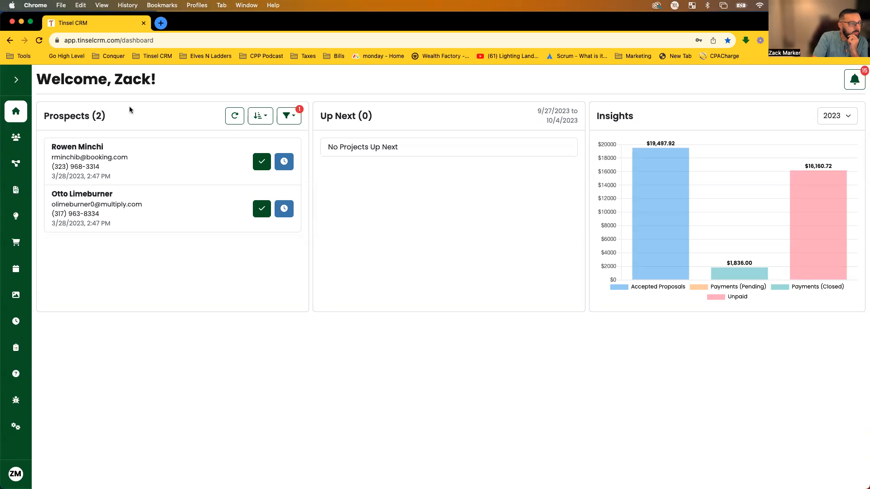
# Expand the sidebar, visit the Clients and Projects pages, then return to the Dashboard.
pyautogui.click(21, 84)
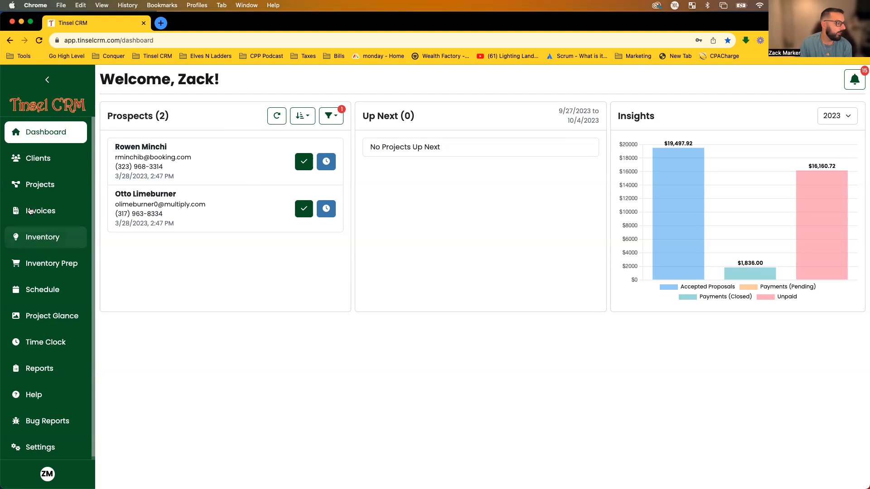
pyautogui.click(50, 161)
pyautogui.click(47, 185)
pyautogui.click(51, 136)
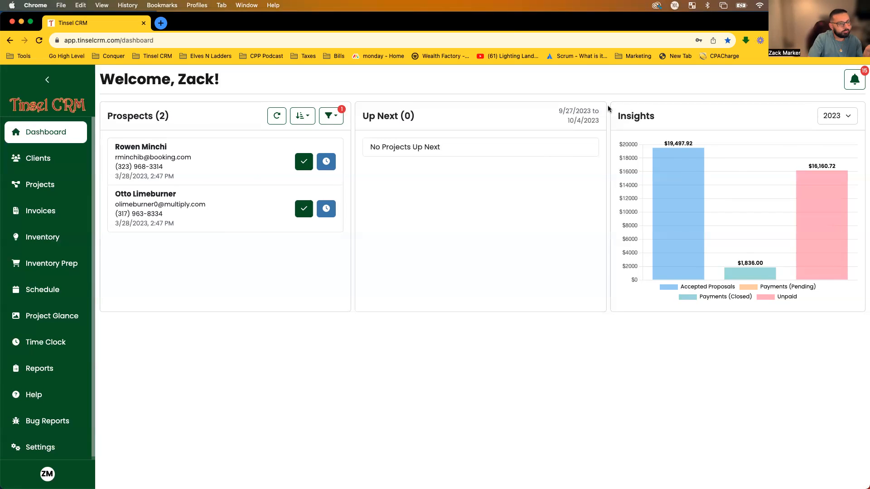
pyautogui.click(837, 116)
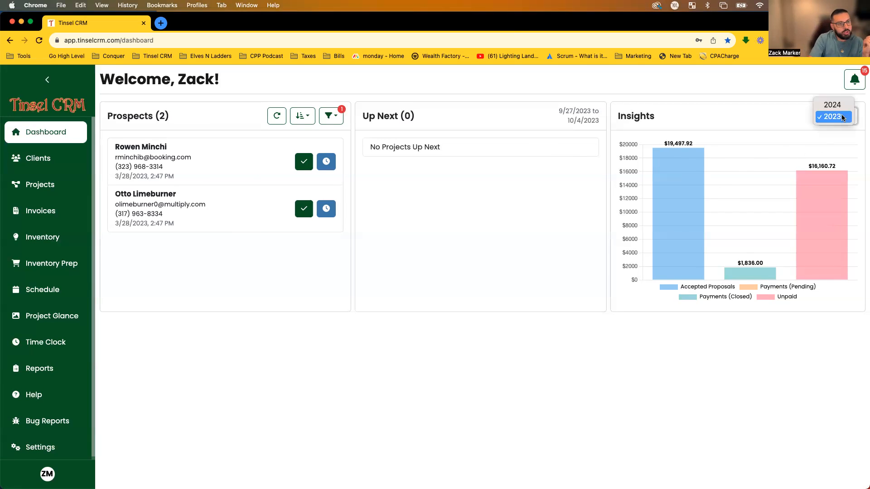
pyautogui.click(838, 116)
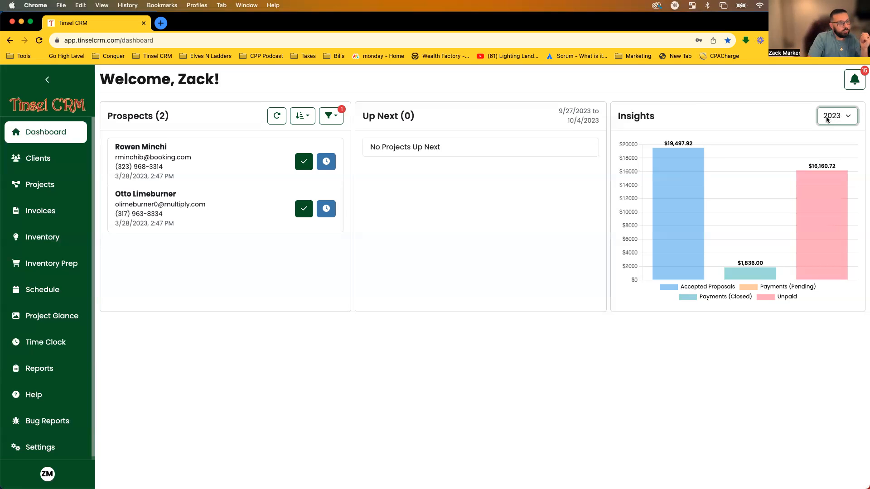
pyautogui.click(841, 119)
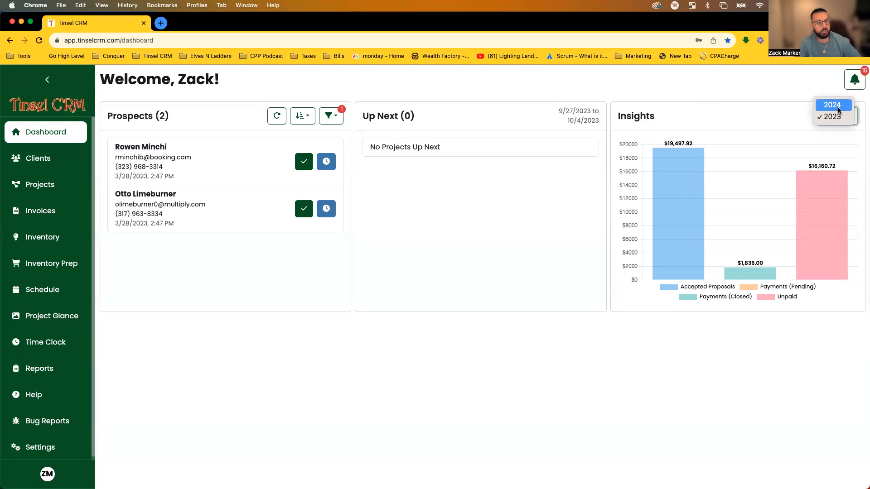
pyautogui.click(780, 105)
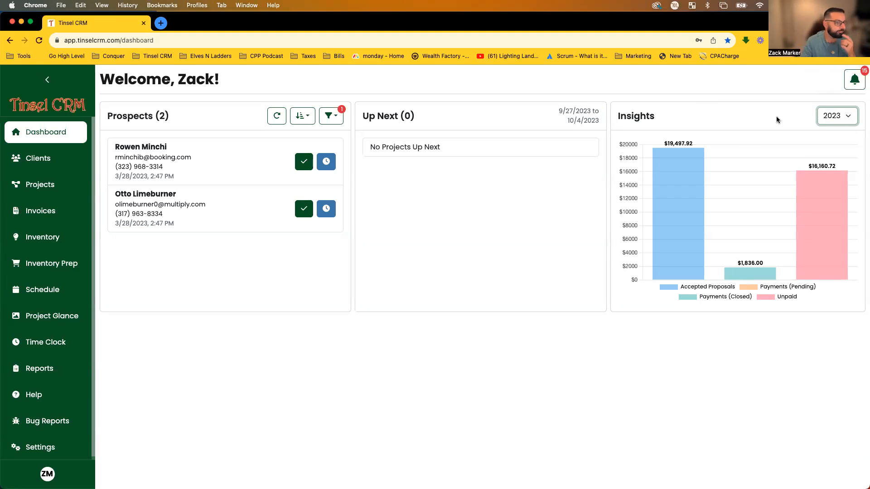
pyautogui.moveTo(370, 116); pyautogui.dragTo(411, 117)
pyautogui.click(417, 116)
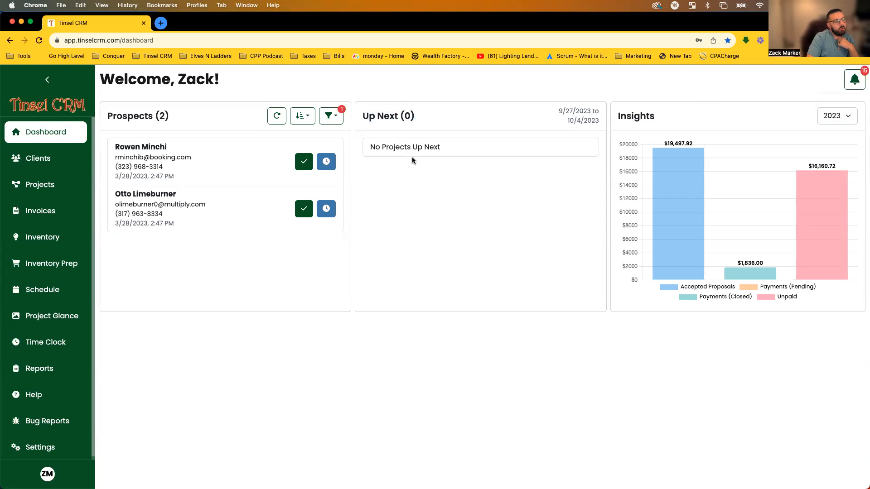
pyautogui.moveTo(557, 108); pyautogui.dragTo(596, 124)
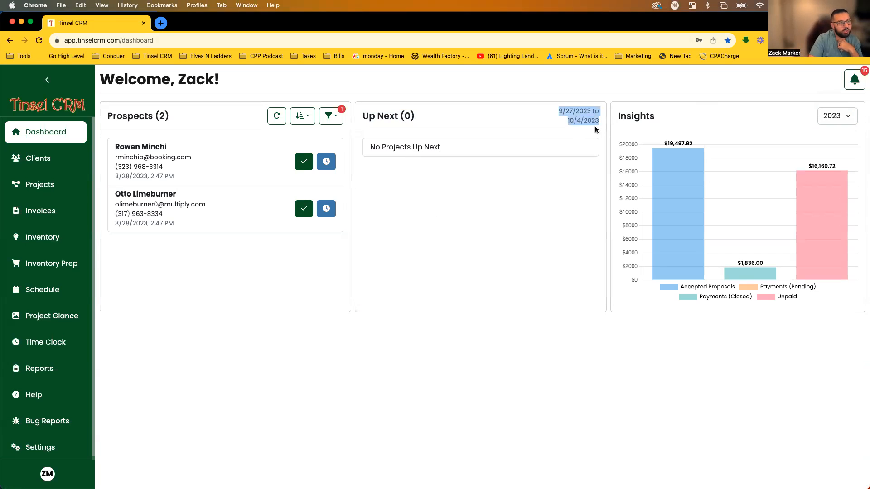
pyautogui.click(588, 106)
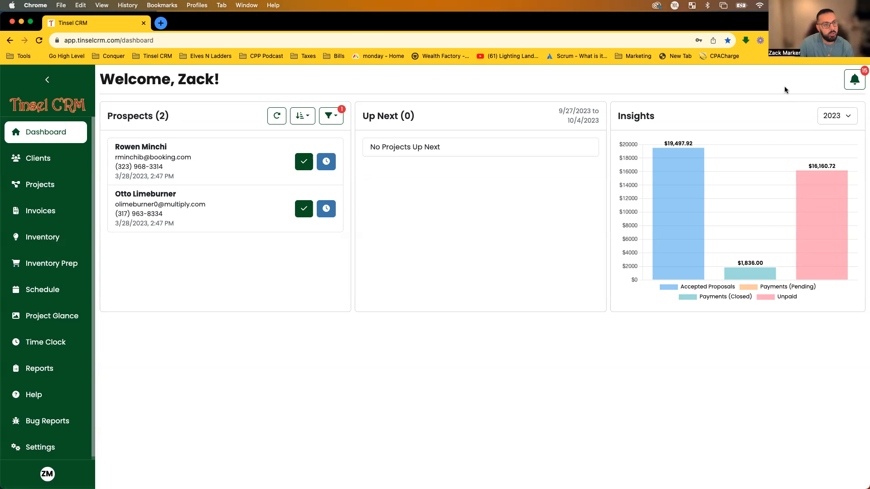
# Scroll through the notifications list (15 unread of 45), close it, and go to Settings.
pyautogui.click(854, 80)
pyautogui.scroll(-2, 780, 258)
pyautogui.scroll(2, 781, 257)
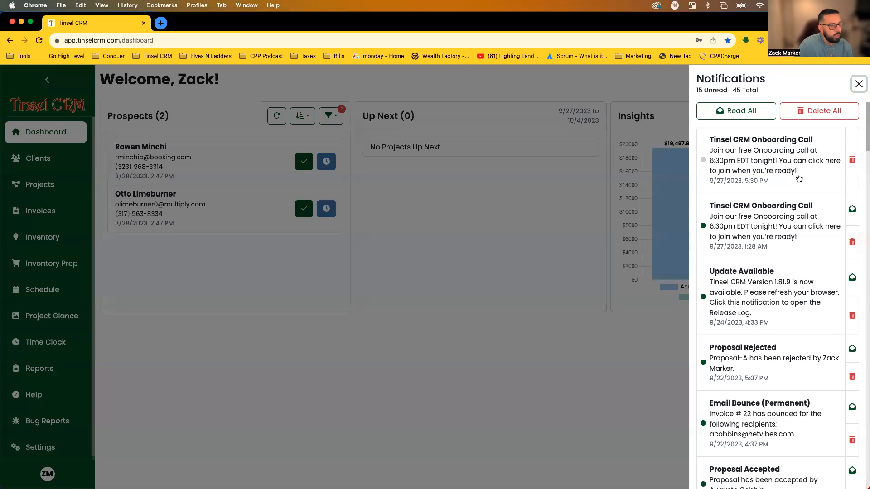
pyautogui.scroll(-10, 743, 226)
pyautogui.scroll(10, 781, 228)
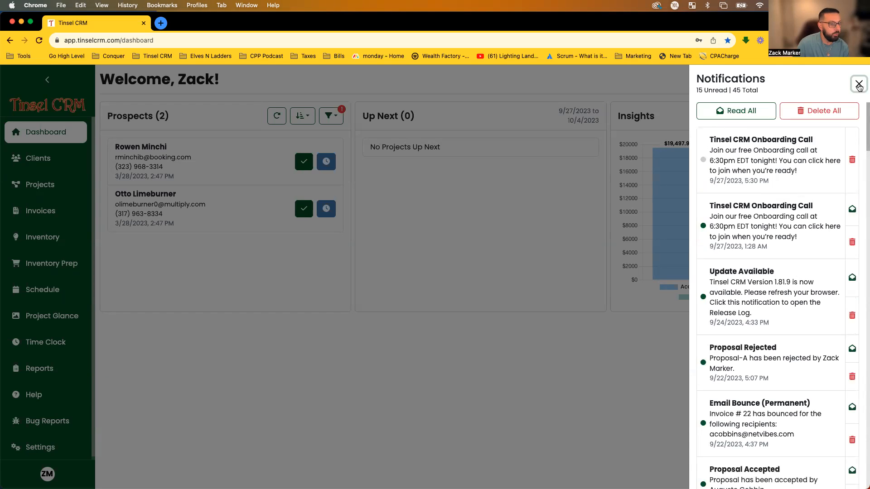
pyautogui.click(857, 86)
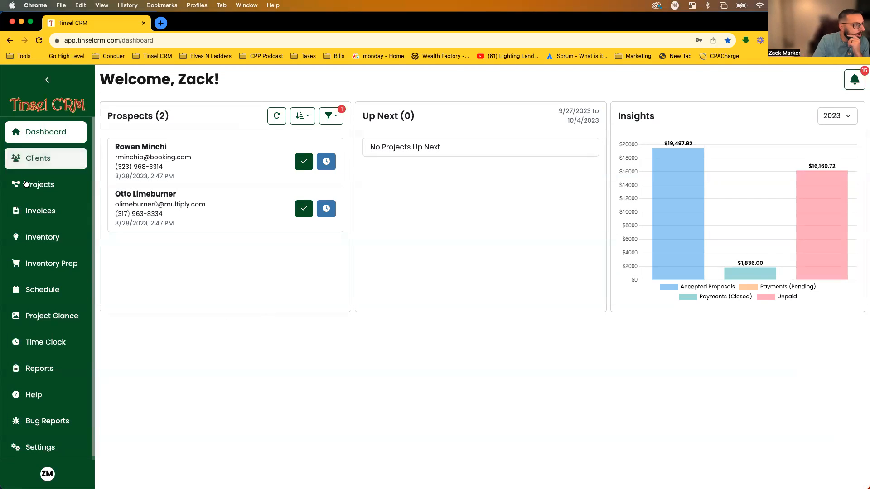
pyautogui.scroll(-1, 51, 351)
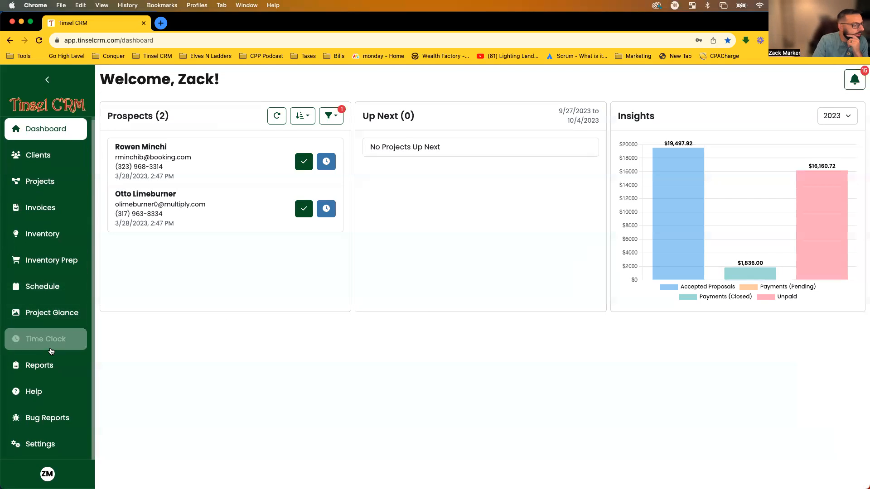
pyautogui.click(47, 442)
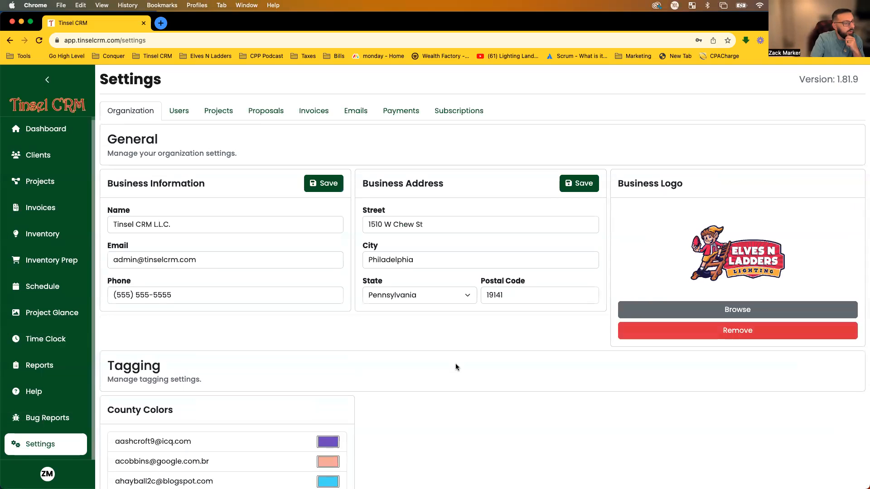
pyautogui.scroll(-1, 472, 372)
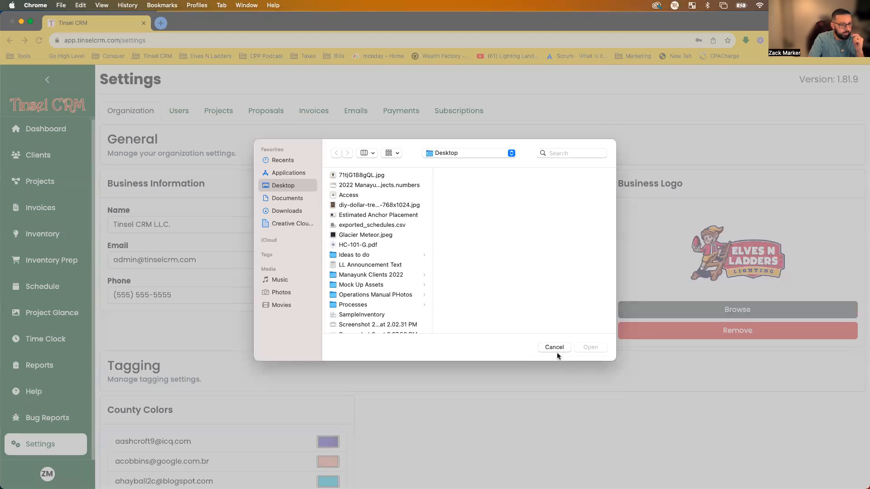
pyautogui.click(555, 350)
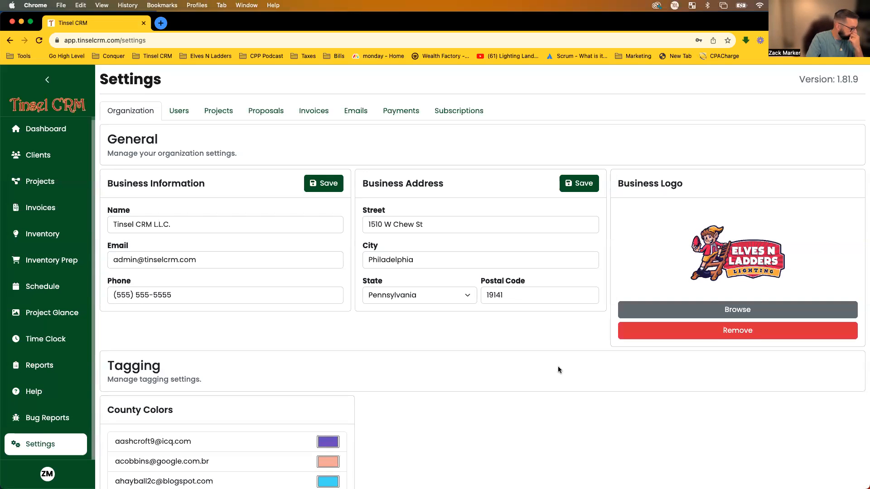
# Under Tagging > County Colors, recolour the Clackamas County tag to light lilac.
pyautogui.scroll(-5, 540, 322)
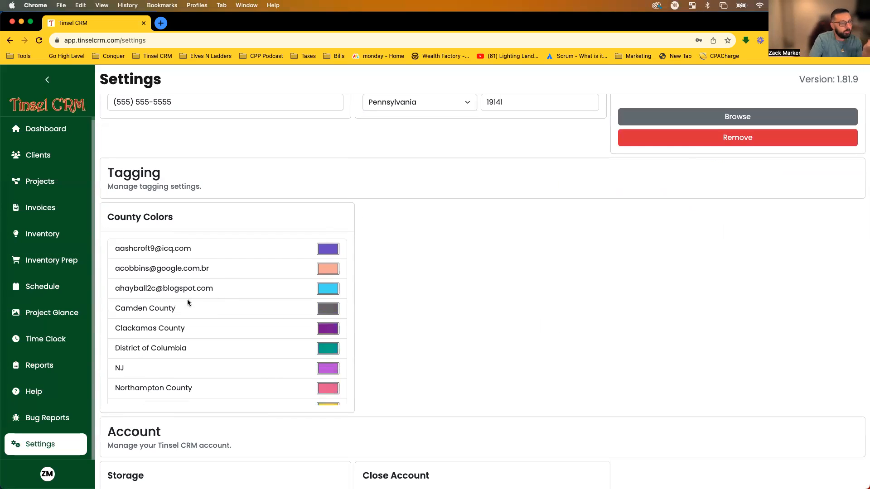
pyautogui.scroll(-3, 204, 297)
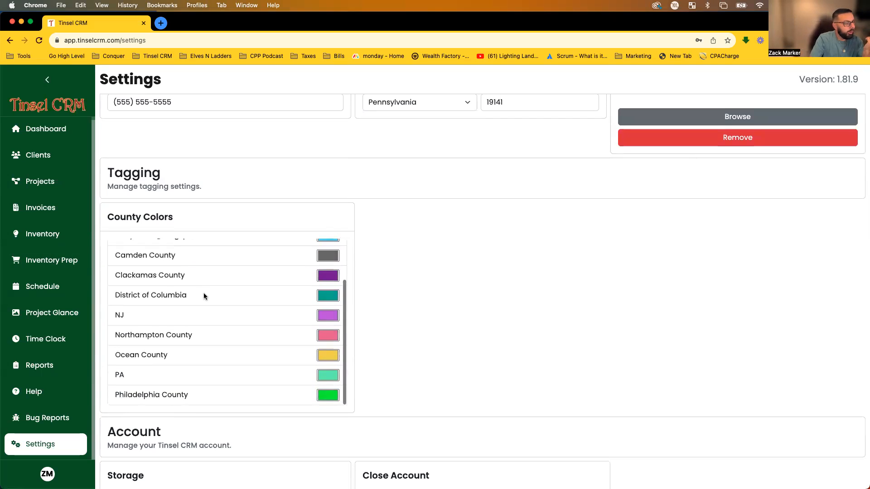
pyautogui.moveTo(192, 398); pyautogui.dragTo(115, 397)
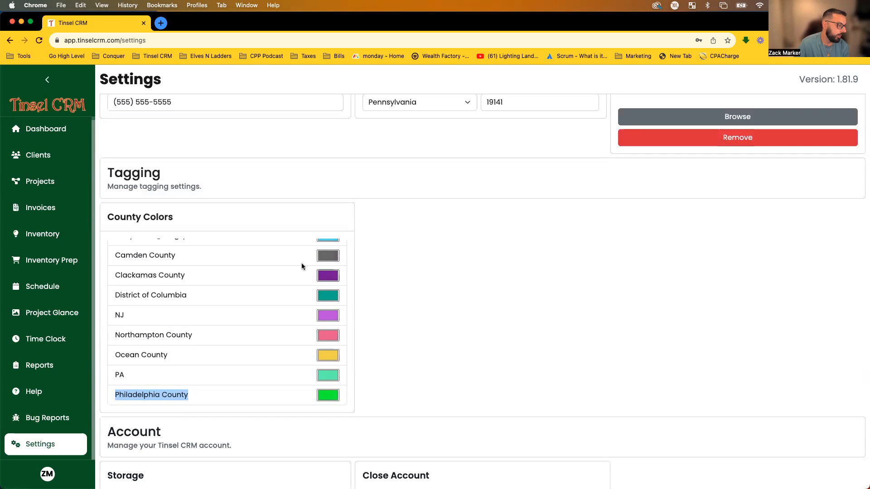
pyautogui.click(266, 274)
pyautogui.click(329, 276)
pyautogui.click(336, 292)
pyautogui.click(482, 334)
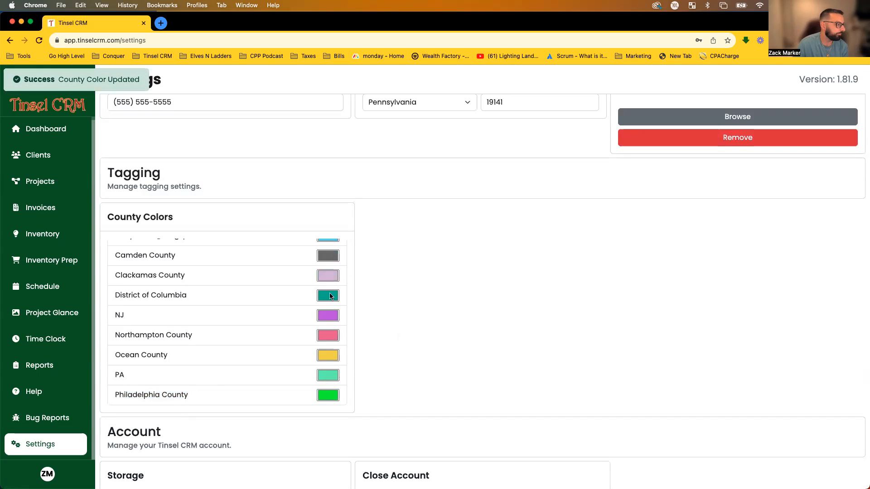
# Highlight the Account section's storage usage and close-account instructions.
pyautogui.scroll(-2, 248, 282)
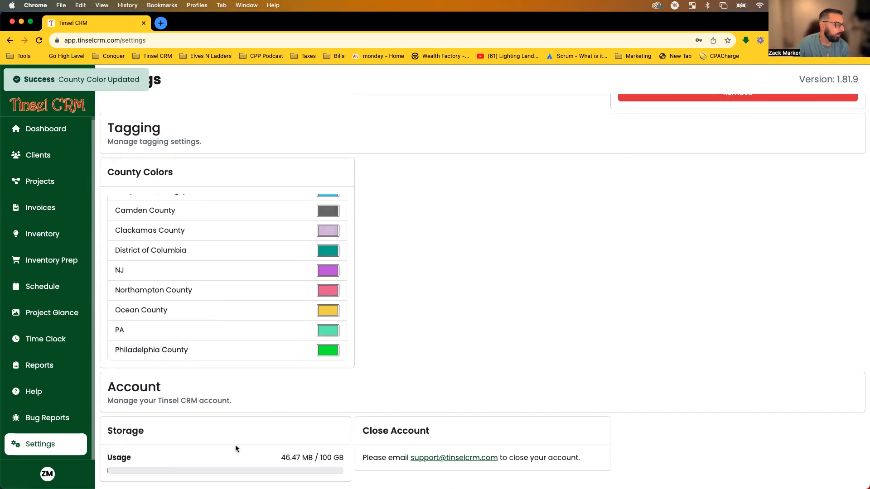
pyautogui.moveTo(107, 382); pyautogui.dragTo(197, 407)
pyautogui.click(196, 407)
pyautogui.moveTo(351, 461); pyautogui.dragTo(281, 457)
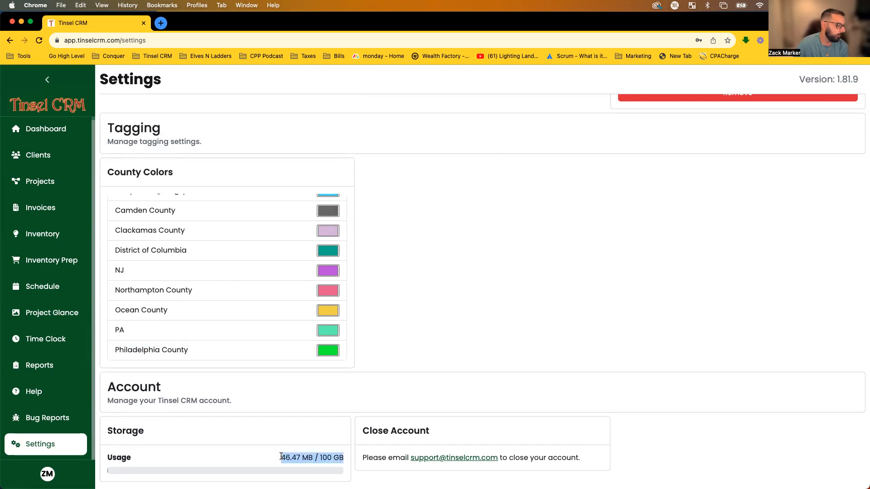
pyautogui.click(281, 457)
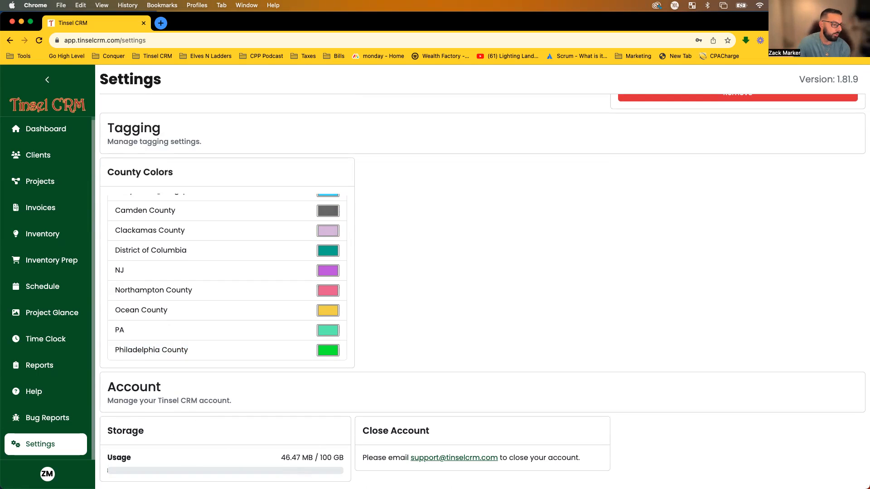
pyautogui.moveTo(587, 462); pyautogui.dragTo(366, 454)
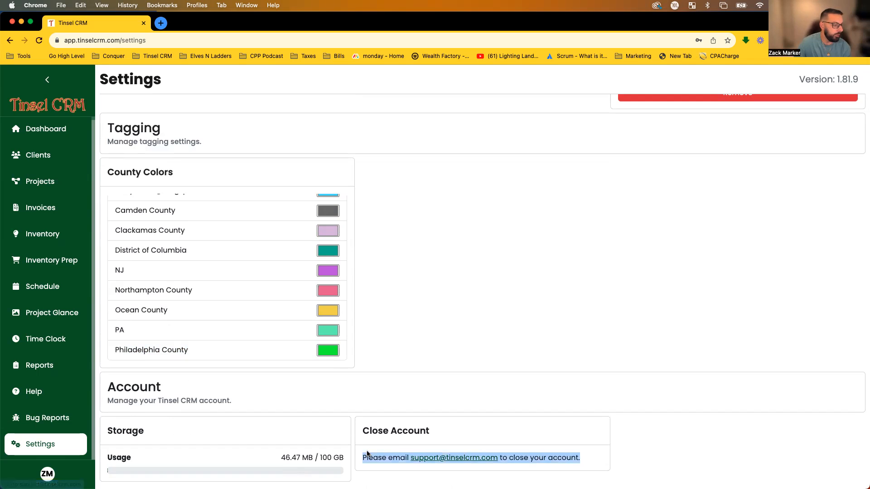
pyautogui.click(366, 454)
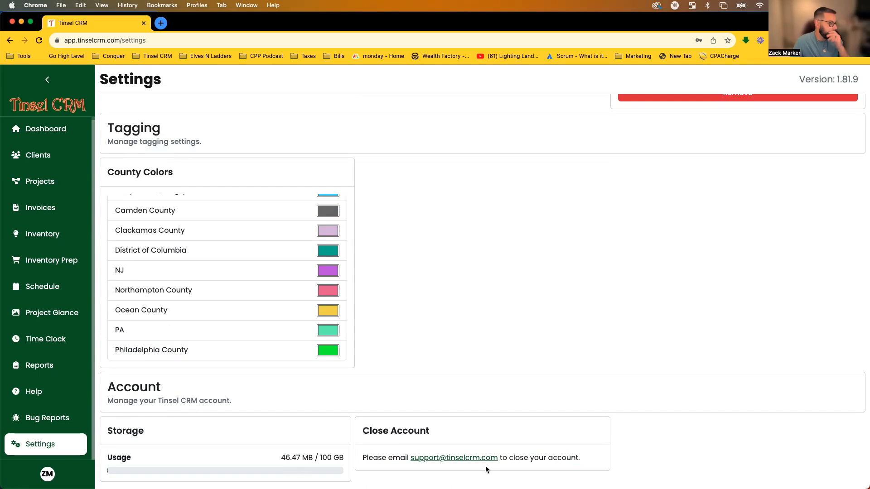
pyautogui.scroll(5, 498, 462)
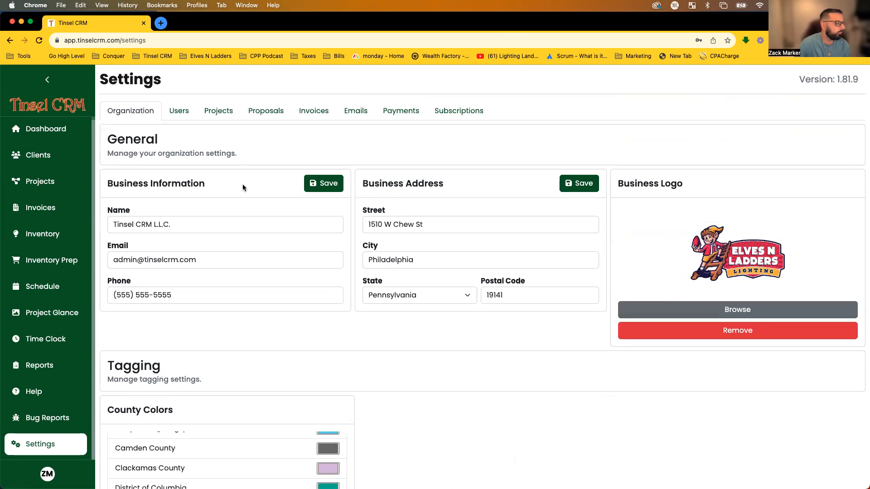
# Show the Users settings listing the four team members, declining Chrome's save-address offer.
pyautogui.click(180, 115)
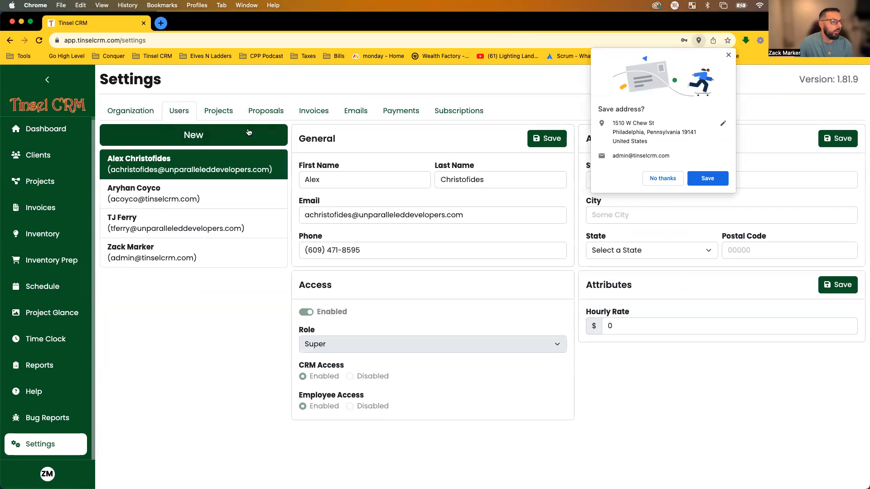
pyautogui.click(664, 178)
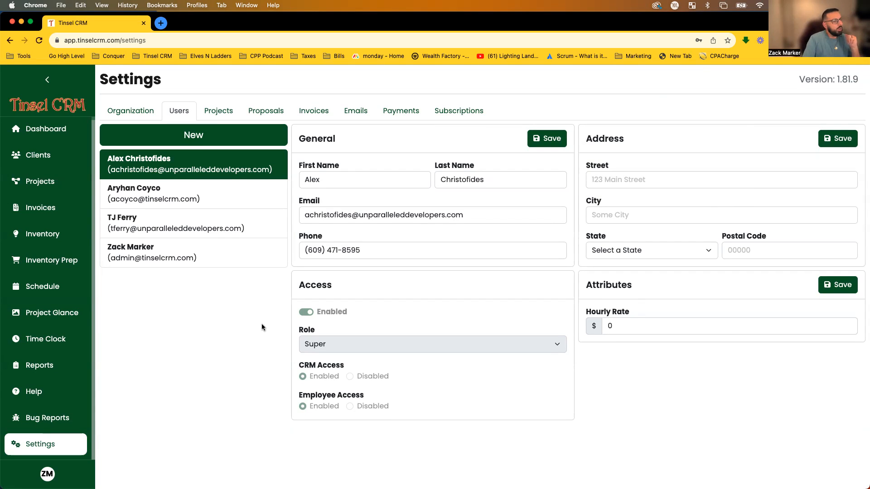
# Start a new user and enter their first name, last name and e-mail address.
pyautogui.click(187, 135)
pyautogui.click(414, 132)
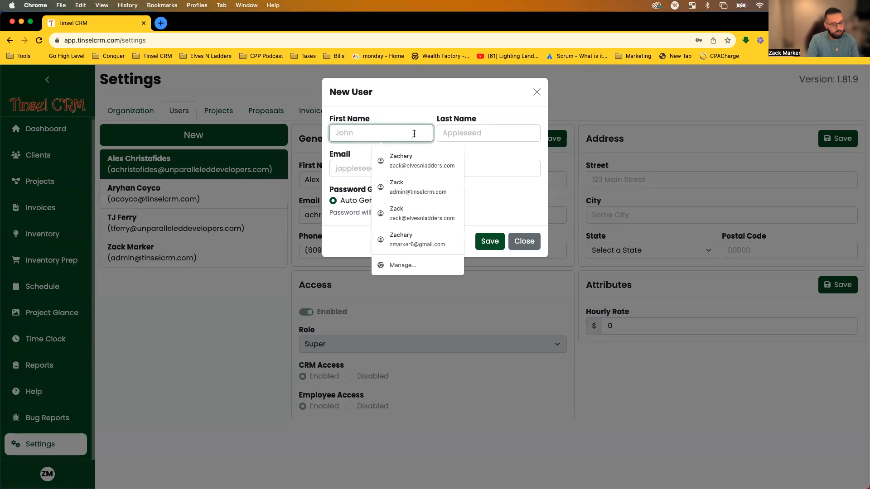
pyautogui.write('John')
pyautogui.press('Tab')
pyautogui.write('Smith')
pyautogui.click(395, 169)
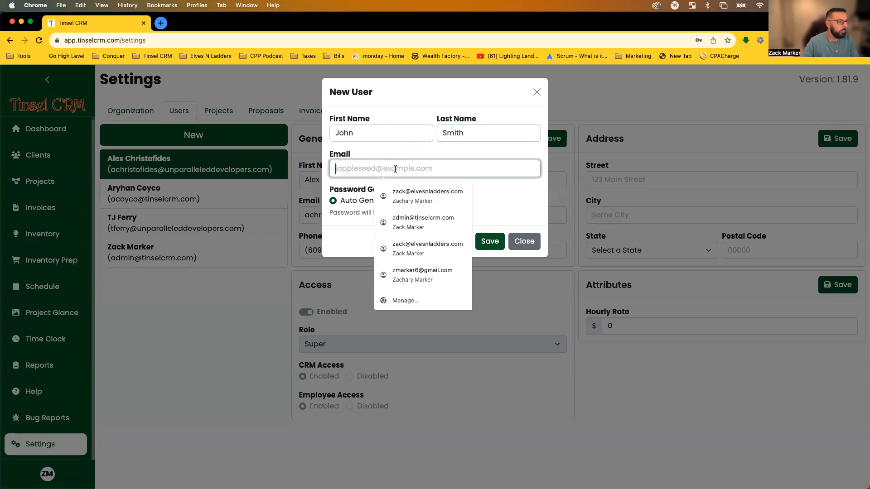
pyautogui.click(423, 166)
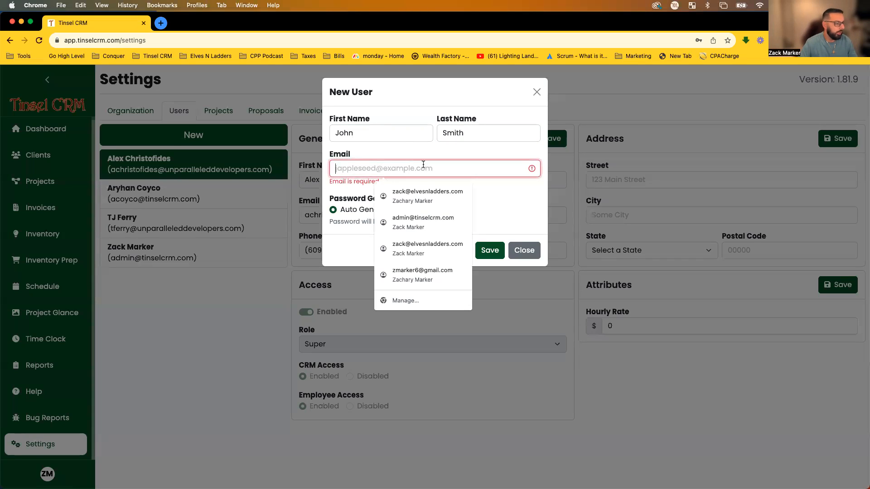
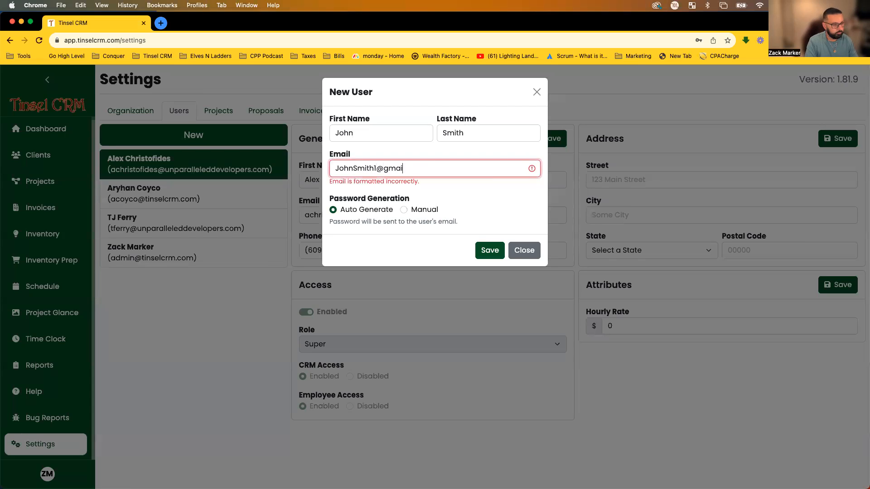
pyautogui.click(401, 168)
pyautogui.press('BackSpace')
pyautogui.write('0')
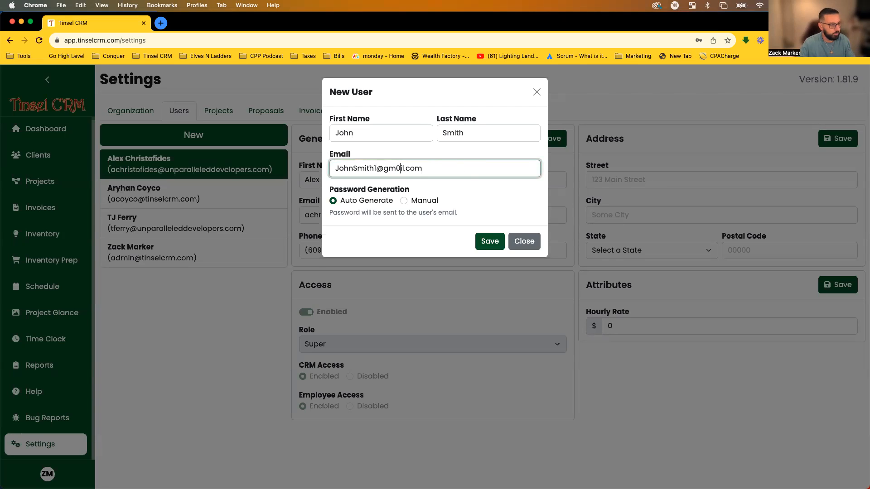
pyautogui.click(503, 192)
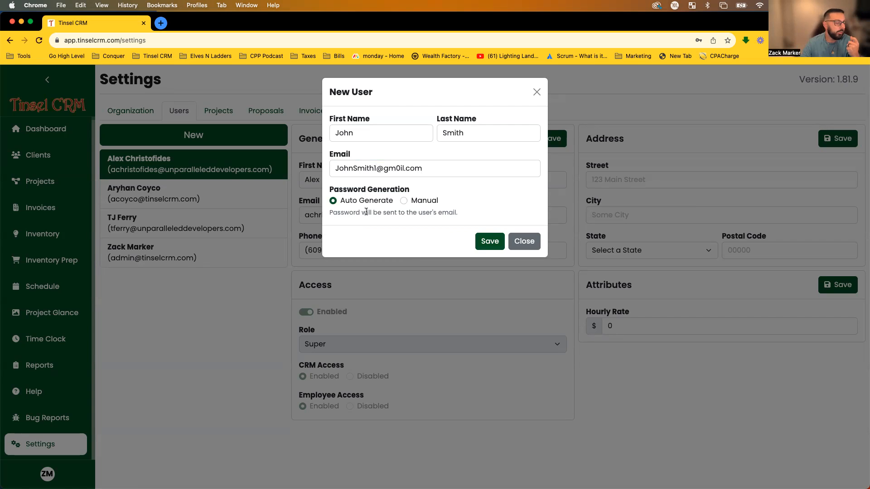
# Choose a manual password and enter it in both the Password and Confirm Password fields.
pyautogui.click(404, 201)
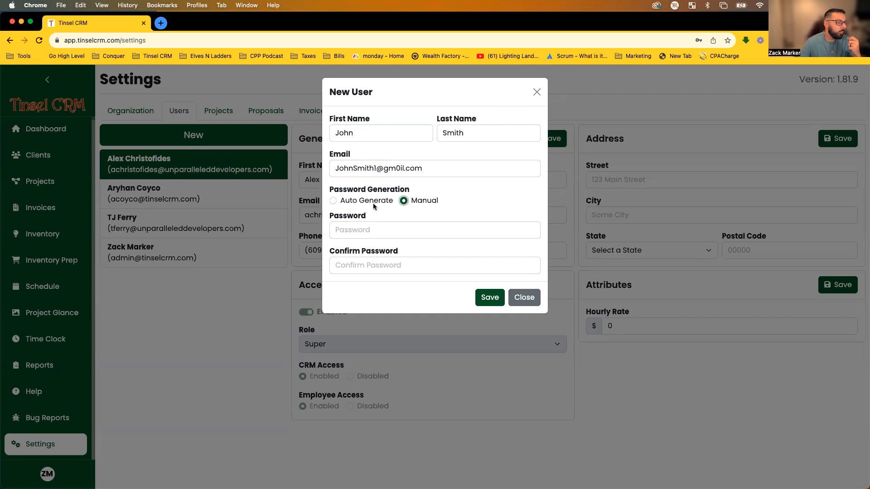
pyautogui.click(375, 230)
pyautogui.write('12345')
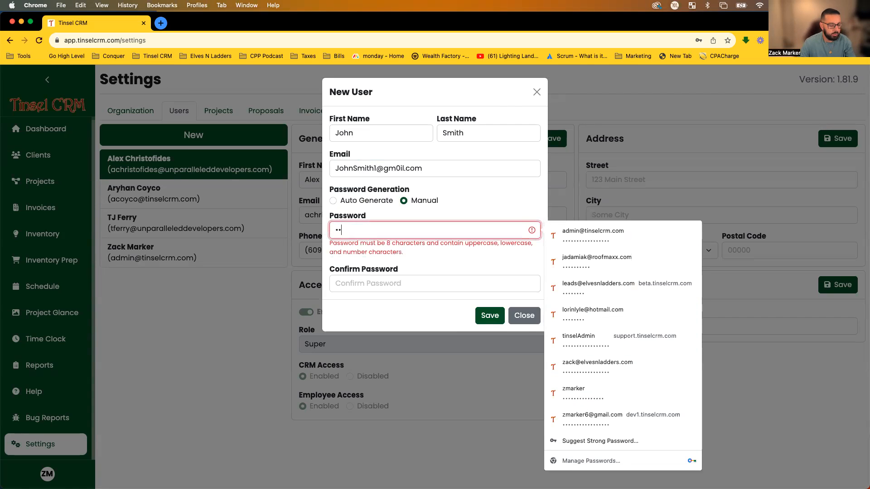
pyautogui.press('BackSpace')
pyautogui.press('BackSpace')
pyautogui.press('BackSpace')
pyautogui.press('BackSpace')
pyautogui.press('BackSpace')
pyautogui.write('12')
pyautogui.press('BackSpace')
pyautogui.press('BackSpace')
pyautogui.write('1234567')
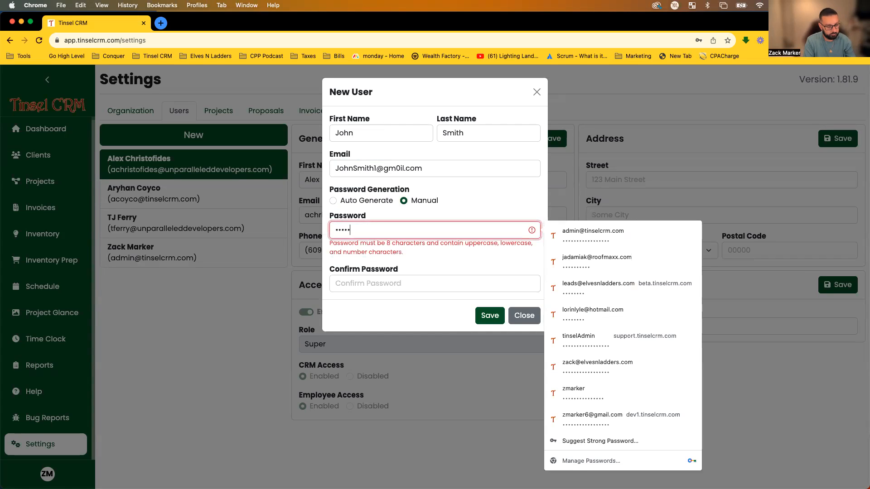
pyautogui.write('89')
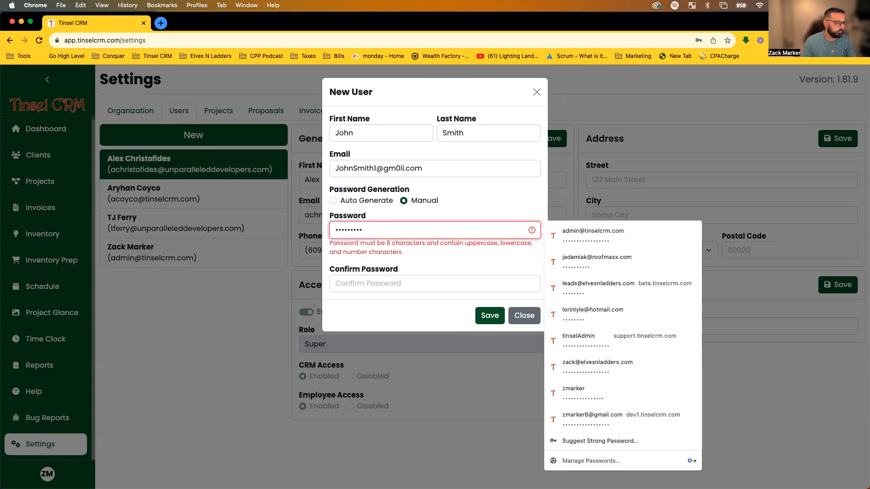
pyautogui.click(407, 256)
pyautogui.moveTo(402, 229); pyautogui.dragTo(335, 222)
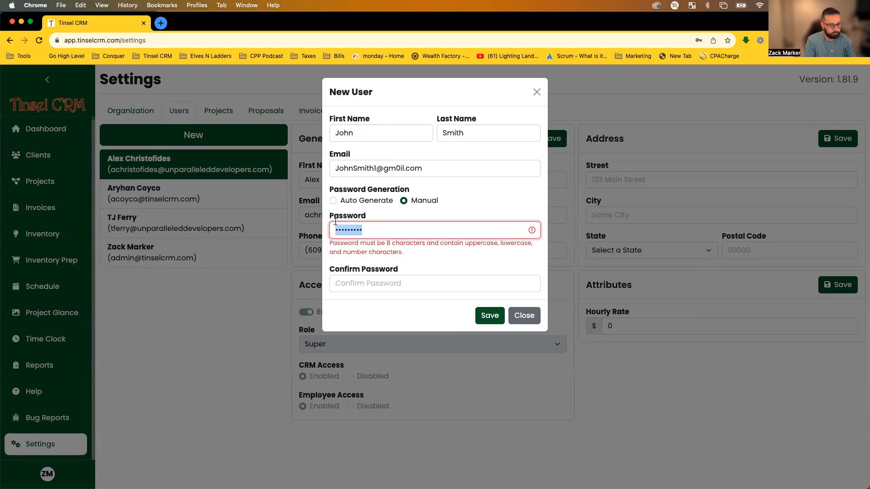
pyautogui.write('••••••••')
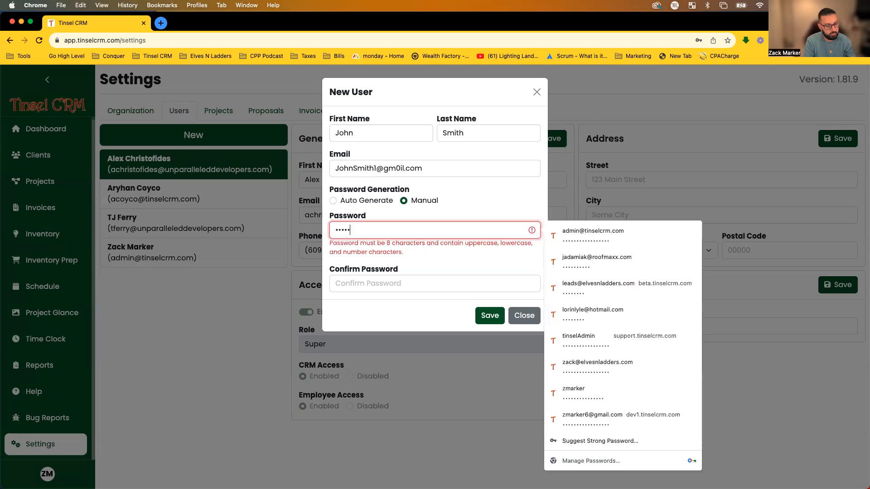
pyautogui.write('•')
pyautogui.click(367, 265)
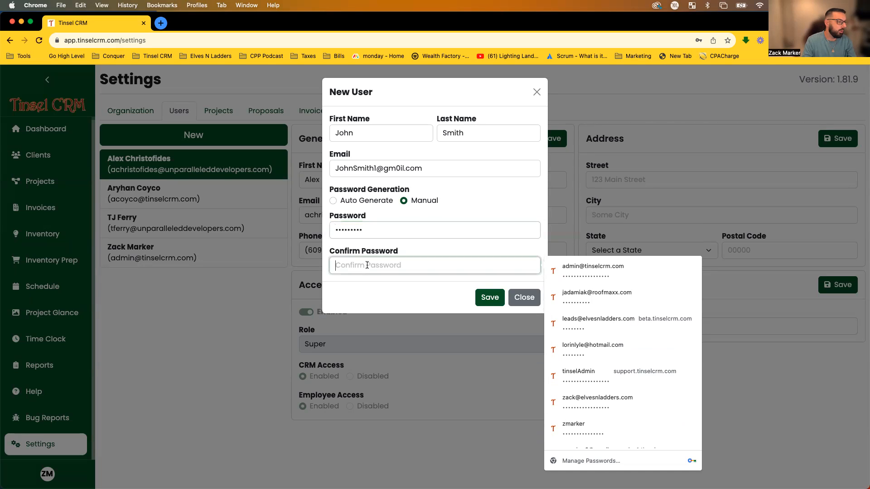
pyautogui.write('••••••••')
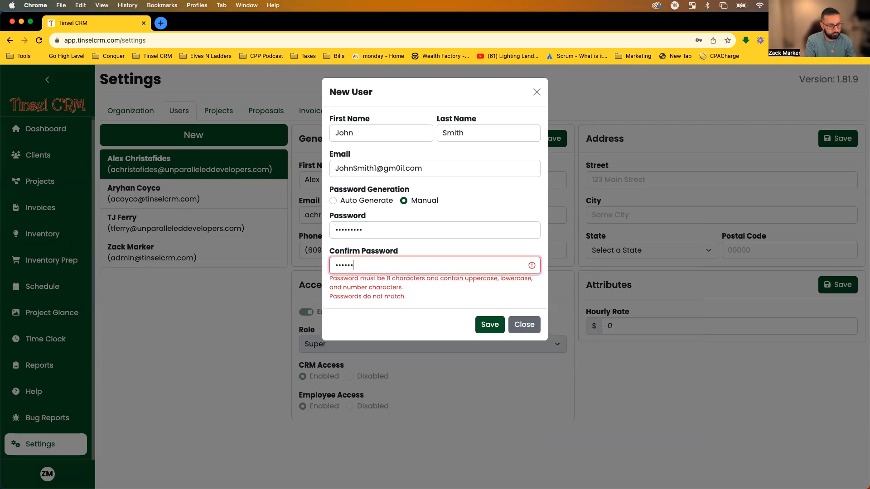
pyautogui.write('•')
# Save the new user, decline the browser's password save, and open the user's details.
pyautogui.click(485, 306)
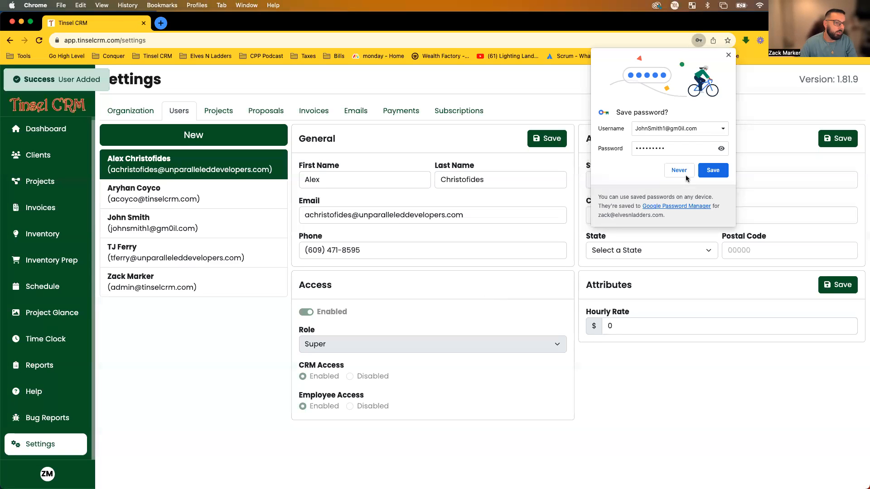
pyautogui.click(682, 172)
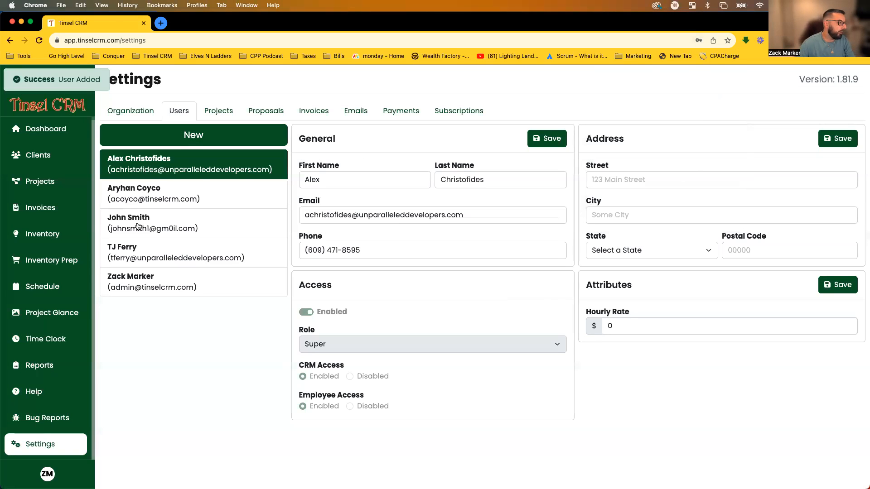
pyautogui.click(118, 226)
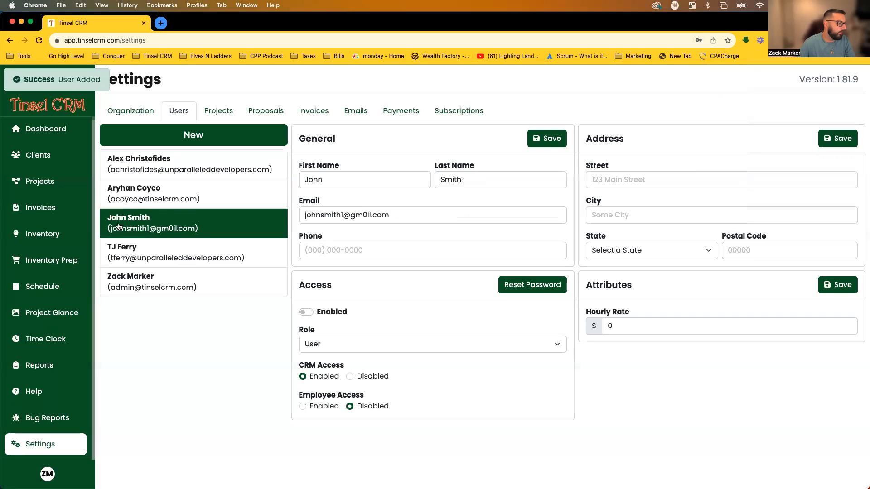
# Replace the new user's hourly rate of 0 with 20 and save the attributes.
pyautogui.click(387, 249)
pyautogui.click(489, 234)
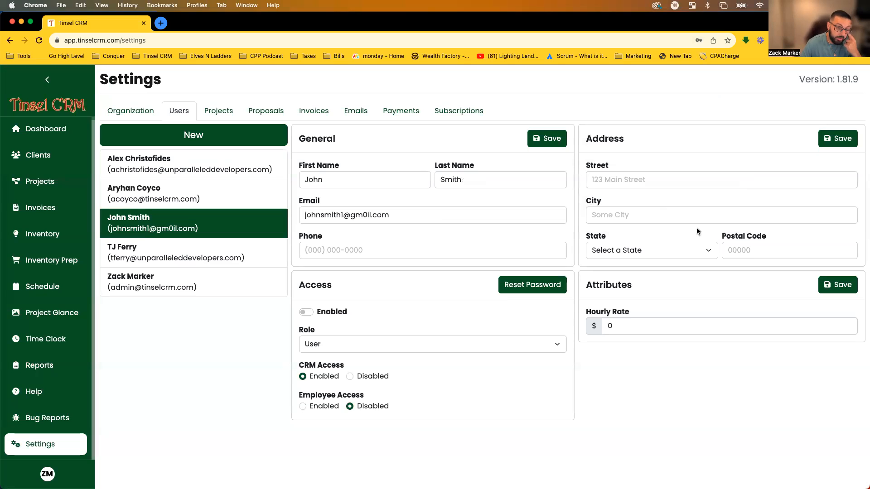
pyautogui.click(644, 327)
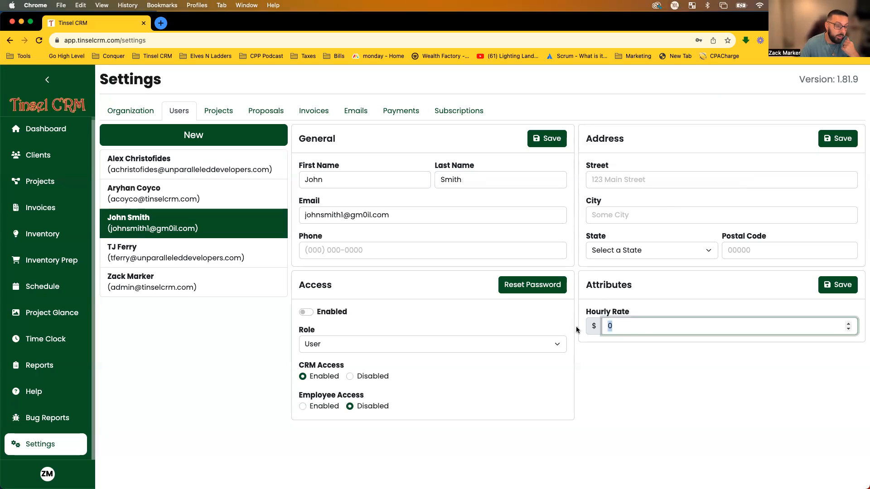
pyautogui.click(643, 310)
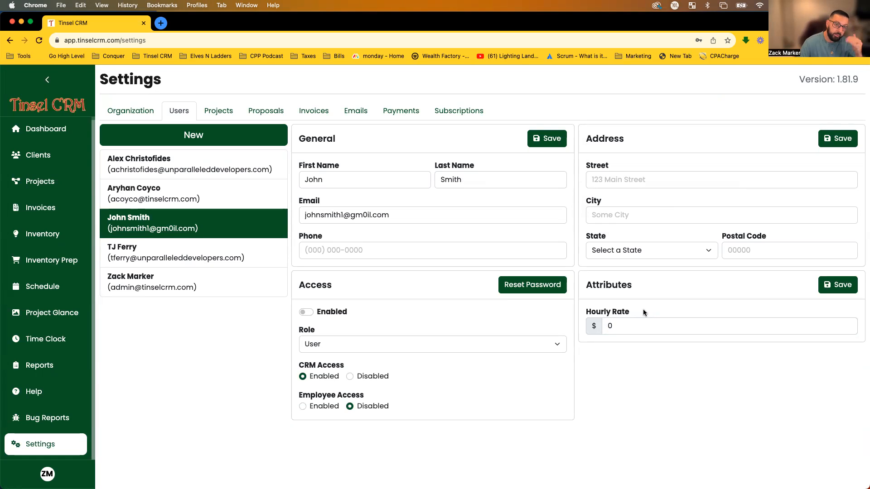
pyautogui.moveTo(643, 309); pyautogui.dragTo(591, 302)
pyautogui.click(592, 303)
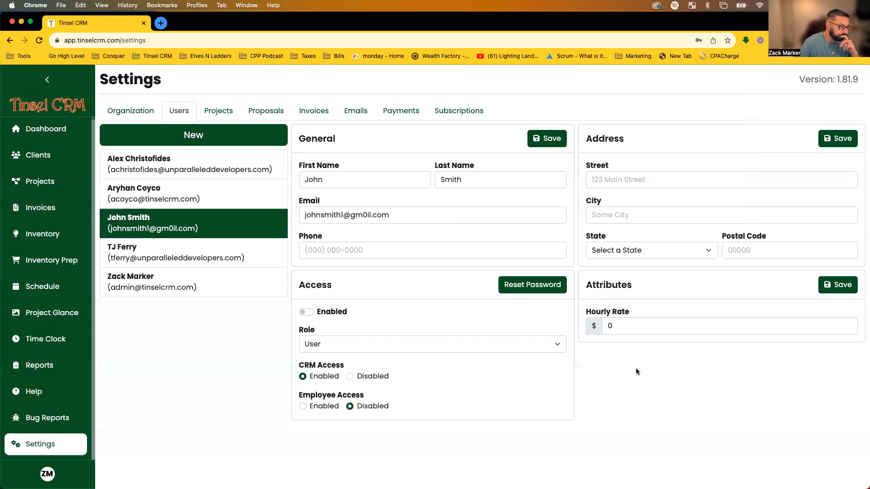
pyautogui.moveTo(668, 326); pyautogui.dragTo(606, 327)
pyautogui.write('20')
pyautogui.click(847, 288)
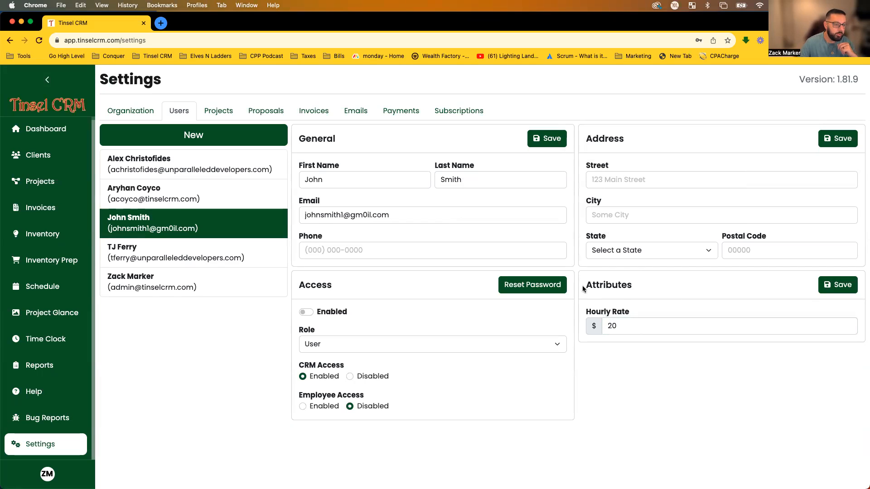
pyautogui.click(837, 286)
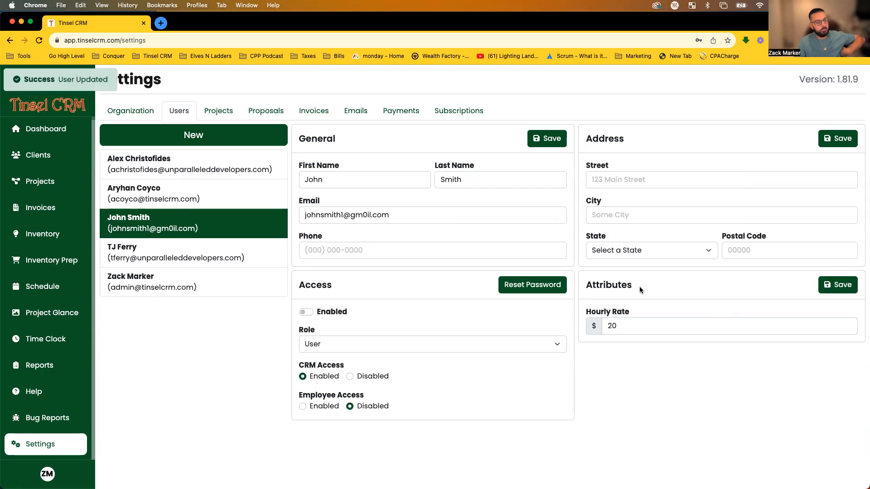
pyautogui.click(828, 145)
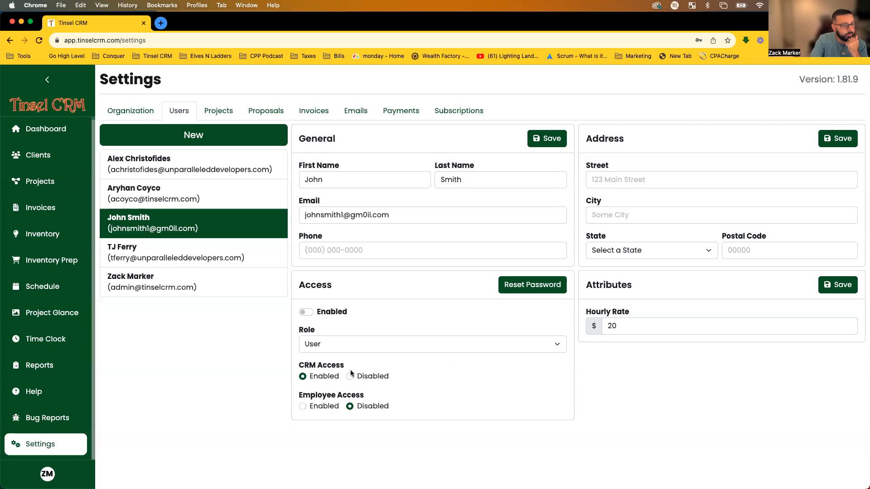
# Point out the CRM and Employee Access settings and keep the role as User.
pyautogui.moveTo(298, 365); pyautogui.dragTo(373, 365)
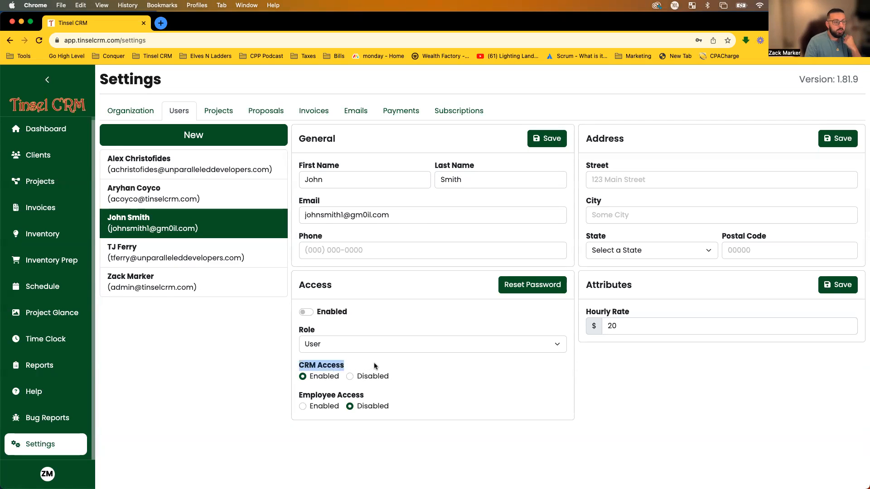
pyautogui.moveTo(296, 397); pyautogui.dragTo(371, 395)
pyautogui.click(373, 394)
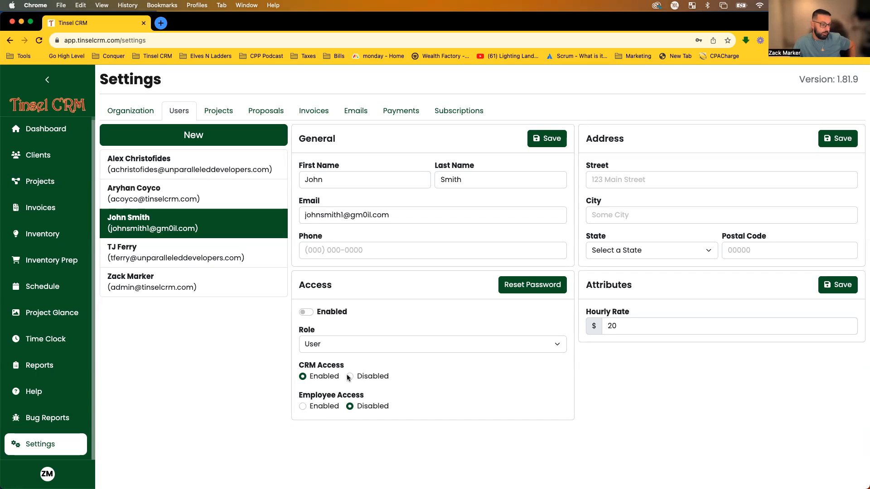
pyautogui.click(513, 346)
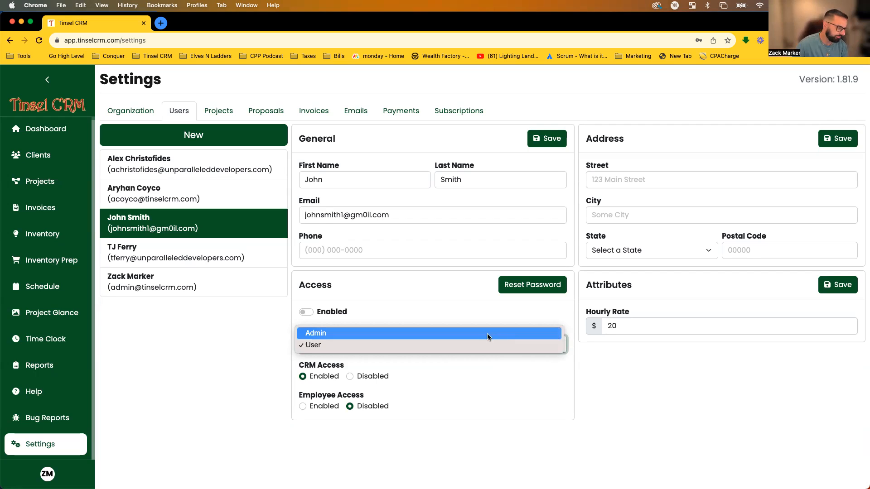
pyautogui.click(416, 262)
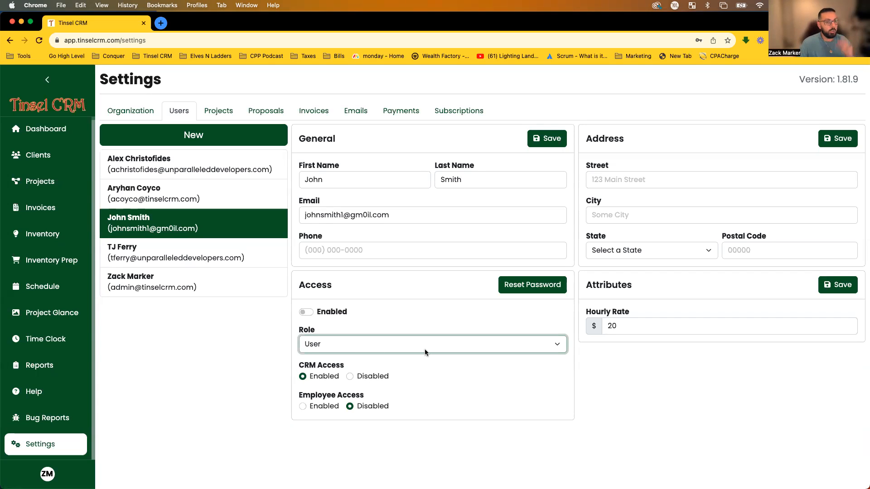
# Toggle the user's account on and back off, then open Projects settings showing three bases.
pyautogui.click(304, 312)
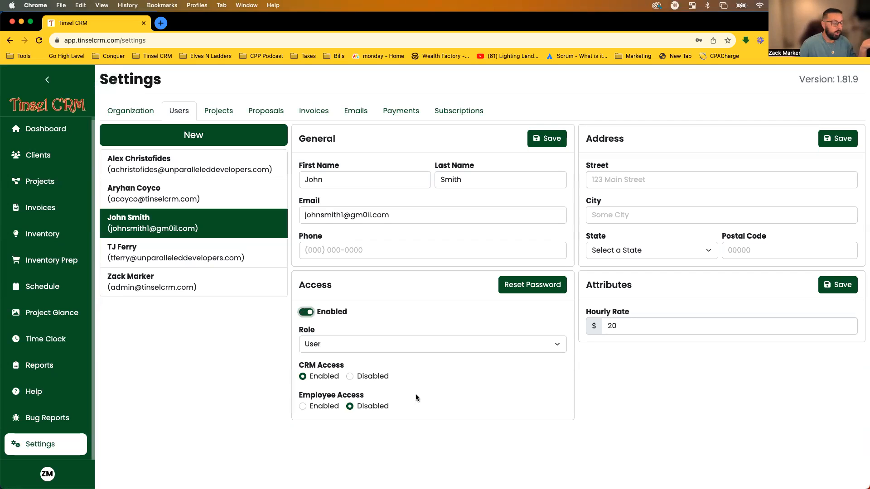
pyautogui.click(307, 313)
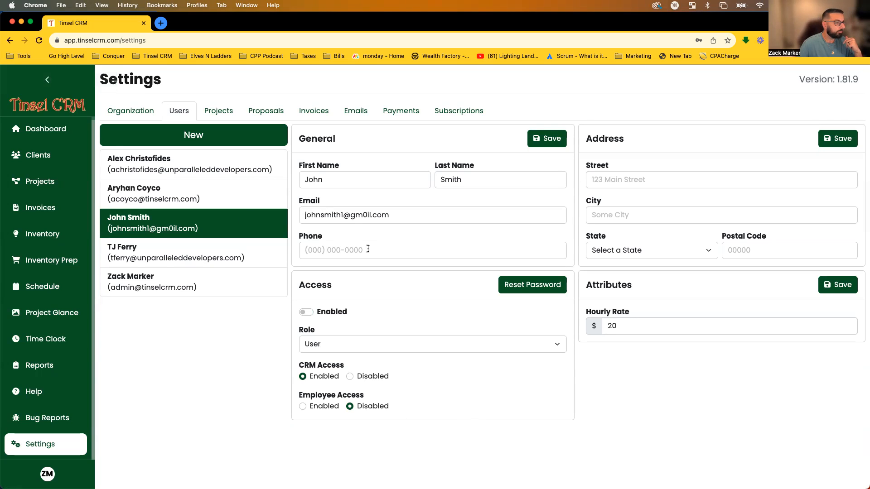
pyautogui.click(227, 113)
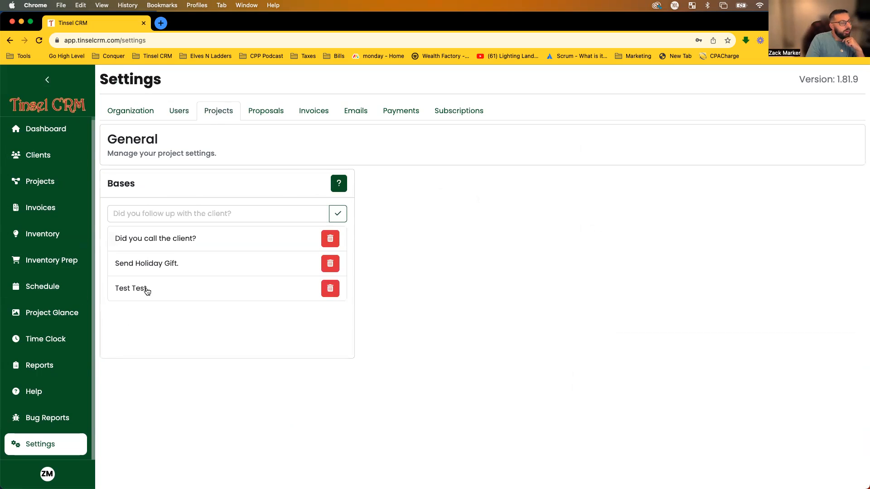
# Highlight the Bases list, then switch to the Proposals settings with taxes and agreement types.
pyautogui.moveTo(106, 181); pyautogui.dragTo(135, 180)
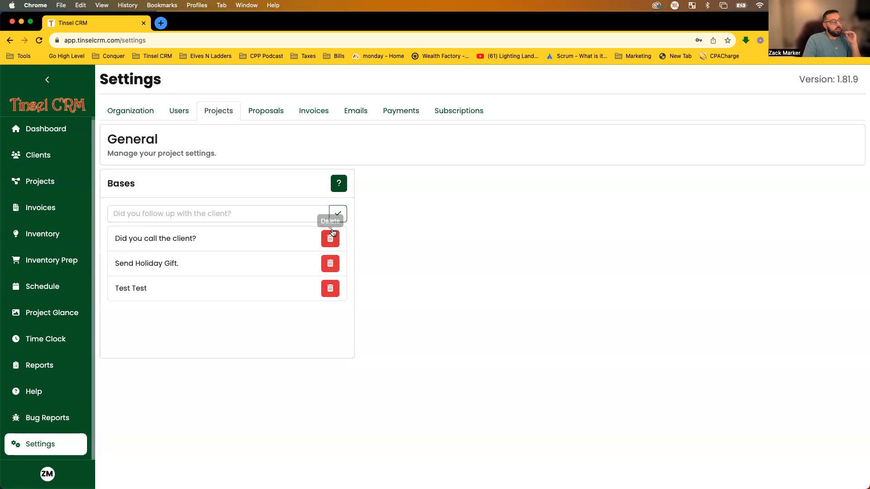
pyautogui.moveTo(54, 250); pyautogui.dragTo(229, 371)
pyautogui.click(200, 217)
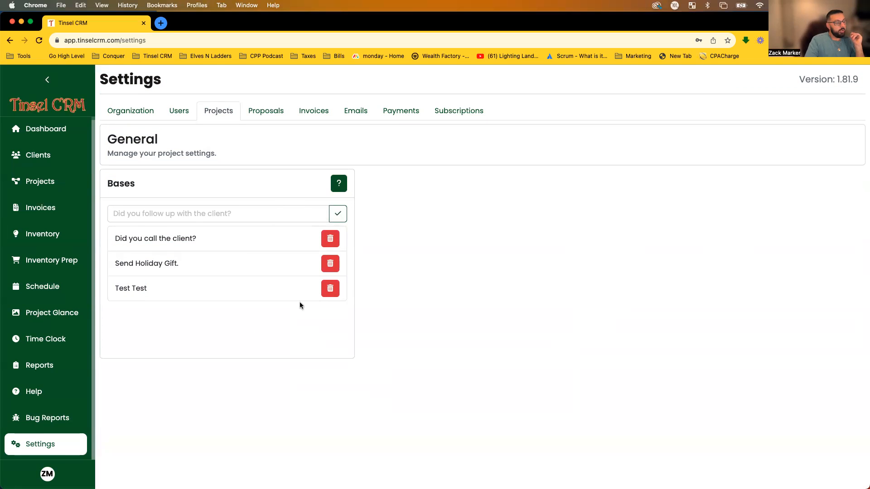
pyautogui.click(274, 118)
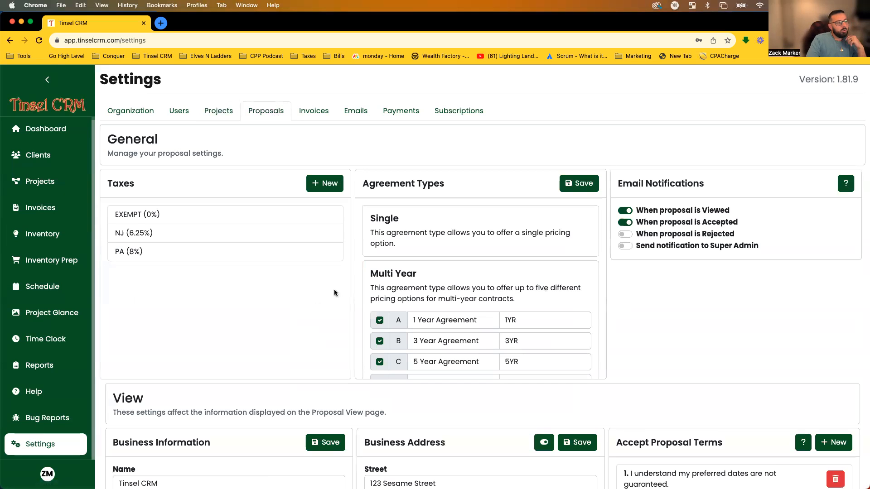
# In the Taxes card, create a tax named DE at 0 percent and save it.
pyautogui.scroll(-5, 337, 299)
pyautogui.scroll(5, 349, 322)
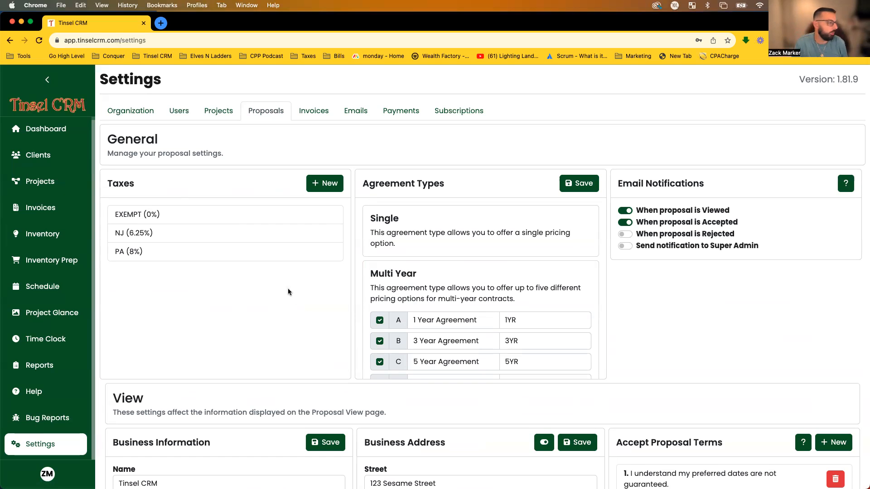
pyautogui.moveTo(103, 184); pyautogui.dragTo(150, 195)
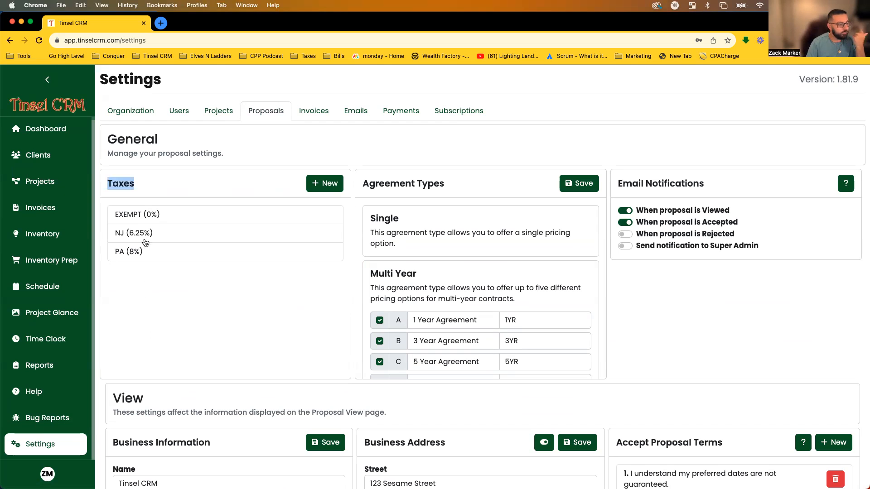
pyautogui.click(322, 184)
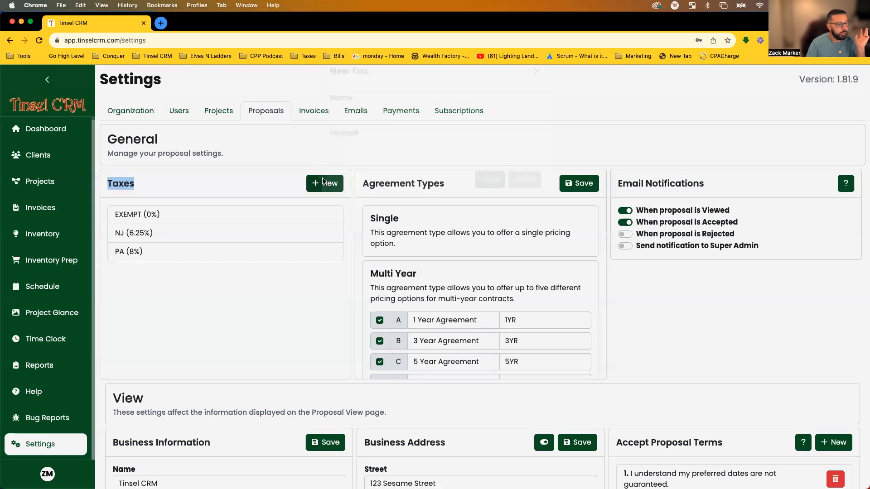
pyautogui.click(358, 134)
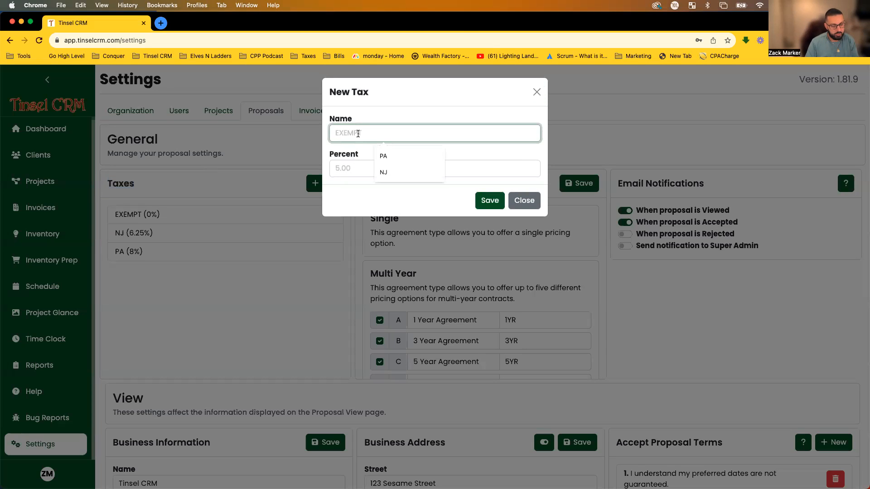
pyautogui.write('DE')
pyautogui.click(366, 164)
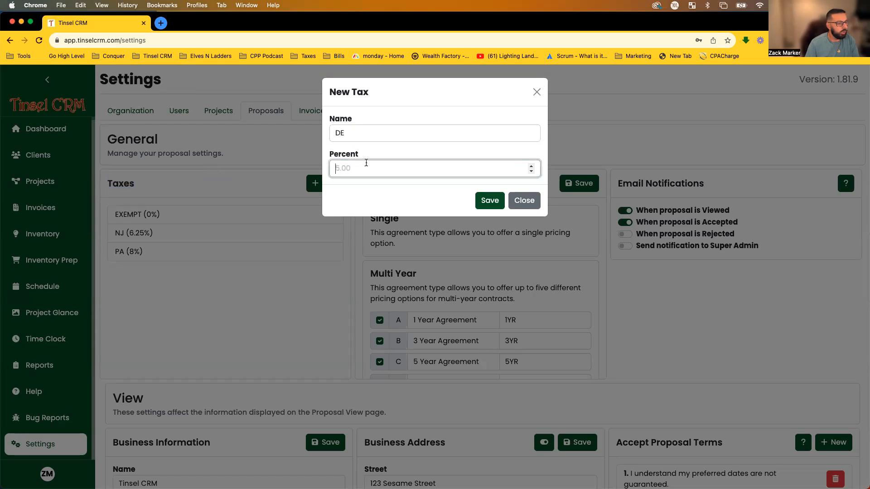
pyautogui.write('0')
pyautogui.click(396, 191)
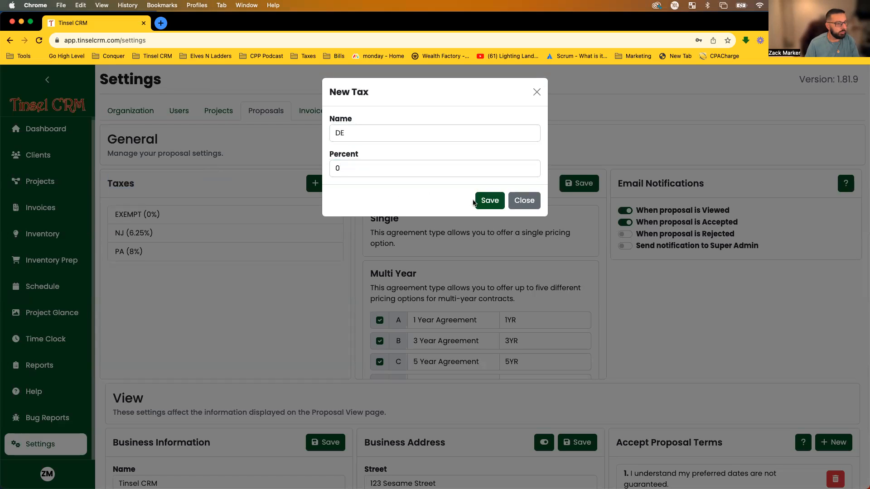
pyautogui.click(487, 201)
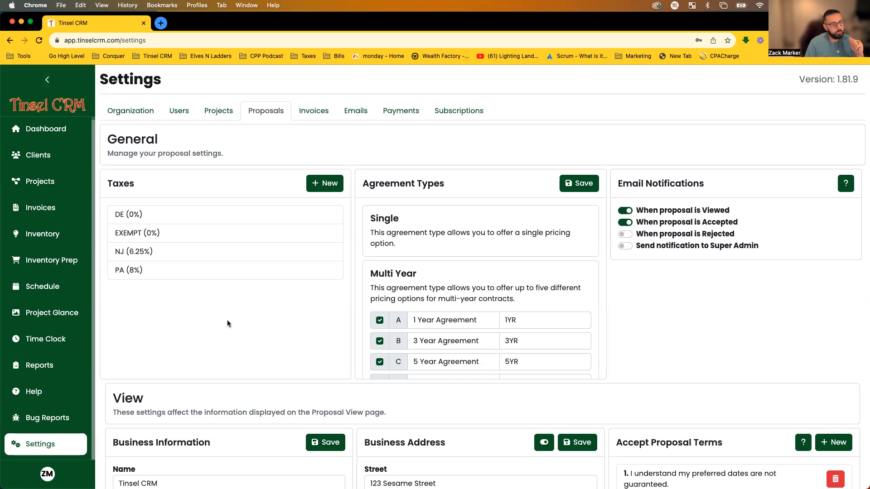
pyautogui.scroll(-1, 278, 329)
pyautogui.scroll(1, 278, 329)
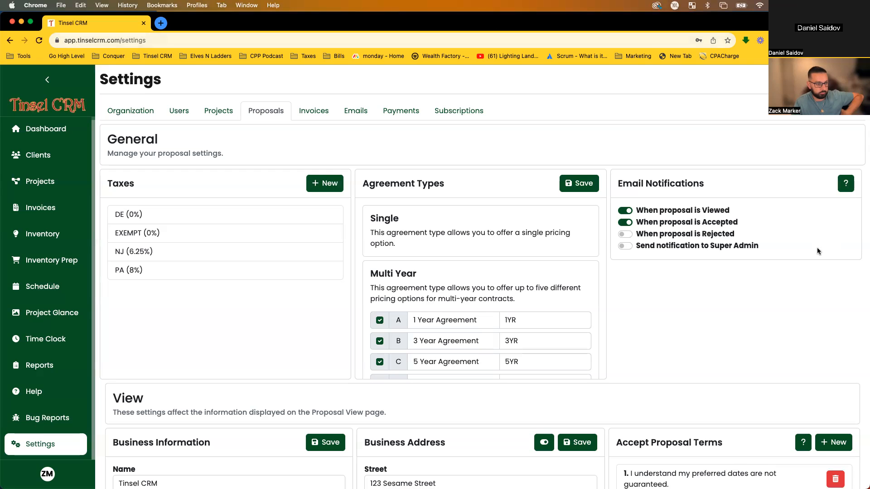
pyautogui.click(206, 271)
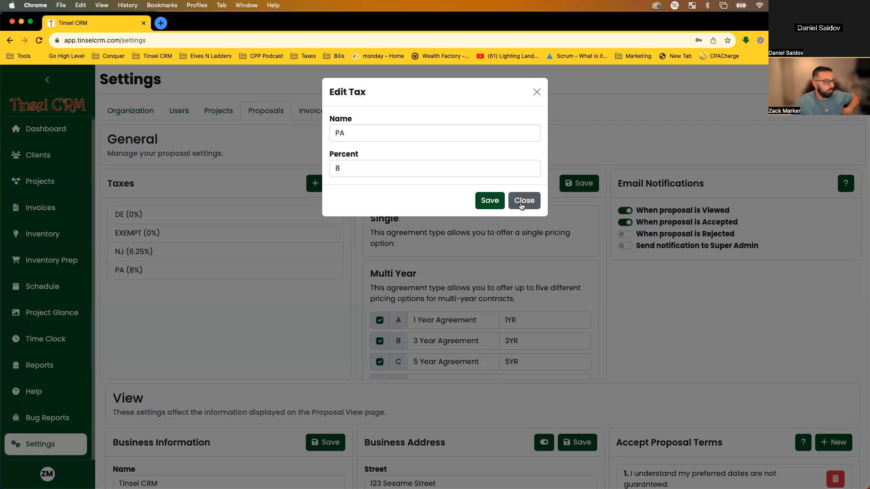
pyautogui.click(524, 187)
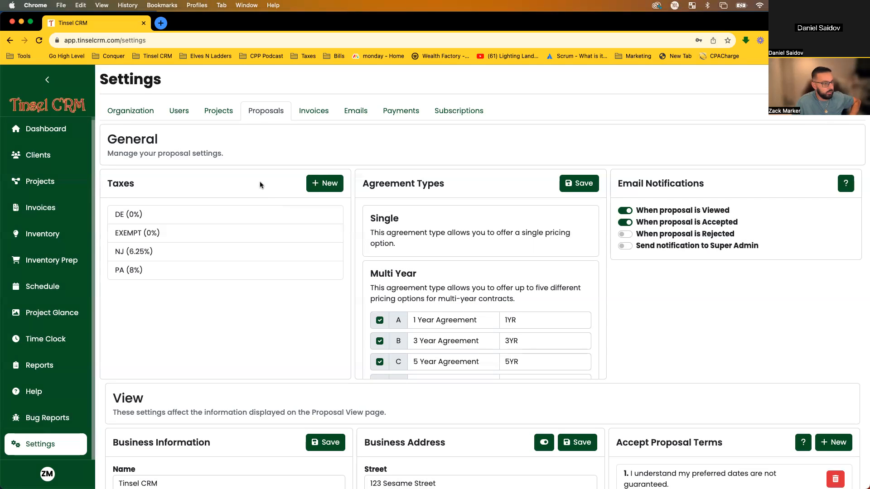
pyautogui.click(254, 260)
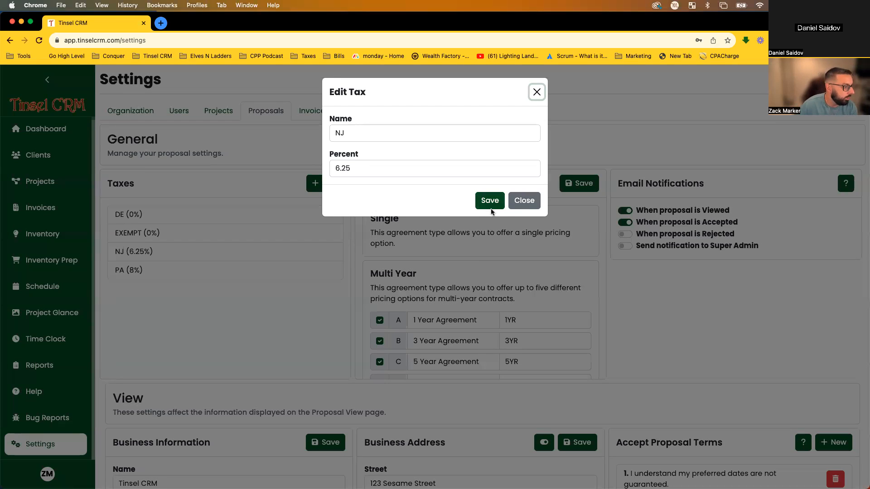
pyautogui.click(525, 201)
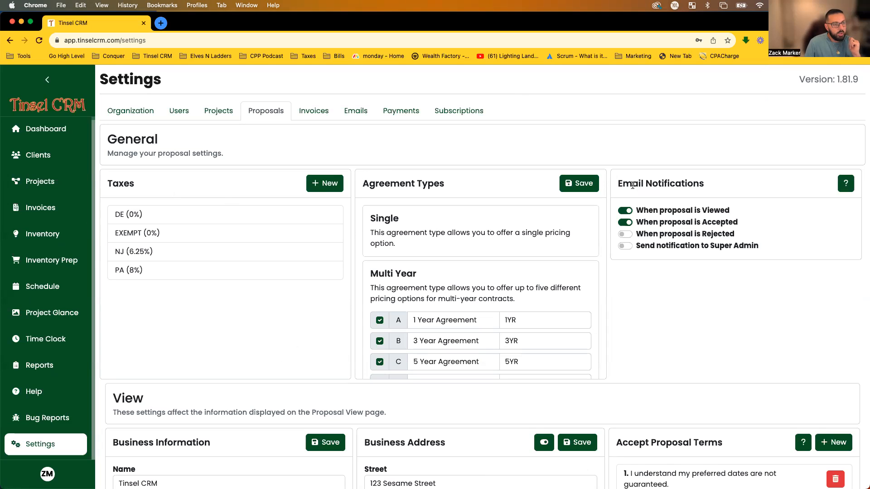
pyautogui.moveTo(618, 184); pyautogui.dragTo(705, 183)
pyautogui.click(707, 185)
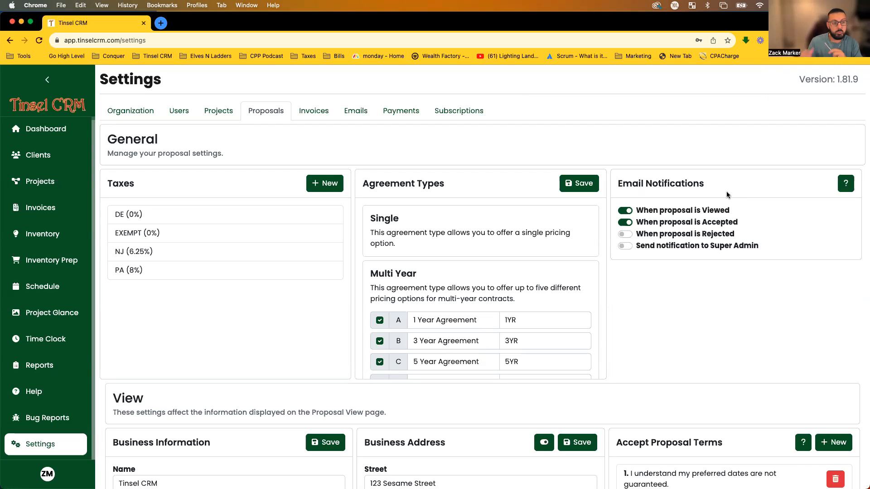
pyautogui.moveTo(702, 210); pyautogui.dragTo(765, 231)
pyautogui.moveTo(695, 211); pyautogui.dragTo(717, 237)
pyautogui.click(717, 237)
pyautogui.click(621, 235)
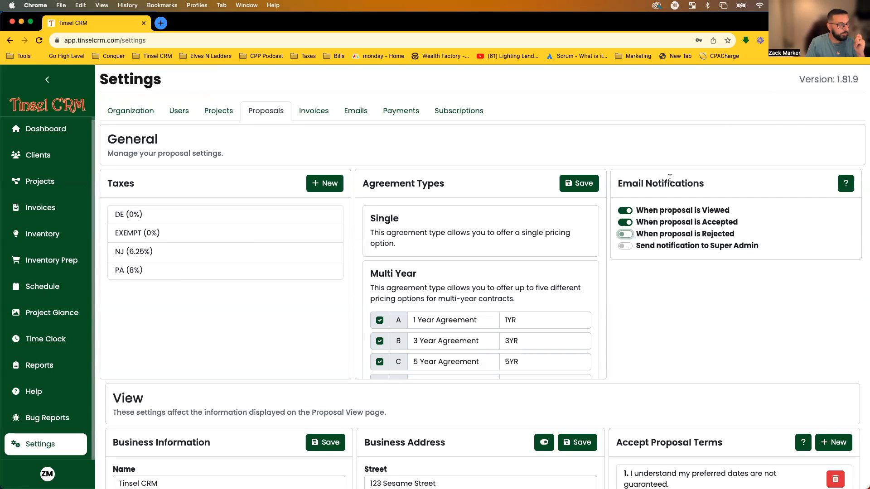
pyautogui.doubleClick(638, 184)
pyautogui.click(618, 200)
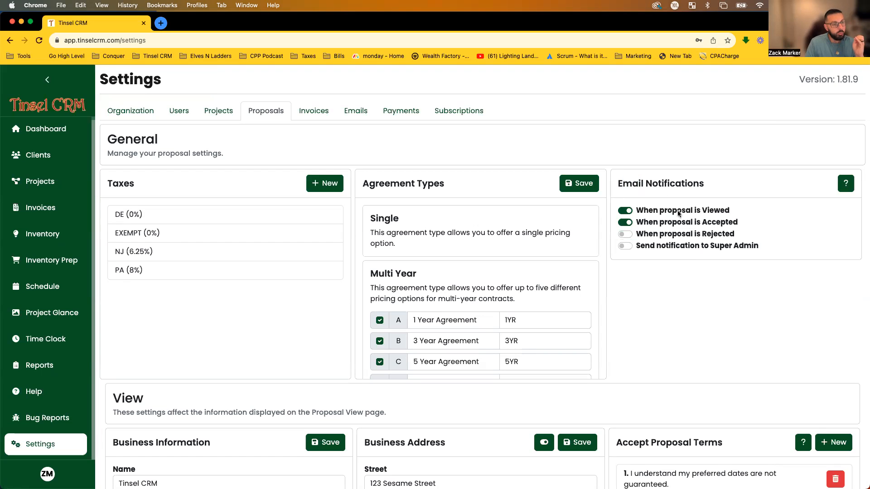
pyautogui.click(723, 212)
pyautogui.click(724, 224)
pyautogui.click(723, 224)
pyautogui.click(719, 212)
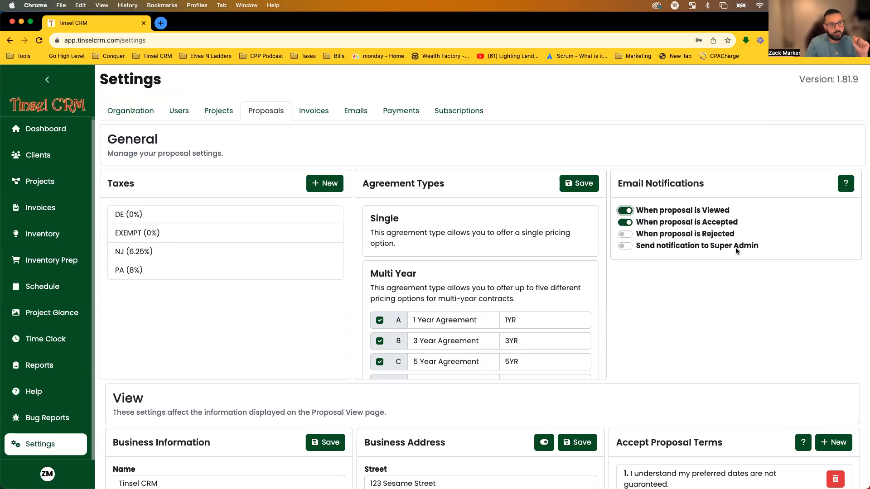
pyautogui.click(635, 248)
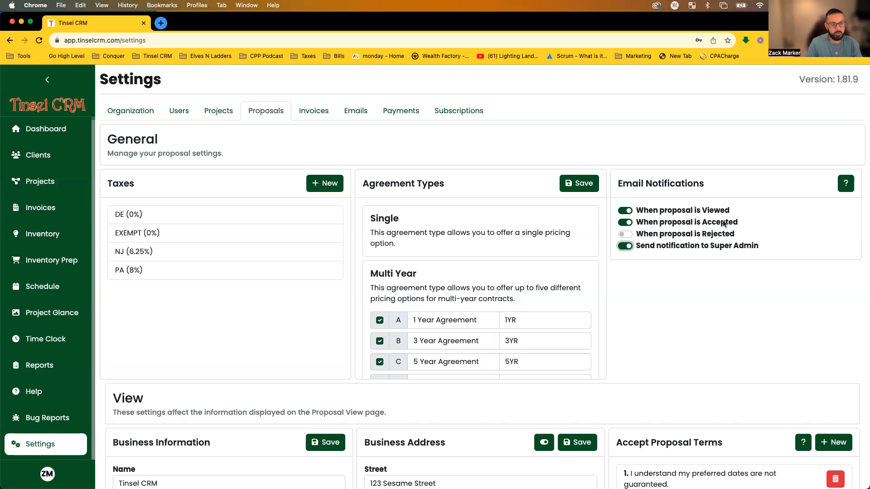
pyautogui.click(625, 234)
pyautogui.click(625, 235)
pyautogui.click(625, 246)
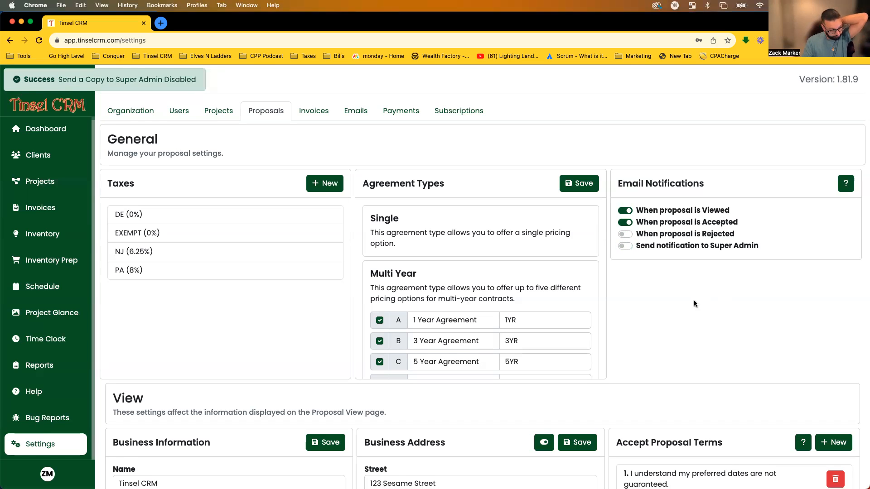
pyautogui.scroll(-5, 694, 303)
pyautogui.scroll(-2, 694, 303)
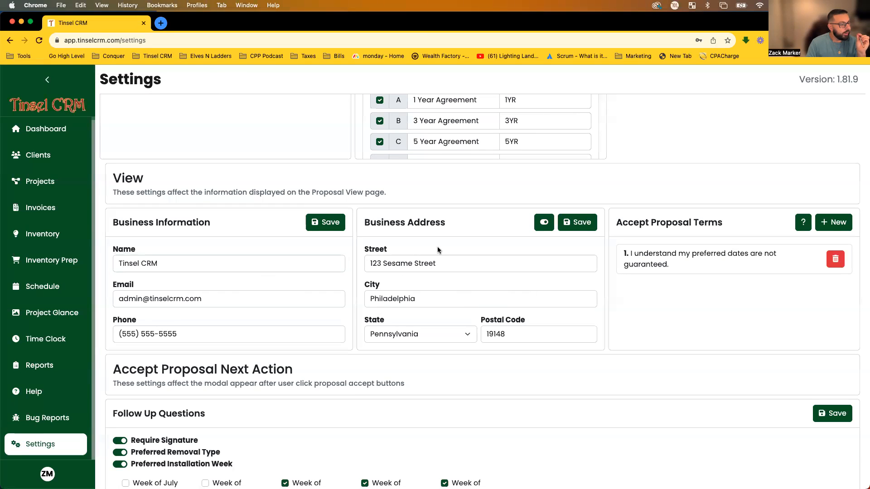
pyautogui.scroll(6, 358, 299)
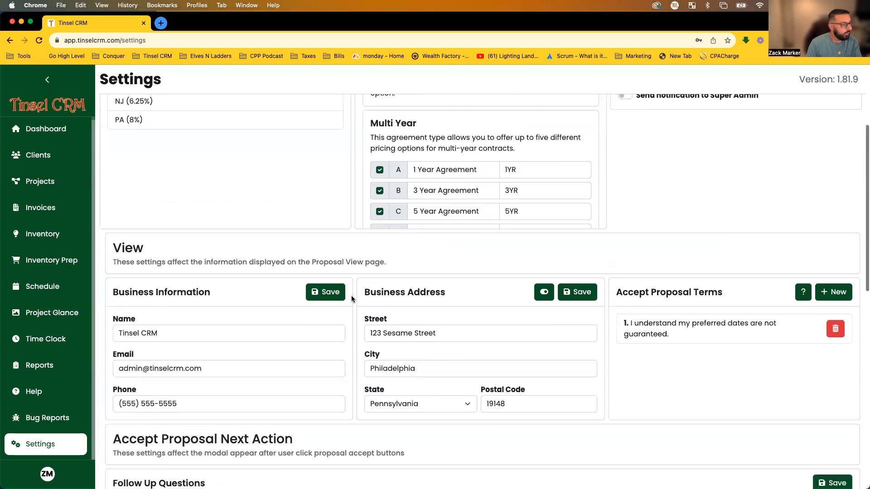
pyautogui.scroll(-4, 353, 298)
pyautogui.scroll(-2, 353, 298)
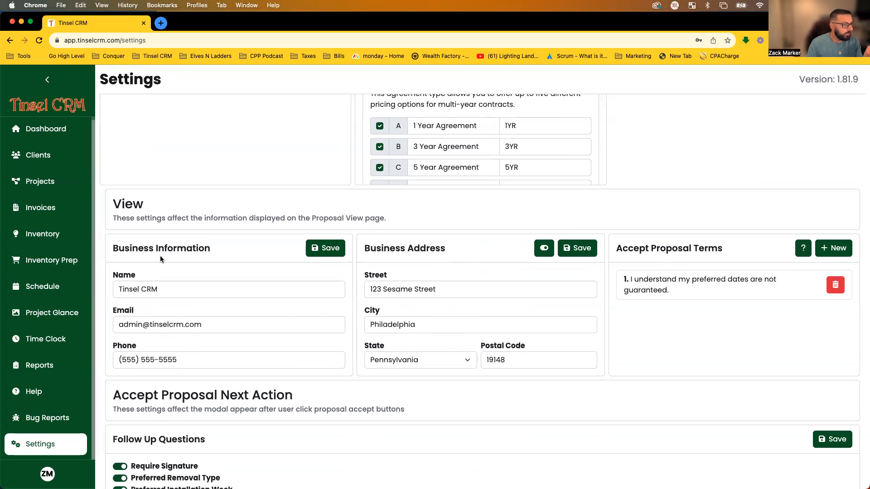
pyautogui.scroll(-1, 407, 256)
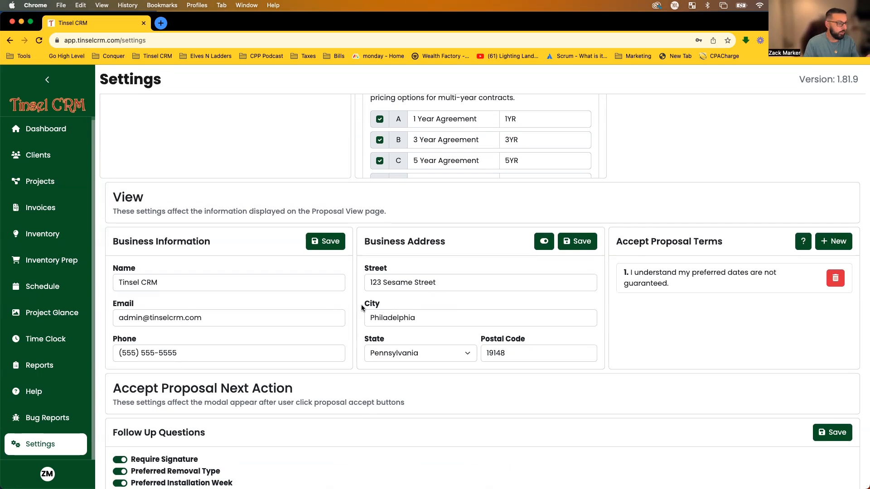
pyautogui.scroll(5, 238, 279)
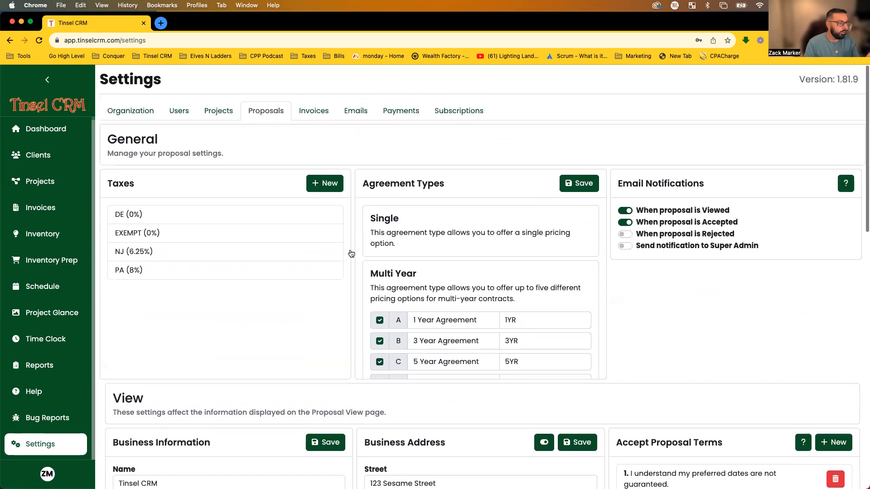
pyautogui.scroll(-3, 326, 191)
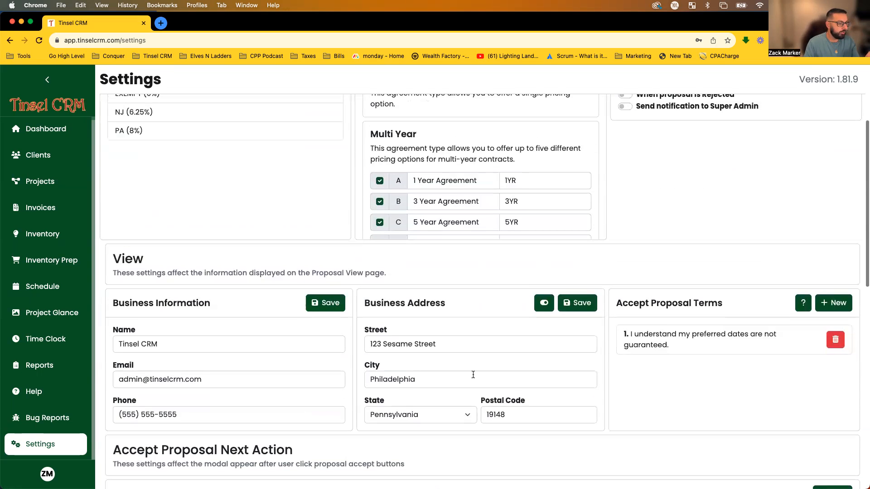
pyautogui.scroll(3, 527, 376)
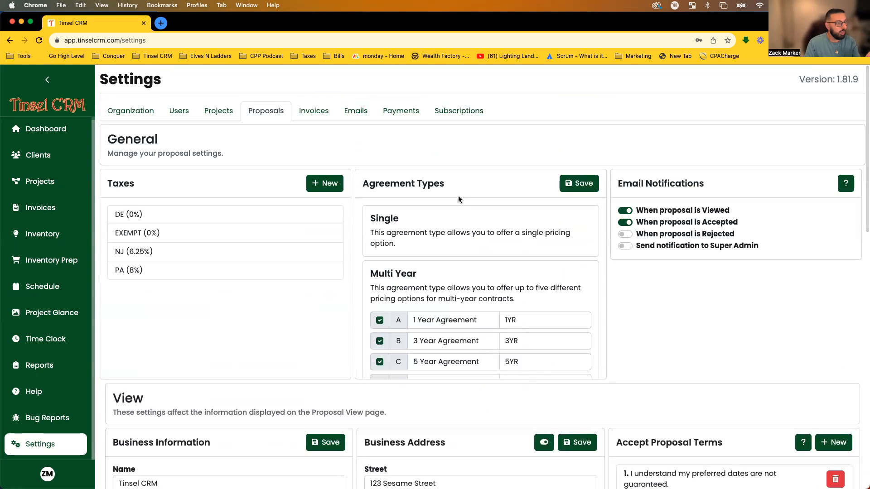
pyautogui.click(302, 115)
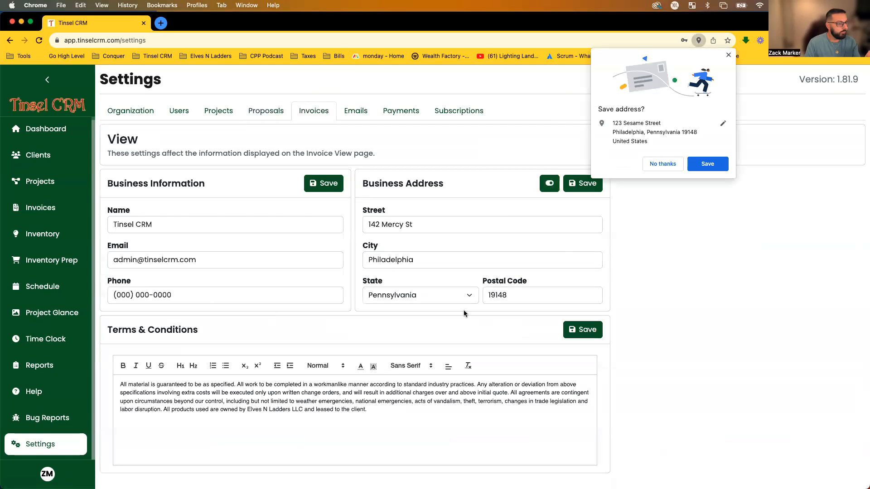
pyautogui.click(662, 163)
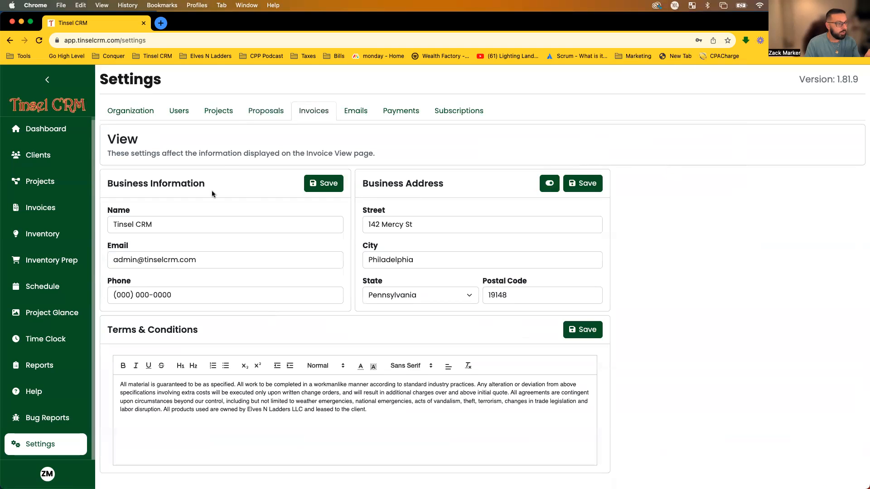
pyautogui.click(269, 113)
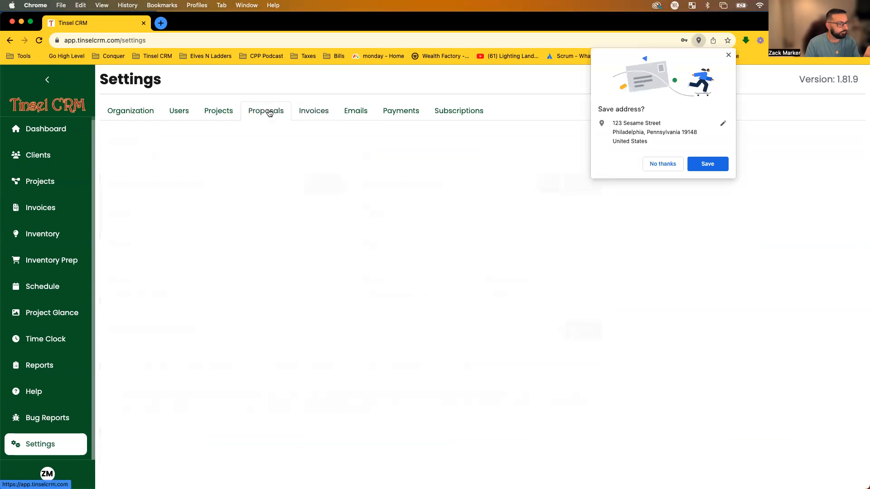
pyautogui.scroll(-2, 371, 330)
# Hide and then re-show the Business Address on proposals, declining Chrome's save-address offer.
pyautogui.scroll(-4, 290, 323)
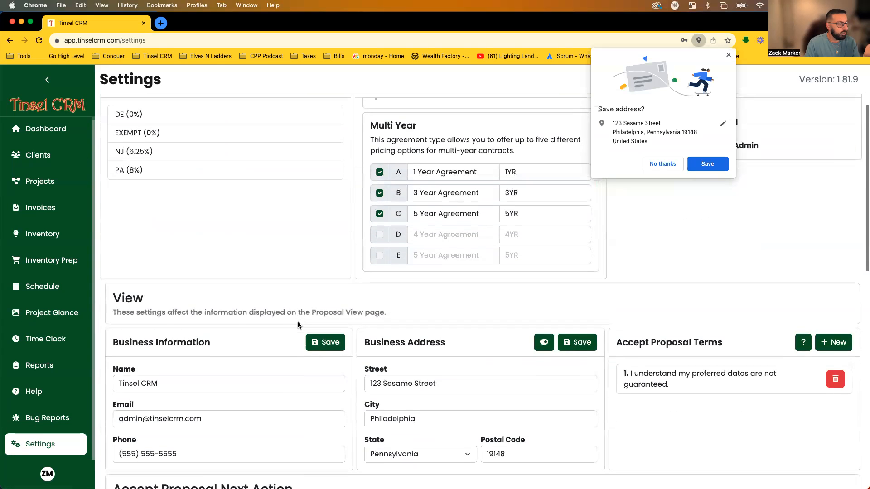
pyautogui.scroll(-2, 298, 325)
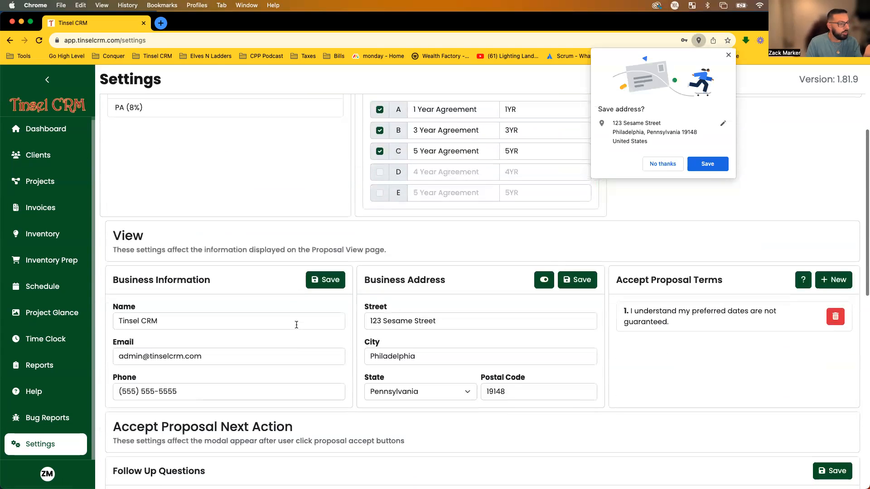
pyautogui.click(543, 280)
pyautogui.scroll(1, 514, 362)
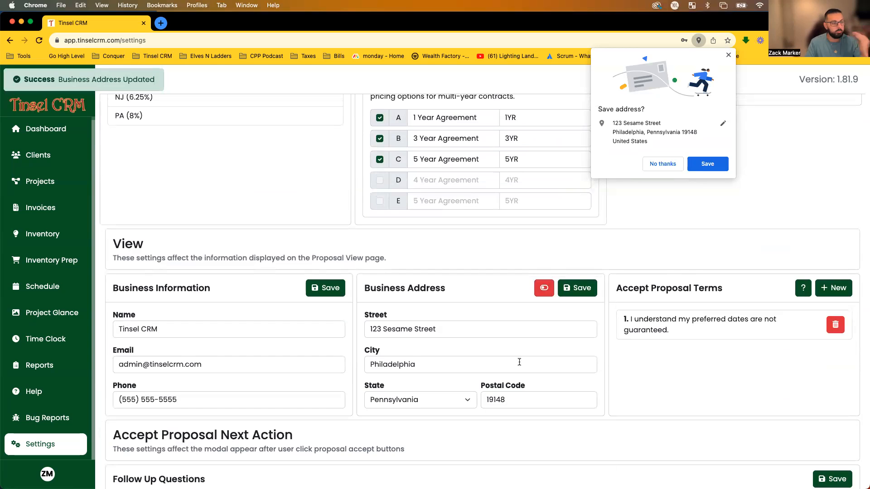
pyautogui.click(544, 287)
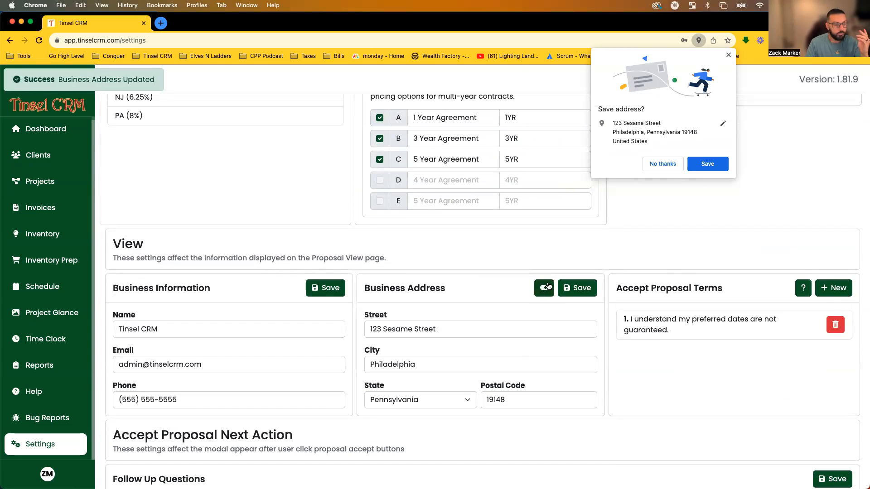
pyautogui.click(662, 164)
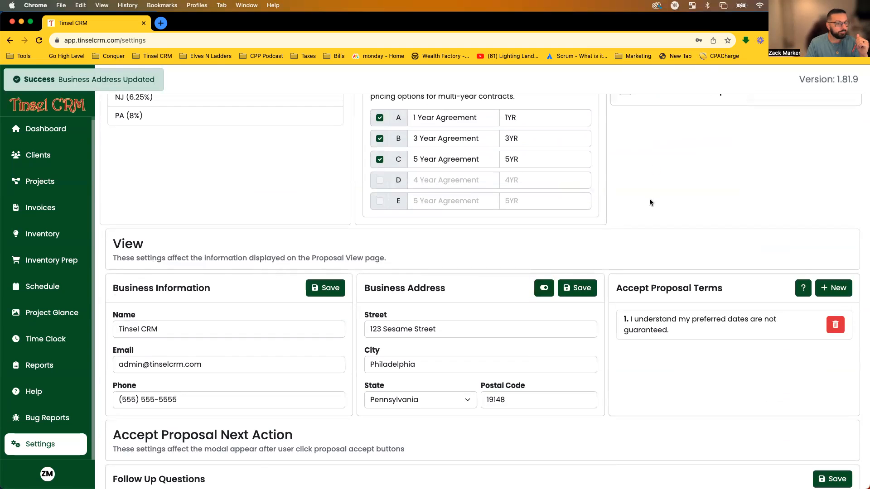
pyautogui.scroll(4, 649, 198)
pyautogui.scroll(-5, 648, 197)
pyautogui.scroll(-1, 655, 221)
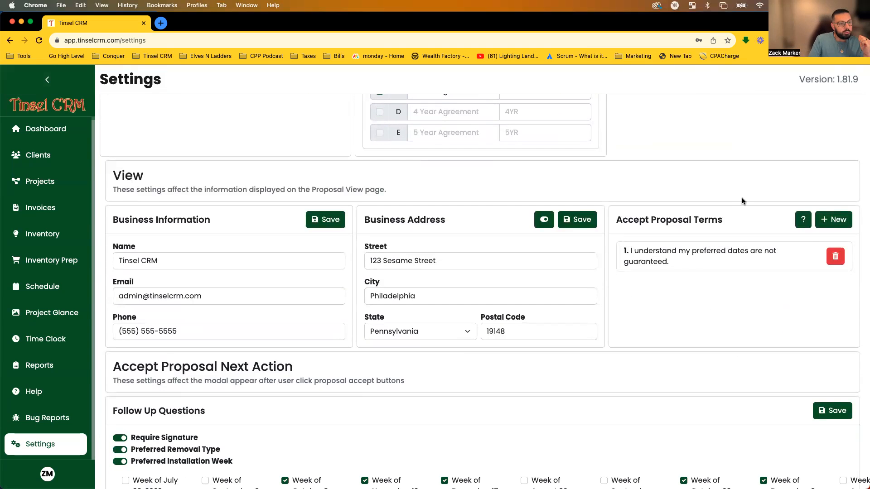
# Add a new accept proposal term reading 'I have read, and agree to, the terms and conditions.' and save it.
pyautogui.click(821, 222)
pyautogui.click(505, 130)
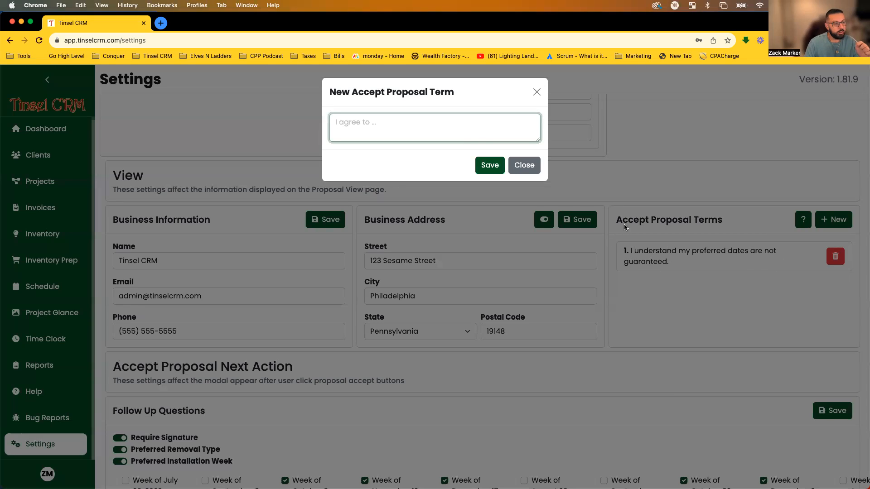
pyautogui.write('I')
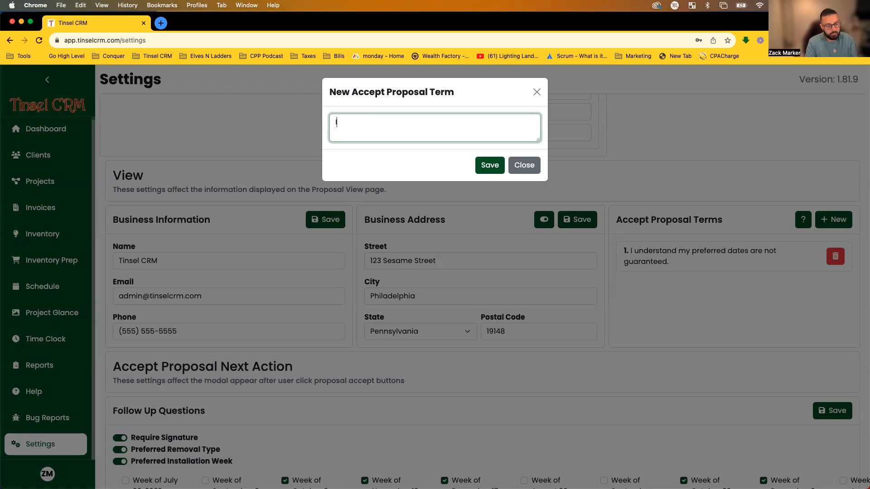
pyautogui.write(' ahave read, and a')
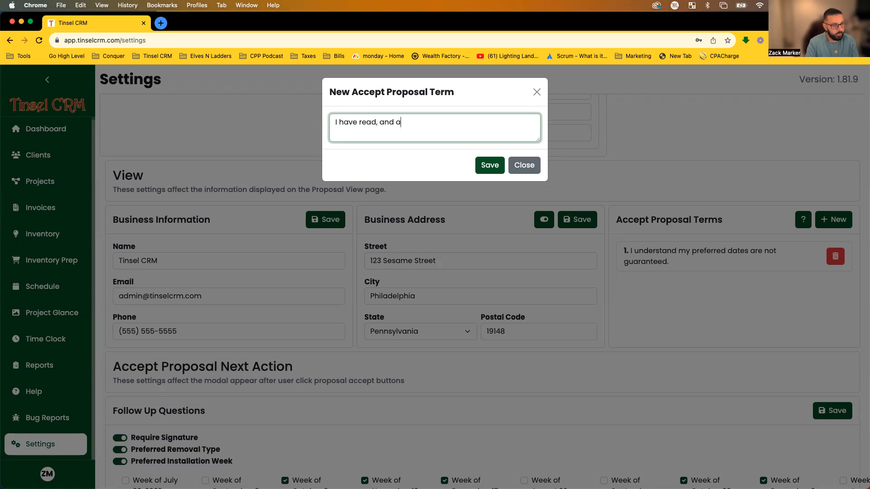
pyautogui.write('ag')
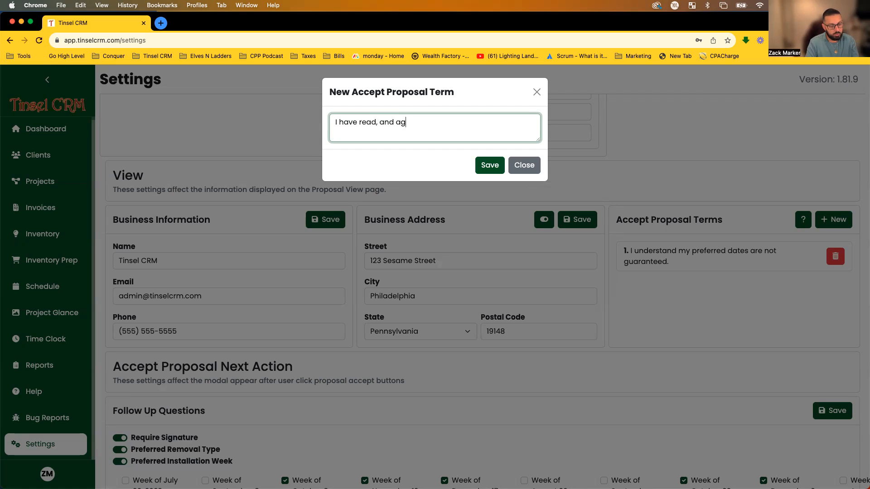
pyautogui.write('ree to, the term')
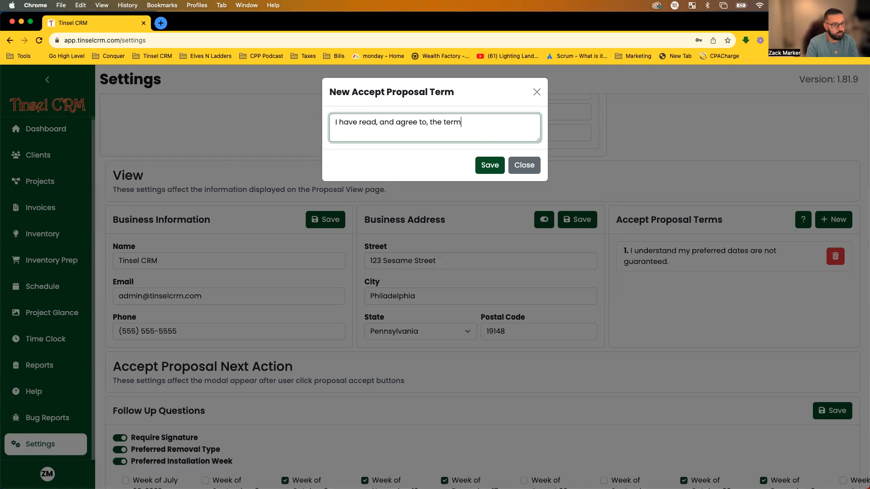
pyautogui.write('s and conditions.')
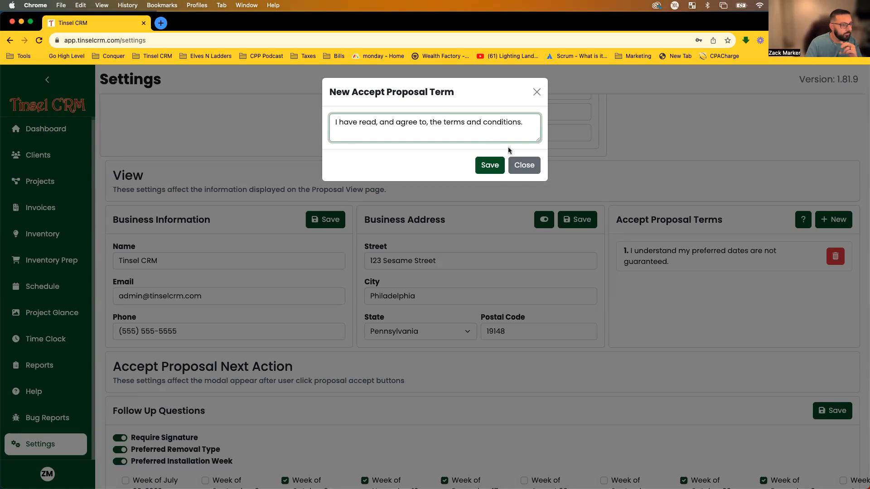
pyautogui.click(485, 169)
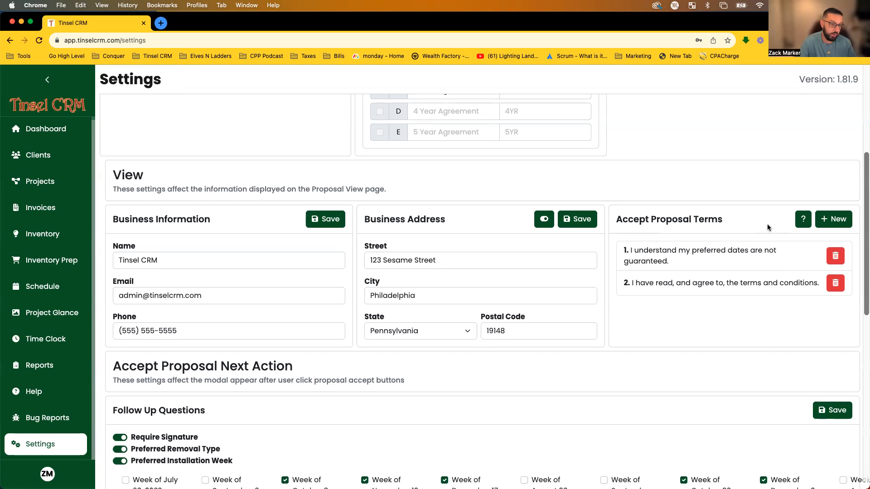
pyautogui.scroll(-3, 756, 246)
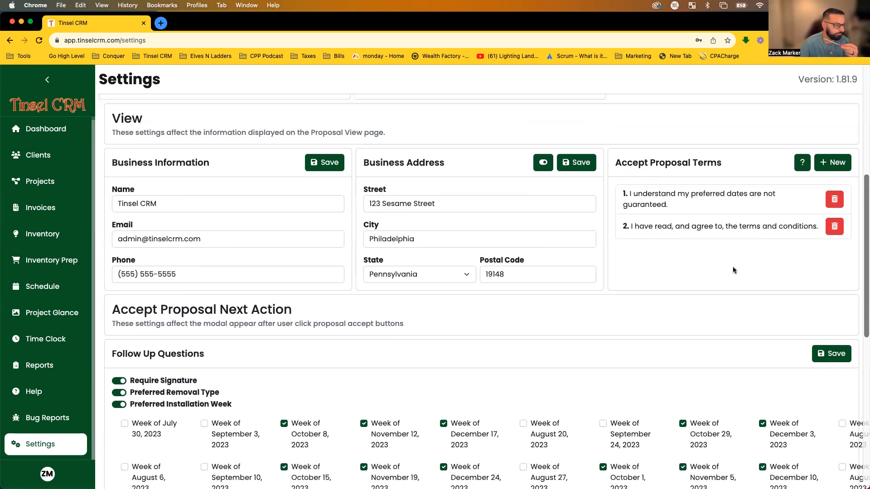
pyautogui.scroll(-5, 663, 267)
pyautogui.scroll(3, 664, 268)
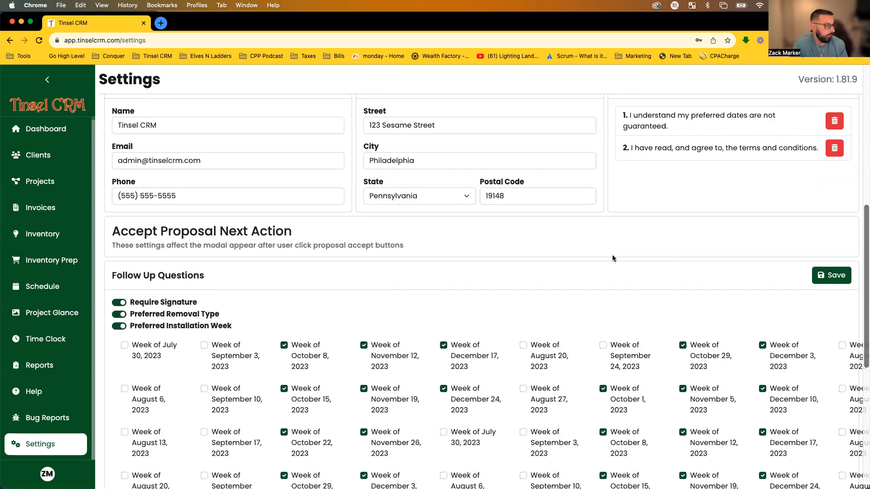
pyautogui.scroll(-5, 623, 252)
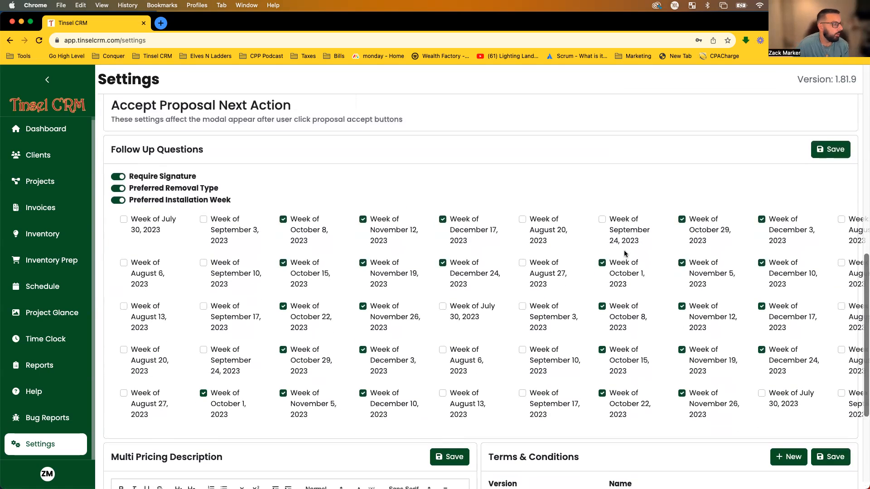
pyautogui.scroll(2, 460, 244)
pyautogui.scroll(-1, 461, 247)
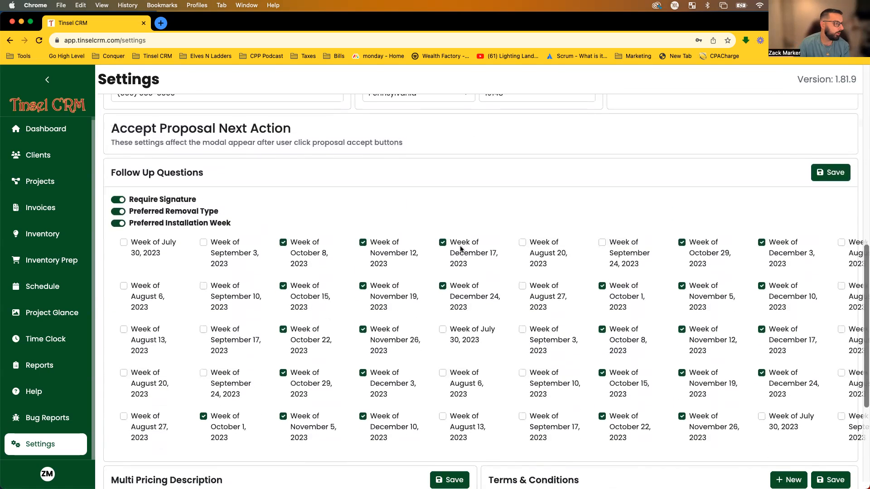
pyautogui.scroll(-1, 460, 248)
pyautogui.moveTo(221, 141); pyautogui.dragTo(120, 140)
pyautogui.click(120, 140)
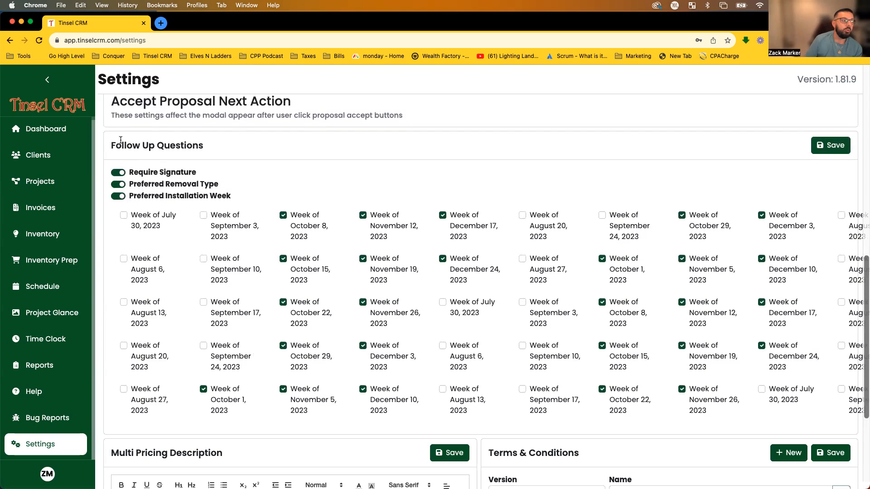
# Keep Require Signature on and tick the Week of July 30, 2023 for installation.
pyautogui.click(116, 174)
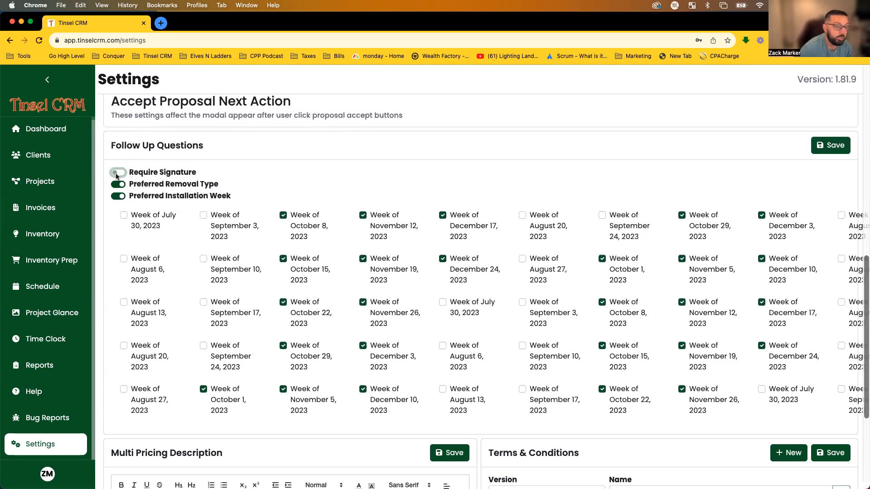
pyautogui.click(117, 175)
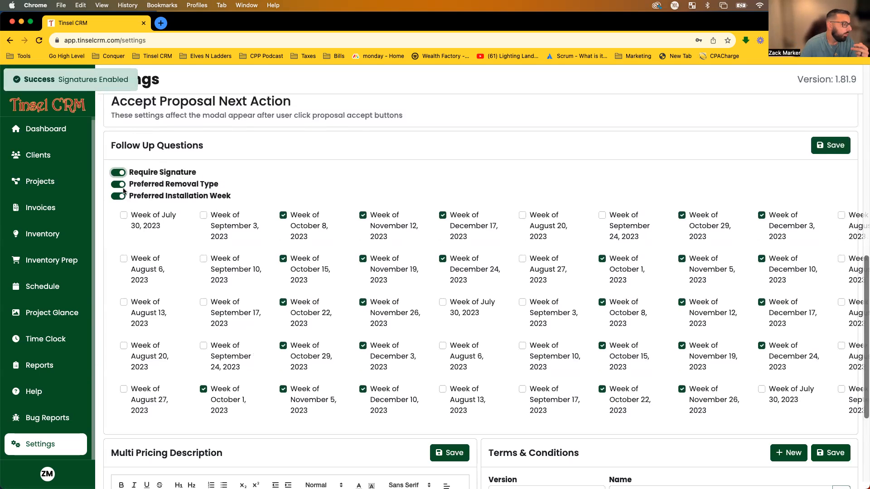
pyautogui.moveTo(235, 196); pyautogui.dragTo(131, 196)
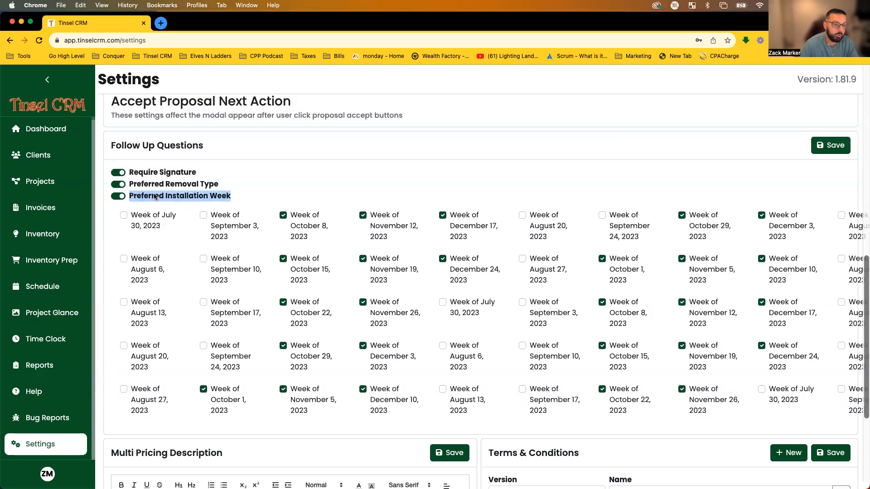
pyautogui.hscroll(5, 190, 236)
pyautogui.hscroll(7, 191, 236)
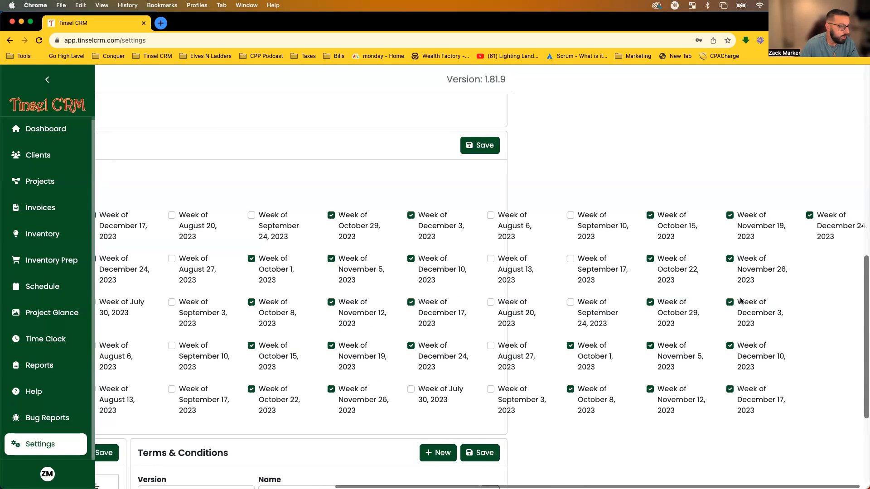
pyautogui.hscroll(-12, 732, 300)
pyautogui.click(125, 215)
# Untick the Week of November 26, 2023 in the preferred installation week grid.
pyautogui.hscroll(12, 149, 253)
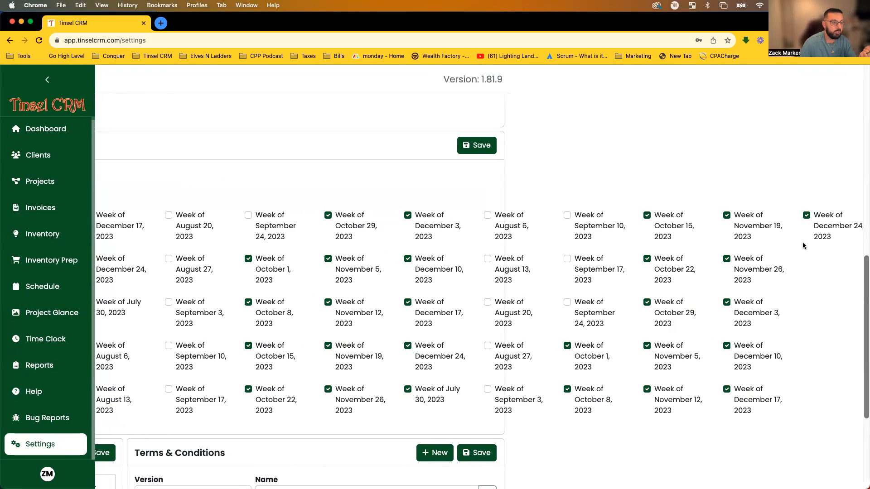
pyautogui.hscroll(-12, 803, 242)
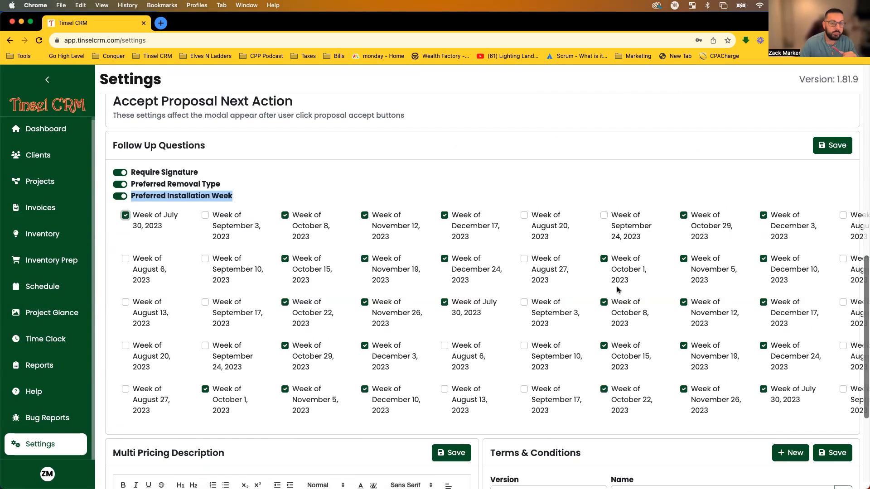
pyautogui.hscroll(6, 547, 256)
pyautogui.hscroll(2, 543, 244)
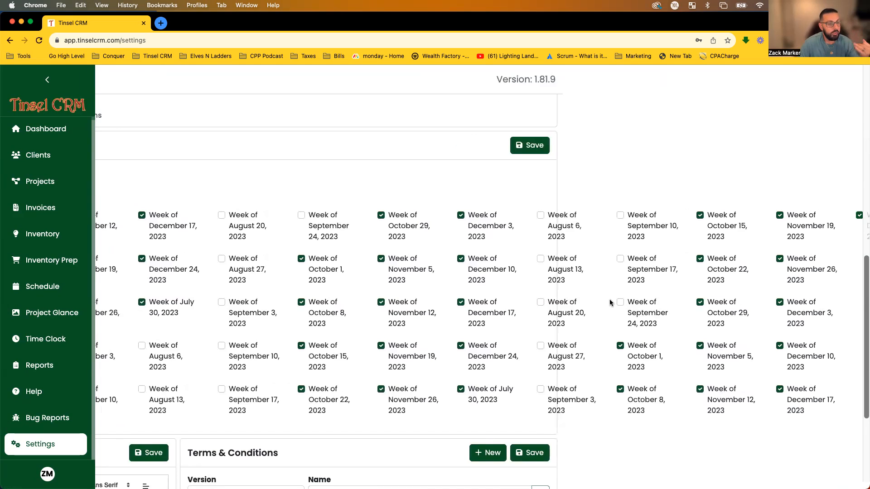
pyautogui.hscroll(3, 611, 300)
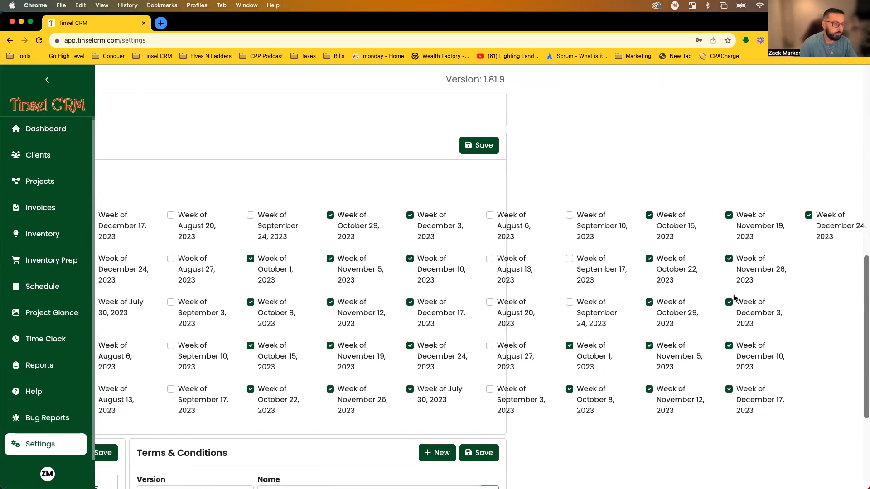
pyautogui.click(728, 260)
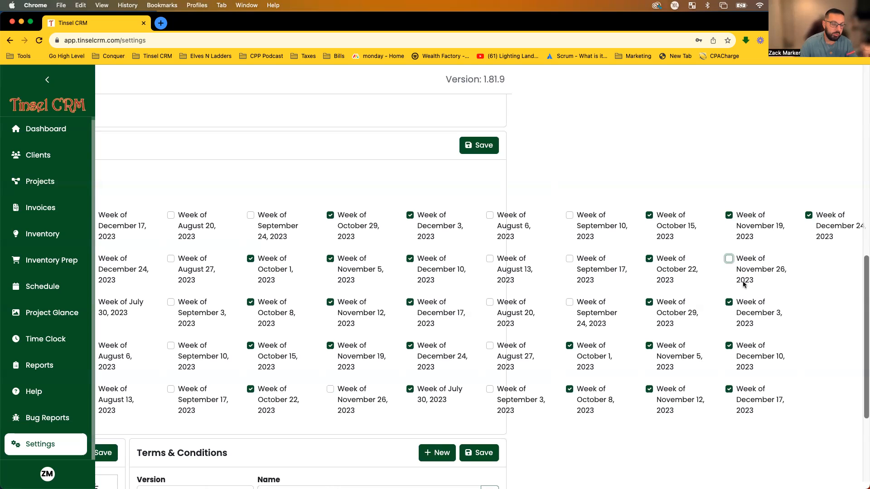
pyautogui.hscroll(1, 745, 277)
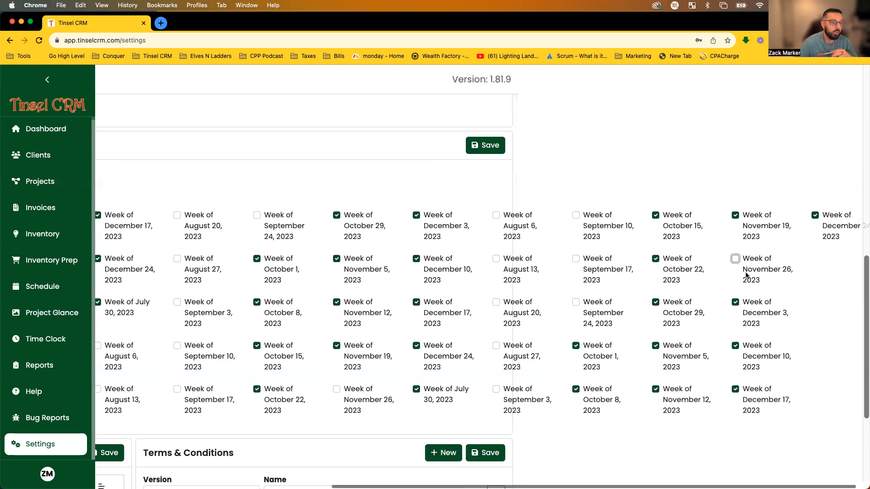
pyautogui.hscroll(-8, 744, 271)
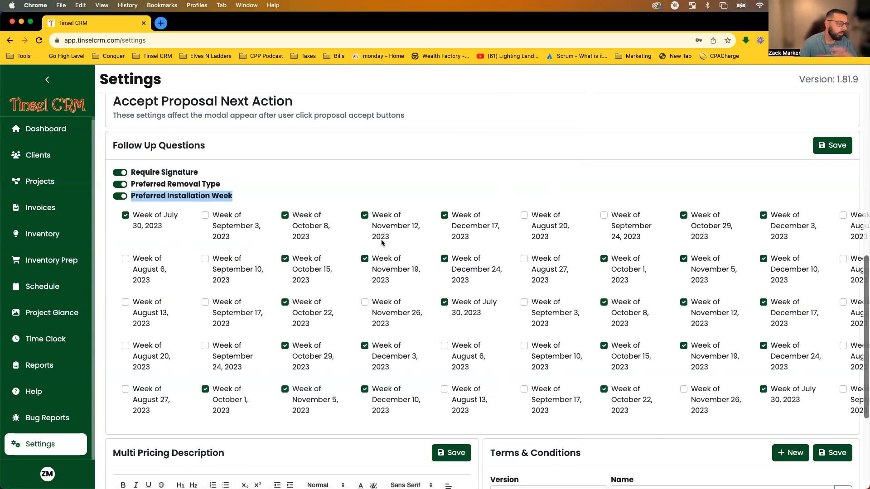
# Re-enable the Preferred Installation Week question and scroll down to the Multi Pricing and Terms panels.
pyautogui.click(120, 196)
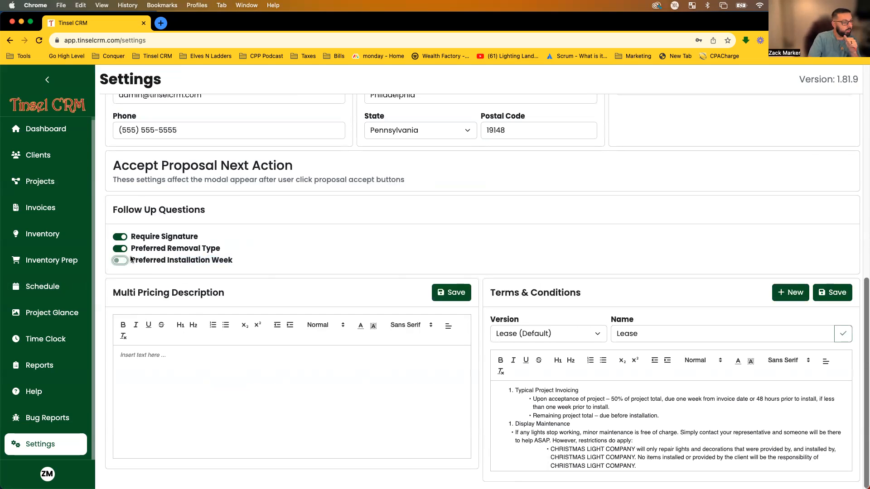
pyautogui.moveTo(136, 248); pyautogui.dragTo(223, 249)
pyautogui.click(225, 251)
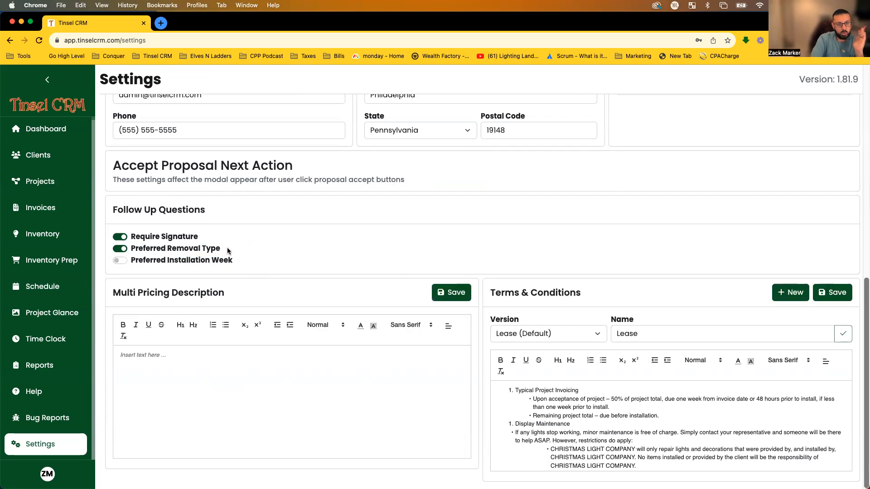
pyautogui.click(119, 260)
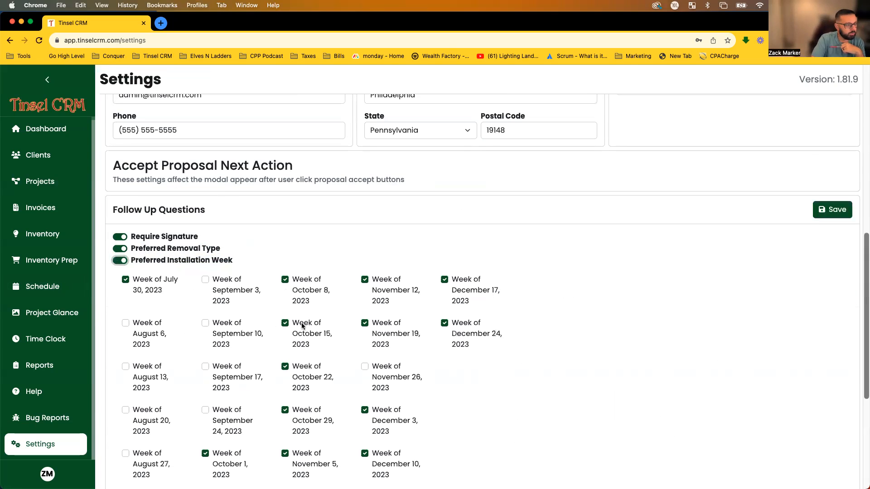
pyautogui.scroll(-3, 271, 276)
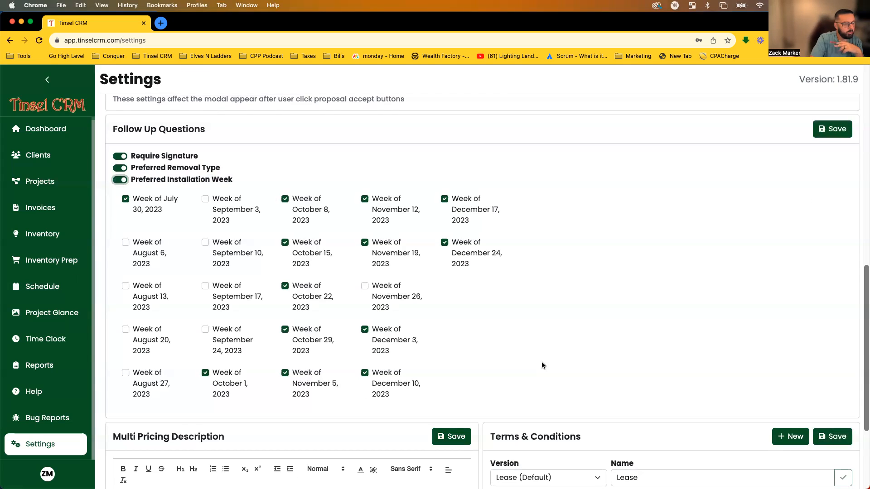
pyautogui.scroll(-4, 547, 357)
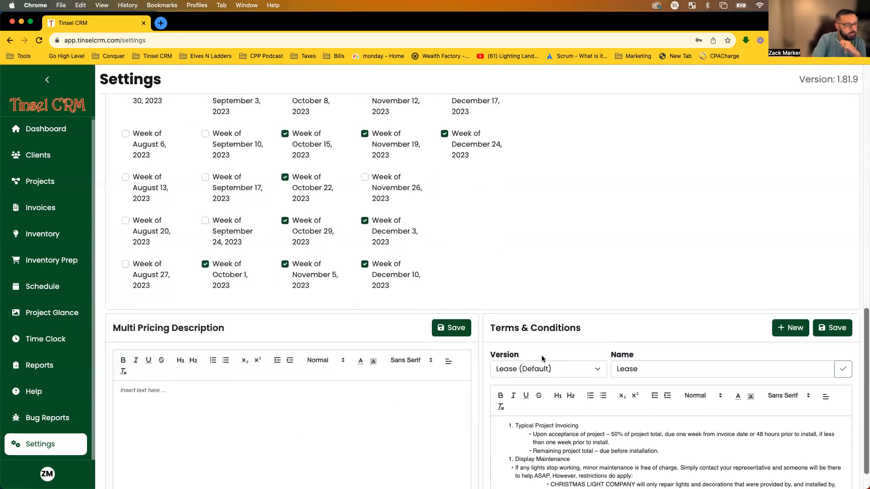
pyautogui.scroll(-2, 541, 364)
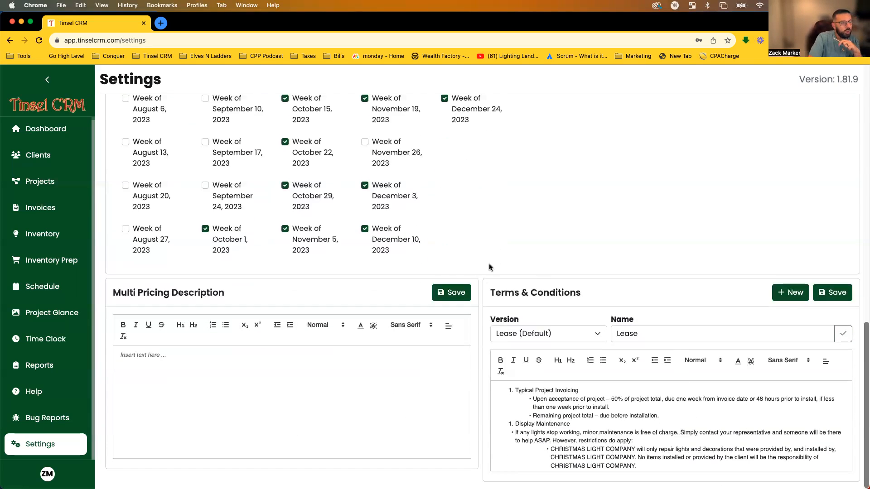
# Choose Primary in the Terms & Conditions Version dropdown to show its Policies & Procedures text.
pyautogui.moveTo(861, 478)
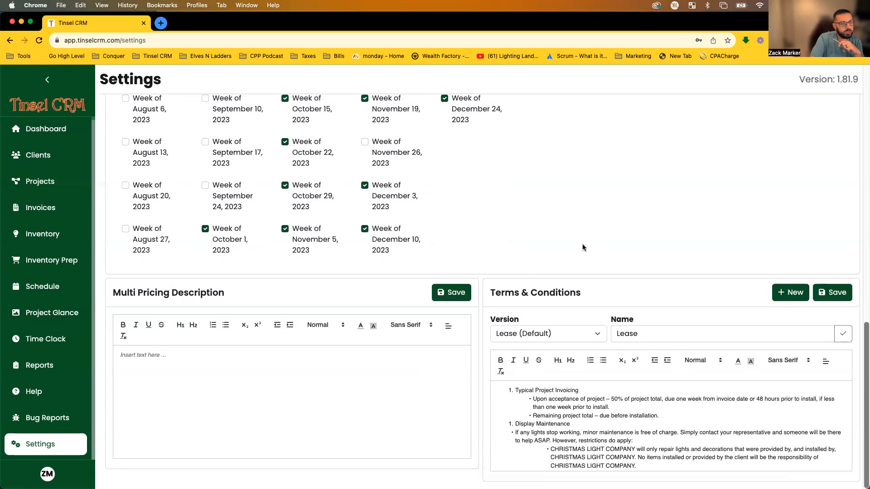
pyautogui.click(543, 340)
pyautogui.click(591, 266)
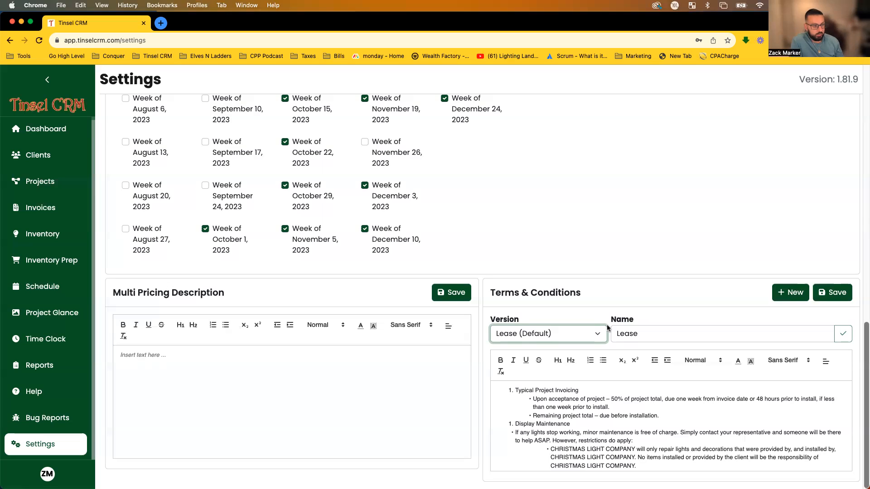
pyautogui.click(592, 338)
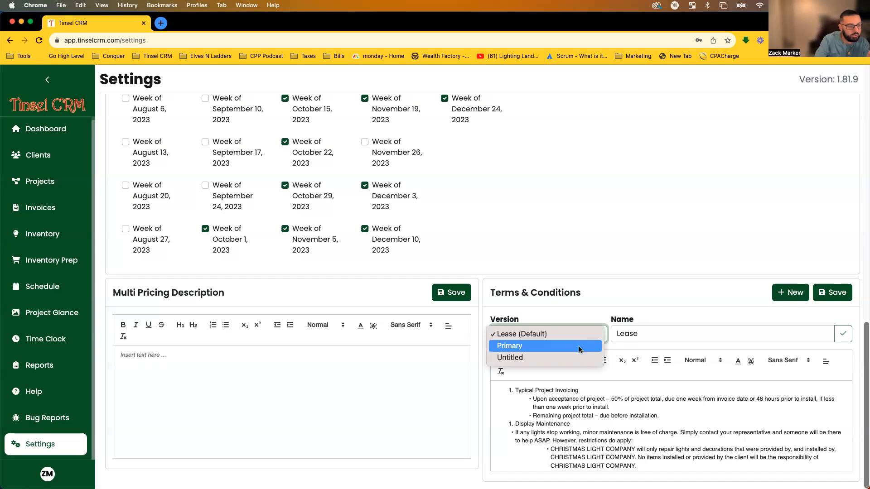
pyautogui.click(581, 350)
pyautogui.scroll(-1, 591, 428)
pyautogui.scroll(1, 592, 428)
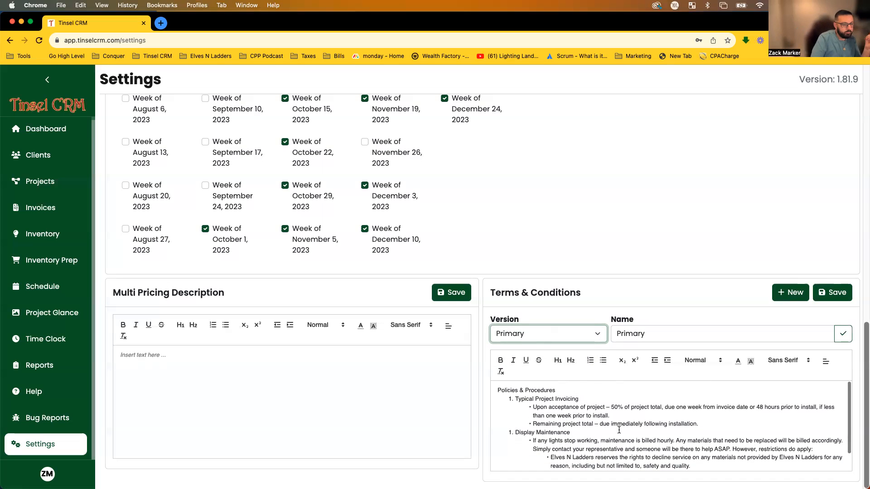
pyautogui.click(589, 333)
pyautogui.click(614, 308)
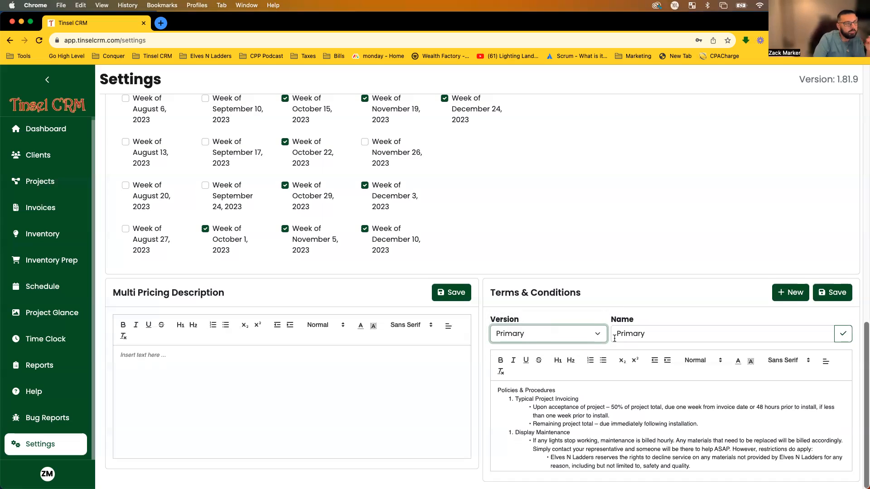
pyautogui.scroll(1, 628, 344)
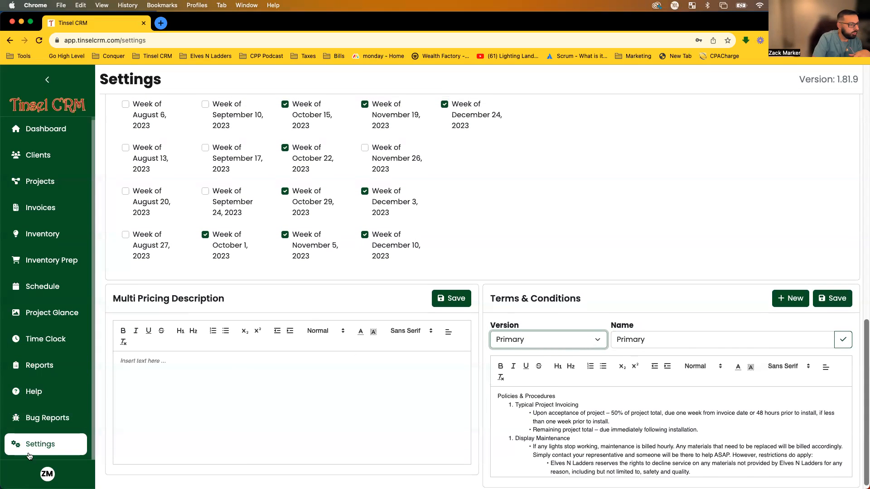
# Open the support knowledge base's Proposal Templates article and review its Multi Pricing section.
pyautogui.click(33, 392)
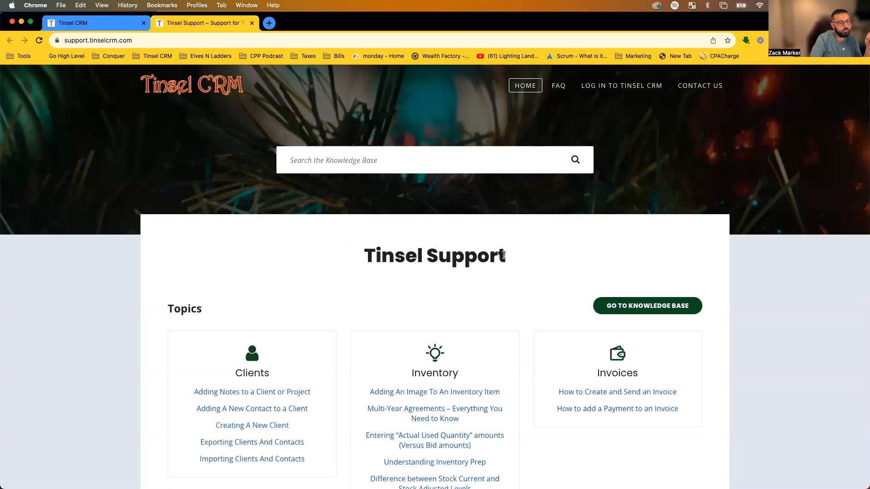
pyautogui.scroll(-15, 522, 259)
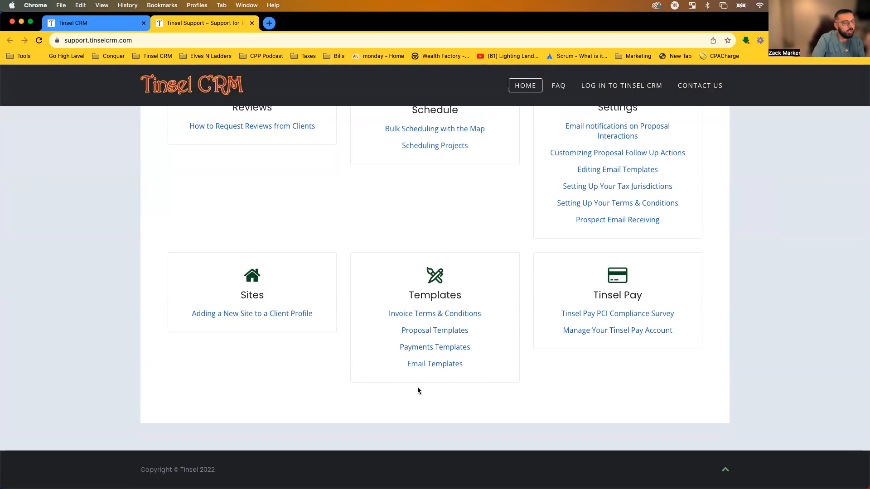
pyautogui.click(417, 330)
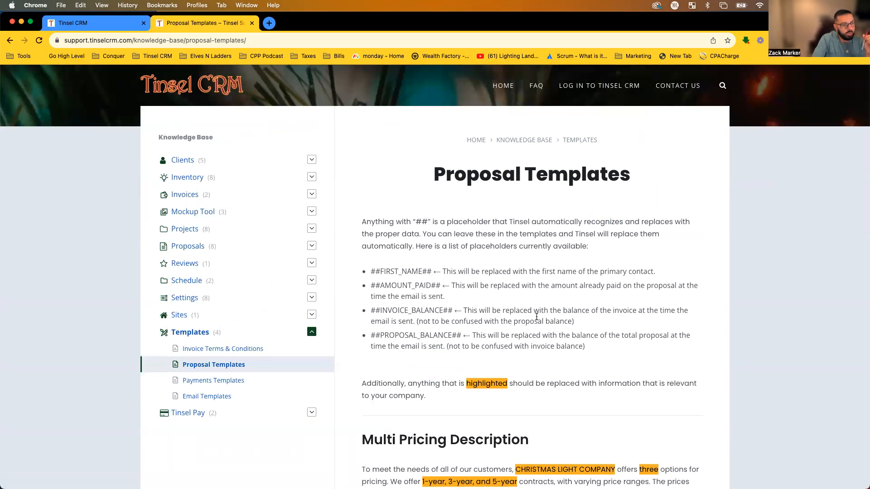
pyautogui.scroll(-5, 474, 331)
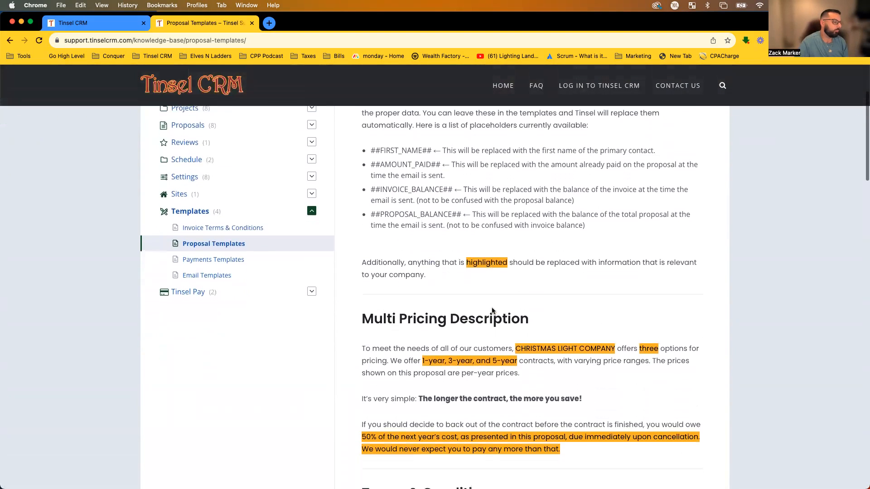
pyautogui.moveTo(351, 281); pyautogui.dragTo(648, 384)
pyautogui.click(648, 384)
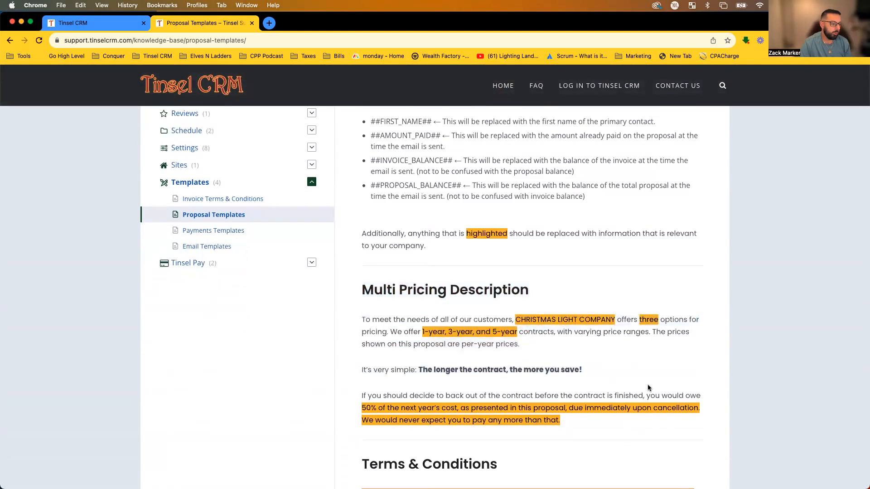
pyautogui.scroll(-4, 621, 342)
pyautogui.scroll(-2, 626, 365)
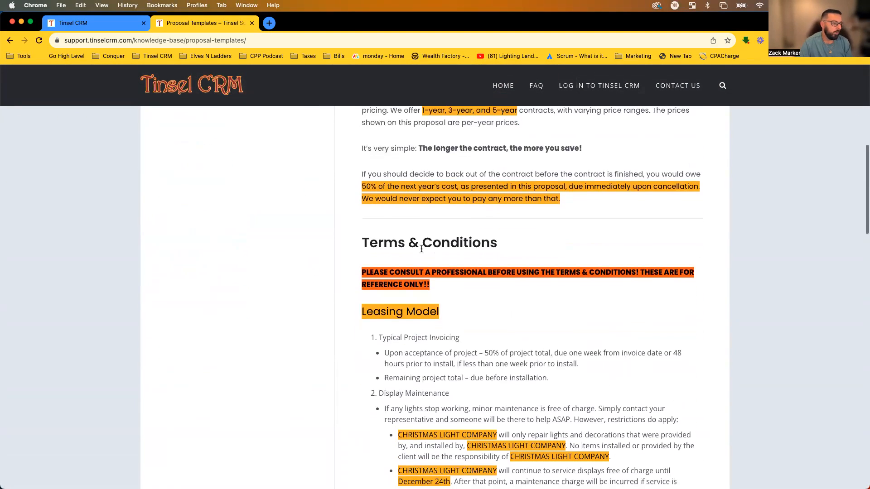
# Read the article's Terms & Conditions, Client Provided Items and Typical Project Invoicing sample terms.
pyautogui.moveTo(360, 240); pyautogui.dragTo(560, 304)
pyautogui.click(560, 304)
pyautogui.scroll(-3, 560, 304)
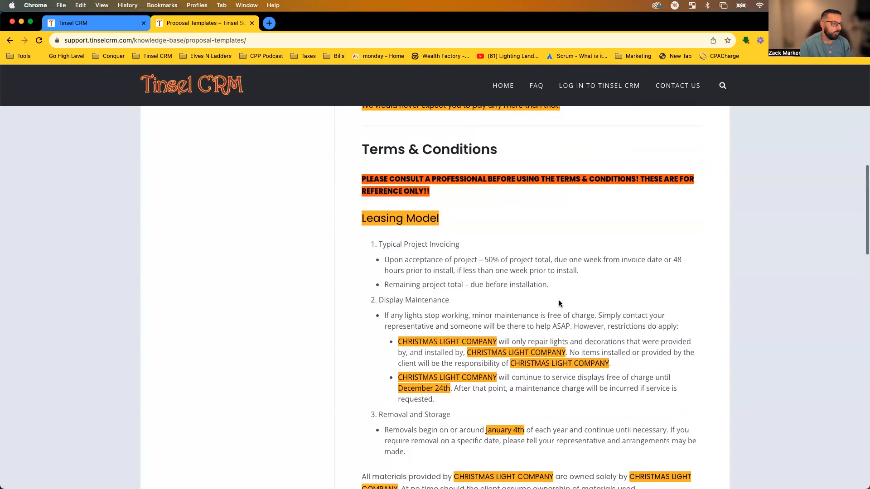
pyautogui.moveTo(361, 219); pyautogui.dragTo(573, 365)
pyautogui.scroll(-5, 573, 367)
pyautogui.moveTo(378, 346); pyautogui.dragTo(473, 372)
pyautogui.scroll(-9, 472, 366)
pyautogui.scroll(3, 390, 269)
pyautogui.scroll(-1, 390, 267)
pyautogui.moveTo(362, 273); pyautogui.dragTo(694, 439)
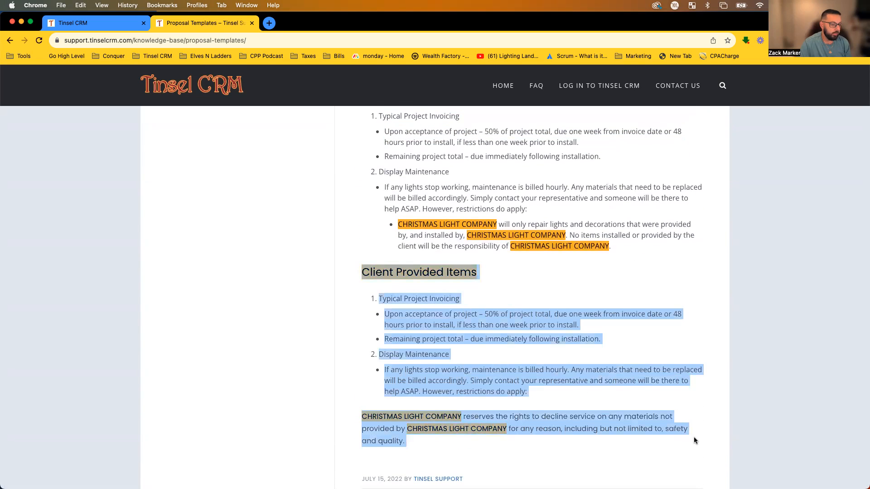
pyautogui.scroll(1, 694, 438)
pyautogui.click(694, 438)
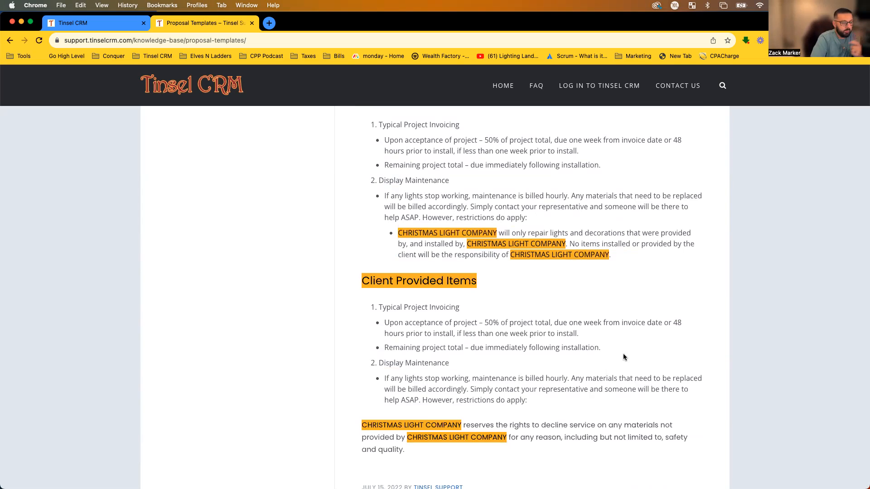
pyautogui.moveTo(632, 351); pyautogui.dragTo(428, 297)
pyautogui.click(417, 298)
pyautogui.scroll(10, 442, 336)
pyautogui.scroll(15, 468, 313)
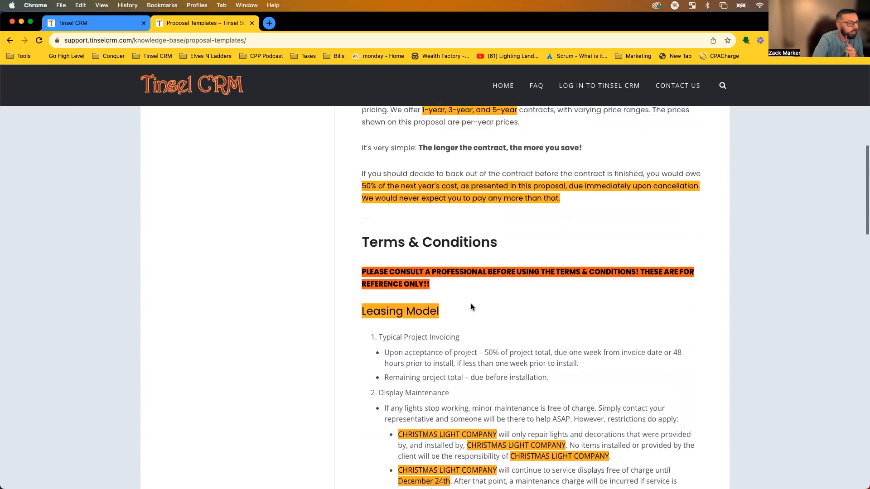
# Go back to the support home page, then return to the Tinsel CRM settings tab.
pyautogui.click(10, 40)
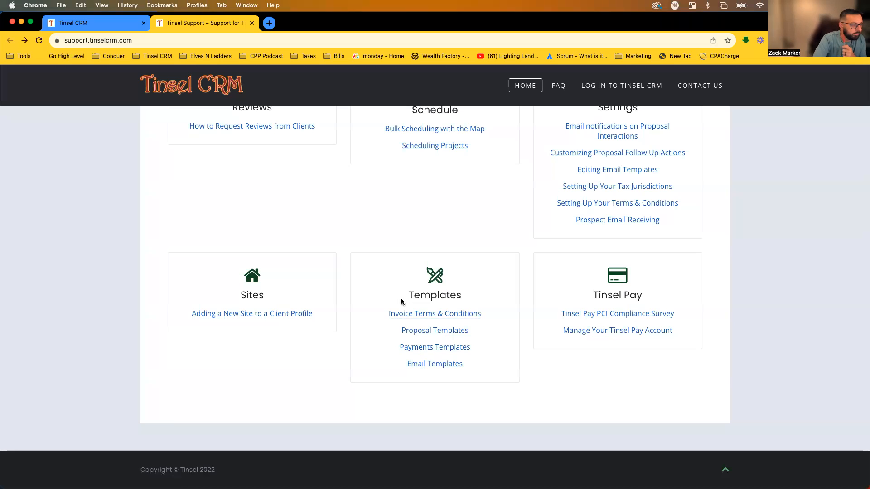
pyautogui.scroll(10, 447, 337)
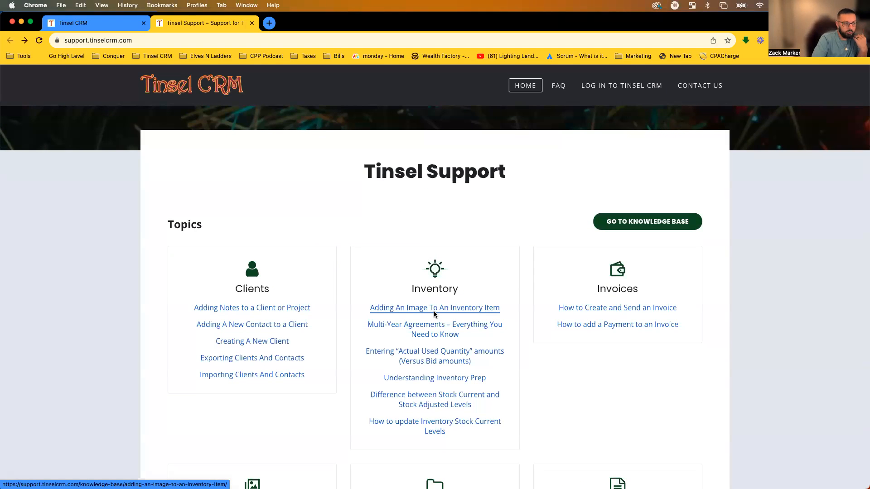
pyautogui.scroll(2, 435, 317)
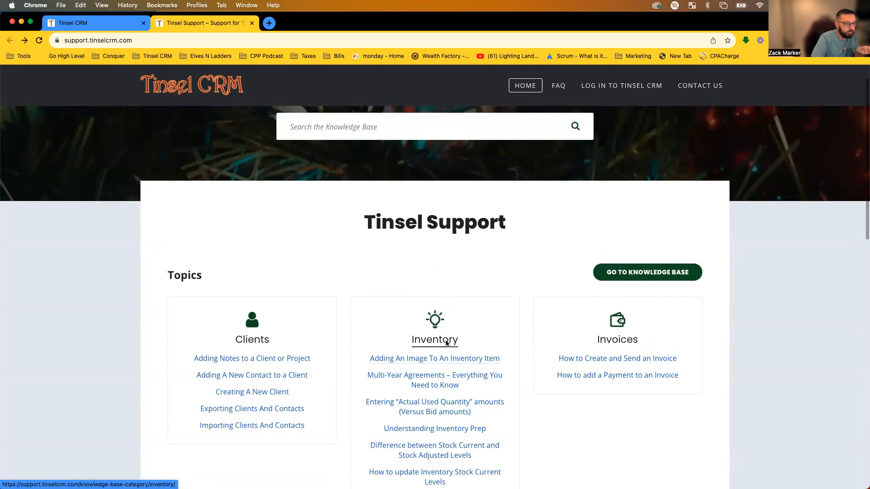
pyautogui.click(366, 127)
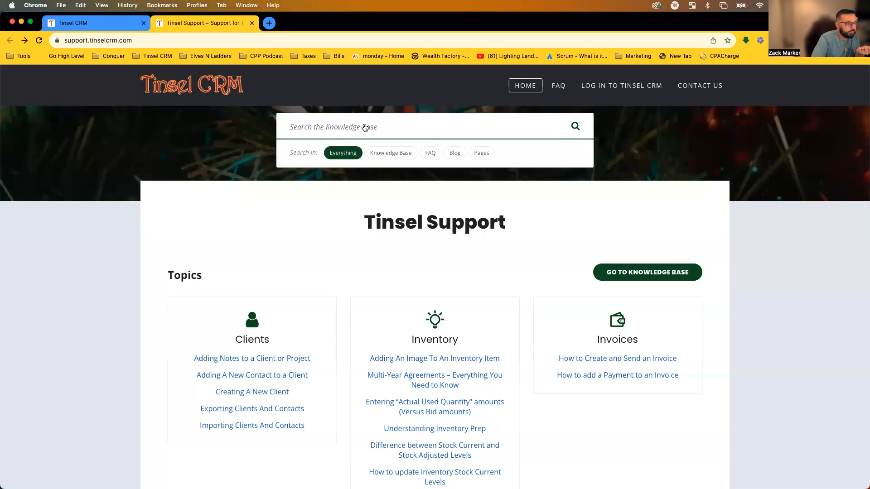
pyautogui.click(401, 253)
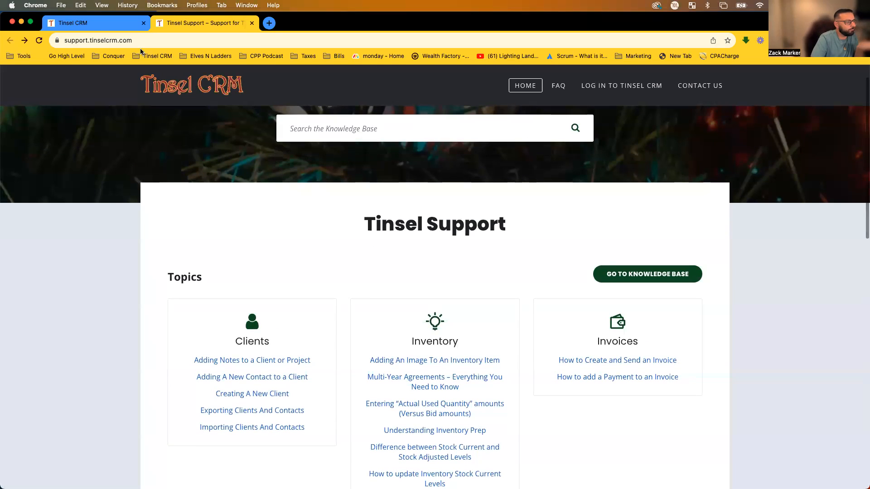
pyautogui.click(102, 23)
pyautogui.scroll(-1, 520, 367)
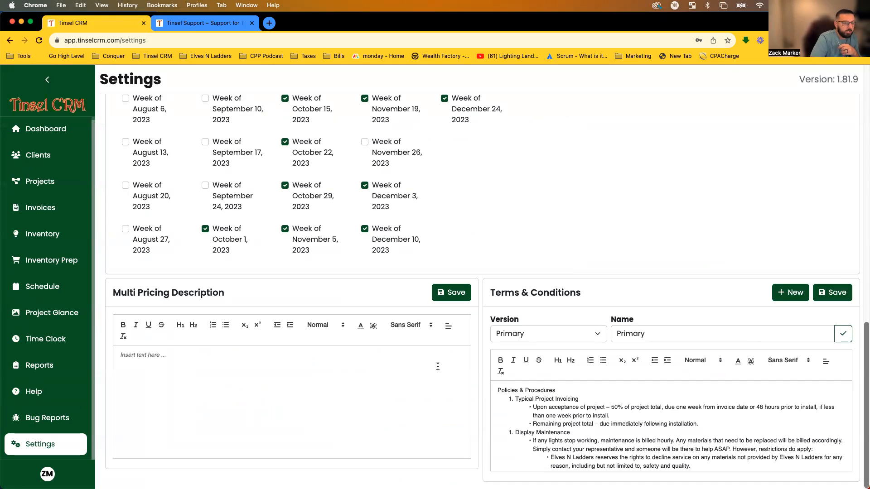
# Rename the Untitled terms version to 'Sales', save it, and reload the settings page.
pyautogui.click(560, 329)
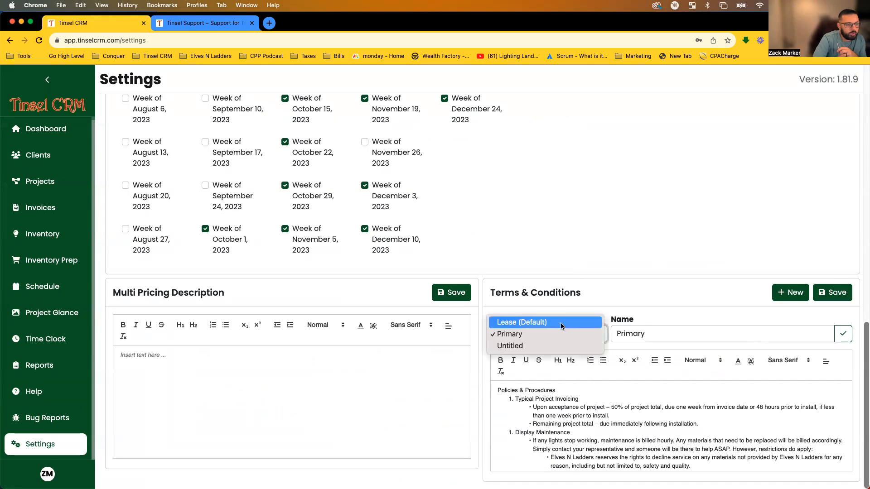
pyautogui.click(545, 346)
pyautogui.moveTo(661, 343); pyautogui.dragTo(599, 337)
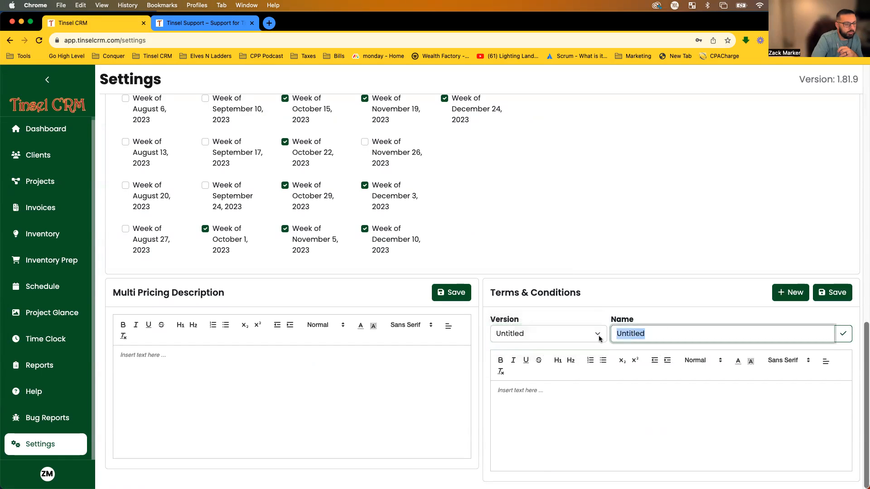
pyautogui.write('Sales')
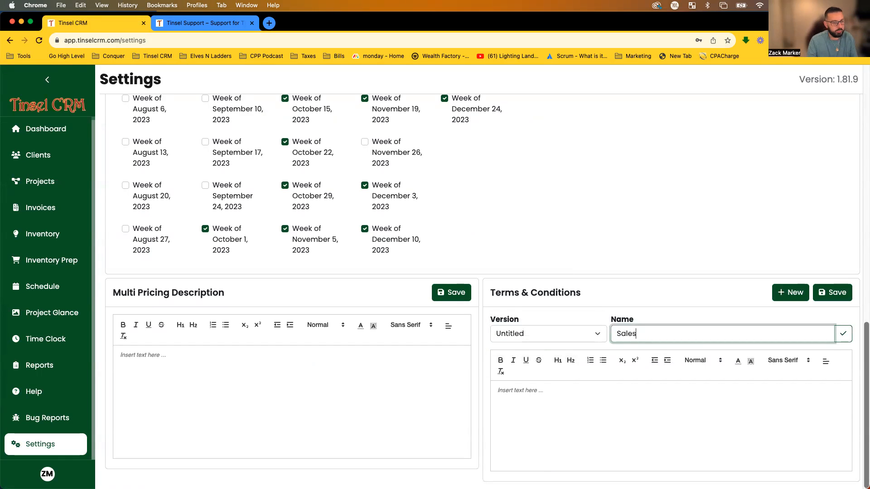
pyautogui.click(832, 292)
pyautogui.press('super+r')
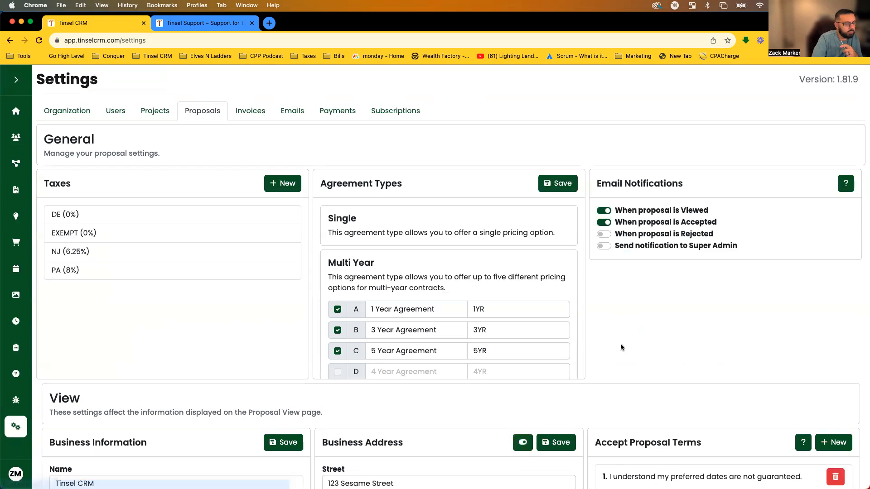
# Name the Untitled version 'Sales', set it as default, enter its Sales terms text and save.
pyautogui.click(483, 344)
pyautogui.click(478, 369)
pyautogui.write('Sales')
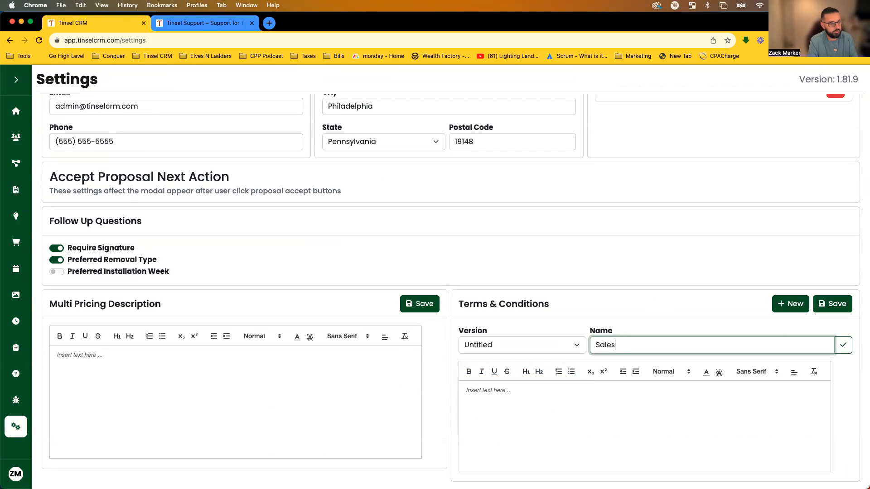
pyautogui.click(844, 345)
pyautogui.click(533, 407)
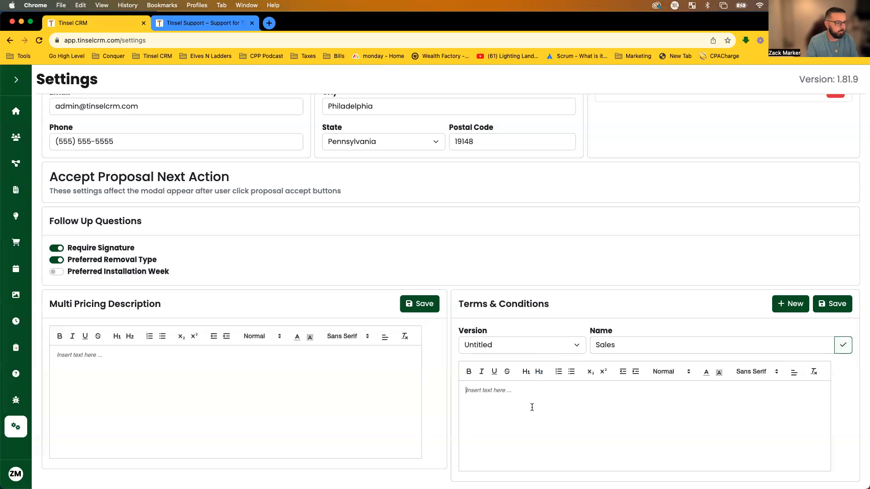
pyautogui.write('Sales')
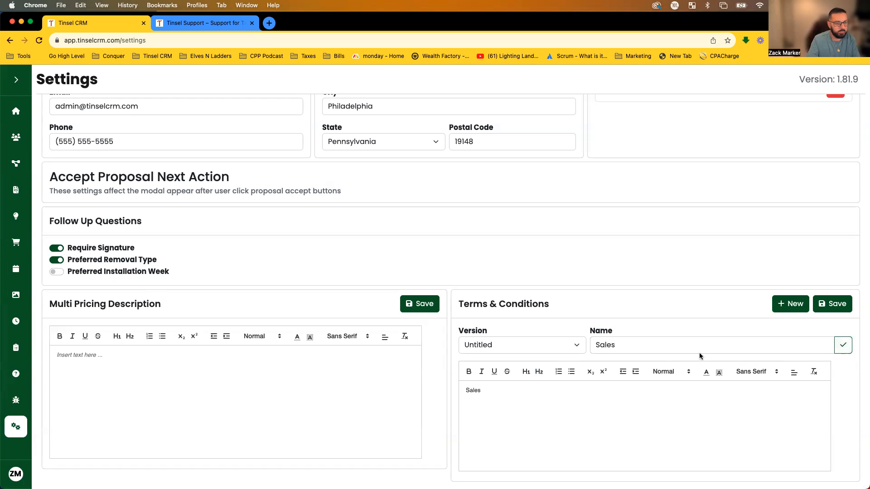
pyautogui.click(845, 309)
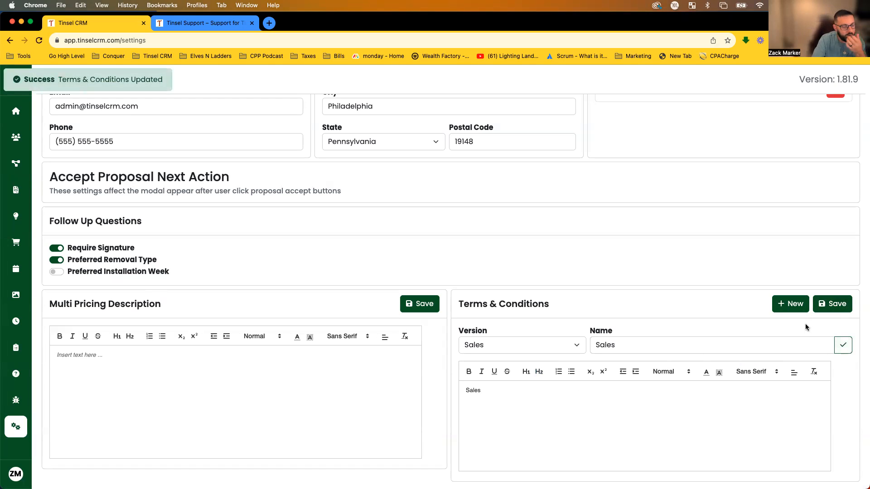
# Make Sales the default Terms & Conditions version.
pyautogui.click(484, 343)
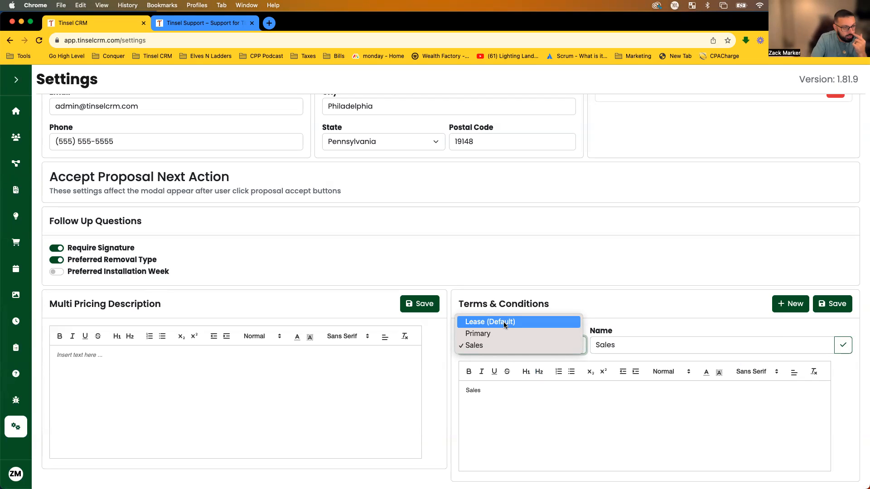
pyautogui.click(673, 306)
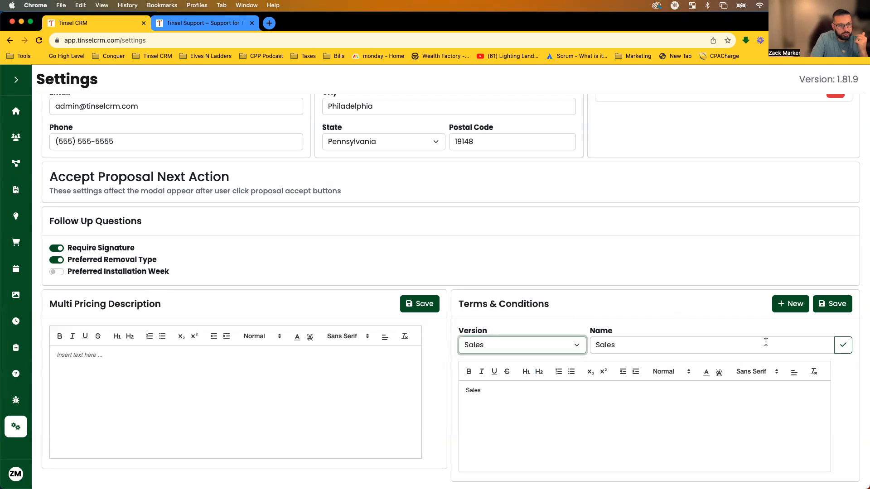
pyautogui.click(843, 345)
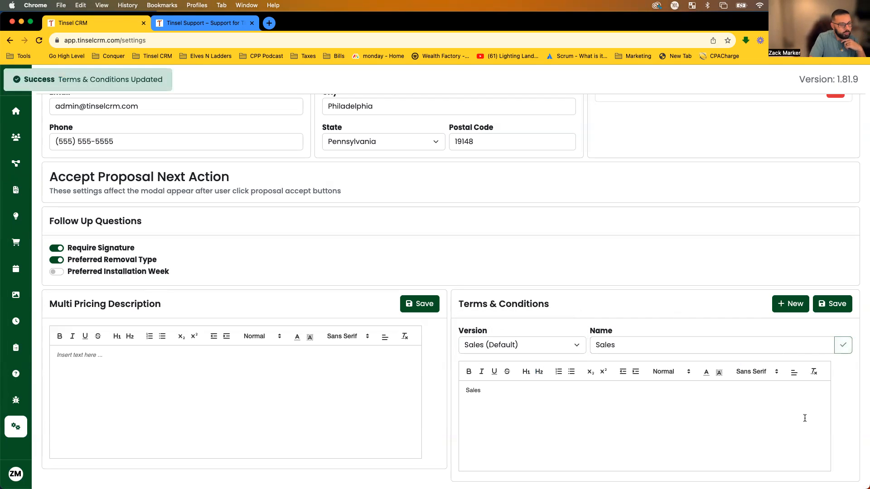
pyautogui.click(524, 345)
pyautogui.click(715, 355)
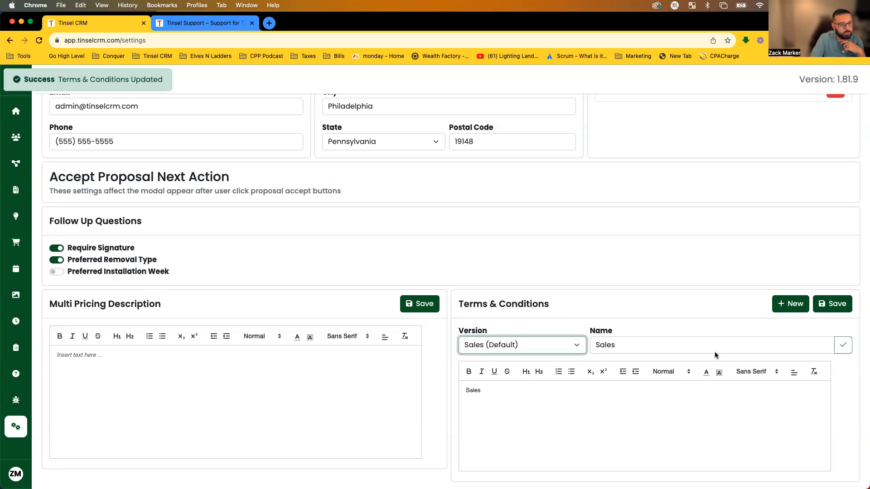
pyautogui.click(844, 350)
# Switch to the Lease terms version and set it as the default.
pyautogui.click(469, 347)
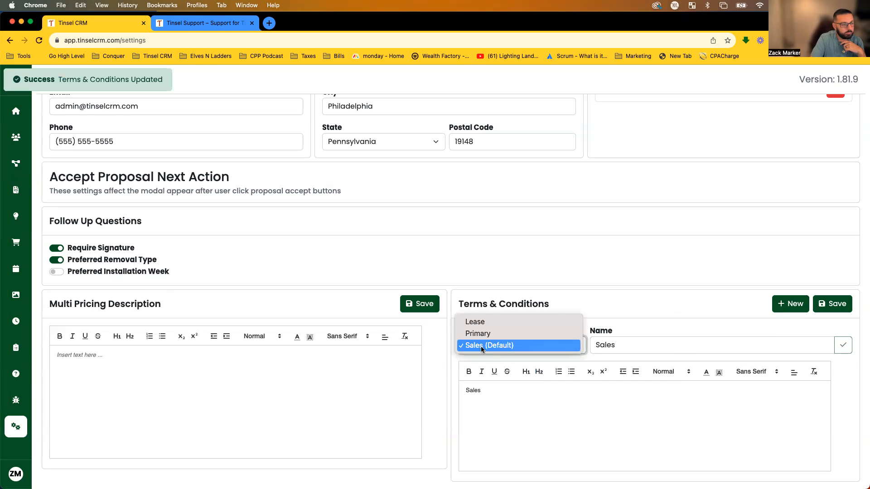
pyautogui.click(476, 323)
pyautogui.click(843, 347)
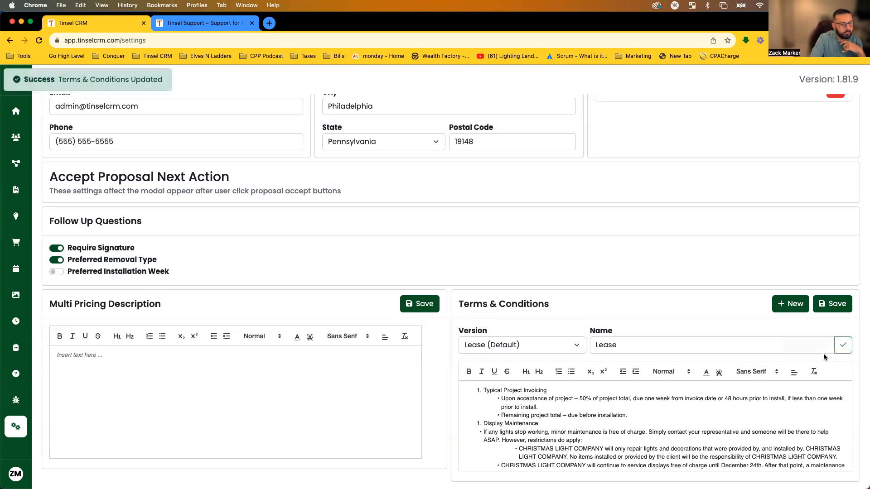
pyautogui.click(559, 347)
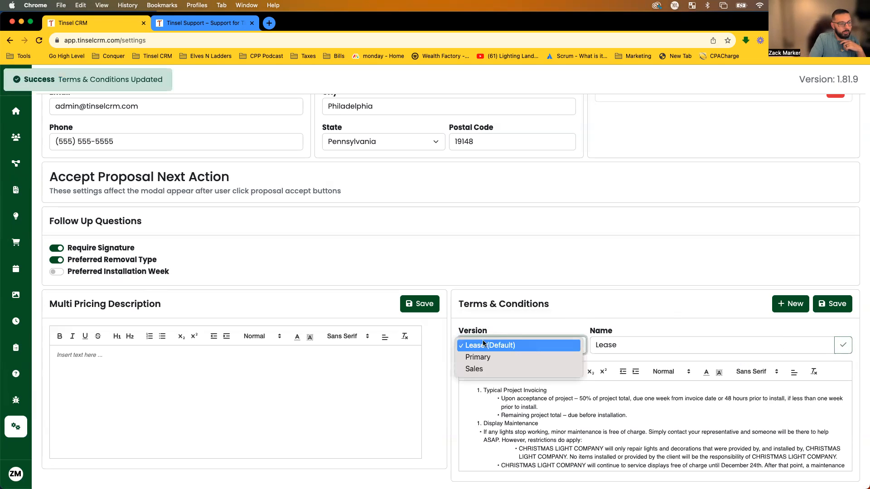
pyautogui.click(598, 313)
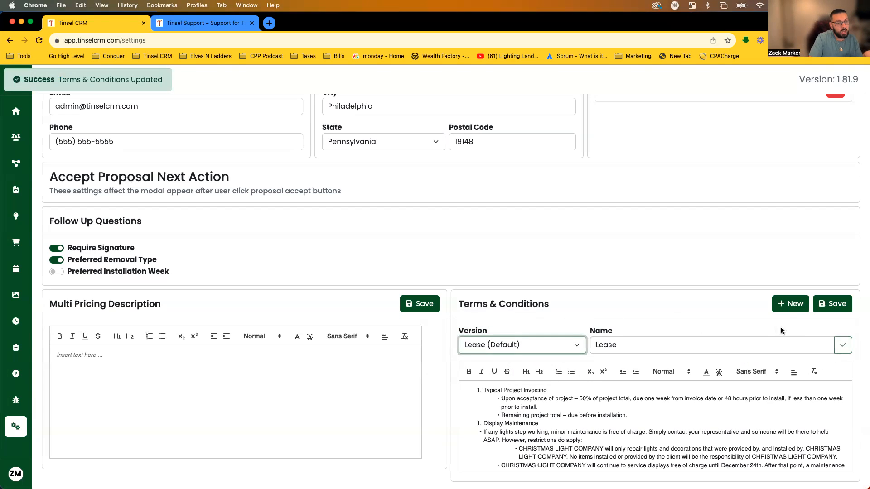
# Add a new terms version and select the empty Untitled version in the dropdown.
pyautogui.click(793, 307)
pyautogui.click(542, 348)
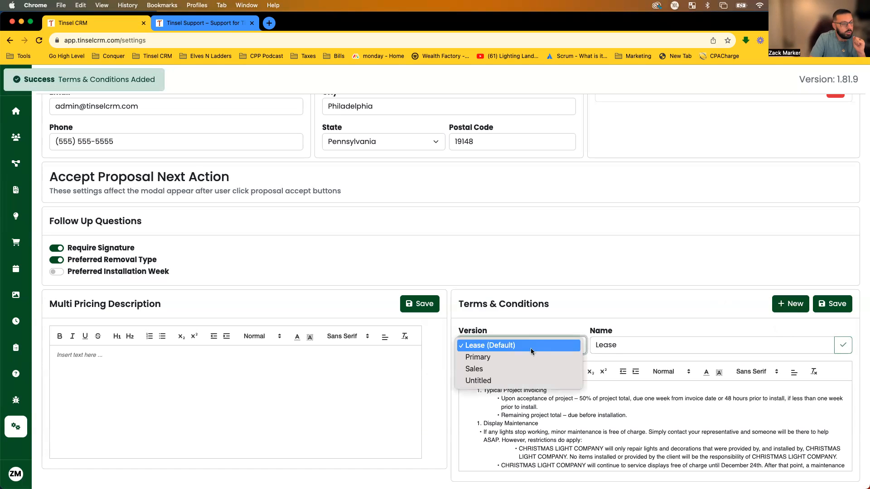
pyautogui.click(479, 381)
pyautogui.press('Tab')
pyautogui.click(588, 390)
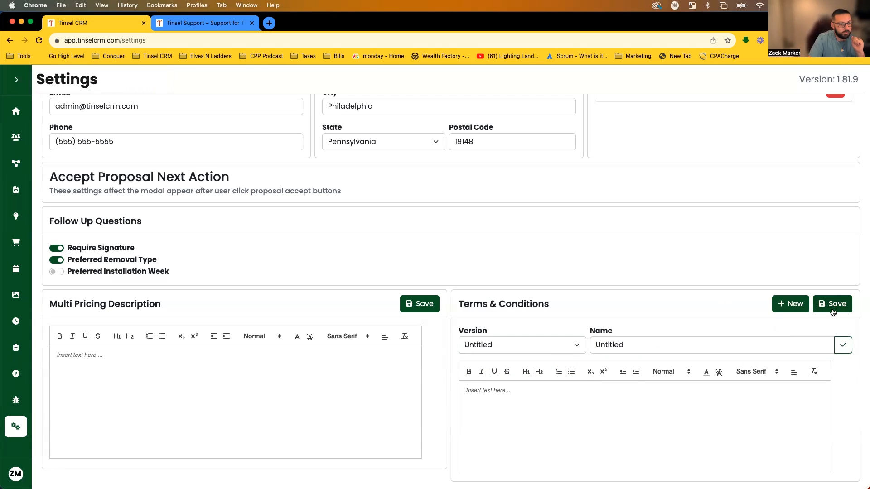
pyautogui.scroll(10, 610, 302)
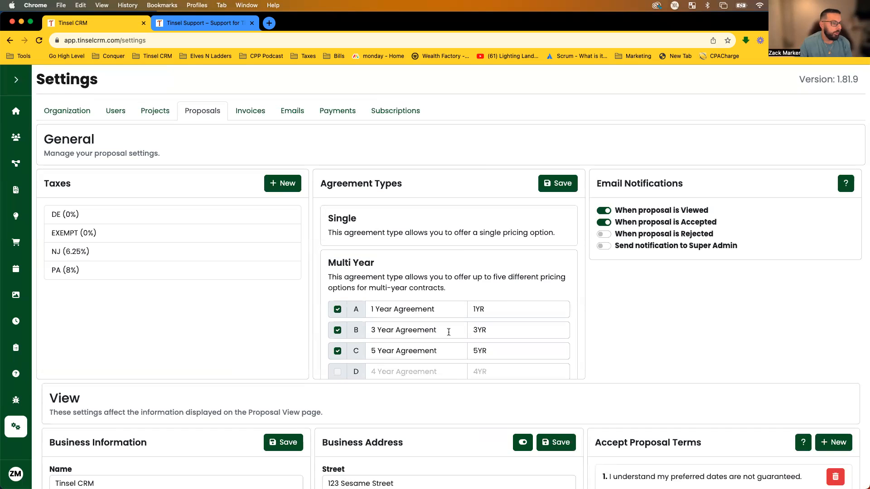
# Point out the Single agreement type and the Multi Year 1, 3 and 5 Year Agreement options.
pyautogui.scroll(-1, 464, 250)
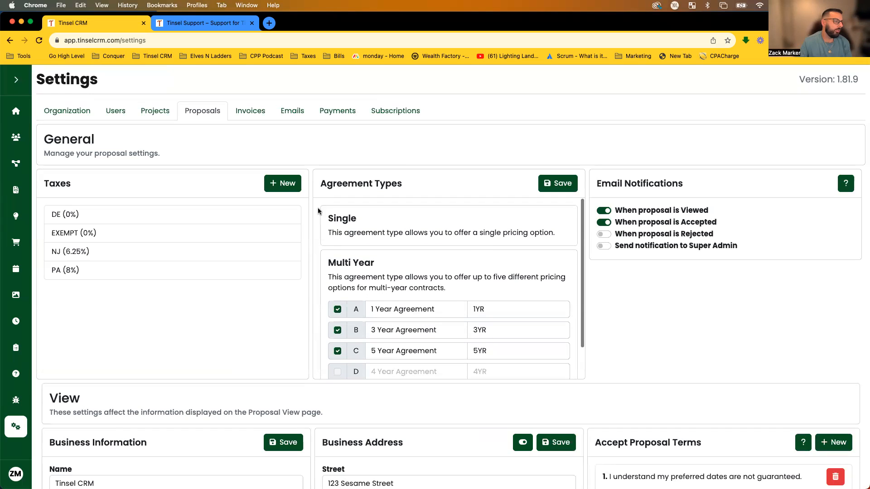
pyautogui.moveTo(317, 209); pyautogui.dragTo(525, 223)
pyautogui.click(551, 228)
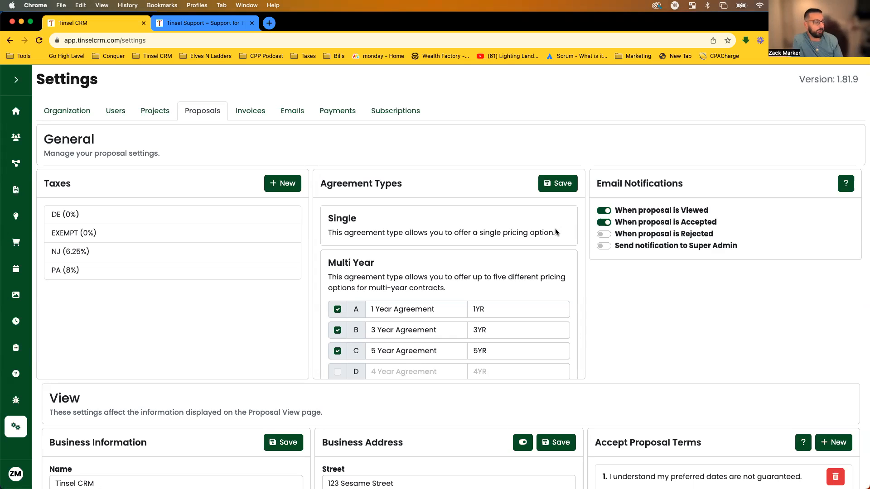
pyautogui.scroll(-2, 566, 244)
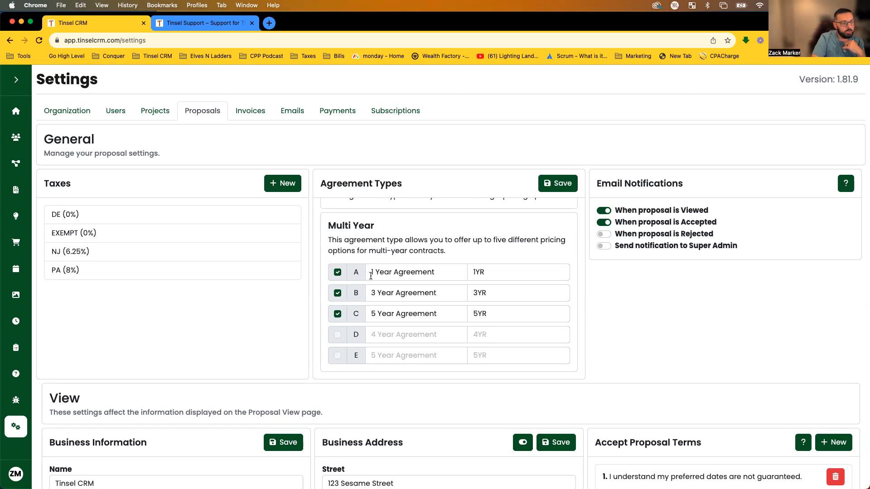
pyautogui.moveTo(370, 274); pyautogui.dragTo(440, 279)
pyautogui.moveTo(372, 293); pyautogui.dragTo(458, 298)
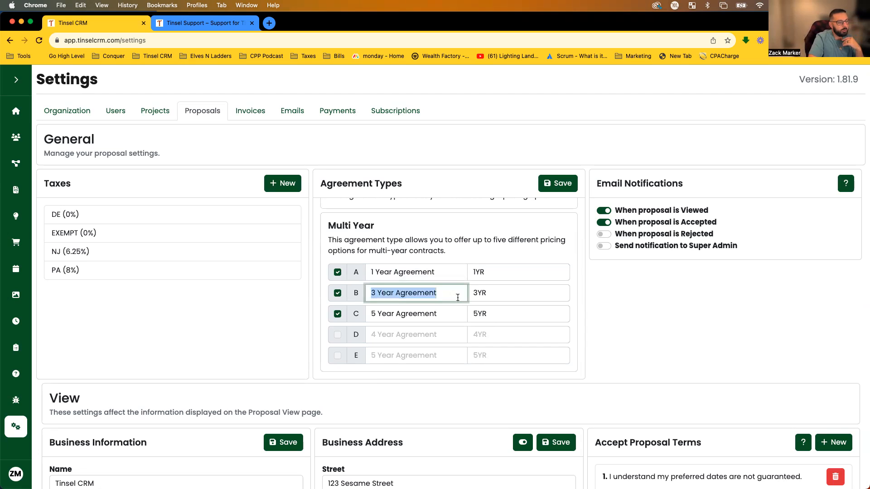
pyautogui.moveTo(373, 314); pyautogui.dragTo(459, 319)
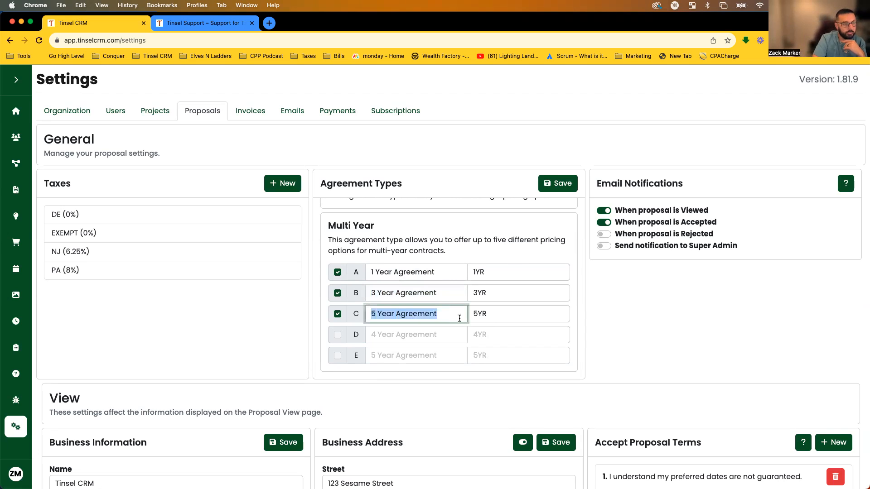
pyautogui.click(510, 259)
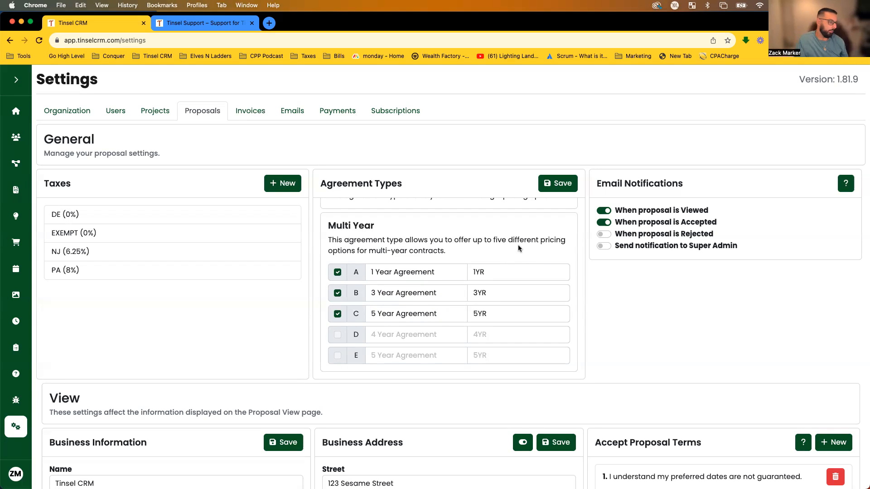
# Go over Multi Year rows A and C again, including row A's 1YR label, without editing.
pyautogui.moveTo(372, 272); pyautogui.dragTo(441, 268)
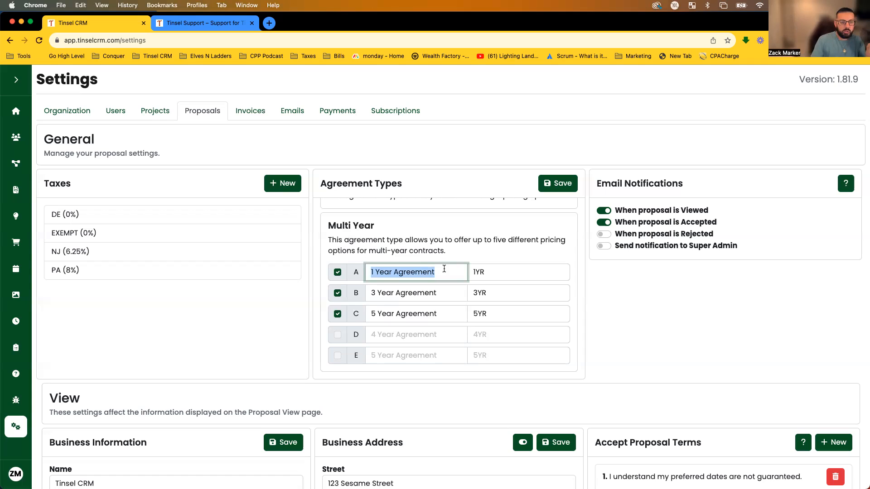
pyautogui.click(450, 258)
pyautogui.moveTo(370, 313); pyautogui.dragTo(437, 315)
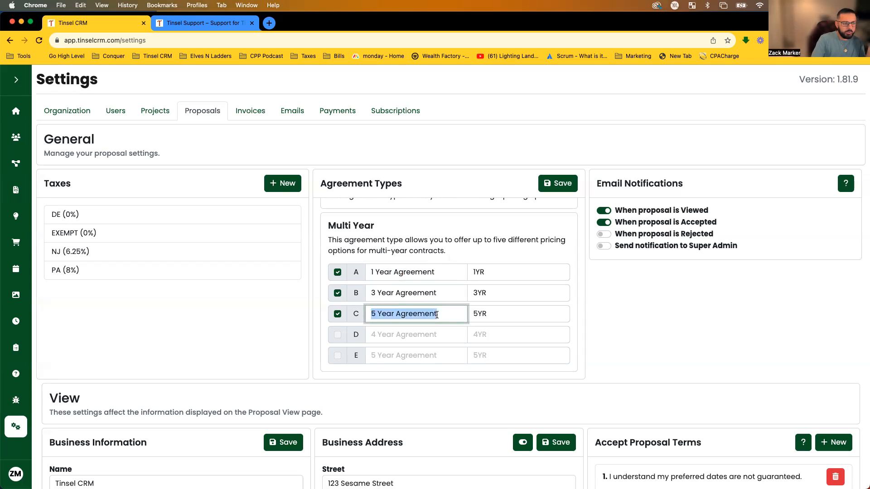
pyautogui.click(459, 249)
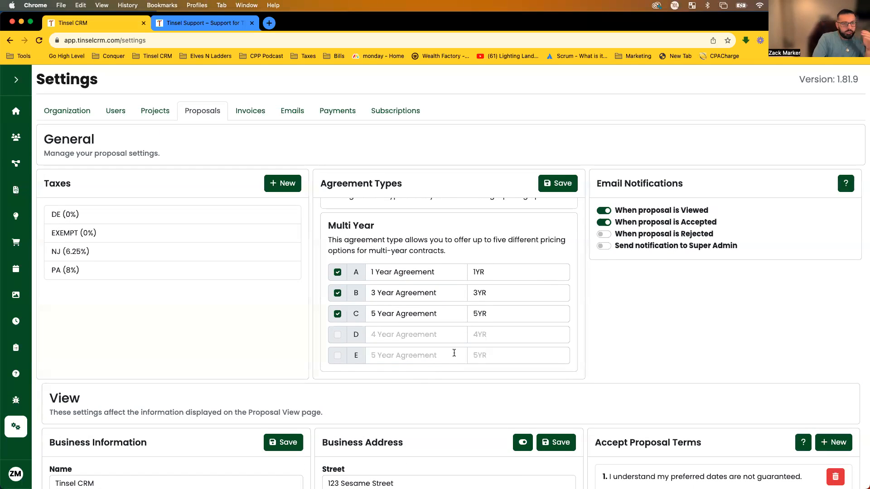
pyautogui.click(431, 272)
pyautogui.moveTo(444, 272); pyautogui.dragTo(365, 270)
pyautogui.moveTo(488, 272); pyautogui.dragTo(468, 274)
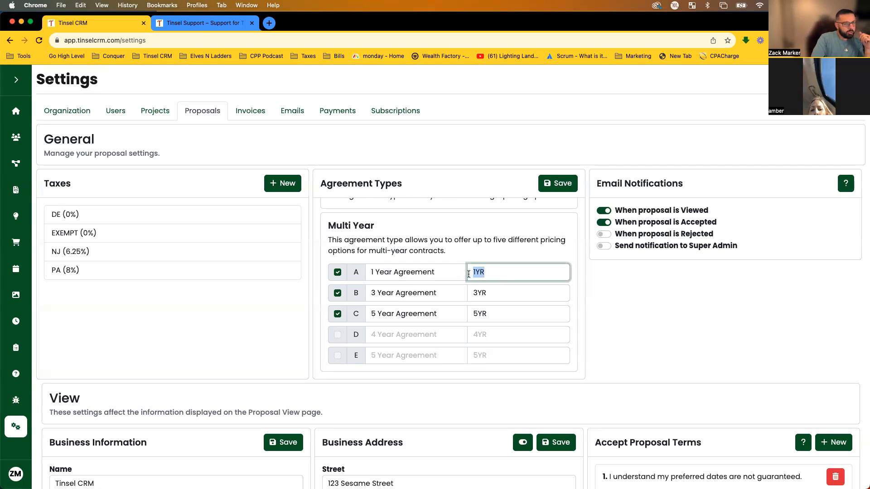
pyautogui.click(482, 257)
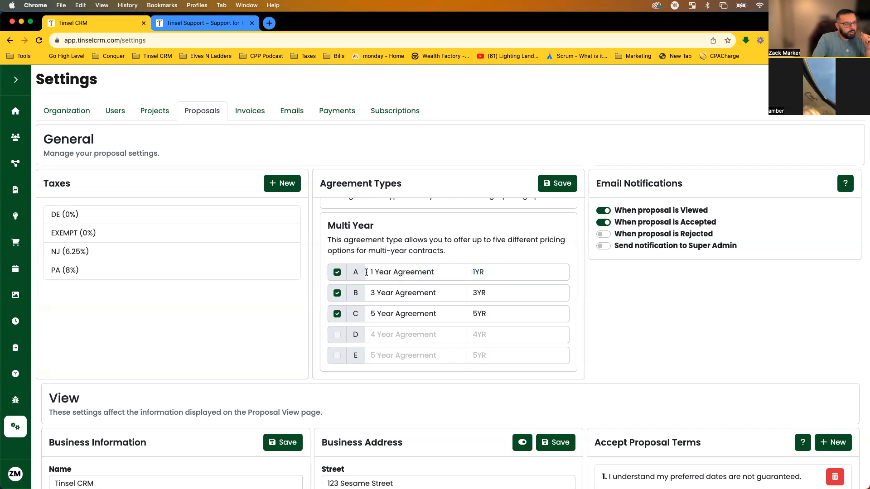
pyautogui.moveTo(494, 273); pyautogui.dragTo(475, 273)
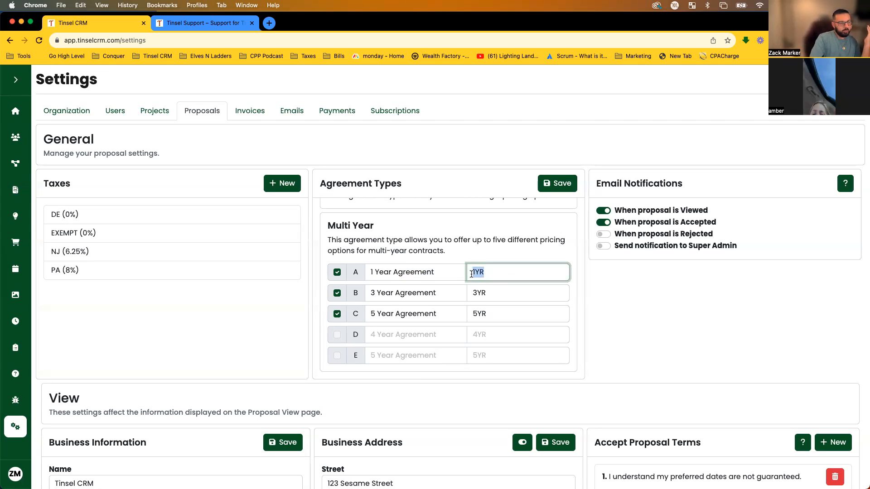
pyautogui.click(493, 251)
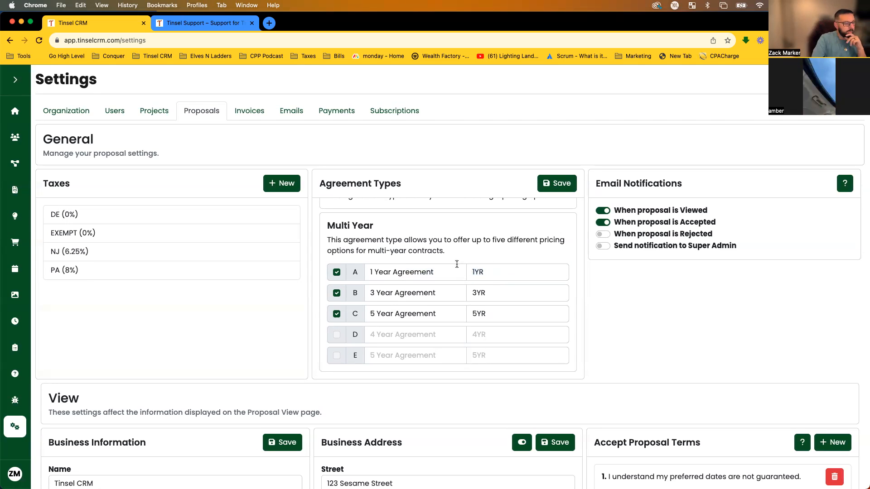
pyautogui.scroll(-1, 461, 261)
pyautogui.scroll(-10, 463, 261)
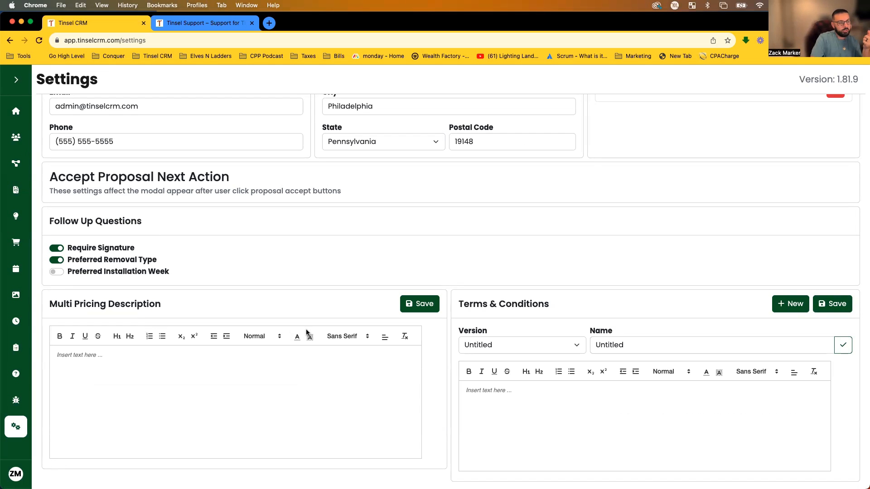
pyautogui.scroll(10, 325, 319)
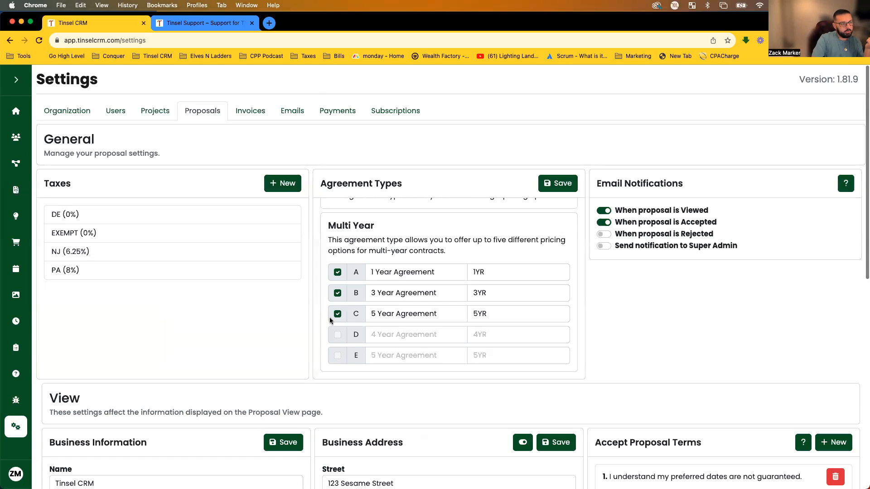
pyautogui.scroll(-10, 356, 276)
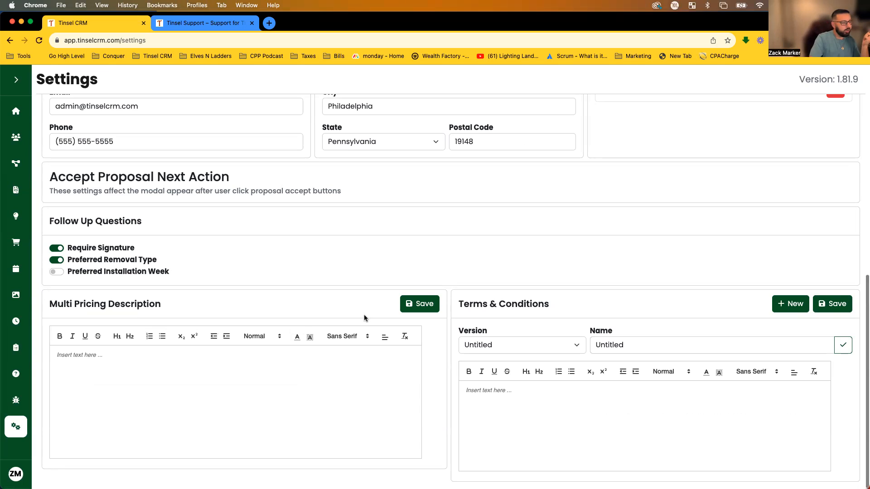
# Copy the three Multi Pricing Description paragraphs from the Proposal Templates support article.
pyautogui.click(204, 23)
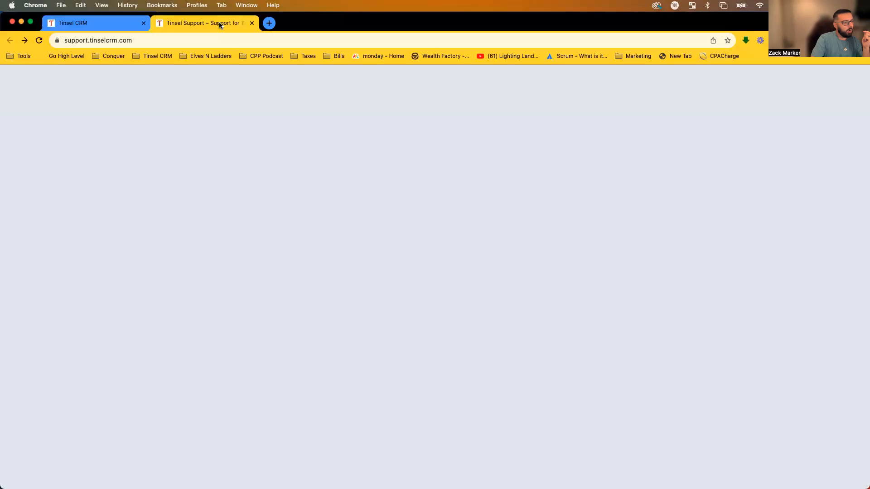
pyautogui.scroll(-15, 393, 339)
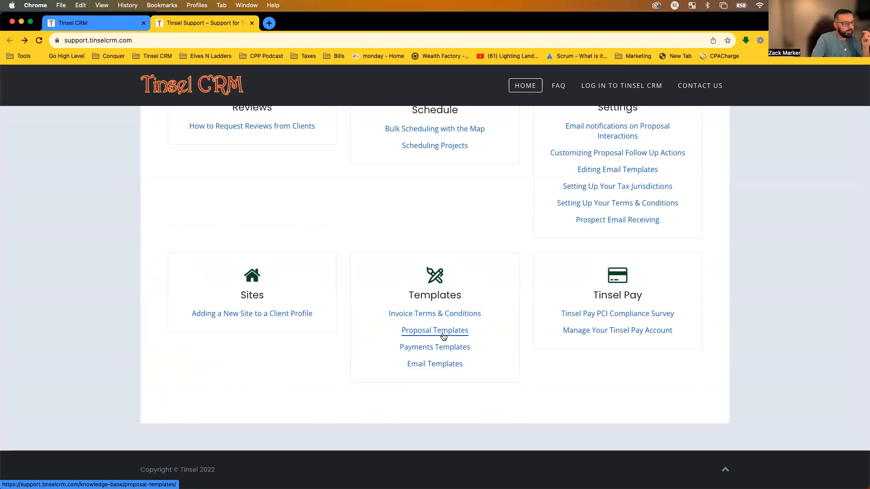
pyautogui.click(443, 336)
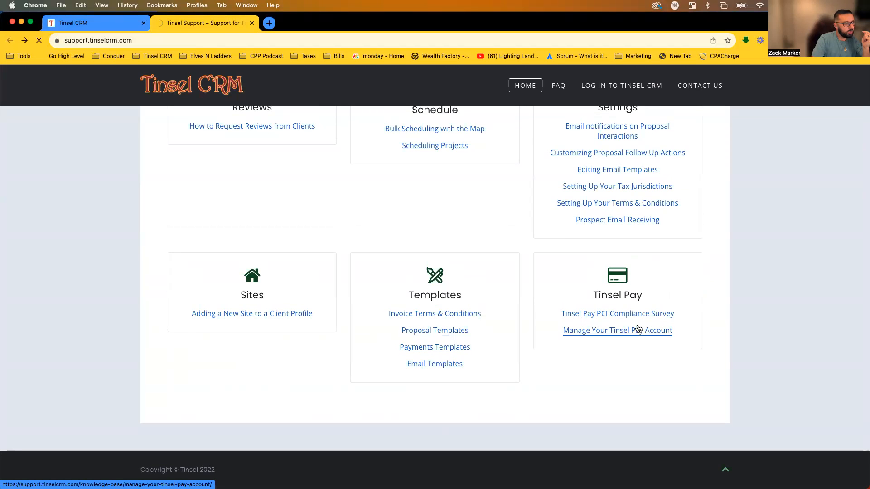
pyautogui.scroll(-6, 233, 277)
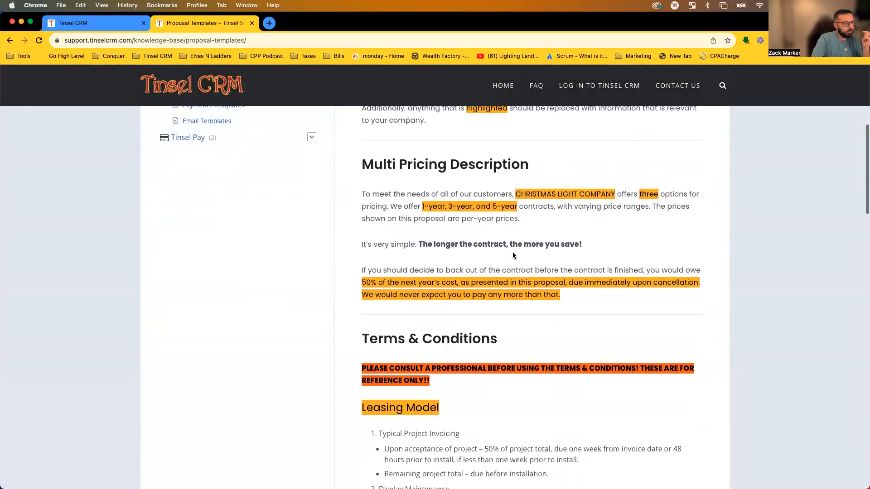
pyautogui.moveTo(361, 194); pyautogui.dragTo(583, 303)
pyautogui.press('super+c')
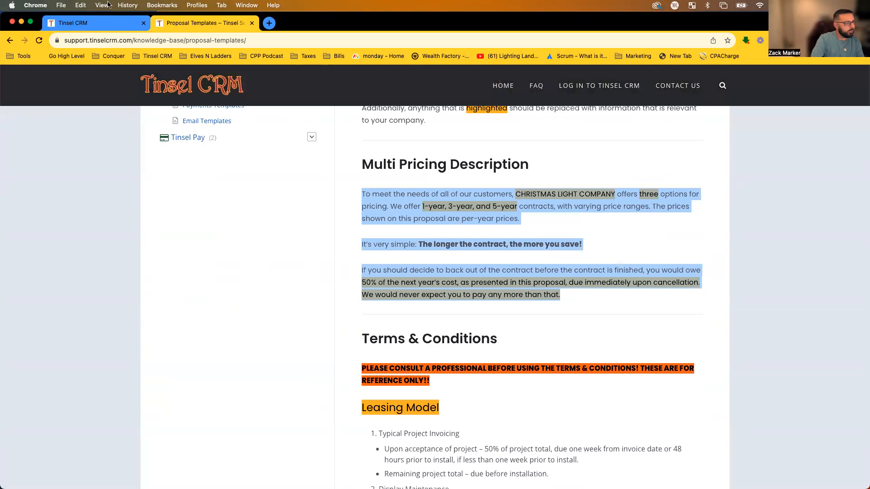
# Paste the pricing paragraphs into the Multi Pricing Description and save it.
pyautogui.click(76, 21)
pyautogui.click(168, 359)
pyautogui.press('super+v')
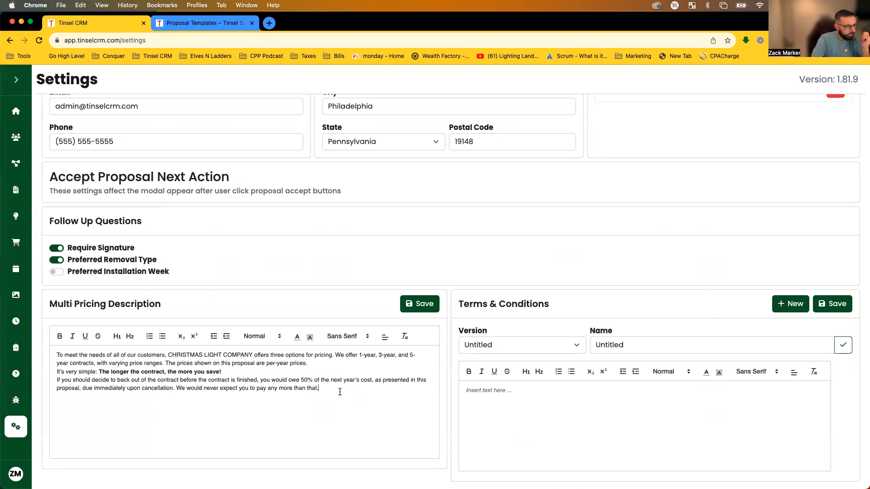
pyautogui.click(426, 312)
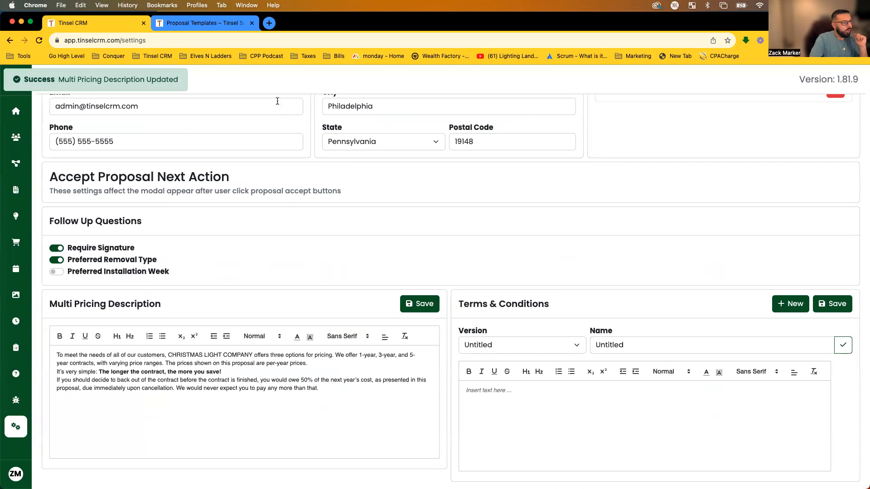
# Recheck the copied paragraphs in the article, then return to the Tinsel CRM settings.
pyautogui.click(233, 25)
pyautogui.click(634, 254)
pyautogui.moveTo(566, 295); pyautogui.dragTo(352, 191)
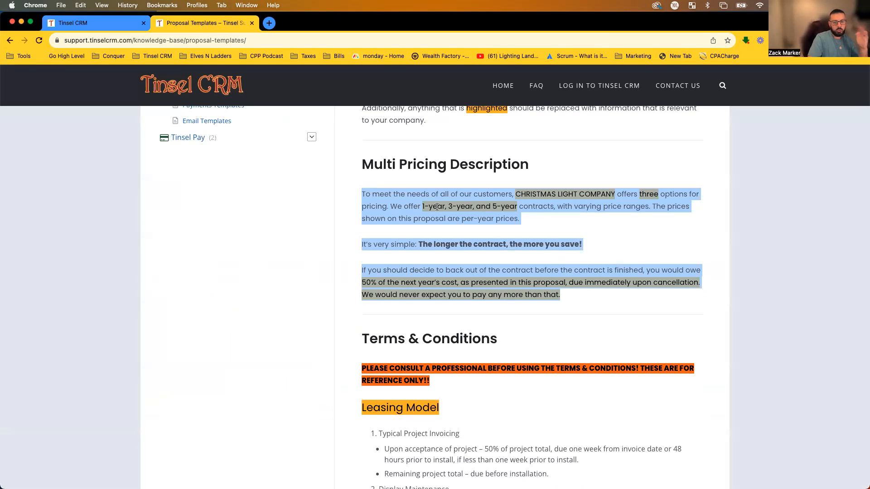
pyautogui.click(608, 227)
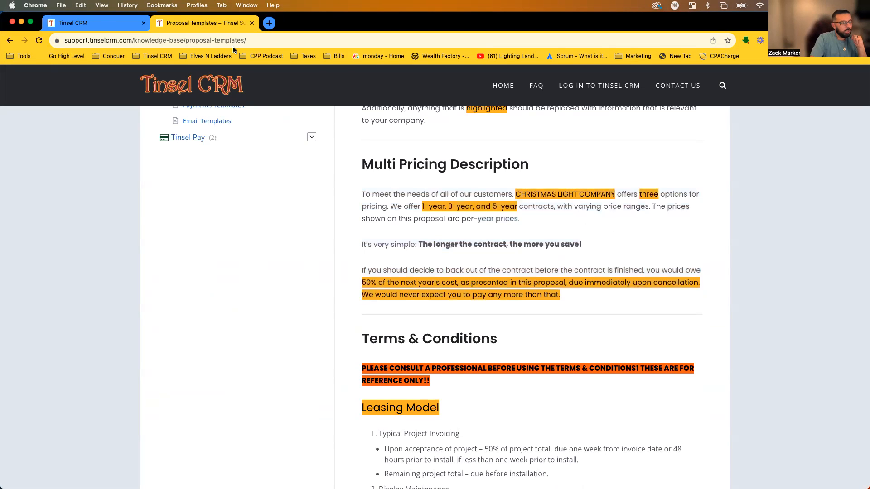
pyautogui.click(102, 24)
pyautogui.scroll(15, 403, 268)
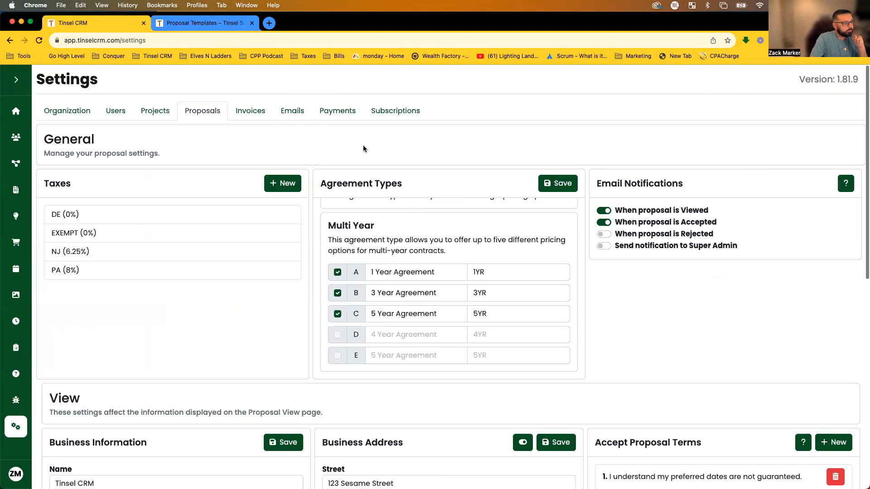
# Open the Invoices settings, dismiss the address popup, and review the invoice Terms & Conditions text.
pyautogui.click(257, 116)
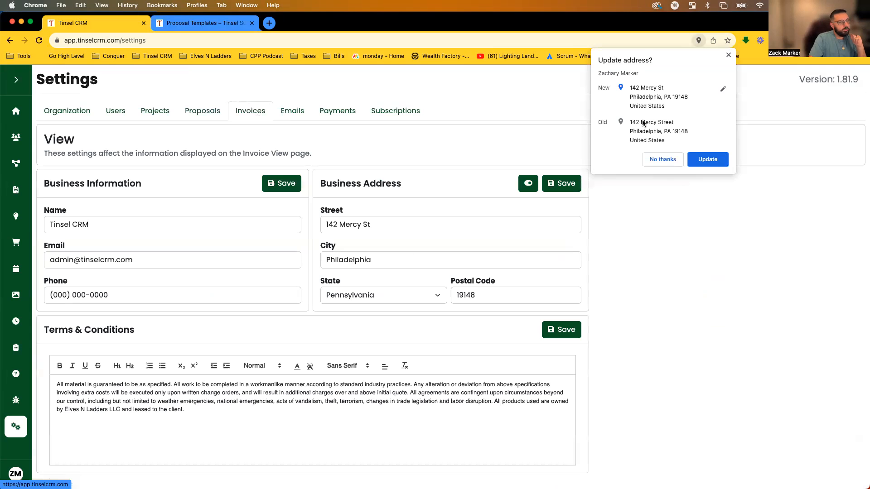
pyautogui.click(644, 158)
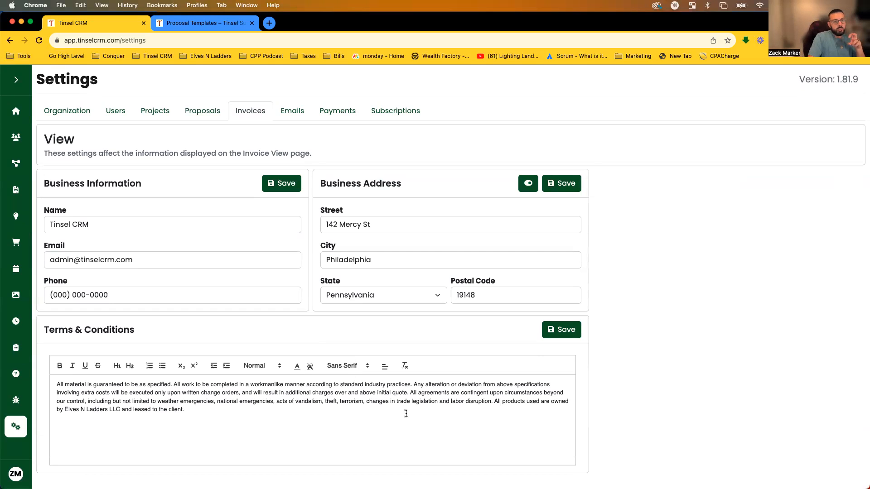
pyautogui.moveTo(378, 432); pyautogui.dragTo(53, 380)
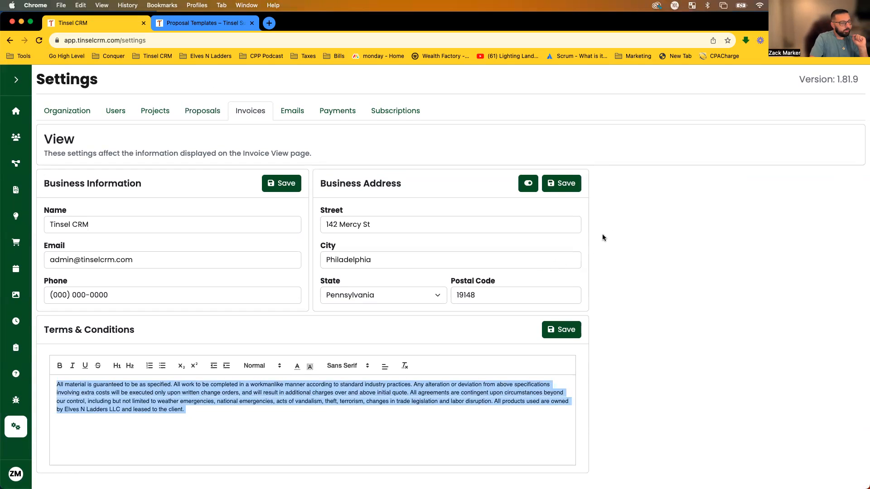
pyautogui.click(605, 277)
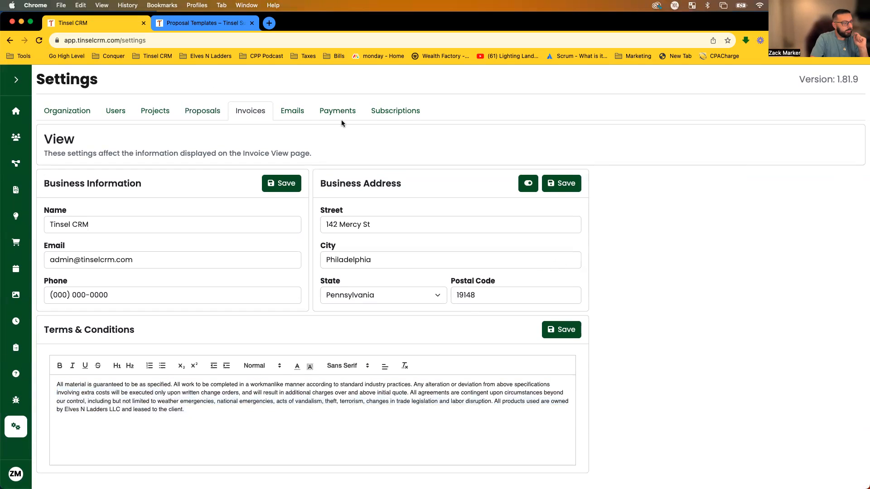
pyautogui.click(293, 111)
pyautogui.click(666, 160)
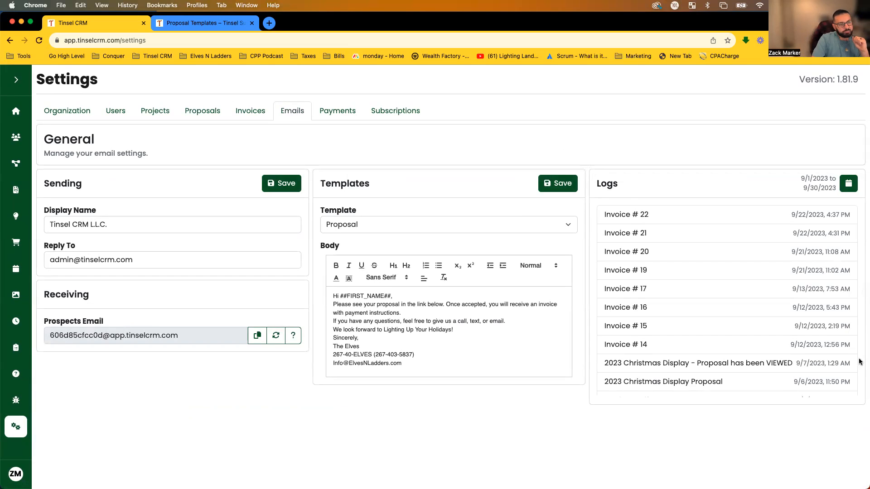
pyautogui.scroll(-5, 722, 328)
pyautogui.scroll(5, 723, 317)
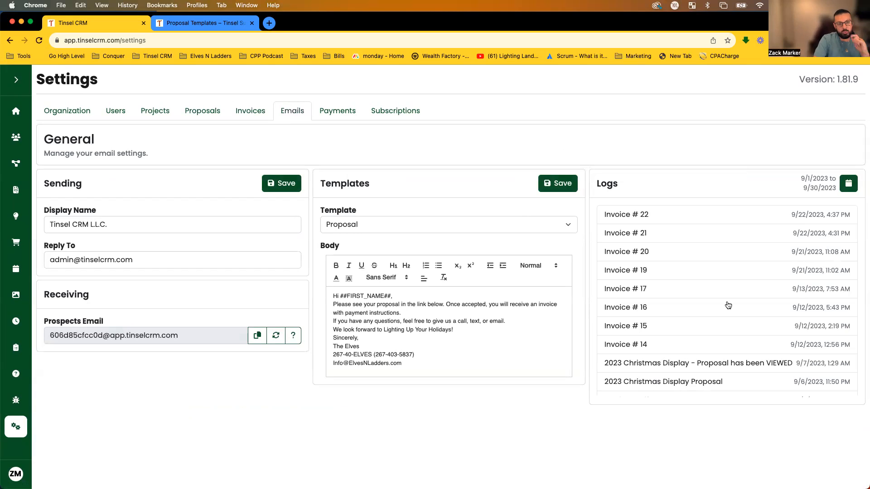
pyautogui.scroll(-6, 729, 303)
pyautogui.scroll(6, 730, 303)
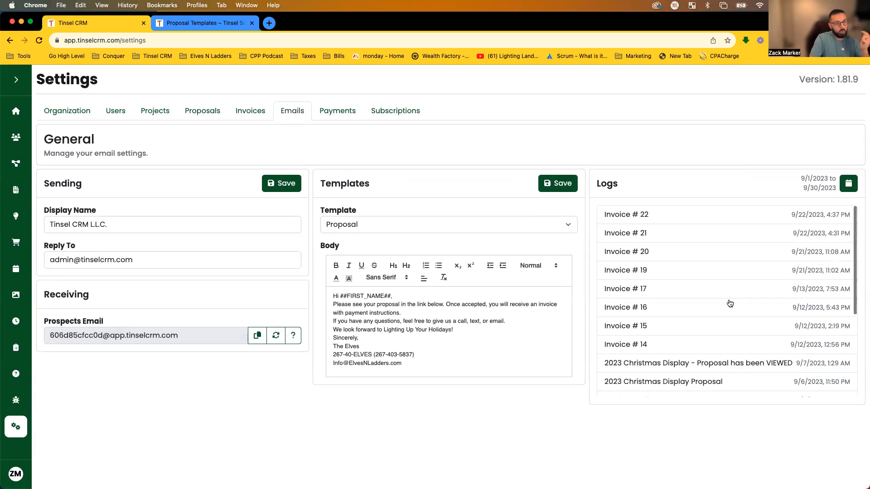
pyautogui.scroll(-4, 720, 290)
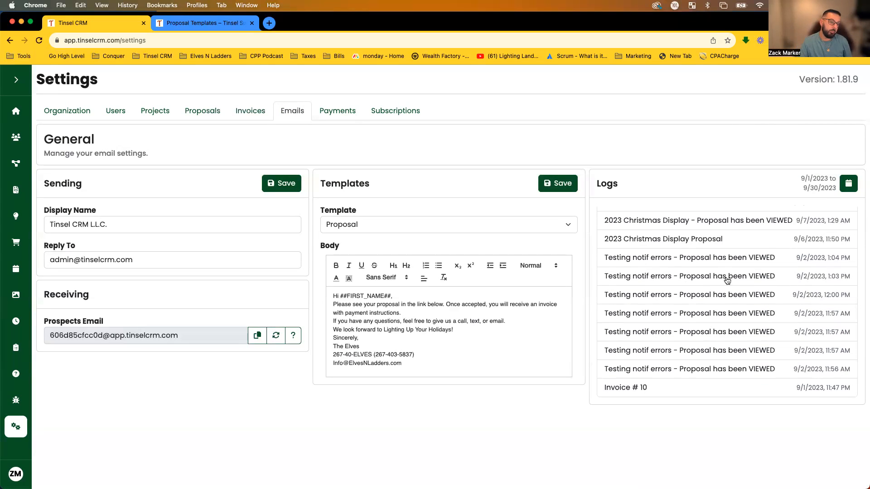
pyautogui.scroll(5, 734, 277)
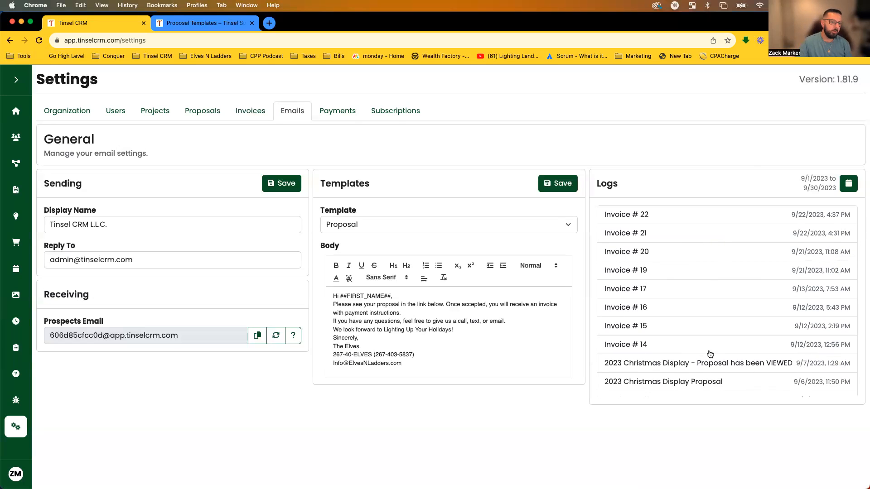
pyautogui.click(651, 216)
pyautogui.scroll(-5, 489, 253)
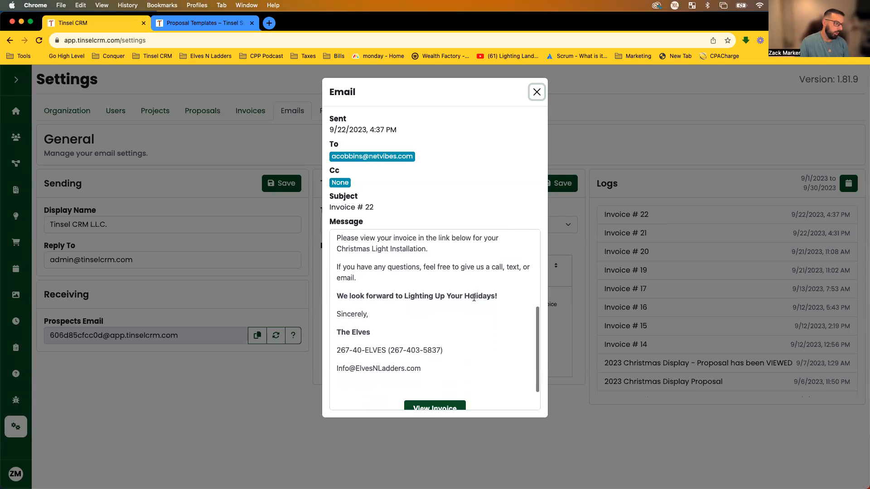
pyautogui.moveTo(413, 157); pyautogui.dragTo(332, 150)
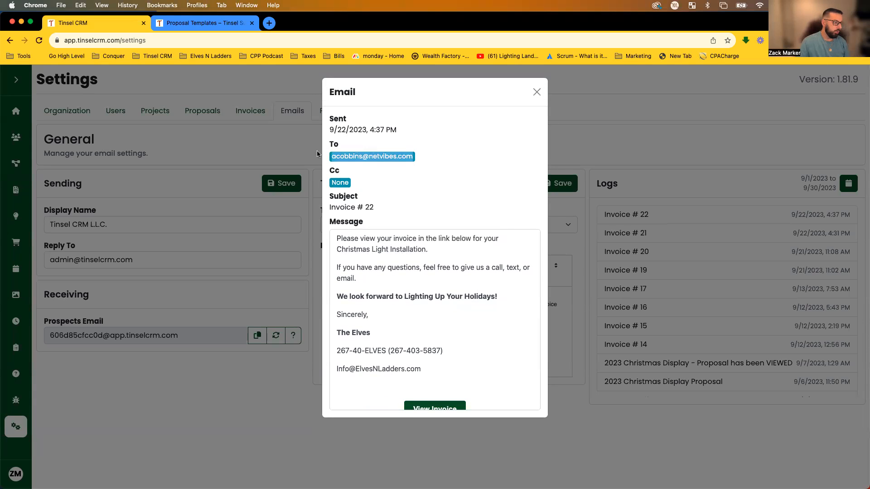
pyautogui.moveTo(399, 132); pyautogui.dragTo(331, 124)
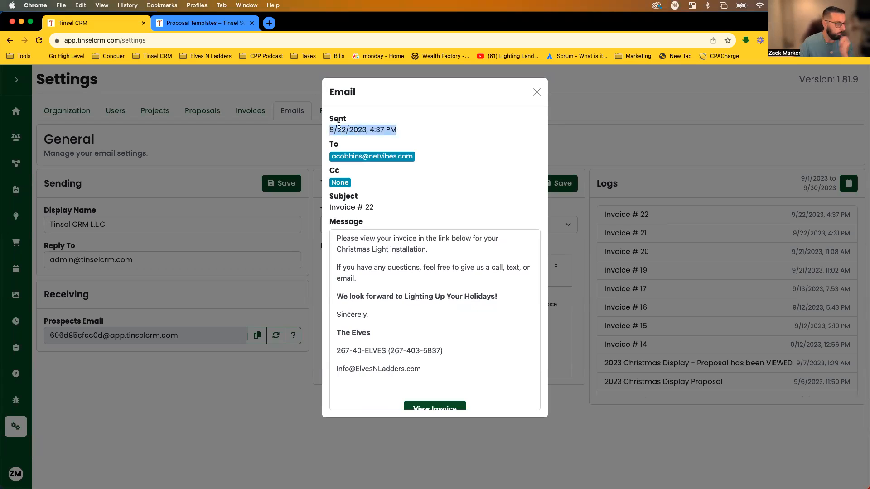
pyautogui.click(498, 129)
pyautogui.scroll(-1, 480, 339)
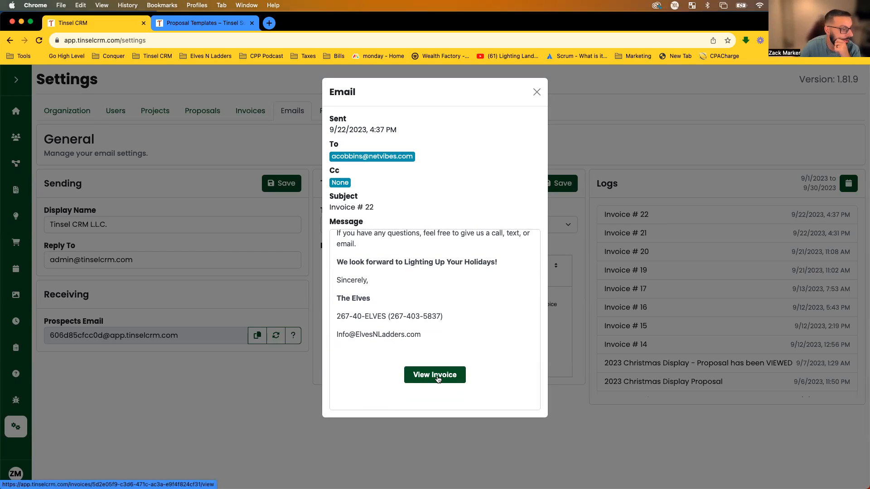
pyautogui.click(438, 374)
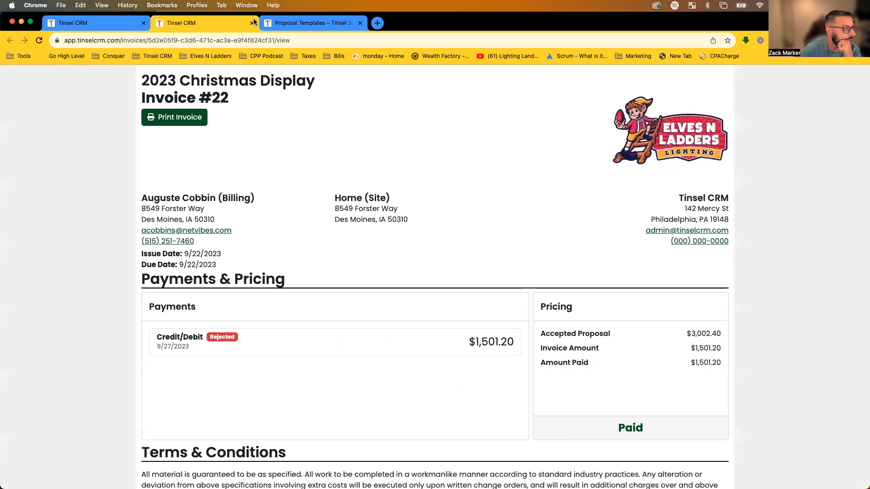
pyautogui.click(253, 22)
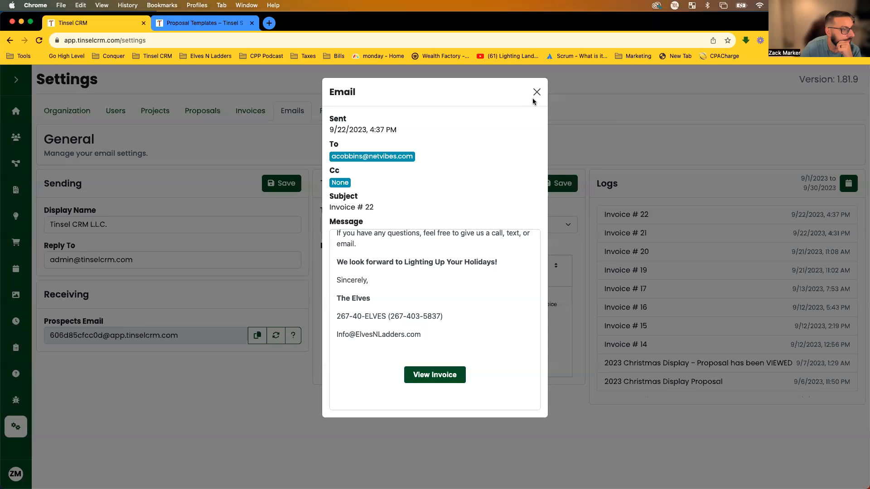
pyautogui.click(537, 93)
pyautogui.scroll(-1, 696, 253)
pyautogui.scroll(1, 696, 253)
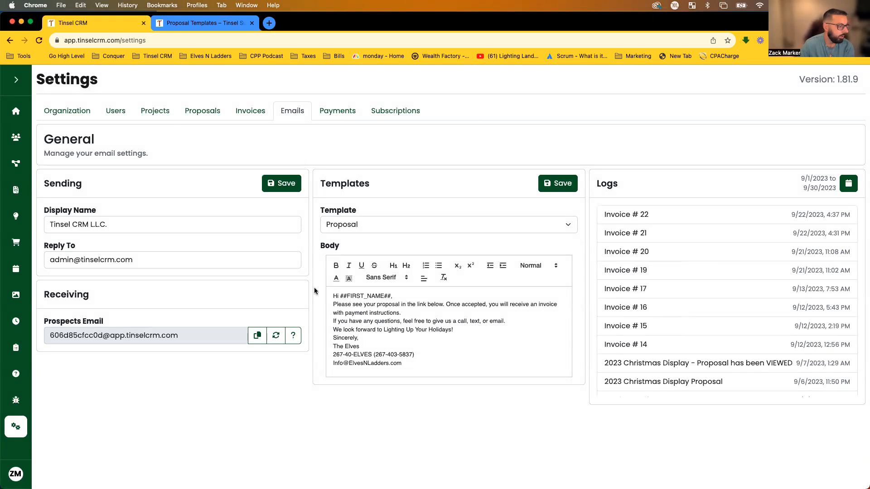
# Keep Proposal as the chosen email template and select its whole body text.
pyautogui.click(401, 225)
pyautogui.click(404, 220)
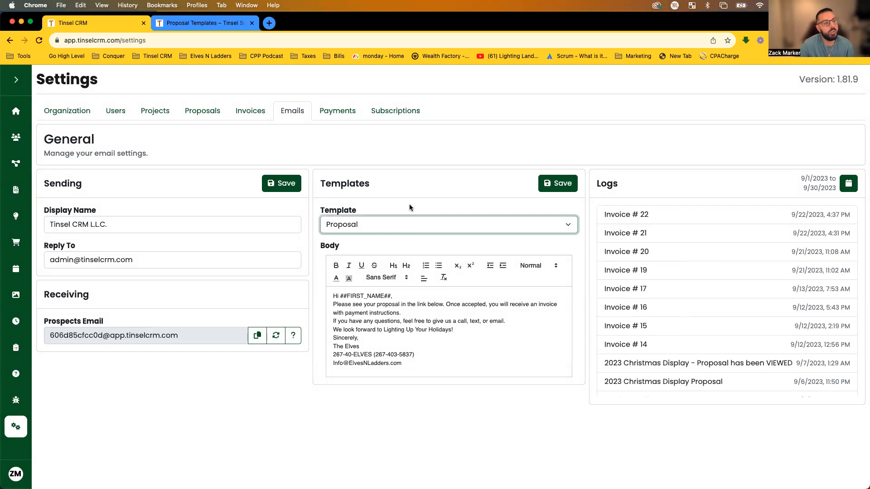
pyautogui.click(489, 326)
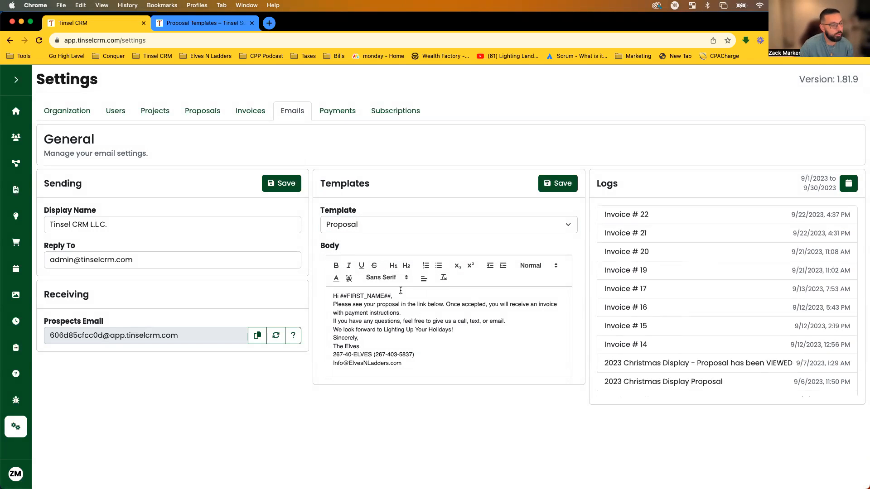
pyautogui.click(510, 227)
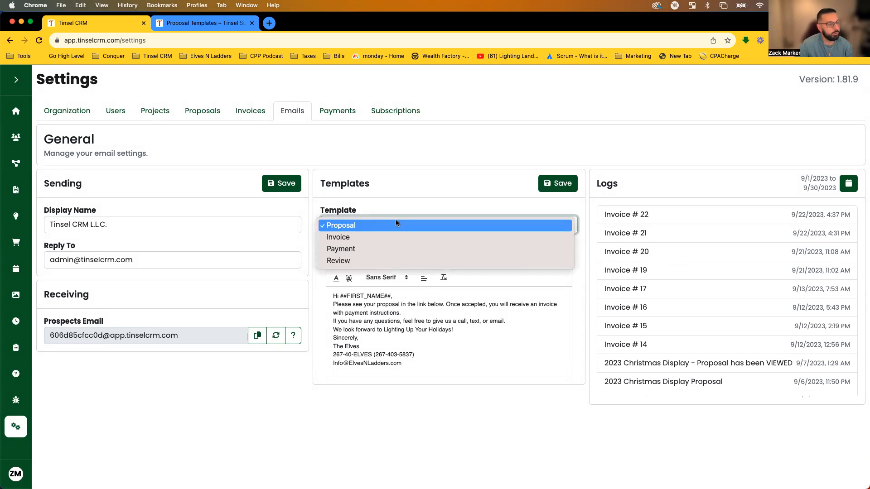
pyautogui.click(359, 225)
pyautogui.moveTo(428, 366); pyautogui.dragTo(335, 298)
pyautogui.scroll(-2, 701, 322)
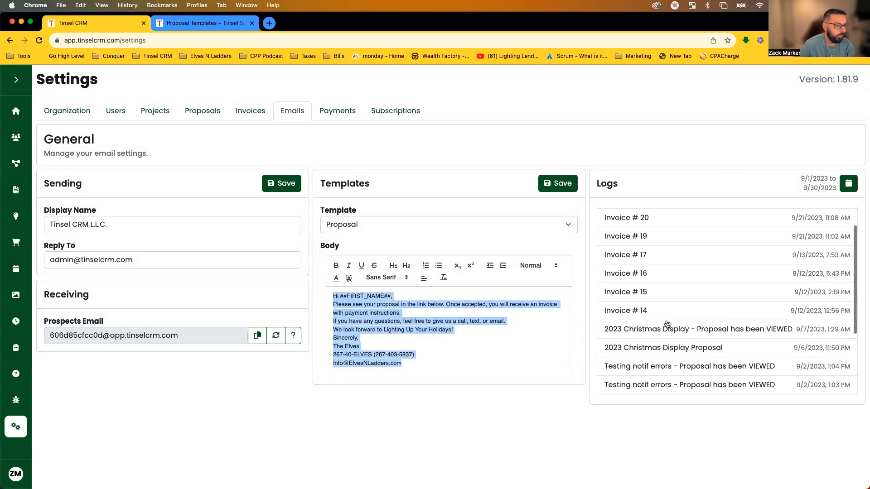
# Review the sent 2023 Christmas Display Proposal email, then highlight the template's ##FIRST_NAME## placeholder.
pyautogui.click(617, 351)
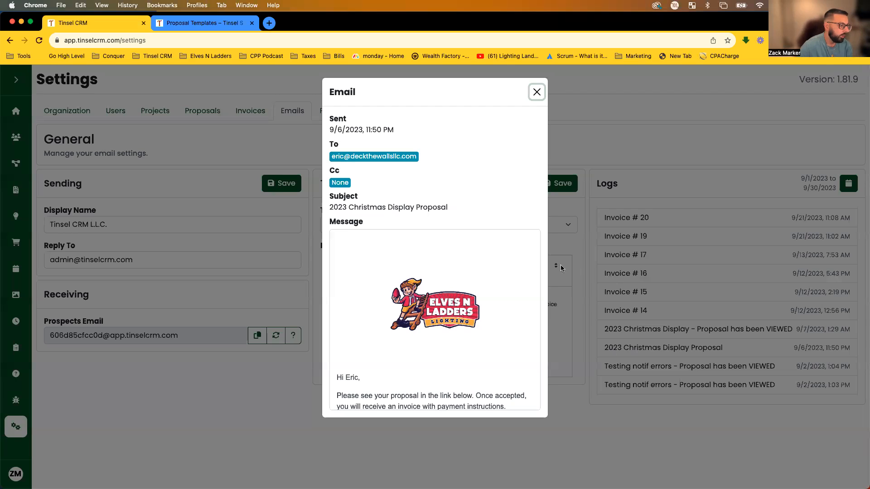
pyautogui.scroll(-1, 517, 251)
pyautogui.scroll(3, 517, 247)
pyautogui.scroll(-3, 517, 247)
pyautogui.scroll(3, 517, 250)
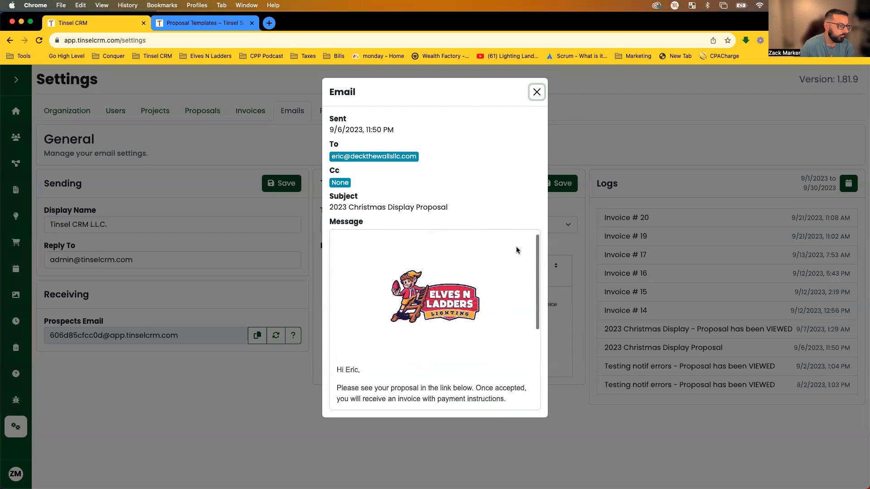
pyautogui.scroll(-3, 499, 306)
pyautogui.moveTo(333, 277); pyautogui.dragTo(450, 383)
pyautogui.scroll(-2, 450, 383)
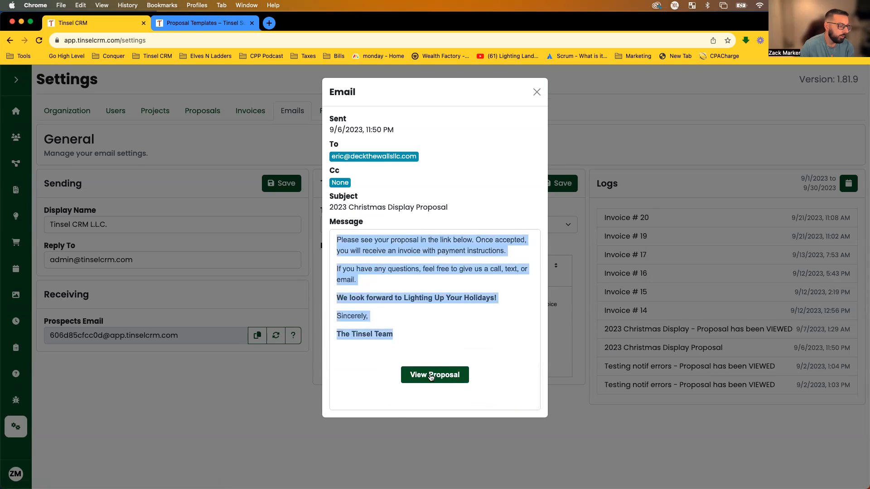
pyautogui.click(569, 413)
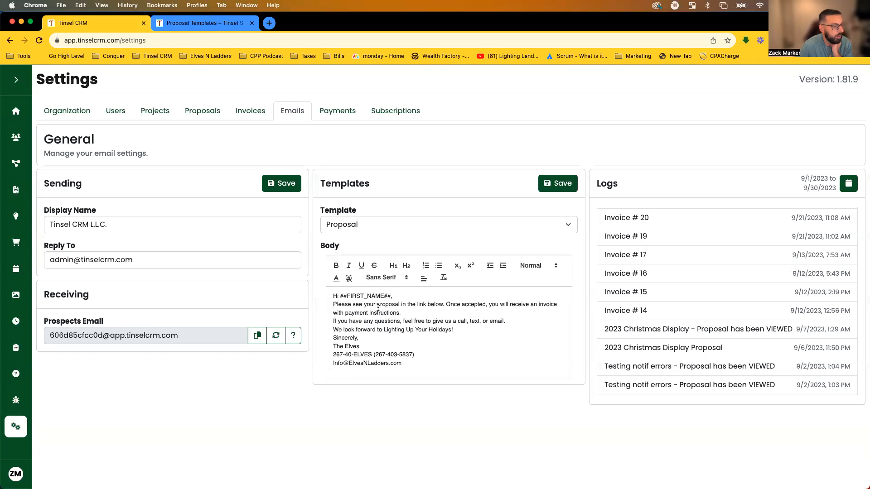
pyautogui.moveTo(340, 296); pyautogui.dragTo(391, 296)
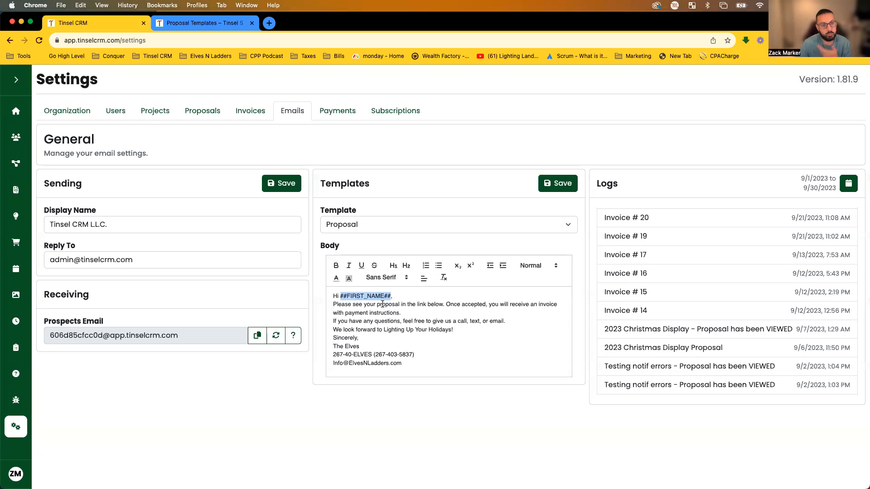
# Switch to the Proposal Templates help article and highlight its list of placeholders.
pyautogui.click(216, 25)
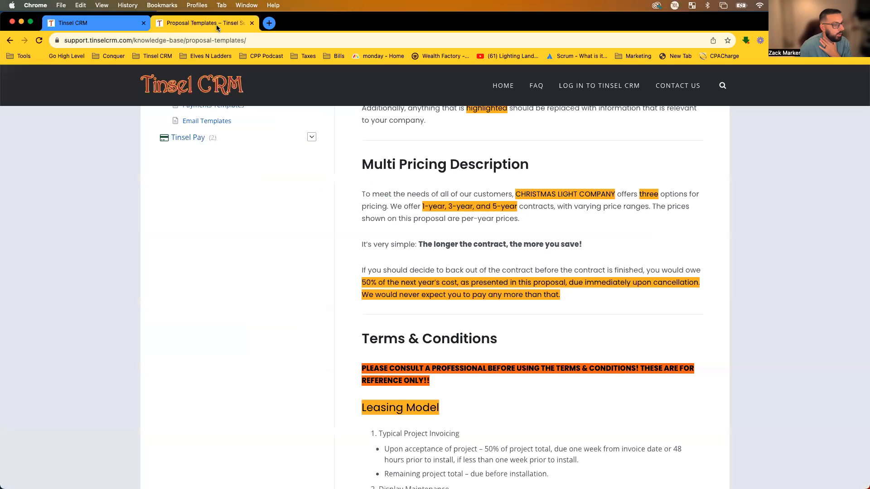
pyautogui.scroll(5, 634, 376)
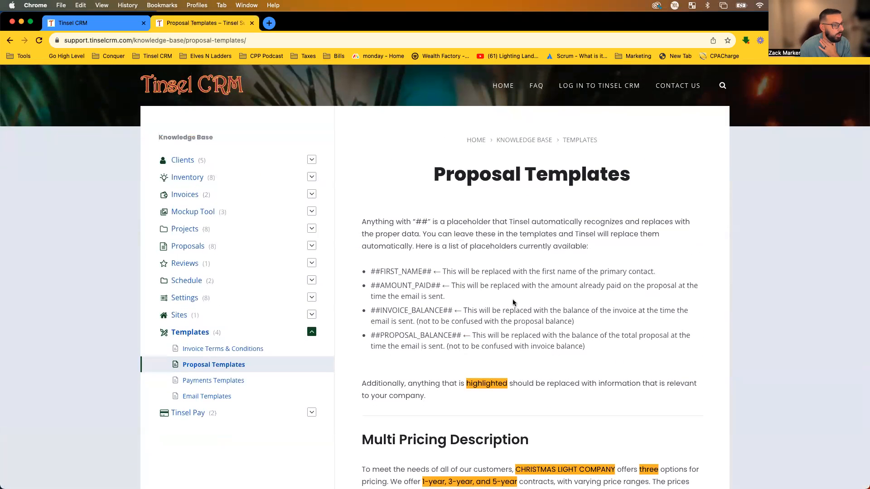
pyautogui.moveTo(368, 273); pyautogui.dragTo(625, 352)
pyautogui.click(497, 307)
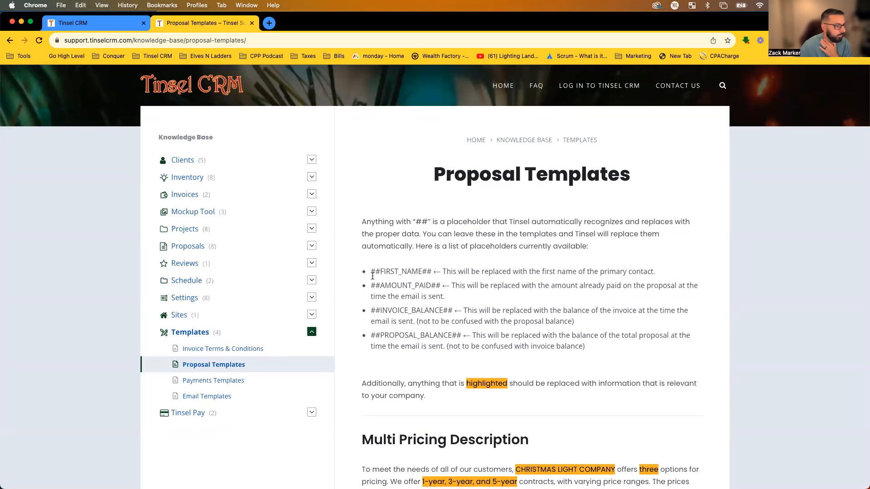
# In the Email Templates article, highlight the ##FIRST_NAME## placeholder and the amount and balance placeholders.
pyautogui.click(17, 42)
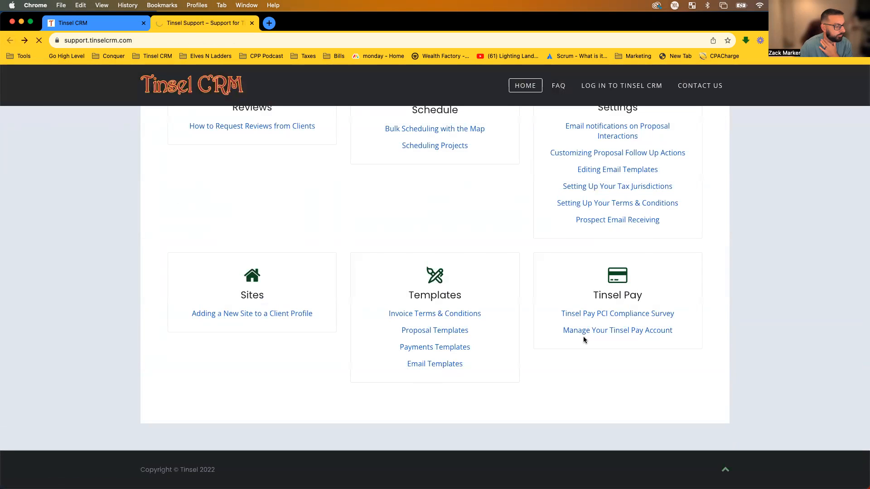
pyautogui.moveTo(369, 271); pyautogui.dragTo(387, 281)
pyautogui.moveTo(375, 311); pyautogui.dragTo(374, 336)
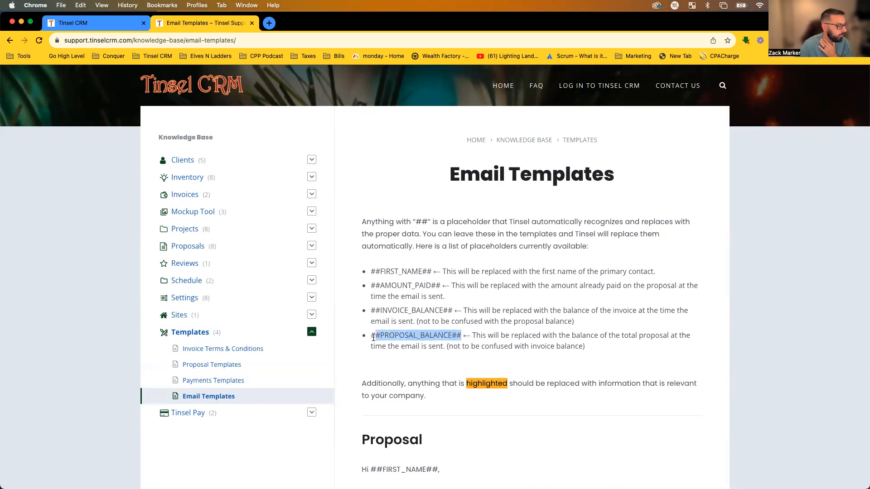
pyautogui.click(405, 300)
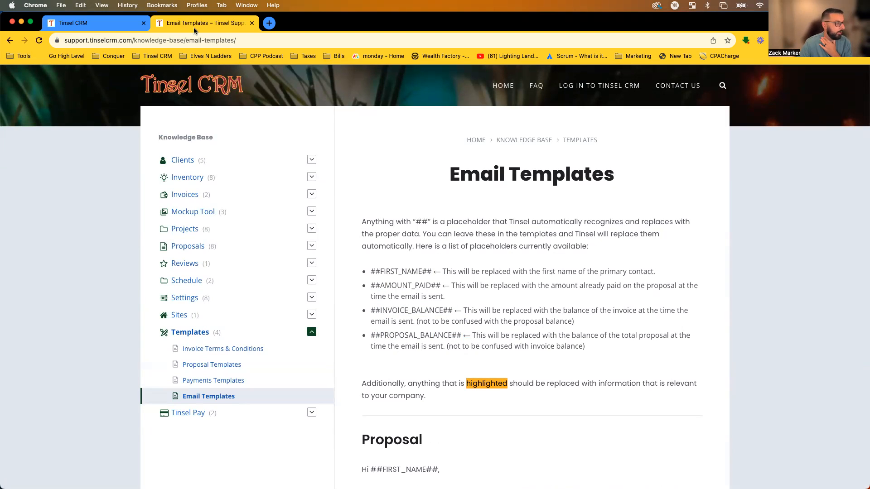
# Back in Tinsel CRM, highlight the template greeting line containing the placeholder.
pyautogui.click(126, 24)
pyautogui.moveTo(329, 297); pyautogui.dragTo(433, 294)
pyautogui.click(391, 305)
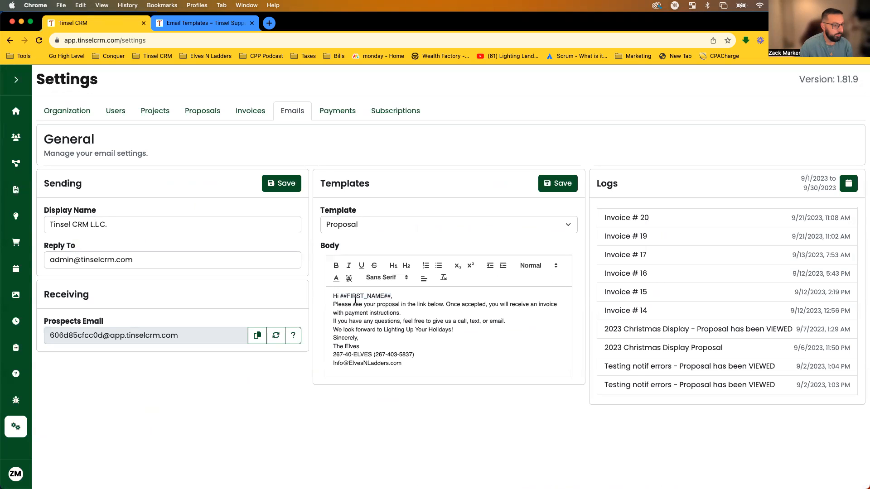
# Check the filled-in greeting in the sent 2023 Christmas Display Proposal email, keeping Proposal selected.
pyautogui.click(659, 350)
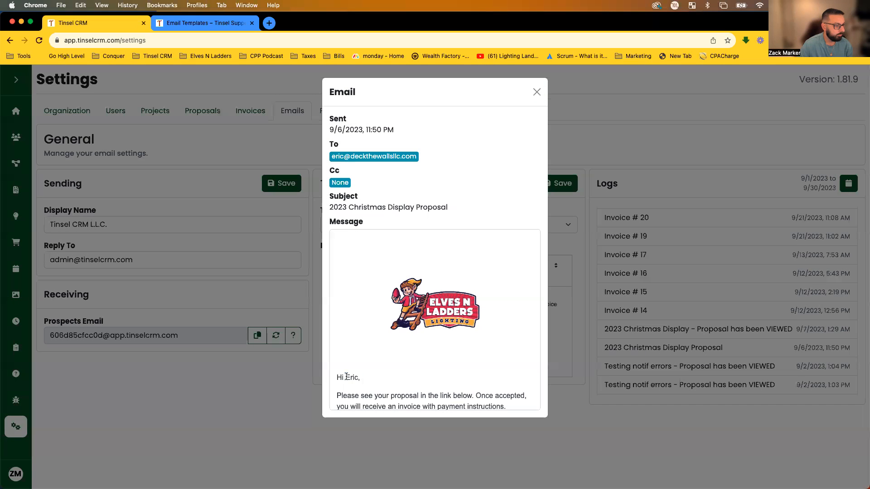
pyautogui.moveTo(362, 380); pyautogui.dragTo(317, 380)
pyautogui.click(537, 92)
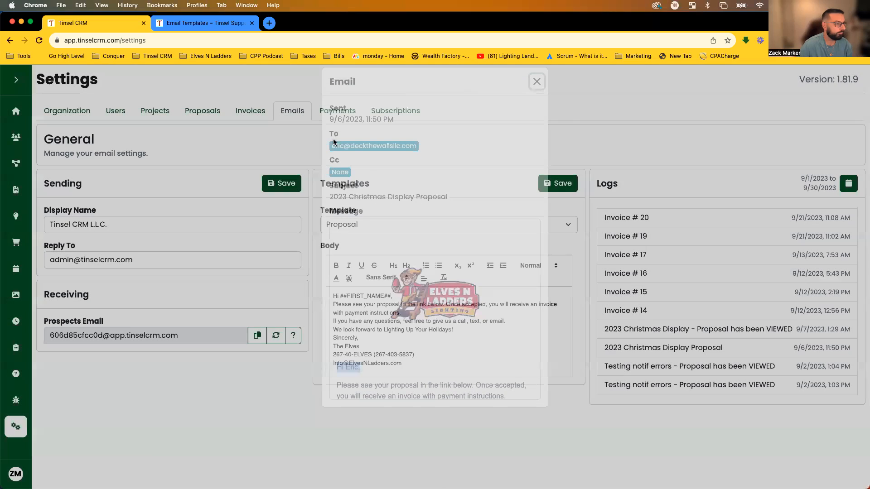
pyautogui.click(403, 218)
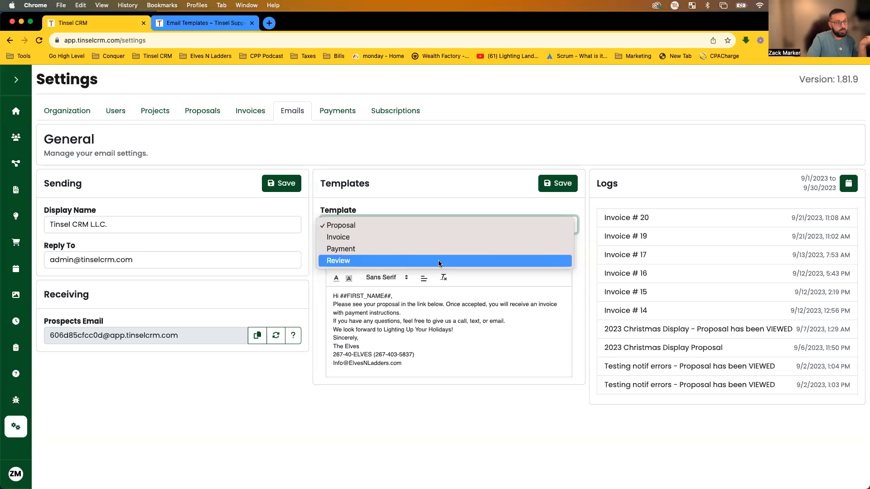
pyautogui.click(434, 190)
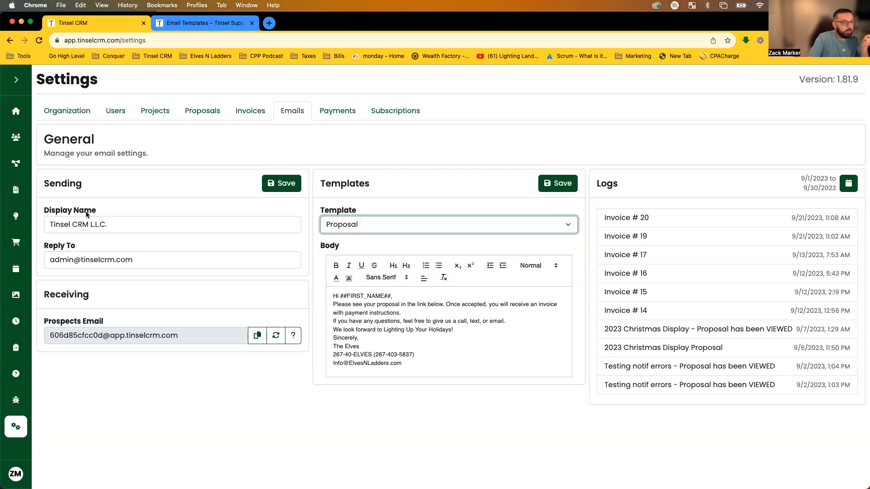
# Inspect the sender display name 'Tinsel CRM L.L.C.' and the reply-to address.
pyautogui.click(145, 224)
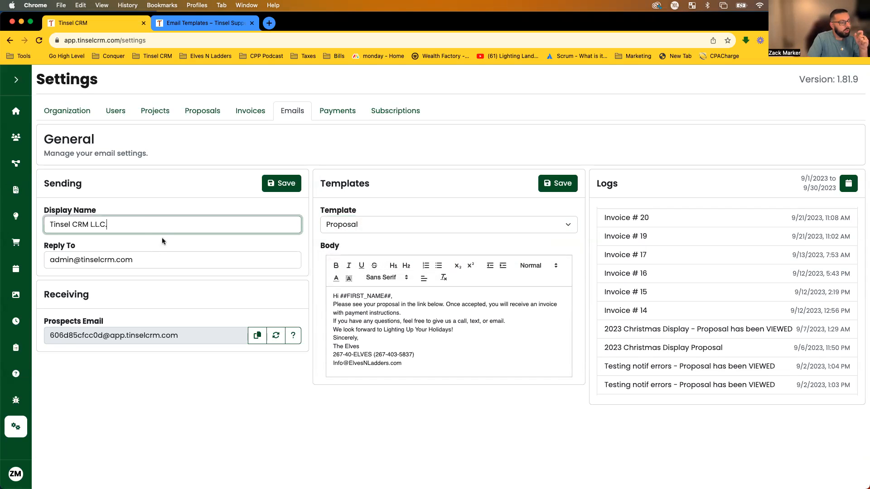
pyautogui.moveTo(132, 224); pyautogui.dragTo(46, 223)
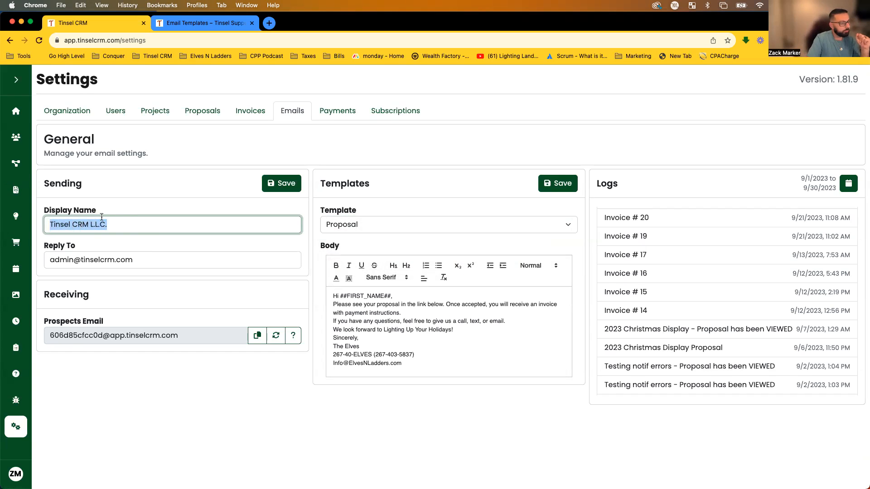
pyautogui.click(128, 208)
pyautogui.moveTo(119, 223); pyautogui.dragTo(45, 223)
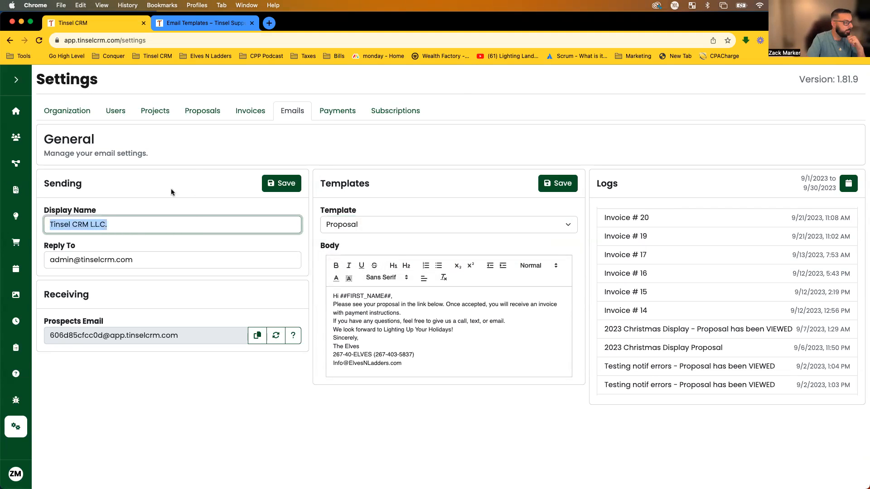
pyautogui.click(133, 256)
pyautogui.moveTo(160, 257); pyautogui.dragTo(46, 250)
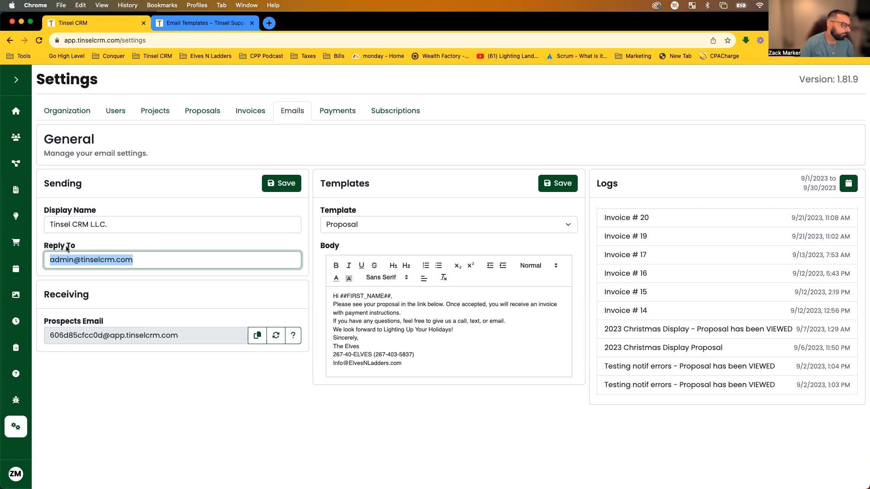
pyautogui.click(93, 291)
# Highlight the Receiving section heading and the prospects email address.
pyautogui.moveTo(42, 294); pyautogui.dragTo(105, 296)
pyautogui.click(106, 295)
pyautogui.moveTo(48, 336); pyautogui.dragTo(191, 338)
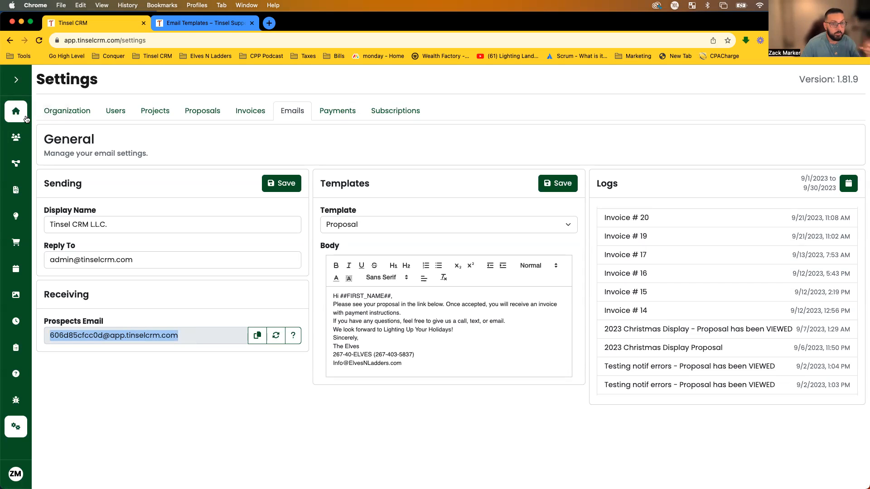
pyautogui.click(189, 280)
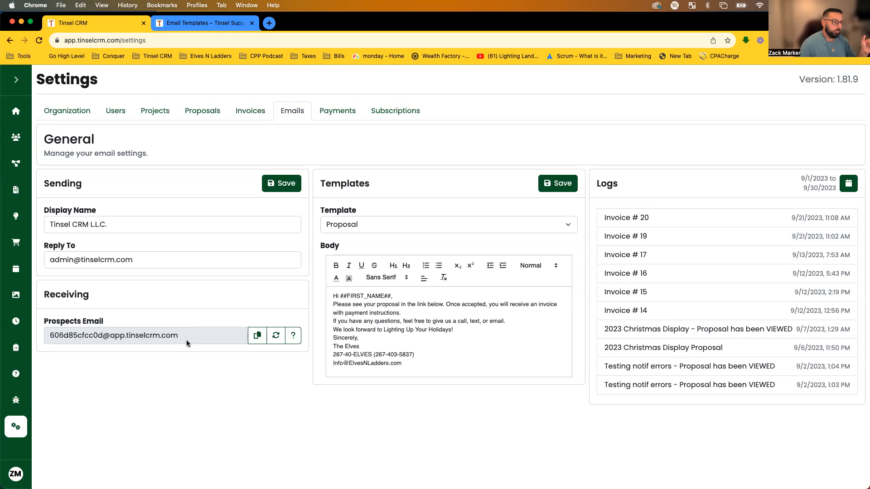
pyautogui.moveTo(191, 333); pyautogui.dragTo(40, 331)
pyautogui.click(127, 309)
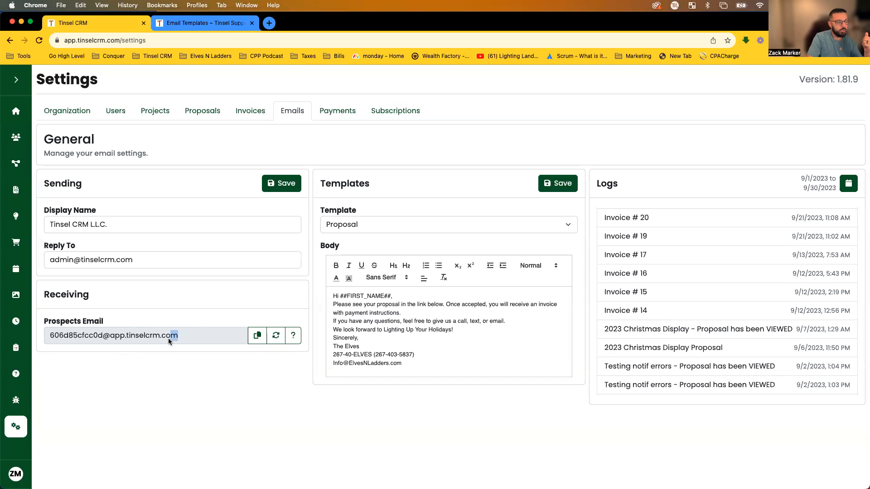
pyautogui.click(146, 351)
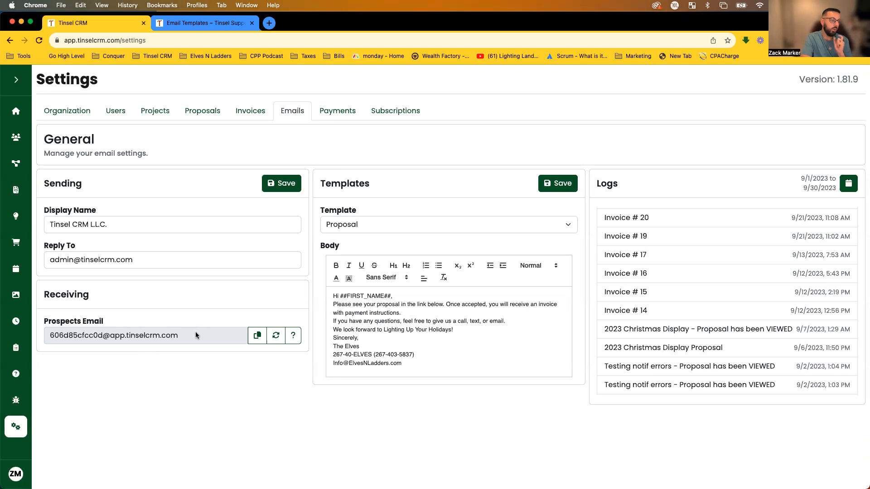
pyautogui.moveTo(195, 334); pyautogui.dragTo(47, 334)
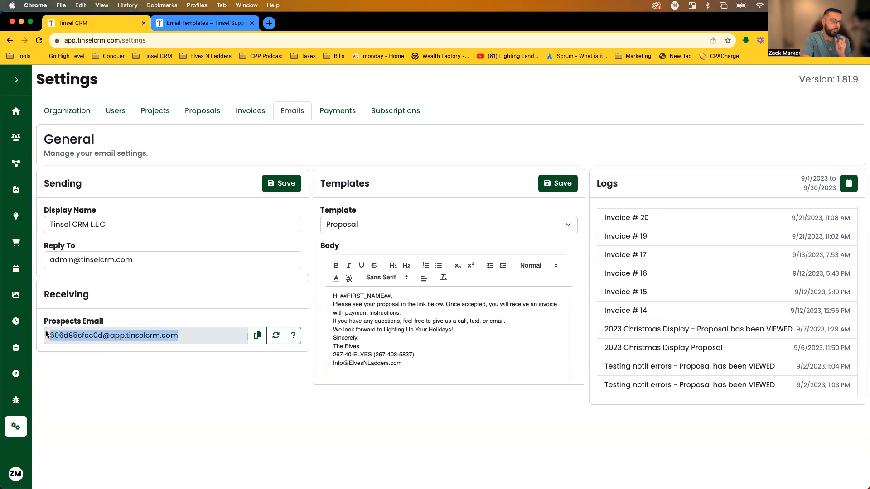
pyautogui.click(151, 304)
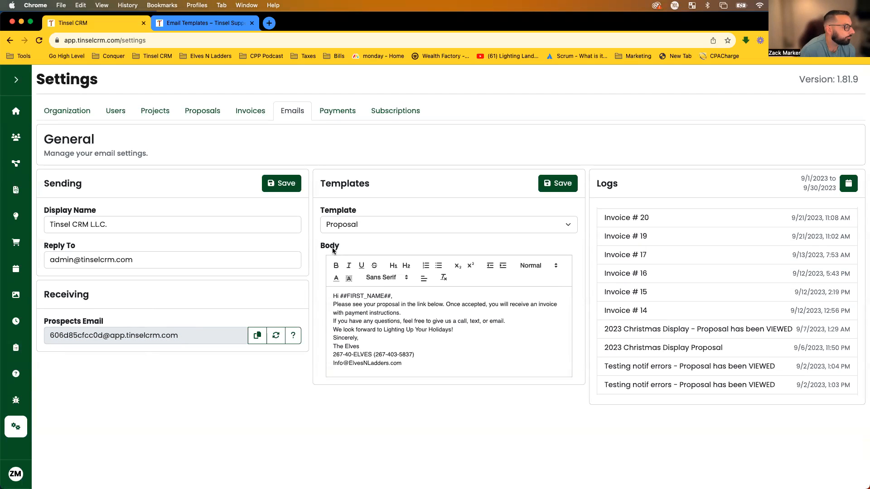
pyautogui.moveTo(179, 335); pyautogui.dragTo(72, 330)
pyautogui.click(73, 329)
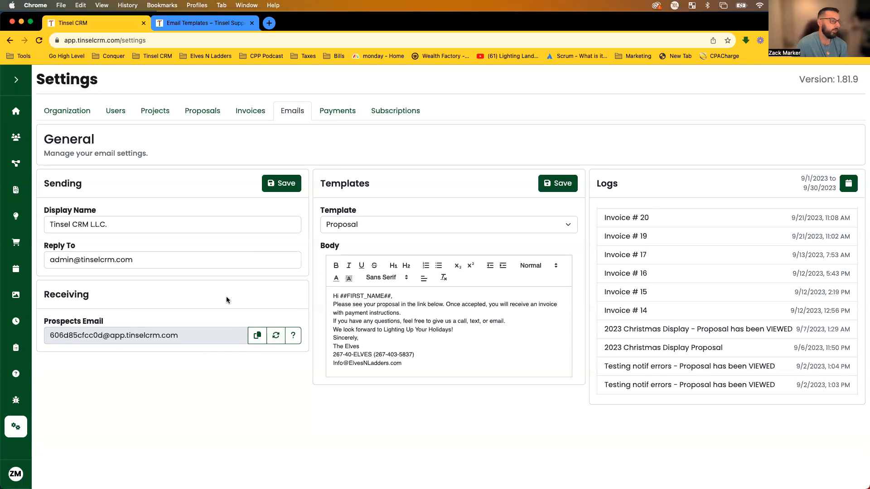
# Read the help article on prospect email receiving, then go to the Payments settings.
pyautogui.click(292, 334)
pyautogui.scroll(-3, 473, 269)
pyautogui.scroll(5, 472, 266)
pyautogui.click(252, 23)
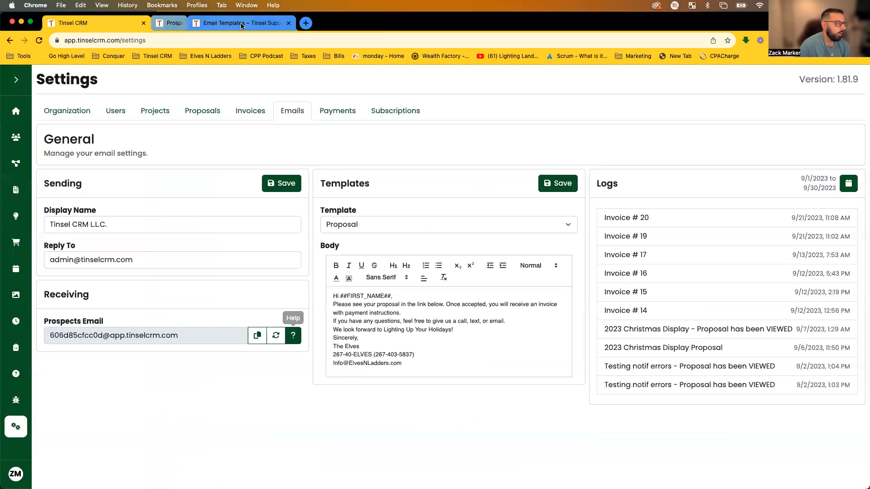
pyautogui.click(336, 109)
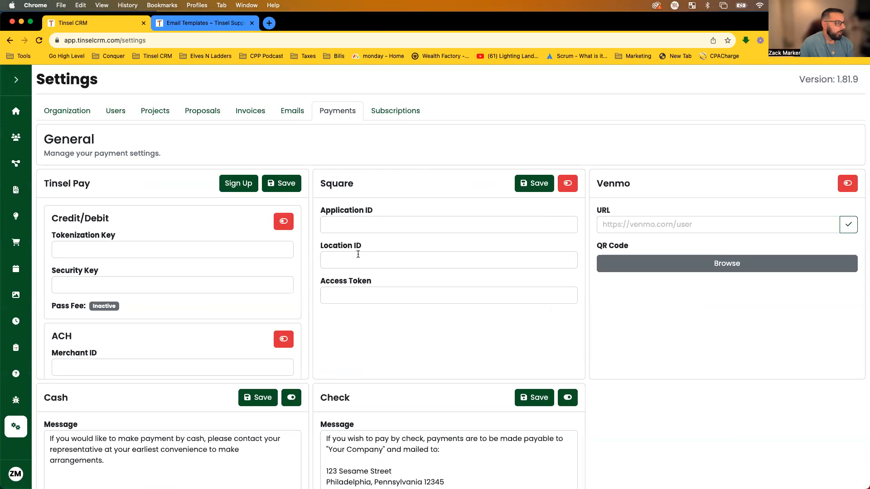
# Open the Sign Up form on the Tinsel Pay card.
pyautogui.scroll(-1, 46, 190)
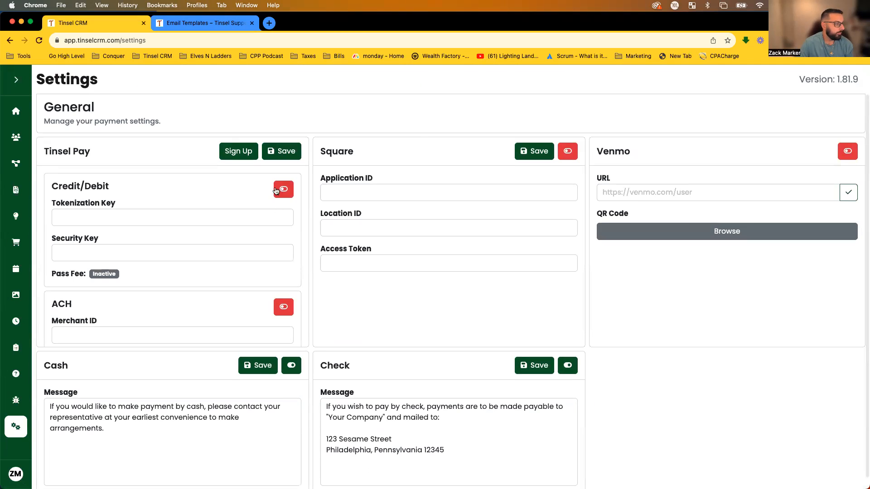
pyautogui.click(240, 153)
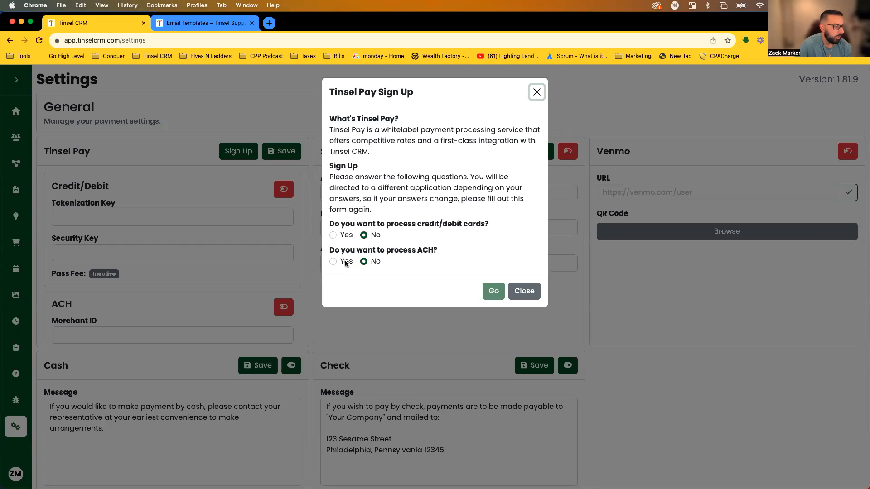
# Answer Yes to processing ACH payments (0.75% fee) and credit/debit cards.
pyautogui.click(391, 205)
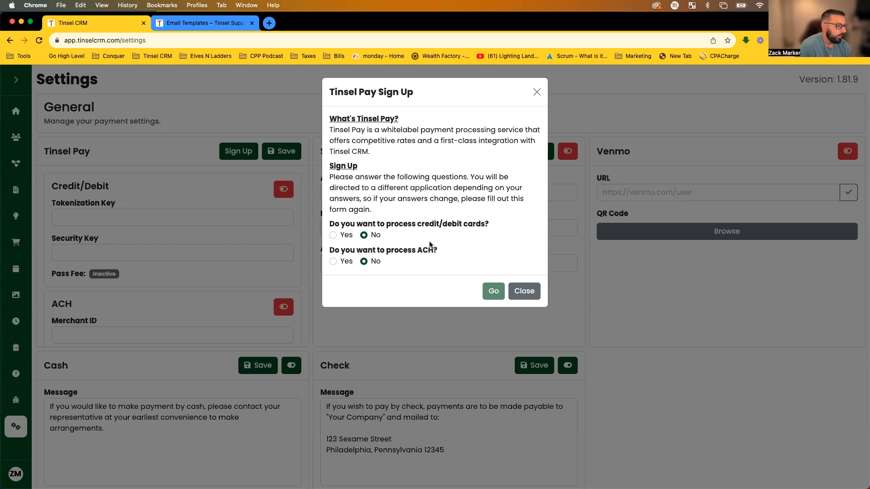
pyautogui.click(333, 262)
pyautogui.moveTo(438, 252); pyautogui.dragTo(388, 251)
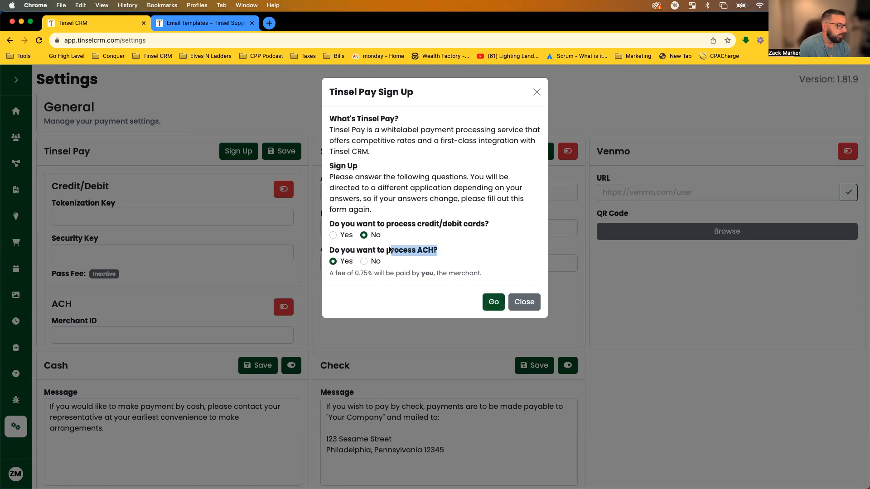
pyautogui.moveTo(353, 274); pyautogui.dragTo(375, 273)
pyautogui.click(431, 281)
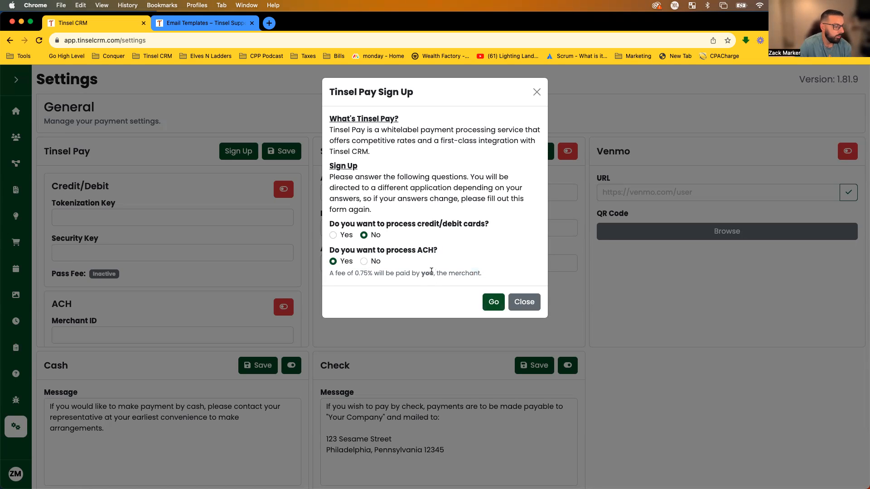
pyautogui.click(333, 235)
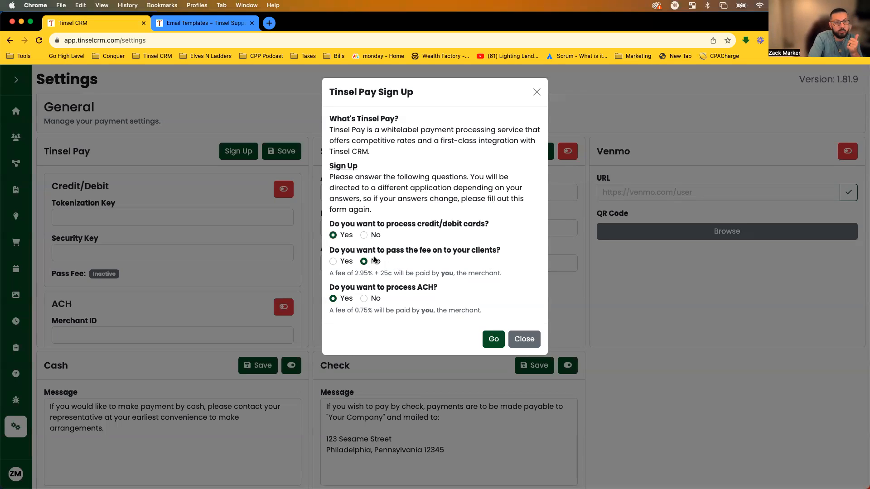
# Compare passing the 3.95% fee on, then choose No so the merchant pays 2.95% + 25¢.
pyautogui.click(334, 261)
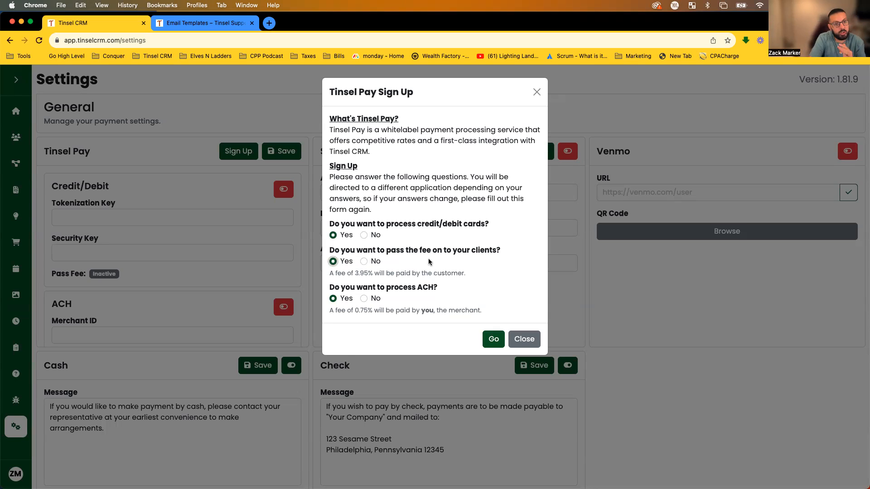
pyautogui.moveTo(353, 271); pyautogui.dragTo(376, 273)
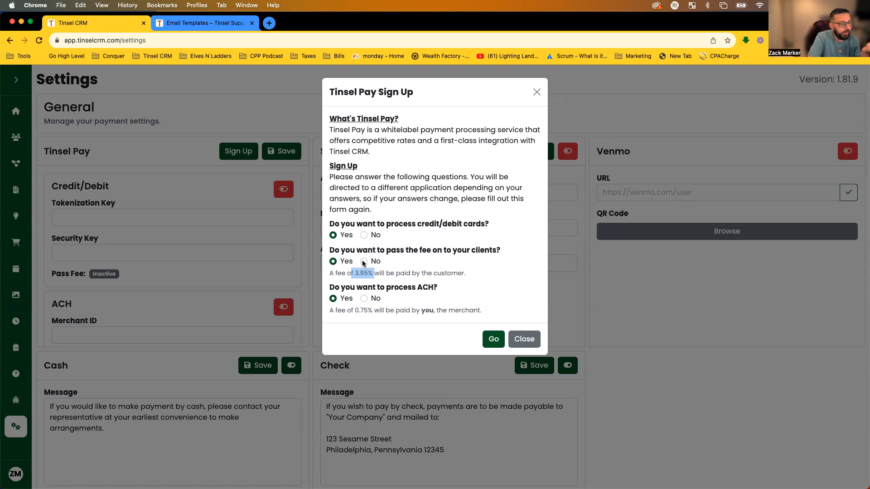
pyautogui.click(363, 261)
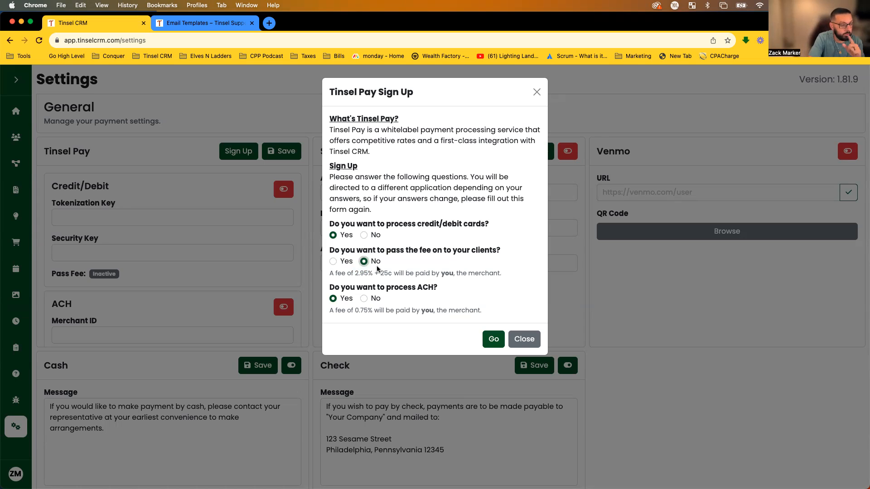
pyautogui.moveTo(353, 274); pyautogui.dragTo(380, 275)
pyautogui.click(417, 274)
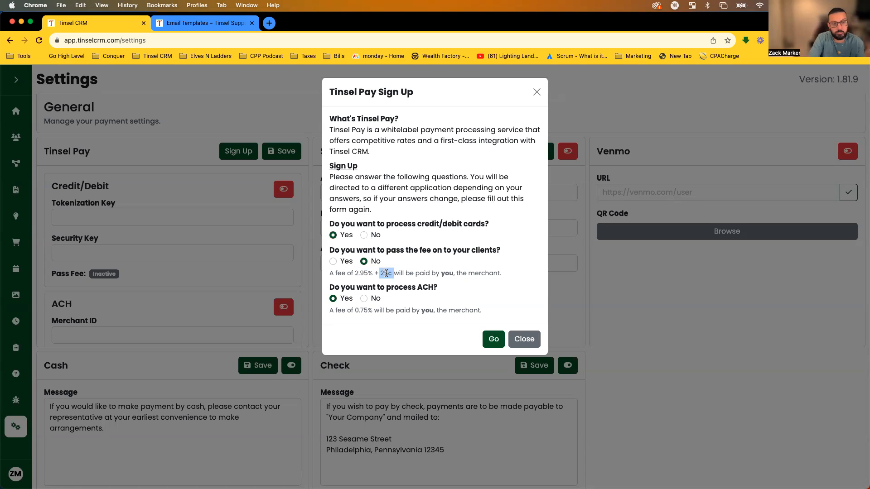
pyautogui.moveTo(501, 274); pyautogui.dragTo(441, 273)
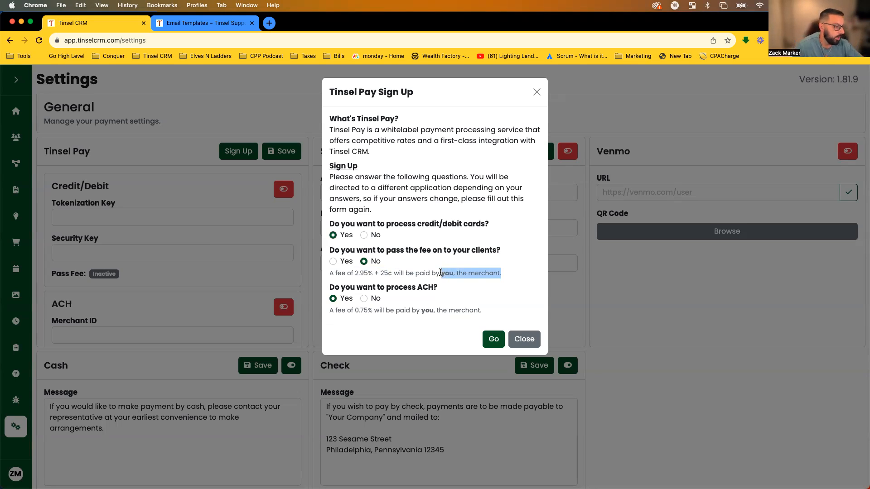
pyautogui.click(441, 273)
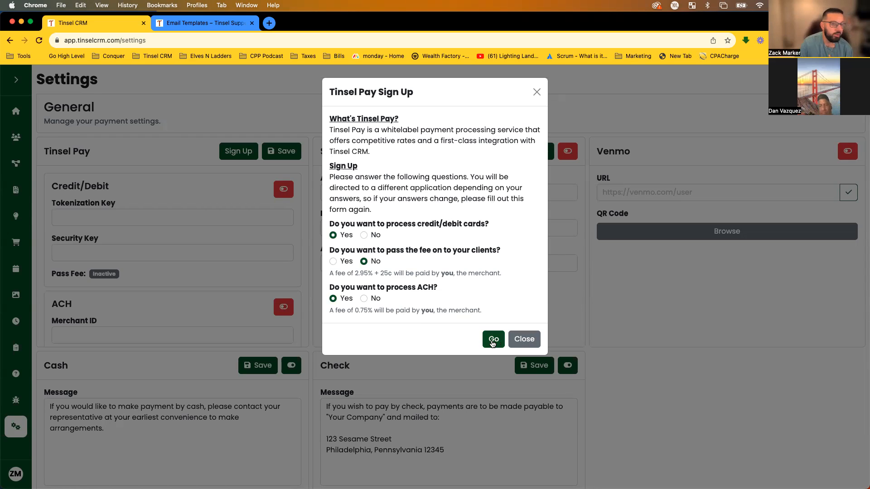
# Close the Tinsel Pay sign-up and leave the Tokenization Key, Security Key, Merchant ID and ACH Service Key fields empty.
pyautogui.click(520, 343)
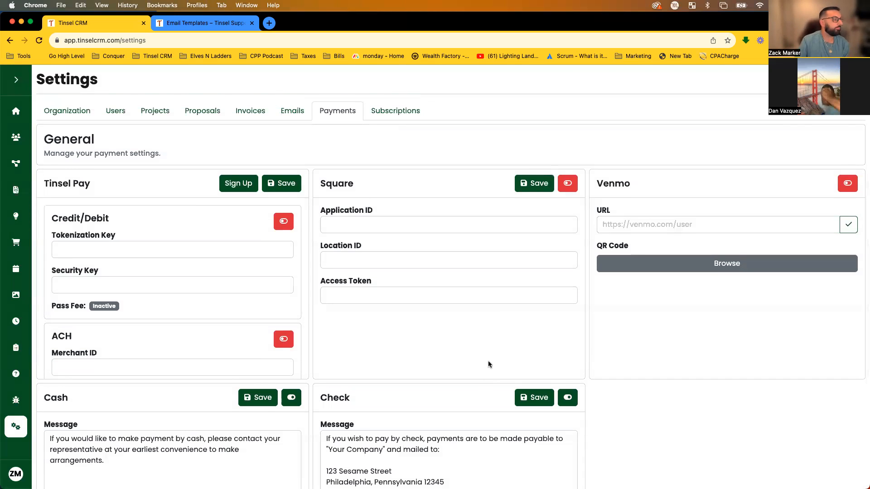
pyautogui.click(97, 249)
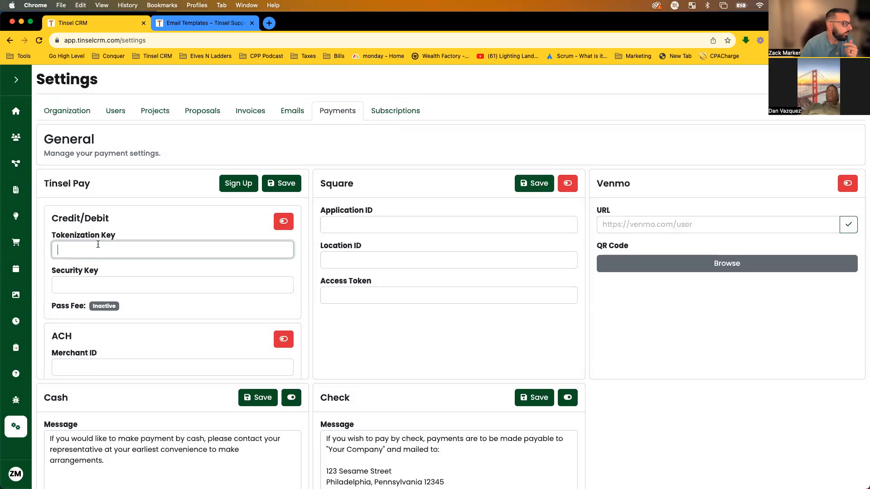
pyautogui.click(145, 281)
pyautogui.scroll(-3, 142, 277)
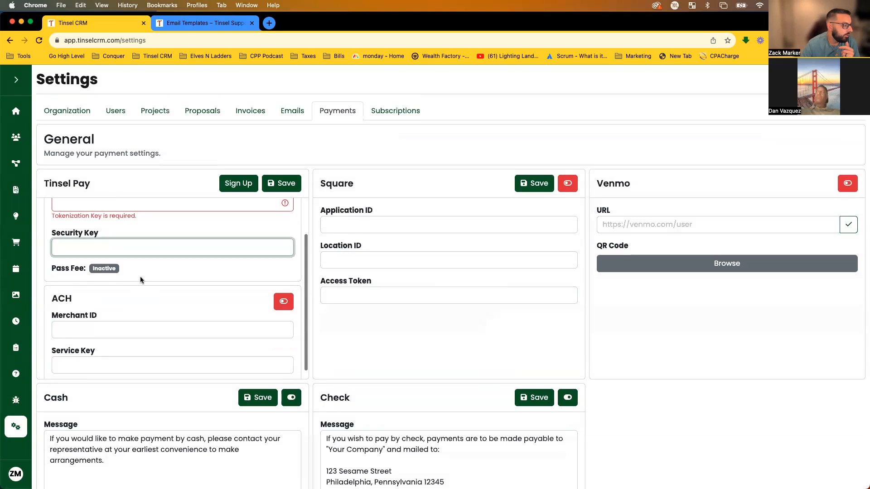
pyautogui.click(116, 325)
pyautogui.scroll(3, 131, 290)
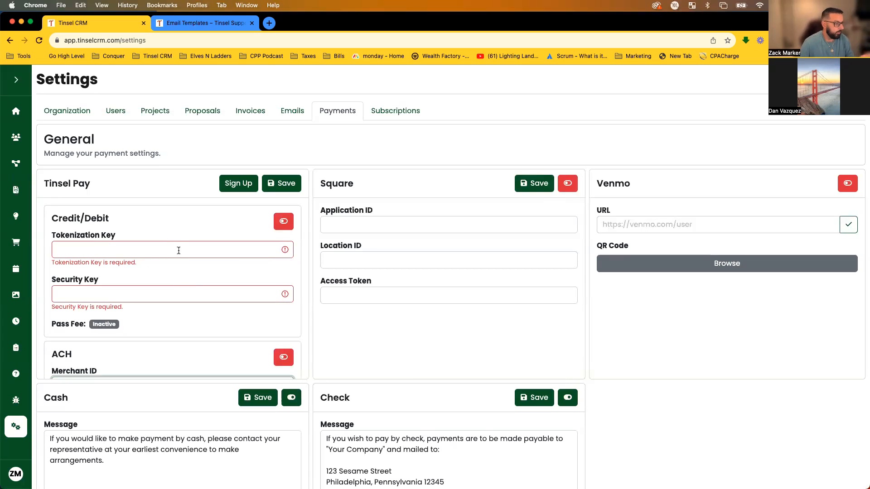
pyautogui.click(184, 238)
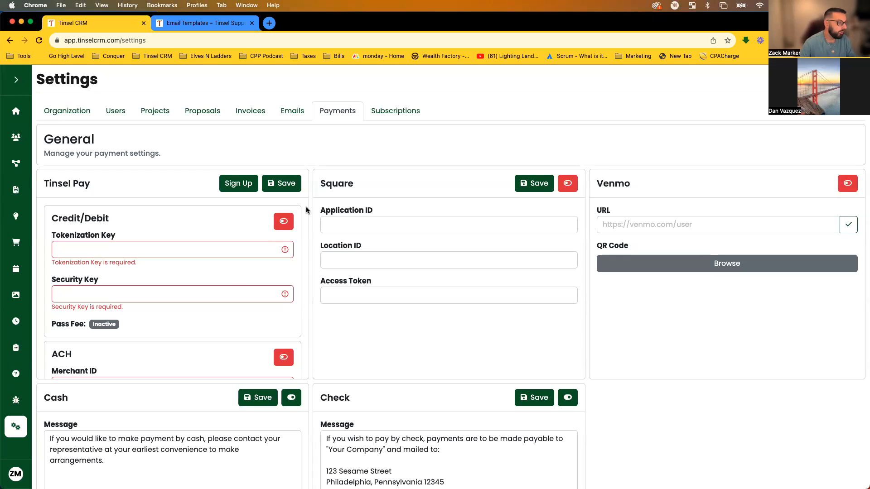
pyautogui.scroll(-3, 229, 245)
pyautogui.click(283, 283)
pyautogui.scroll(3, 253, 271)
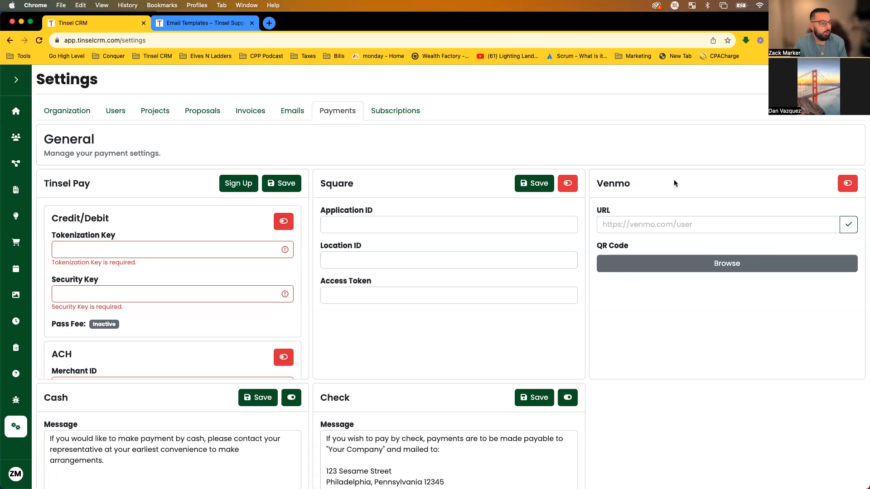
# Check the Venmo heading and its empty Venmo URL field.
pyautogui.click(677, 220)
pyautogui.click(662, 198)
pyautogui.moveTo(588, 189); pyautogui.dragTo(630, 186)
pyautogui.click(628, 186)
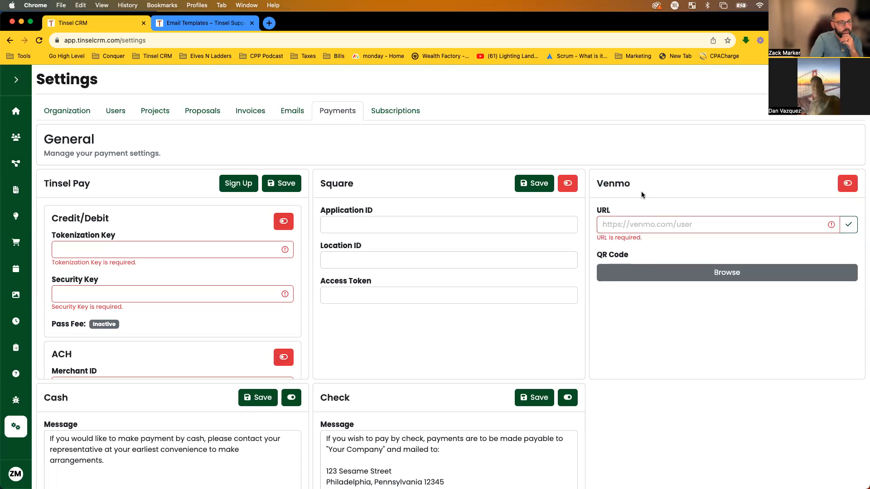
pyautogui.click(702, 225)
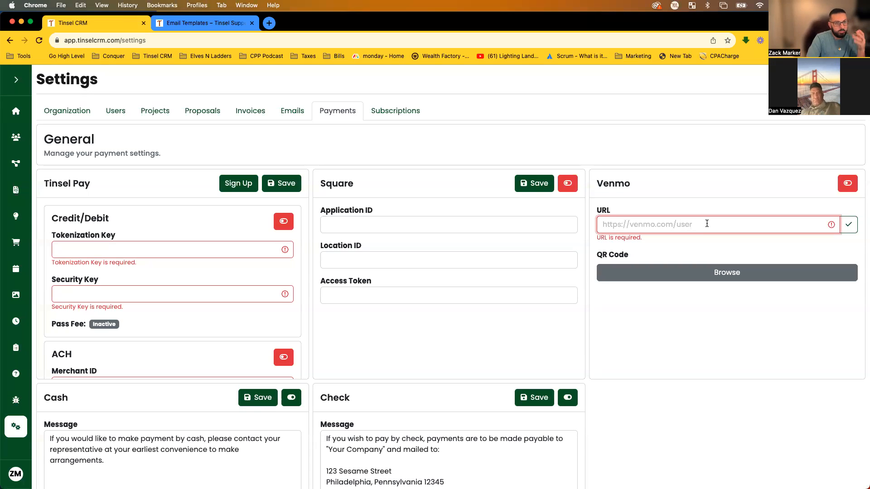
pyautogui.click(693, 213)
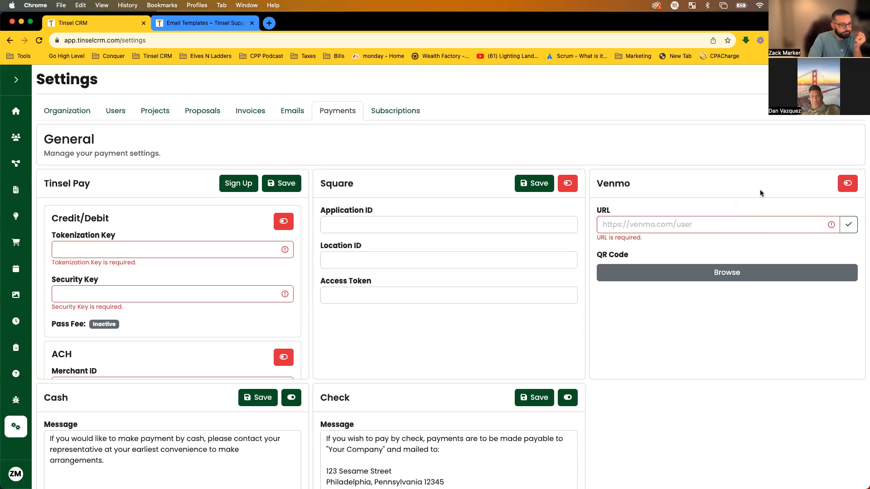
# Review the full cash payment message.
pyautogui.scroll(-1, 689, 199)
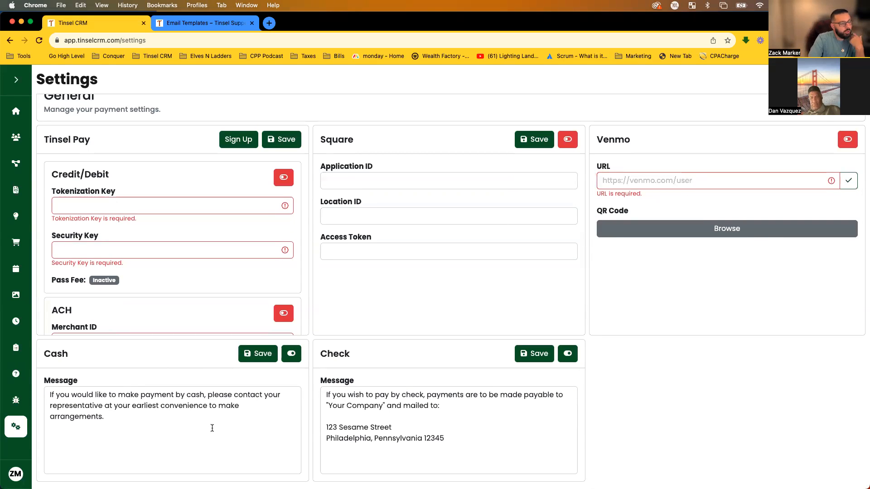
pyautogui.moveTo(210, 428); pyautogui.dragTo(123, 406)
pyautogui.click(162, 365)
pyautogui.click(123, 406)
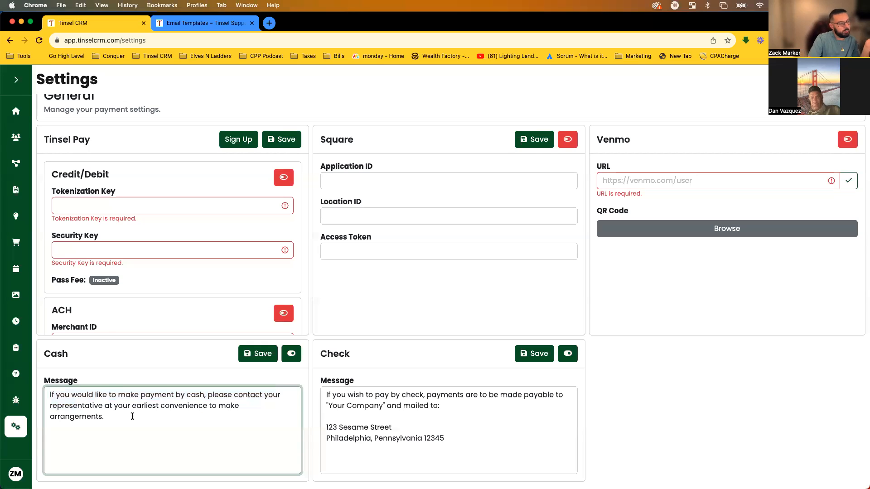
# Review the check message's payable-to sentence and mailing address, then go to Subscriptions settings.
pyautogui.moveTo(444, 438); pyautogui.dragTo(326, 395)
pyautogui.click(399, 363)
pyautogui.moveTo(454, 403); pyautogui.dragTo(357, 395)
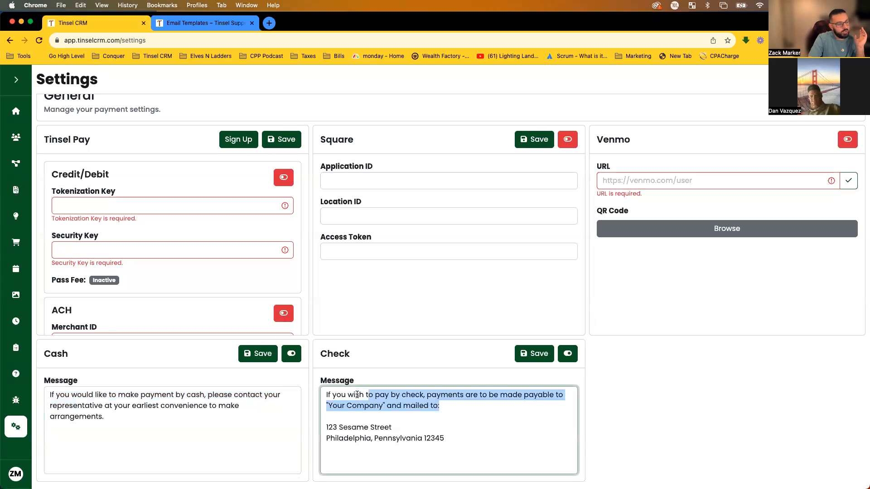
pyautogui.click(451, 416)
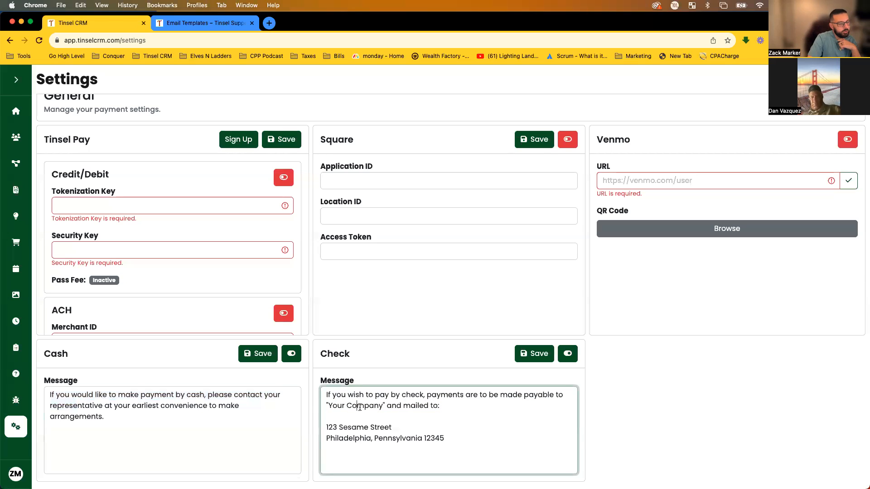
pyautogui.moveTo(325, 427); pyautogui.dragTo(534, 445)
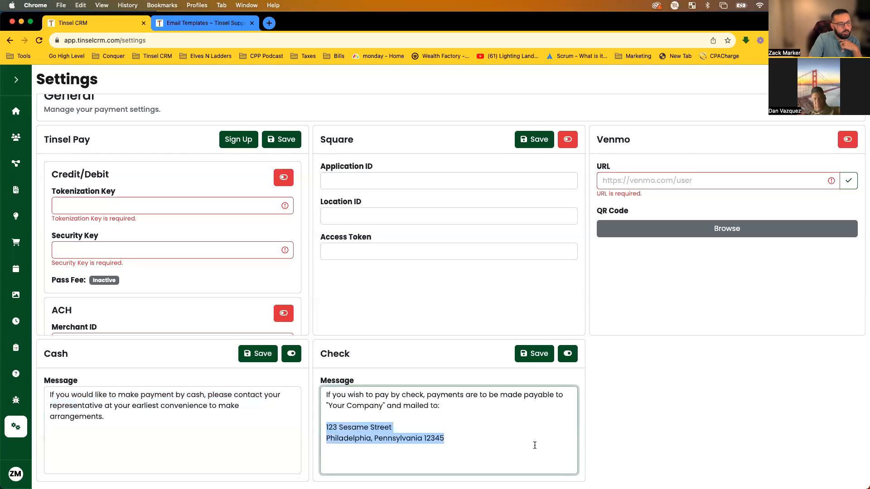
pyautogui.click(667, 438)
pyautogui.scroll(2, 679, 381)
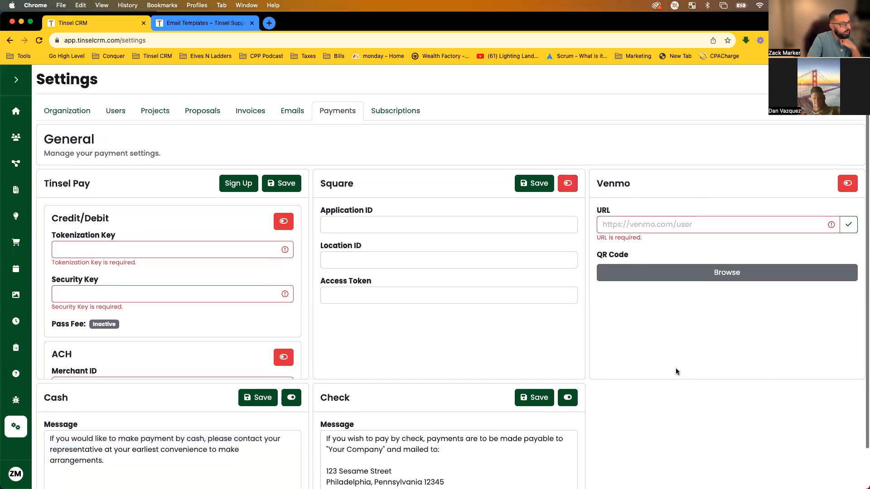
pyautogui.click(395, 110)
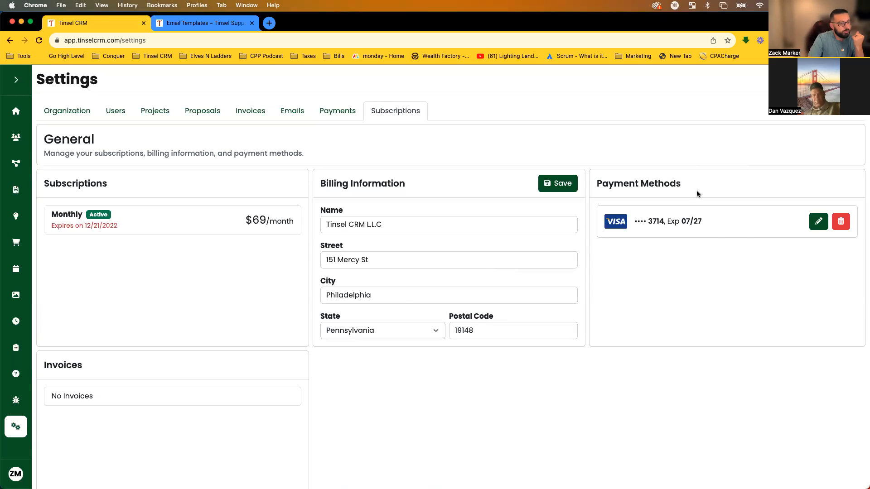
pyautogui.click(819, 223)
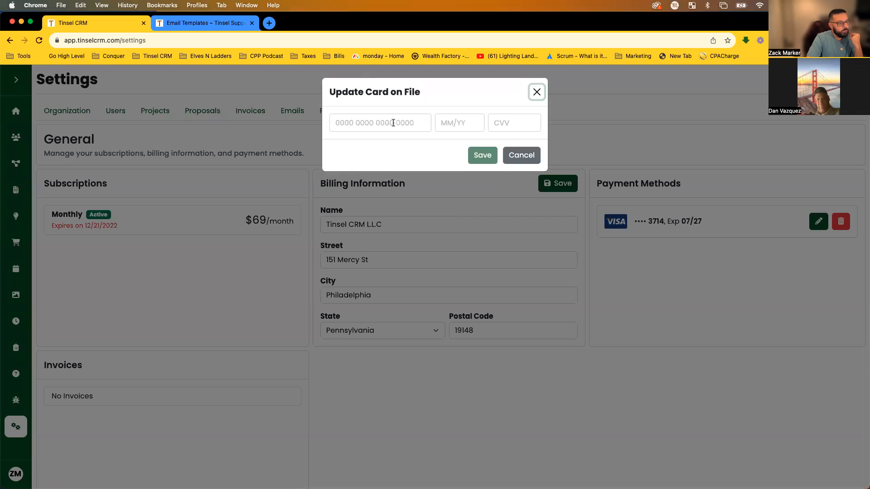
pyautogui.click(516, 162)
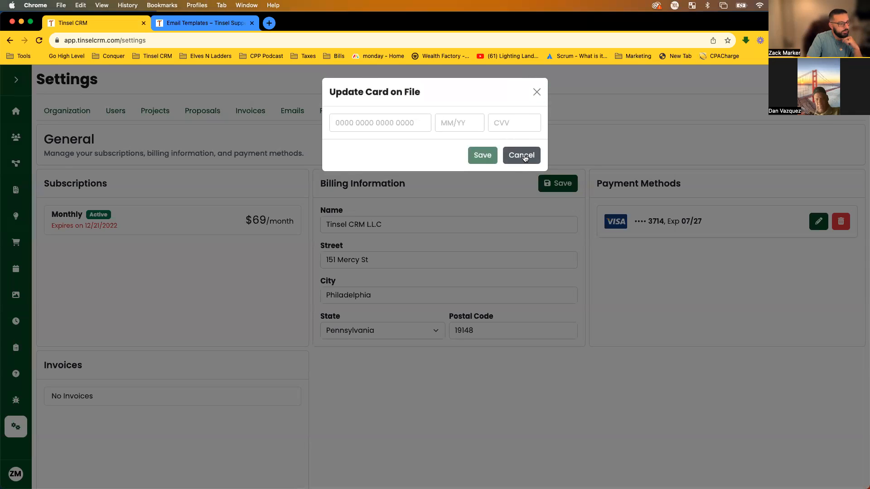
pyautogui.scroll(-2, 404, 397)
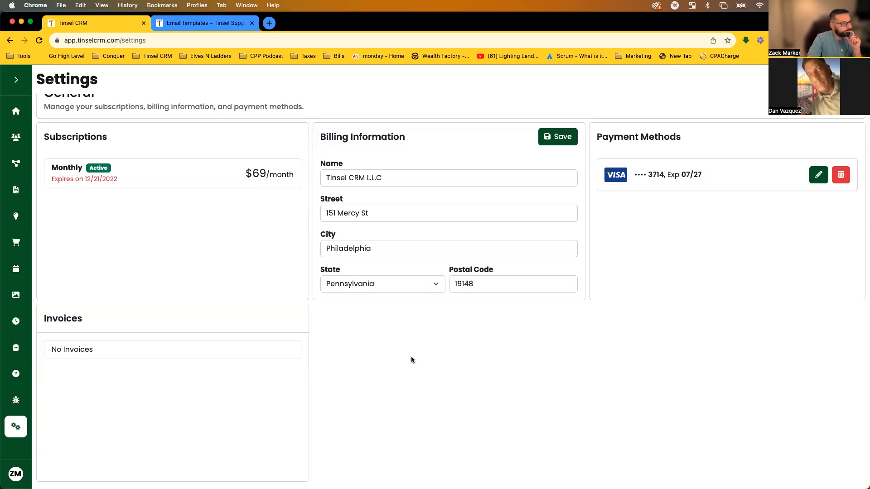
pyautogui.scroll(2, 330, 362)
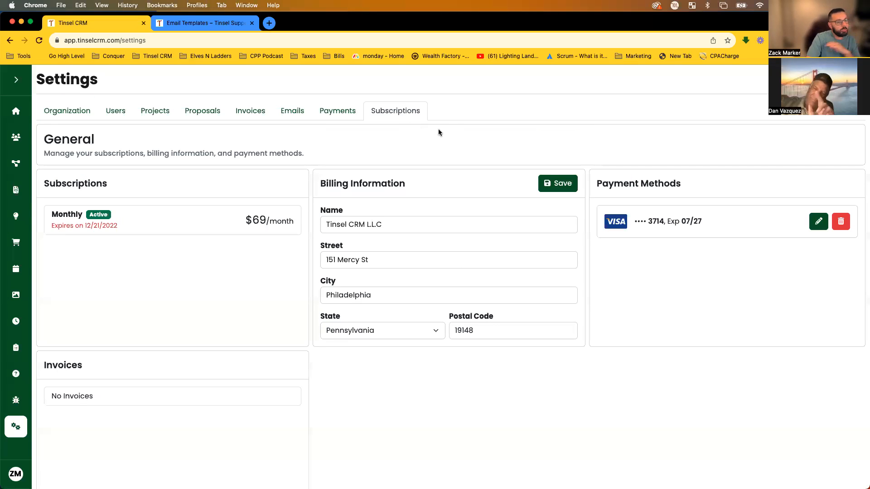
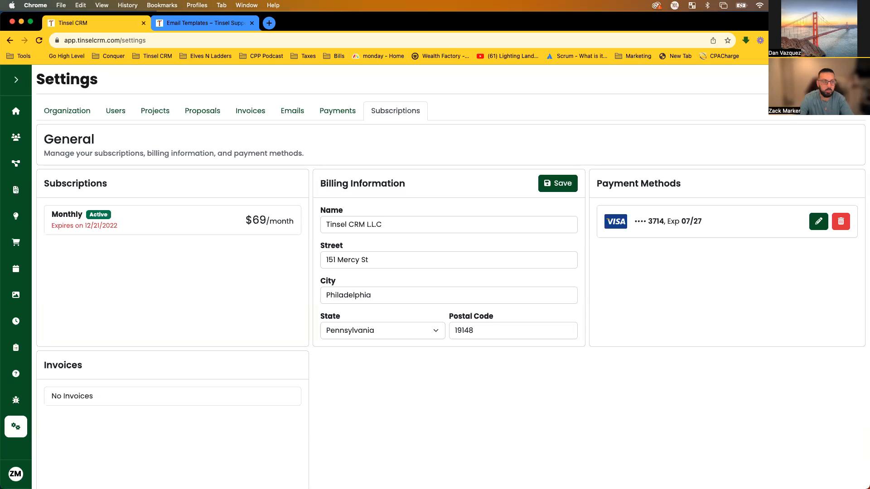
# Expand the sidebar and go to the Inventory page.
pyautogui.click(16, 80)
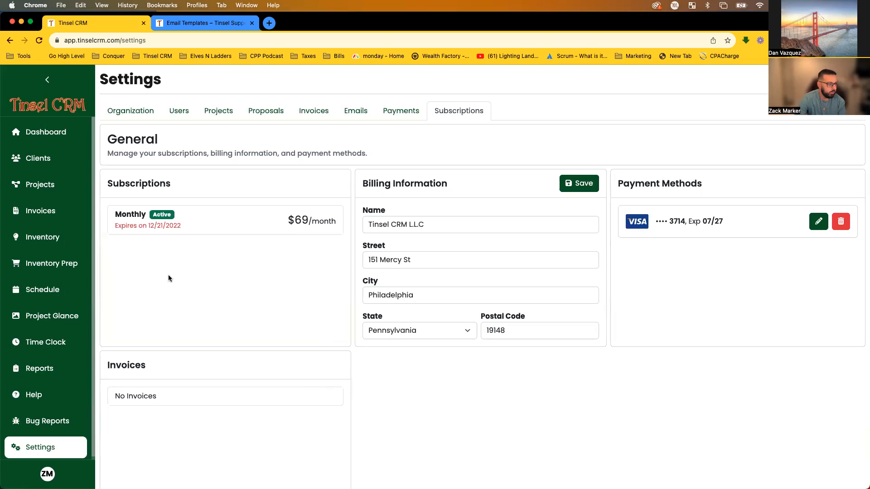
pyautogui.click(58, 244)
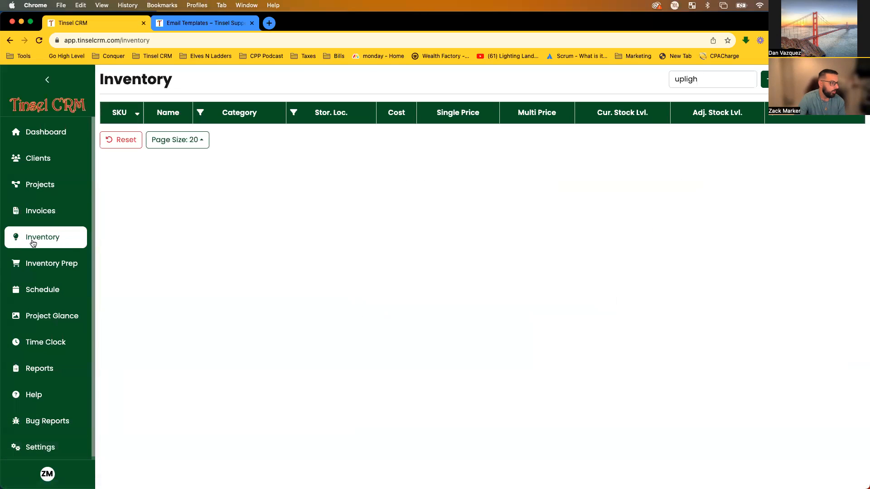
# Reset the 'upligh' search, browse the full item list, and start a new item.
pyautogui.click(747, 80)
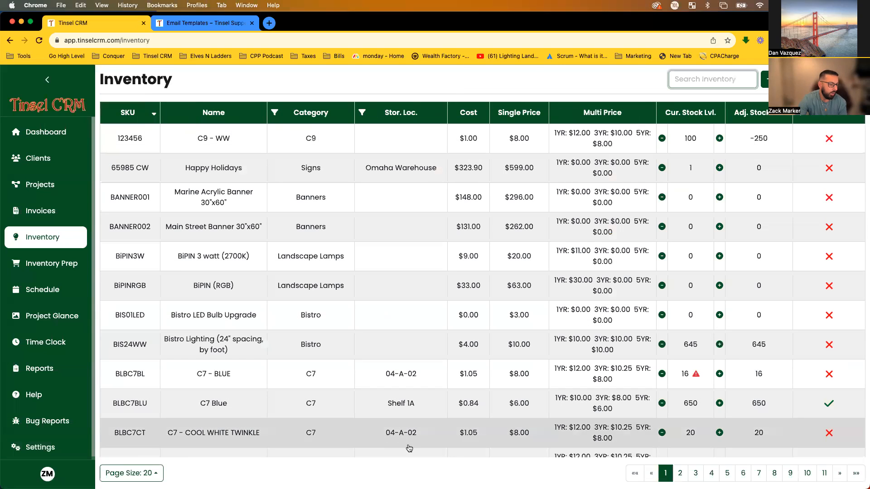
pyautogui.scroll(-5, 389, 349)
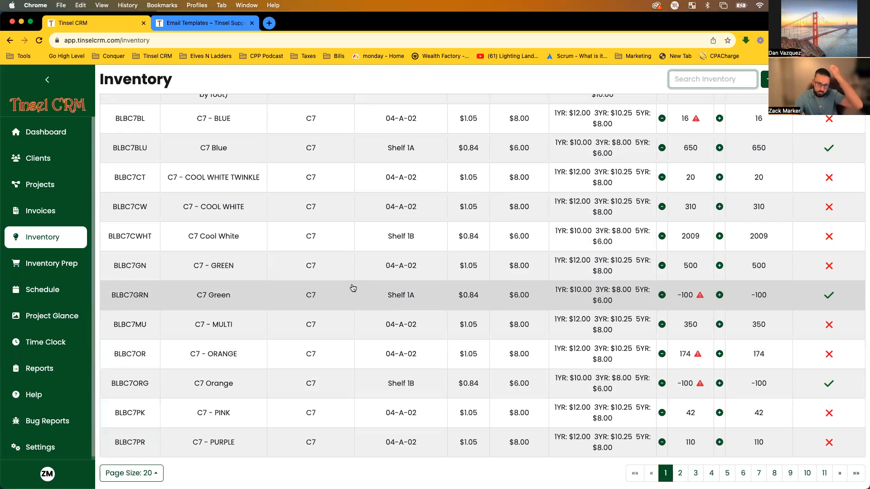
pyautogui.scroll(1, 351, 289)
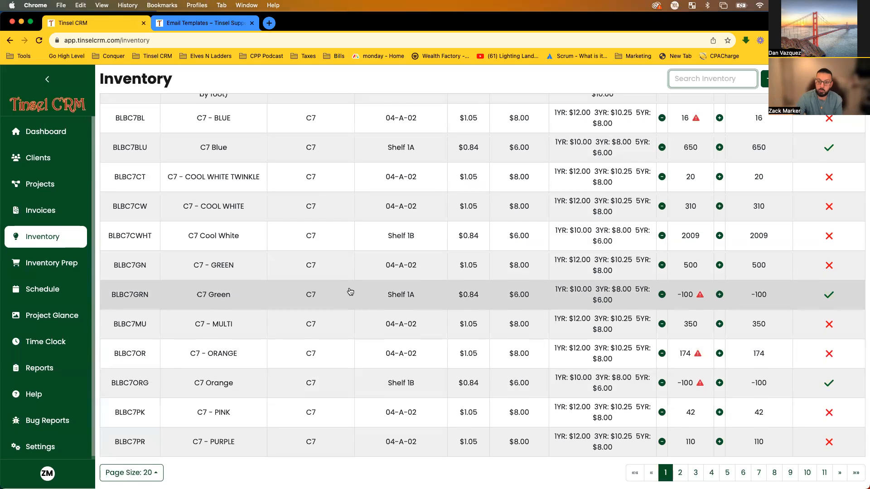
pyautogui.scroll(1, 334, 285)
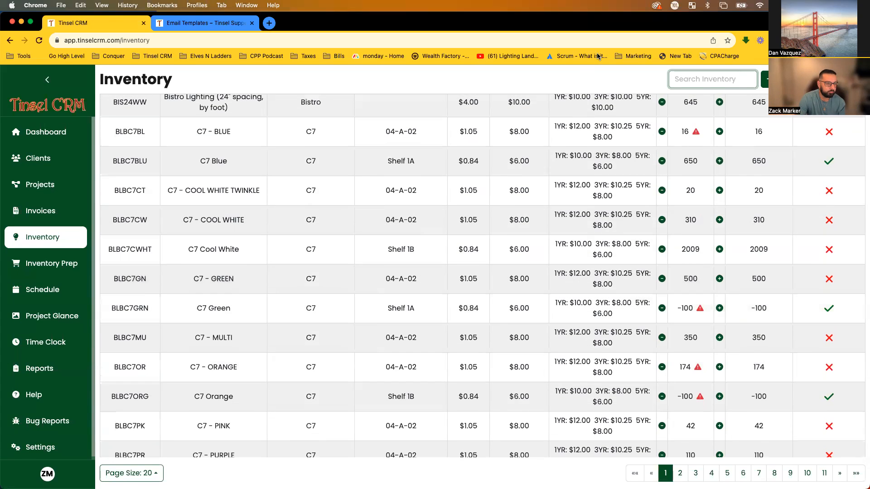
pyautogui.scroll(10, 552, 376)
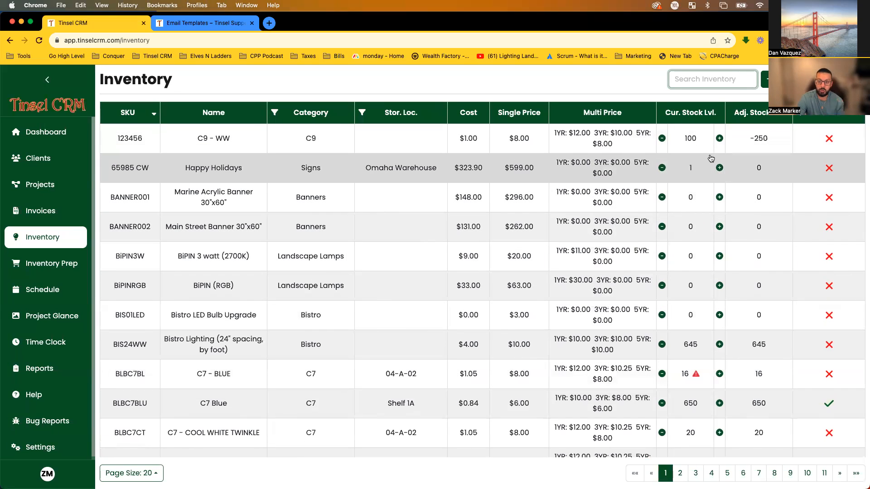
pyautogui.click(599, 91)
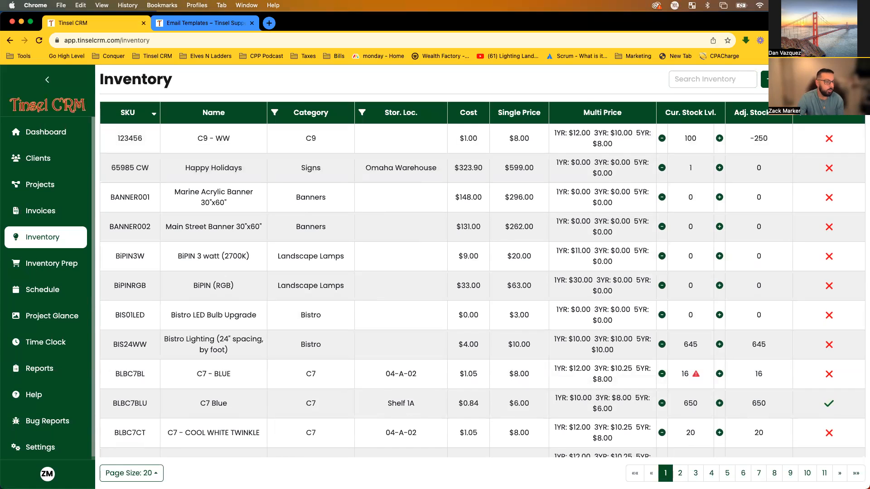
pyautogui.click(765, 79)
# Name the new item 'C9 - Cool White' and enter SKU C9CW.
pyautogui.click(377, 138)
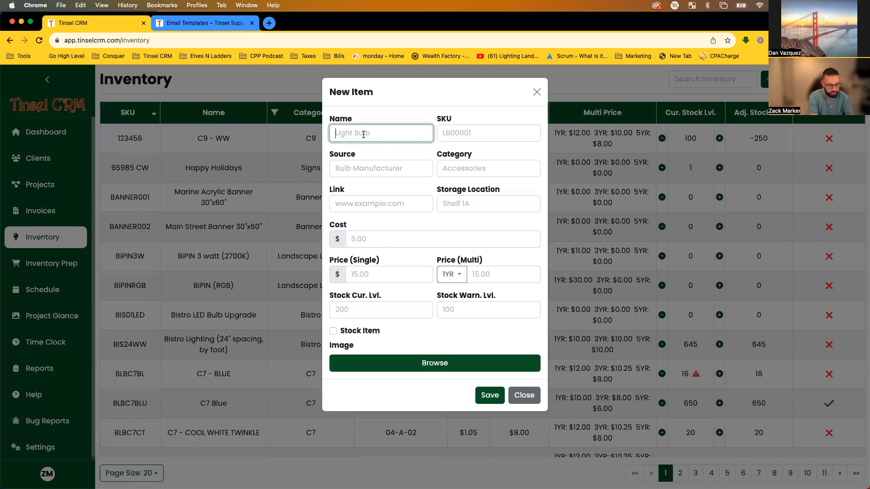
pyautogui.write('C9')
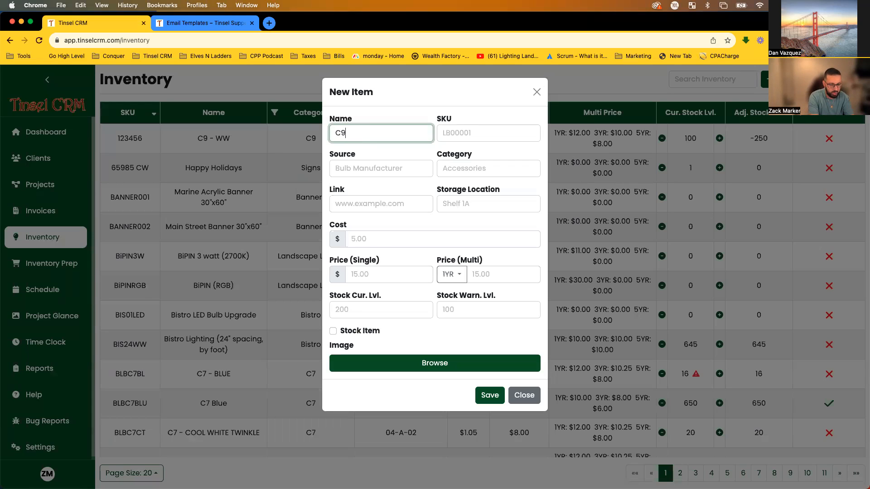
pyautogui.write(' - Cool White')
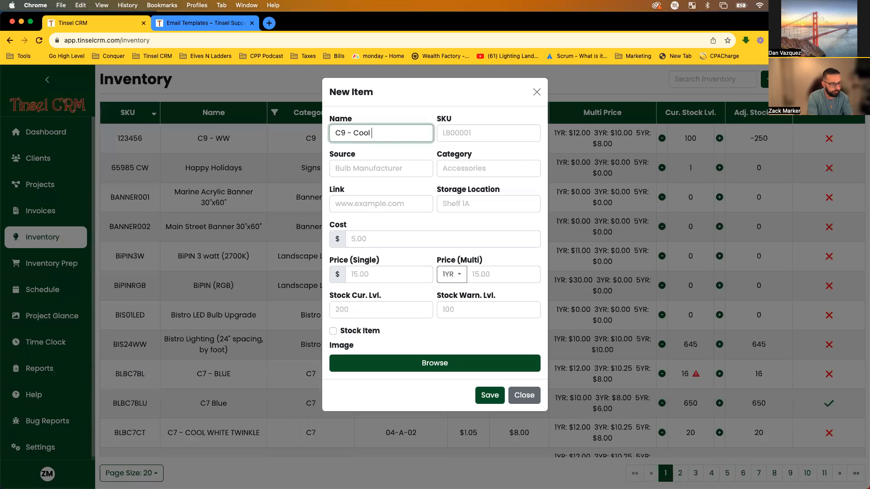
pyautogui.click(478, 134)
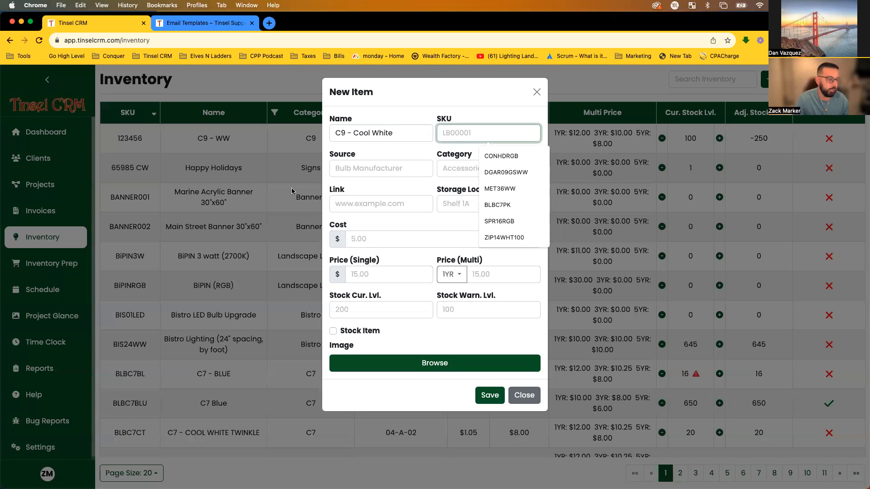
pyautogui.click(434, 106)
pyautogui.click(452, 135)
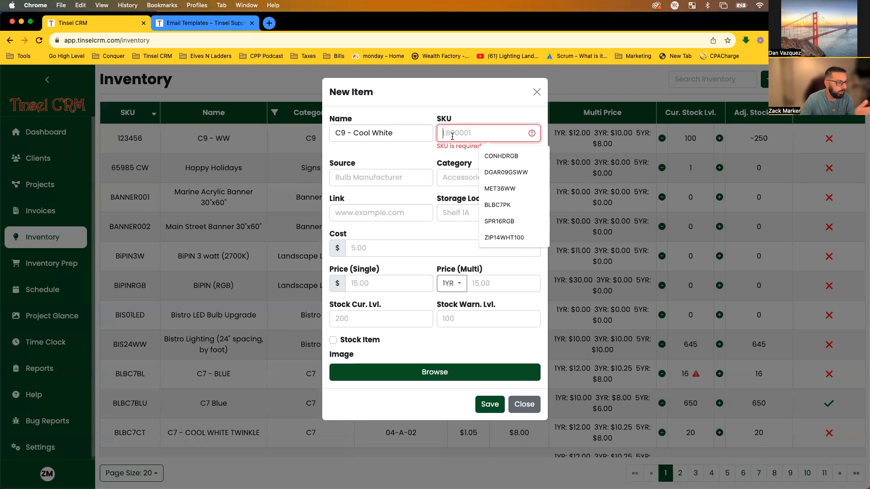
pyautogui.write('C9')
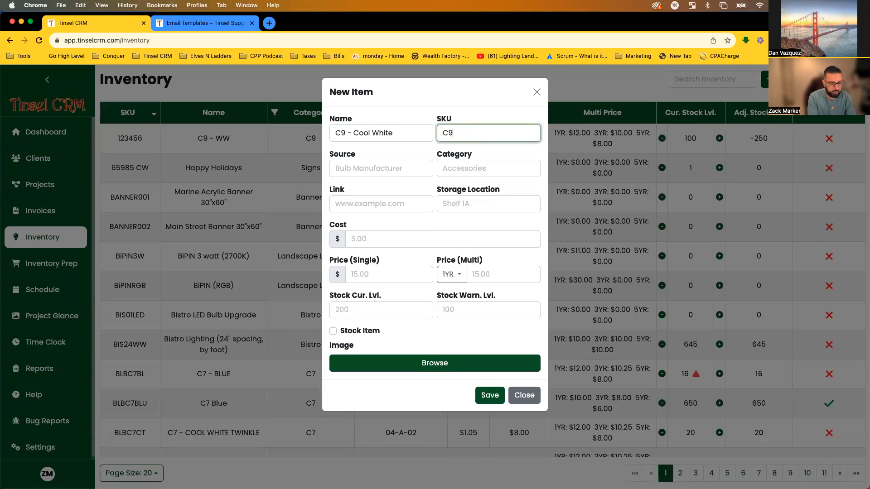
pyautogui.write('CW')
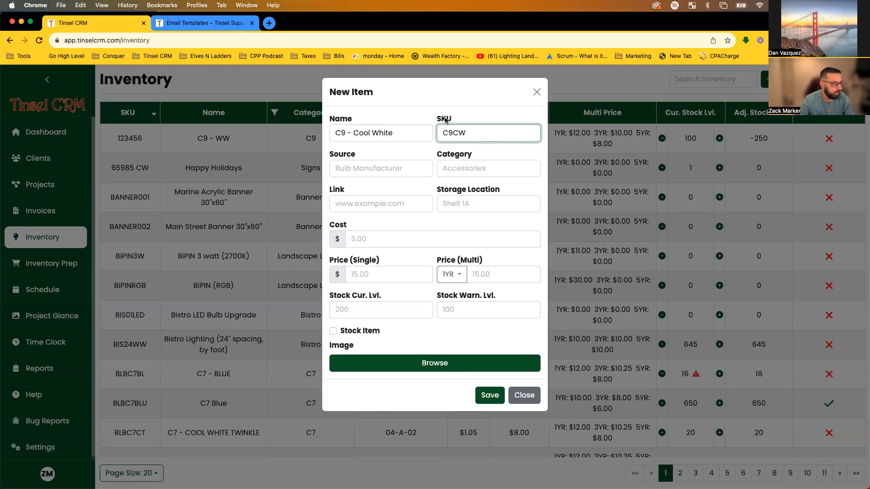
# Enter Minleon as the new item's source.
pyautogui.click(371, 171)
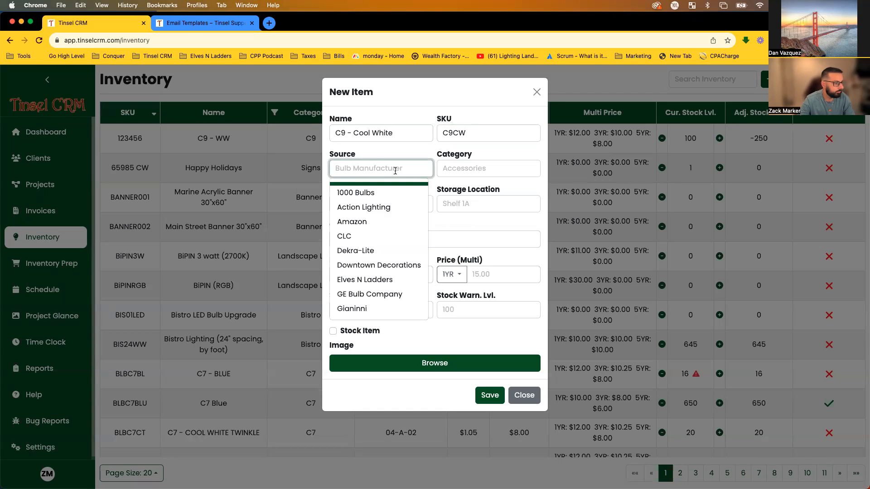
pyautogui.click(377, 155)
pyautogui.click(356, 166)
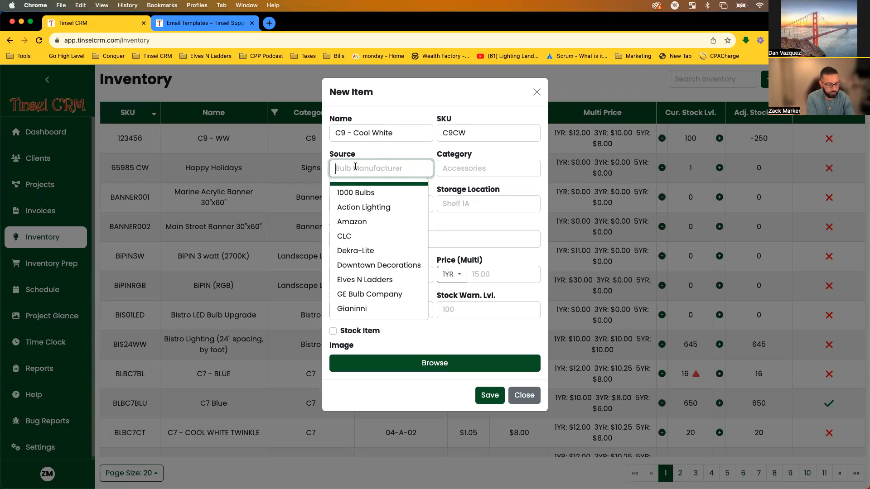
pyautogui.write('Minleon')
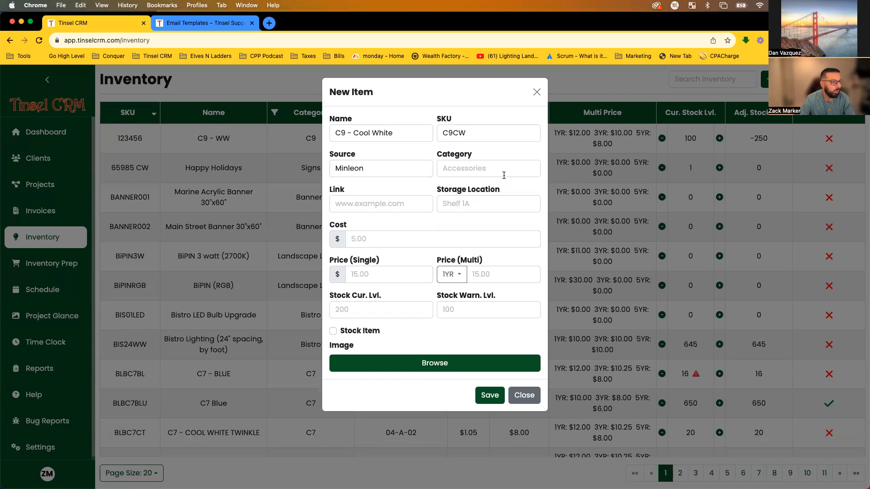
# Choose C9 as the item's category, leaving storage location unset.
pyautogui.click(497, 171)
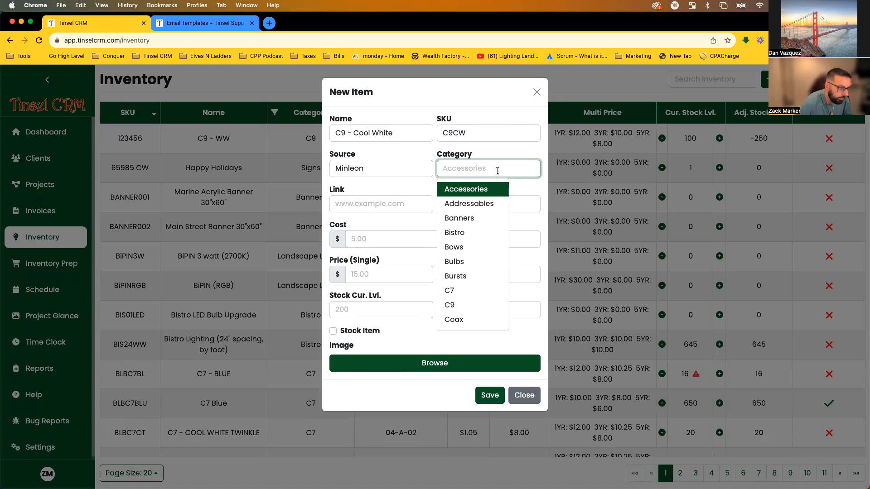
pyautogui.click(484, 303)
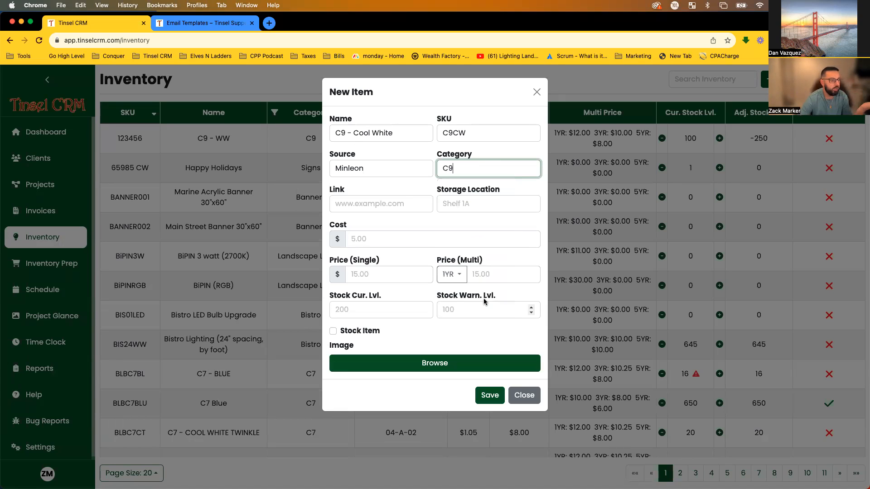
pyautogui.click(404, 183)
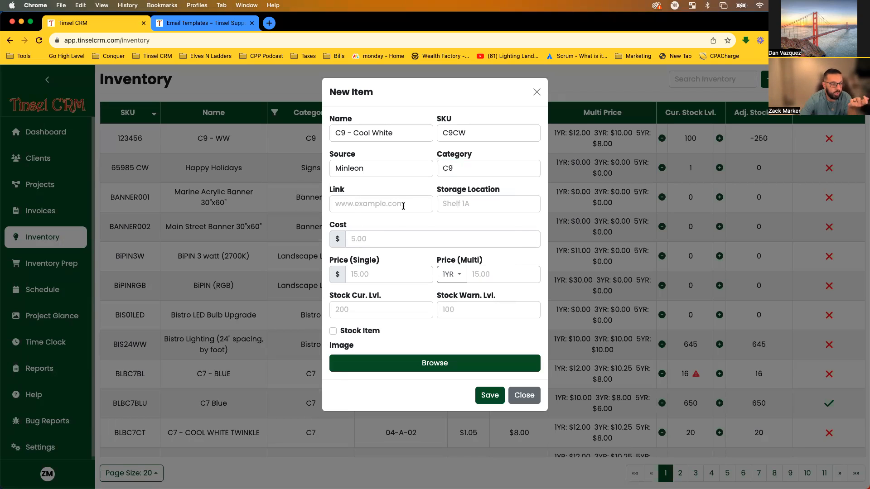
pyautogui.click(448, 203)
pyautogui.click(459, 202)
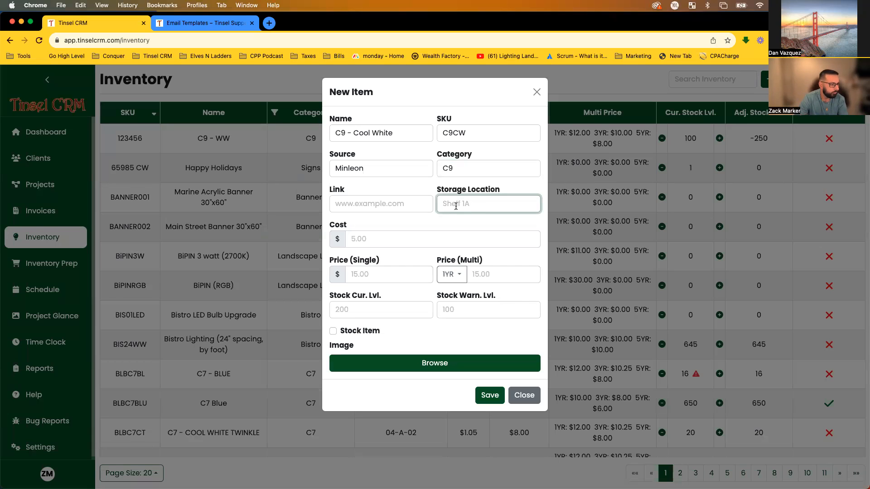
pyautogui.click(392, 239)
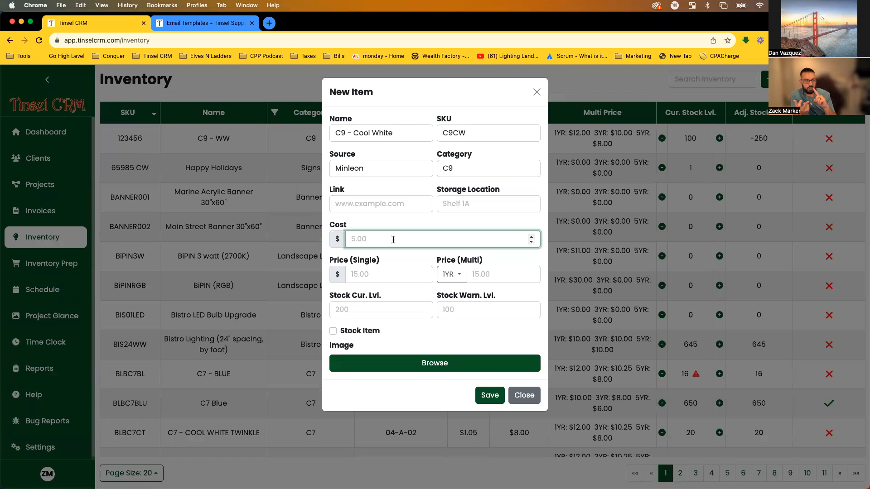
# Set the item's cost to 1.50 and its single price to 10.
pyautogui.write('1.50')
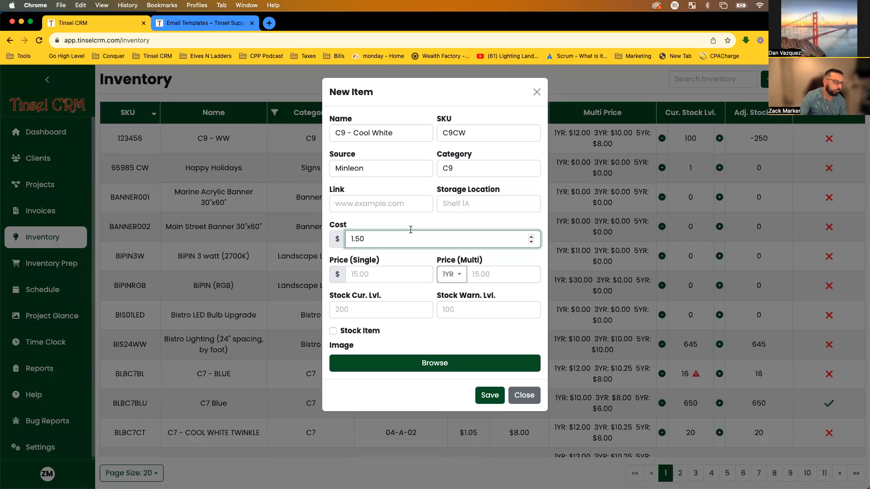
pyautogui.click(438, 226)
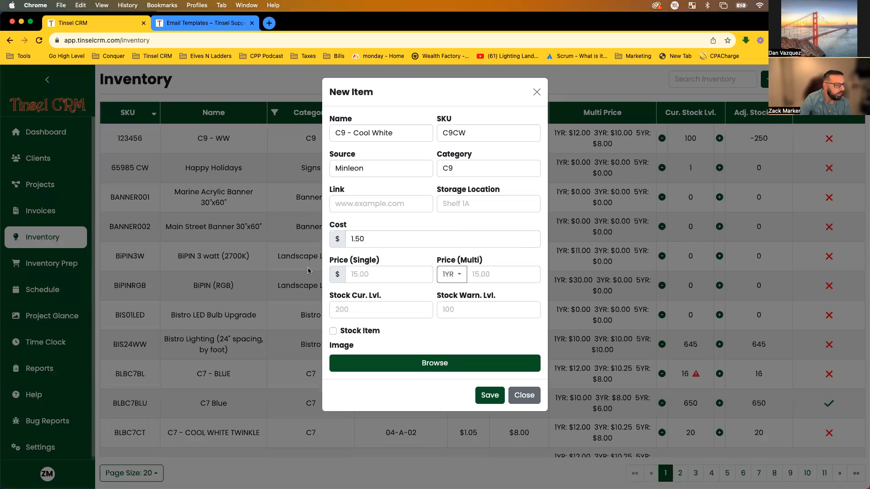
pyautogui.moveTo(381, 261); pyautogui.dragTo(349, 261)
pyautogui.click(383, 262)
pyautogui.click(357, 275)
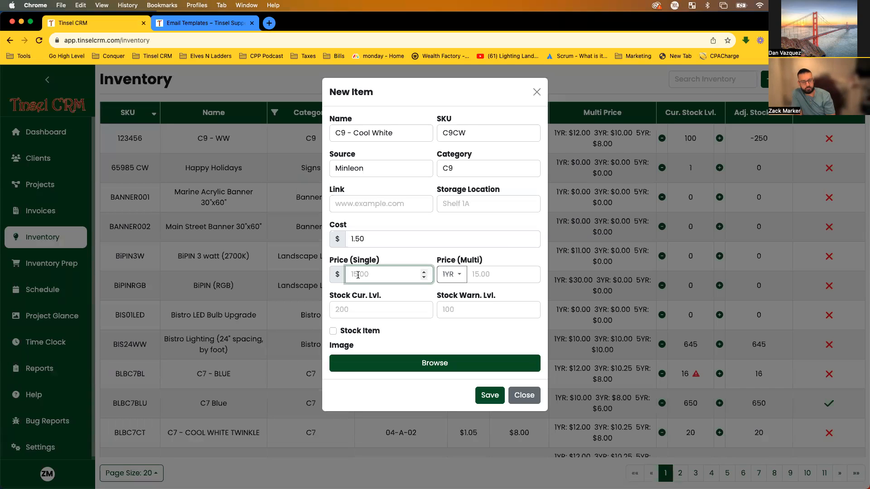
pyautogui.write('10')
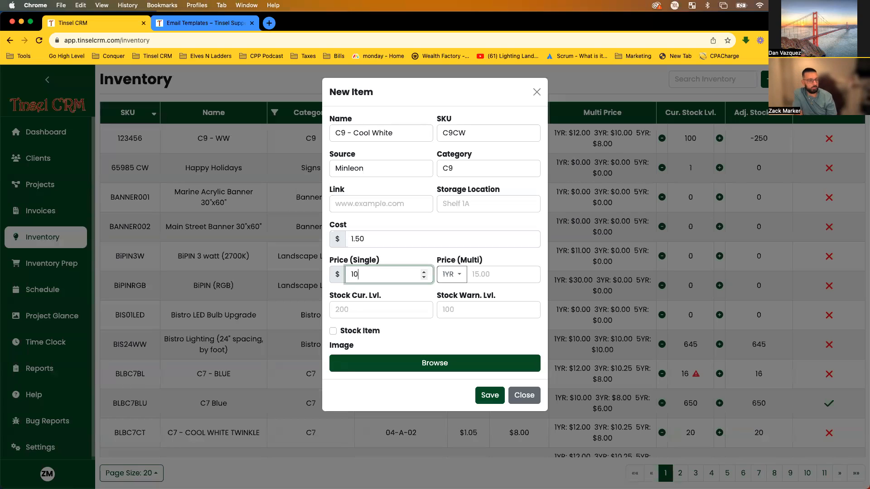
pyautogui.click(402, 256)
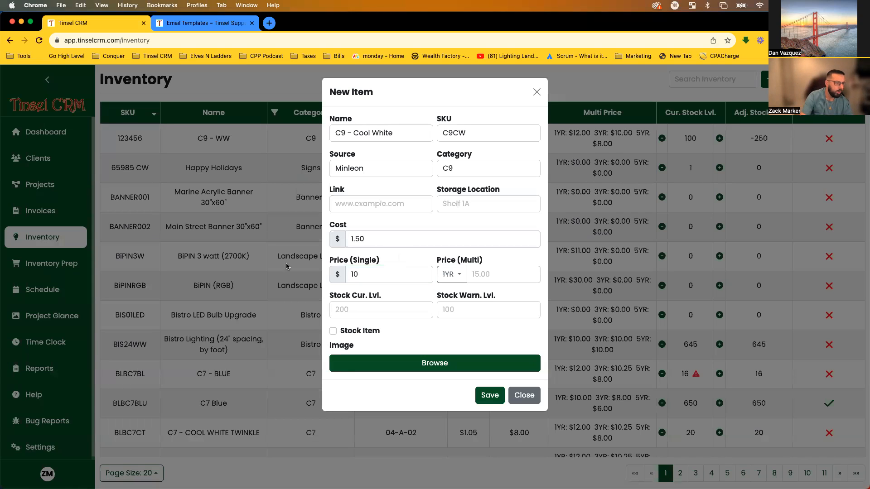
# Enter multi prices of $10 for the 5YR tier and $15 for 1YR.
pyautogui.click(462, 275)
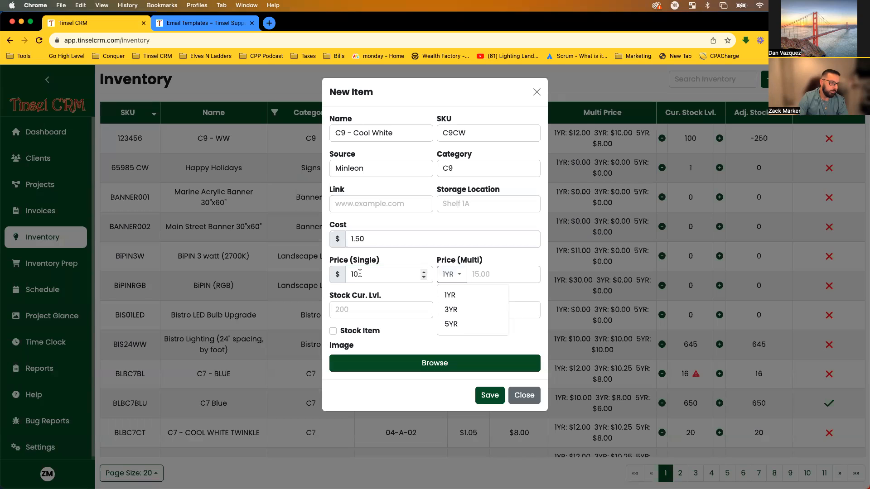
pyautogui.click(485, 324)
pyautogui.click(502, 278)
pyautogui.write('10')
pyautogui.click(500, 262)
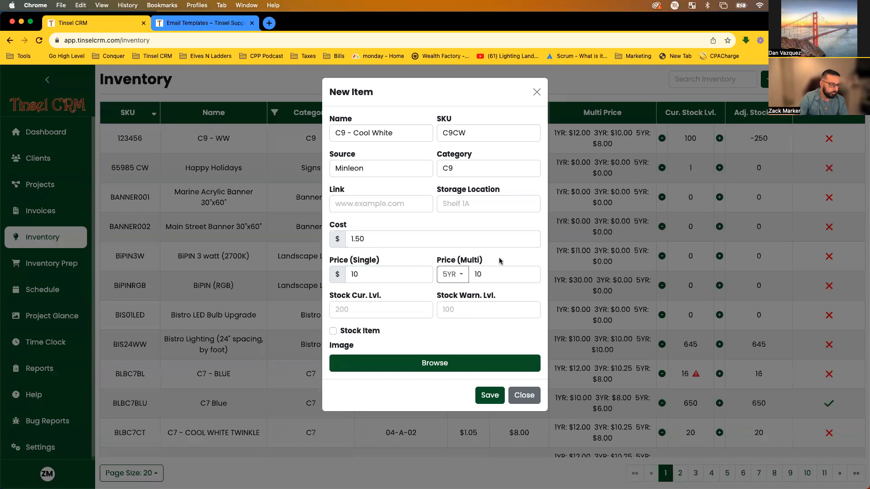
pyautogui.click(451, 275)
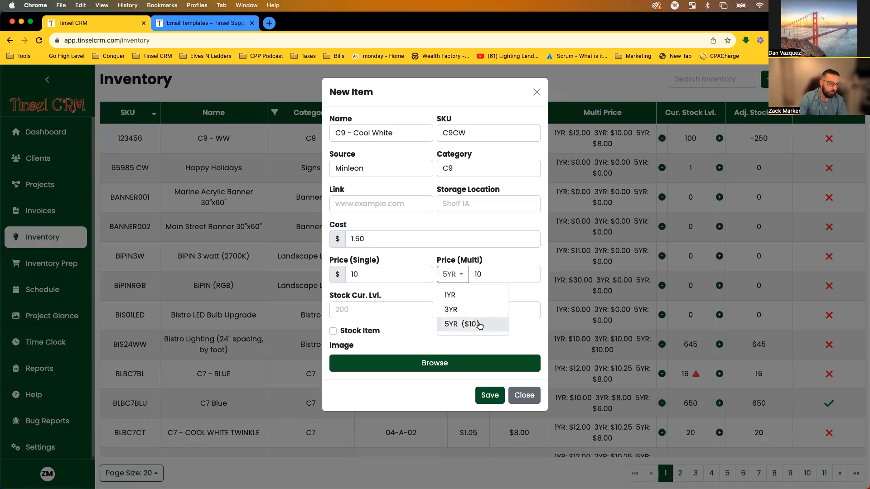
pyautogui.click(475, 297)
pyautogui.click(470, 275)
pyautogui.write('15')
# Add the $13 3YR multi price and review the stored tier prices.
pyautogui.click(452, 275)
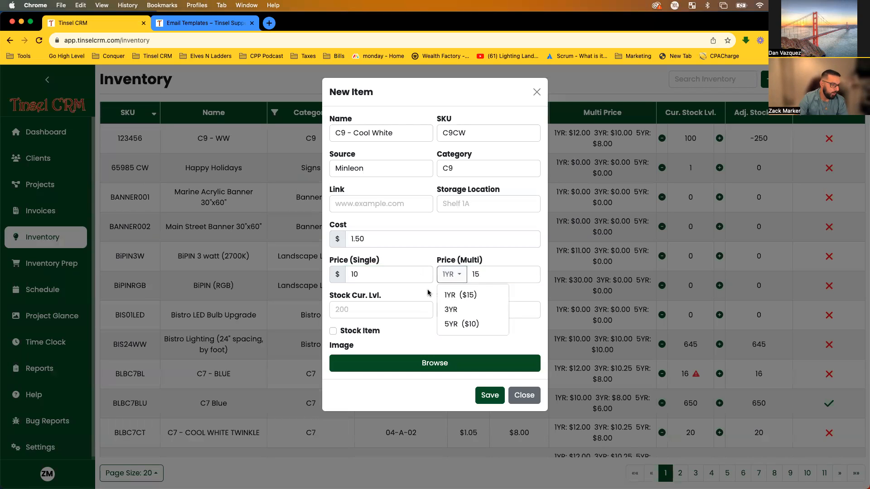
pyautogui.click(466, 313)
pyautogui.click(497, 278)
pyautogui.write('13')
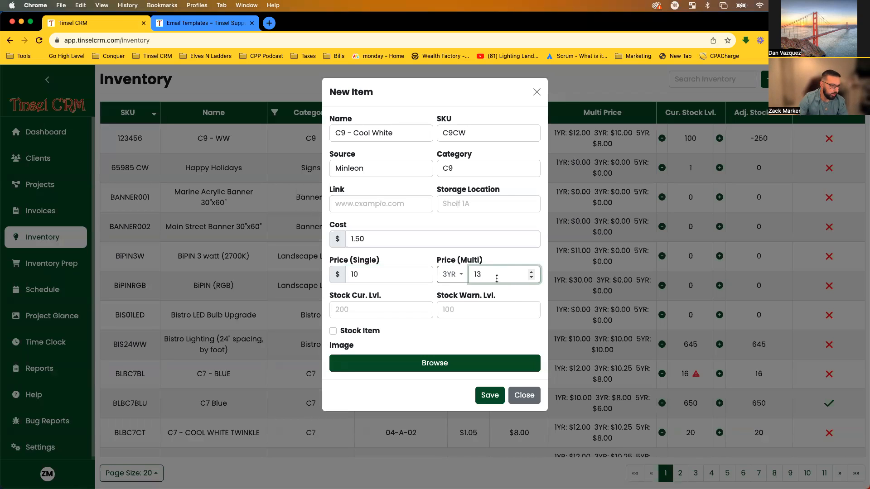
pyautogui.click(452, 275)
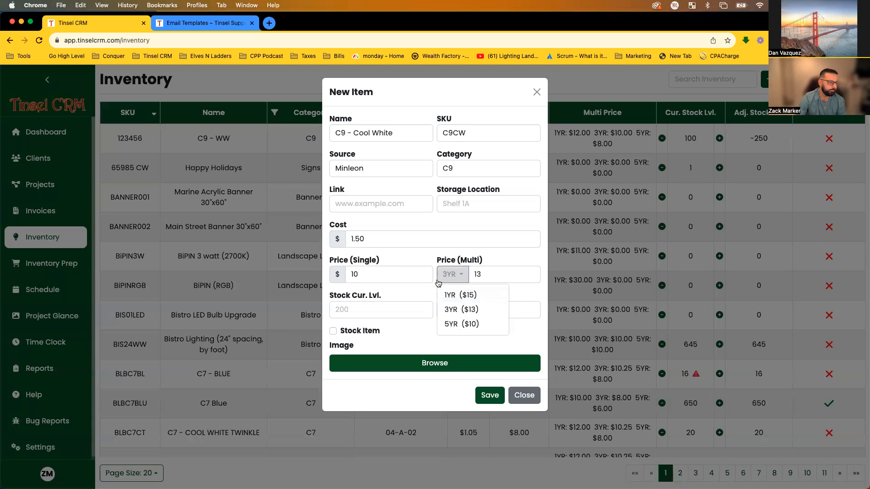
pyautogui.click(436, 245)
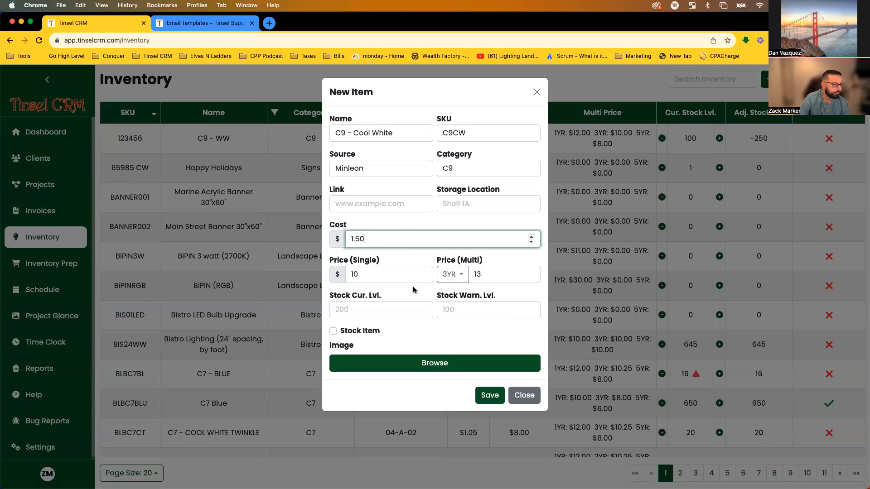
pyautogui.click(352, 310)
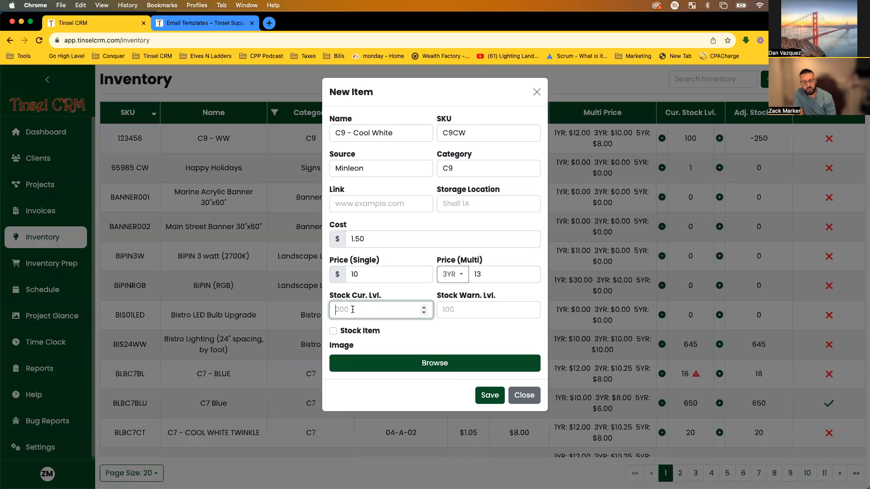
# Enter stock level 5000 and warning level 1000, tick Stock Item, then browse for an image.
pyautogui.write('5000')
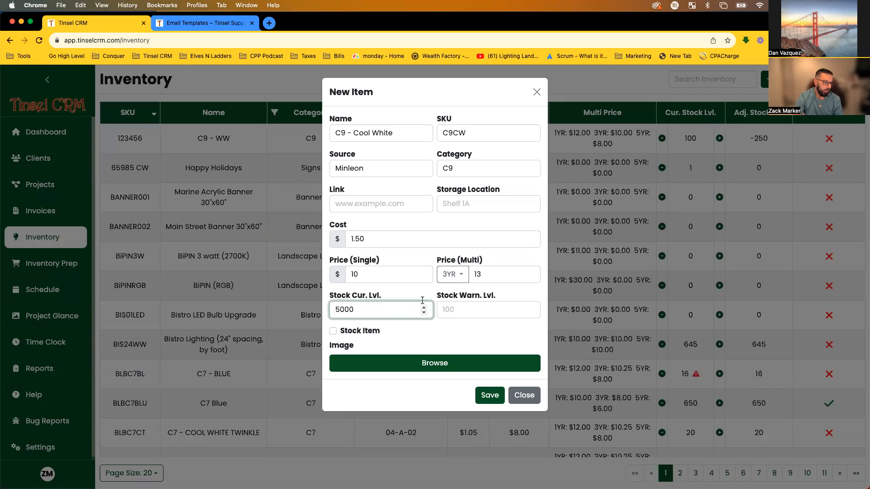
pyautogui.click(453, 308)
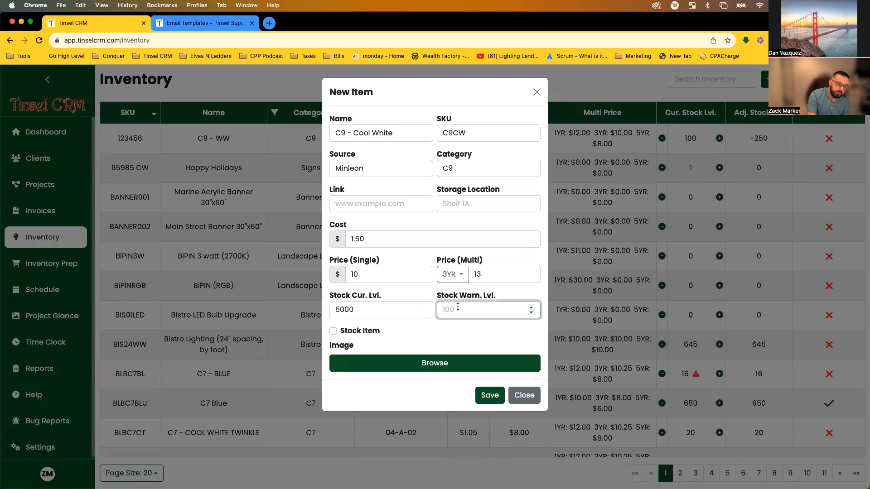
pyautogui.write('1000')
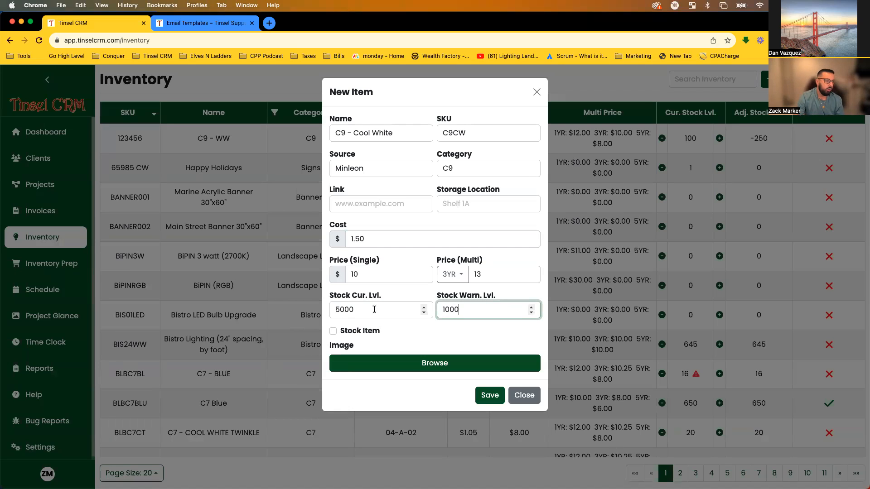
pyautogui.click(477, 333)
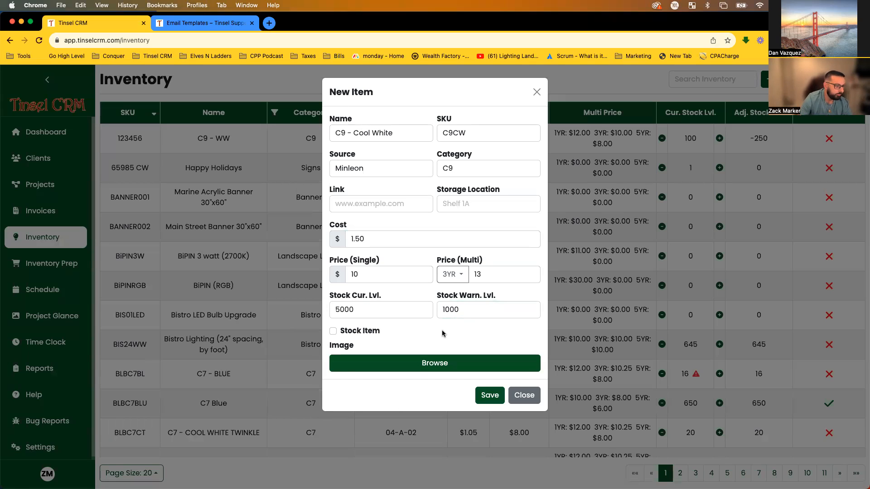
pyautogui.click(334, 332)
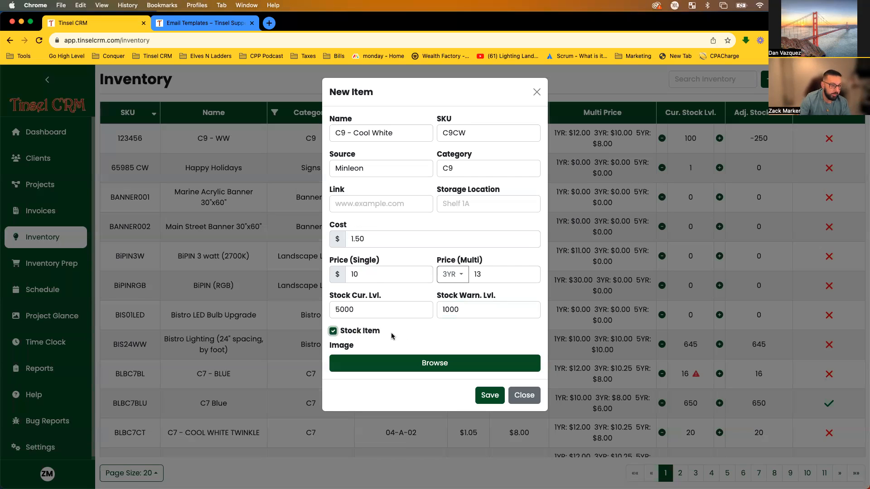
pyautogui.click(333, 332)
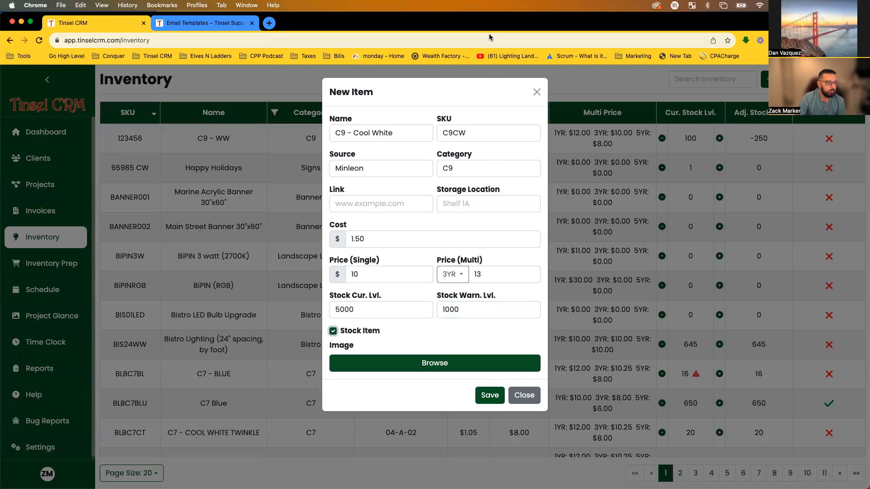
pyautogui.click(416, 364)
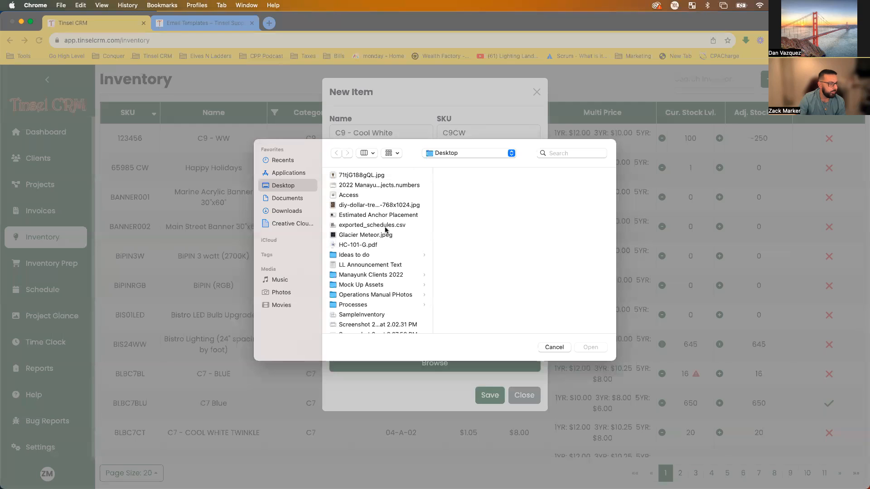
# Attach 71tjG188gQL.jpg as the item image and save the C9 - Cool White item.
pyautogui.click(367, 176)
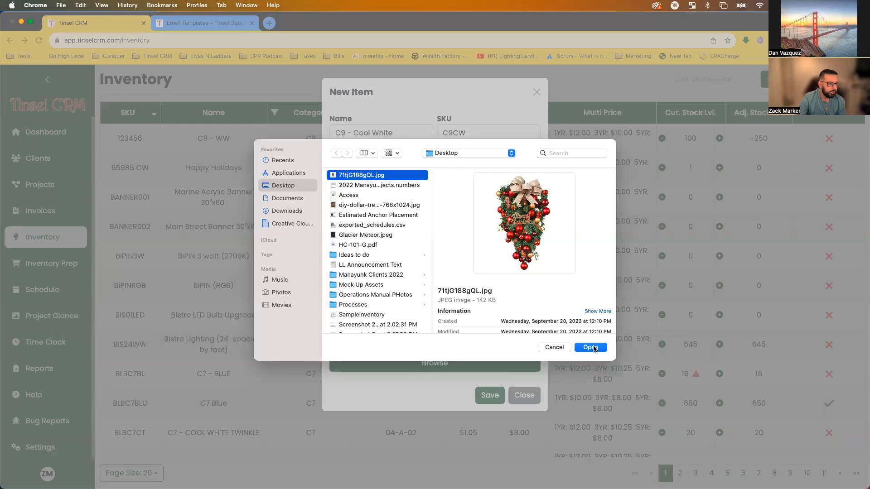
pyautogui.click(593, 348)
pyautogui.scroll(-5, 473, 326)
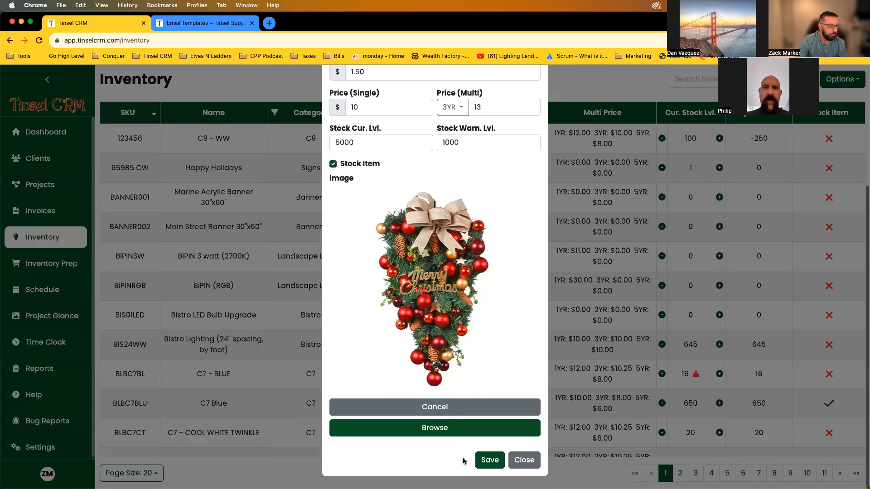
pyautogui.click(489, 461)
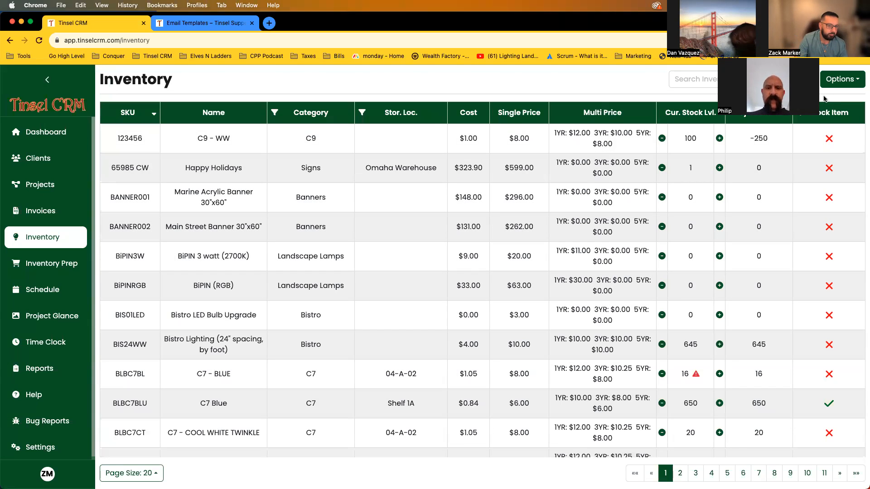
# Export the inventory to TinselInventoryExport--9-27-2023.csv and reveal it in Finder.
pyautogui.click(841, 80)
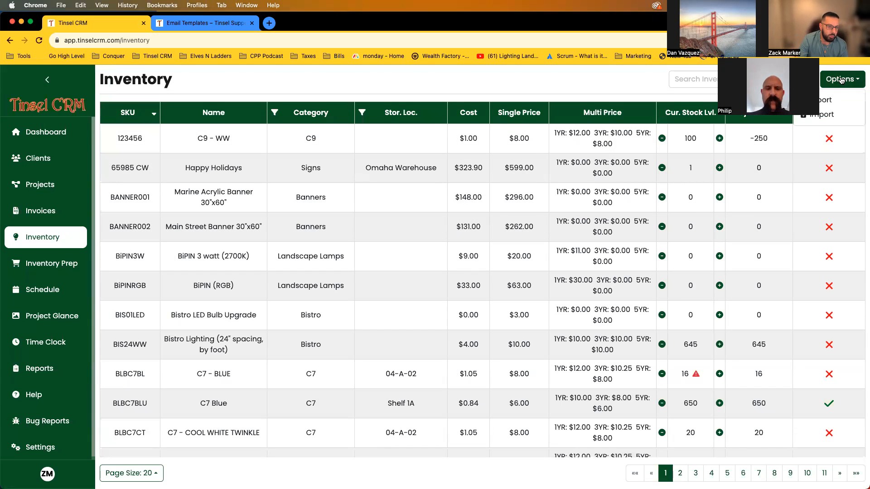
pyautogui.click(823, 100)
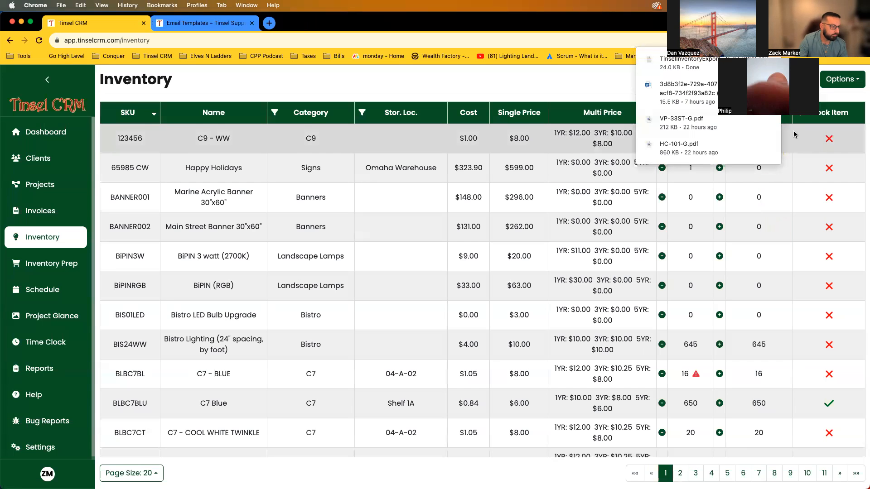
pyautogui.click(754, 63)
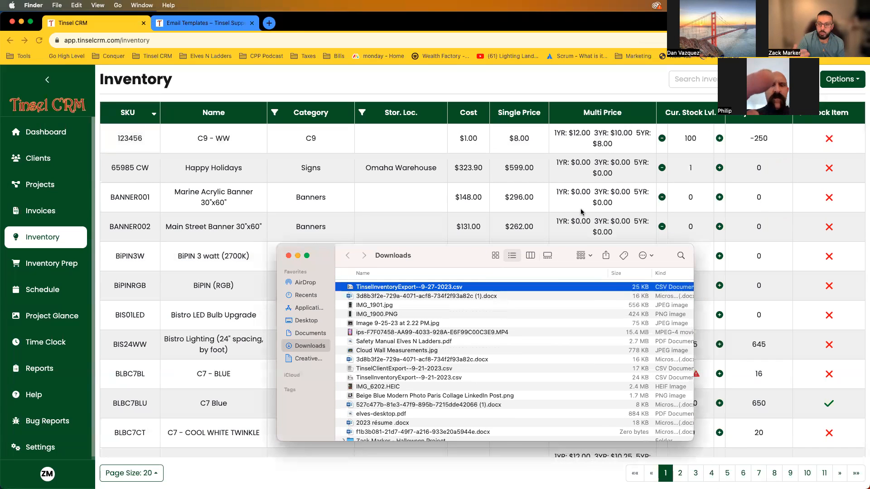
# Quick Look TinselInventoryExport--9-27-2023.csv, then open it in Numbers.
pyautogui.press('space')
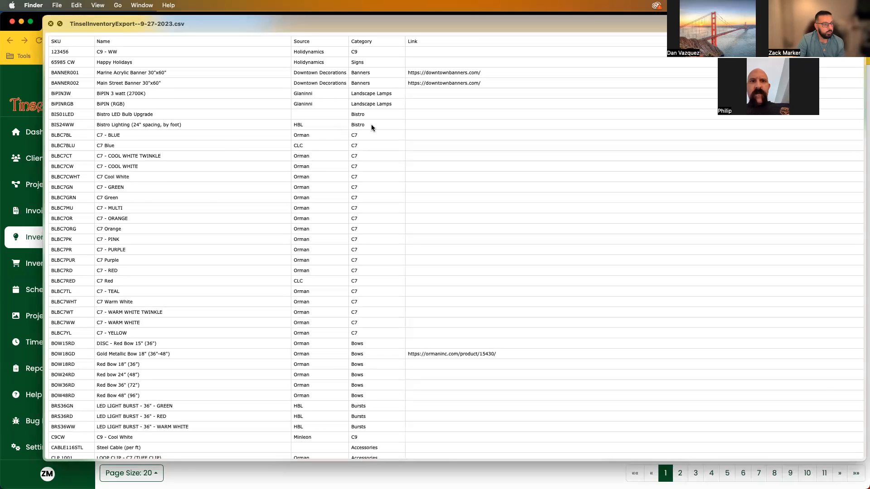
pyautogui.press('space')
pyautogui.scroll(10, 370, 286)
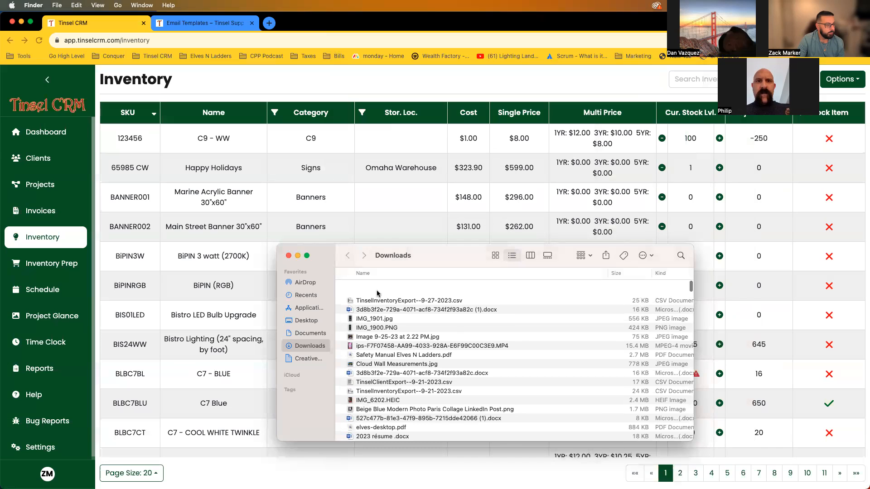
pyautogui.click(380, 288)
pyautogui.doubleClick(379, 290)
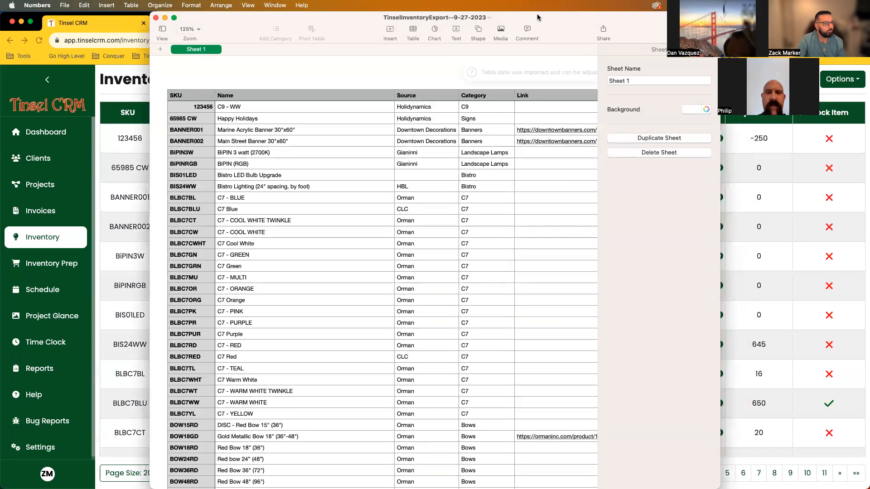
# Maximize the Numbers window and narrow the Link column.
pyautogui.doubleClick(537, 17)
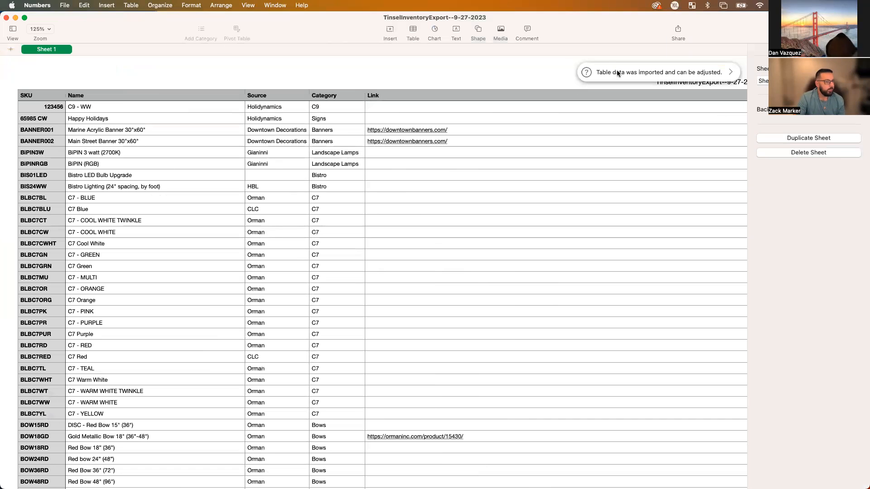
pyautogui.hscroll(4, 304, 136)
pyautogui.hscroll(-4, 302, 135)
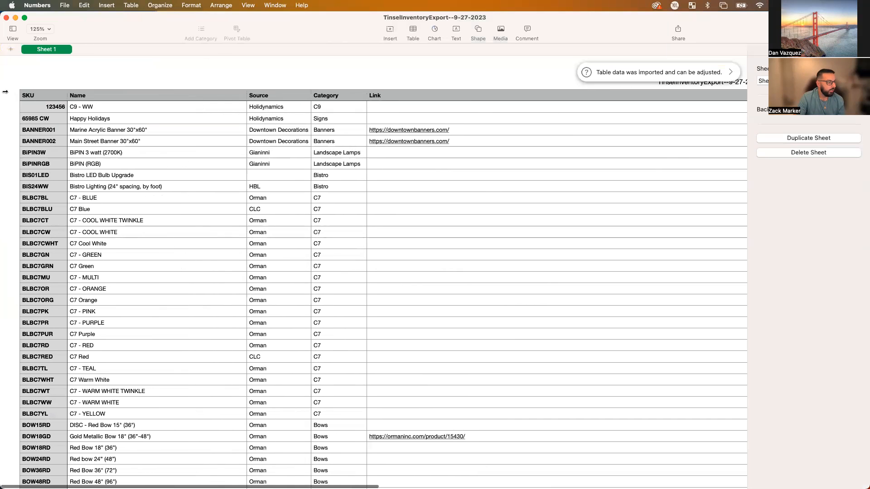
pyautogui.scroll(-1, 119, 187)
pyautogui.hscroll(2, 123, 199)
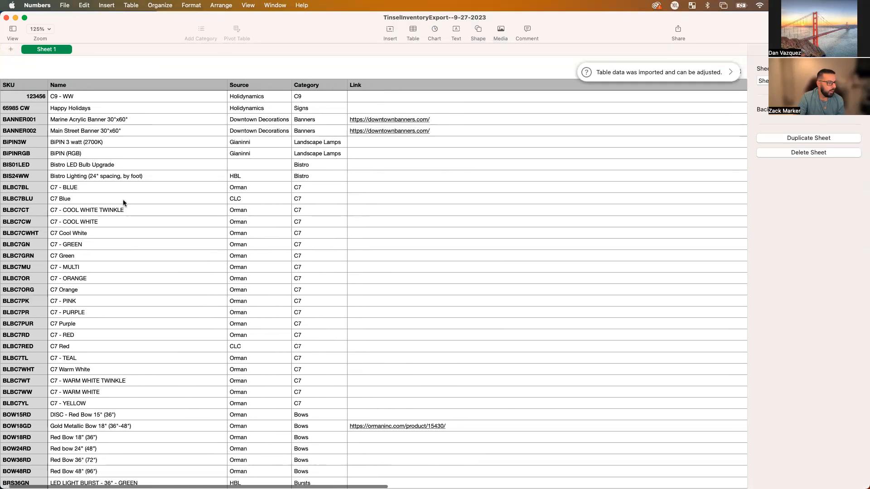
pyautogui.hscroll(15, 123, 199)
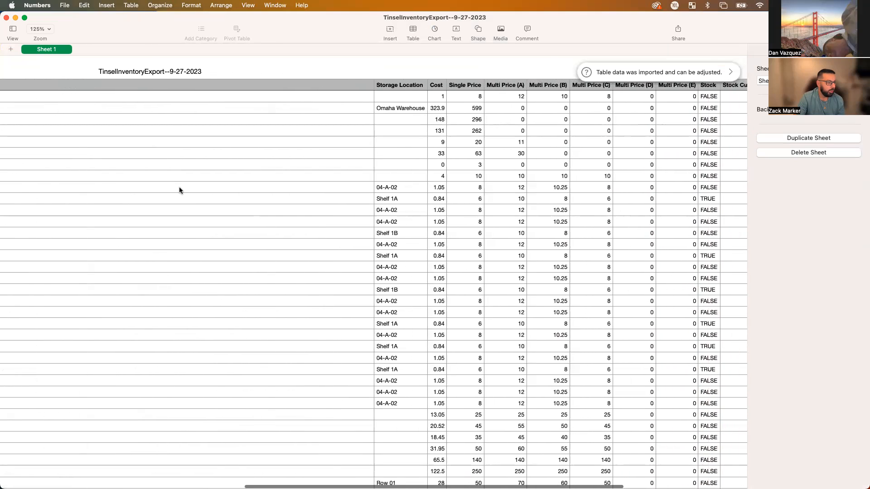
pyautogui.click(335, 107)
pyautogui.moveTo(374, 63); pyautogui.dragTo(48, 66)
pyautogui.hscroll(-6, 157, 130)
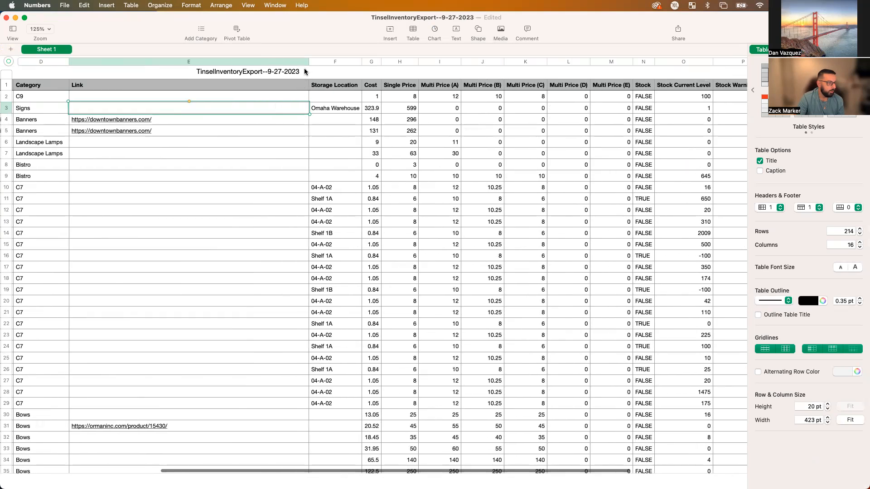
pyautogui.moveTo(309, 66); pyautogui.dragTo(172, 66)
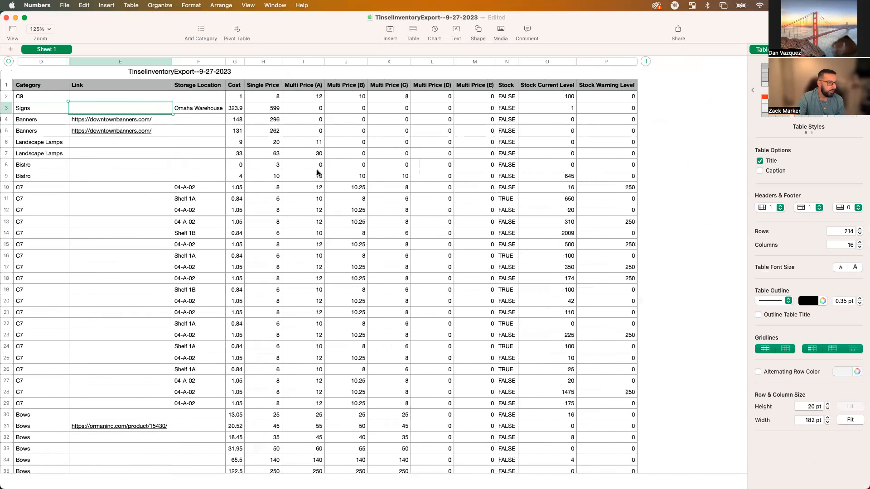
pyautogui.hscroll(-5, 318, 173)
# Inspect the C7 rows' source, category, location and cost cells, then minimize Numbers.
pyautogui.click(298, 295)
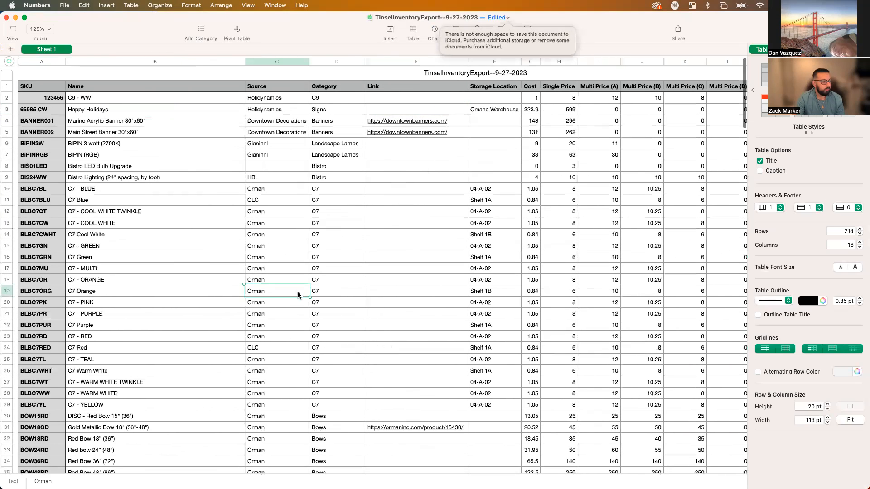
pyautogui.moveTo(95, 209); pyautogui.dragTo(85, 356)
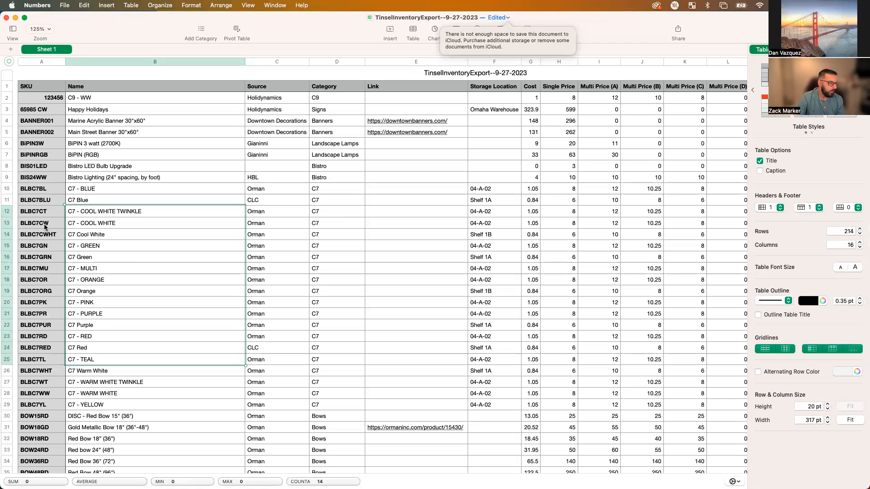
pyautogui.click(298, 226)
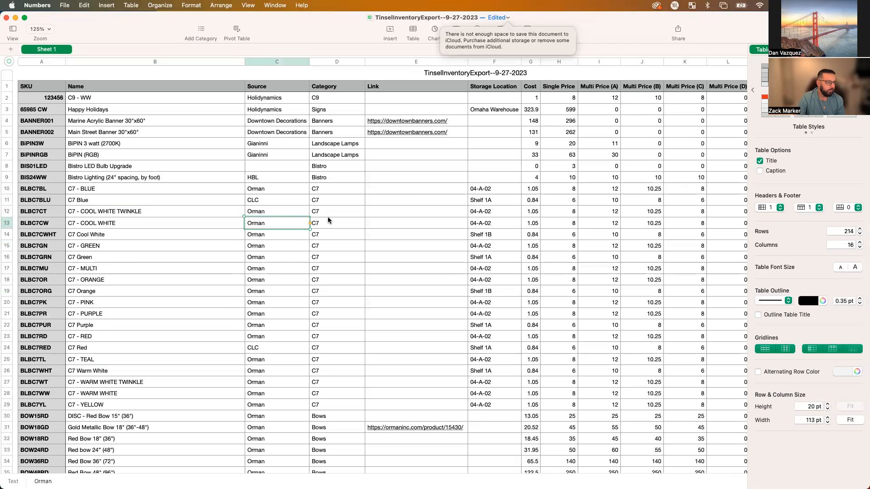
pyautogui.click(328, 219)
pyautogui.click(484, 216)
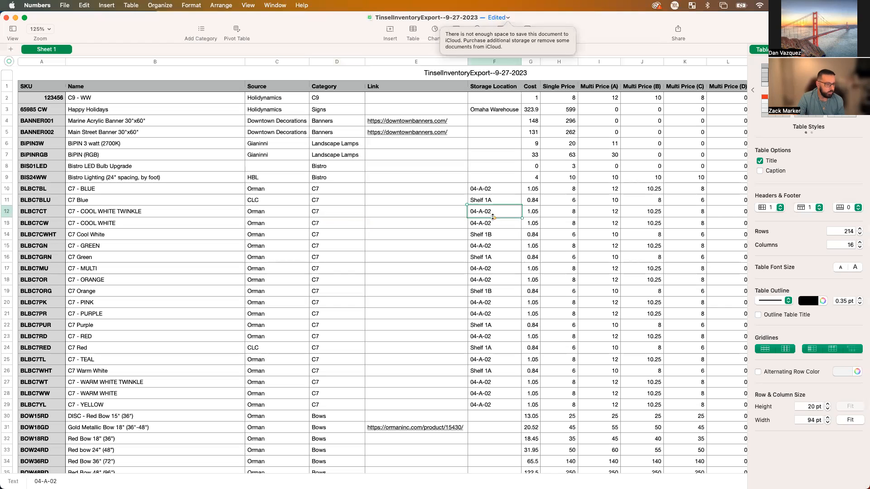
pyautogui.click(535, 211)
pyautogui.hscroll(10, 537, 212)
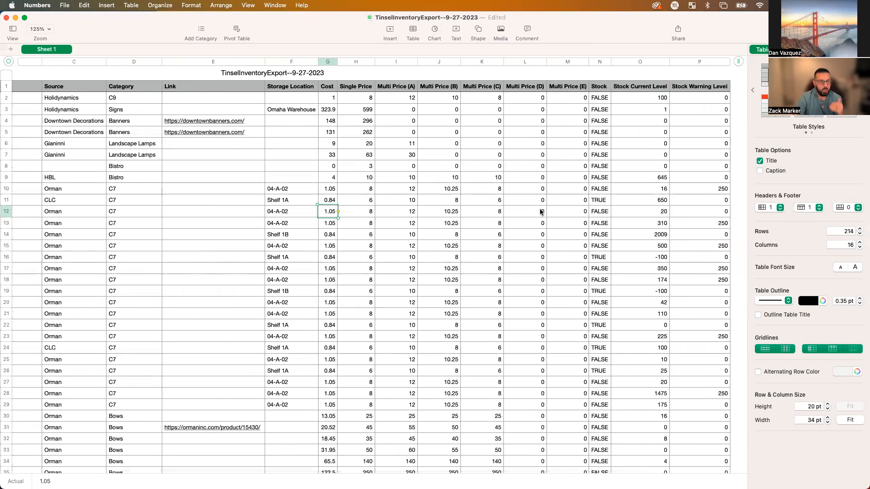
pyautogui.hscroll(-10, 184, 196)
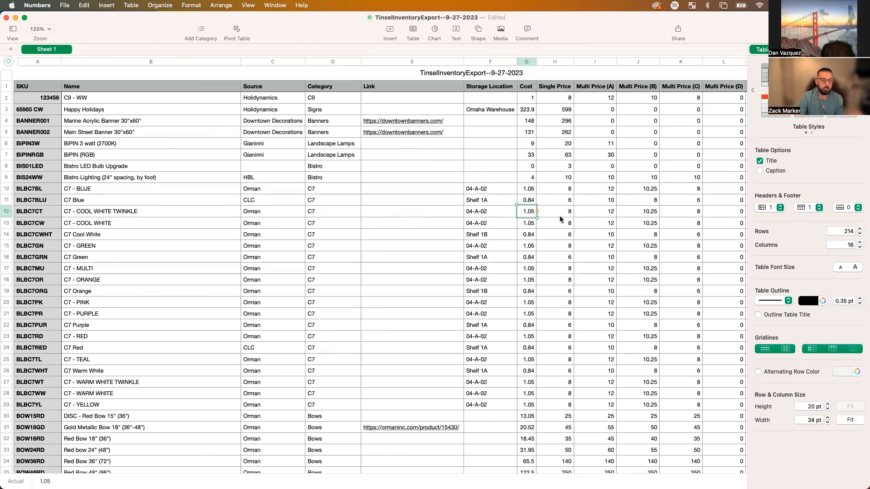
pyautogui.hscroll(-1, 396, 183)
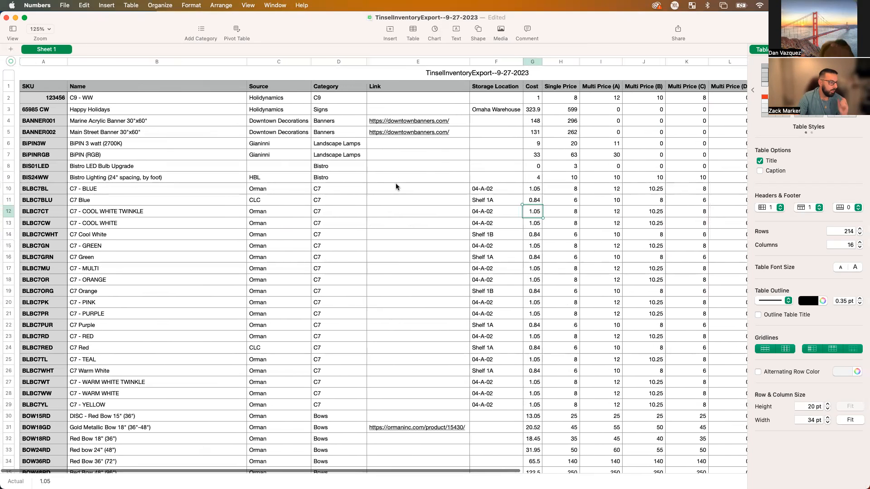
pyautogui.click(16, 18)
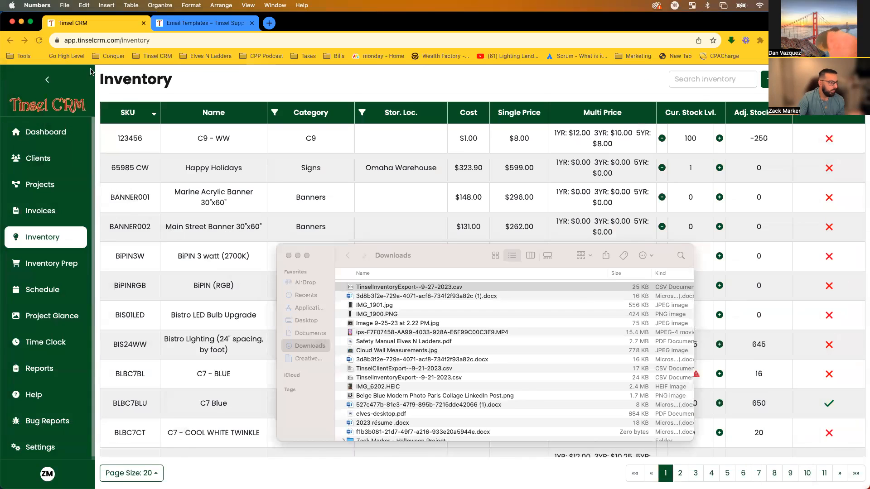
# Open SampleInventory.csv from the bare desktop in Numbers, maximized.
pyautogui.hotkey('ctrl', 'Right')
pyautogui.moveTo(795, 302); pyautogui.dragTo(573, 209)
pyautogui.click(519, 202)
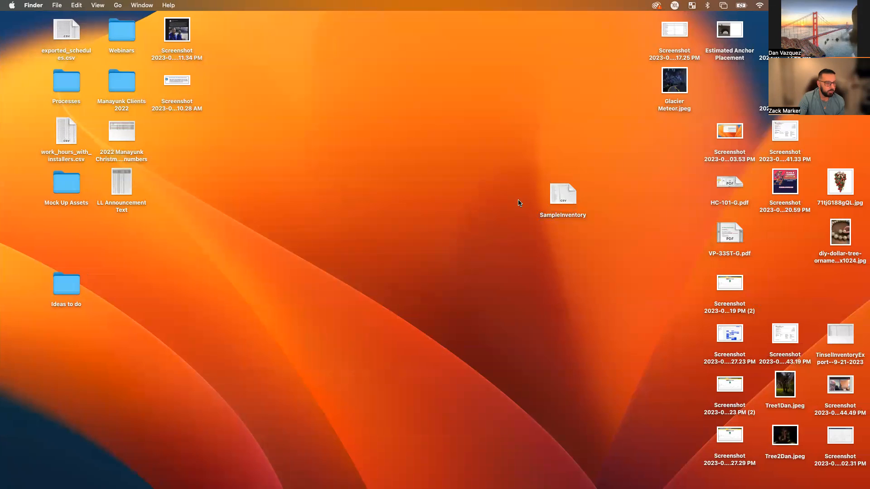
pyautogui.doubleClick(557, 197)
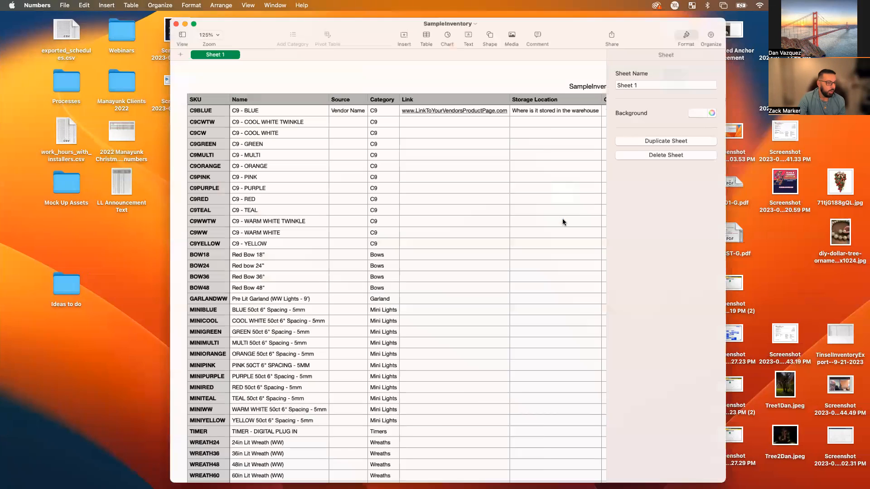
pyautogui.doubleClick(575, 21)
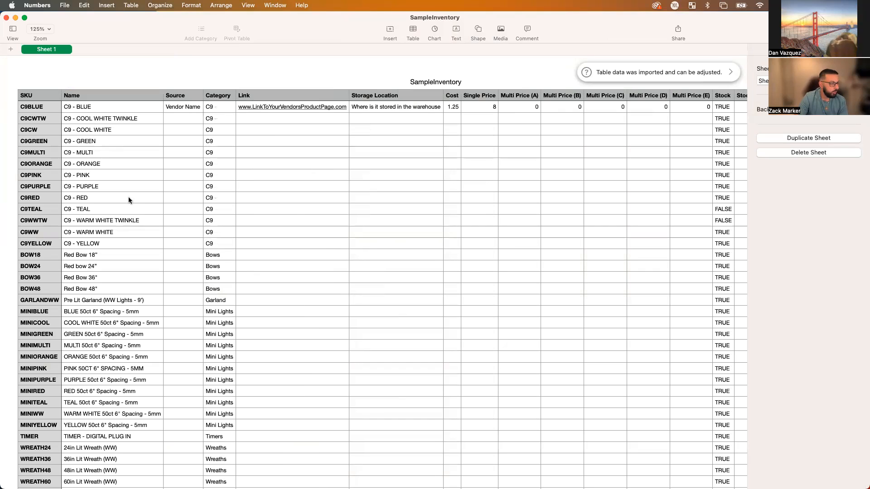
# Review the product names: C9, Red Bow, garland, yellow mini light, digital timer and wreath rows.
pyautogui.moveTo(104, 109); pyautogui.dragTo(101, 223)
pyautogui.moveTo(102, 254); pyautogui.dragTo(98, 289)
pyautogui.scroll(-5, 98, 290)
pyautogui.click(125, 211)
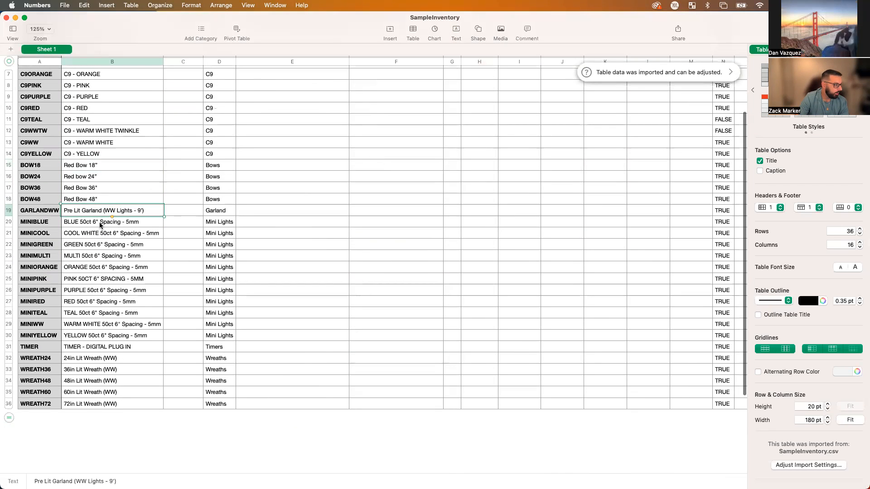
pyautogui.moveTo(93, 222); pyautogui.dragTo(98, 338)
pyautogui.click(99, 337)
pyautogui.click(106, 350)
pyautogui.moveTo(139, 358); pyautogui.dragTo(132, 404)
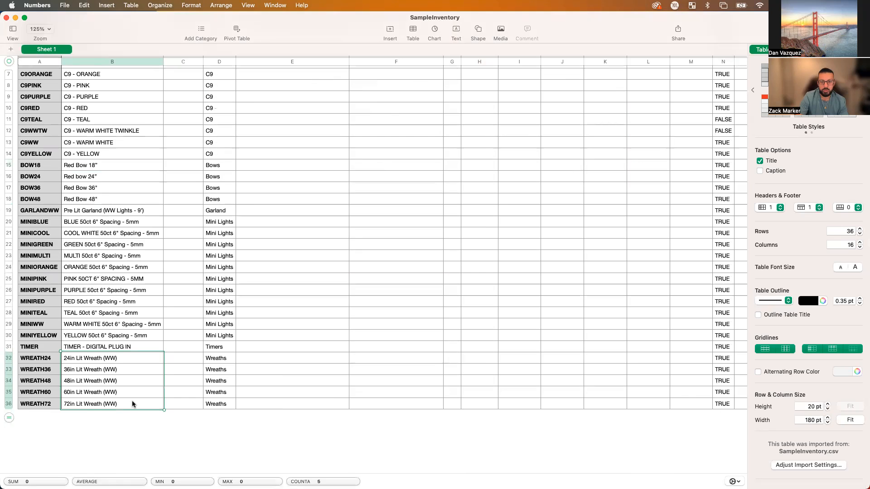
pyautogui.scroll(5, 133, 403)
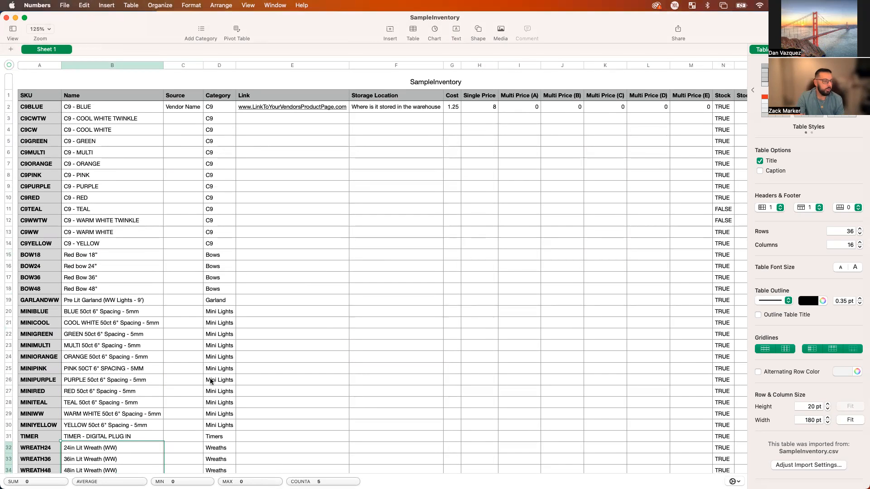
# Check the empty Source, Link, price and Stock Current Level cells, then close the sheet.
pyautogui.moveTo(181, 129); pyautogui.dragTo(192, 362)
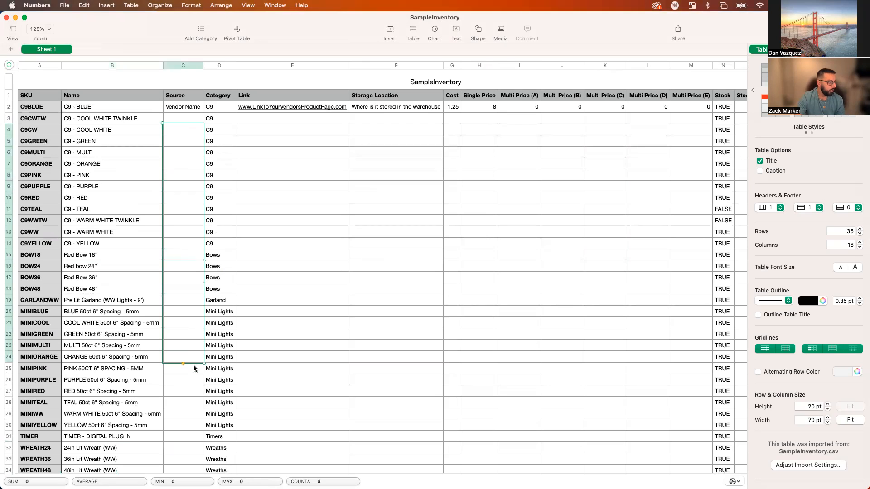
pyautogui.moveTo(308, 118); pyautogui.dragTo(306, 243)
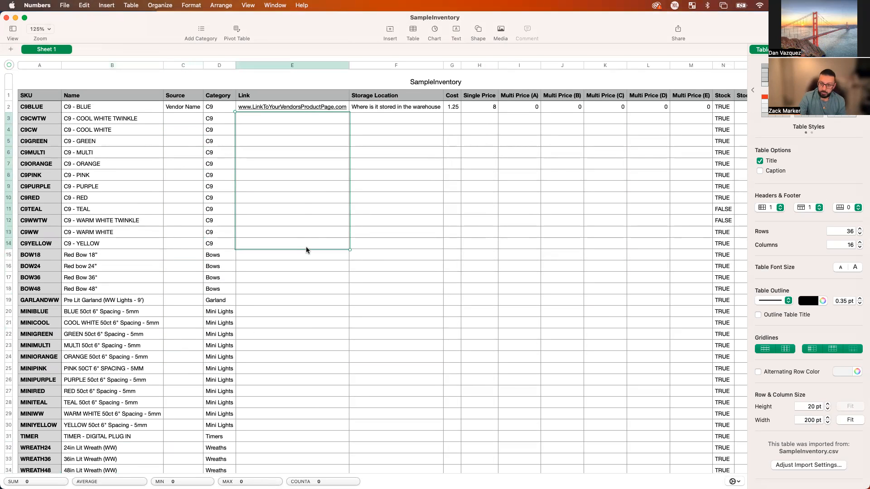
pyautogui.moveTo(452, 132); pyautogui.dragTo(648, 395)
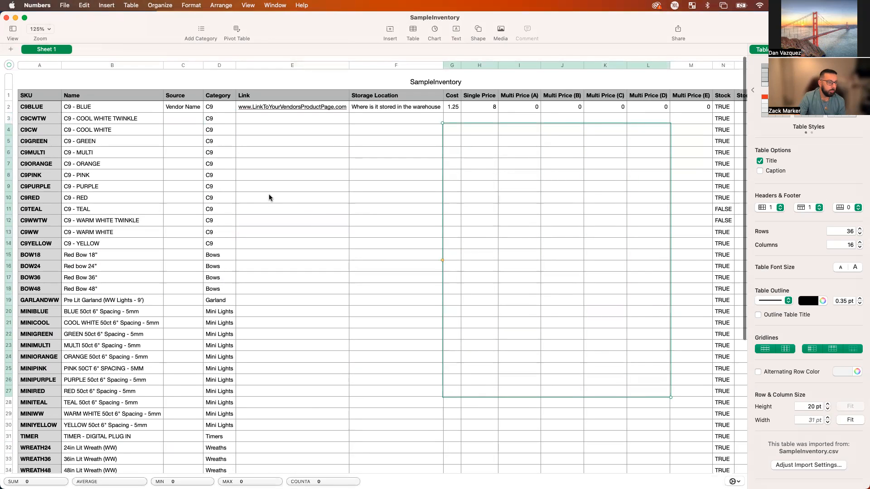
pyautogui.hscroll(10, 272, 181)
pyautogui.click(558, 129)
pyautogui.moveTo(558, 129); pyautogui.dragTo(558, 341)
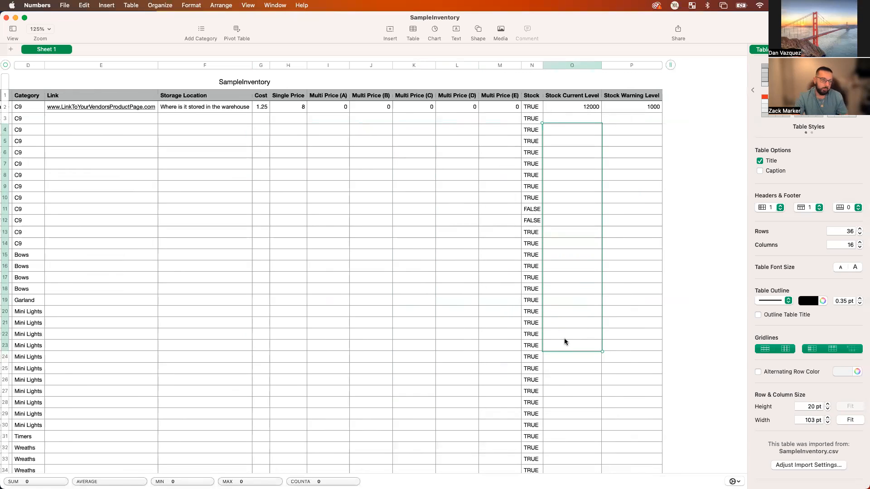
pyautogui.hscroll(-10, 543, 345)
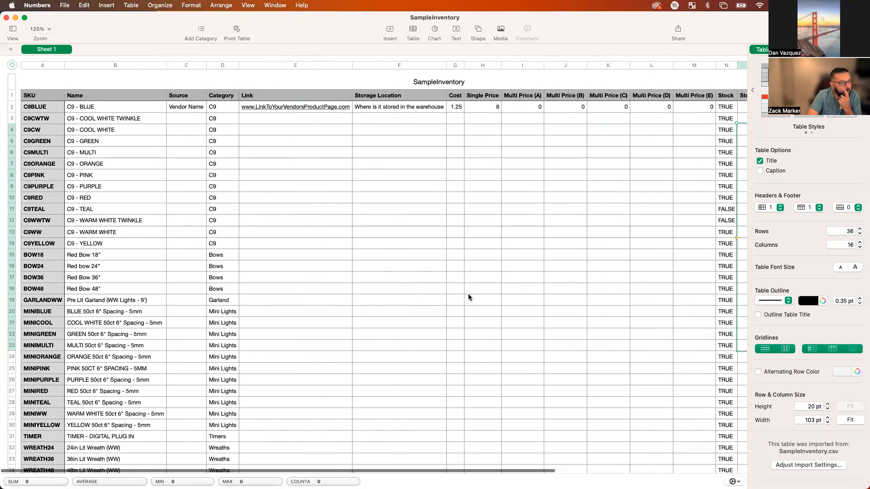
pyautogui.click(6, 17)
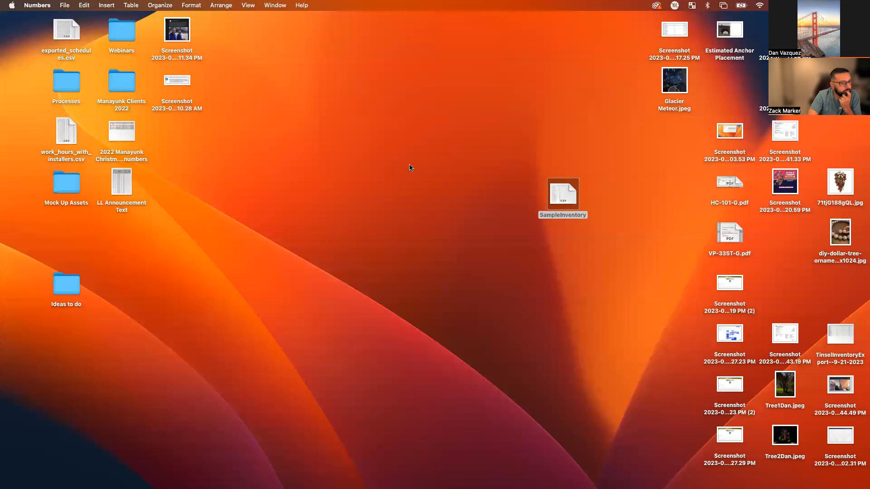
# Close the Downloads window and bring the Tinsel CRM browser back to the front.
pyautogui.hotkey('ctrl', 'Left')
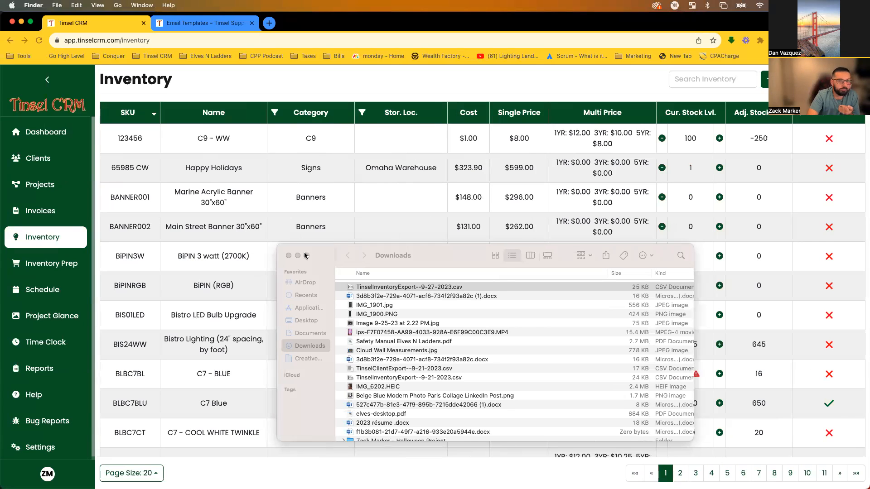
pyautogui.click(289, 255)
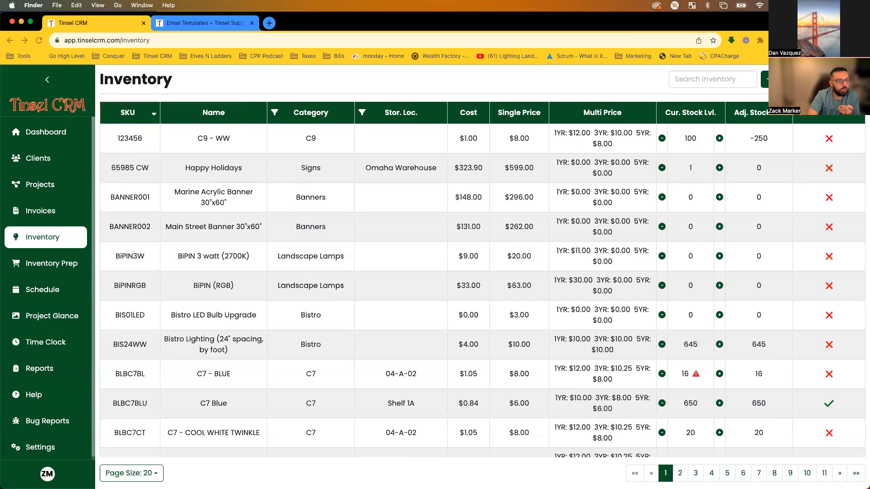
pyautogui.press('super+Tab')
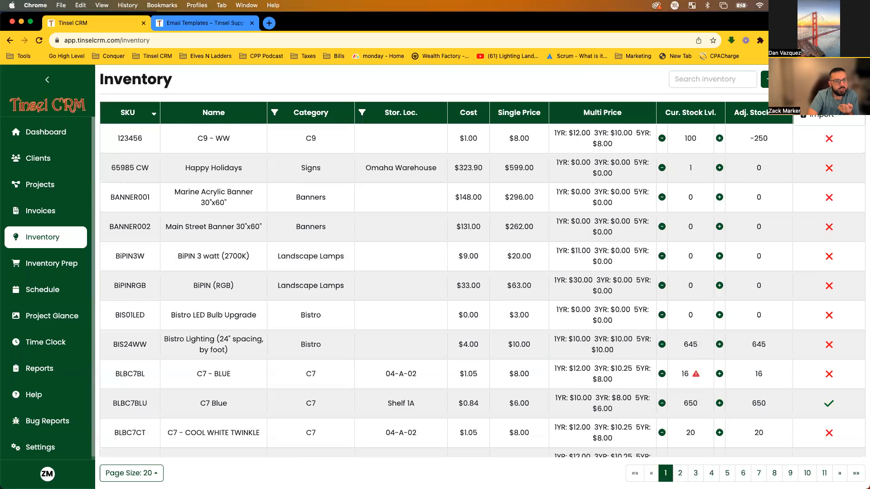
# Start an inventory import, select exported_schedules.csv, and dismiss the file picker.
pyautogui.click(824, 116)
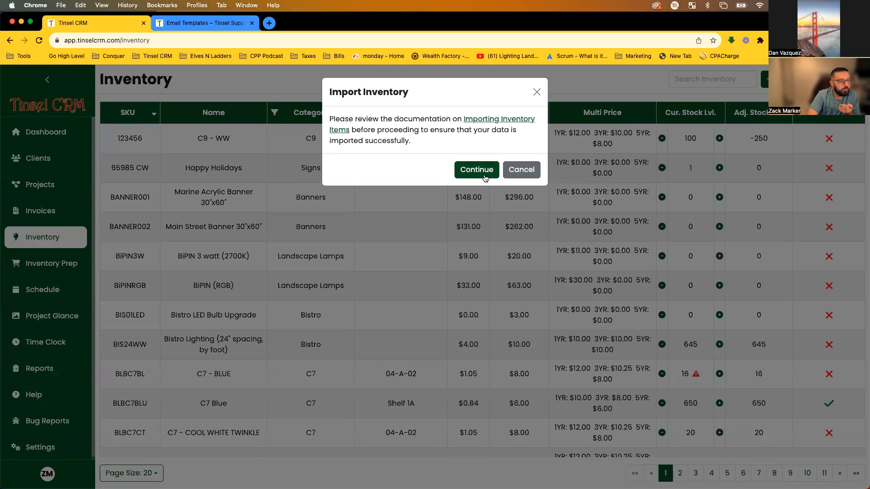
pyautogui.click(476, 161)
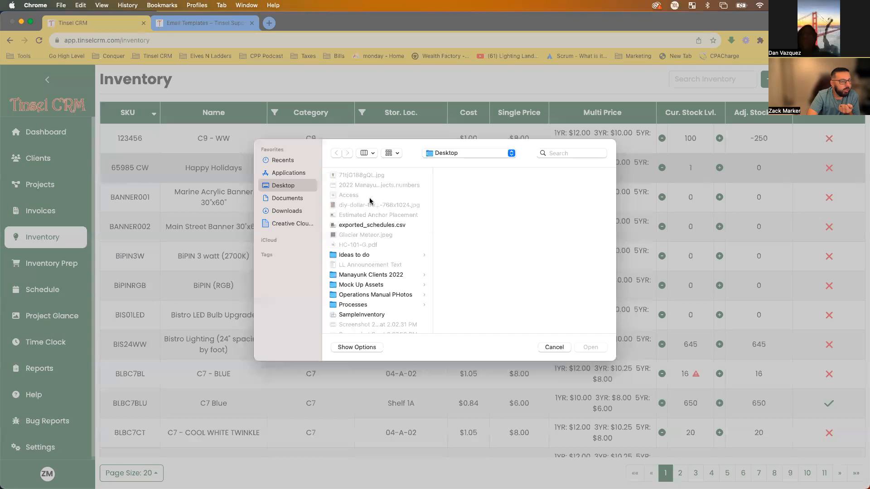
pyautogui.click(356, 226)
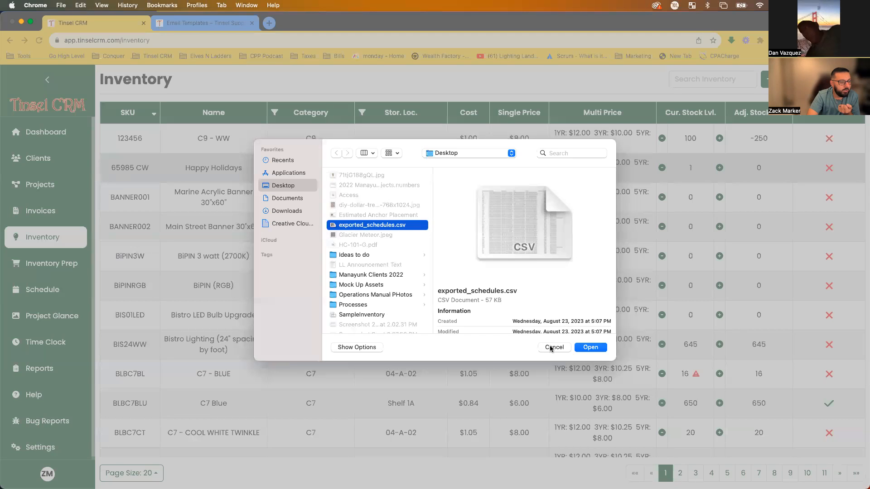
pyautogui.press('Return')
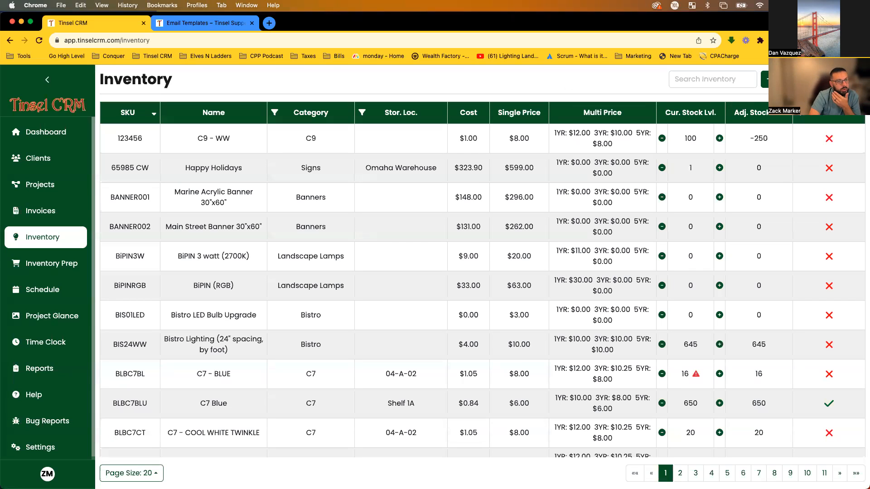
# Open and skim the Importing Inventory Items help article and its column list.
pyautogui.click(820, 116)
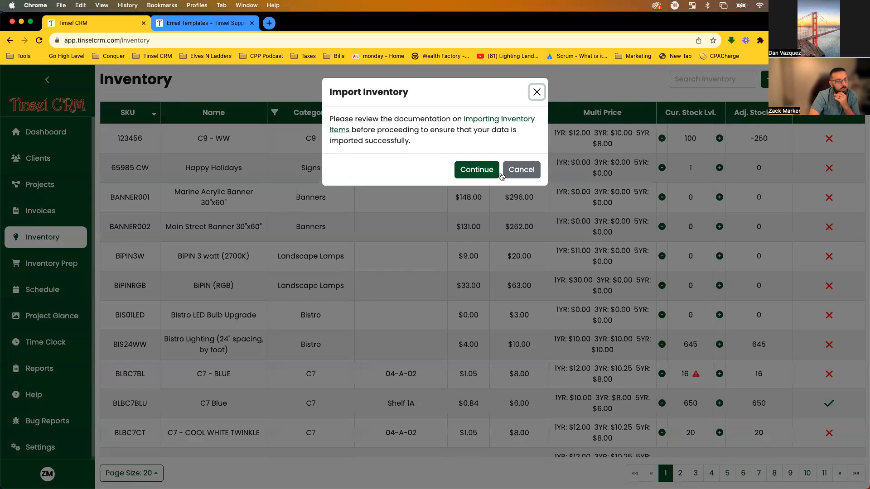
pyautogui.click(483, 124)
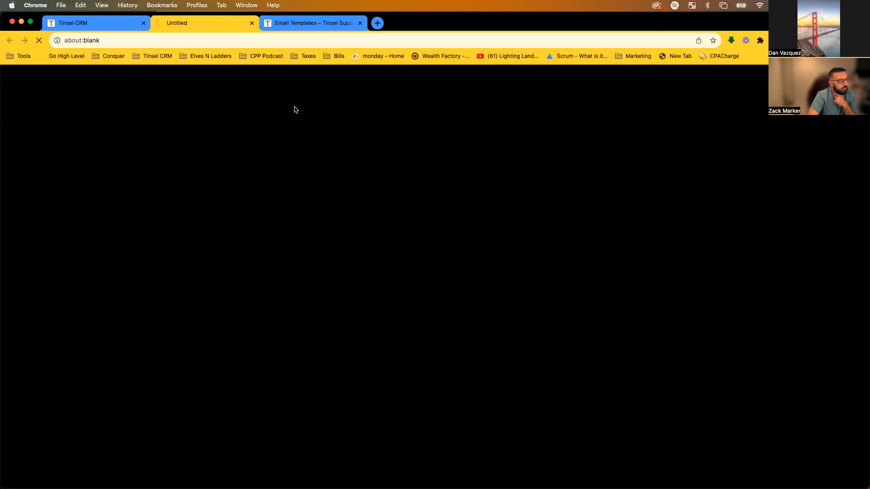
pyautogui.scroll(-3, 435, 226)
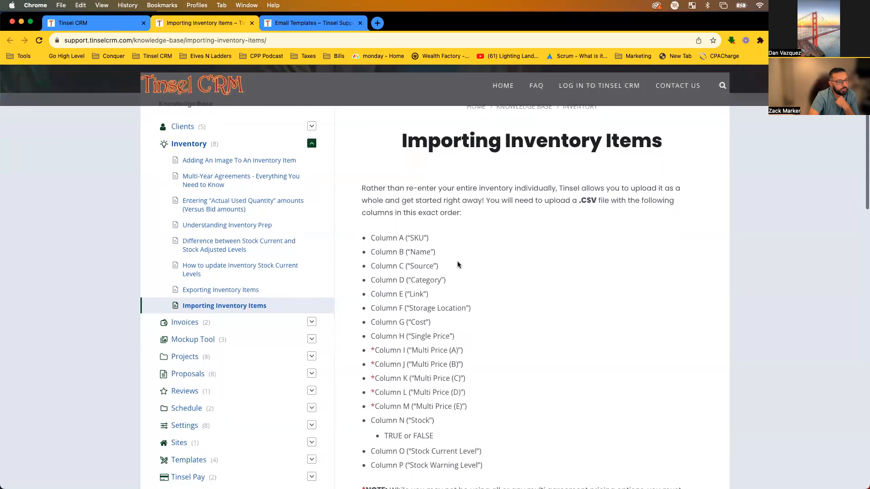
pyautogui.moveTo(376, 230); pyautogui.dragTo(421, 406)
pyautogui.scroll(-5, 435, 385)
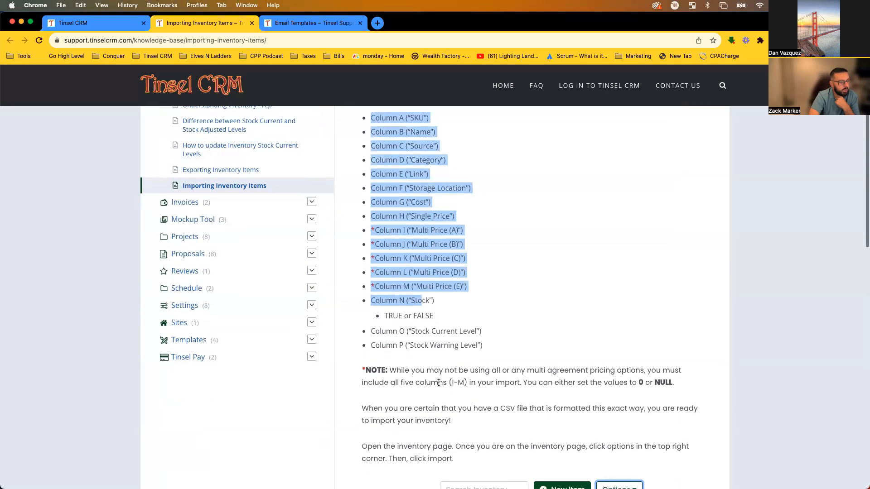
pyautogui.click(522, 361)
pyautogui.scroll(5, 482, 313)
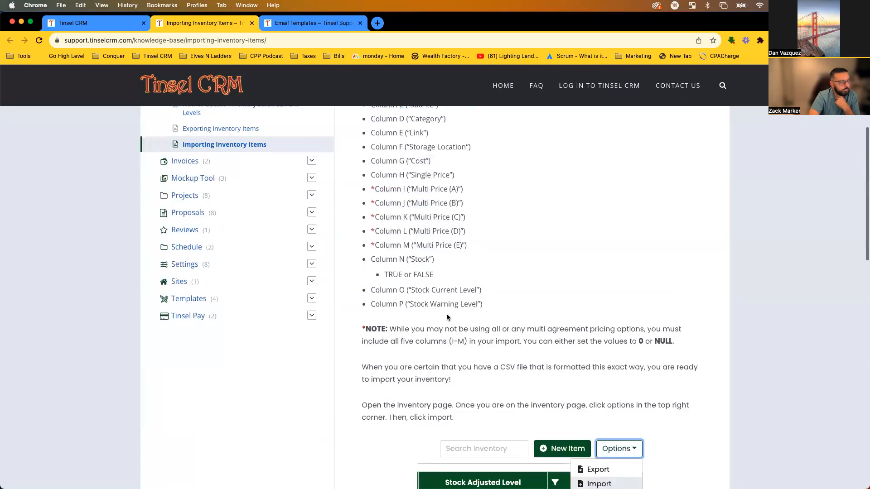
# Close the help tab, dismiss the Import Inventory dialog, and go to Clients.
pyautogui.click(252, 23)
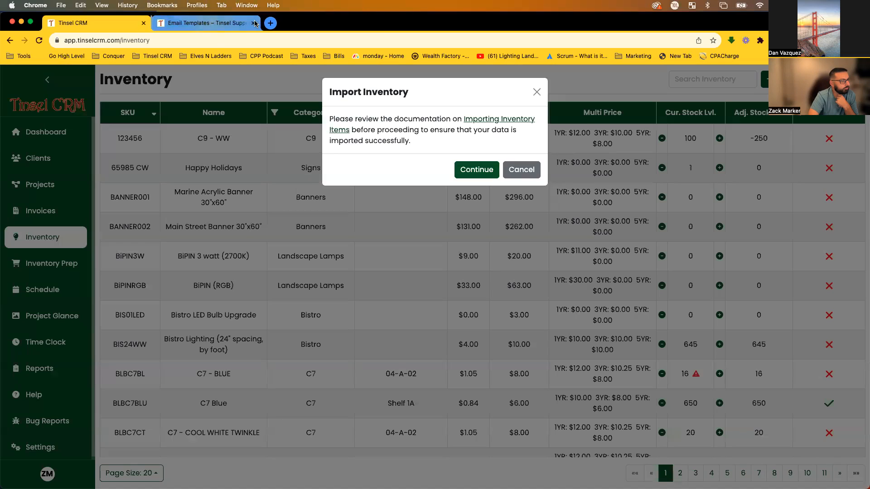
pyautogui.click(238, 124)
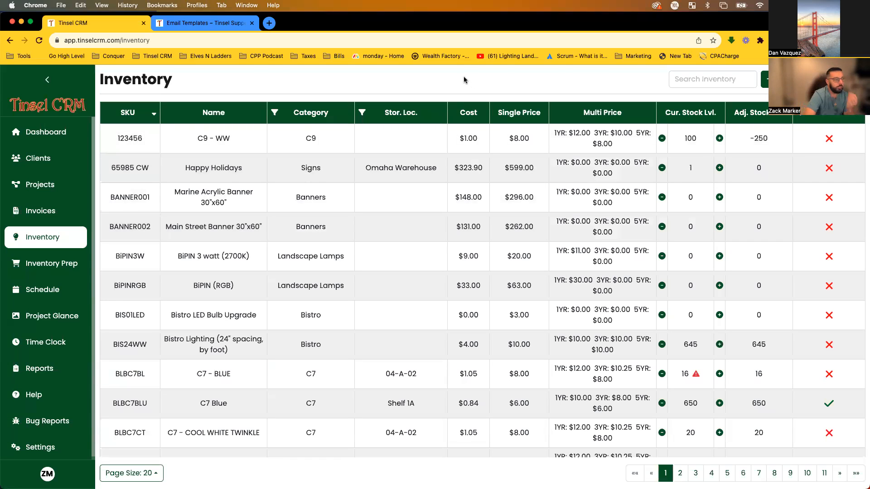
pyautogui.click(40, 154)
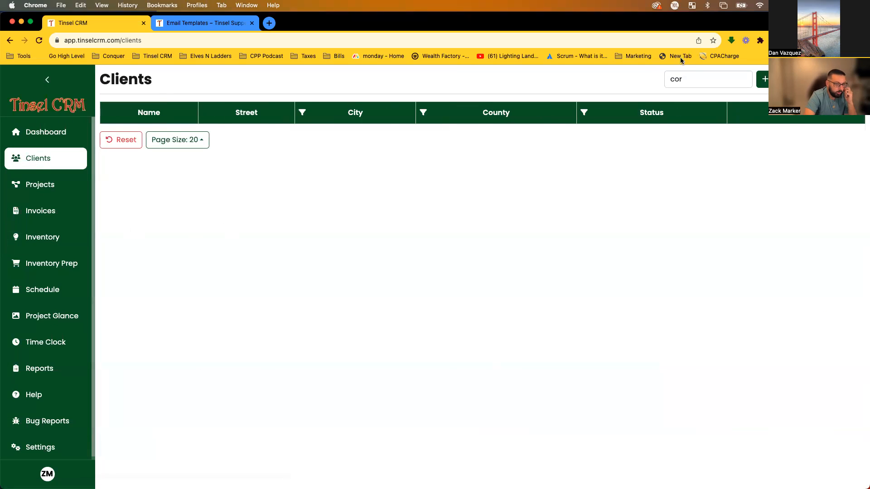
# Clear the client search and start a new client with the client's full name and Lead Type Facebook.
pyautogui.click(742, 80)
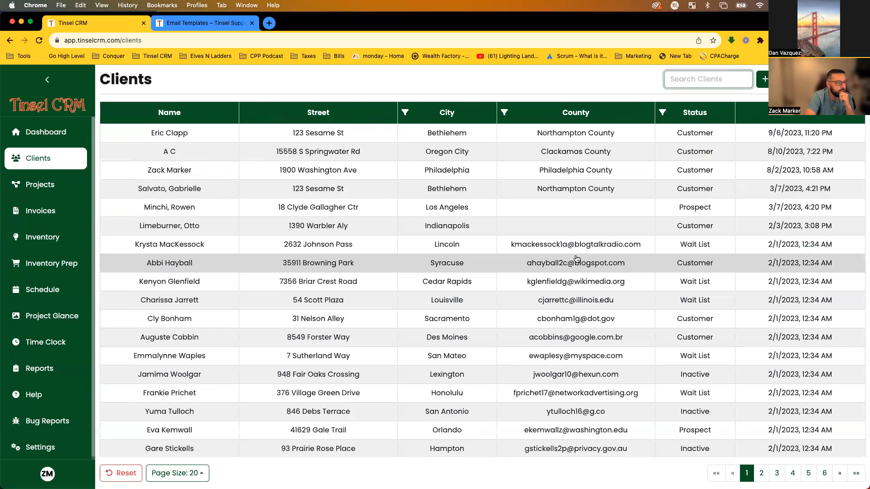
pyautogui.click(759, 80)
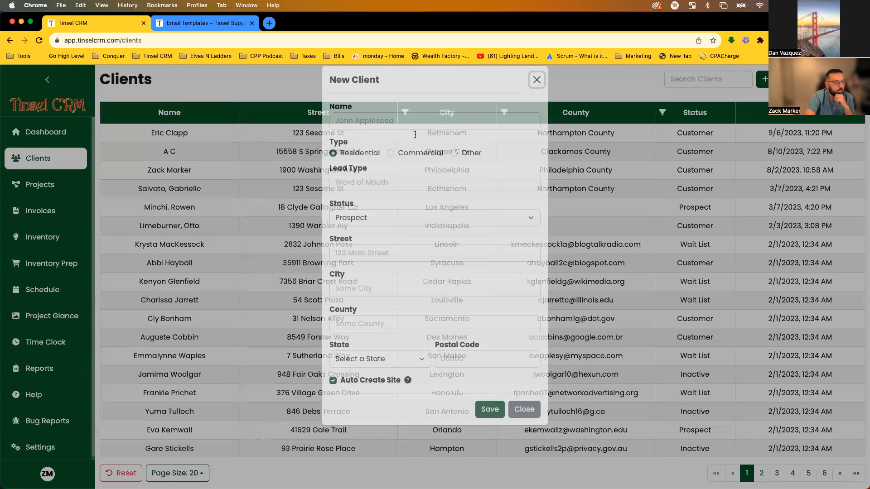
pyautogui.click(387, 135)
pyautogui.write('John Smith')
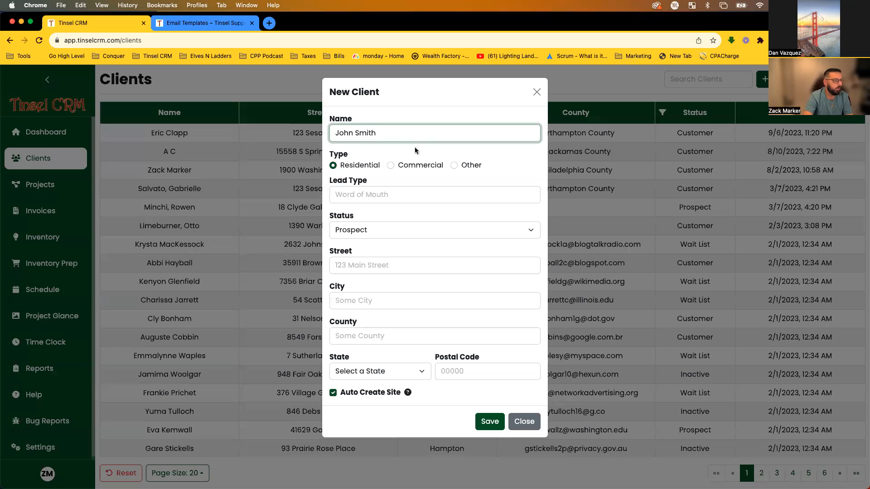
pyautogui.click(384, 154)
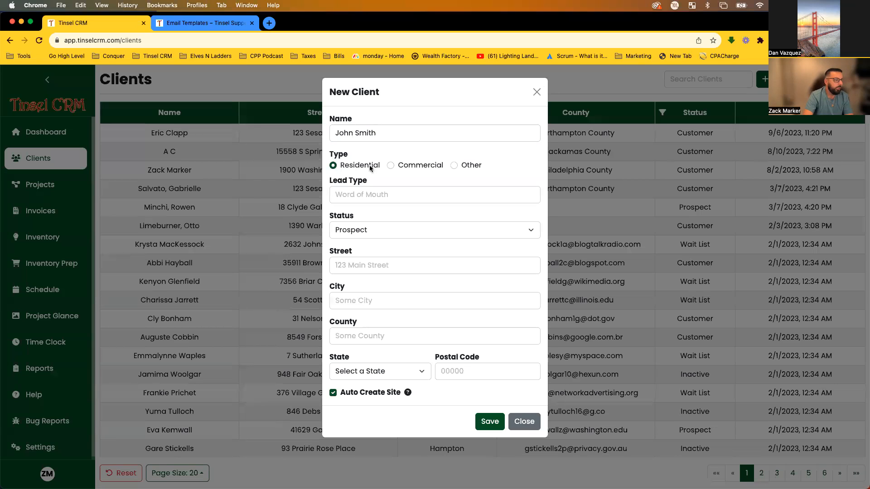
pyautogui.click(439, 191)
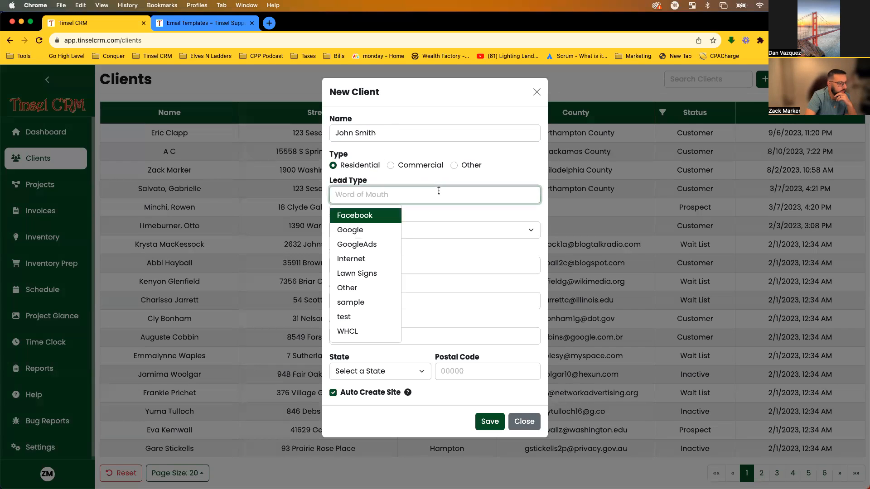
pyautogui.click(384, 215)
pyautogui.click(384, 210)
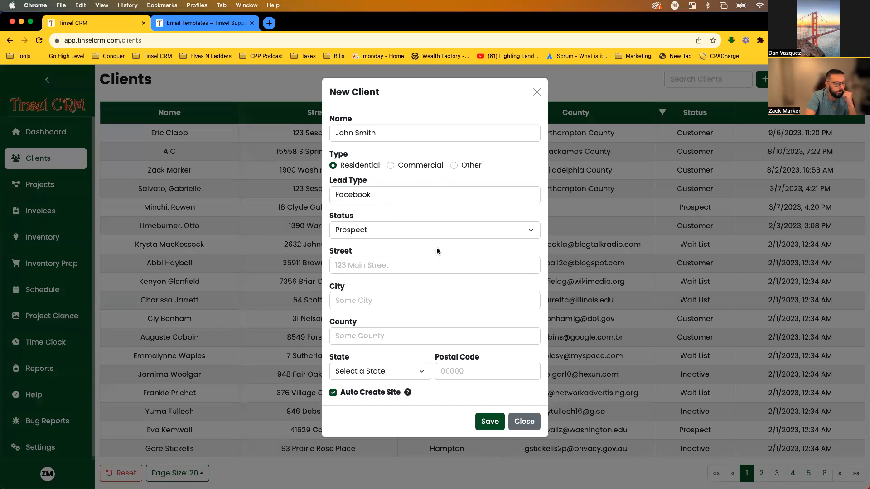
# Try the Status options, briefly picking Wait List, and leave Status on Prospect.
pyautogui.click(431, 230)
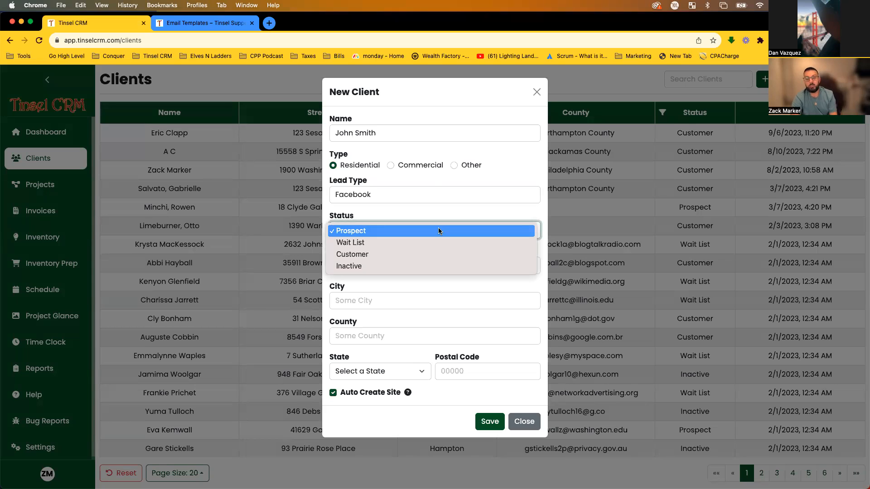
pyautogui.click(373, 231)
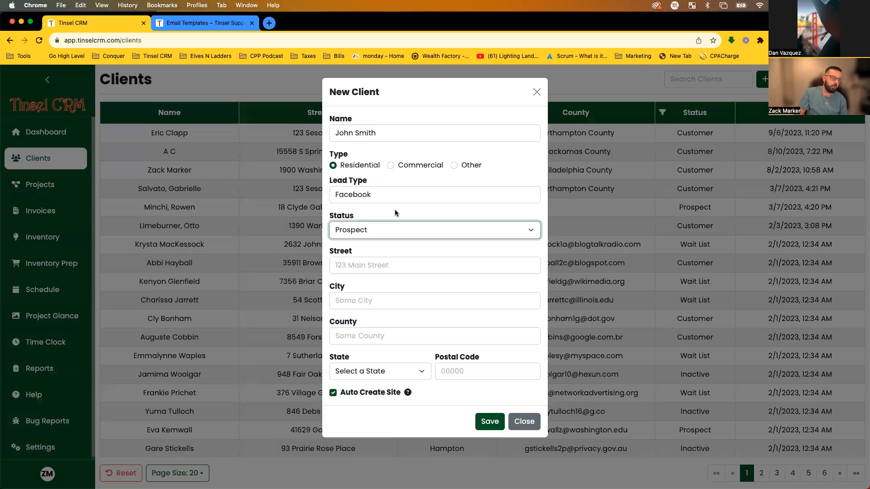
pyautogui.click(399, 231)
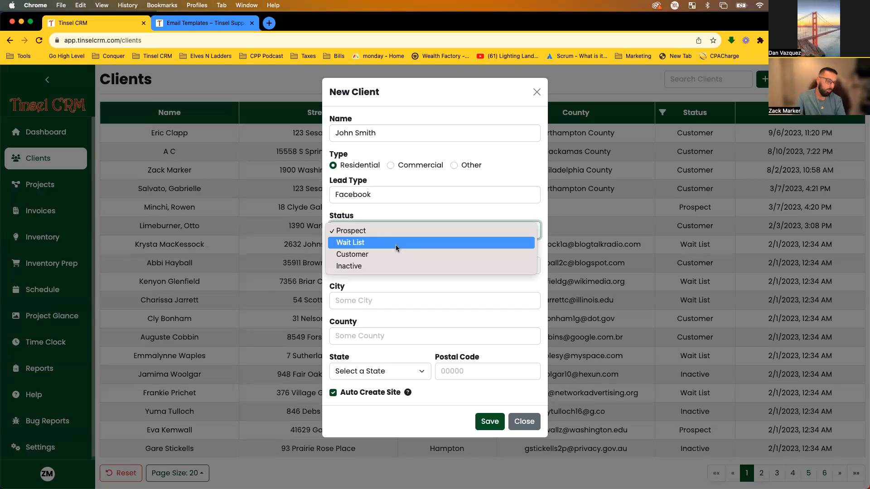
pyautogui.click(396, 245)
pyautogui.click(399, 233)
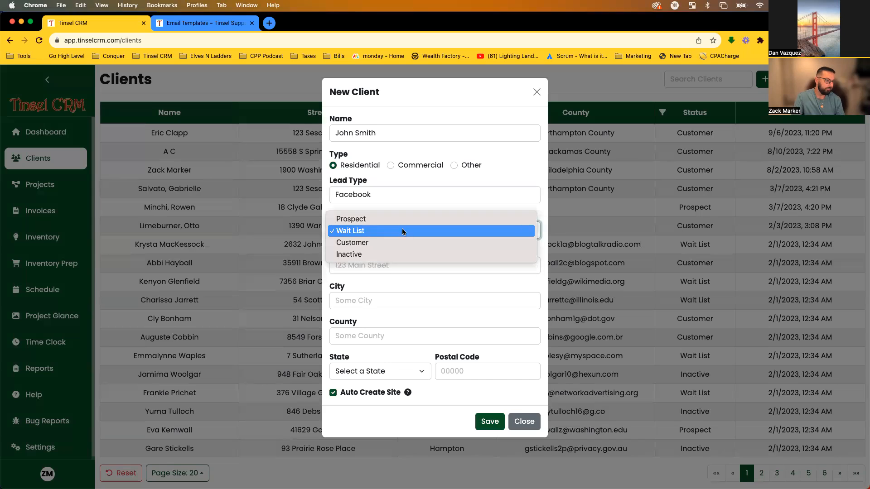
pyautogui.click(401, 220)
pyautogui.click(380, 228)
pyautogui.click(355, 231)
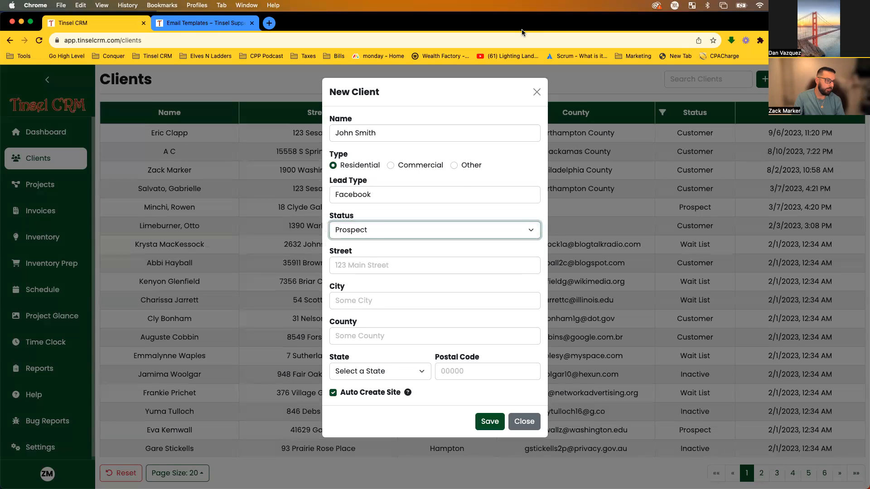
pyautogui.click(390, 236)
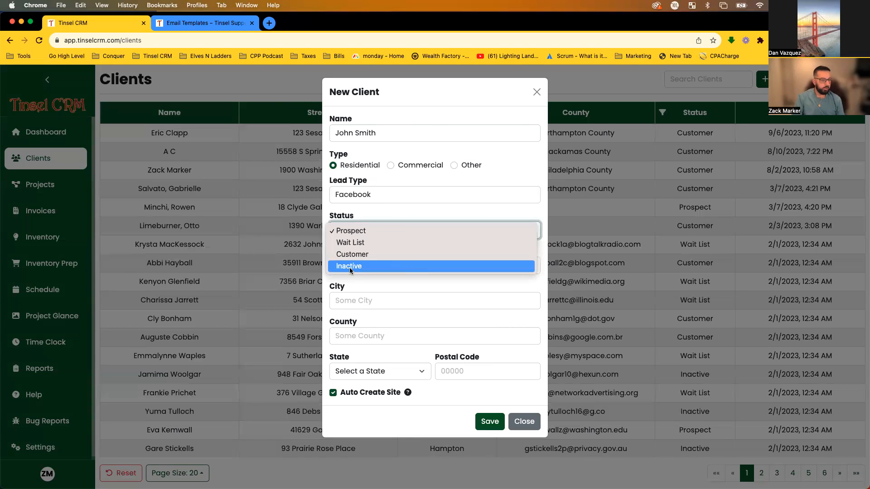
# Autofill the client's Pennsylvania address from a saved suggestion and save the client.
pyautogui.click(371, 232)
pyautogui.click(381, 267)
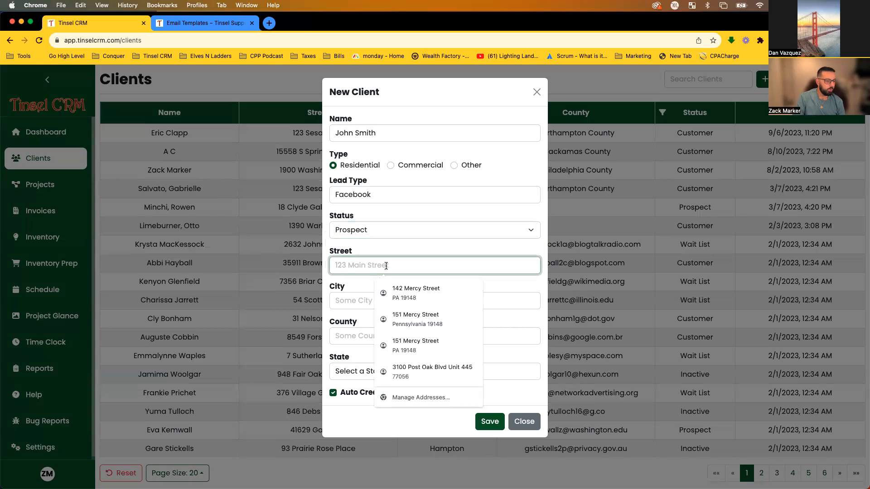
pyautogui.click(415, 299)
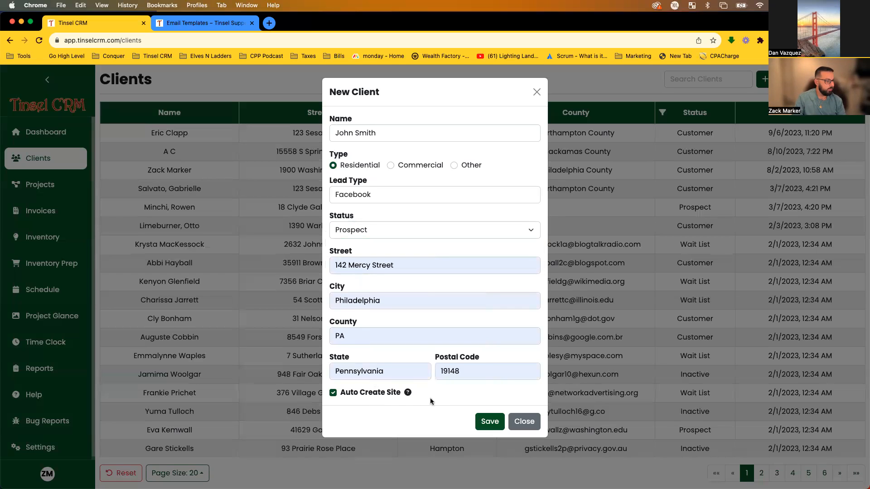
pyautogui.click(489, 421)
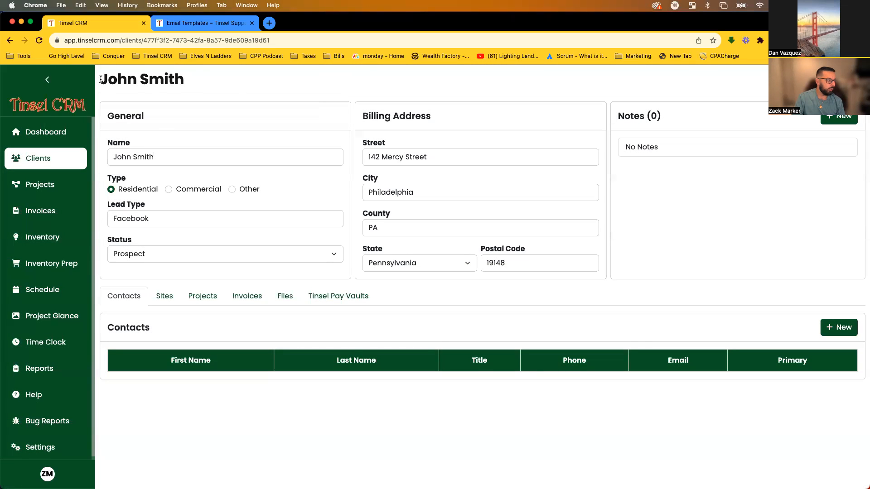
# Select the client name heading, then open and close a New Note without saving.
pyautogui.moveTo(102, 79); pyautogui.dragTo(203, 77)
pyautogui.tripleClick(120, 76)
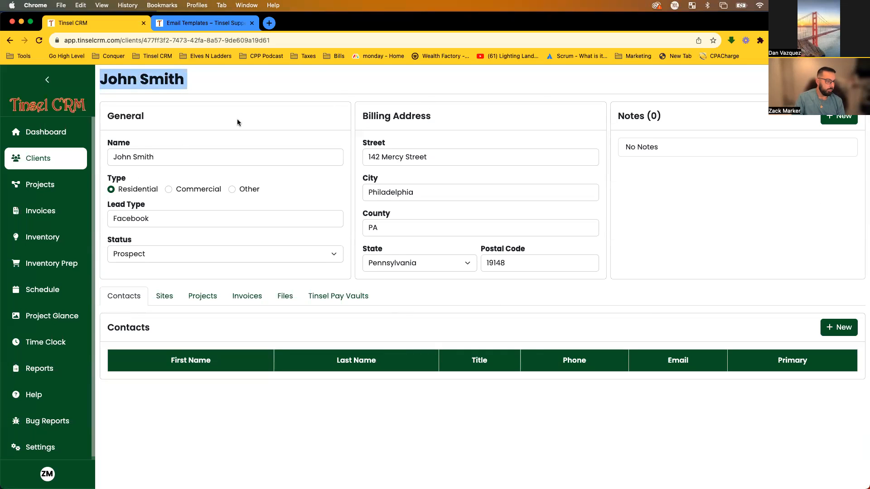
pyautogui.click(464, 306)
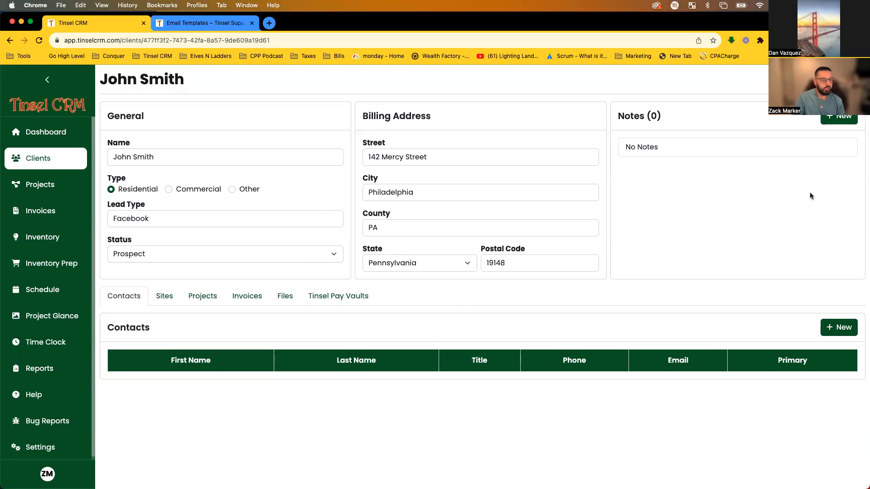
pyautogui.click(838, 118)
pyautogui.click(537, 92)
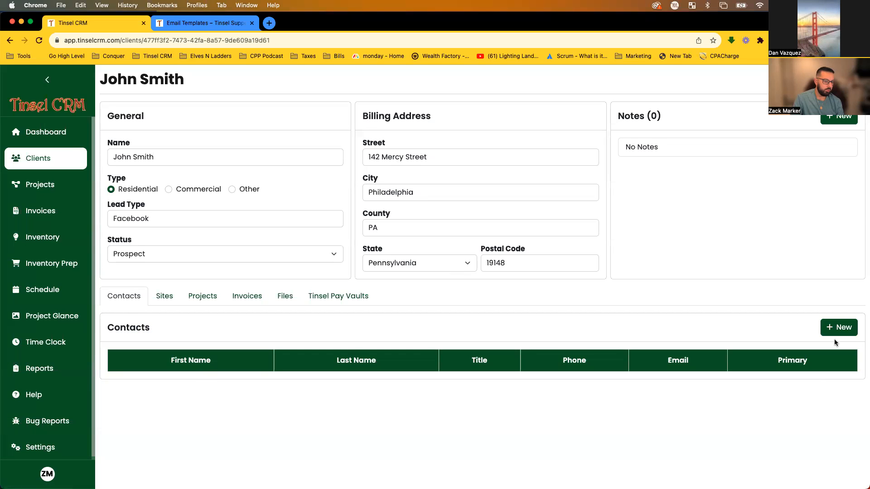
# Start a new contact with the client's first and last name and title Home Owner.
pyautogui.click(838, 328)
pyautogui.click(370, 133)
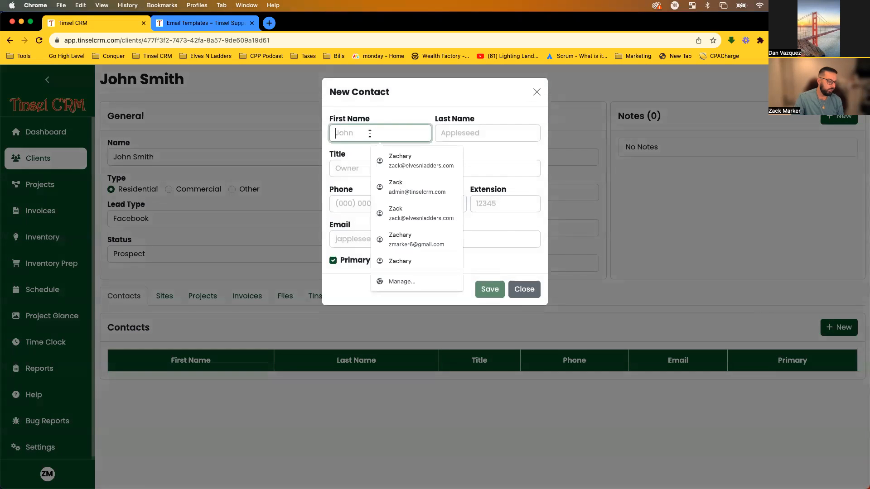
pyautogui.write('John')
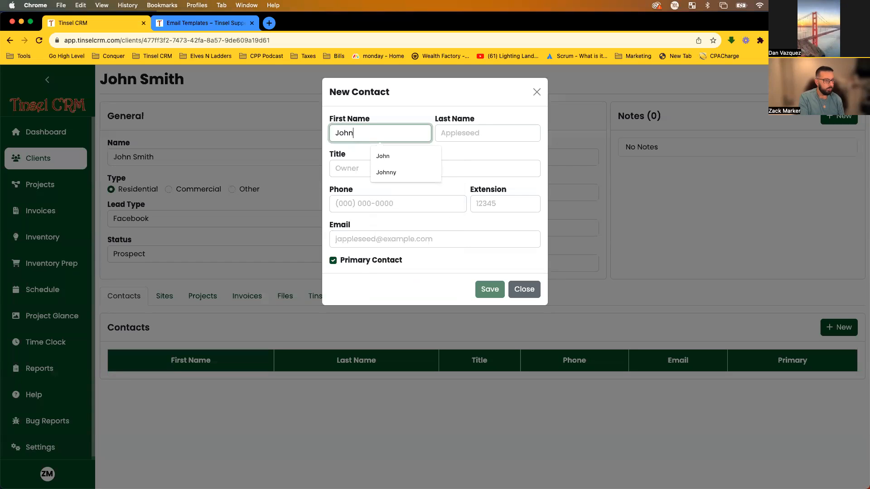
pyautogui.click(454, 137)
pyautogui.write('Smith')
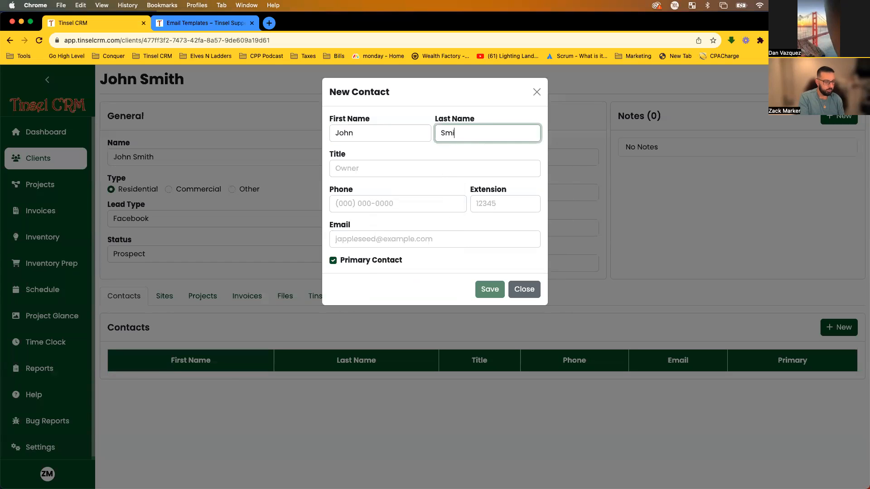
pyautogui.click(436, 167)
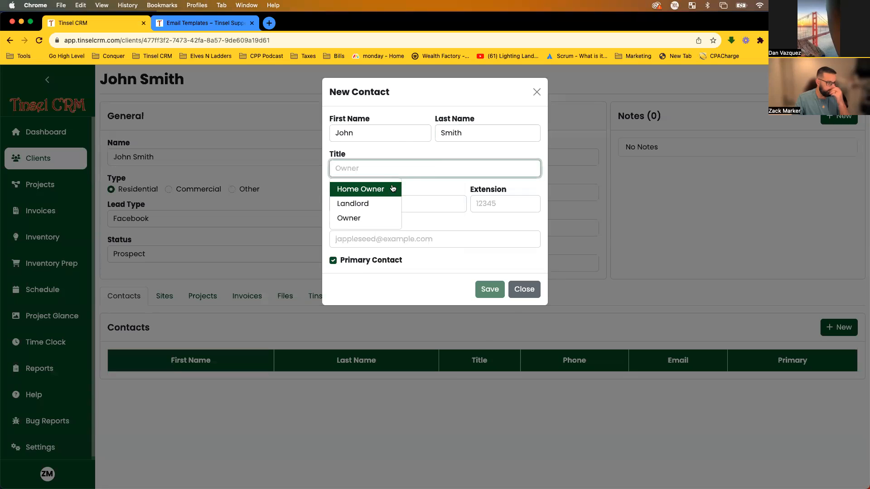
pyautogui.click(391, 188)
# Autofill the contact's phone and e-mail, keep Primary Contact checked, and save.
pyautogui.click(353, 204)
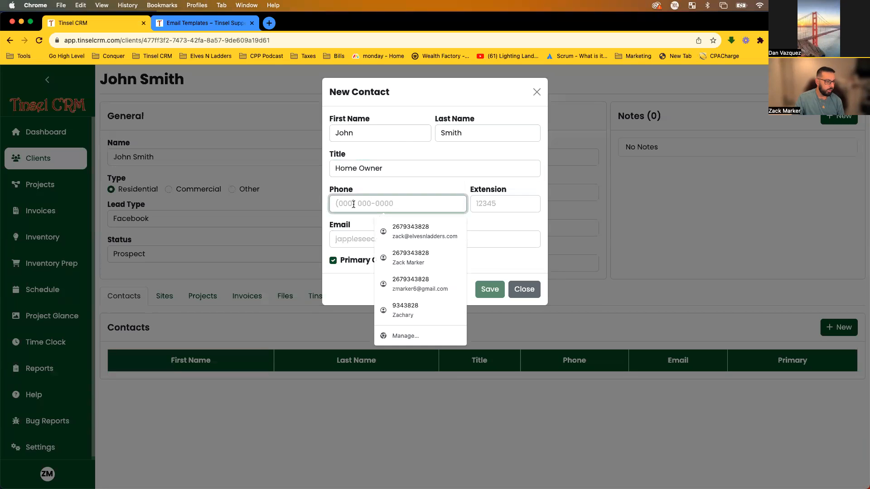
pyautogui.click(386, 223)
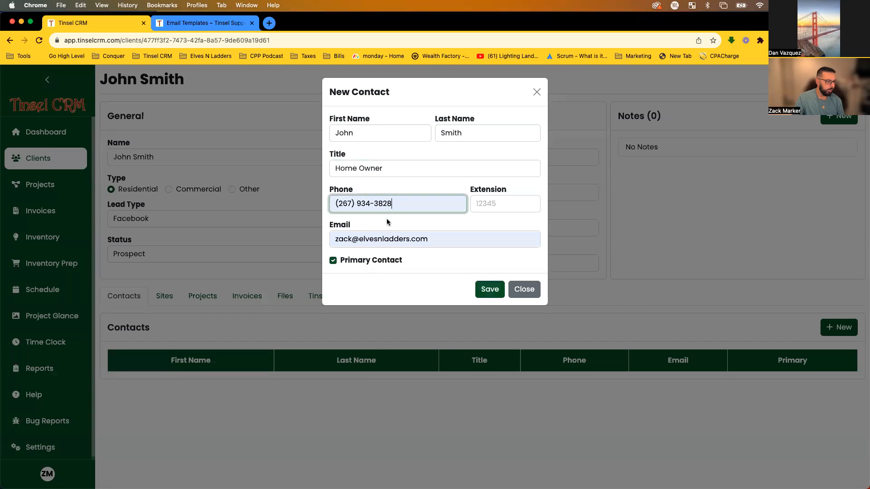
pyautogui.click(431, 241)
pyautogui.click(466, 274)
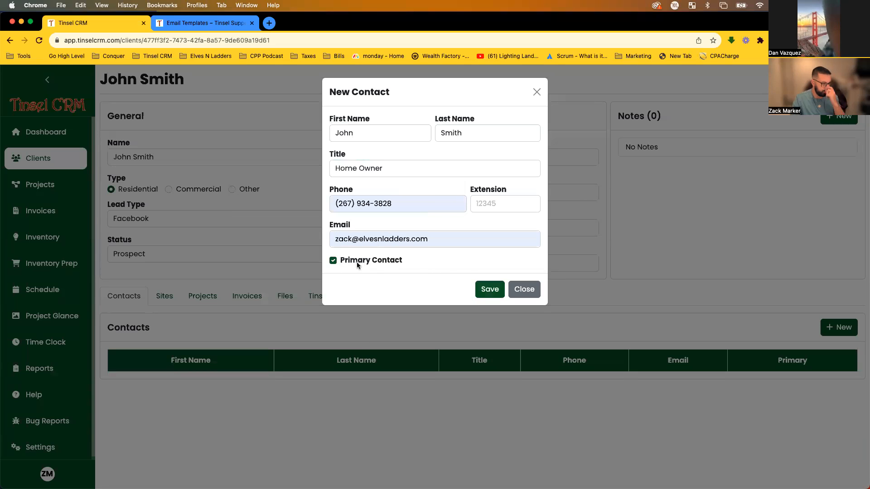
pyautogui.click(489, 290)
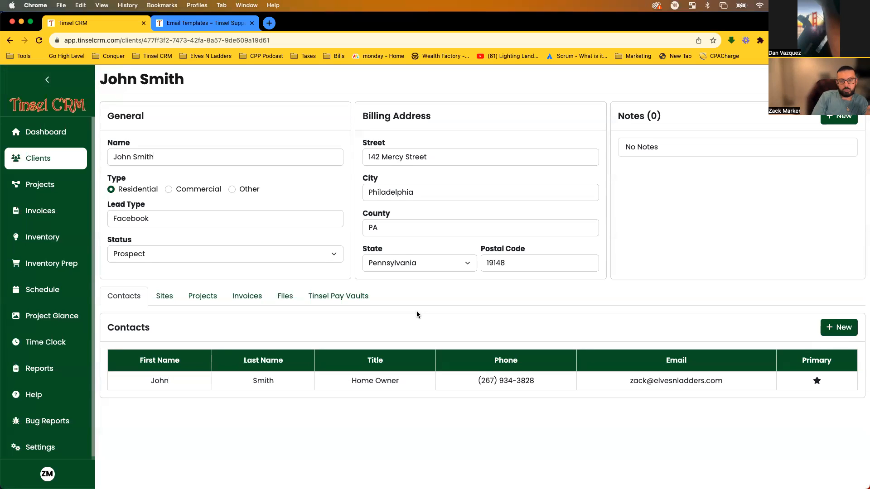
# Show the Sites list, try autofilling a new site's name and street, then cancel it.
pyautogui.click(164, 295)
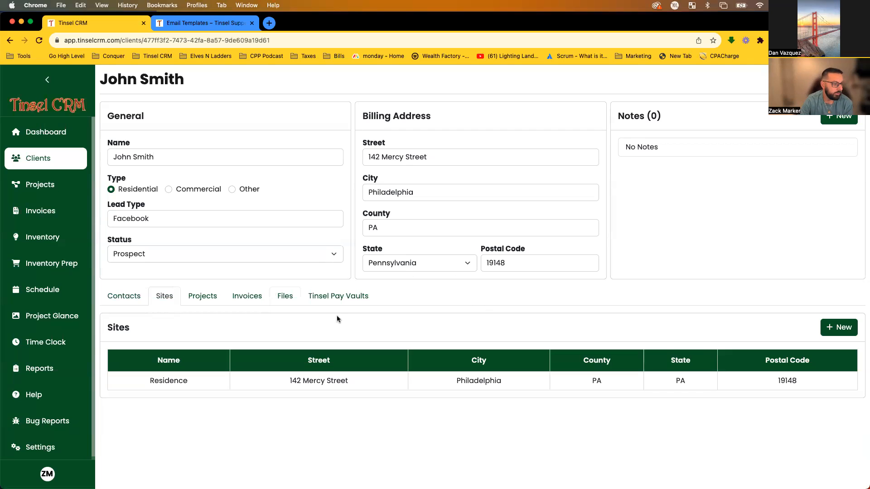
pyautogui.click(841, 327)
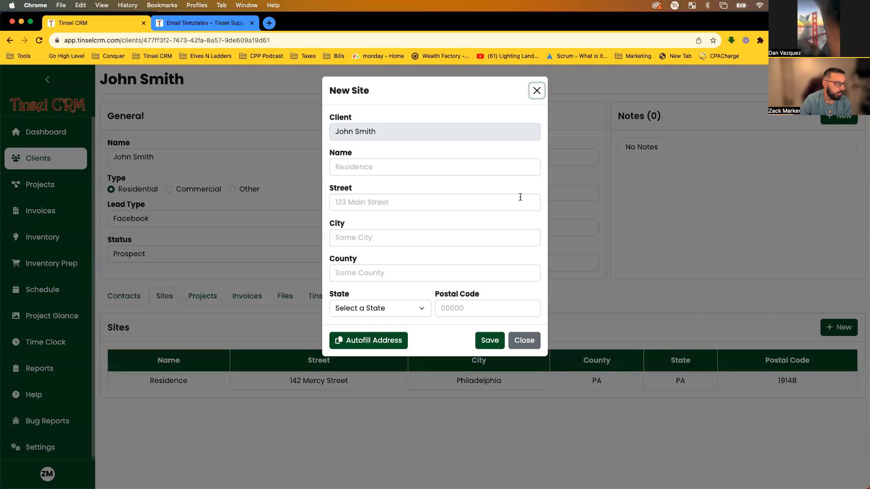
pyautogui.click(448, 174)
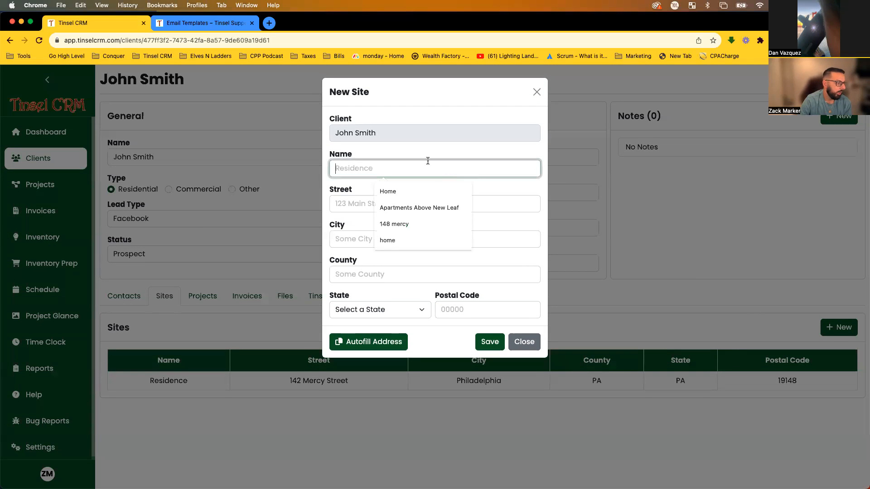
pyautogui.click(461, 208)
pyautogui.click(460, 204)
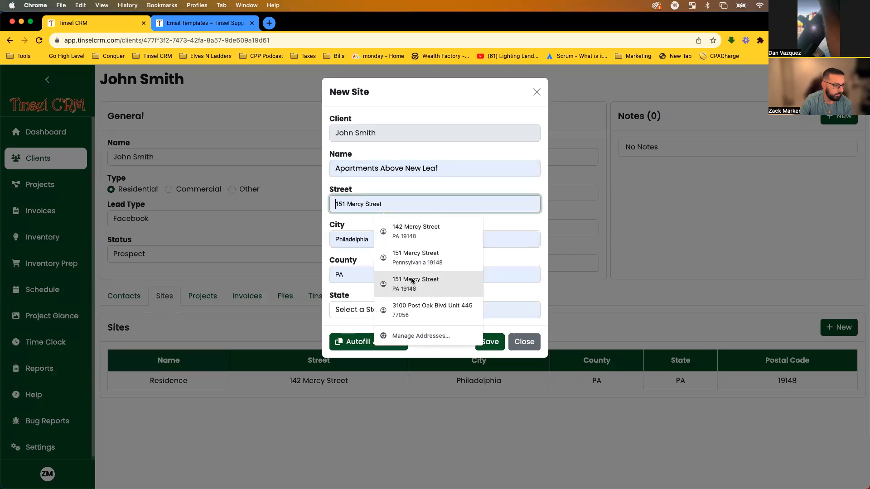
pyautogui.click(526, 335)
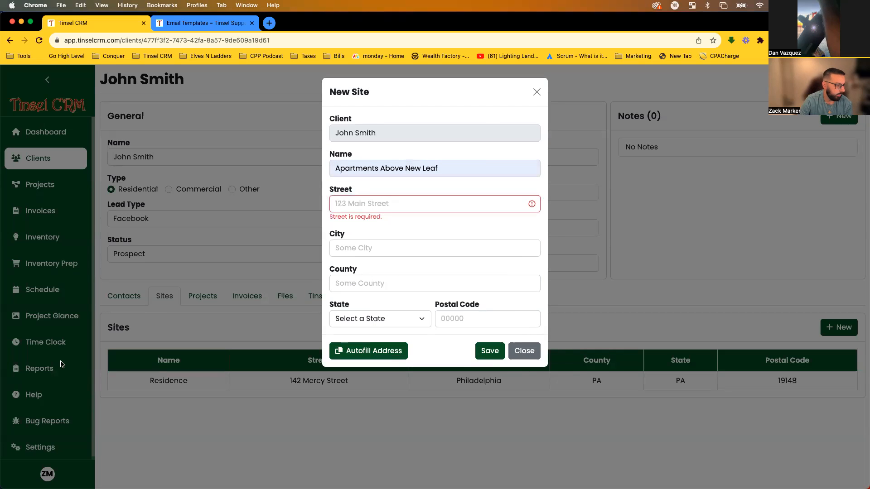
pyautogui.click(529, 353)
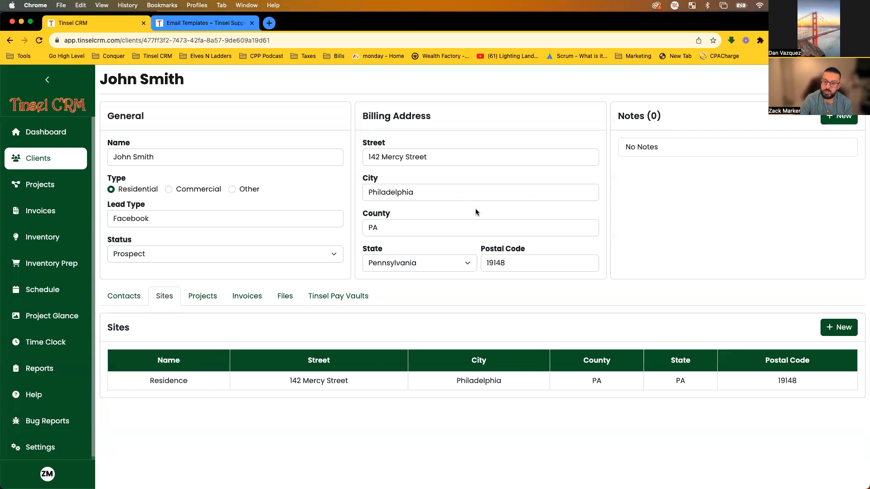
# Reopen New Site, copy in the billing address, and close without saving.
pyautogui.click(839, 327)
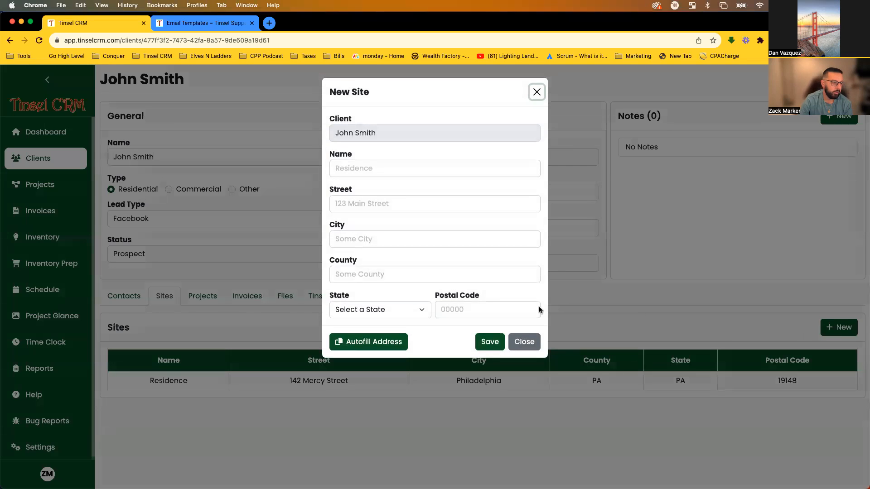
pyautogui.click(358, 343)
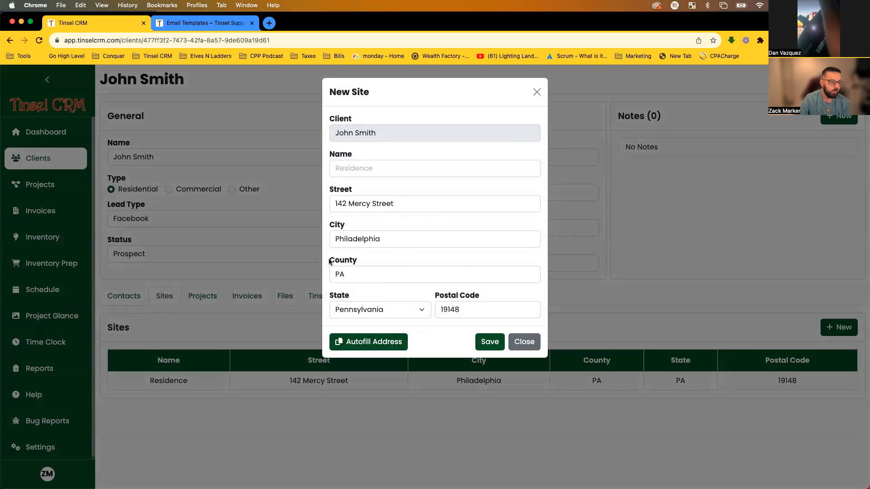
pyautogui.click(537, 92)
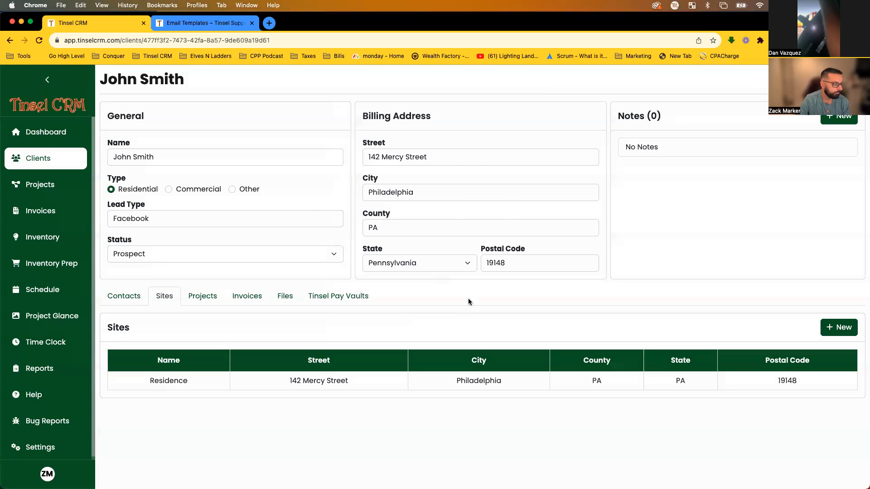
# Flip through the client's Invoices, Files and empty Card/ACH Tinsel Pay Vaults, ending on Projects.
pyautogui.click(212, 299)
pyautogui.click(251, 302)
pyautogui.click(278, 301)
pyautogui.click(189, 297)
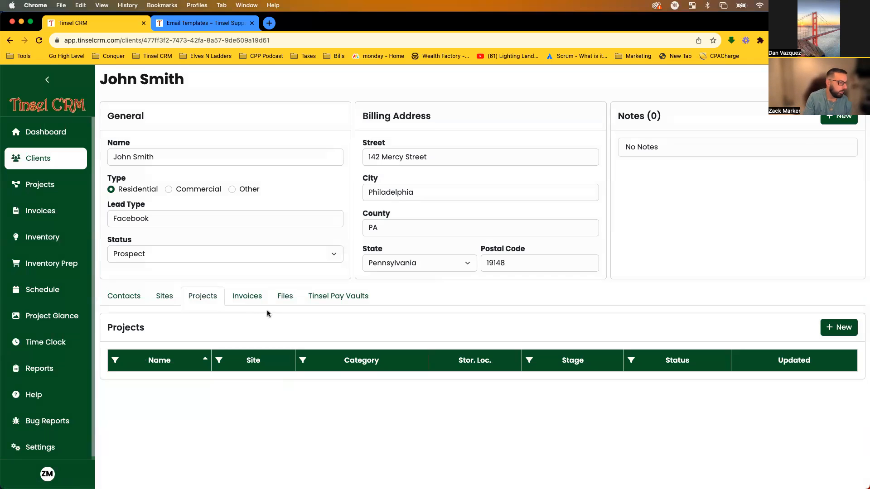
pyautogui.click(256, 303)
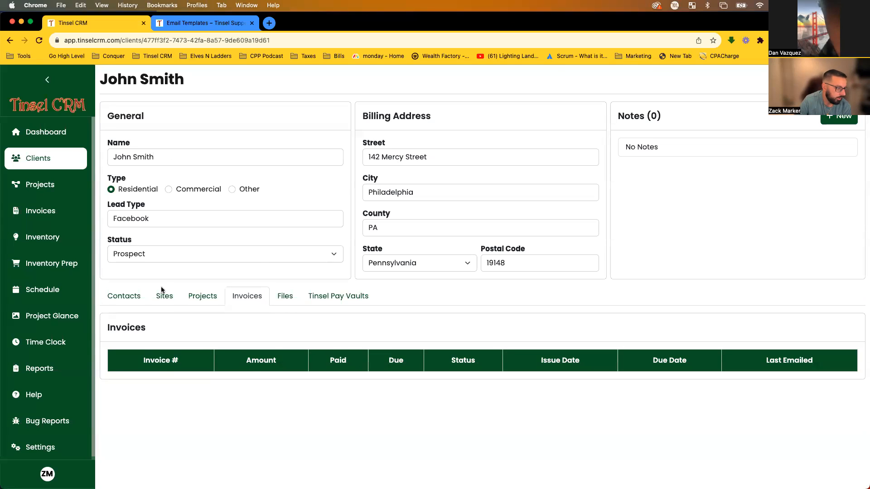
pyautogui.click(284, 293)
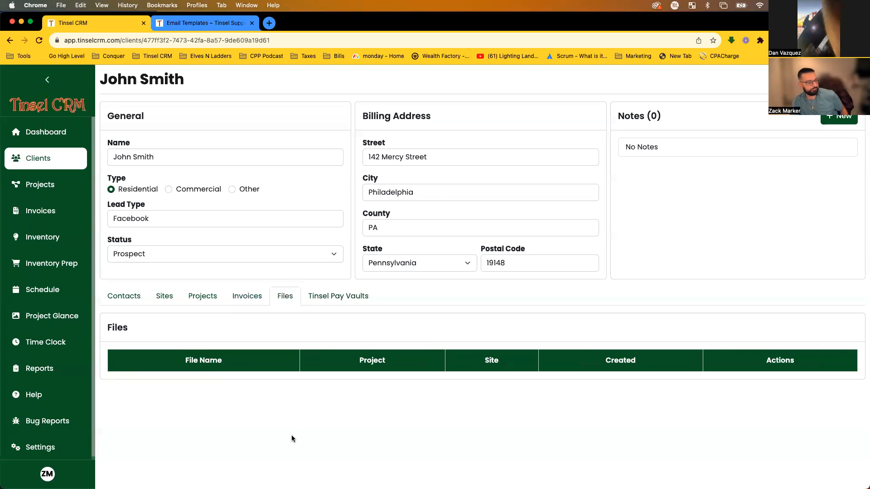
pyautogui.click(331, 304)
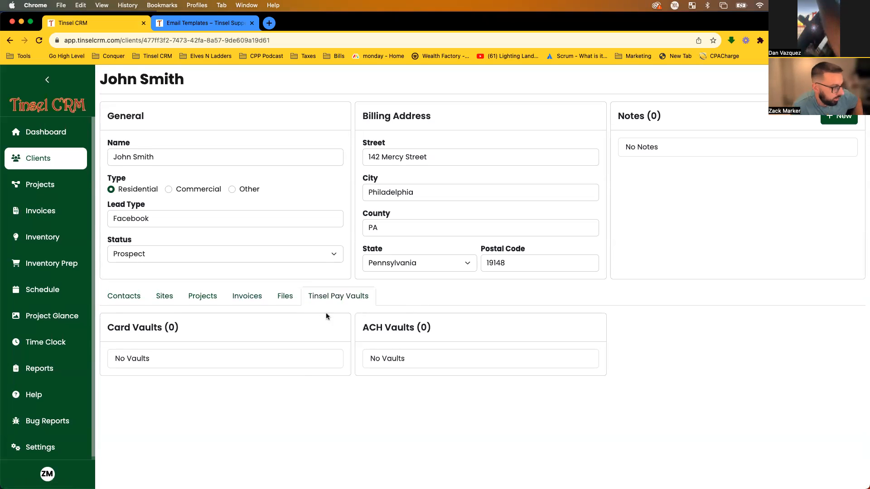
pyautogui.click(155, 364)
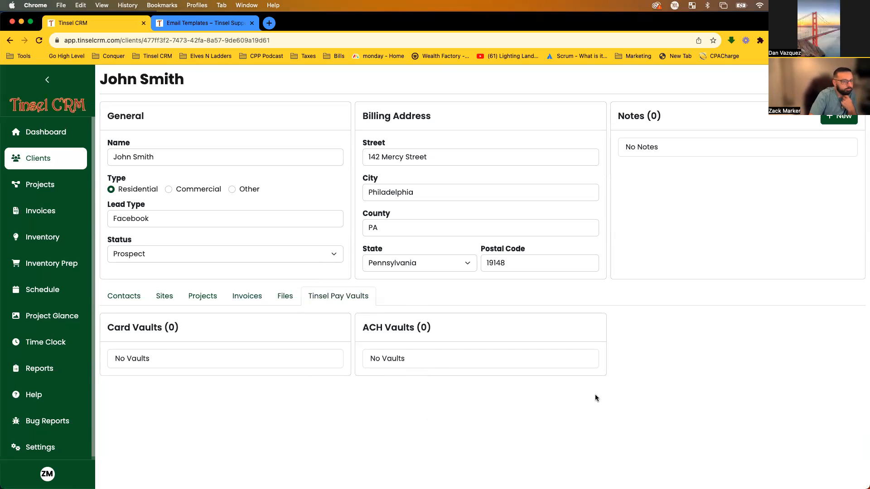
pyautogui.click(196, 298)
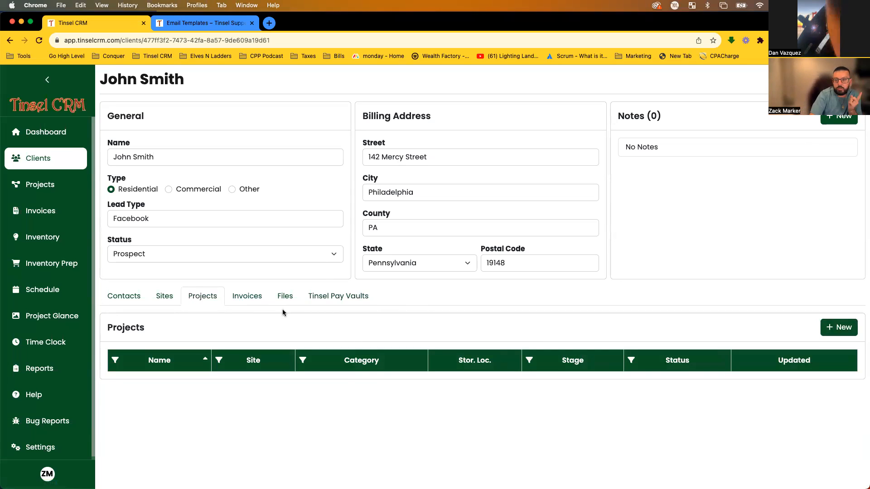
# Start a new project, keeping the Residence site and the current salesperson.
pyautogui.click(838, 327)
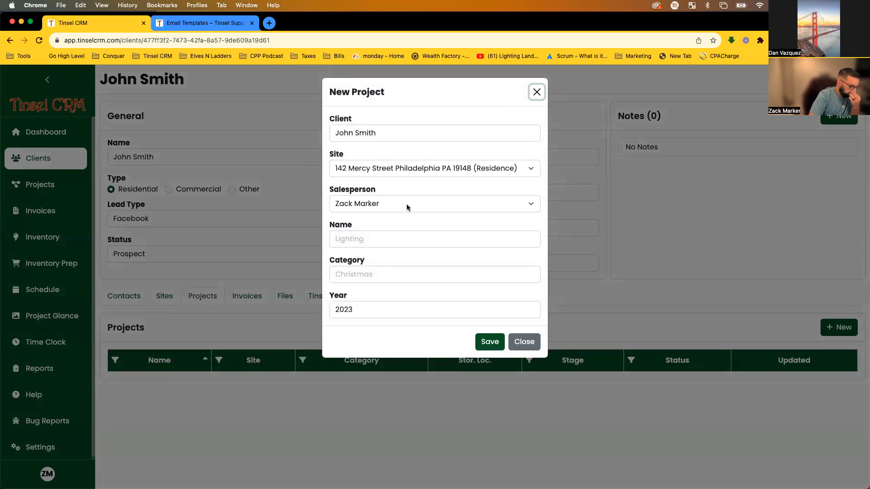
pyautogui.click(441, 135)
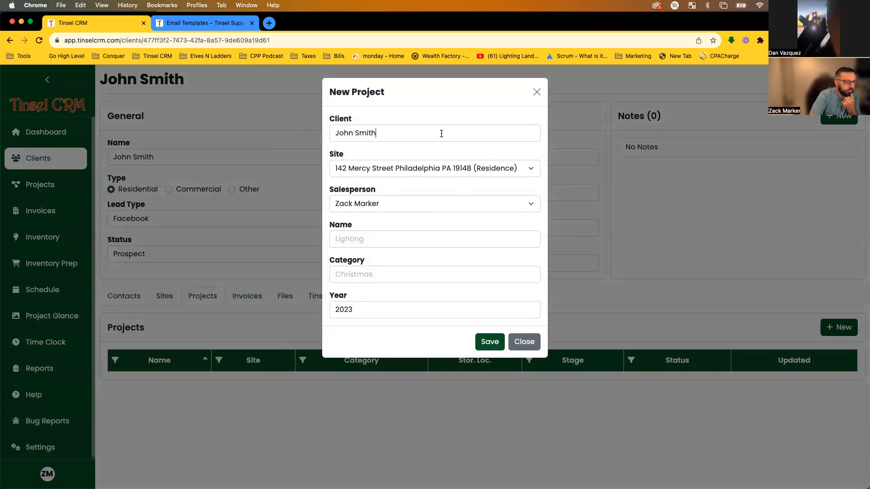
pyautogui.click(425, 152)
pyautogui.click(344, 175)
pyautogui.click(350, 171)
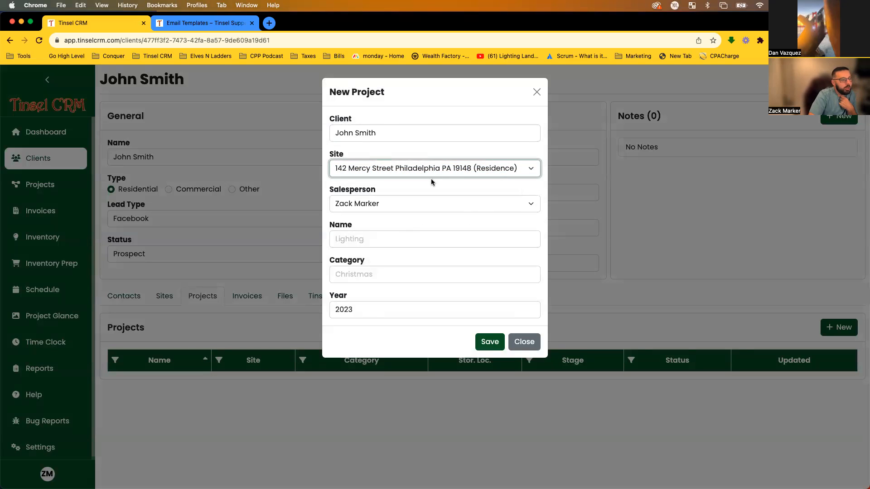
pyautogui.click(345, 205)
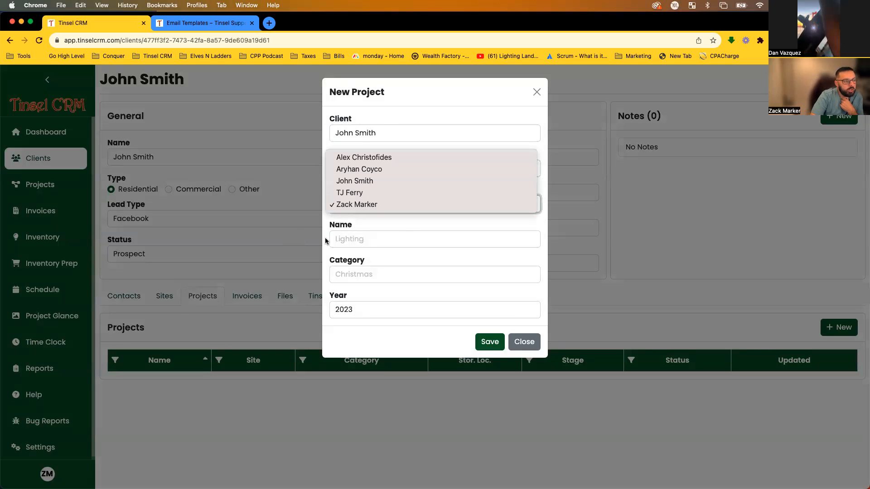
pyautogui.click(337, 205)
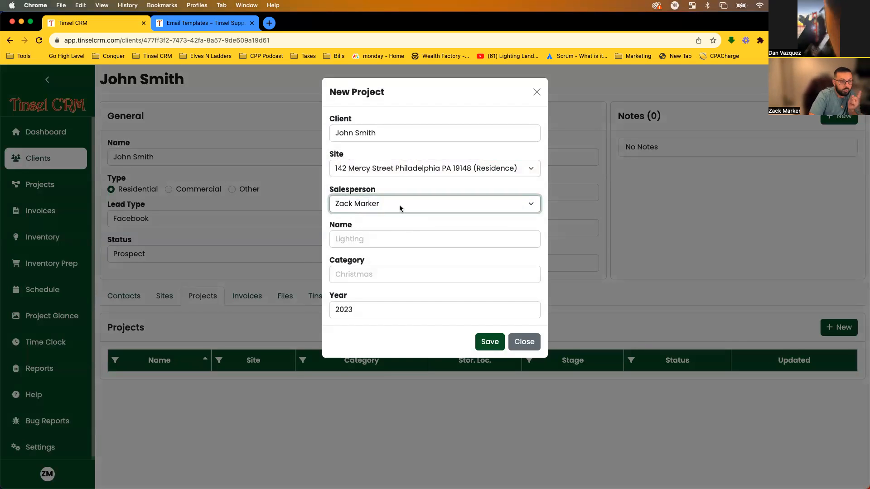
# Name the project 2023 Christmas Display.
pyautogui.click(416, 242)
pyautogui.click(422, 224)
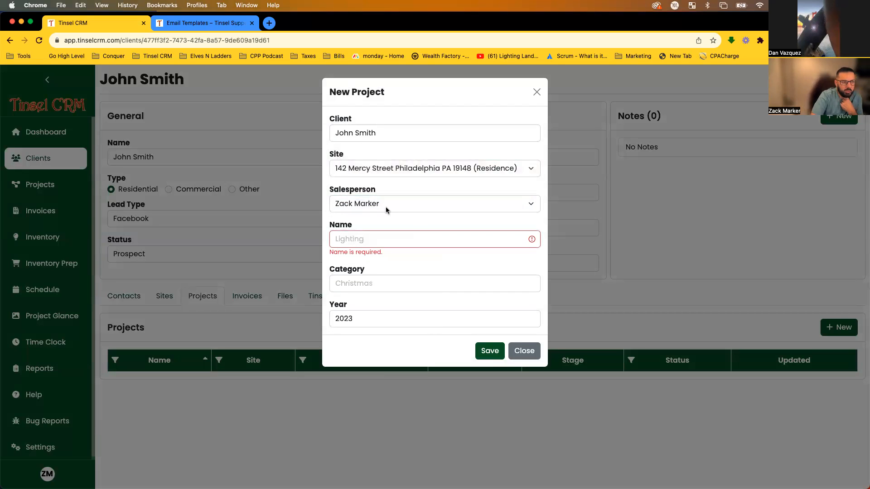
pyautogui.click(360, 205)
pyautogui.click(399, 227)
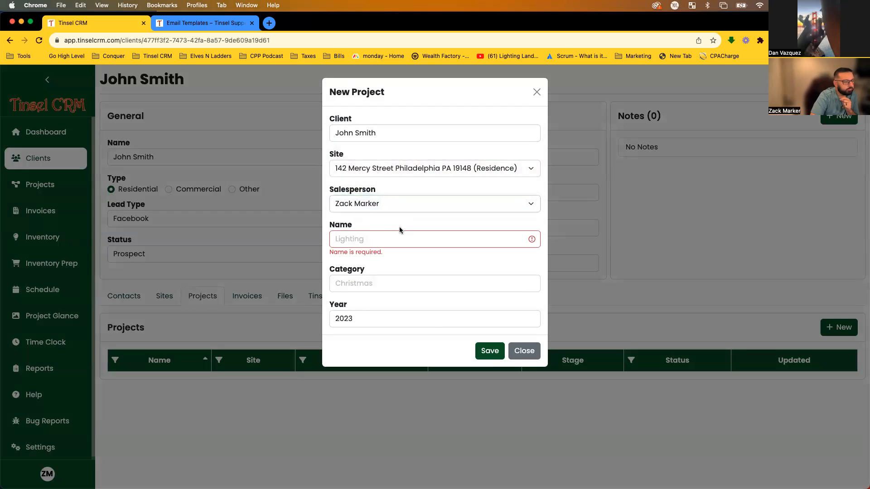
pyautogui.click(368, 237)
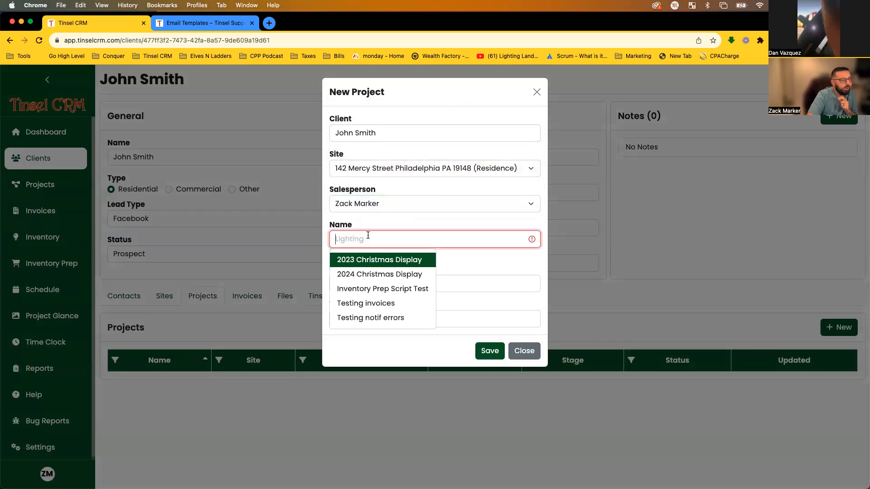
pyautogui.click(371, 265)
pyautogui.moveTo(426, 246); pyautogui.dragTo(334, 239)
pyautogui.click(344, 235)
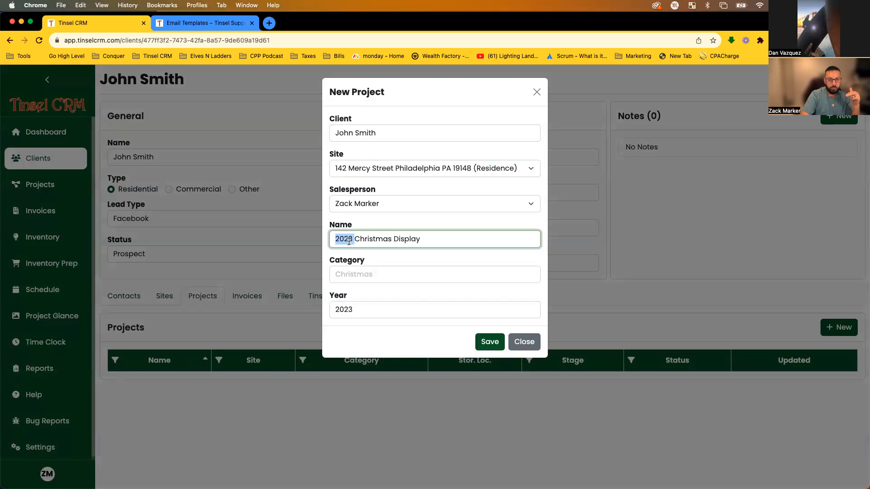
pyautogui.click(330, 239)
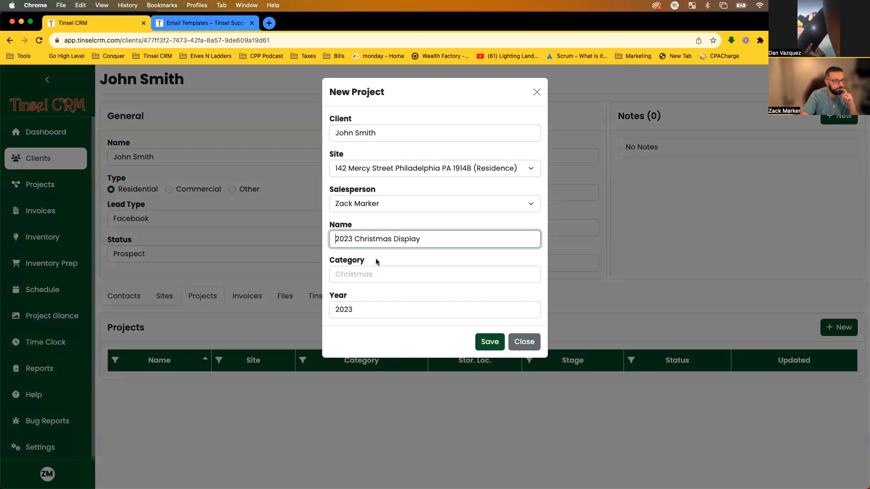
# Choose category Christmas, confirm Year 2023, and save the project.
pyautogui.click(376, 276)
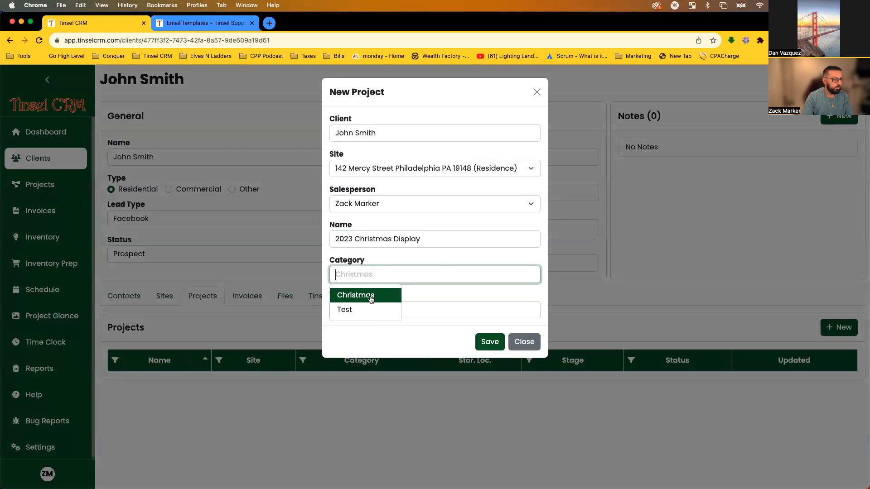
pyautogui.click(369, 298)
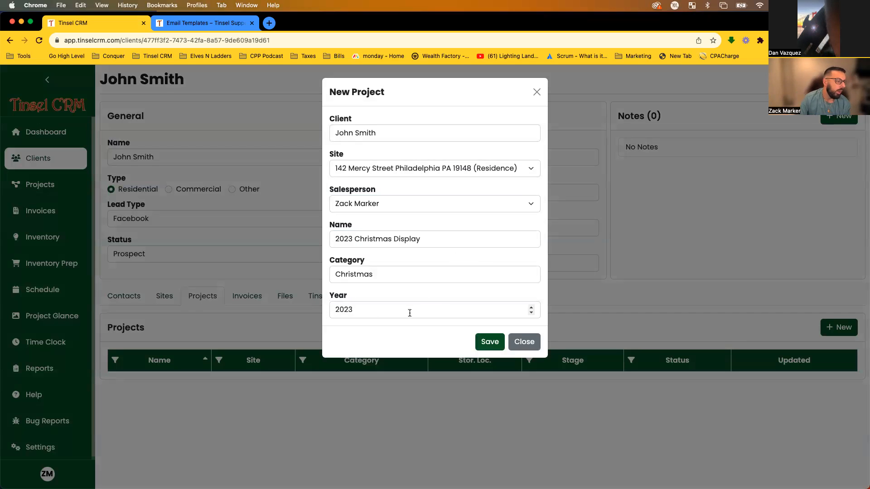
pyautogui.click(361, 313)
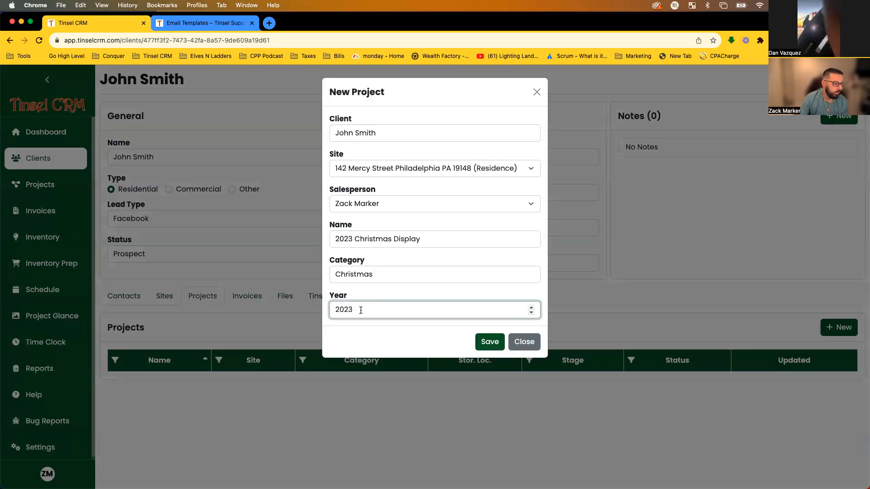
pyautogui.click(362, 296)
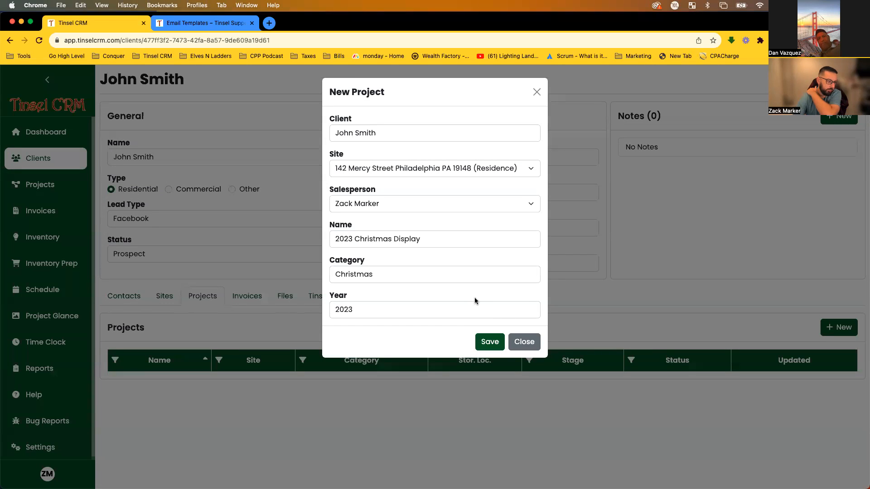
pyautogui.click(488, 344)
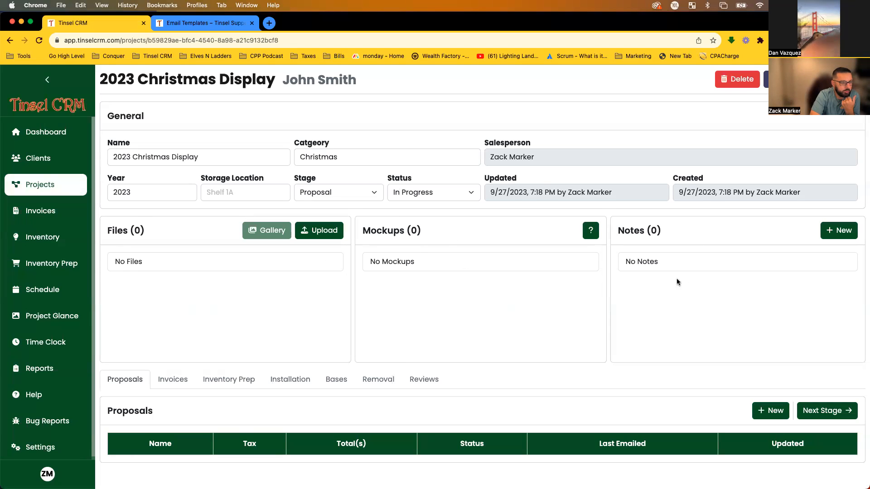
# Upload Demo House4.jpeg from Documents > Tinsel CRM > Demo Assets, renamed to House4.jpeg.
pyautogui.click(322, 232)
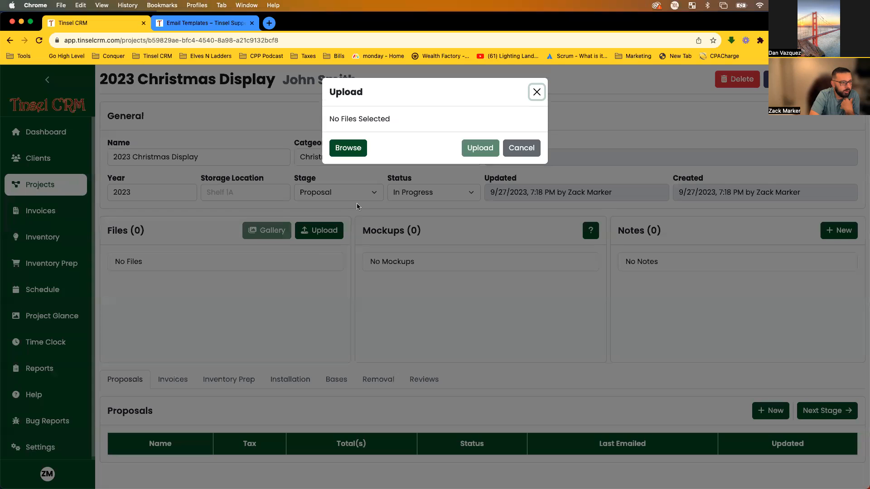
pyautogui.click(351, 146)
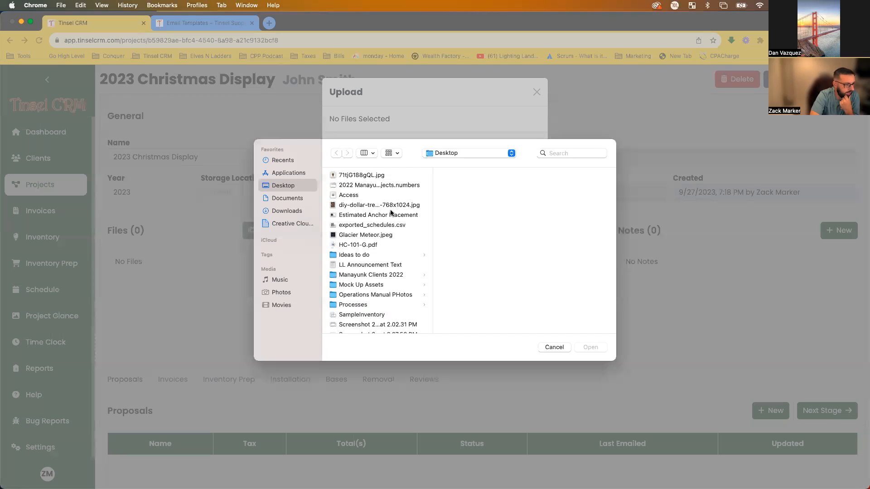
pyautogui.click(292, 198)
pyautogui.click(380, 294)
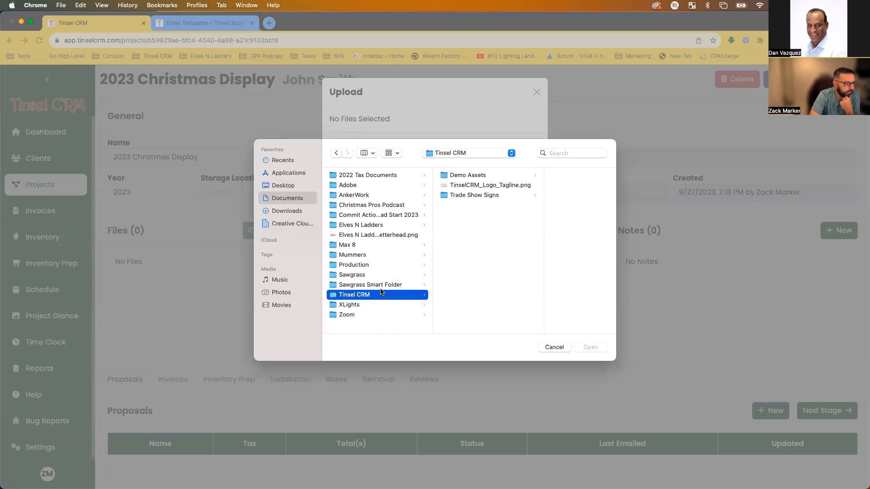
pyautogui.click(482, 176)
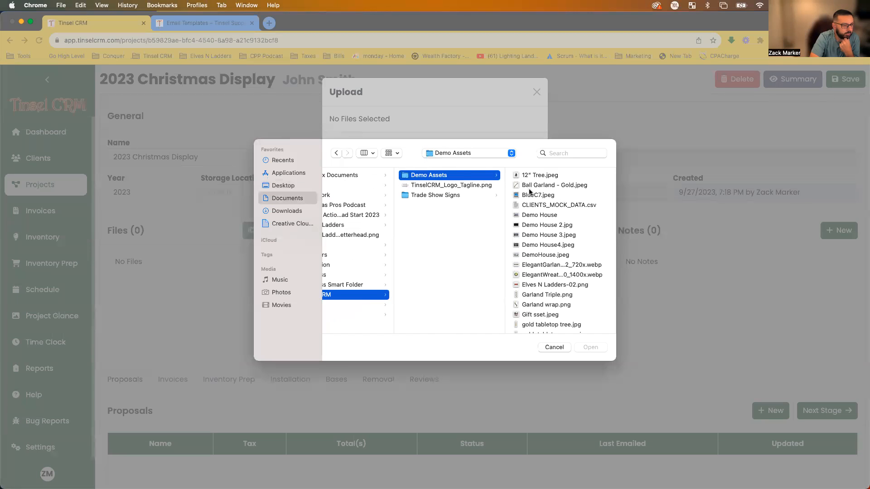
pyautogui.click(536, 247)
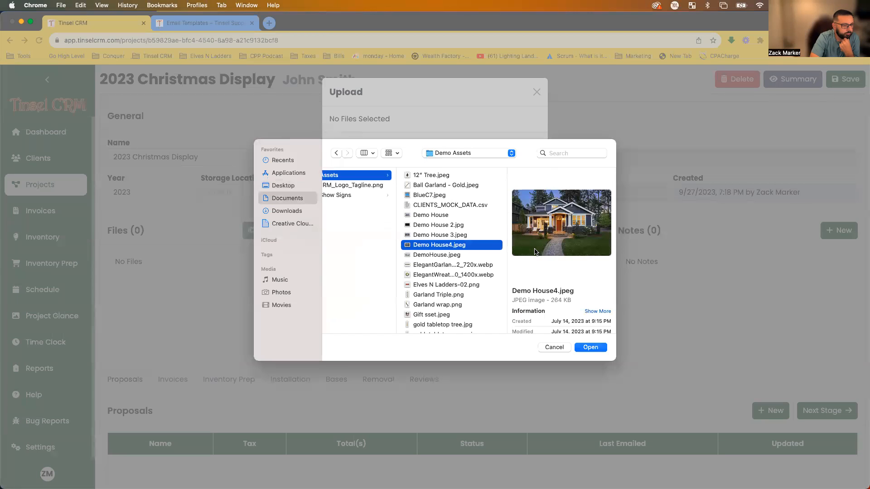
pyautogui.click(587, 348)
pyautogui.doubleClick(358, 127)
pyautogui.press('BackSpace')
pyautogui.click(478, 161)
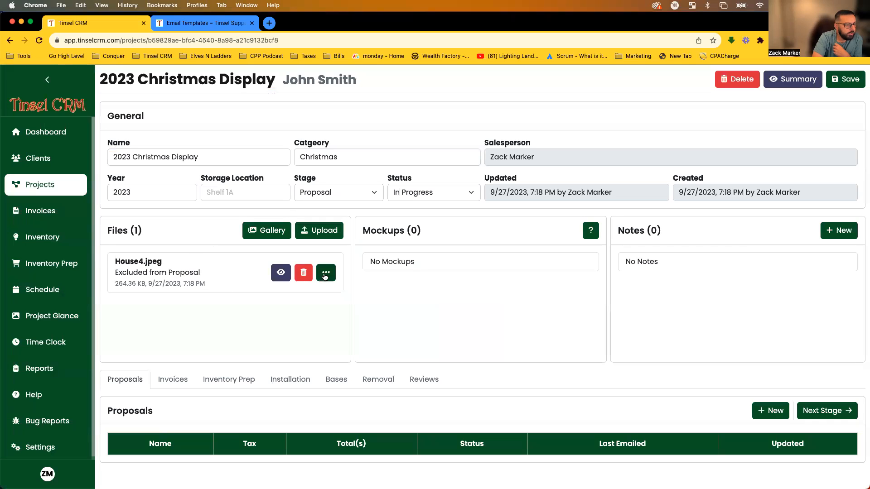
# Toggle House4.jpeg's proposal visibility, leave it excluded, and open its more-actions menu.
pyautogui.click(281, 274)
pyautogui.click(281, 274)
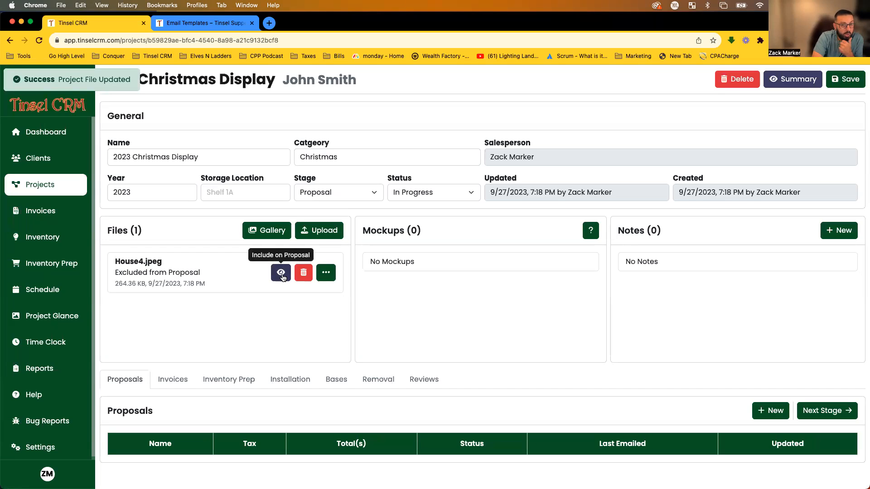
pyautogui.click(280, 274)
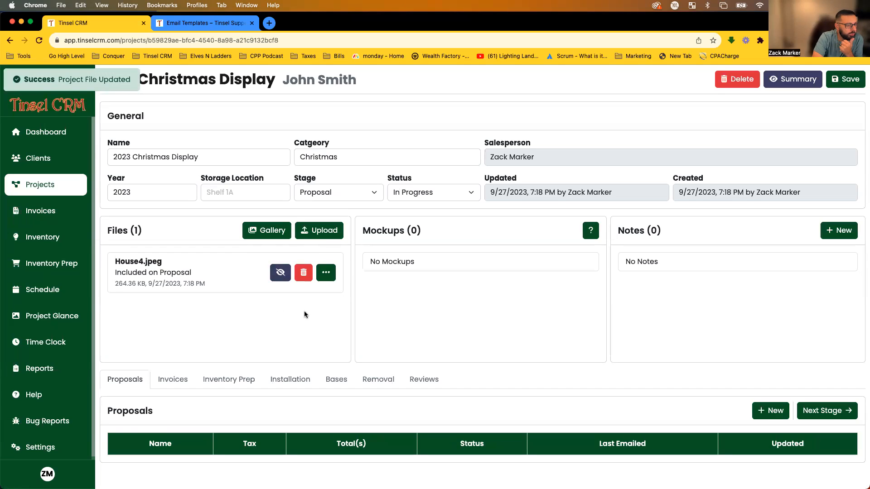
pyautogui.click(280, 273)
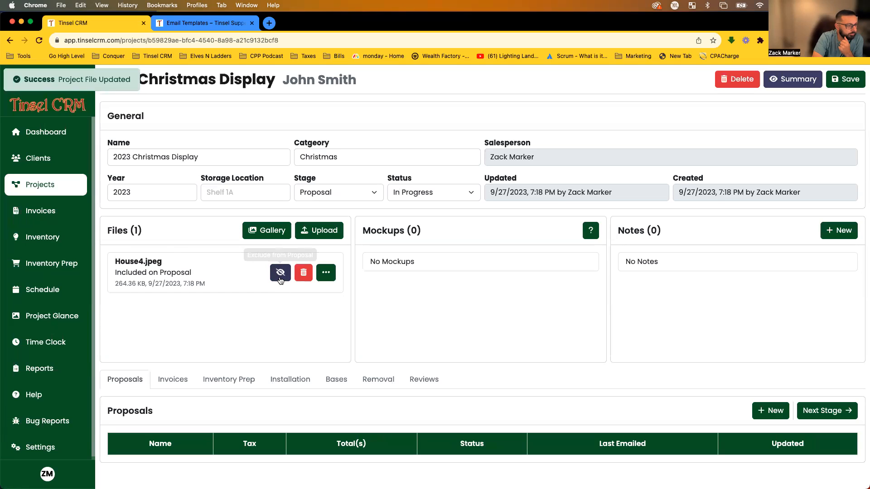
pyautogui.click(326, 275)
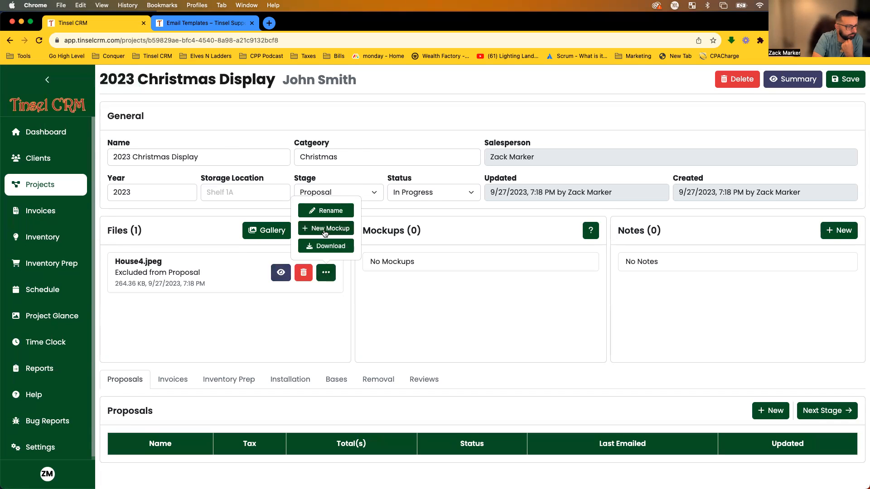
# Create a New Mockup from House4.jpeg and scroll the editor to view the house photo.
pyautogui.click(325, 230)
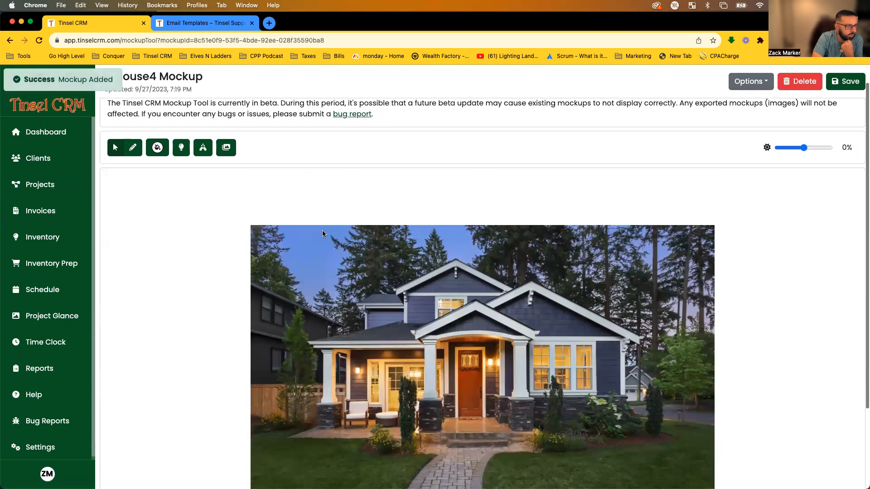
pyautogui.scroll(-2, 322, 230)
pyautogui.scroll(1, 315, 240)
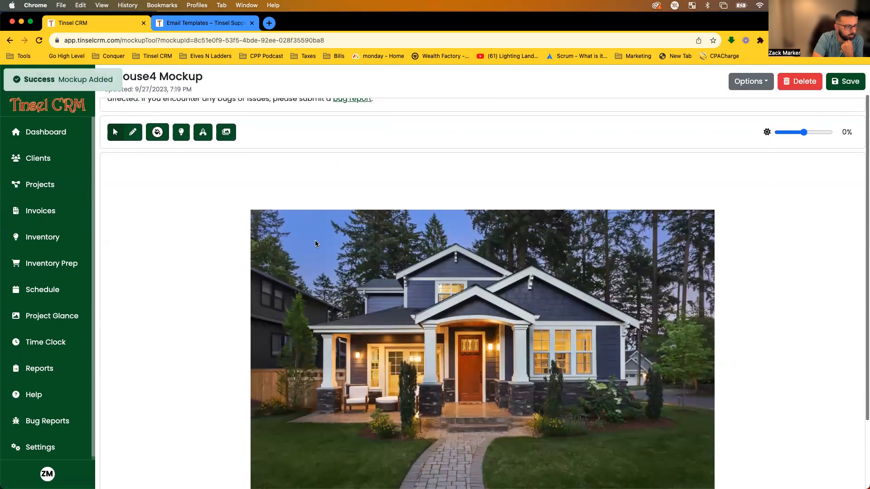
pyautogui.scroll(-1, 312, 244)
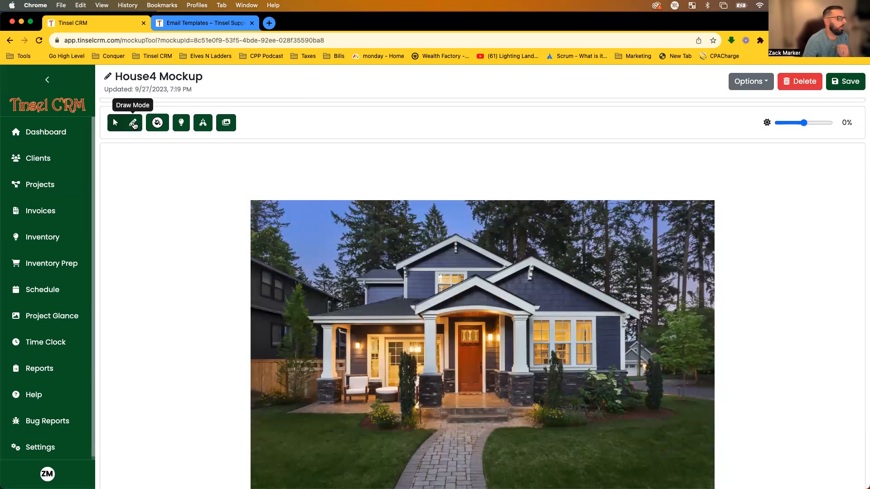
# Switch the lights to warm white and add a strand along the porch roof.
pyautogui.click(157, 124)
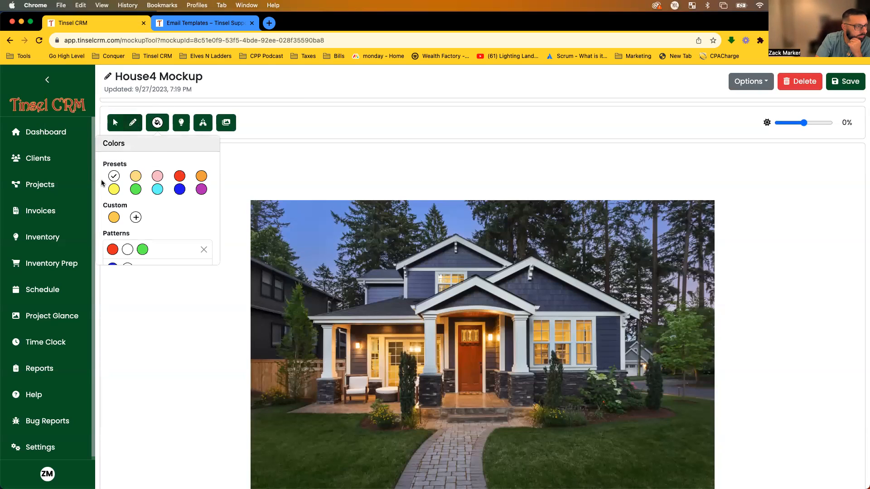
pyautogui.click(137, 176)
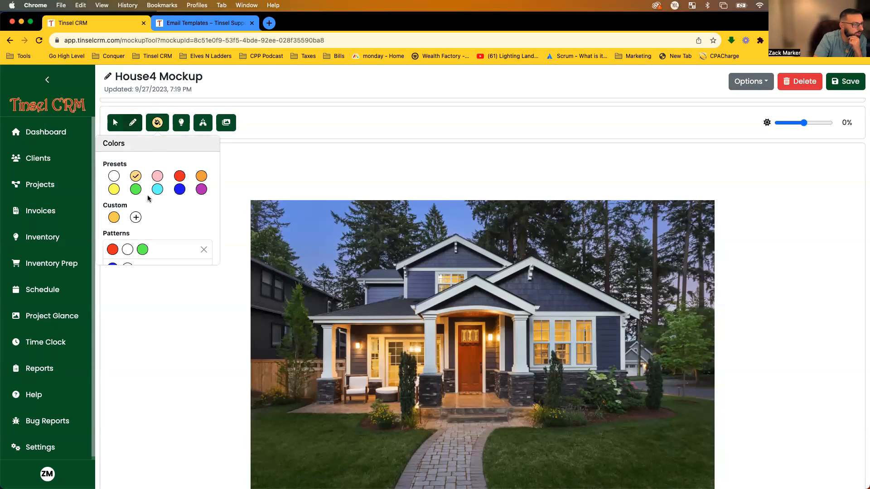
pyautogui.moveTo(181, 123)
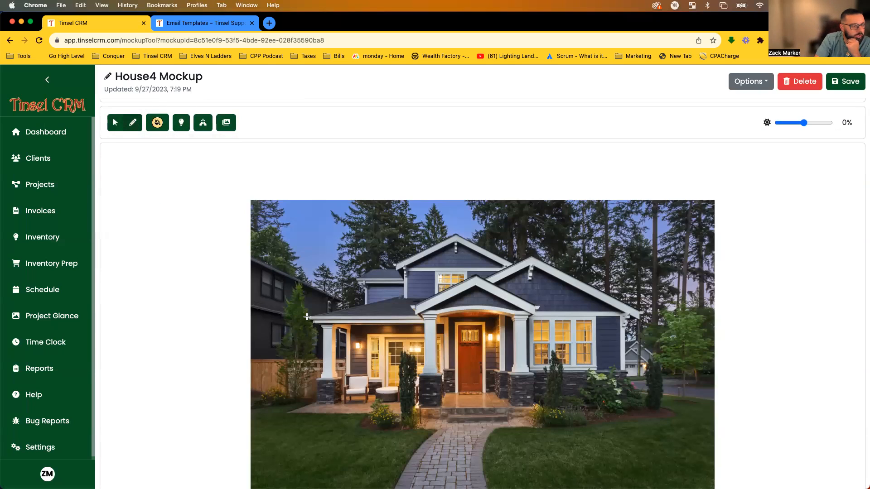
pyautogui.click(414, 315)
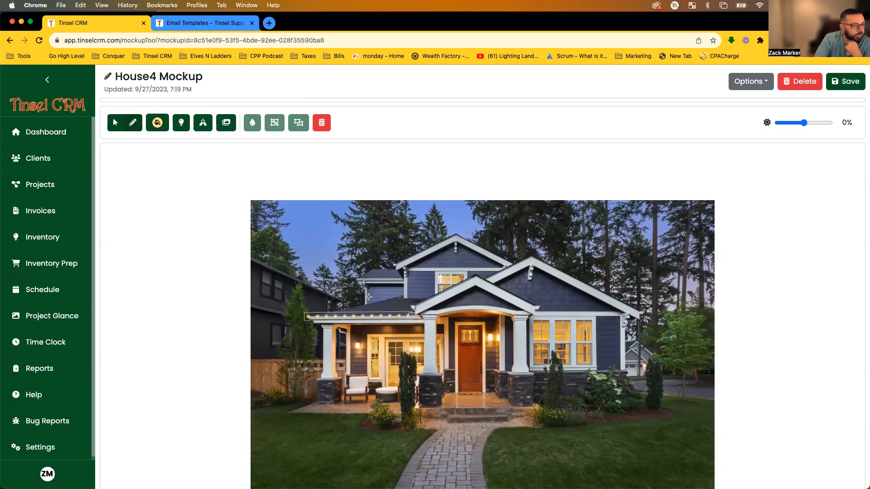
pyautogui.click(474, 277)
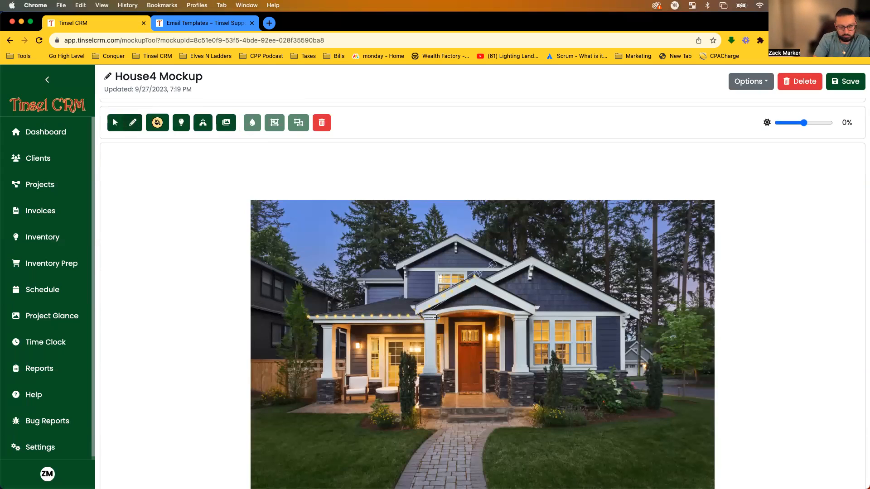
pyautogui.press('Delete')
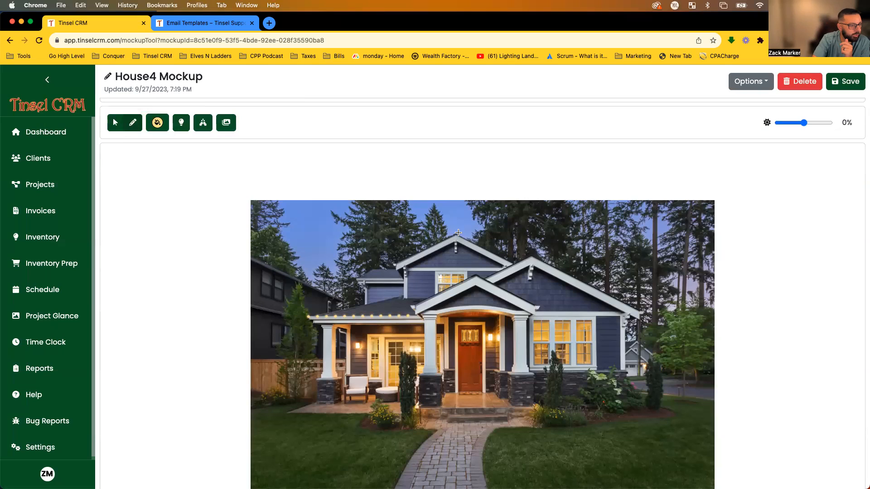
# Draw light strands along the left gable roofline up to the peak and across the treetops.
pyautogui.moveTo(455, 235); pyautogui.dragTo(395, 264)
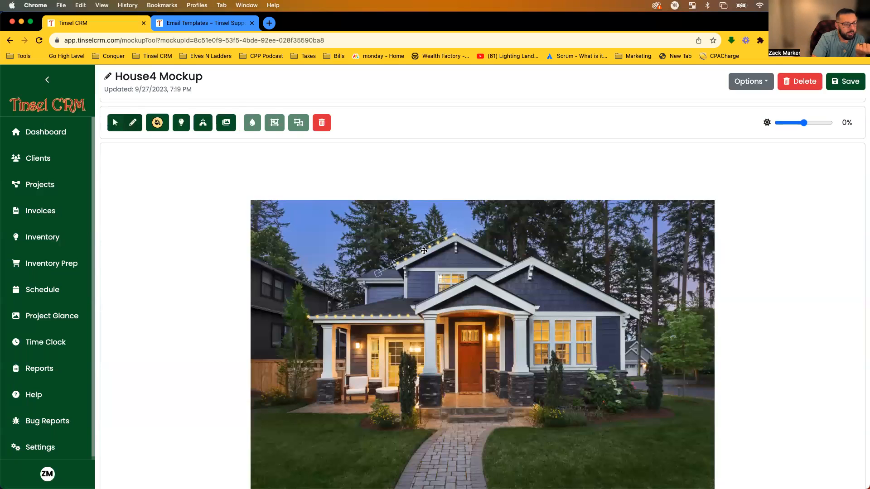
pyautogui.click(511, 264)
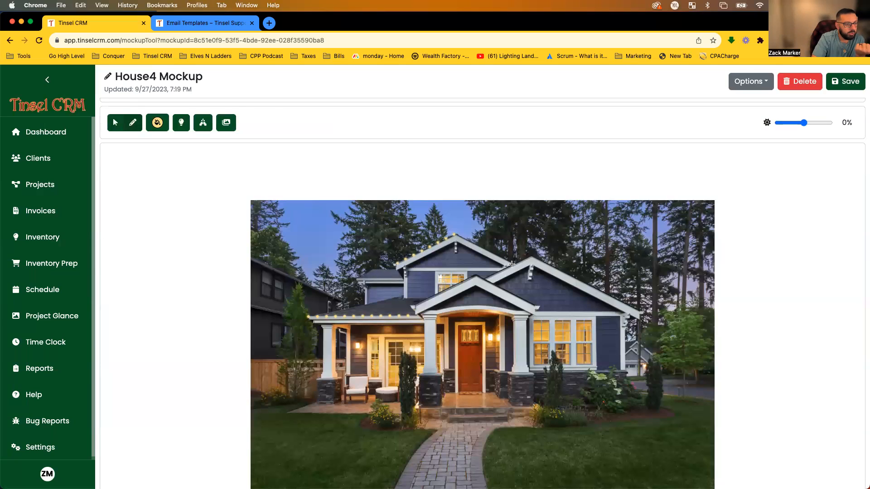
pyautogui.click(459, 235)
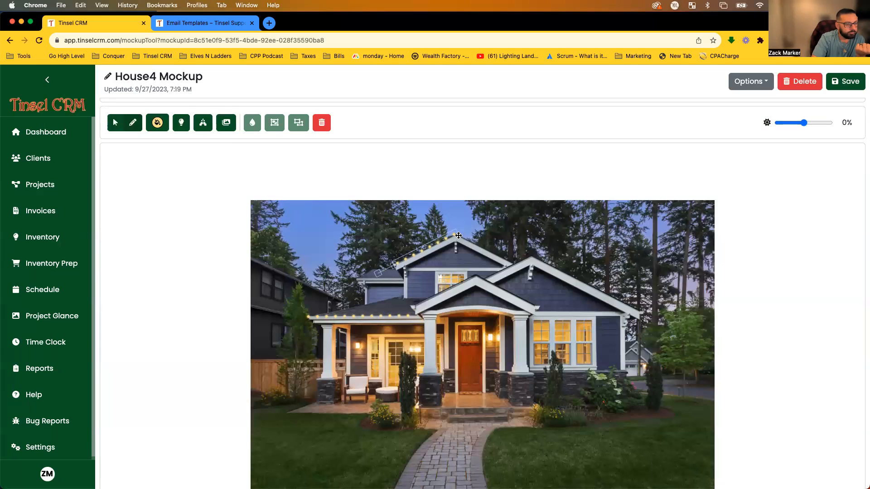
pyautogui.press('Delete')
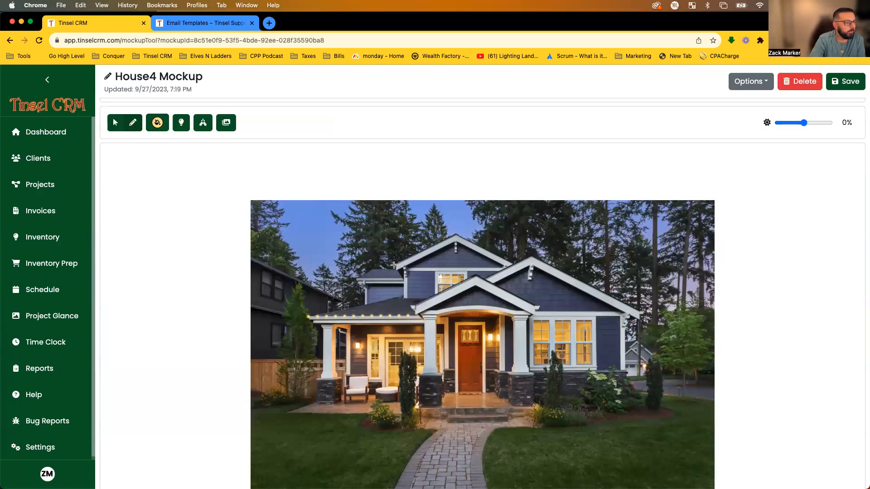
pyautogui.moveTo(449, 241); pyautogui.dragTo(458, 232)
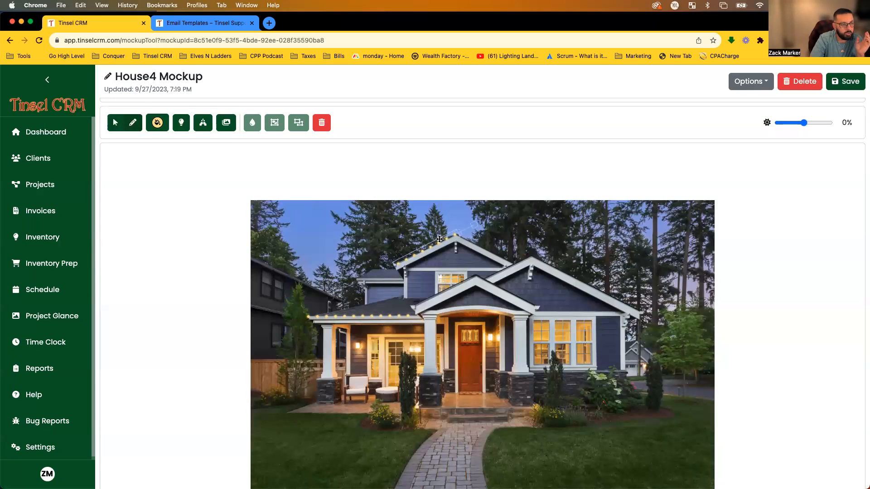
pyautogui.moveTo(516, 229); pyautogui.dragTo(606, 231)
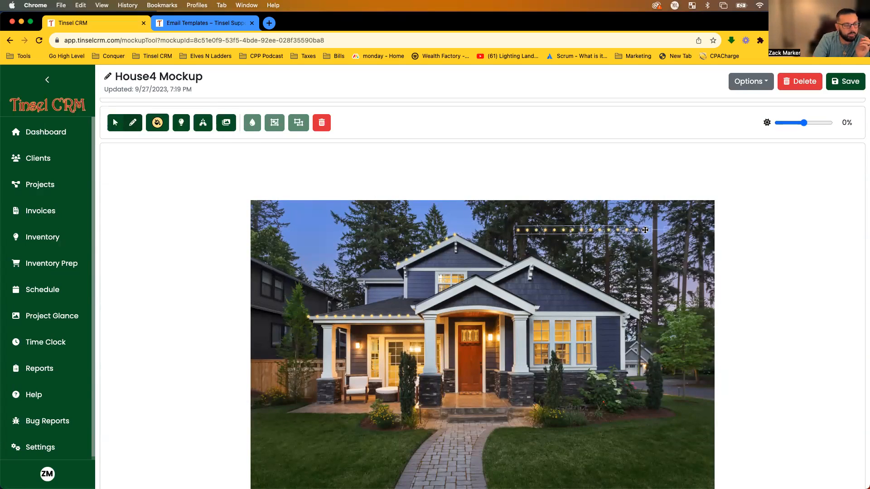
pyautogui.click(666, 282)
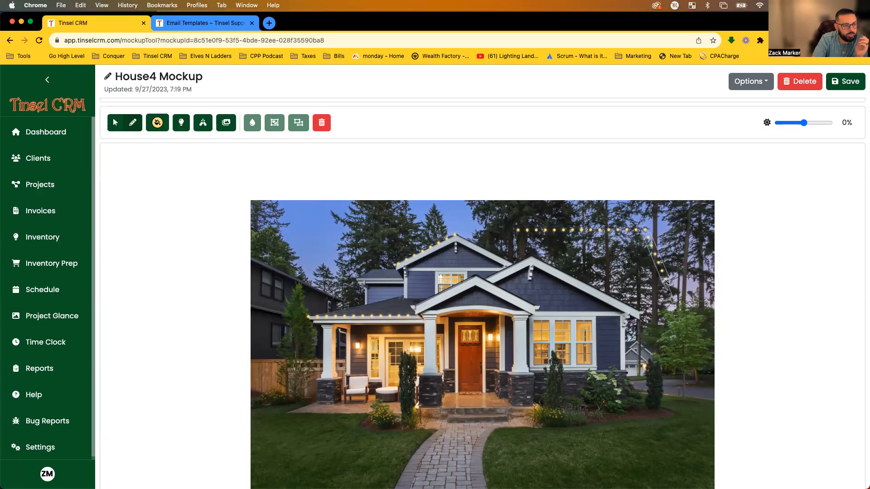
pyautogui.click(669, 324)
pyautogui.click(612, 321)
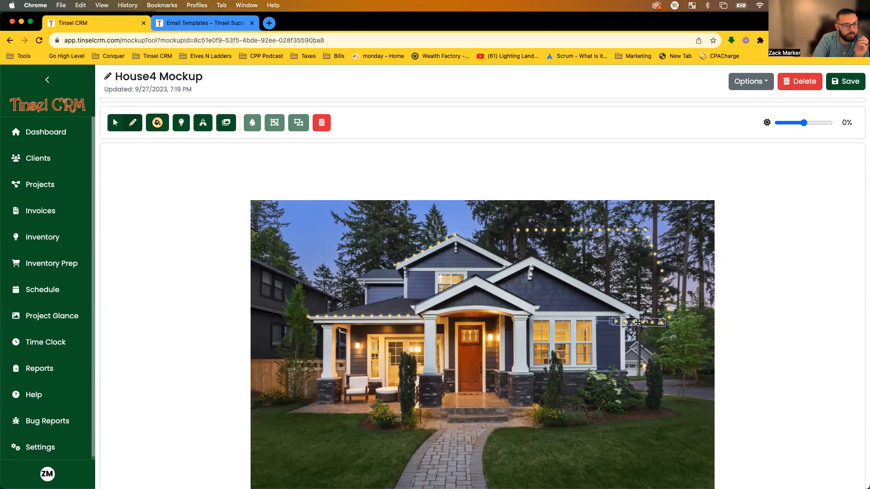
pyautogui.moveTo(532, 257); pyautogui.dragTo(508, 272)
pyautogui.click(498, 256)
# Box-select and delete the stray treetop lights and the misplaced upper-left gable lights.
pyautogui.click(110, 124)
pyautogui.moveTo(510, 213); pyautogui.dragTo(763, 402)
pyautogui.press('Delete')
pyautogui.click(412, 252)
pyautogui.press('Delete')
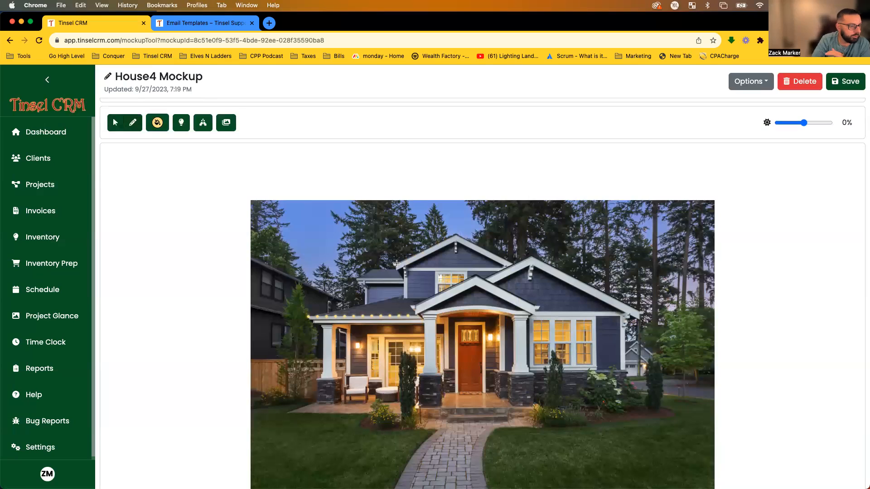
# Redraw warm light strands down both upper gable slopes to the lower left slope.
pyautogui.moveTo(398, 262)
pyautogui.mouseDown()
pyautogui.moveTo(455, 234)
pyautogui.moveTo(511, 263)
pyautogui.mouseUp()
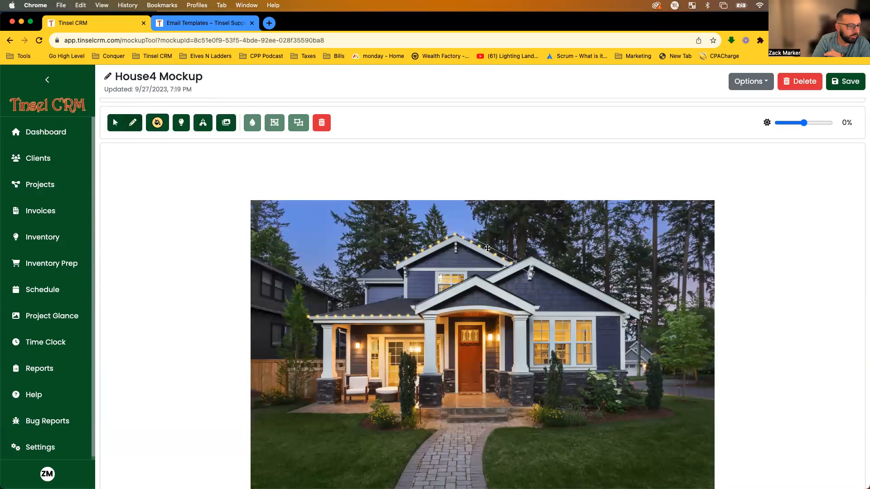
pyautogui.click(641, 311)
pyautogui.moveTo(528, 257); pyautogui.dragTo(532, 256)
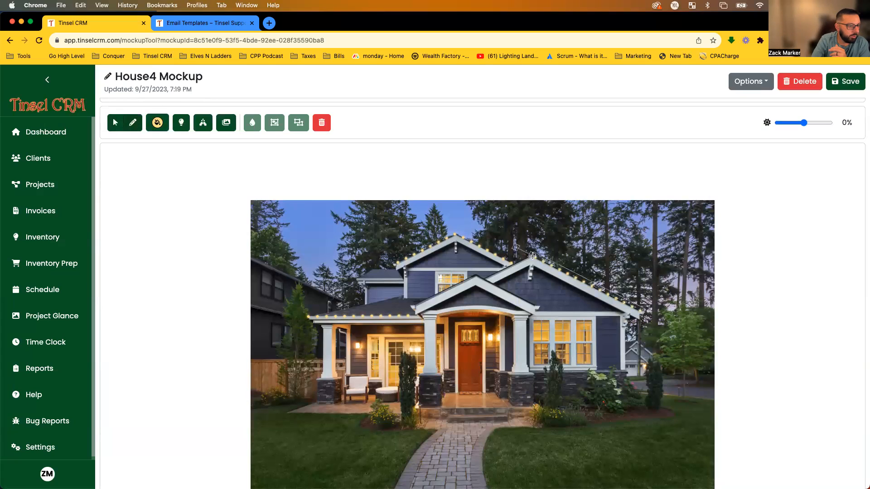
pyautogui.click(484, 277)
pyautogui.click(534, 306)
pyautogui.click(475, 273)
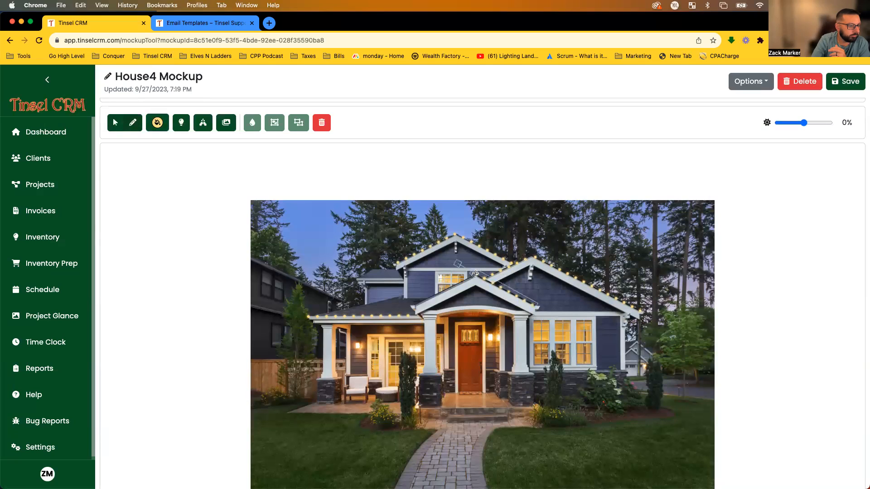
pyautogui.click(414, 307)
pyautogui.click(673, 305)
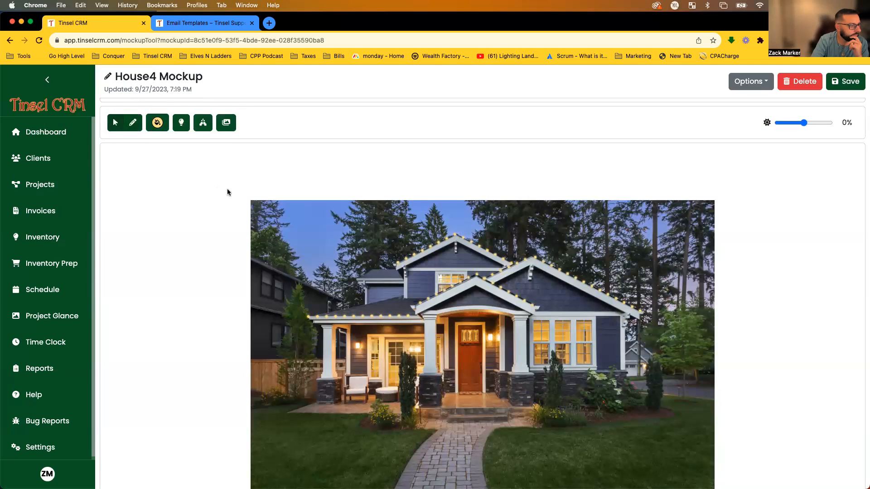
# Select all roof light strands and apply red, then the red-white-green pattern.
pyautogui.click(156, 126)
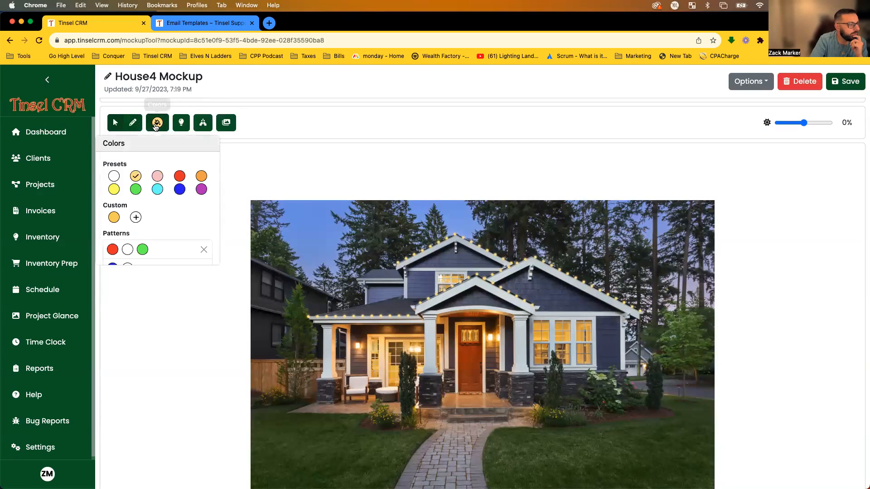
pyautogui.click(115, 124)
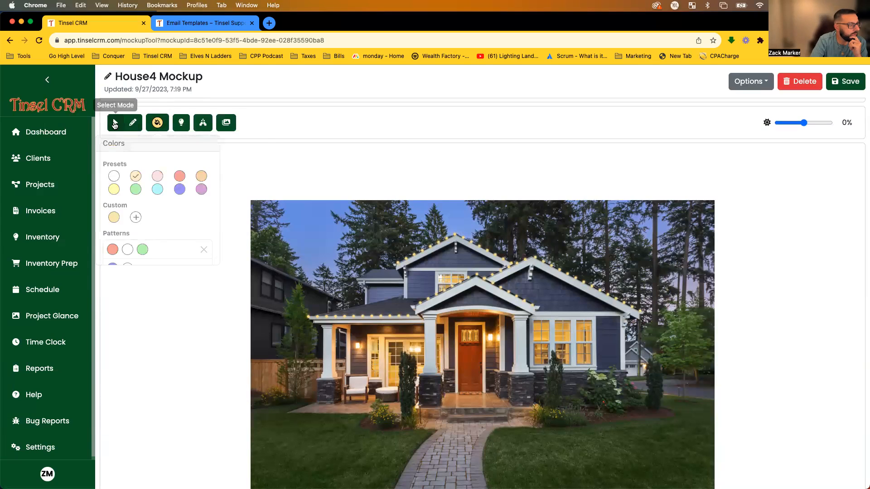
pyautogui.moveTo(292, 217); pyautogui.dragTo(674, 397)
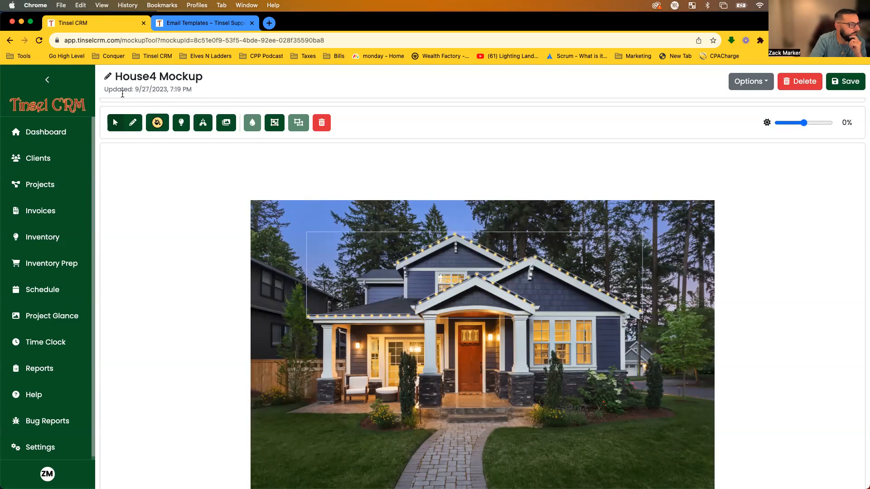
pyautogui.click(157, 122)
pyautogui.click(180, 177)
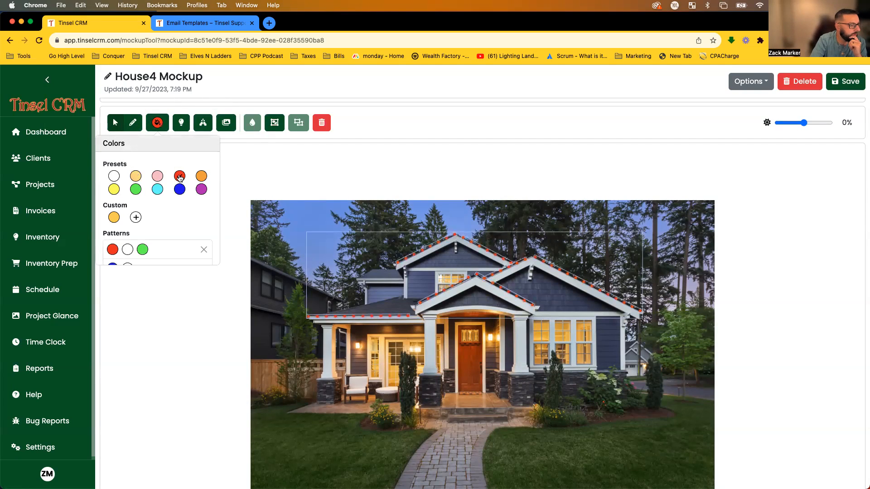
pyautogui.scroll(-2, 175, 187)
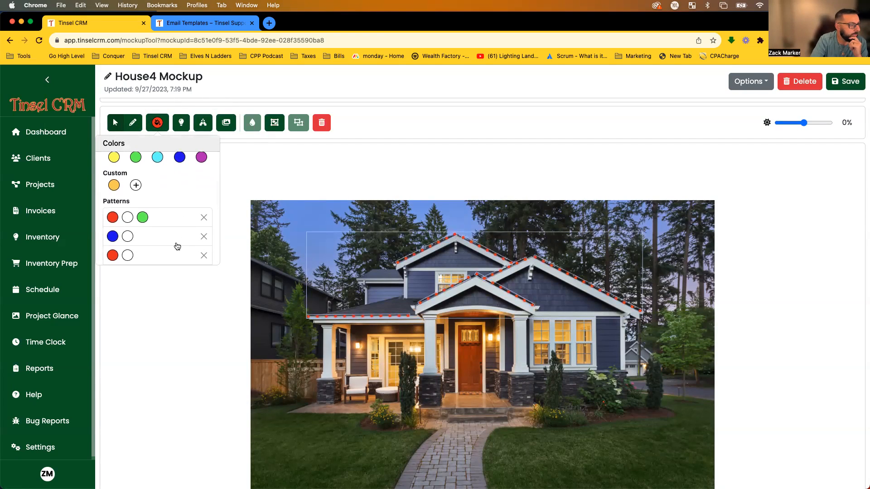
pyautogui.click(179, 216)
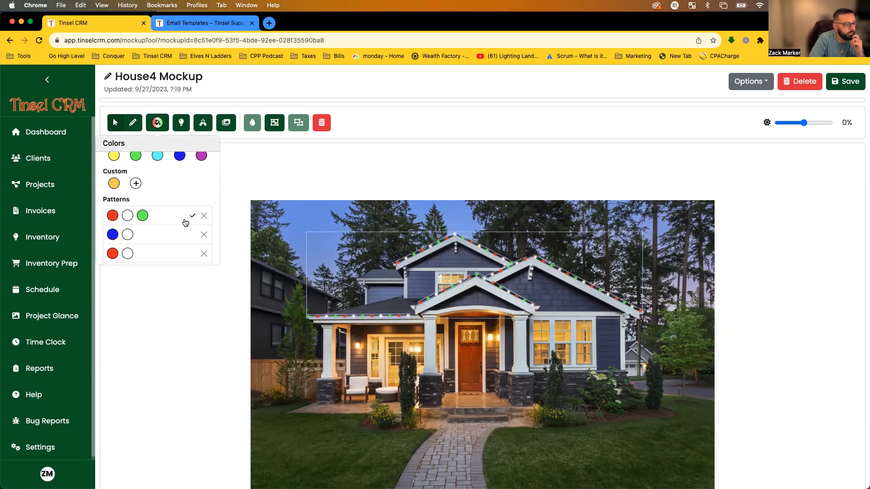
# Delete the red-white and blue-white colour patterns.
pyautogui.scroll(-2, 184, 223)
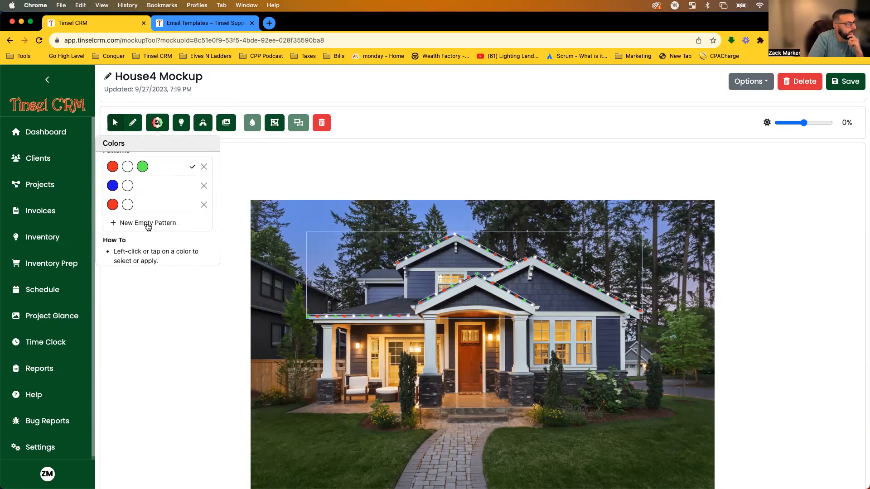
pyautogui.click(204, 204)
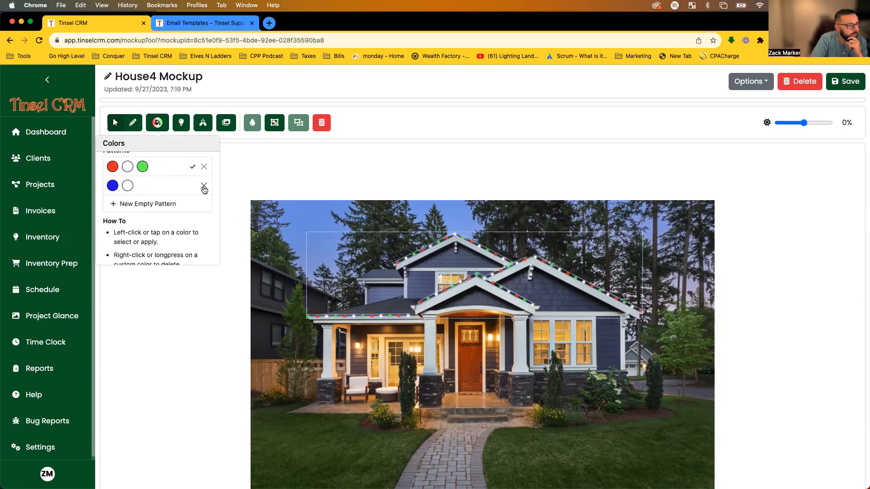
pyautogui.click(204, 186)
pyautogui.scroll(2, 188, 217)
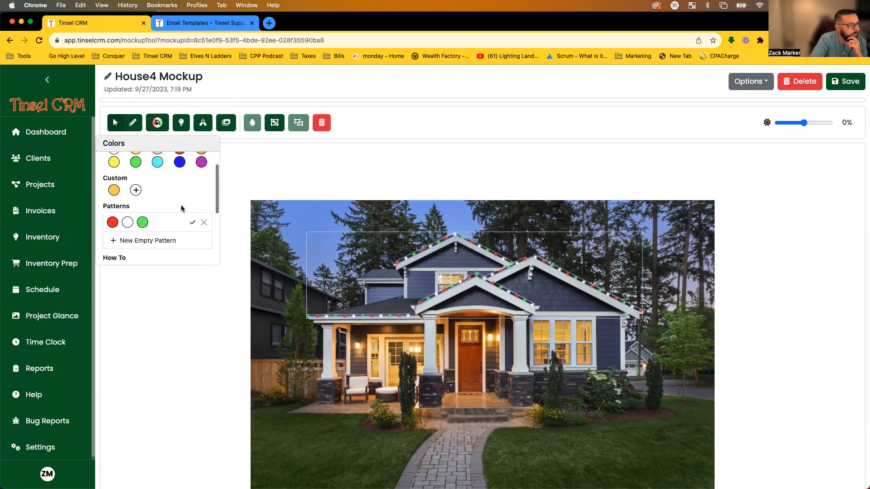
pyautogui.scroll(1, 144, 245)
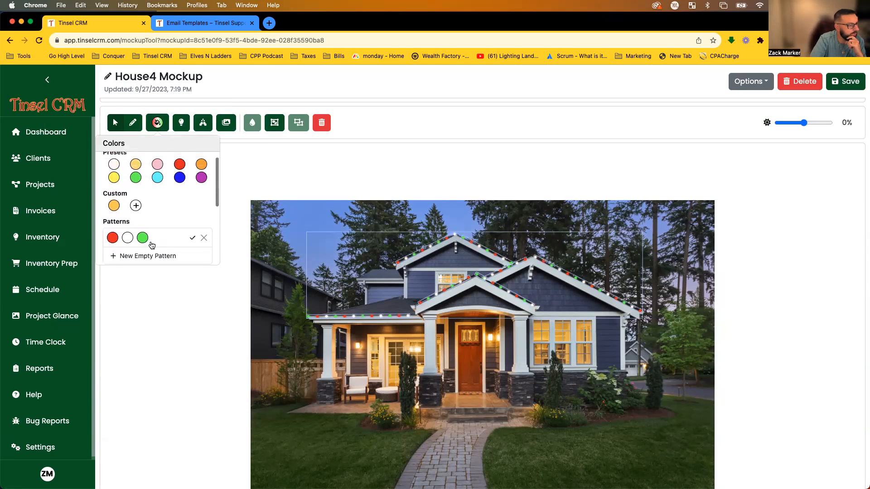
# Build a new empty pattern of red, white and blue and apply it to the lights.
pyautogui.click(132, 257)
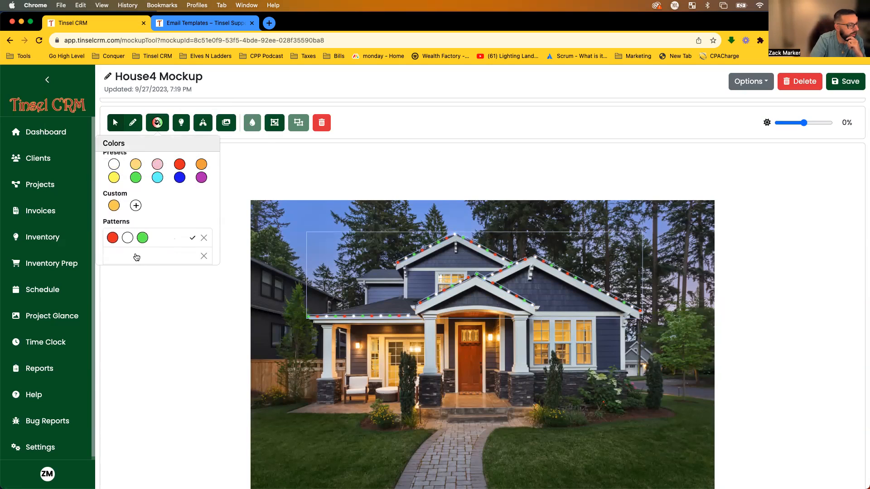
pyautogui.moveTo(179, 164); pyautogui.dragTo(131, 244)
pyautogui.moveTo(114, 164); pyautogui.dragTo(135, 257)
pyautogui.moveTo(179, 177); pyautogui.dragTo(150, 260)
pyautogui.scroll(2, 150, 261)
pyautogui.moveTo(180, 188); pyautogui.dragTo(143, 198)
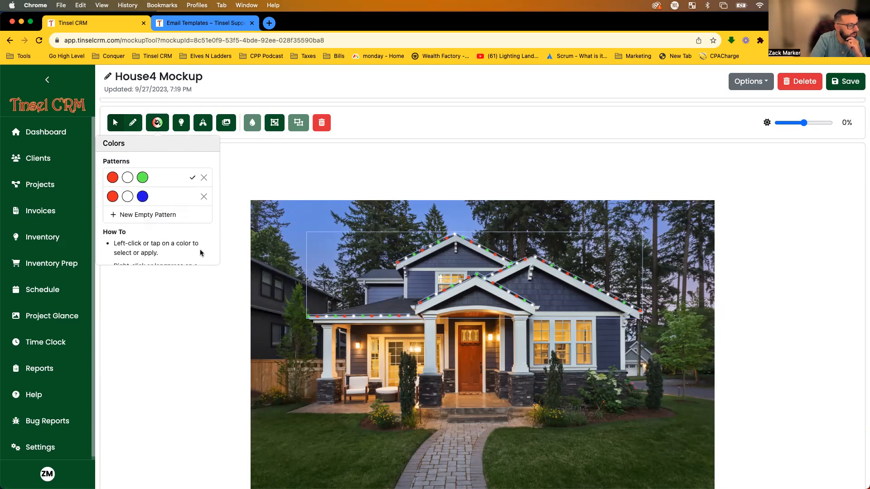
pyautogui.click(167, 196)
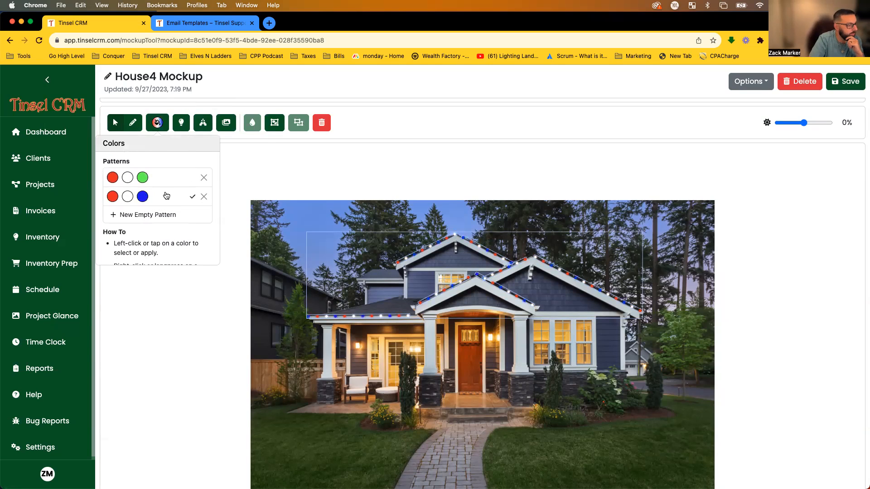
# Return the roof lights to the custom orange colour.
pyautogui.scroll(2, 144, 215)
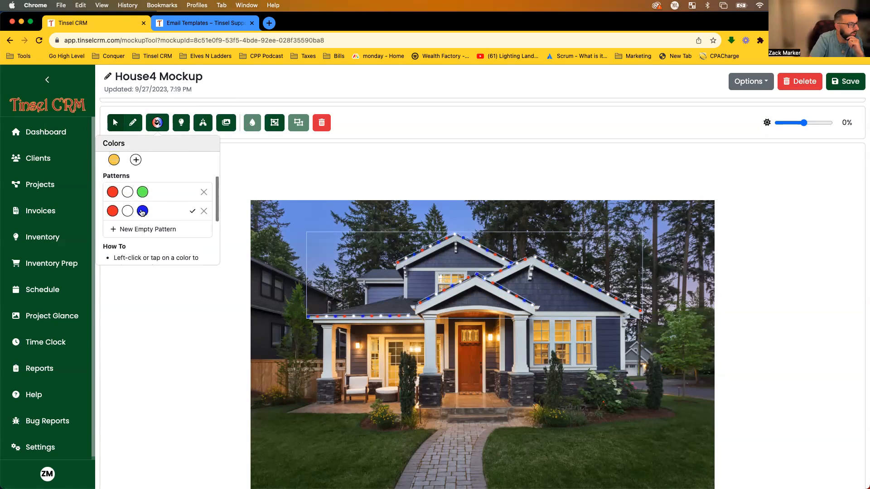
pyautogui.scroll(1, 142, 215)
pyautogui.click(117, 203)
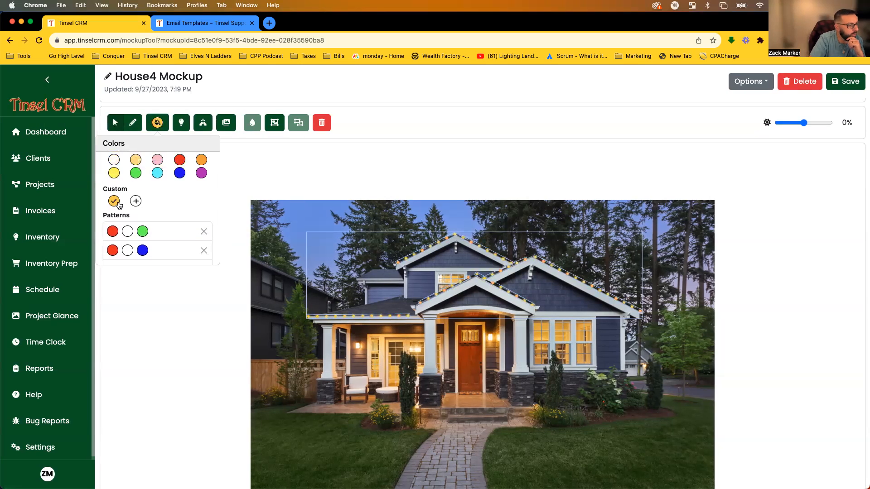
pyautogui.click(114, 159)
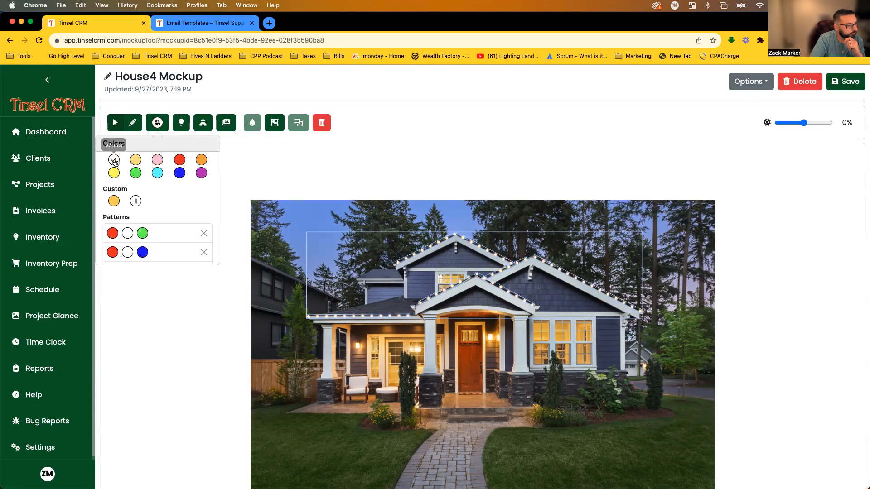
pyautogui.click(114, 203)
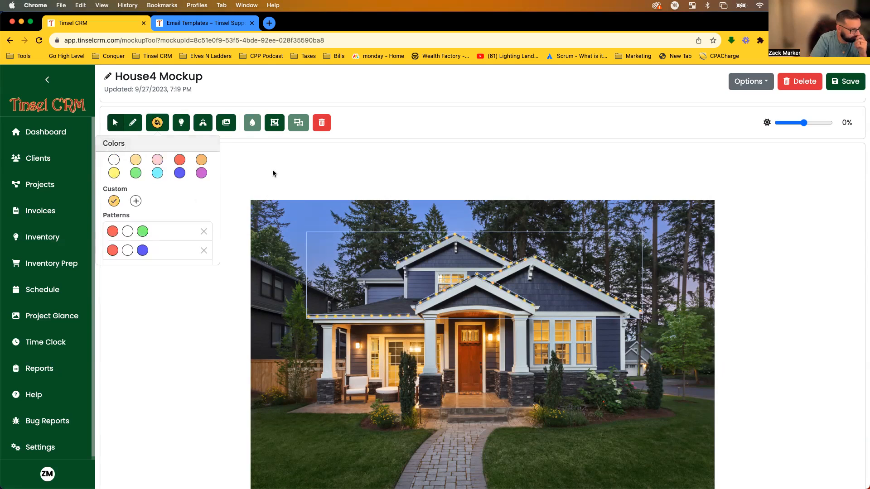
# Widen the light spacing to 20 with bulb size SM, then deselect the roofline lights.
pyautogui.click(181, 123)
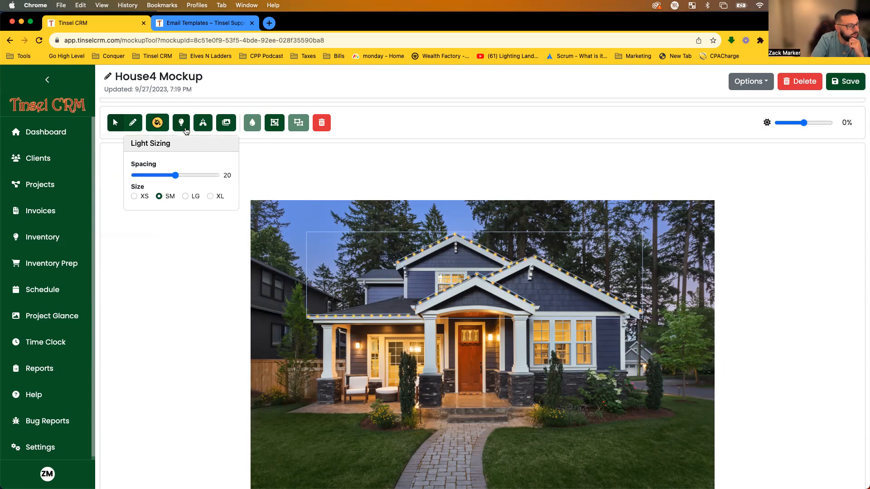
pyautogui.moveTo(177, 178)
pyautogui.mouseDown()
pyautogui.moveTo(212, 177)
pyautogui.moveTo(176, 178)
pyautogui.mouseUp()
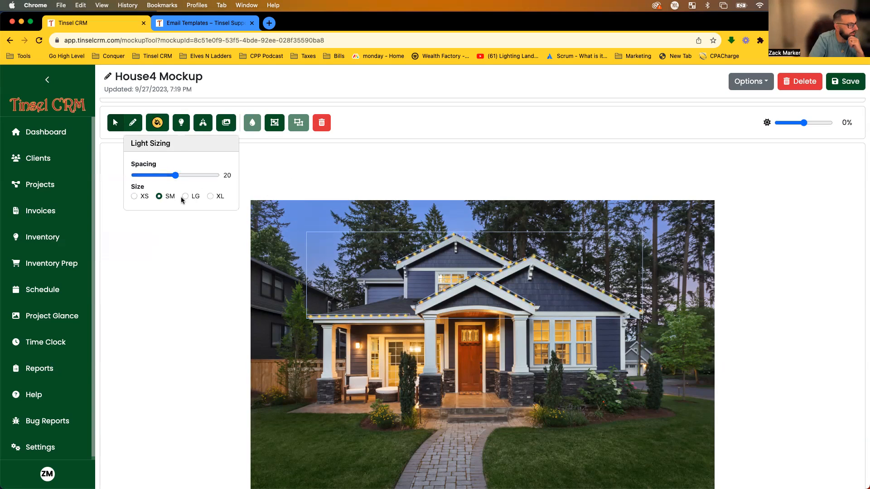
pyautogui.click(210, 197)
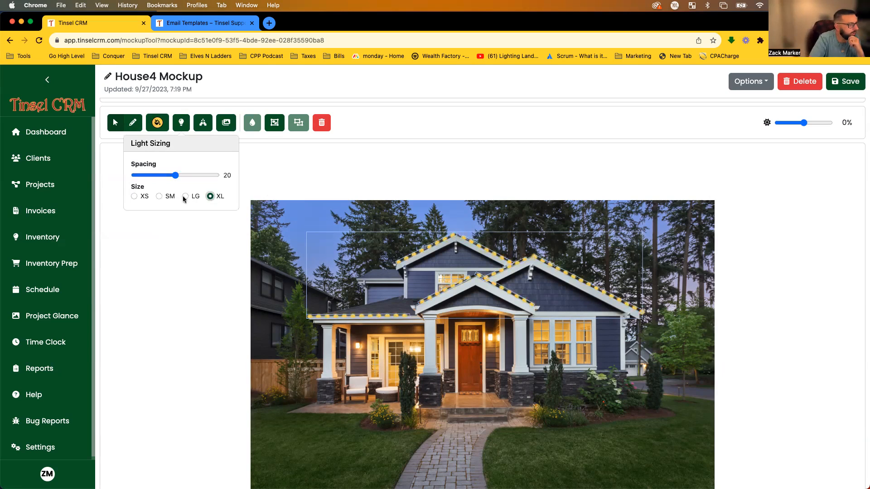
pyautogui.click(135, 196)
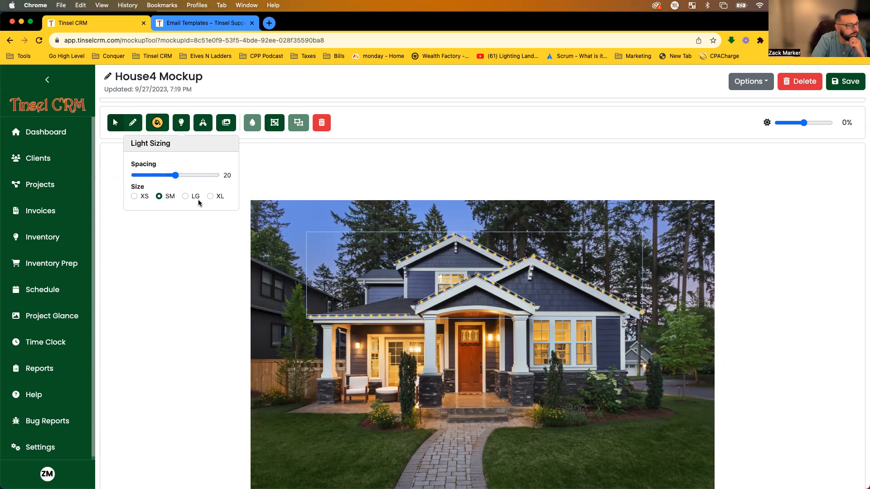
pyautogui.click(223, 235)
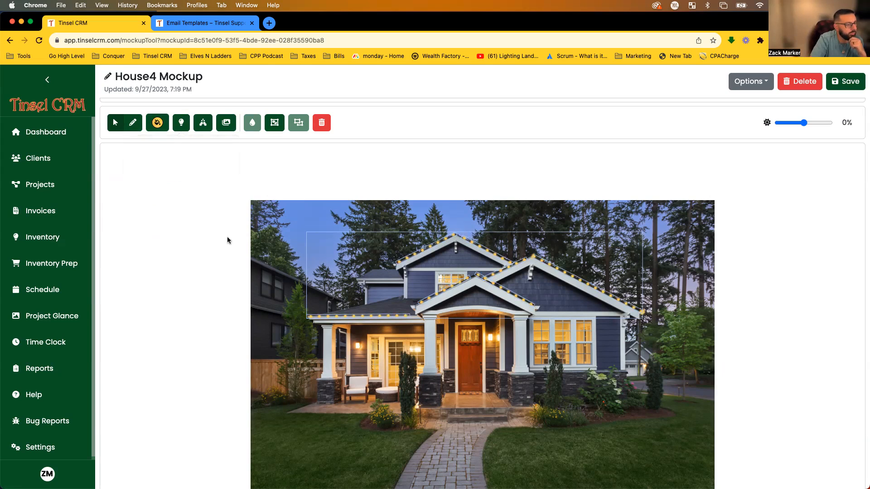
pyautogui.click(261, 204)
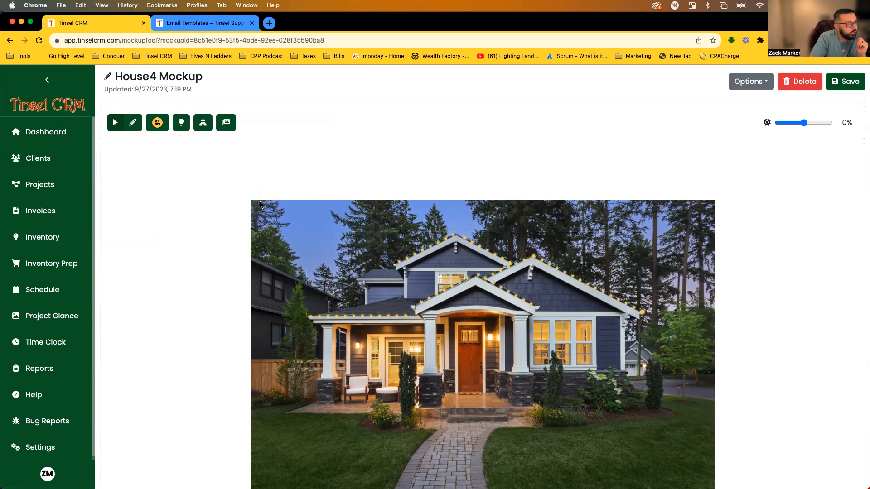
# Add the Wreath Real 1 preset and shrink it onto the porch gable.
pyautogui.click(203, 123)
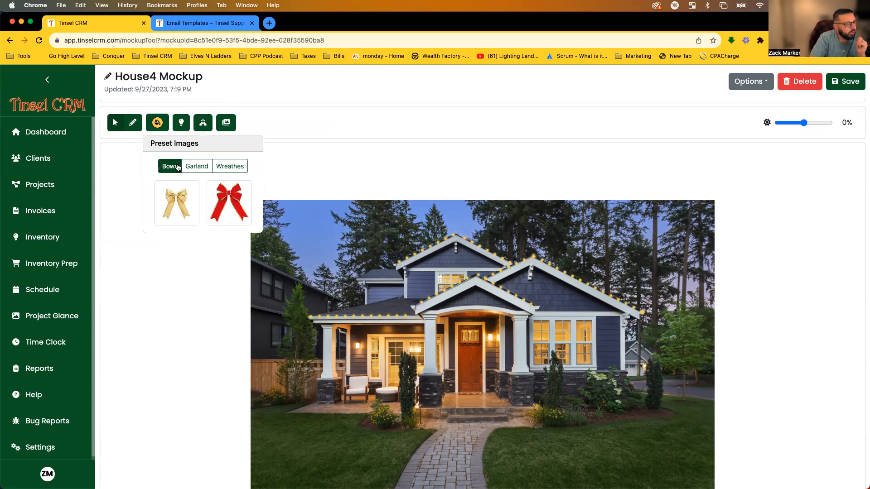
pyautogui.click(230, 173)
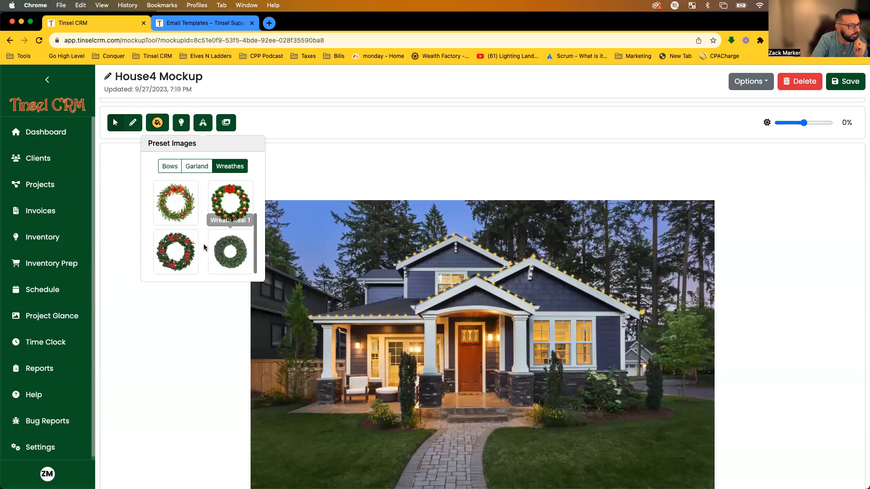
pyautogui.click(230, 251)
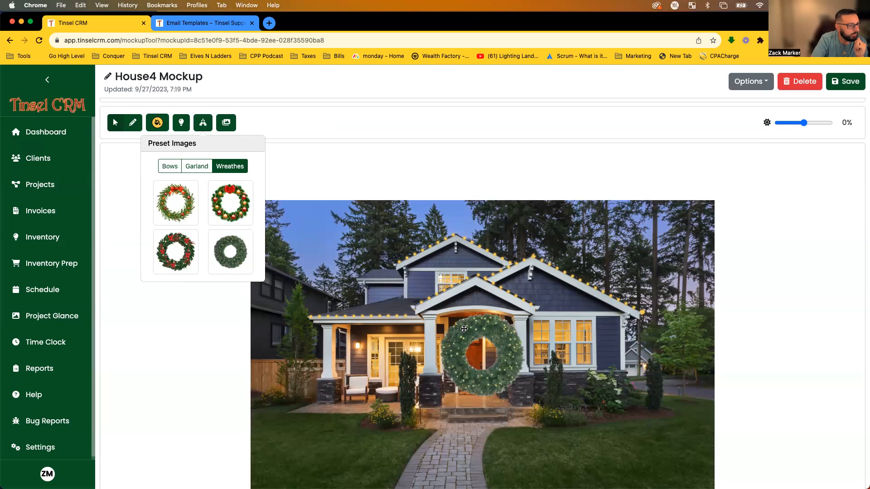
pyautogui.click(170, 166)
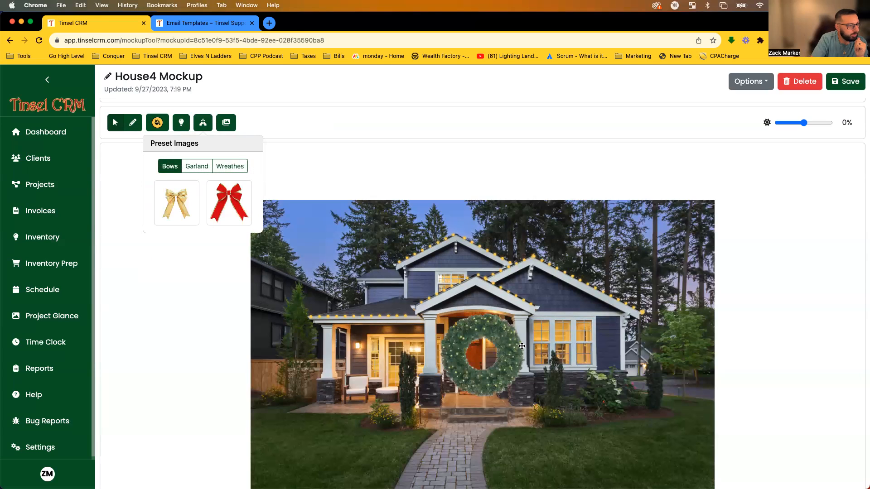
pyautogui.moveTo(522, 346); pyautogui.dragTo(522, 332)
pyautogui.moveTo(535, 391); pyautogui.dragTo(483, 313)
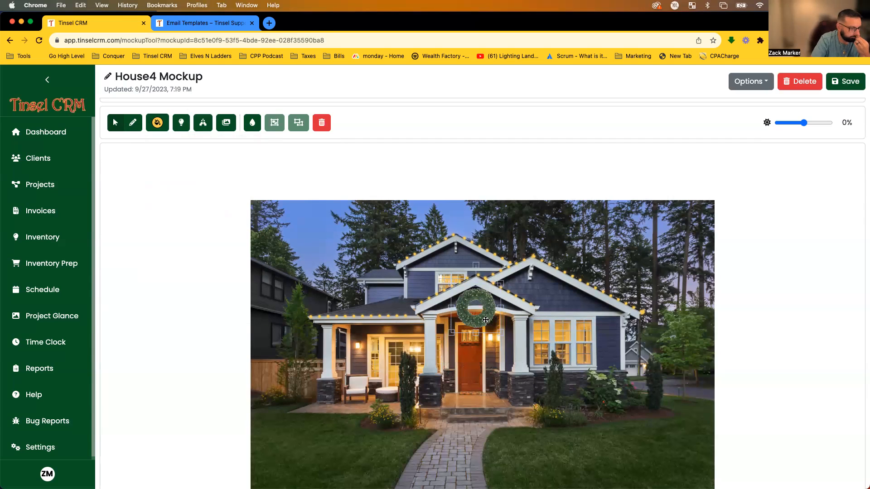
# Add the large red bow preset, shrunk and placed atop the wreath.
pyautogui.click(203, 132)
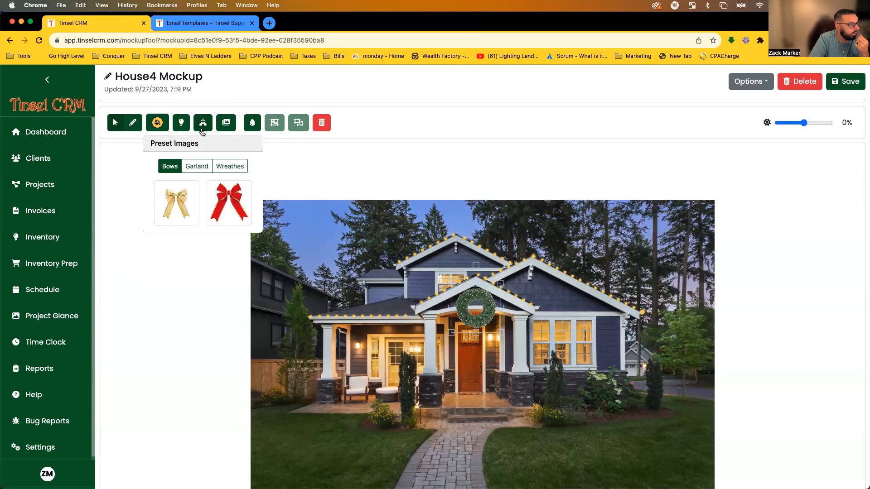
pyautogui.click(229, 202)
pyautogui.moveTo(515, 358); pyautogui.dragTo(531, 341)
pyautogui.moveTo(548, 390); pyautogui.dragTo(472, 300)
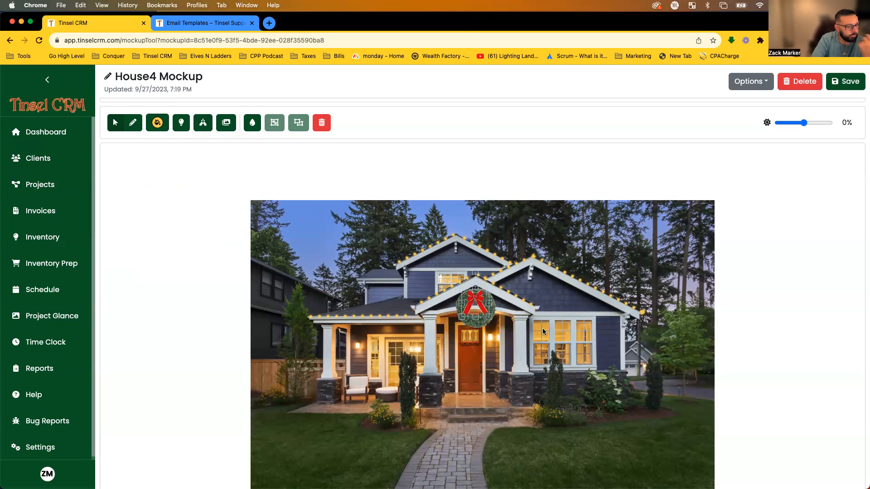
pyautogui.click(520, 339)
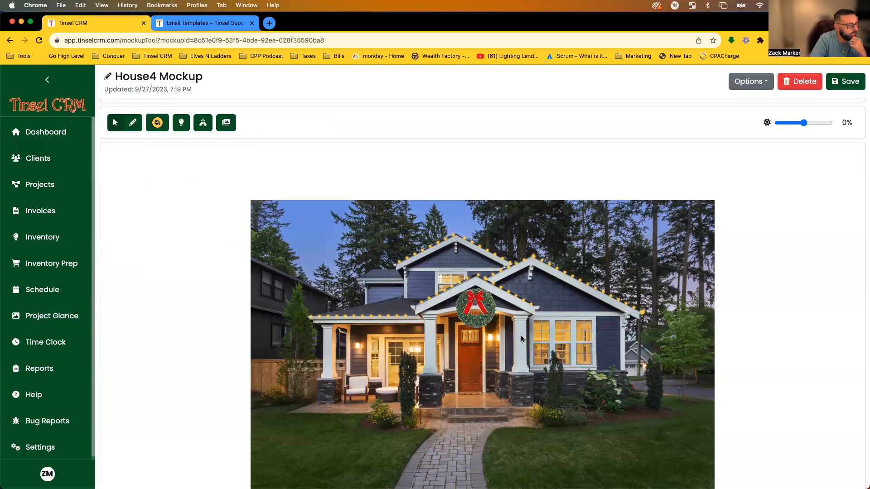
pyautogui.click(201, 124)
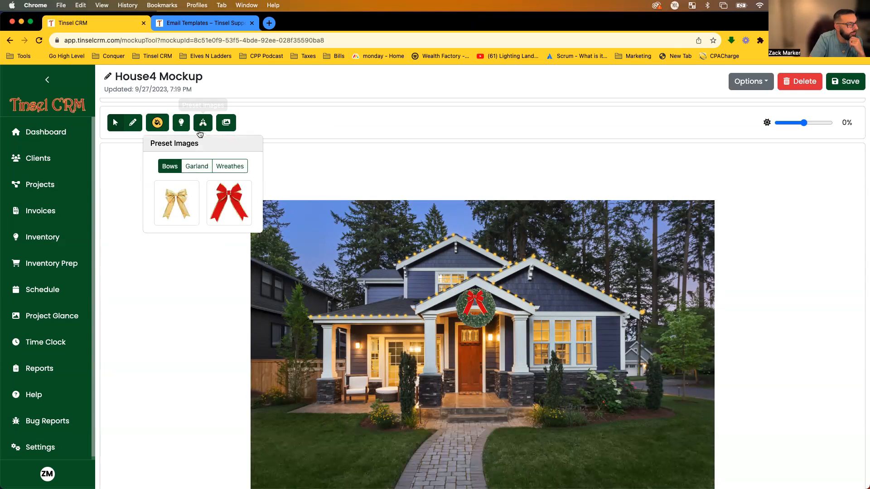
pyautogui.click(225, 124)
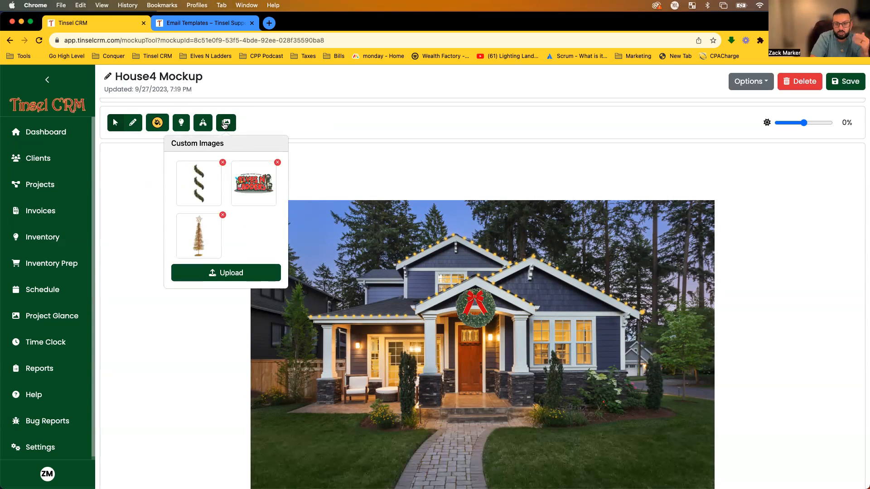
pyautogui.click(260, 203)
pyautogui.moveTo(468, 360); pyautogui.dragTo(617, 460)
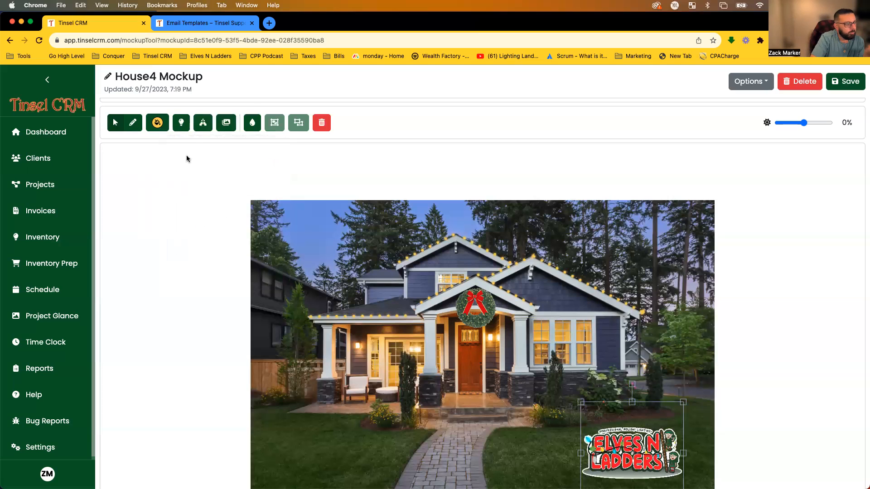
pyautogui.click(227, 123)
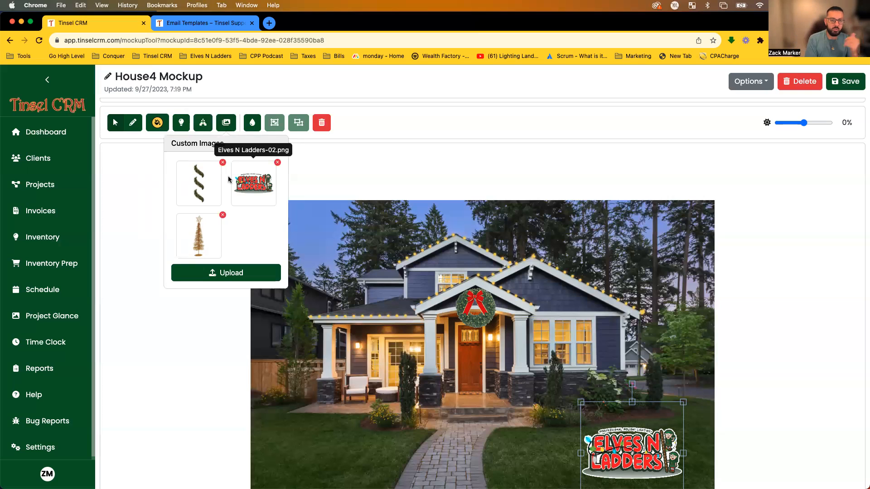
pyautogui.click(201, 178)
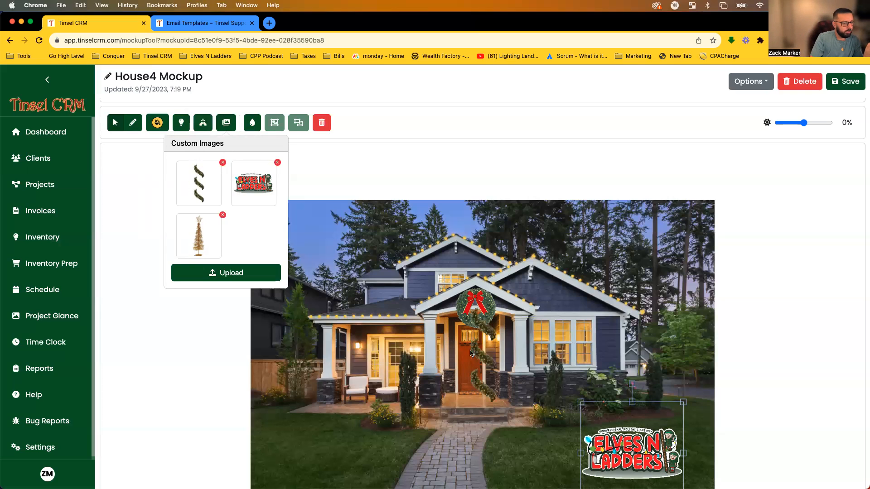
pyautogui.moveTo(477, 354); pyautogui.dragTo(518, 356)
pyautogui.moveTo(535, 400); pyautogui.dragTo(528, 372)
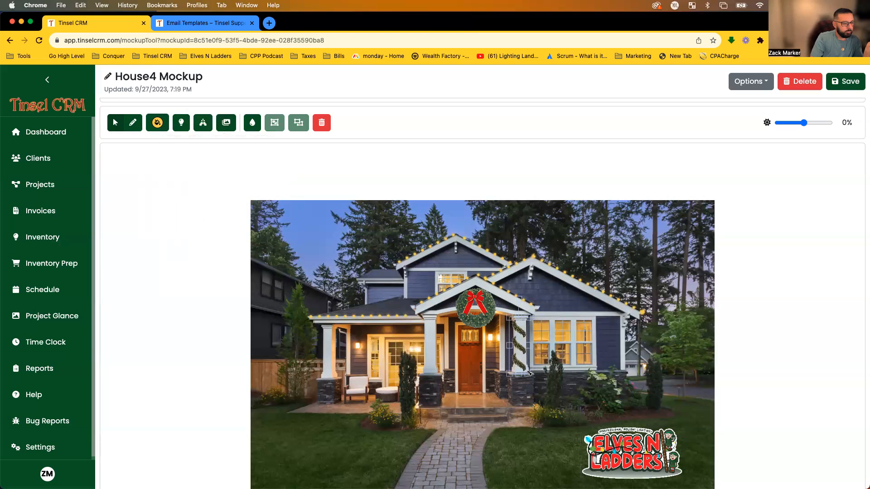
pyautogui.click(522, 352)
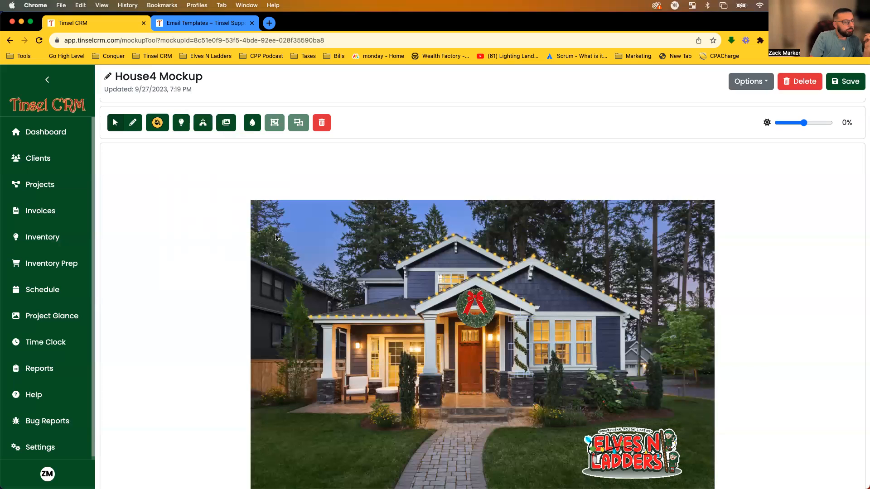
pyautogui.click(195, 232)
pyautogui.click(226, 126)
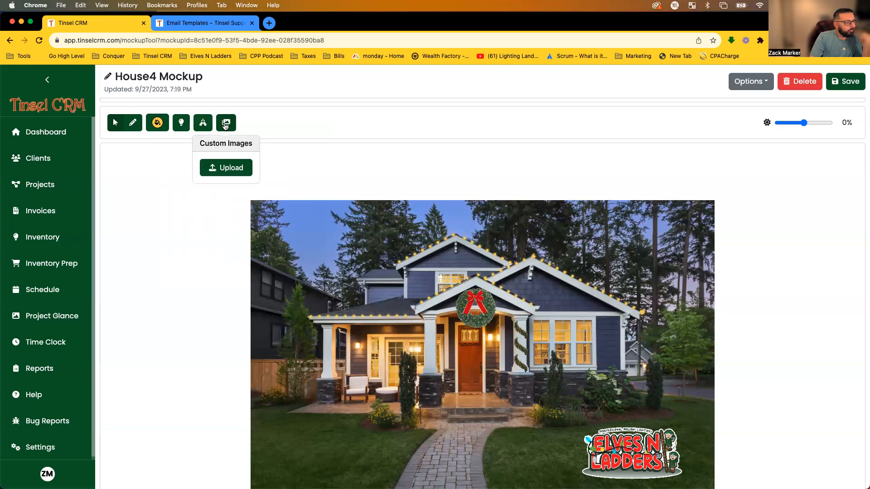
pyautogui.click(203, 123)
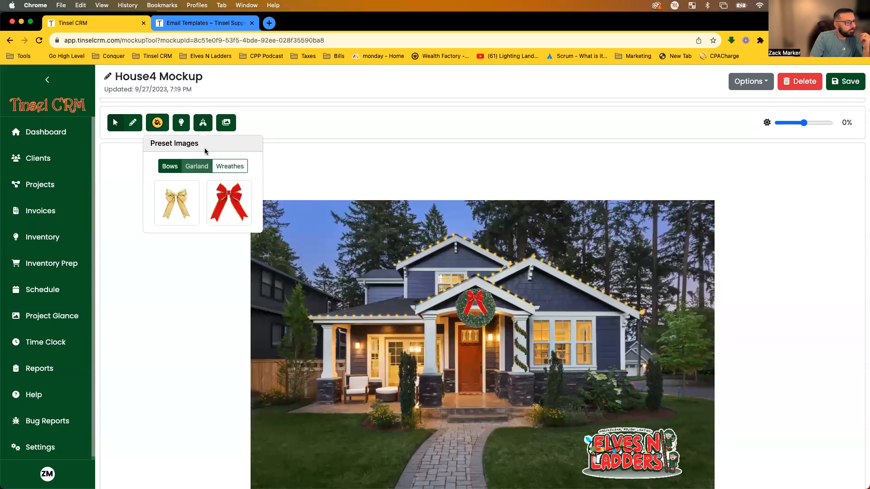
pyautogui.click(207, 123)
pyautogui.click(226, 123)
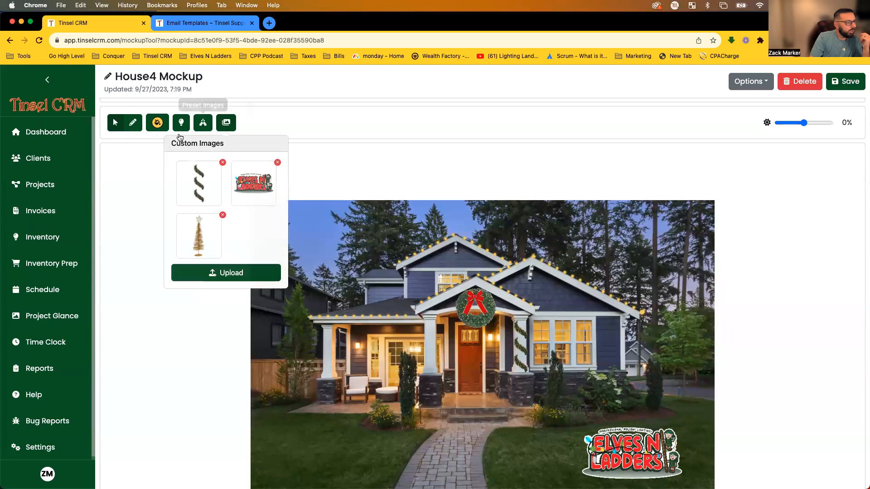
pyautogui.click(189, 188)
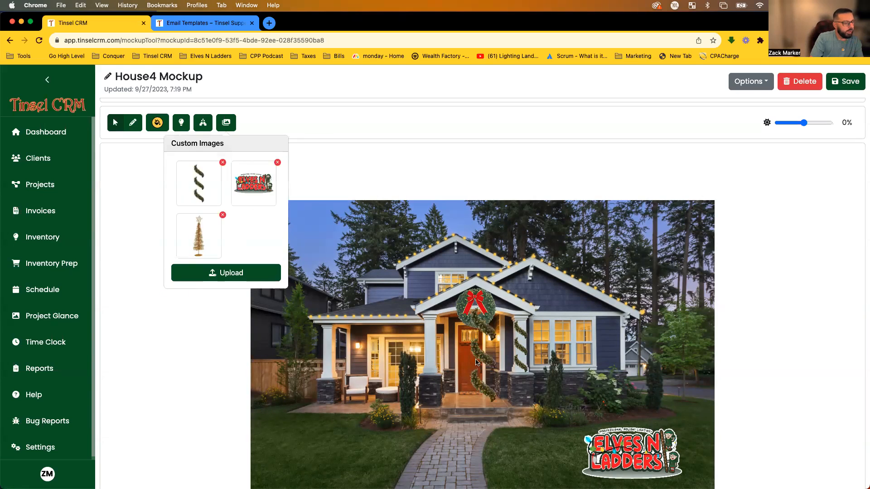
pyautogui.click(232, 363)
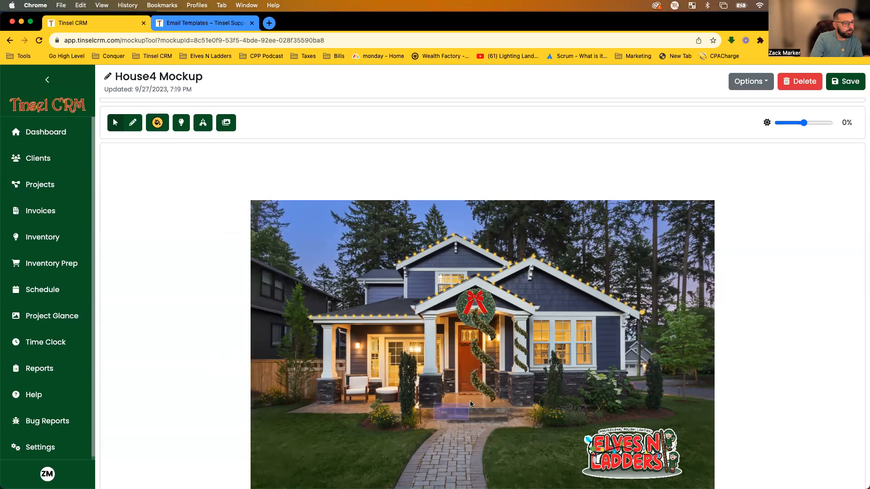
pyautogui.click(499, 354)
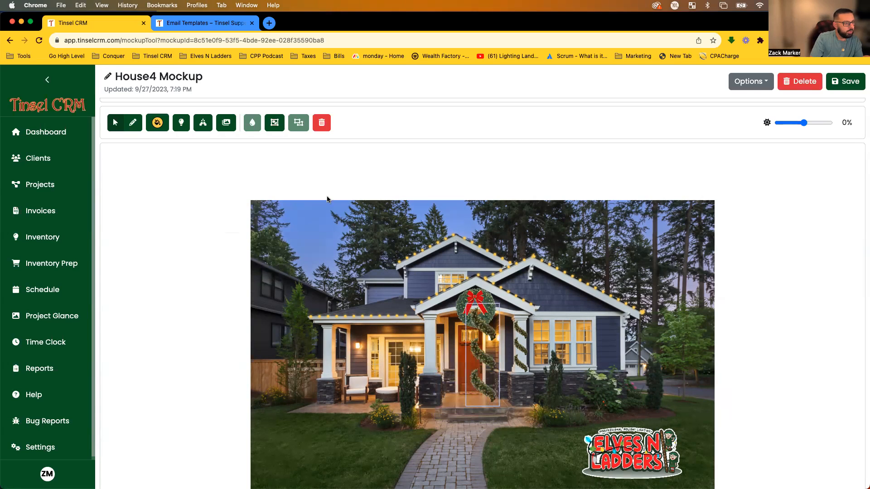
pyautogui.click(274, 124)
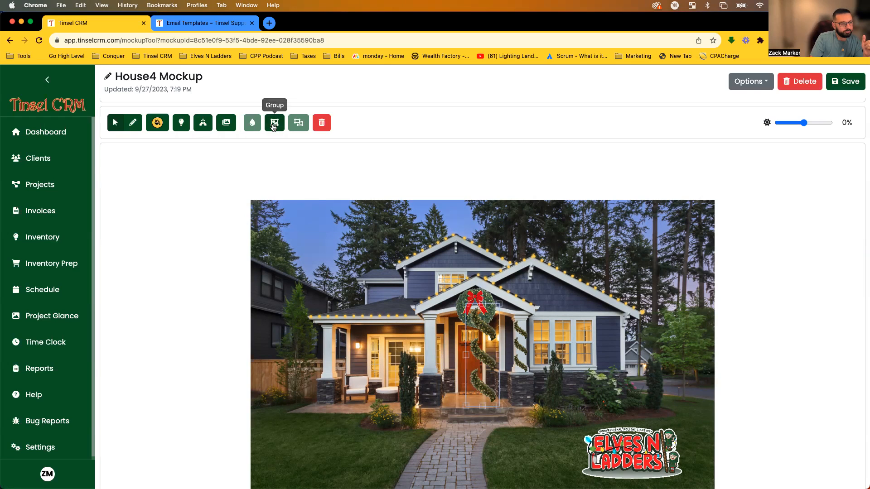
pyautogui.moveTo(474, 343); pyautogui.dragTo(426, 358)
pyautogui.moveTo(446, 424); pyautogui.dragTo(427, 379)
pyautogui.moveTo(425, 344); pyautogui.dragTo(427, 345)
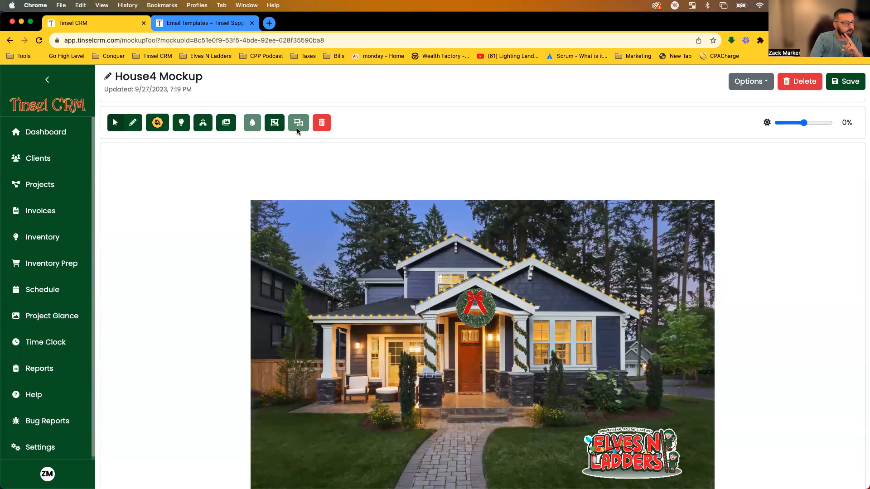
pyautogui.click(431, 356)
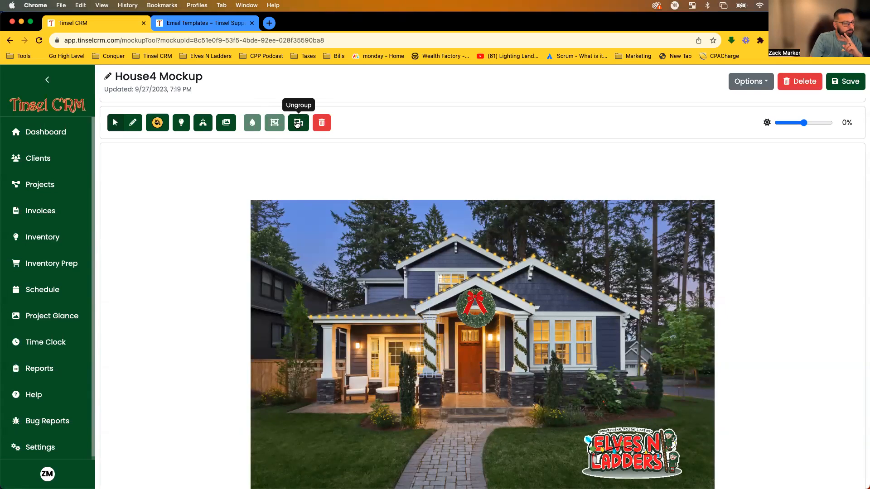
pyautogui.click(297, 124)
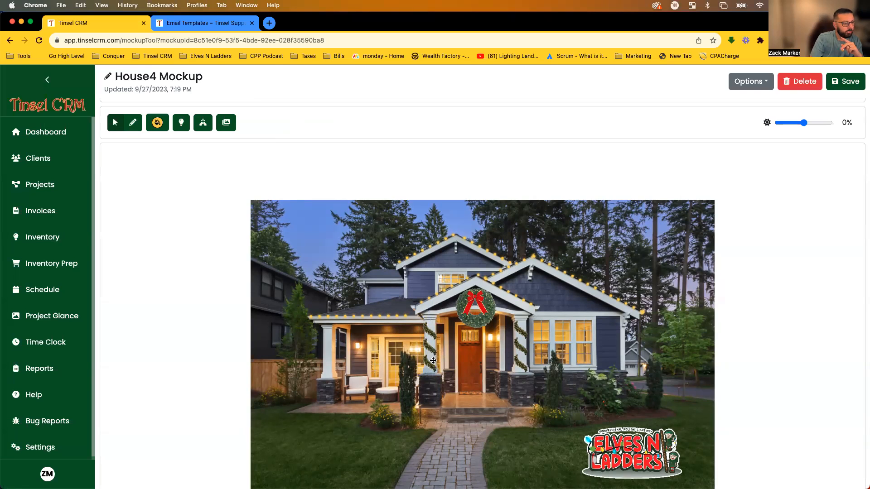
pyautogui.moveTo(433, 360); pyautogui.dragTo(327, 356)
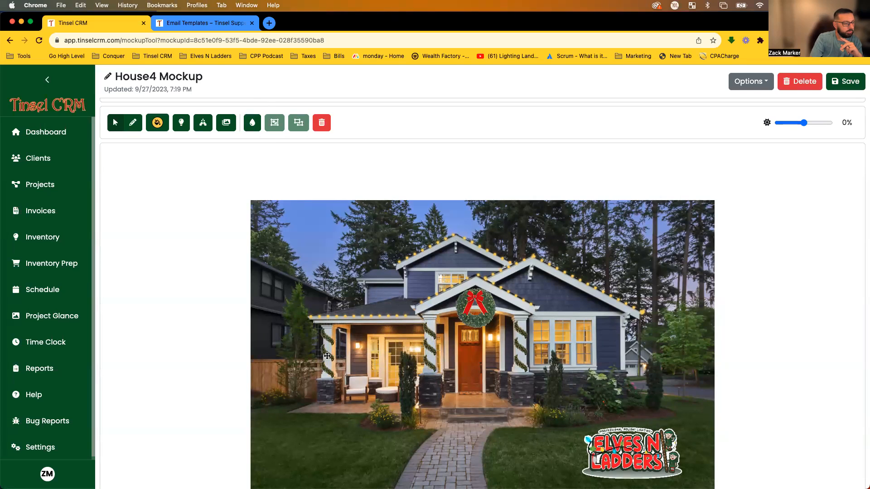
pyautogui.click(371, 429)
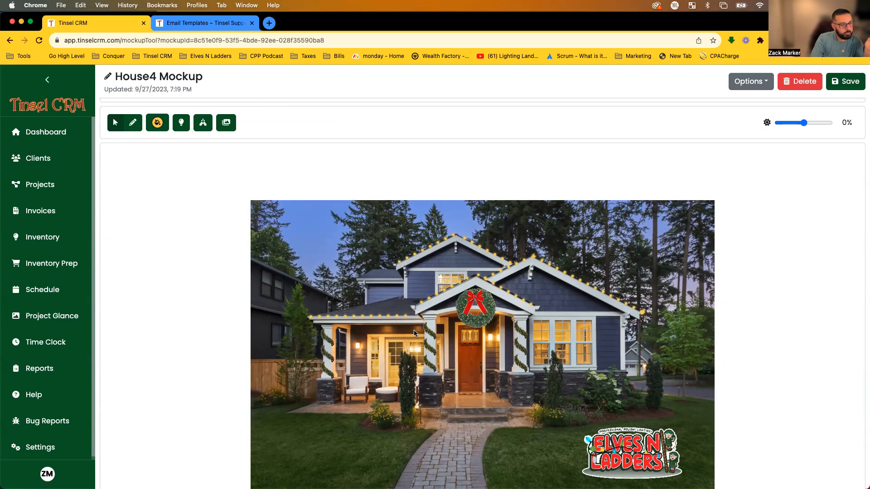
pyautogui.scroll(-1, 593, 353)
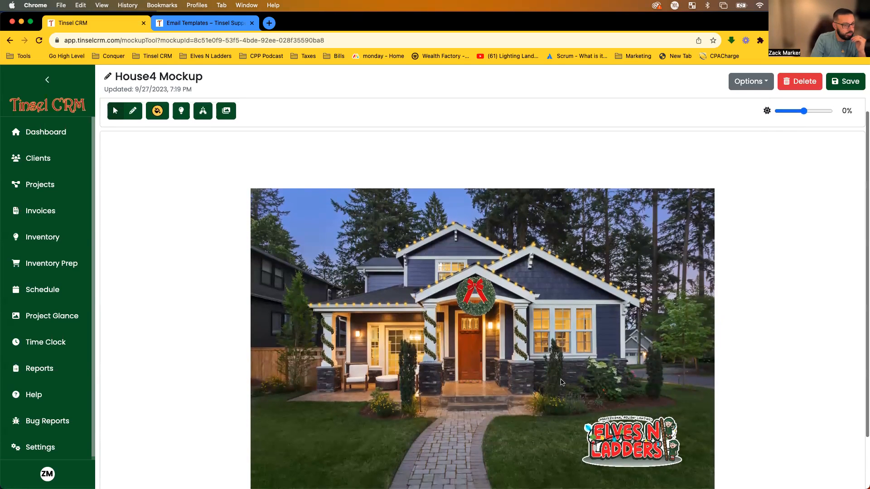
pyautogui.scroll(1, 562, 383)
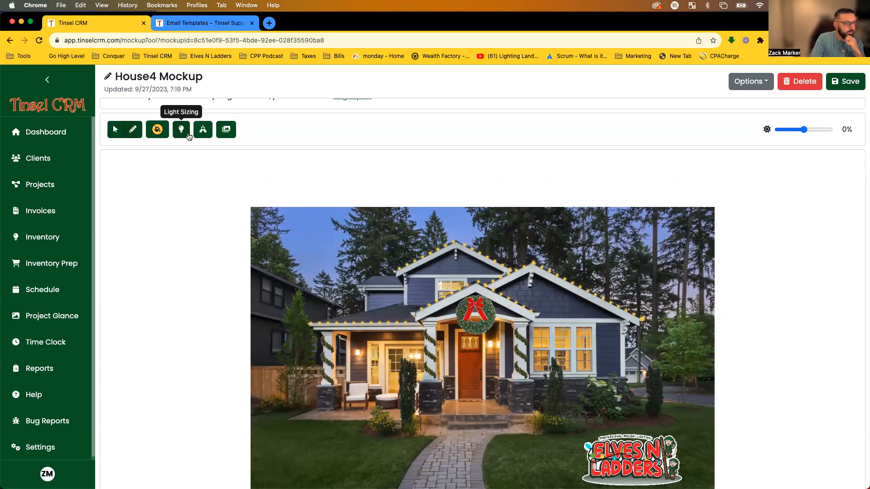
# Set the light size for new strands to XS.
pyautogui.scroll(-1, 181, 141)
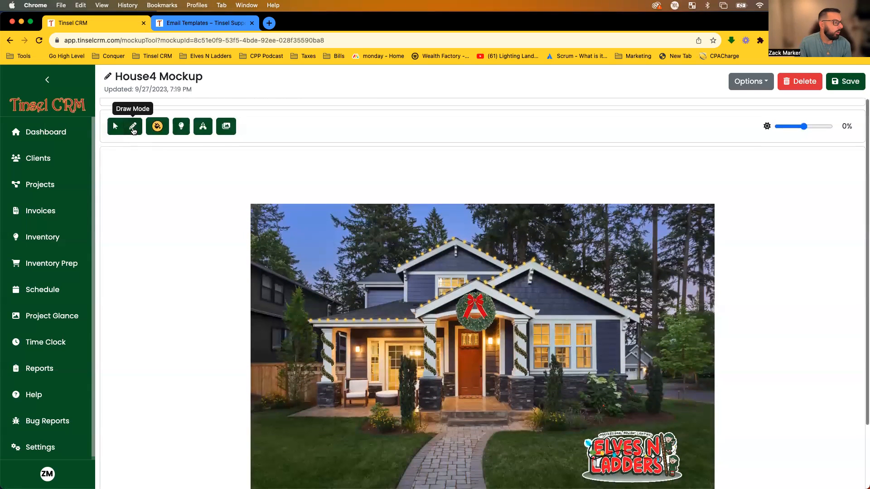
pyautogui.click(157, 127)
pyautogui.click(135, 202)
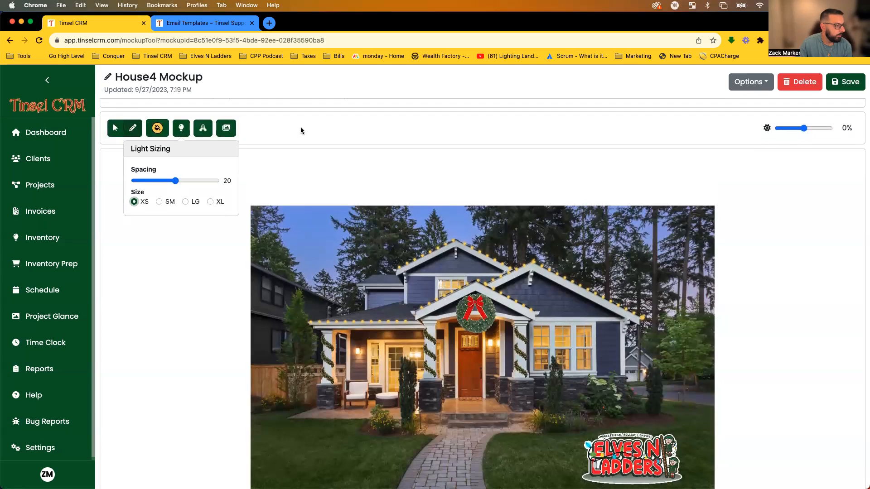
pyautogui.scroll(-1, 300, 130)
pyautogui.click(281, 125)
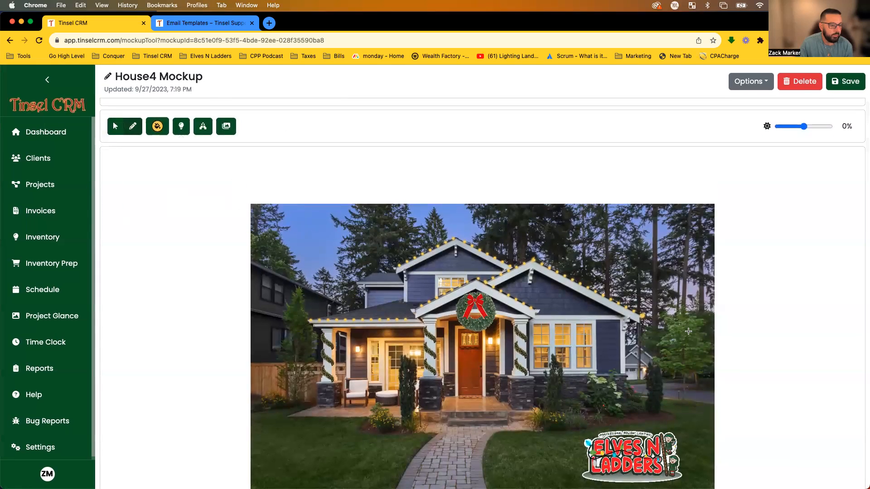
# Add a light strand by the right-hand tree and move it up onto the tree.
pyautogui.scroll(-2, 669, 325)
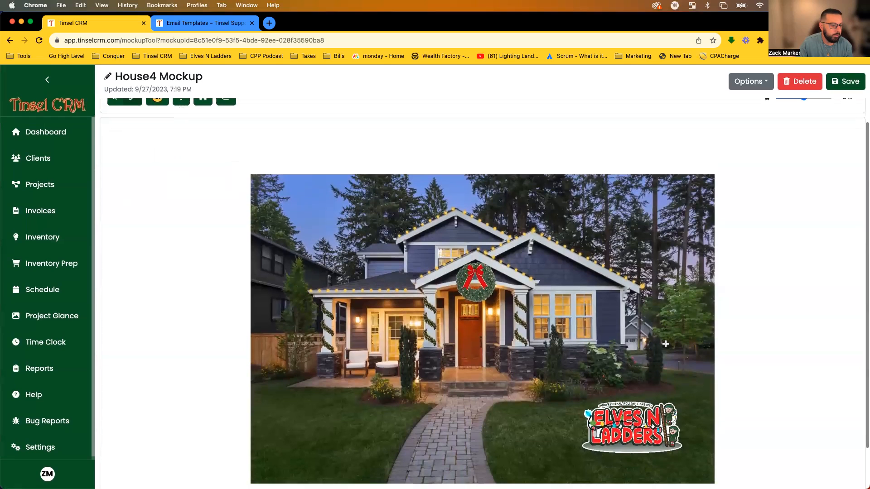
pyautogui.click(705, 336)
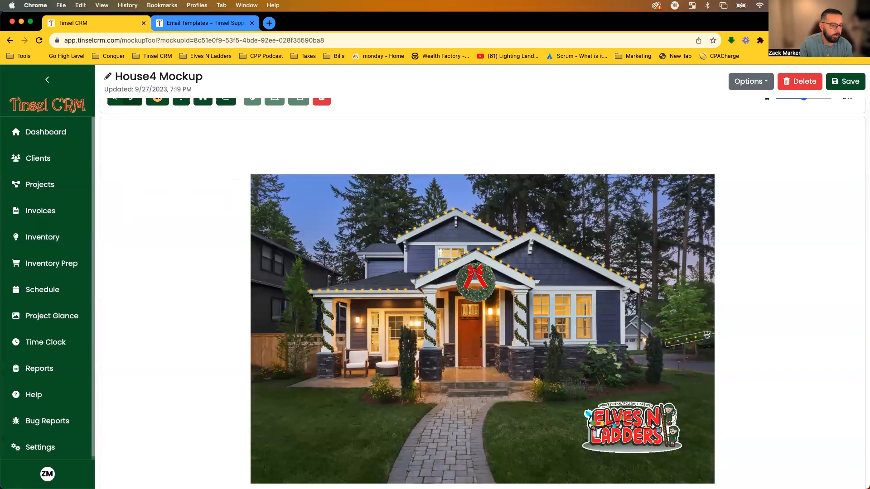
pyautogui.click(661, 332)
pyautogui.click(702, 323)
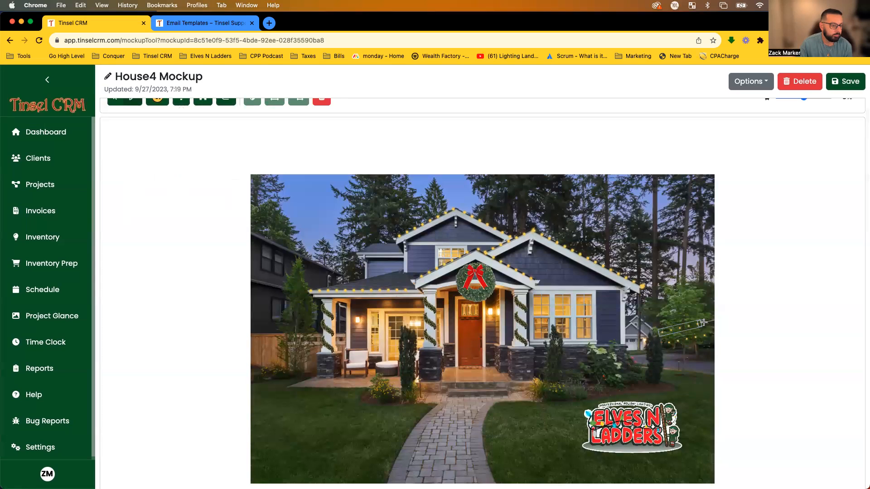
pyautogui.click(673, 321)
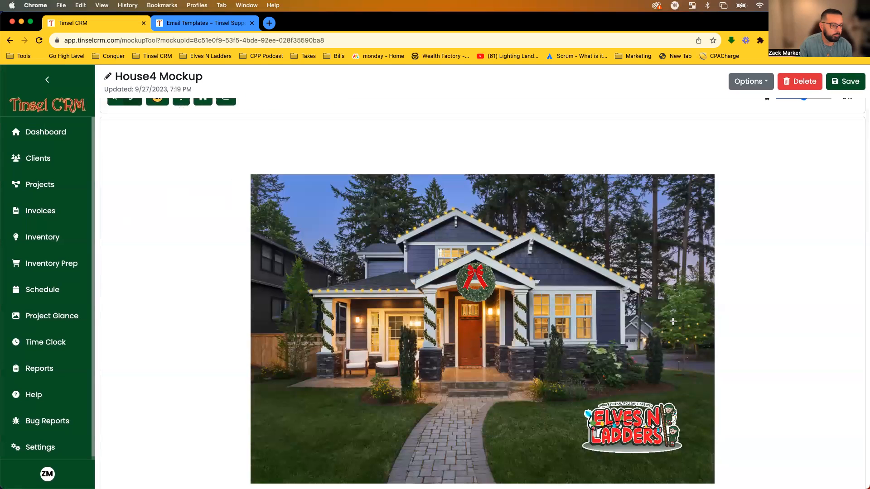
pyautogui.click(705, 312)
pyautogui.moveTo(669, 308)
pyautogui.mouseDown()
pyautogui.moveTo(696, 290)
pyautogui.moveTo(676, 289)
pyautogui.mouseUp()
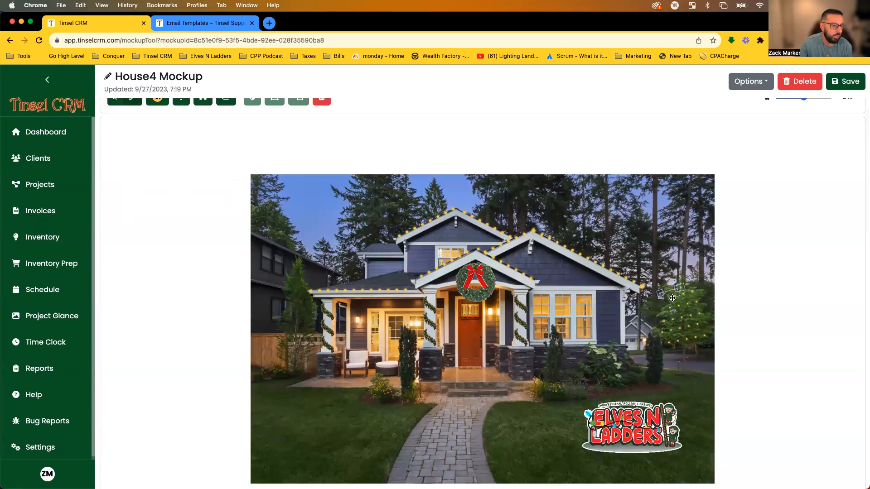
# Select the tree's lights and set spacing to 13 with LG bulb size.
pyautogui.scroll(1, 425, 289)
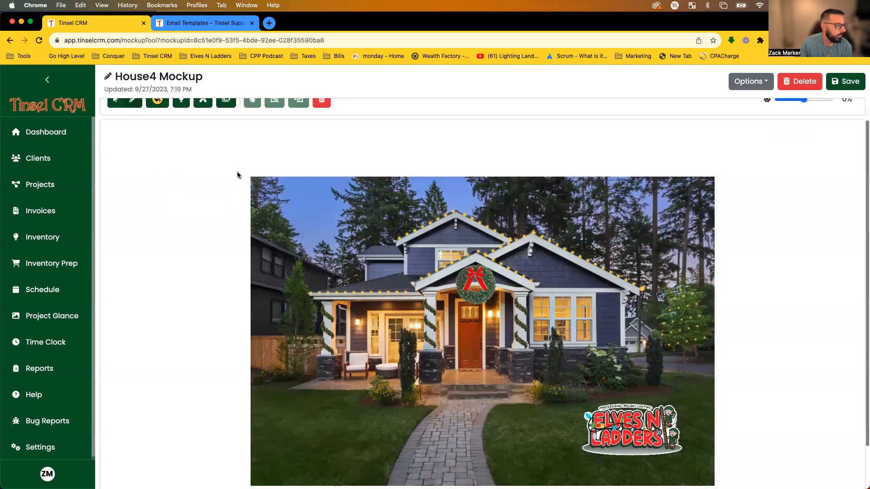
pyautogui.click(277, 238)
pyautogui.scroll(2, 698, 349)
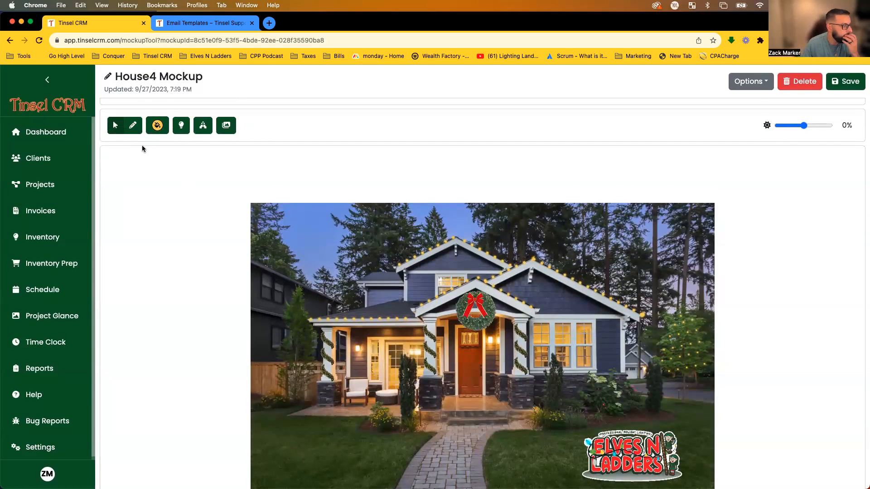
pyautogui.moveTo(659, 297); pyautogui.dragTo(721, 410)
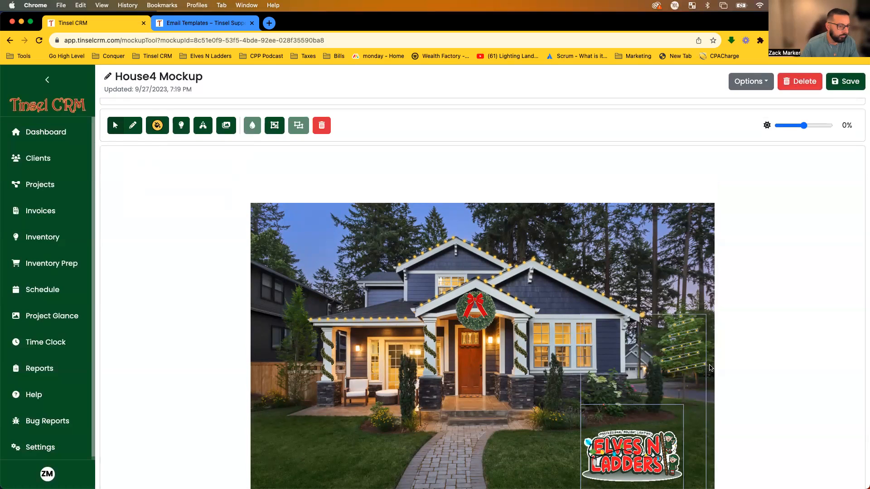
pyautogui.click(678, 290)
pyautogui.moveTo(656, 294); pyautogui.dragTo(712, 377)
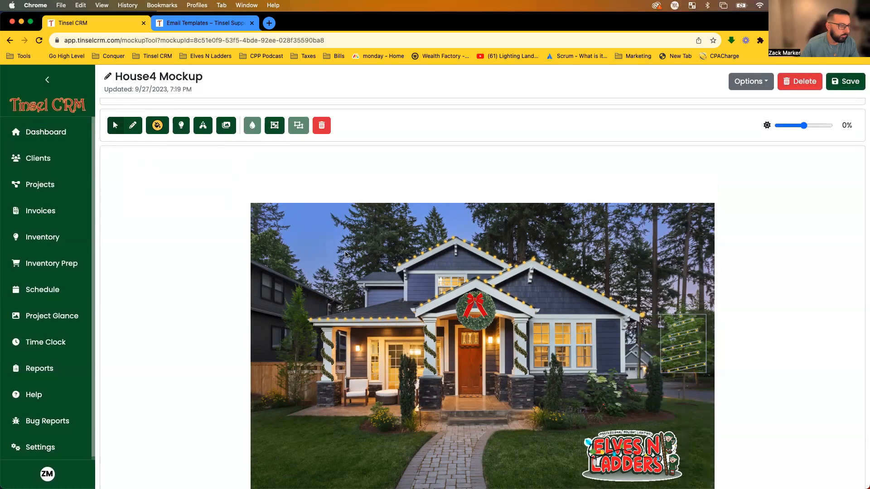
pyautogui.click(180, 127)
pyautogui.moveTo(178, 179); pyautogui.dragTo(146, 179)
pyautogui.click(183, 200)
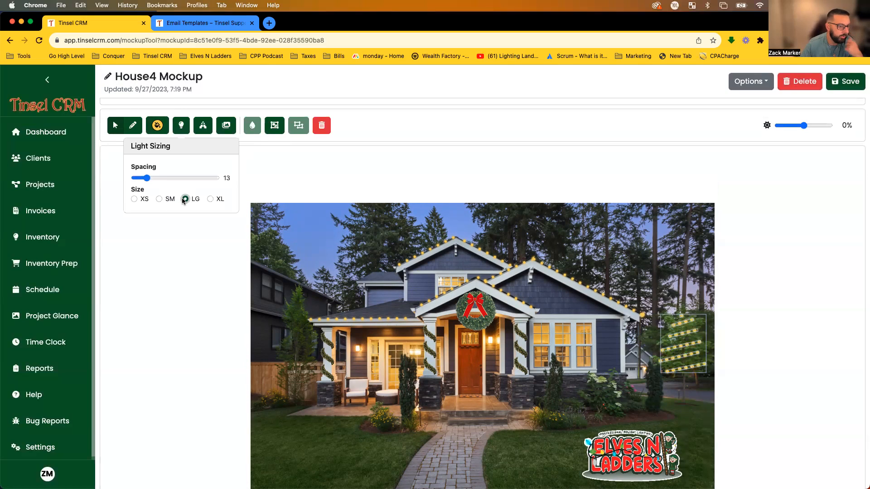
pyautogui.click(208, 235)
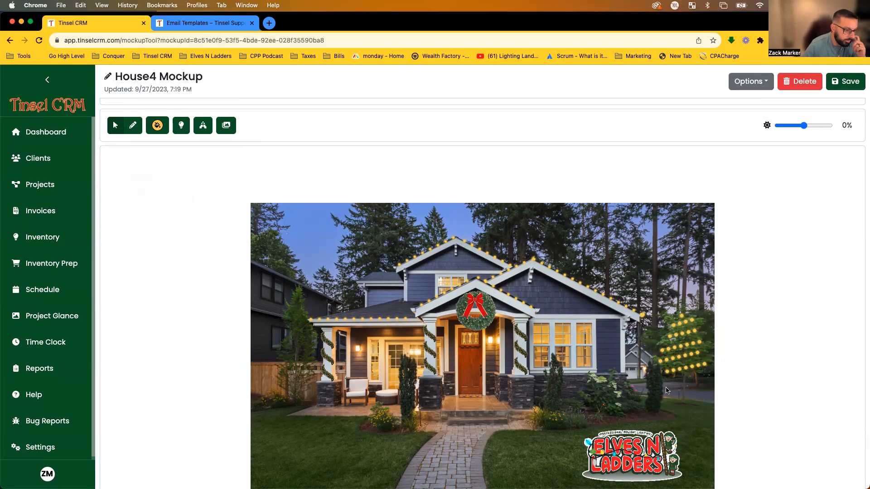
pyautogui.scroll(-1, 689, 381)
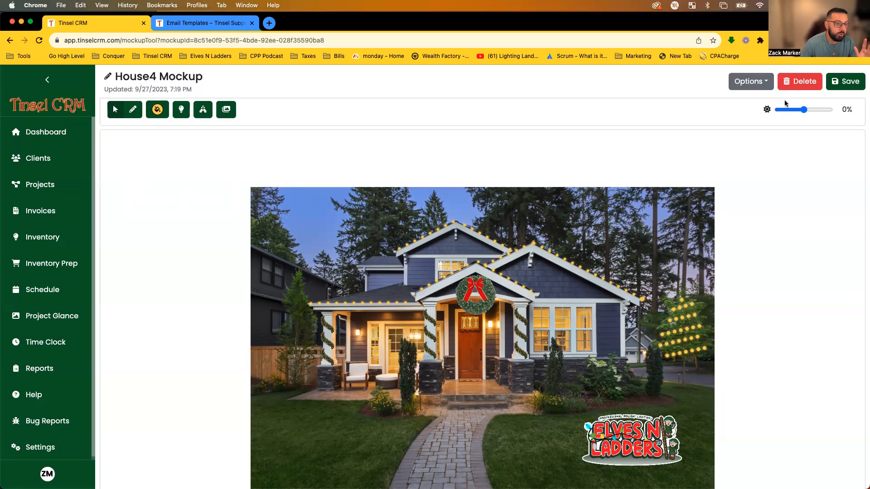
# Lower the mockup's brightness slightly and save the mockup.
pyautogui.click(750, 82)
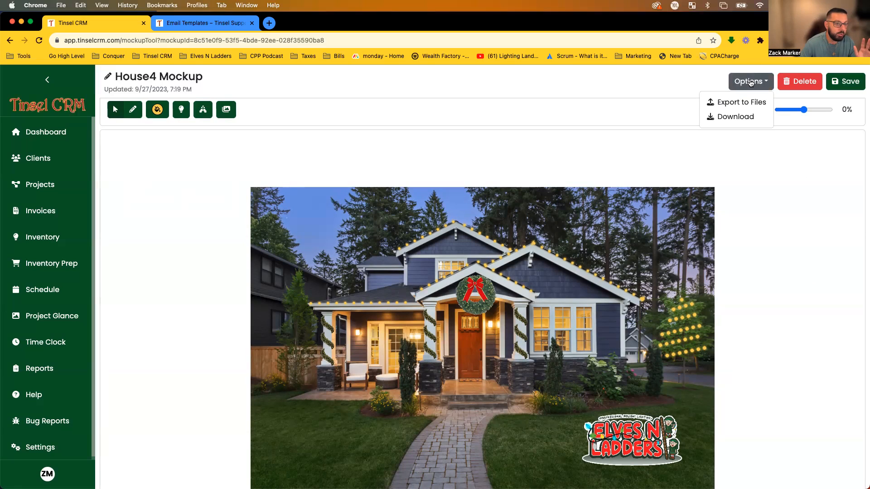
pyautogui.click(750, 82)
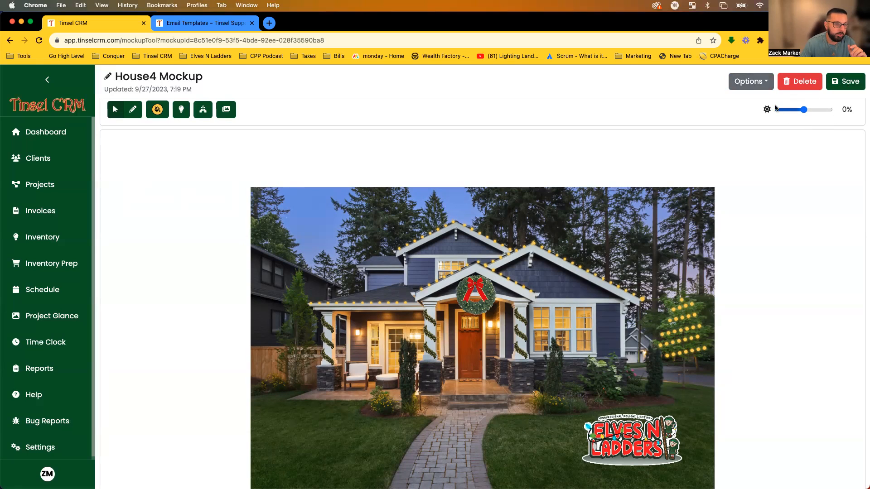
pyautogui.moveTo(804, 112); pyautogui.dragTo(802, 112)
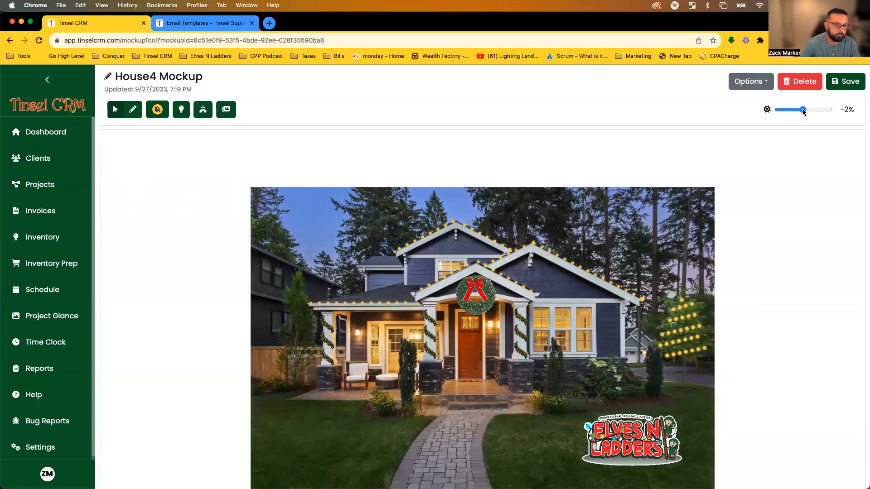
pyautogui.click(849, 83)
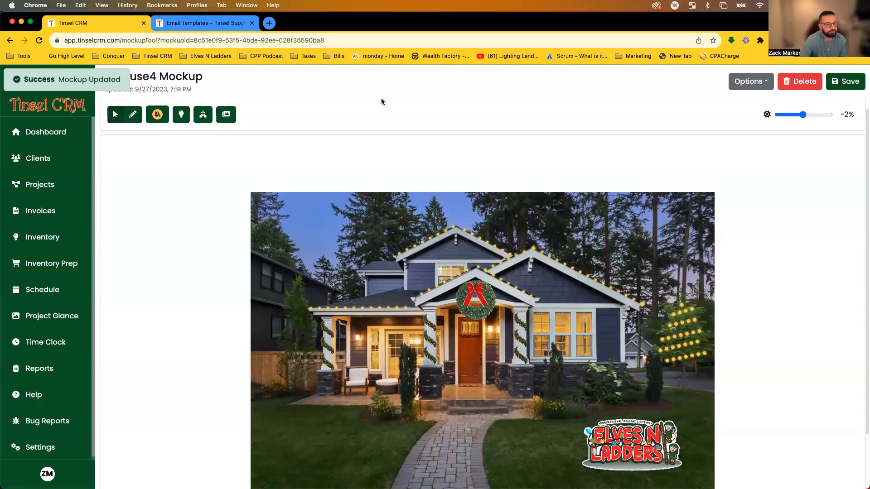
# Export the mockup image to the project's files.
pyautogui.click(755, 84)
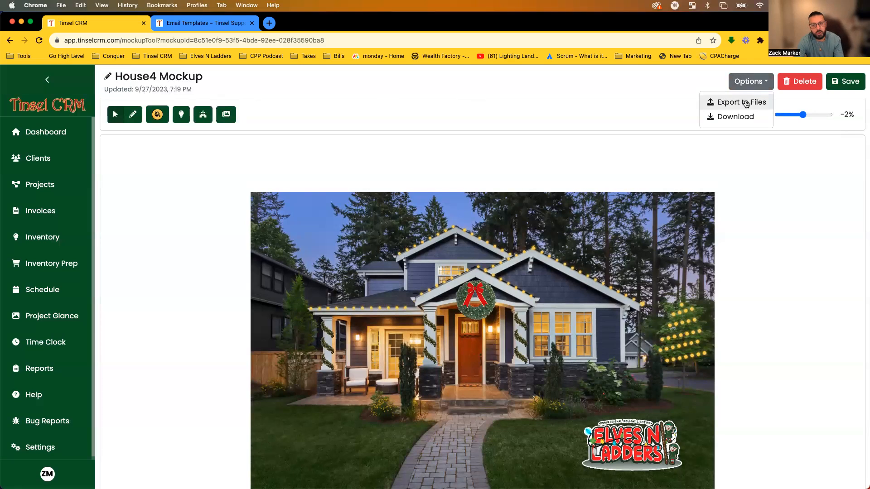
pyautogui.click(746, 103)
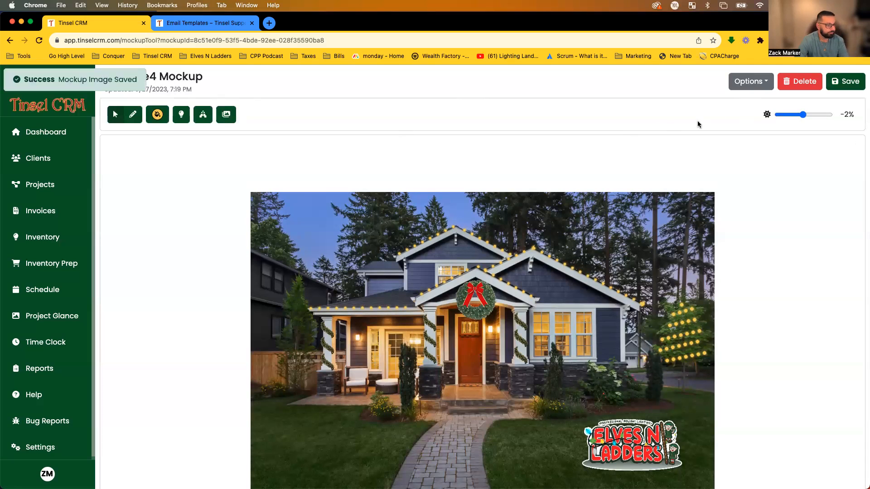
pyautogui.click(750, 82)
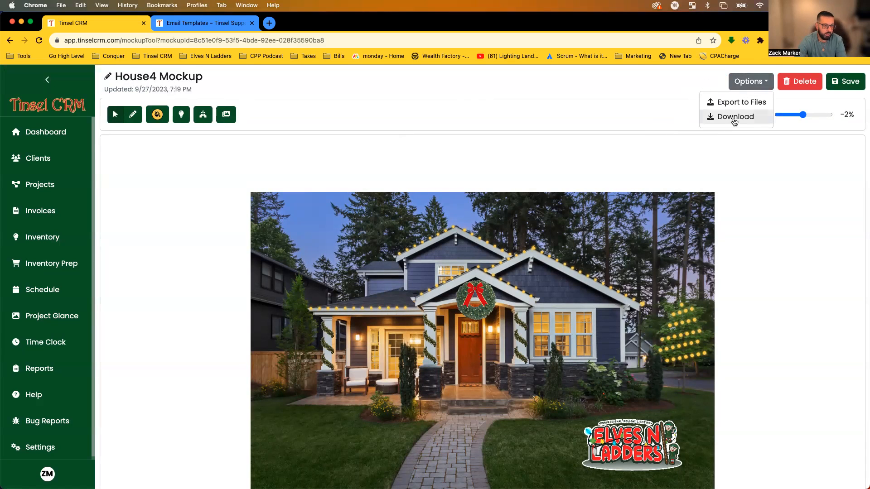
pyautogui.click(620, 116)
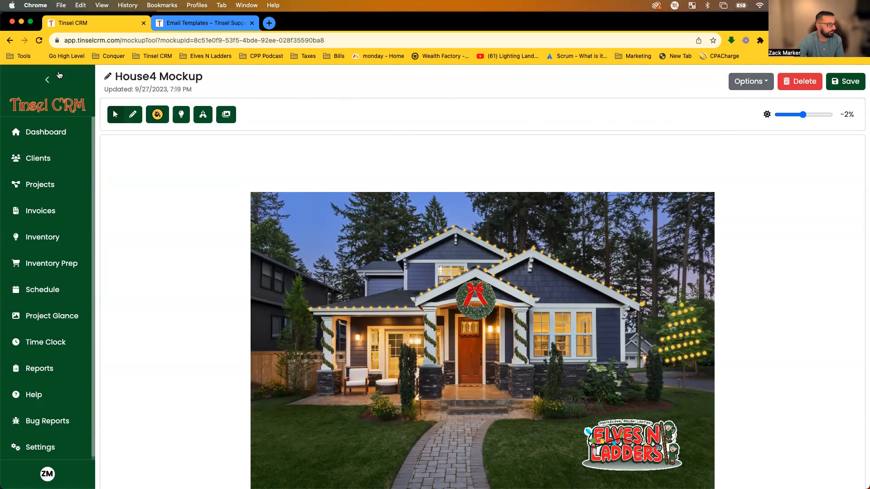
# Back in the 2023 Christmas Display project, mark House4 Mockup.png as Included on Proposal.
pyautogui.click(7, 40)
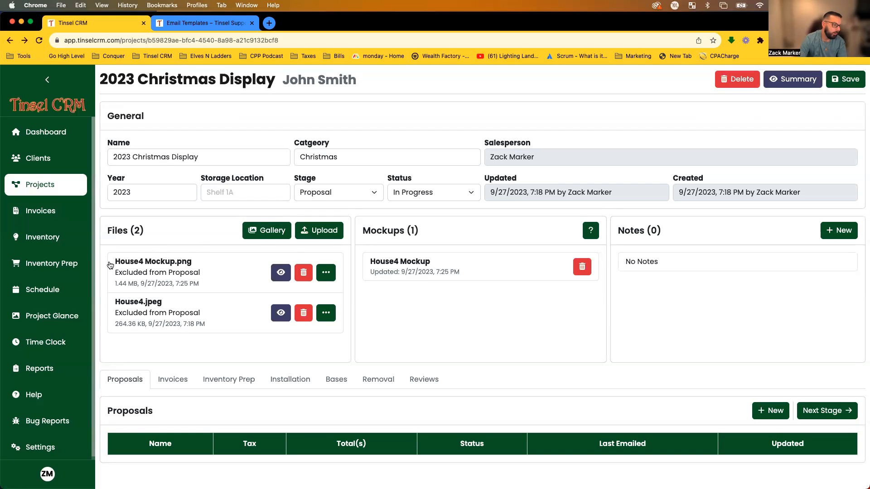
pyautogui.click(172, 277)
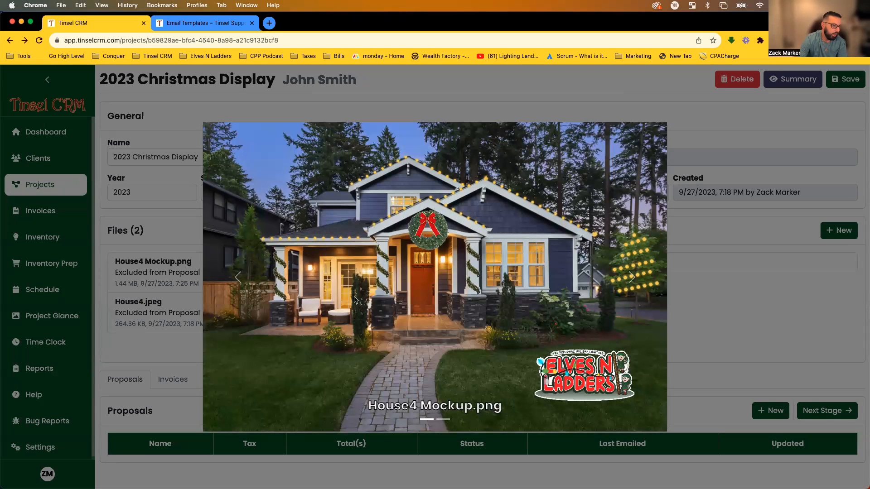
pyautogui.click(743, 338)
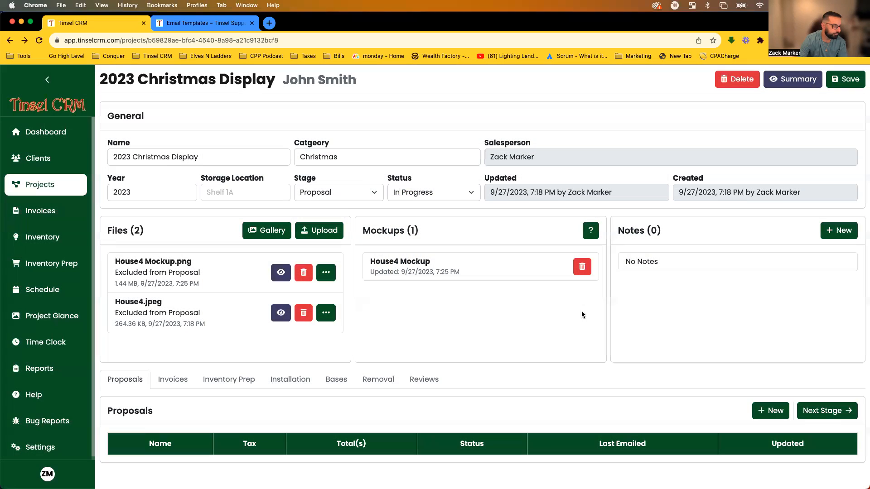
pyautogui.click(281, 273)
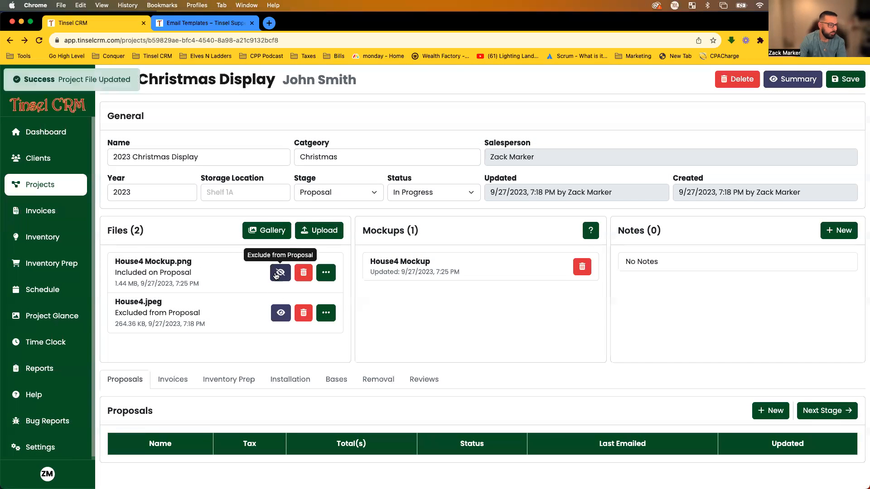
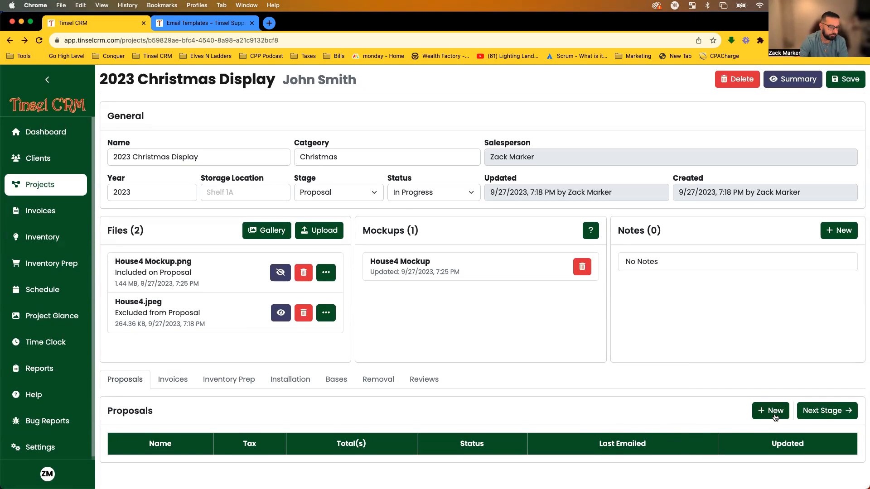
# Start a new proposal named with the client's surname followed by 'Proposal'.
pyautogui.click(772, 412)
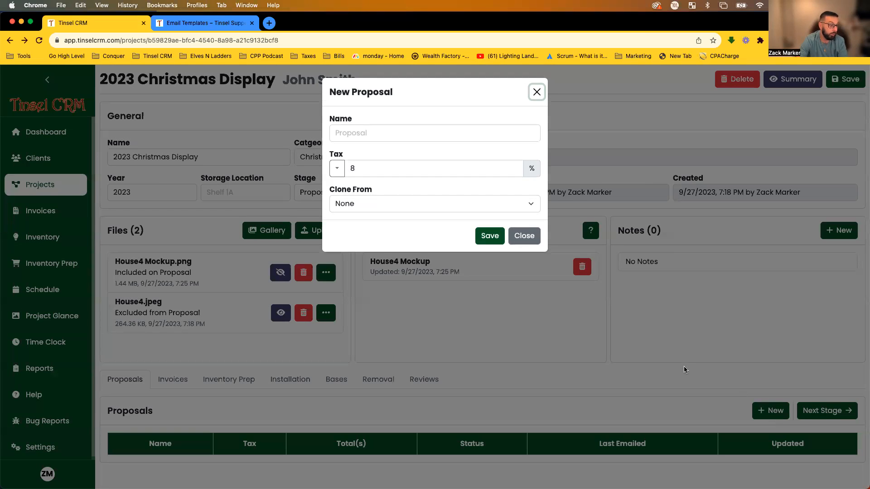
pyautogui.click(383, 135)
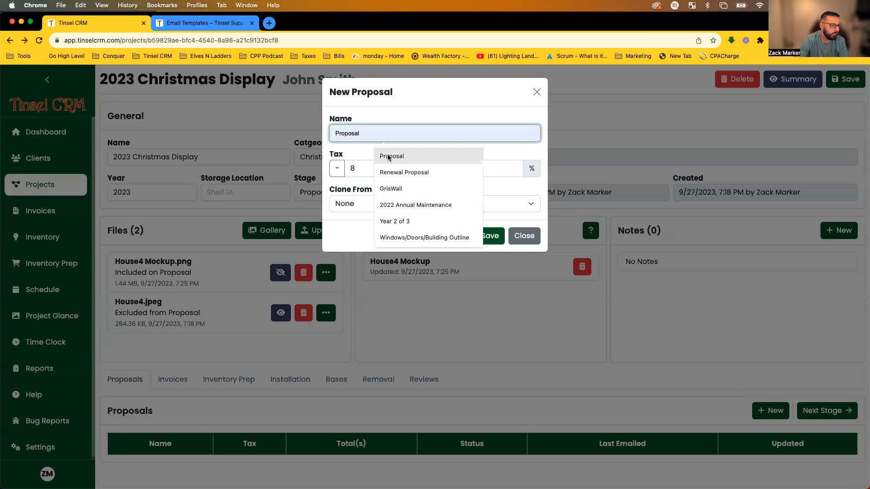
pyautogui.click(389, 156)
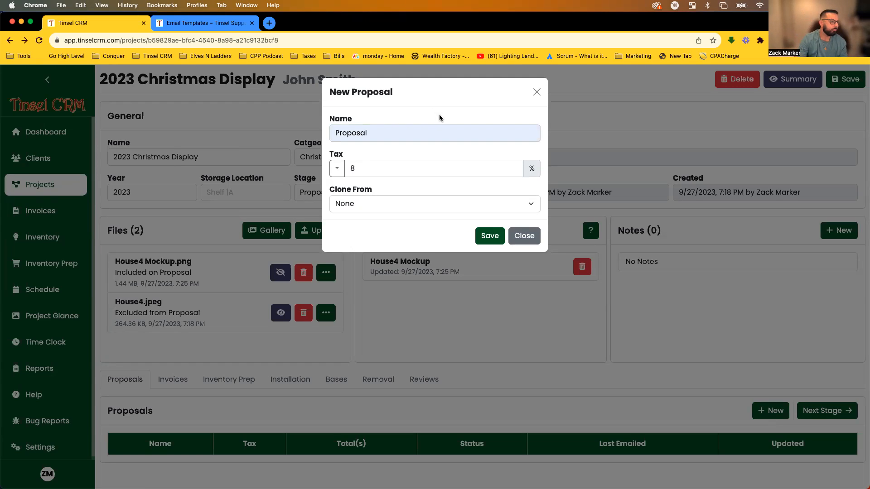
pyautogui.click(382, 134)
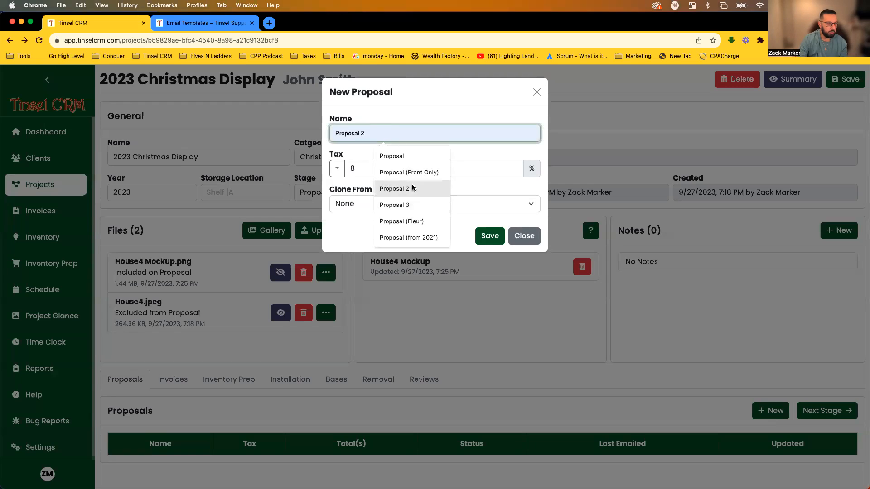
pyautogui.click(413, 121)
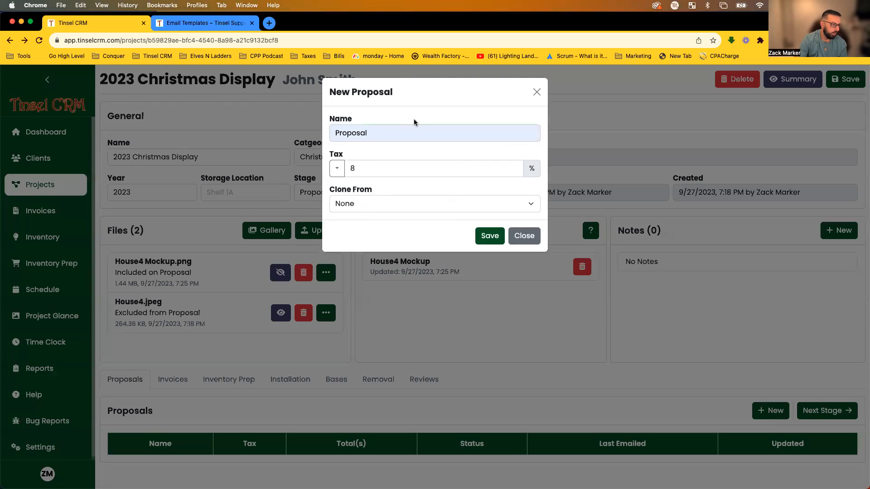
pyautogui.doubleClick(396, 133)
pyautogui.write('Smith')
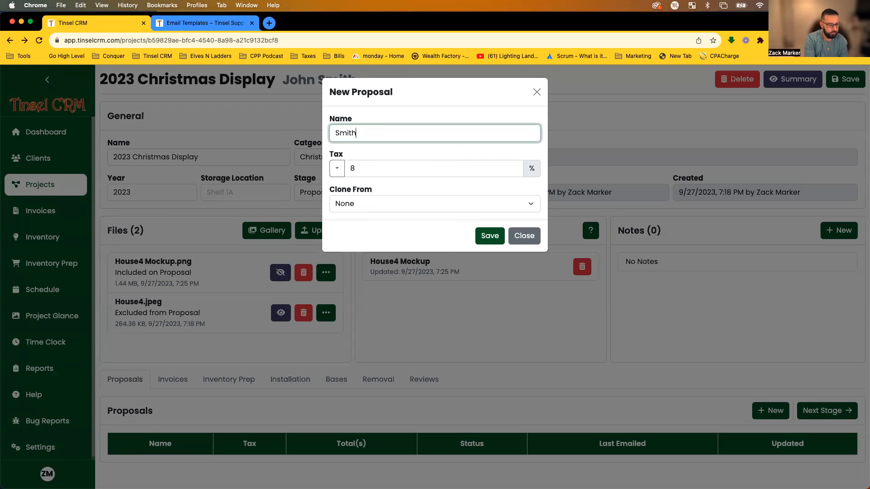
pyautogui.write(' Proposal')
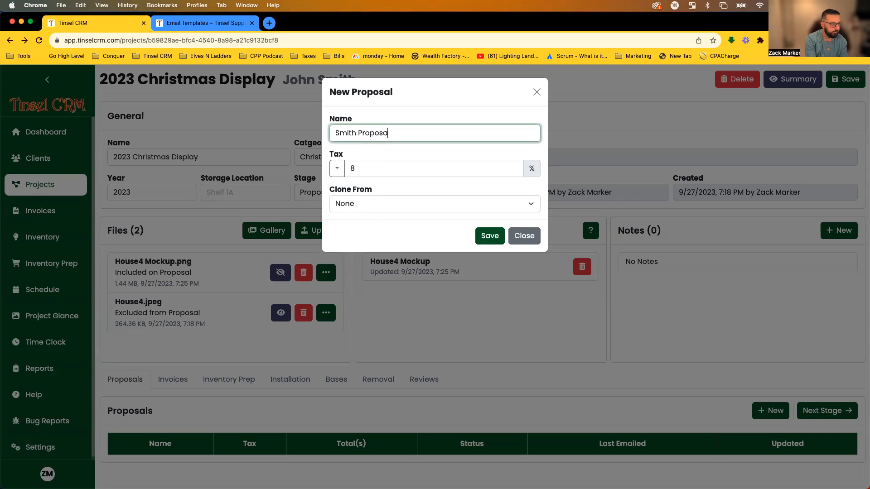
pyautogui.click(359, 152)
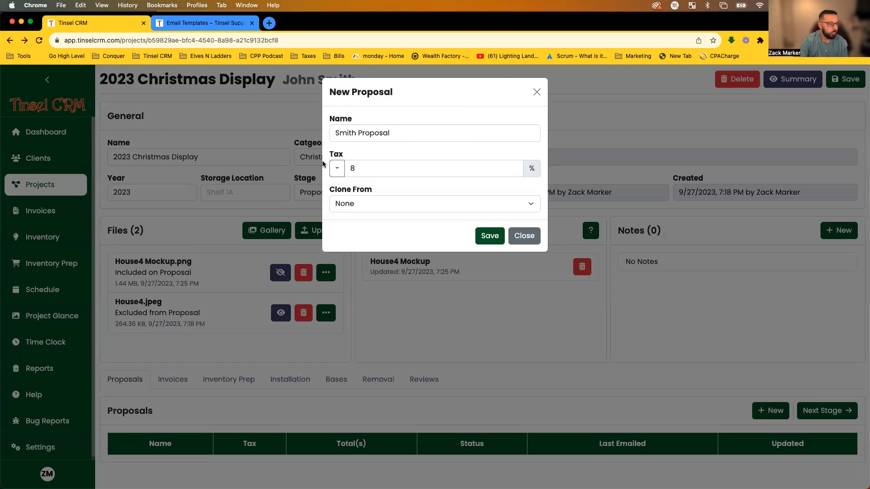
# Keep the proposal's tax at 8% and its clone source as None.
pyautogui.click(337, 168)
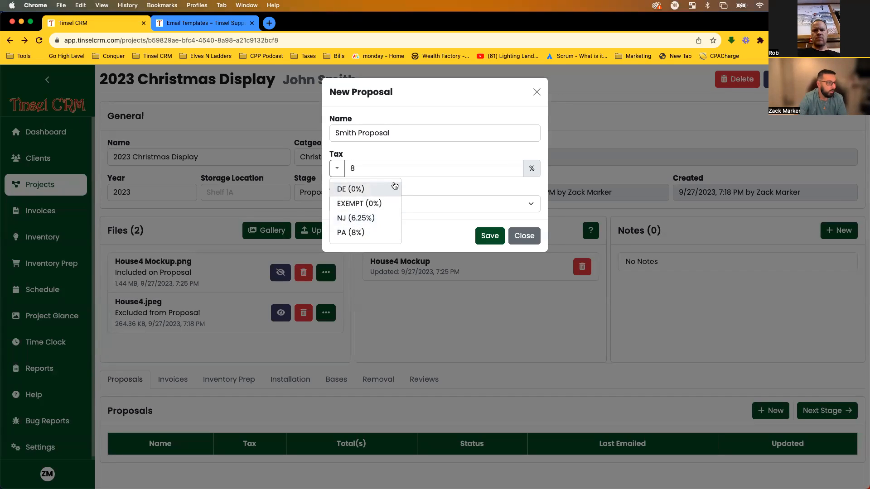
pyautogui.click(400, 153)
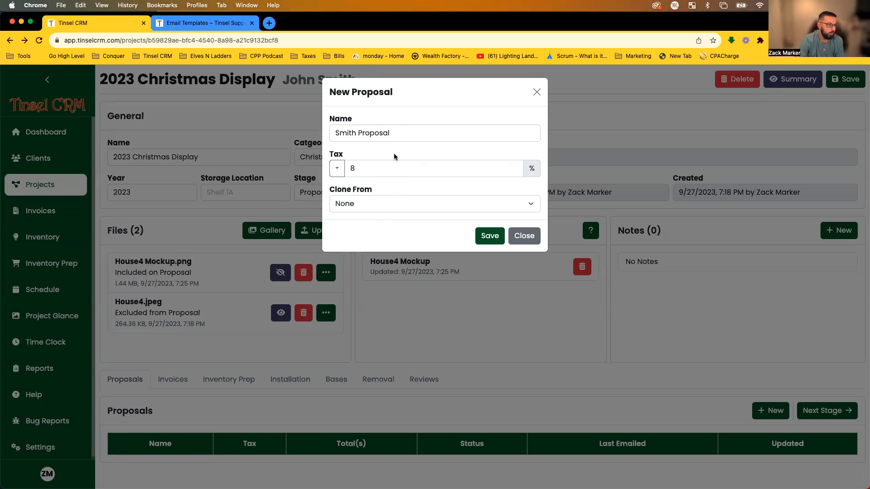
pyautogui.click(357, 204)
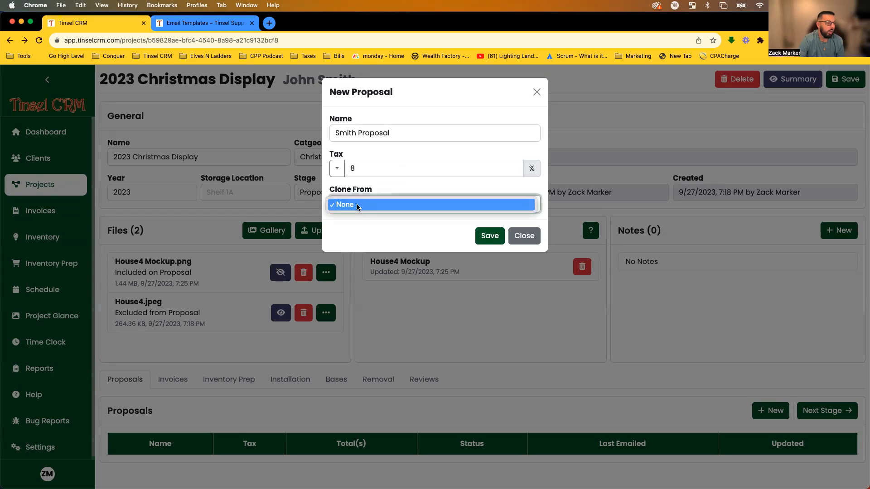
pyautogui.click(341, 203)
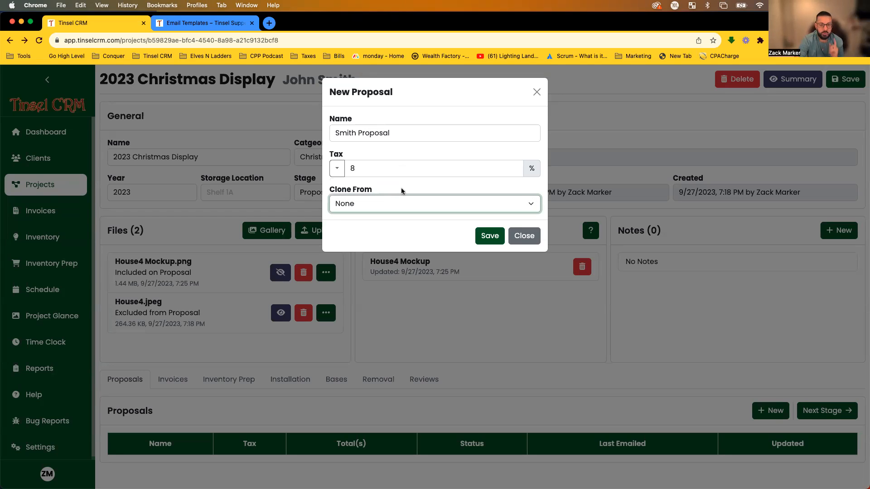
pyautogui.click(401, 189)
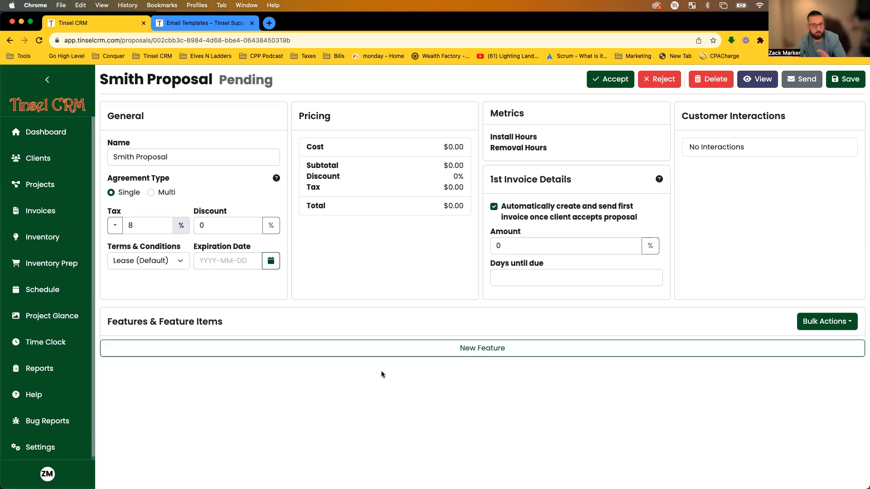
# Save the new proposal and begin adding a feature on its page.
pyautogui.click(241, 350)
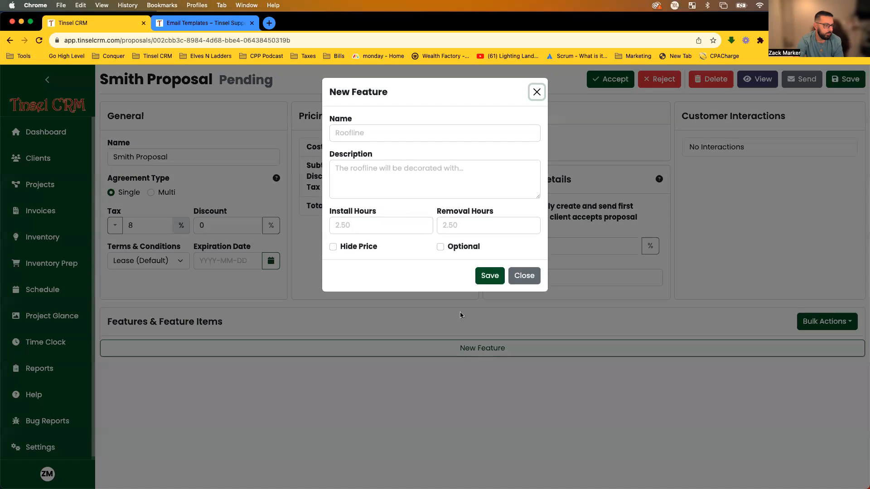
# Add a Roofline feature, 'Front Roofline only', with 1.5 install and 0.25 removal hours.
pyautogui.click(388, 132)
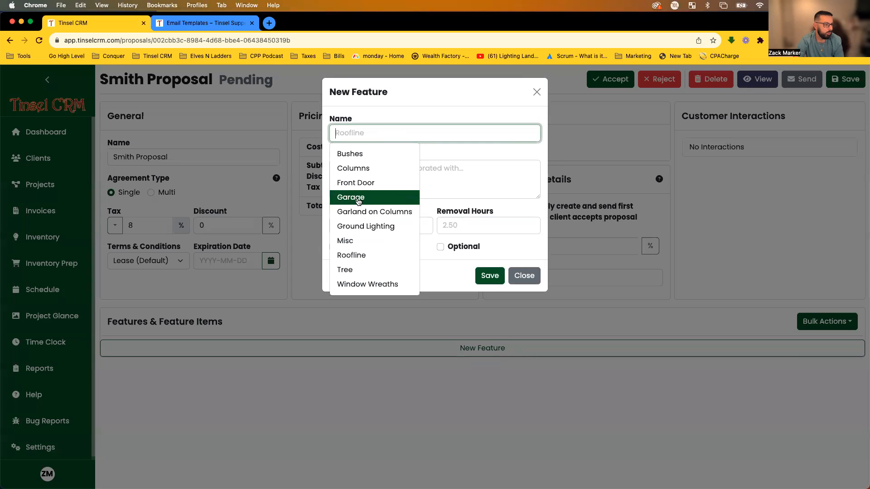
pyautogui.click(356, 255)
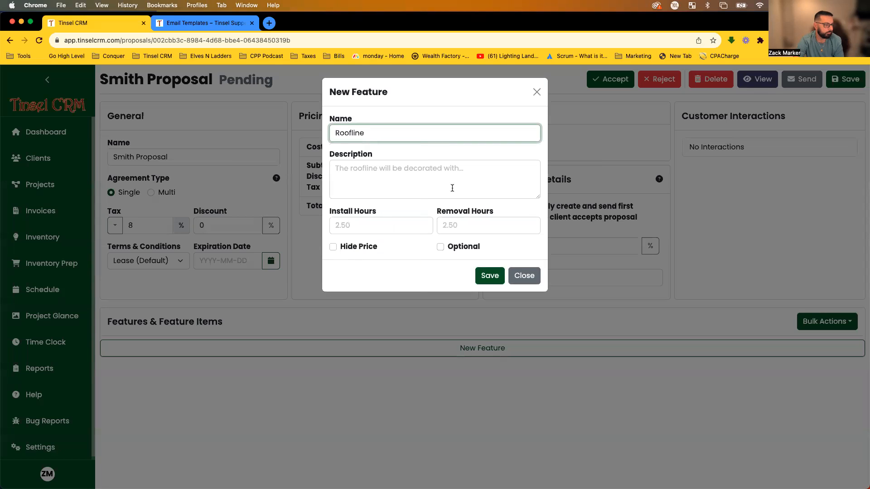
pyautogui.click(388, 184)
pyautogui.write('Front Roofline only')
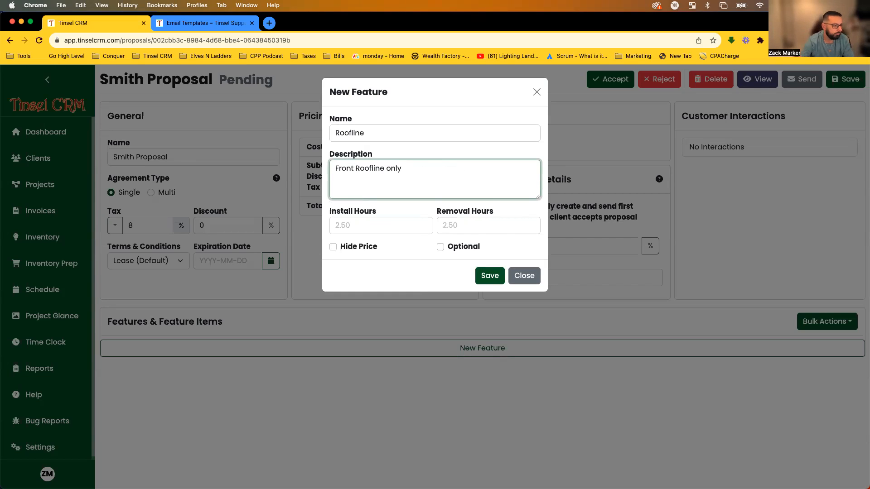
pyautogui.click(363, 223)
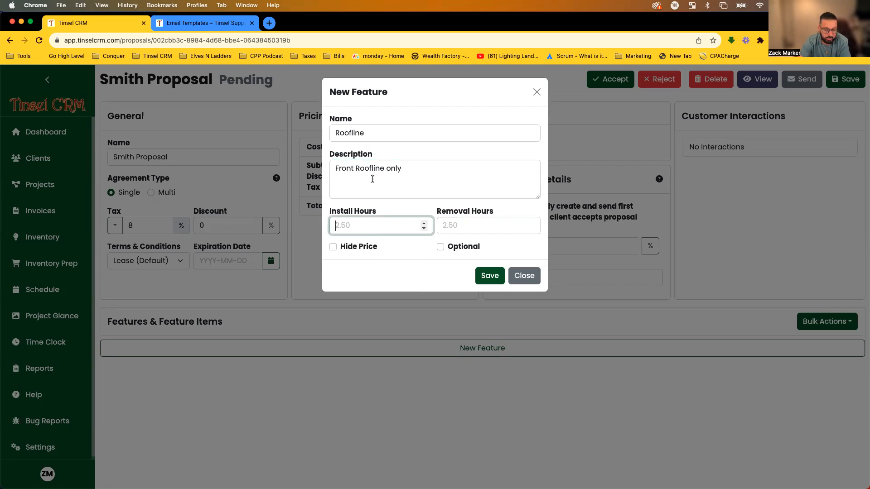
pyautogui.write('1.5')
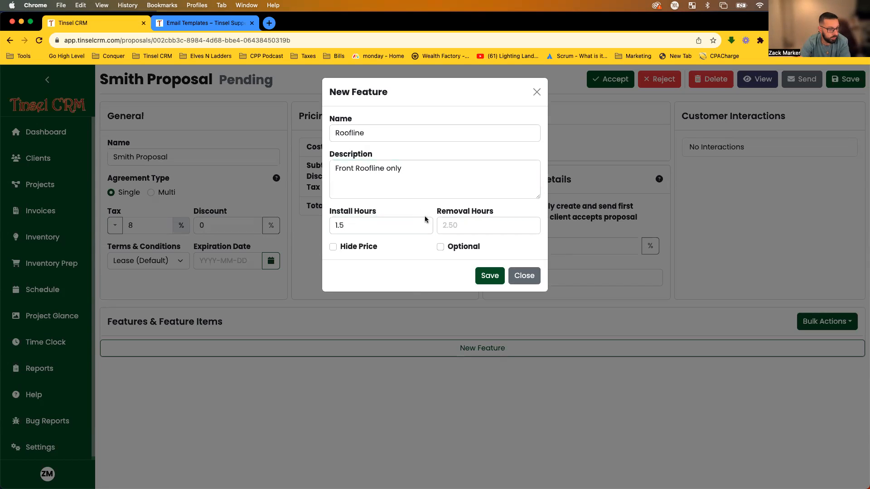
pyautogui.click(465, 225)
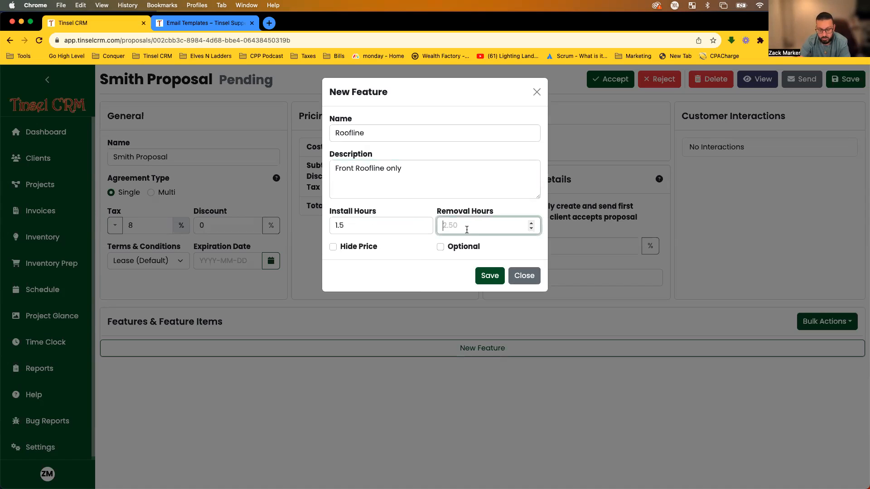
pyautogui.write('.25')
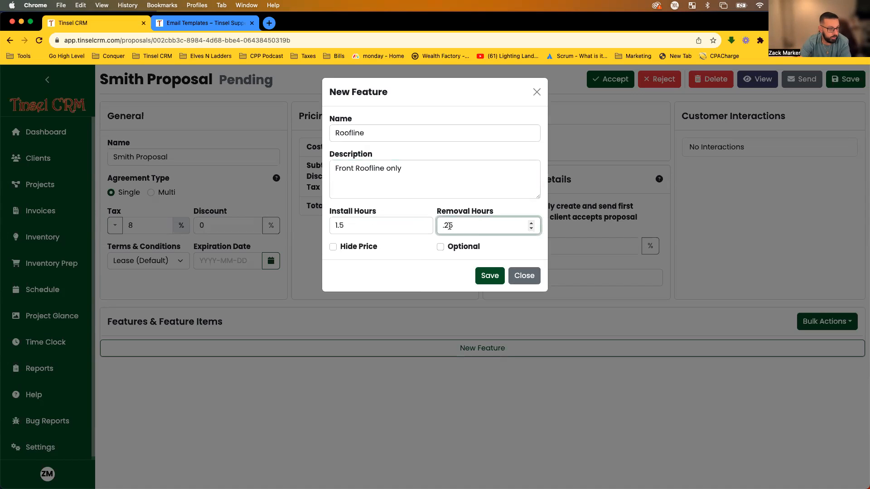
pyautogui.click(421, 257)
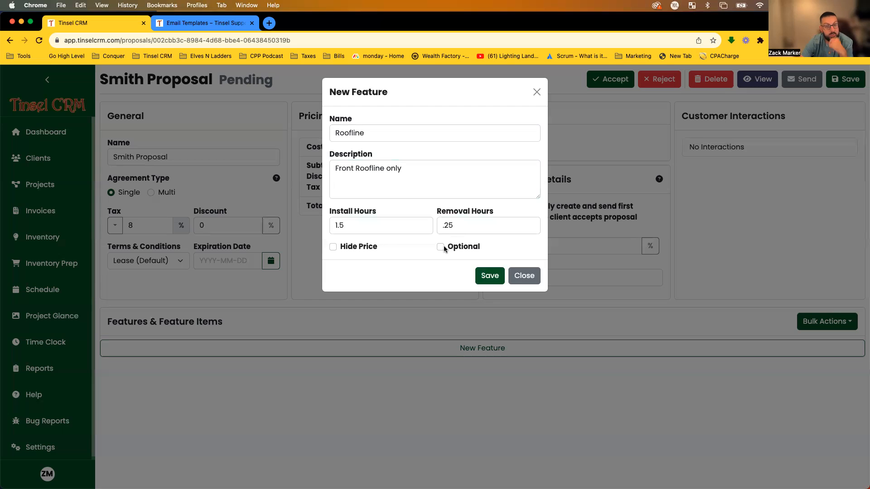
pyautogui.click(480, 281)
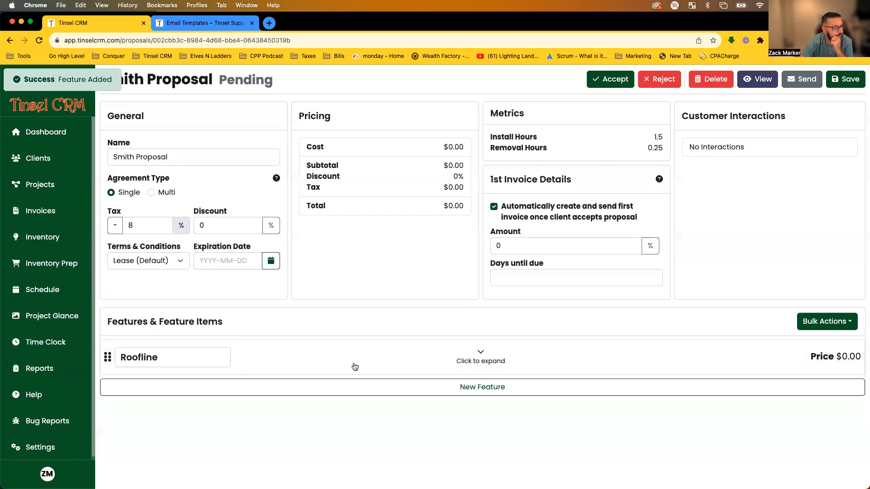
pyautogui.click(474, 346)
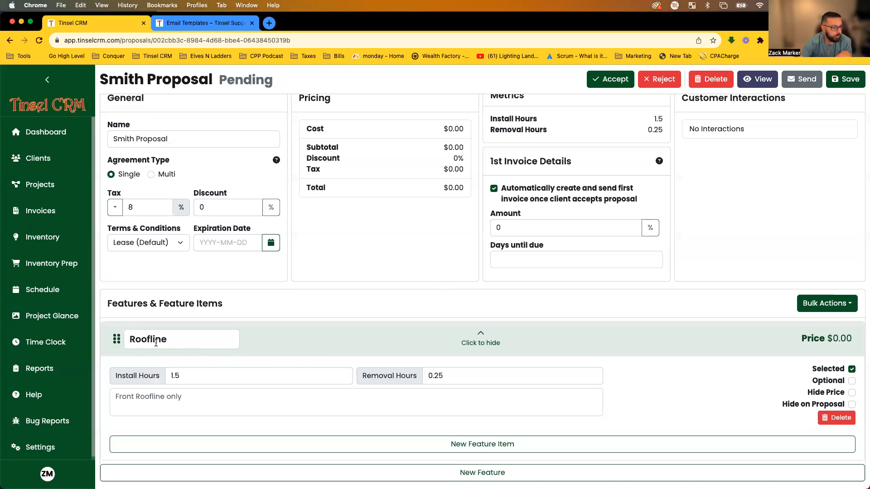
# Add a C9 - WW item with quantity 150 to the Roofline feature.
pyautogui.click(515, 446)
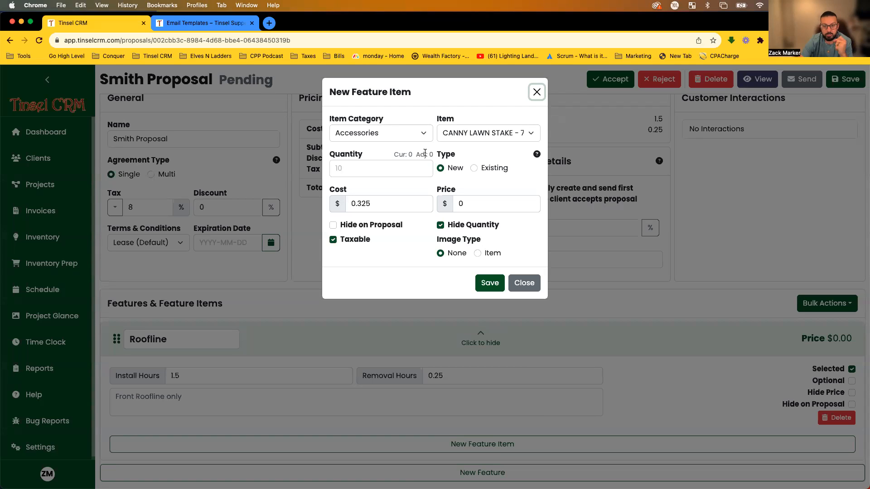
pyautogui.click(389, 134)
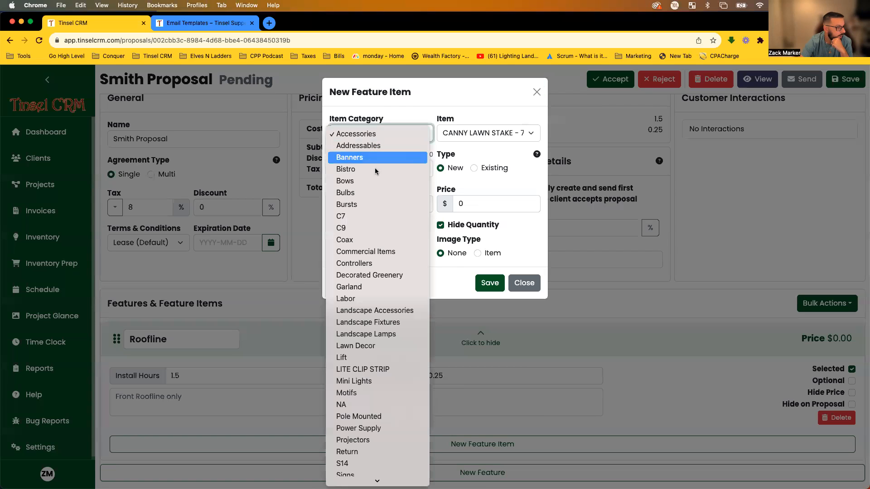
pyautogui.click(355, 228)
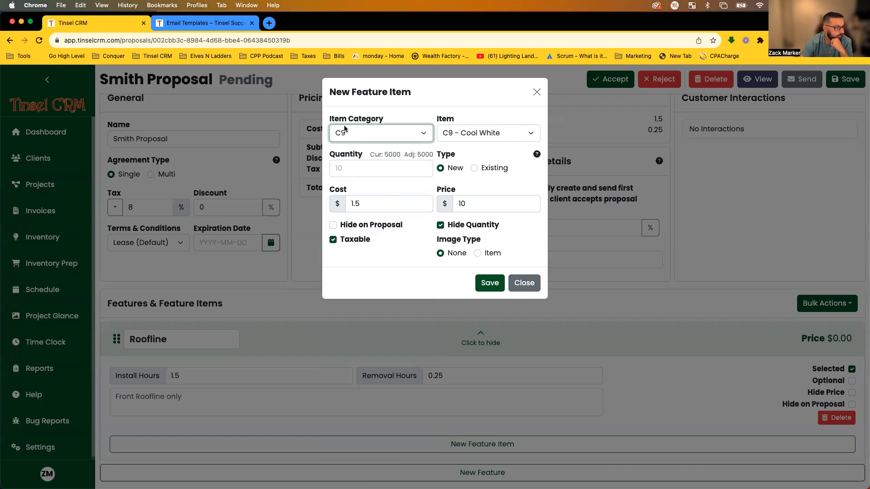
pyautogui.click(370, 134)
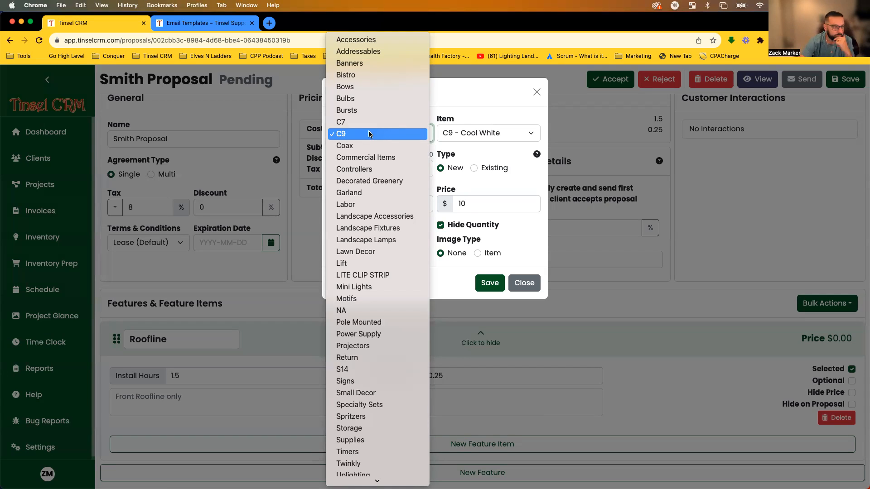
pyautogui.click(368, 133)
pyautogui.click(475, 134)
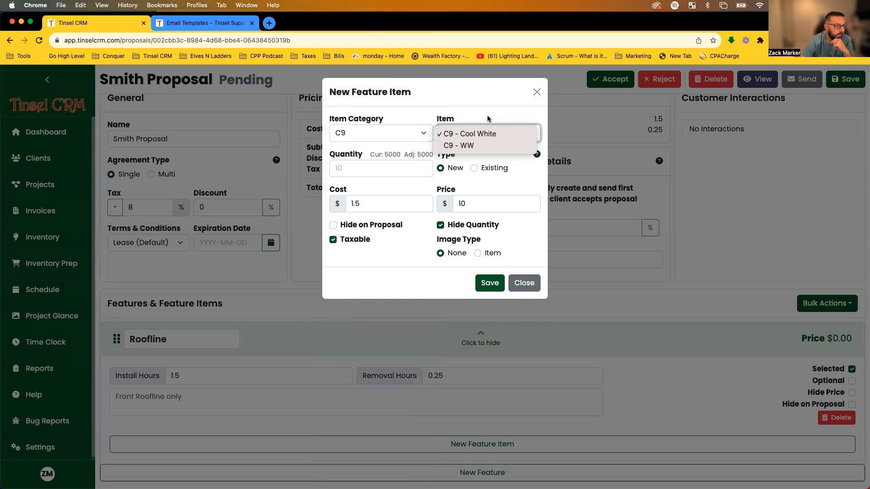
pyautogui.click(448, 146)
pyautogui.click(366, 167)
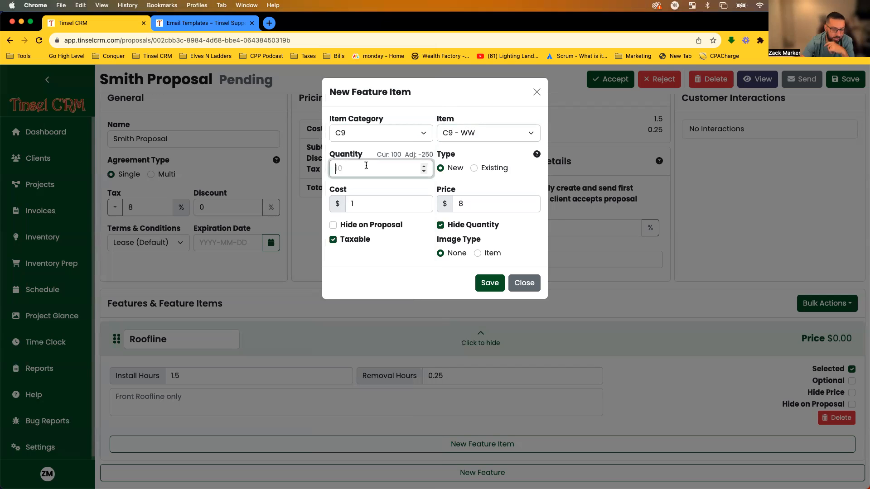
pyautogui.write('150')
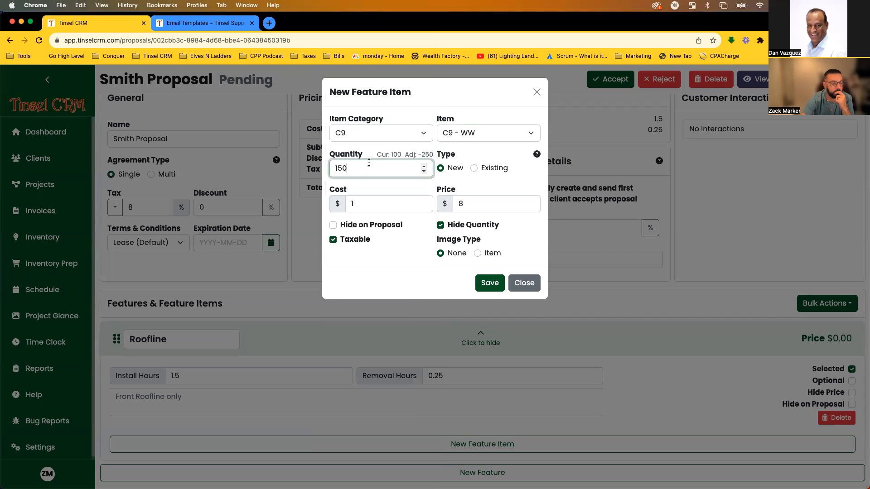
pyautogui.click(431, 188)
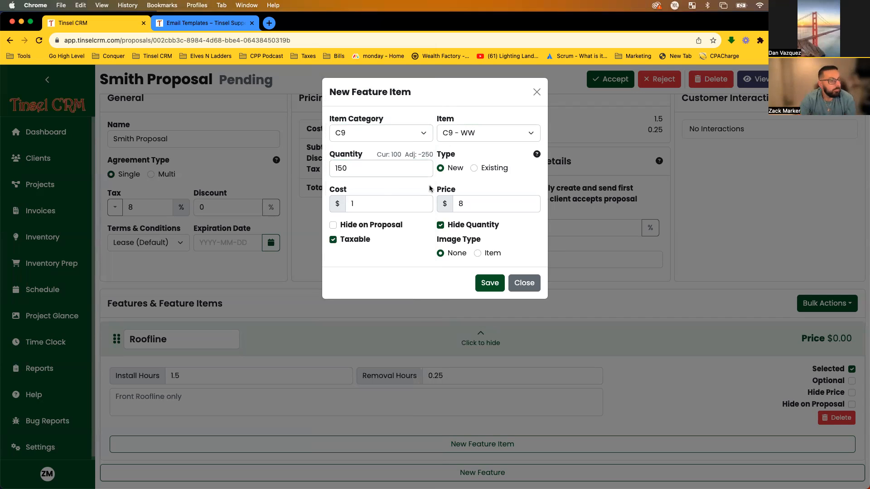
# Raise the item's price from 8 to 10.
pyautogui.click(399, 203)
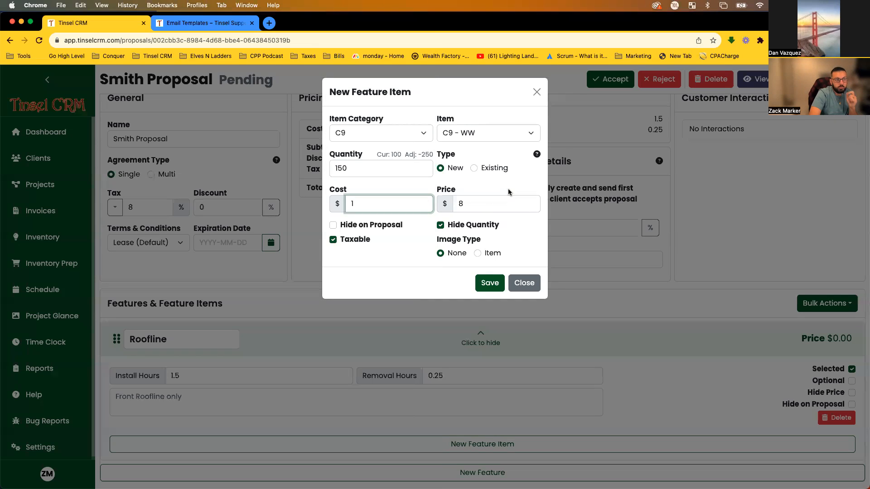
pyautogui.click(483, 204)
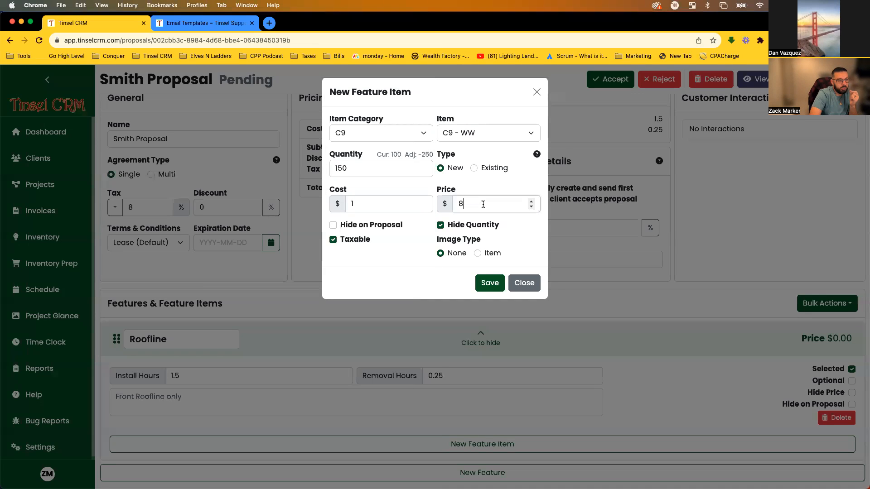
pyautogui.moveTo(474, 204); pyautogui.dragTo(438, 209)
pyautogui.write('10')
pyautogui.click(476, 194)
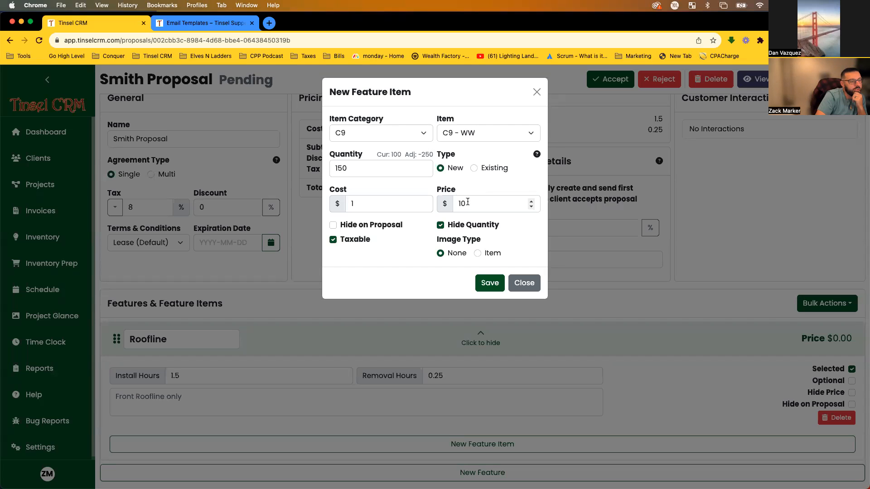
# Save the item as Existing C9 - Cool White using the item's own image.
pyautogui.click(473, 167)
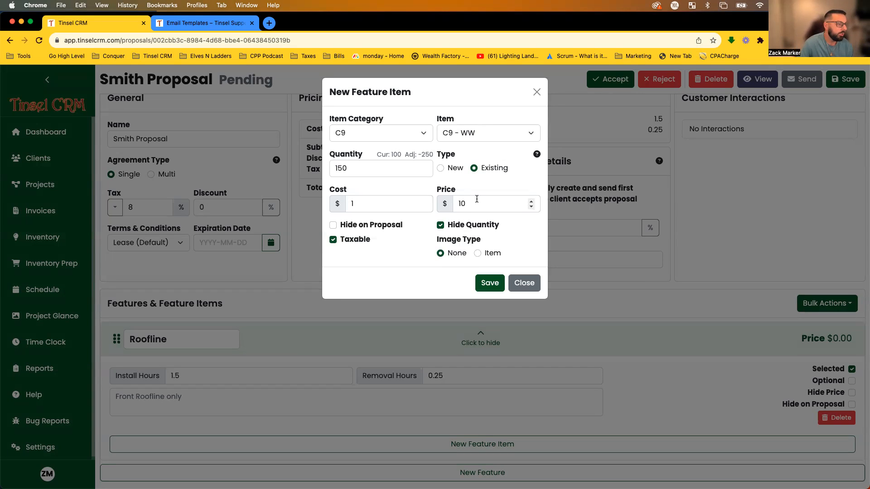
pyautogui.click(493, 134)
pyautogui.click(490, 123)
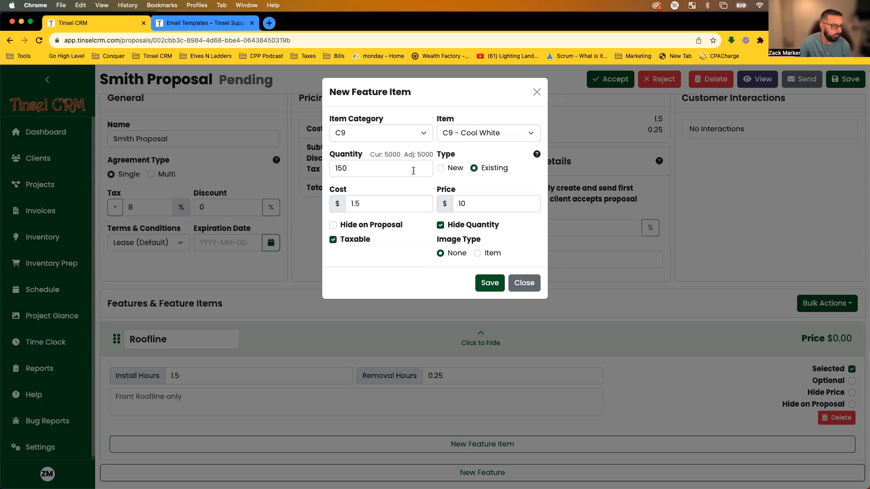
pyautogui.click(478, 254)
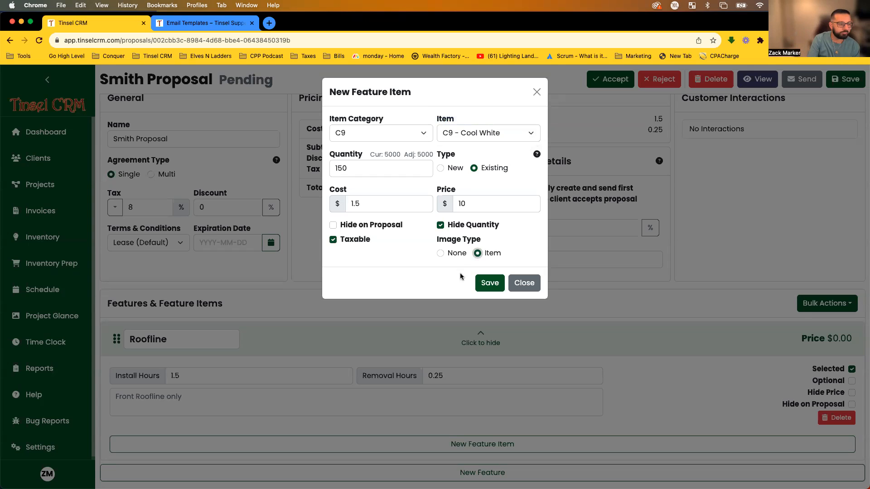
pyautogui.click(489, 284)
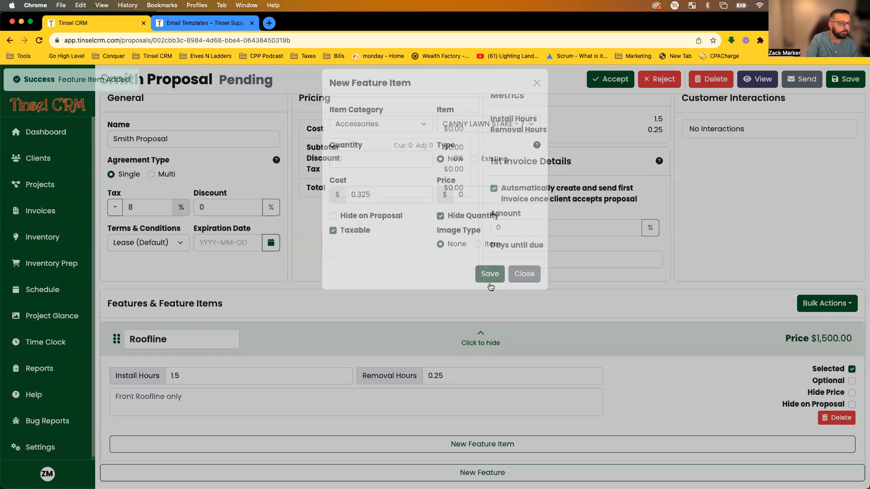
pyautogui.scroll(-1, 363, 335)
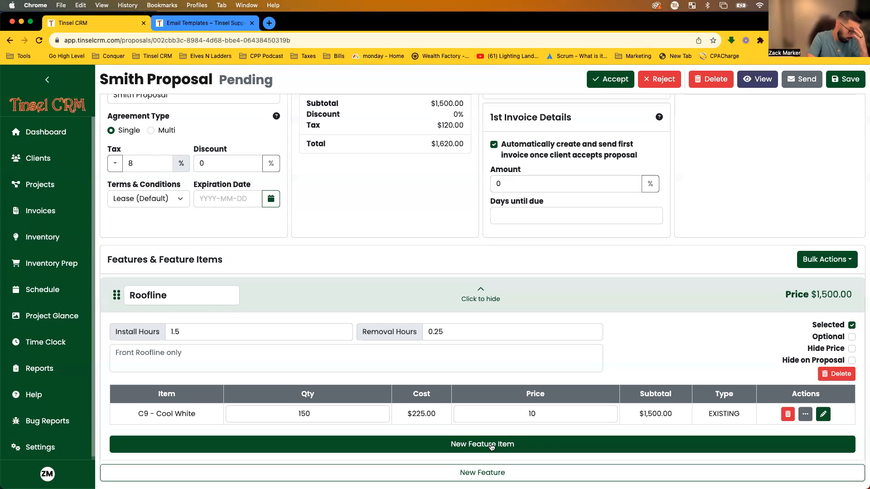
# Add an optional Tree feature, 'Tree on Right side of house', with 0.5 install and removal hours.
pyautogui.click(470, 297)
pyautogui.click(470, 387)
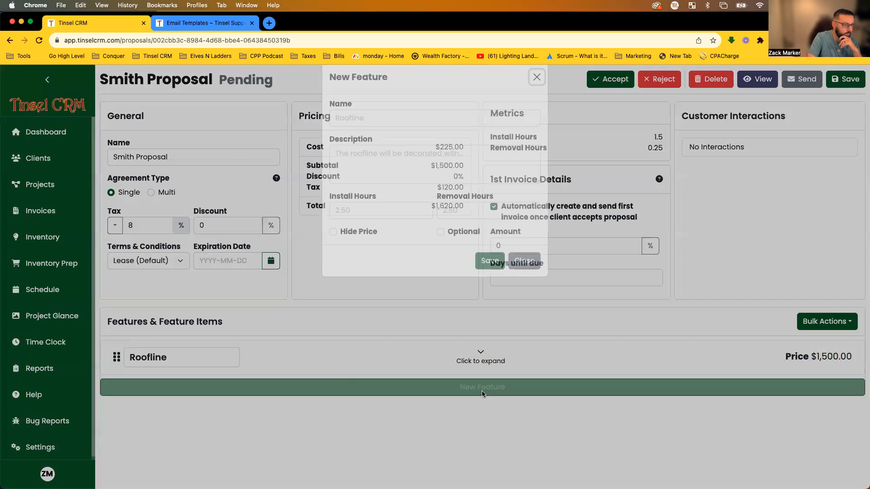
pyautogui.click(451, 135)
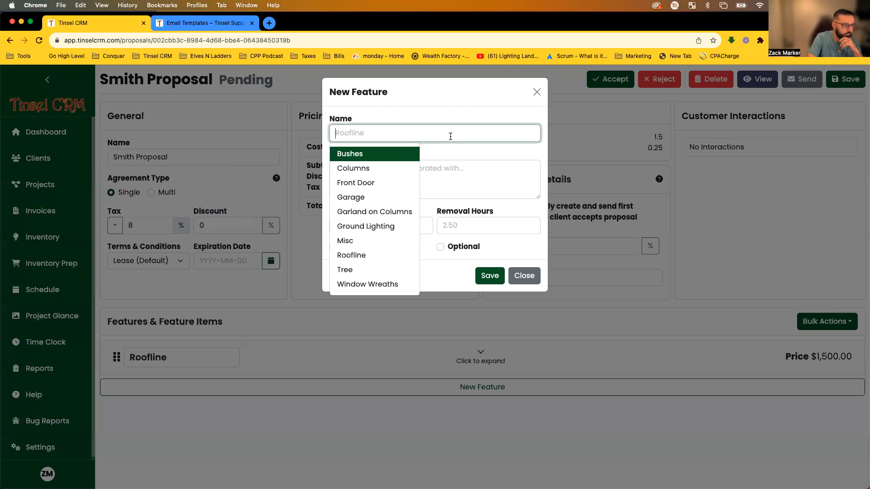
pyautogui.click(371, 269)
pyautogui.click(445, 185)
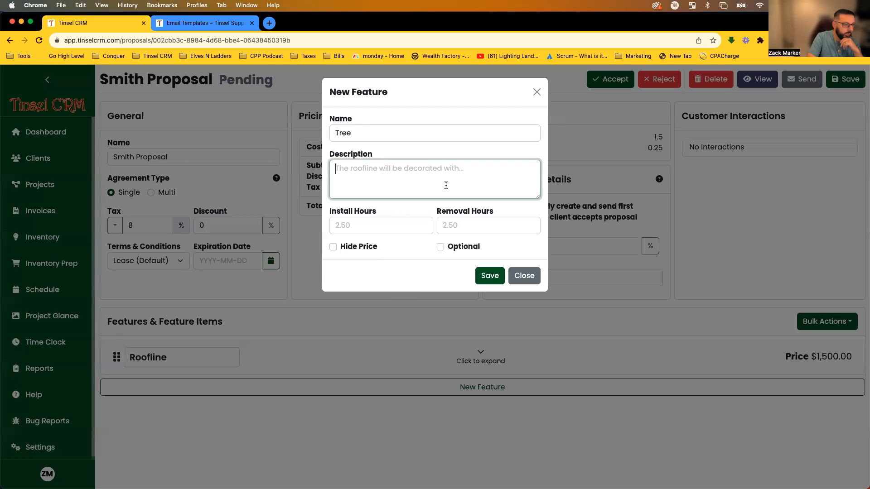
pyautogui.write('T')
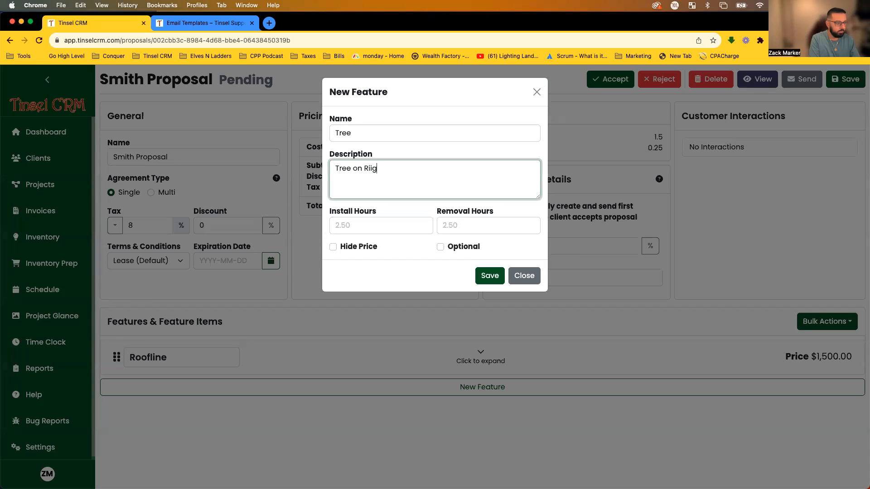
pyautogui.write('ree on Right side of house')
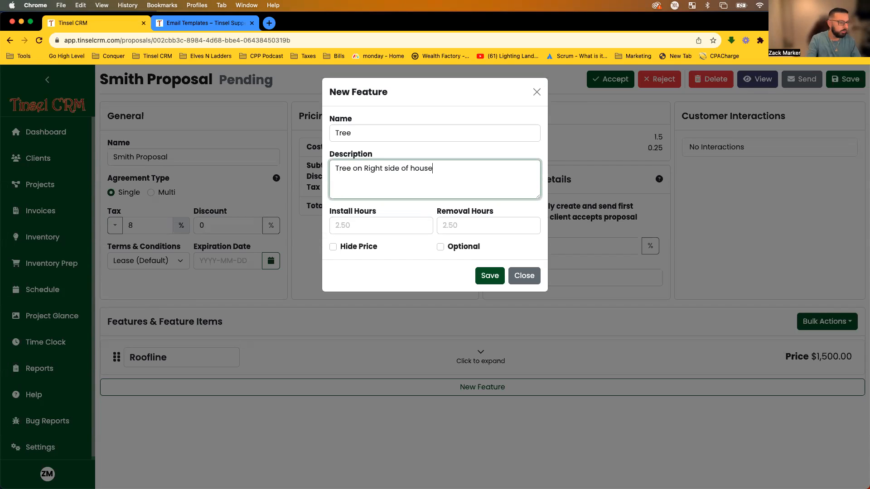
pyautogui.click(372, 226)
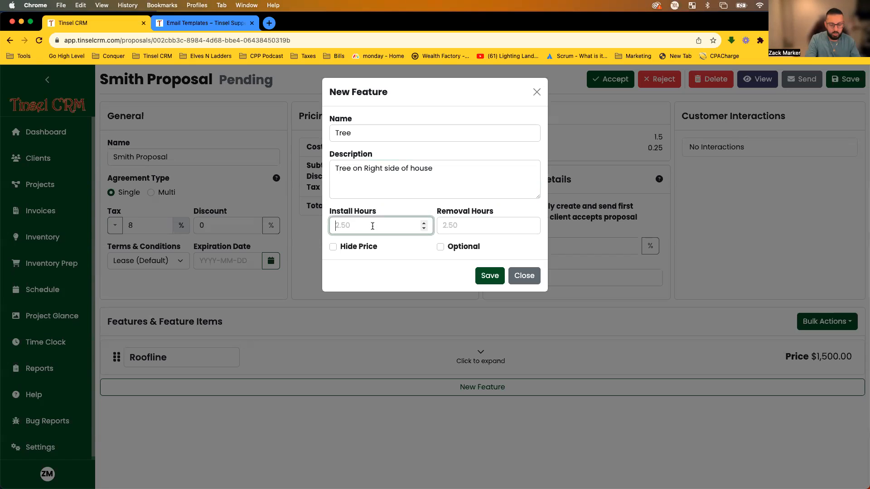
pyautogui.write('.5')
pyautogui.press('Tab')
pyautogui.write('.5')
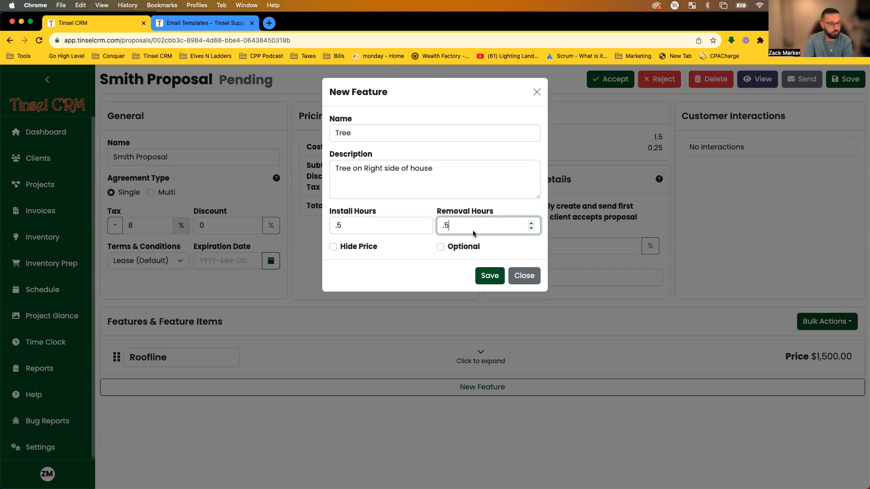
pyautogui.click(434, 205)
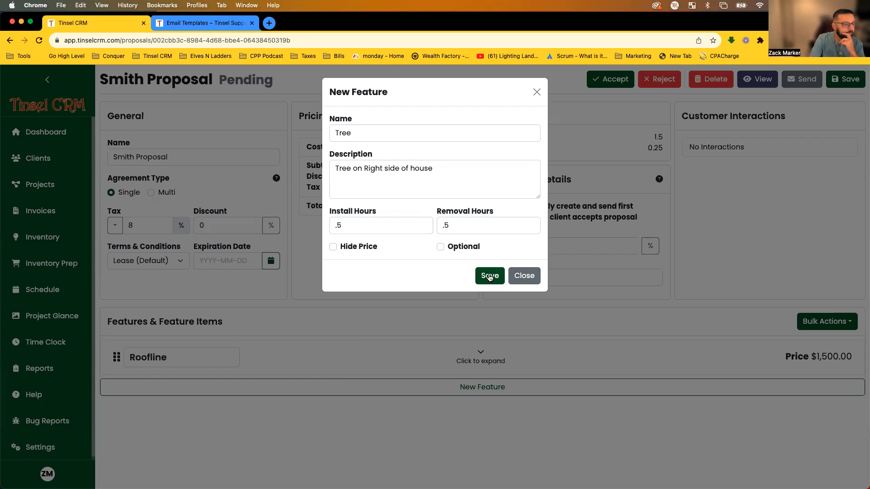
pyautogui.click(441, 247)
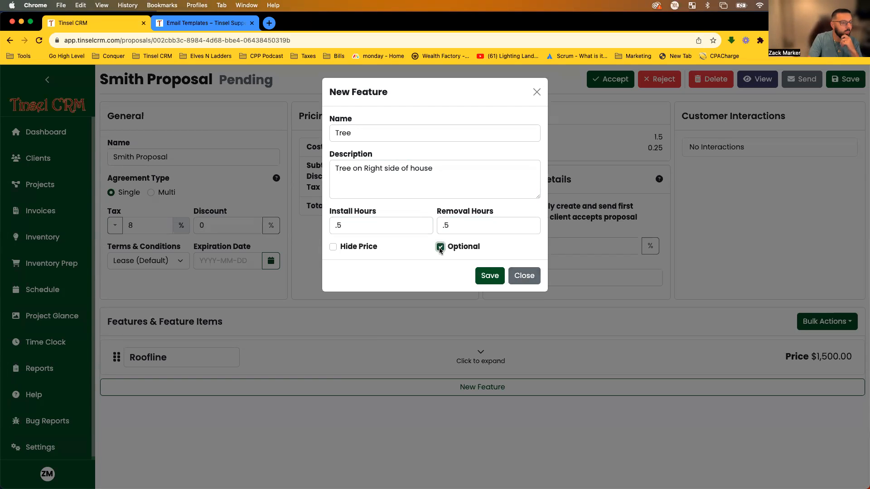
pyautogui.click(485, 281)
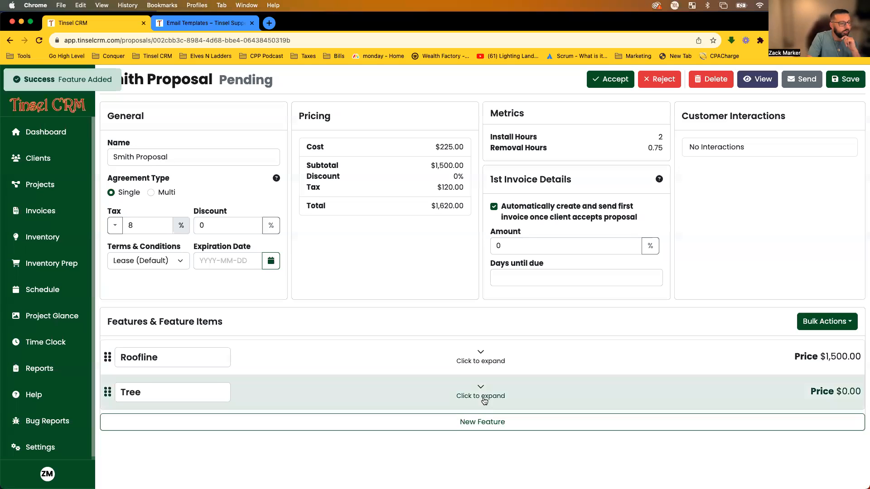
# Add 6 COOL WHITE 50ct Mini Lights strings to the Tree feature, then collapse it.
pyautogui.click(479, 401)
pyautogui.scroll(-2, 496, 321)
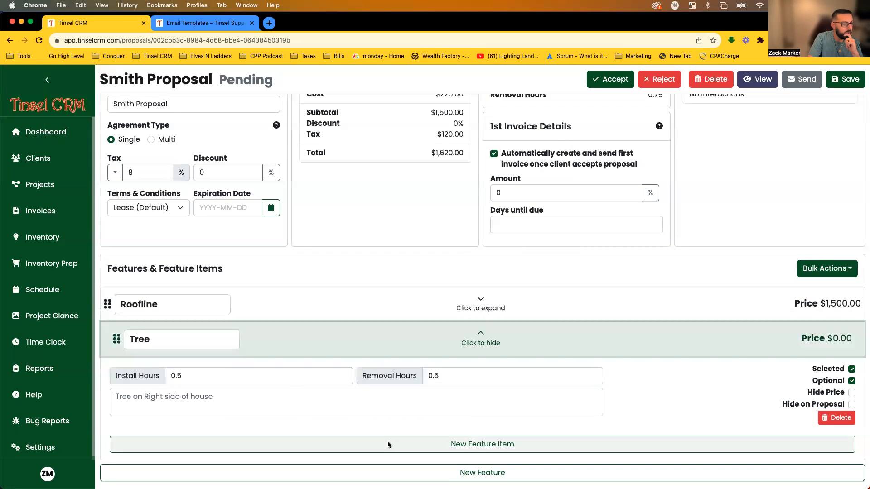
pyautogui.click(485, 449)
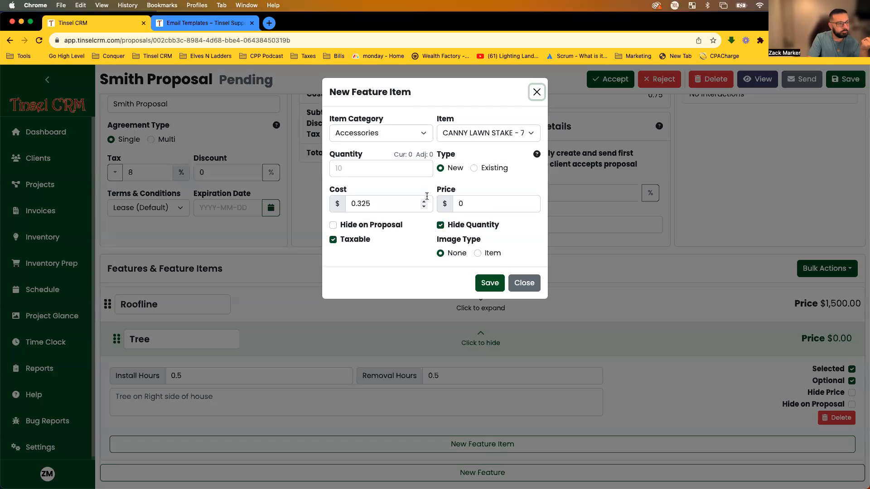
pyautogui.click(417, 136)
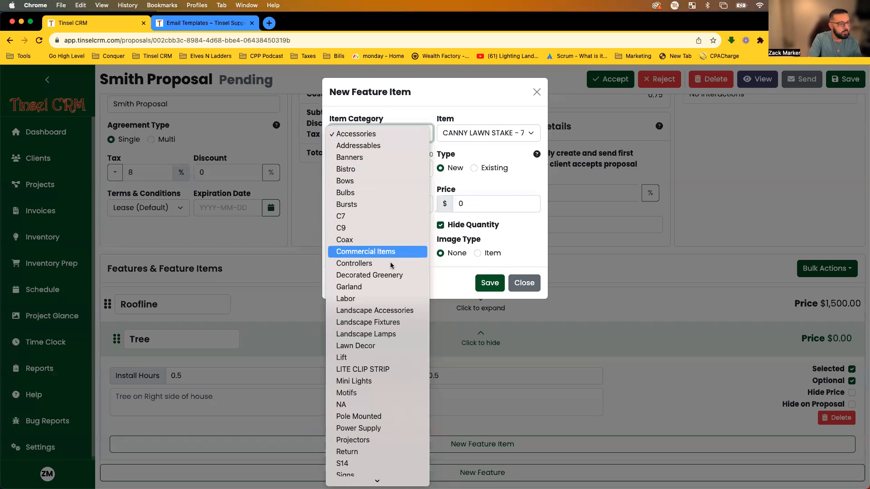
pyautogui.click(382, 386)
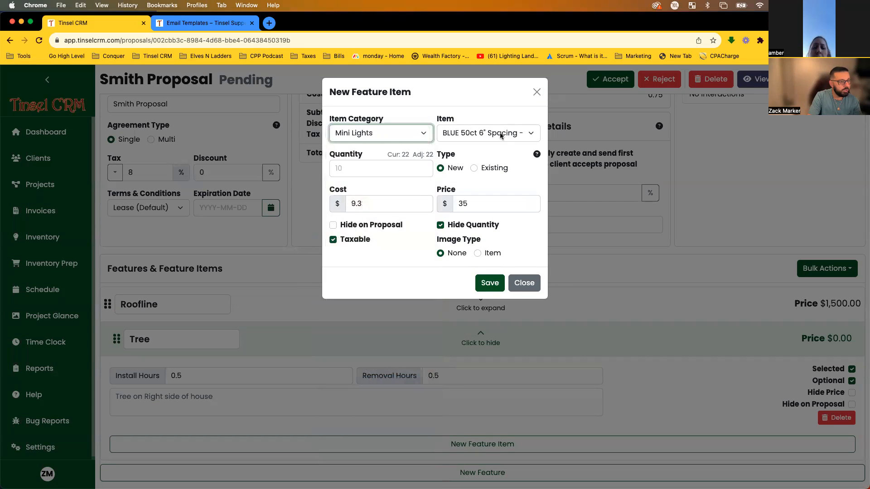
pyautogui.click(500, 134)
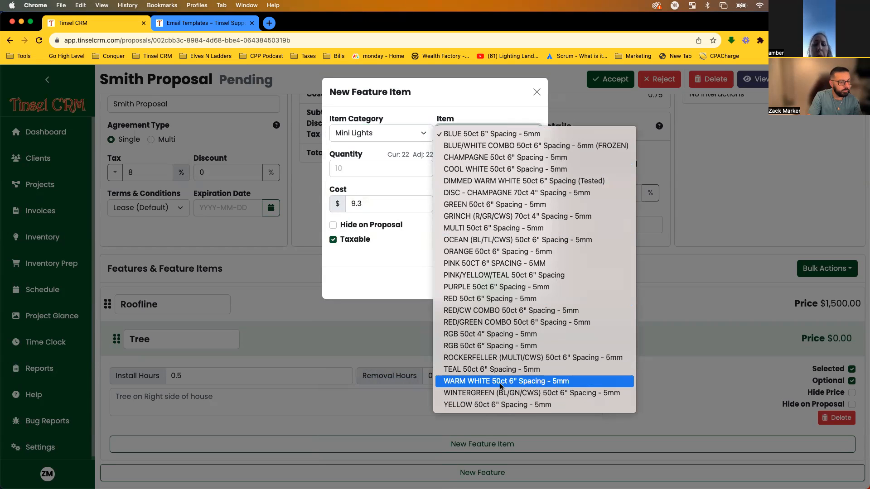
pyautogui.click(498, 169)
pyautogui.click(390, 166)
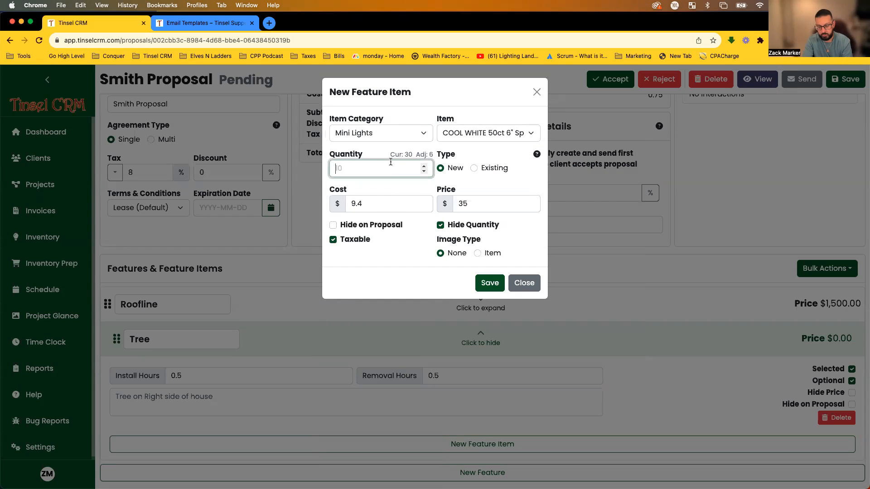
pyautogui.click(426, 191)
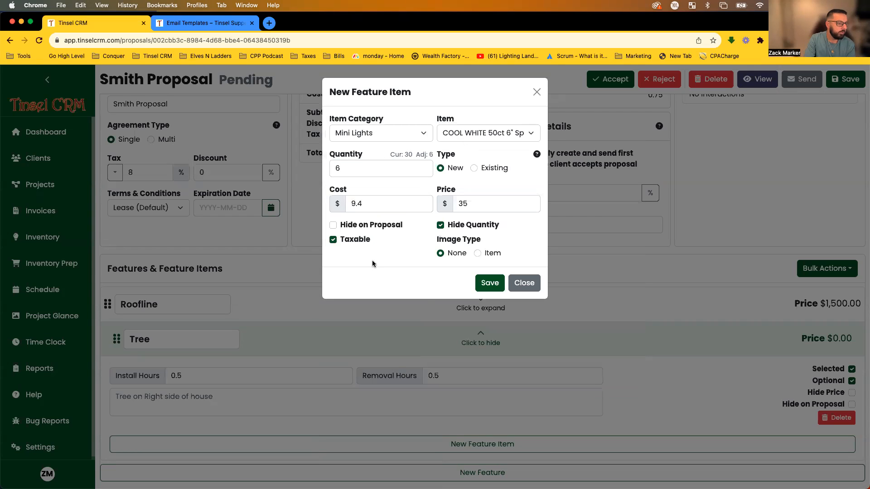
pyautogui.click(482, 284)
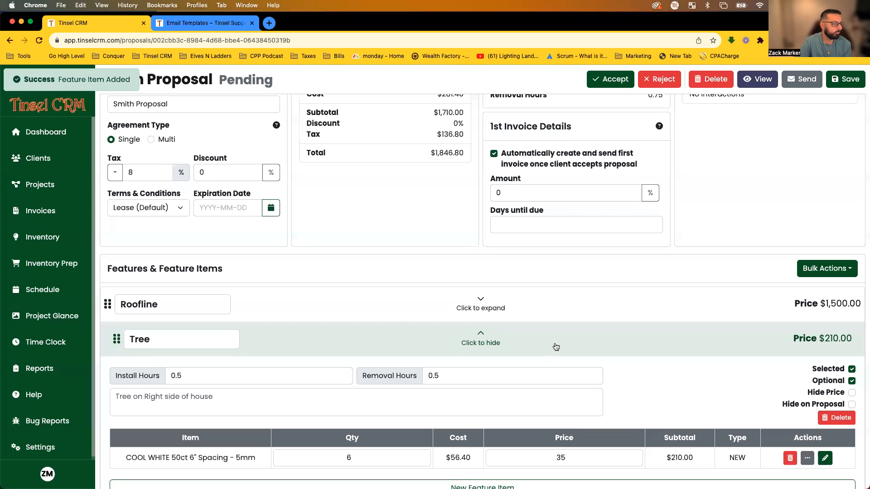
pyautogui.click(556, 347)
# Create a Wreath on Peak feature described as 'Wreath with red bow'.
pyautogui.click(504, 422)
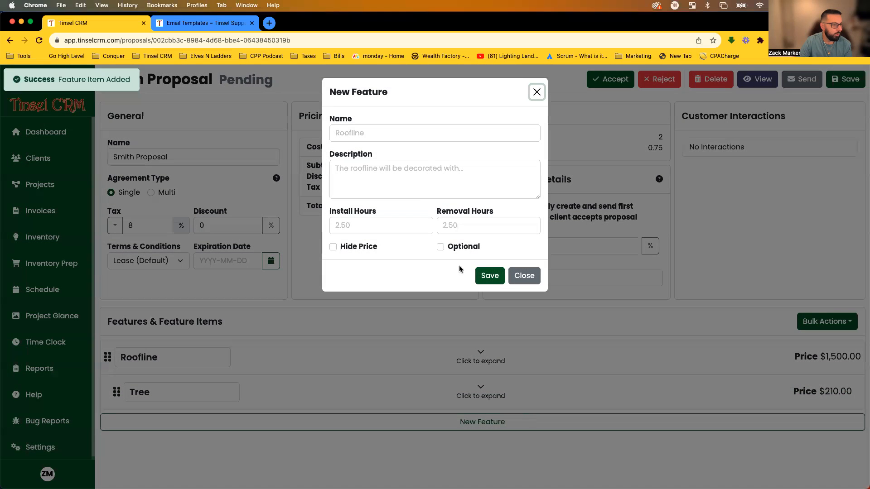
pyautogui.click(360, 136)
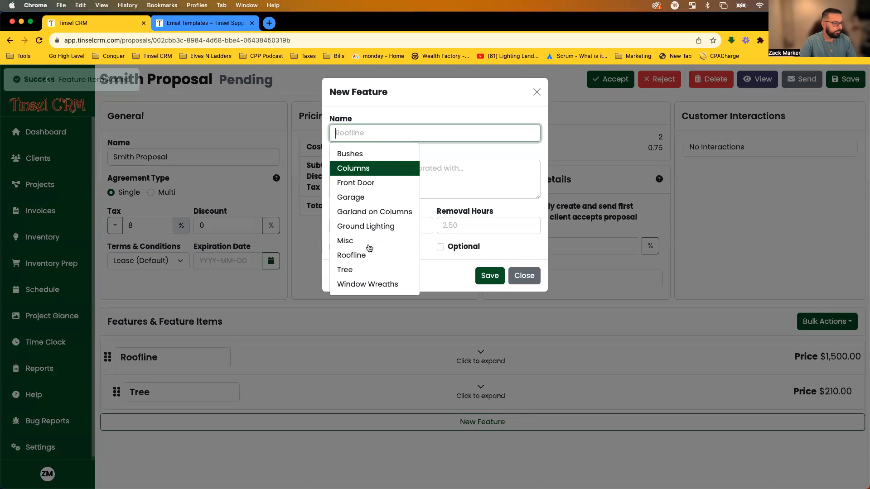
pyautogui.write('Wrea')
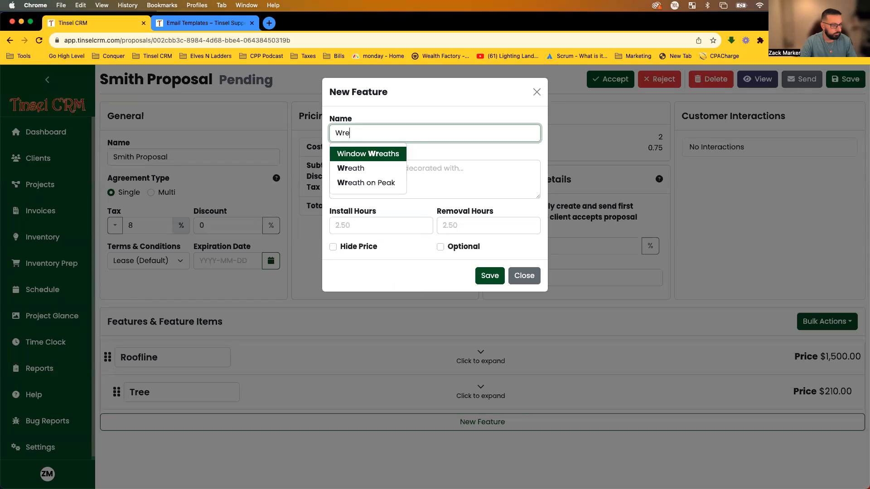
pyautogui.click(379, 183)
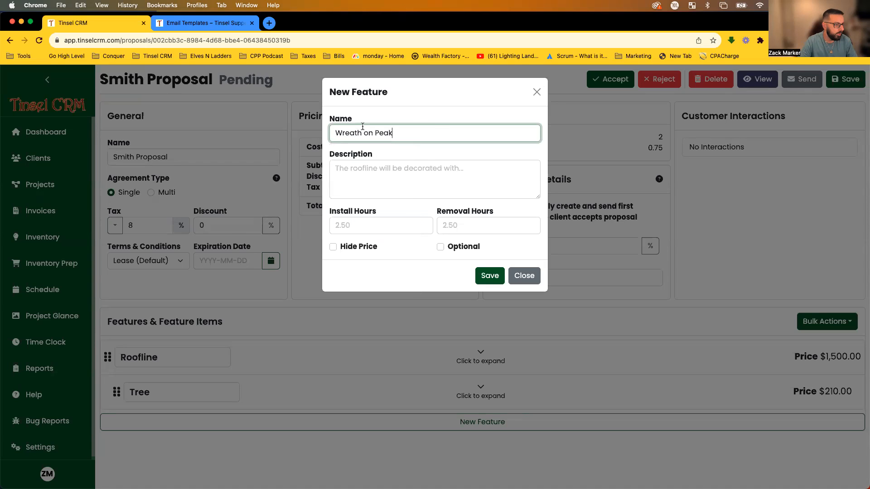
pyautogui.click(412, 183)
pyautogui.write('Wreath ')
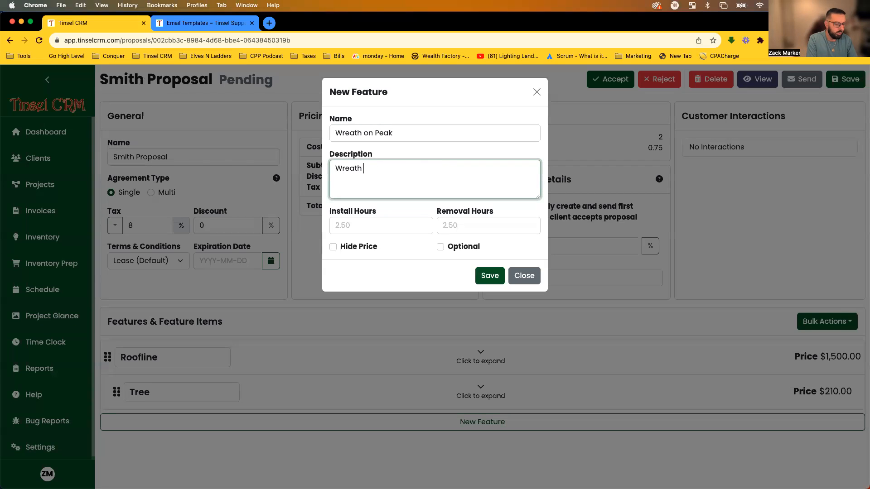
pyautogui.write('with ered bow')
pyautogui.click(386, 168)
pyautogui.press('BackSpace')
pyautogui.click(488, 275)
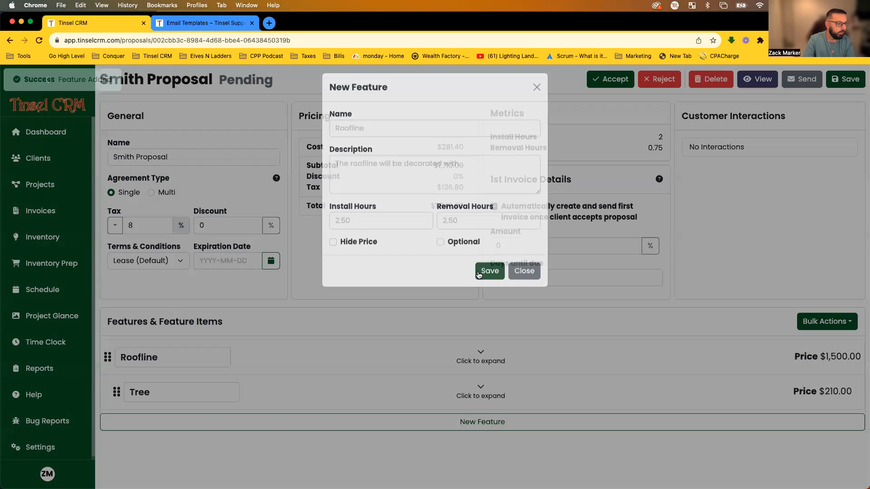
# Make Wreath on Peak optional and add one 60in Deluxe Mixed Noble Wreath.
pyautogui.click(519, 427)
pyautogui.scroll(-3, 528, 386)
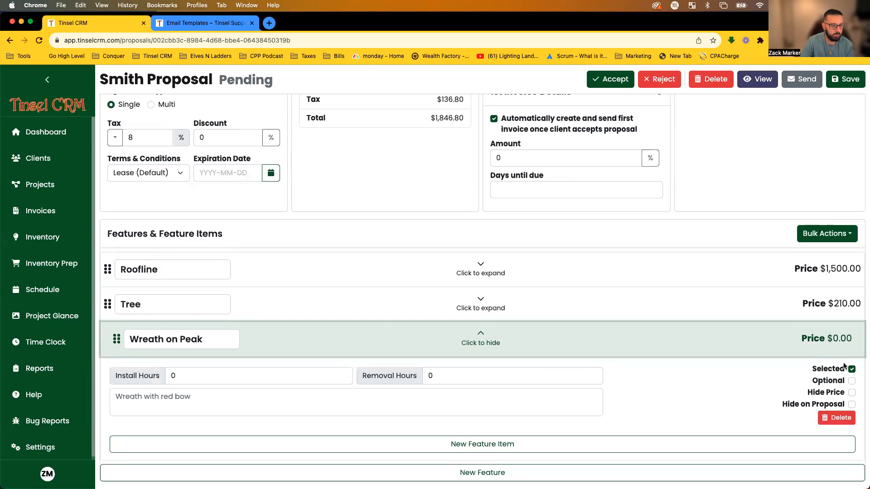
pyautogui.click(851, 381)
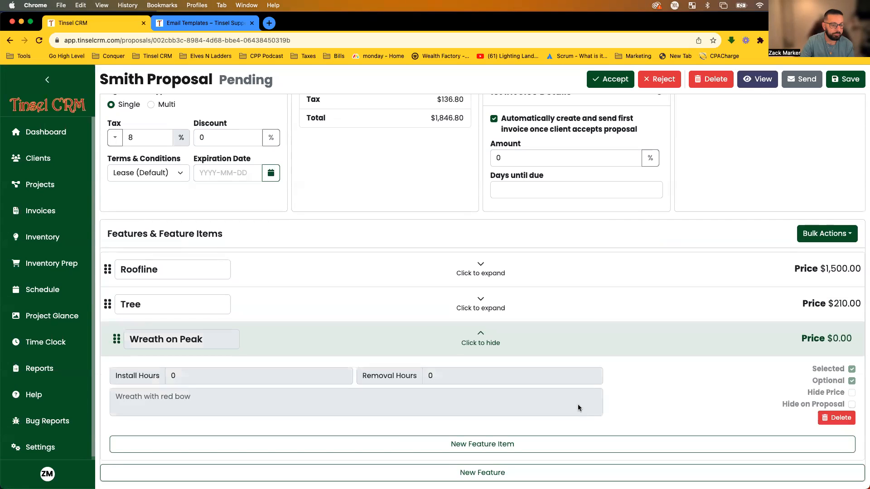
pyautogui.click(472, 444)
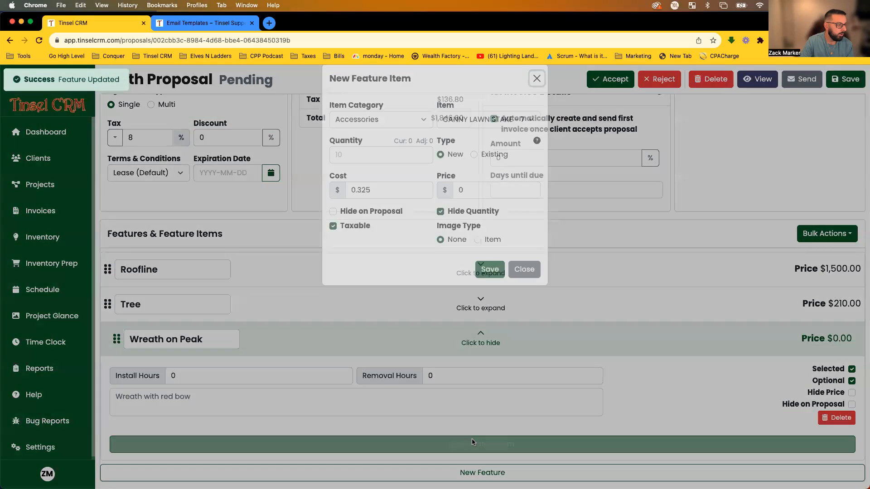
pyautogui.click(368, 136)
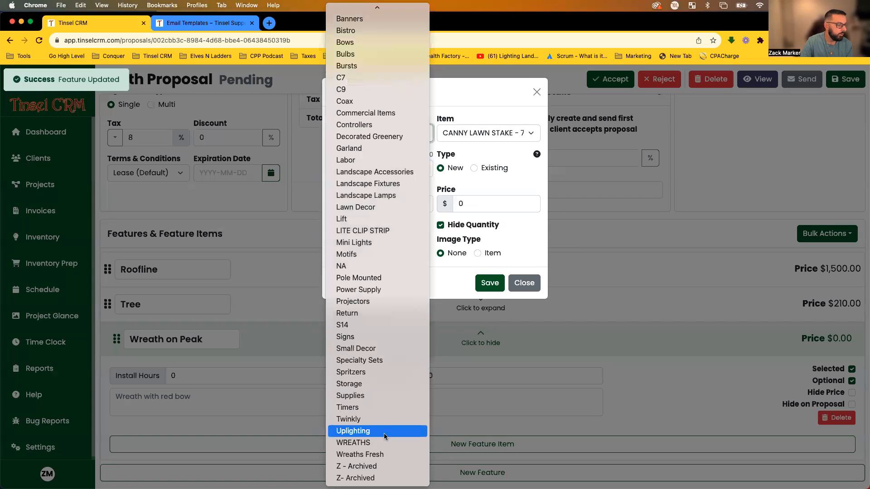
pyautogui.click(362, 443)
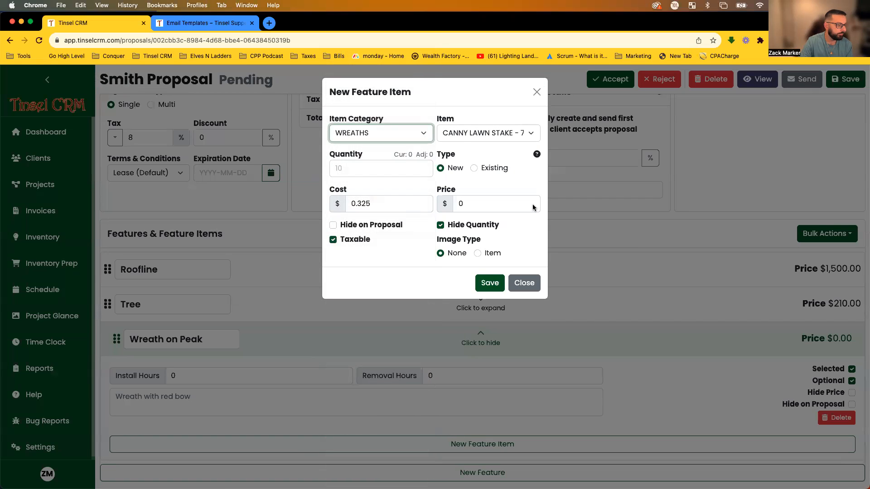
pyautogui.click(501, 136)
pyautogui.click(461, 169)
pyautogui.click(369, 168)
pyautogui.write('1')
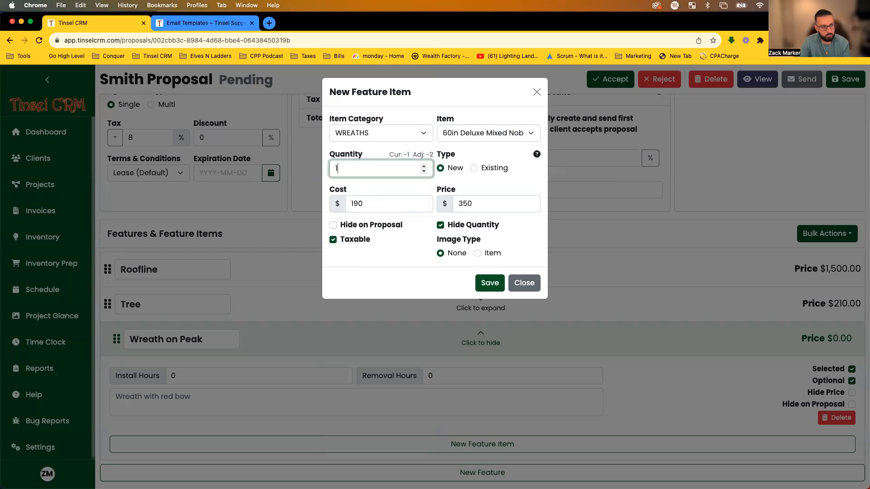
pyautogui.click(481, 282)
# Add one Red bow 24" (48") from Bows to the feature, then collapse it.
pyautogui.scroll(-2, 511, 370)
pyautogui.click(484, 452)
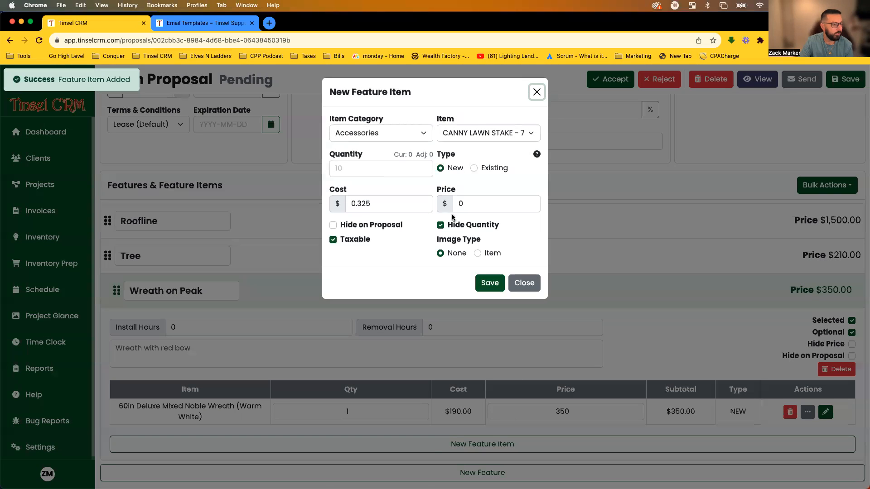
pyautogui.click(382, 133)
pyautogui.click(364, 182)
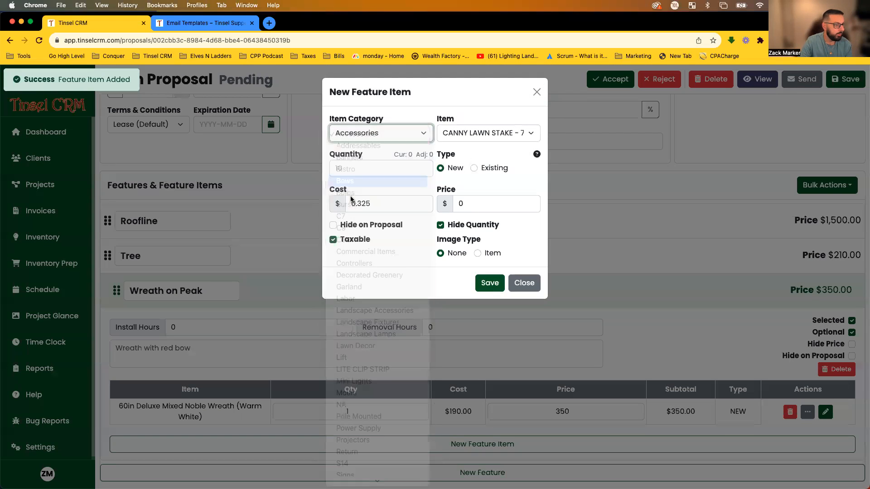
pyautogui.click(494, 132)
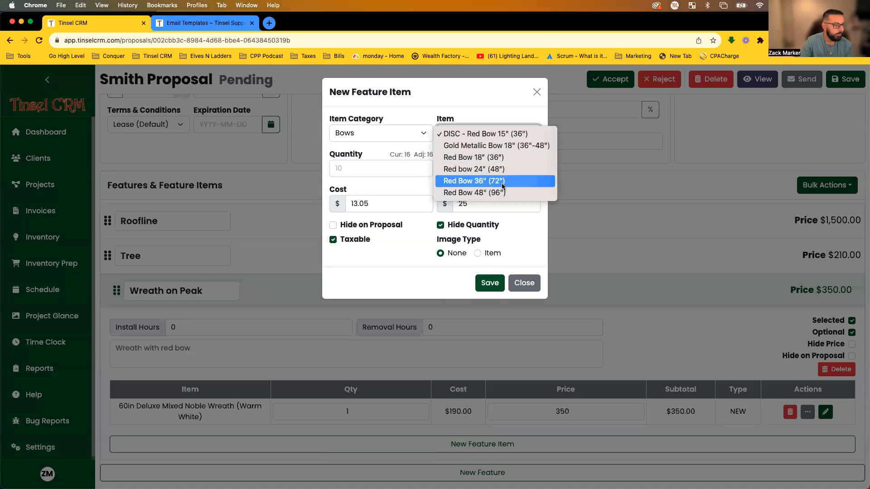
pyautogui.click(453, 169)
pyautogui.click(394, 172)
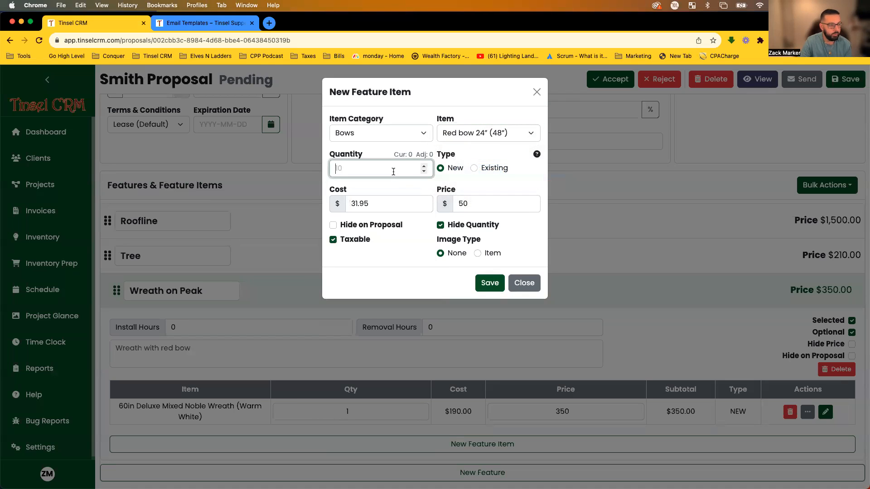
pyautogui.write('1')
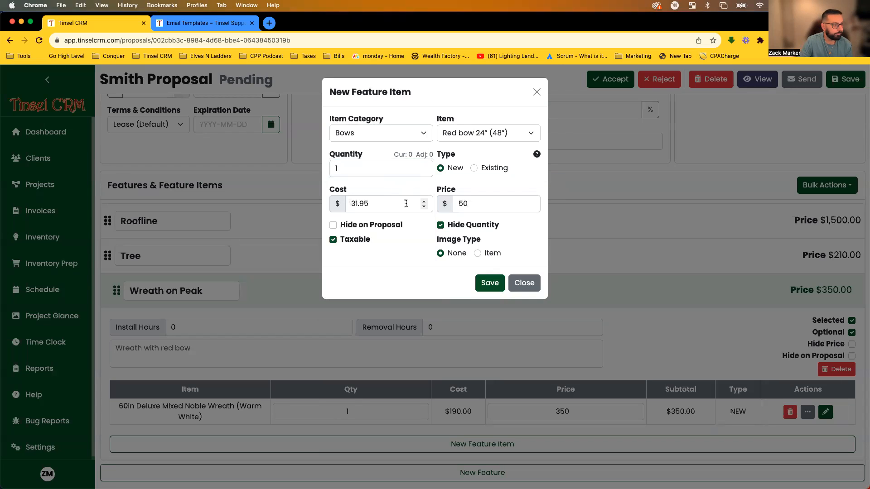
pyautogui.click(494, 283)
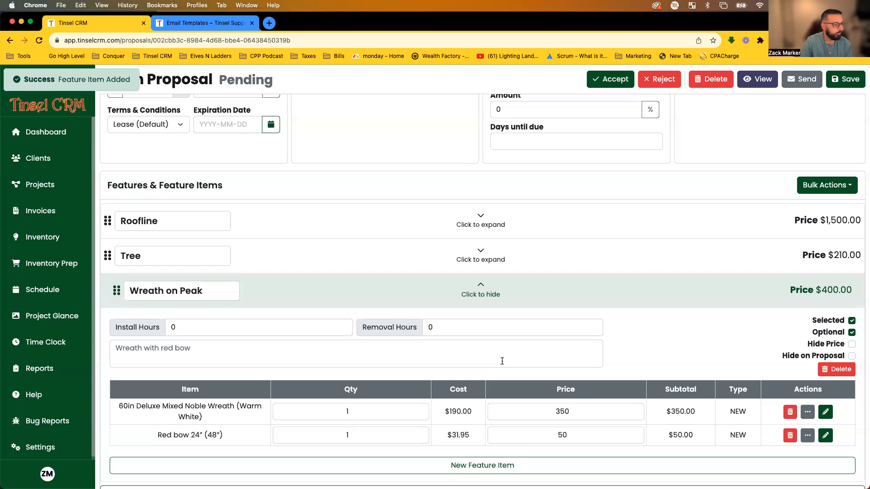
pyautogui.click(480, 294)
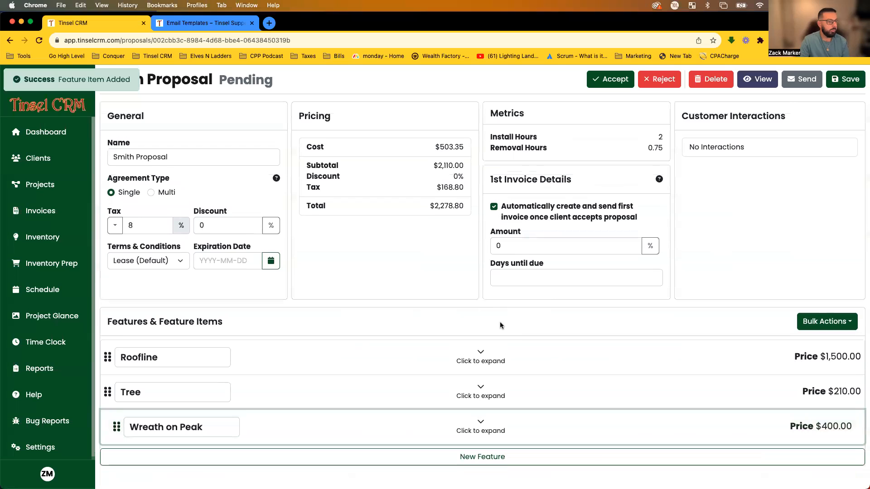
# Set the first invoice to 50% of the total, due in 0 days.
pyautogui.click(563, 272)
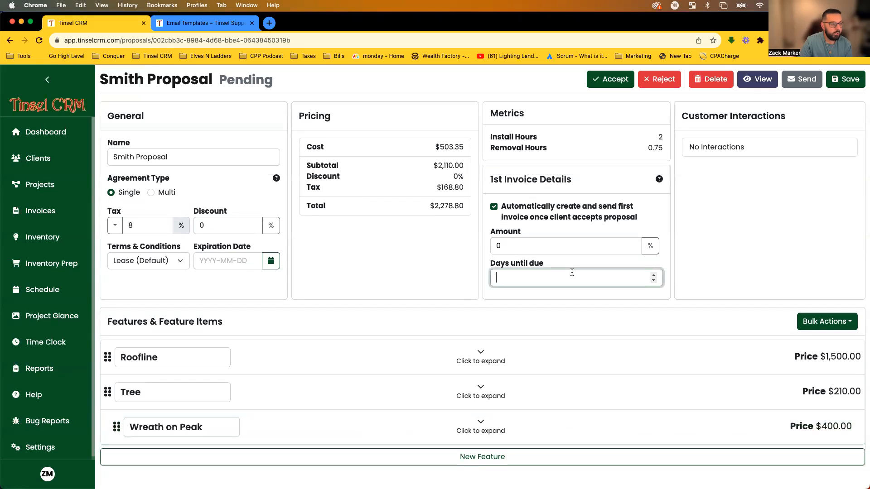
pyautogui.write('0')
pyautogui.click(746, 264)
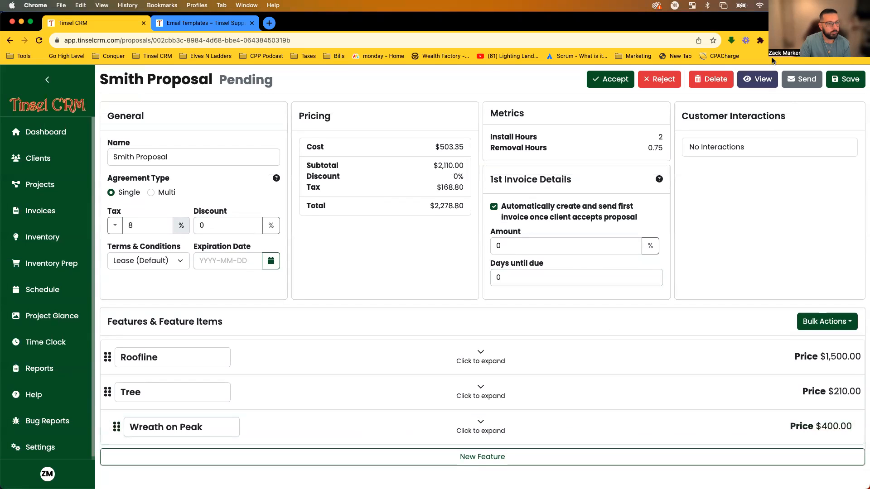
pyautogui.click(754, 86)
pyautogui.moveTo(517, 249); pyautogui.dragTo(471, 253)
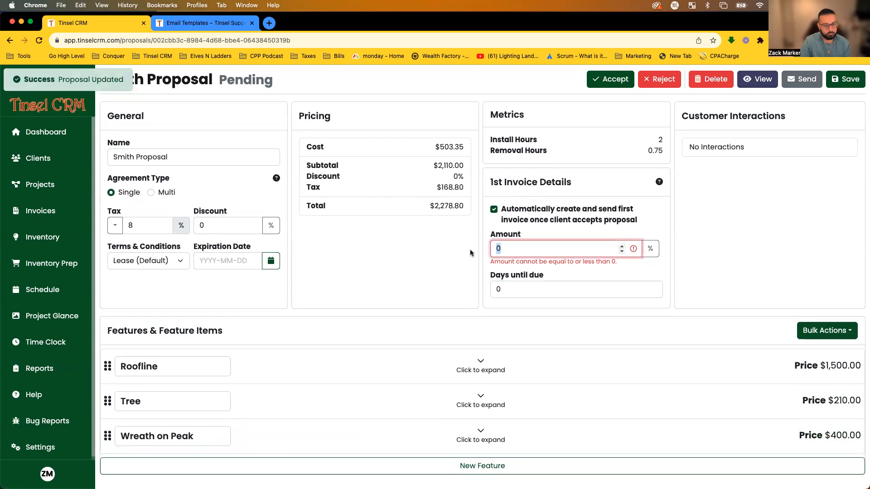
pyautogui.write('50')
pyautogui.click(738, 237)
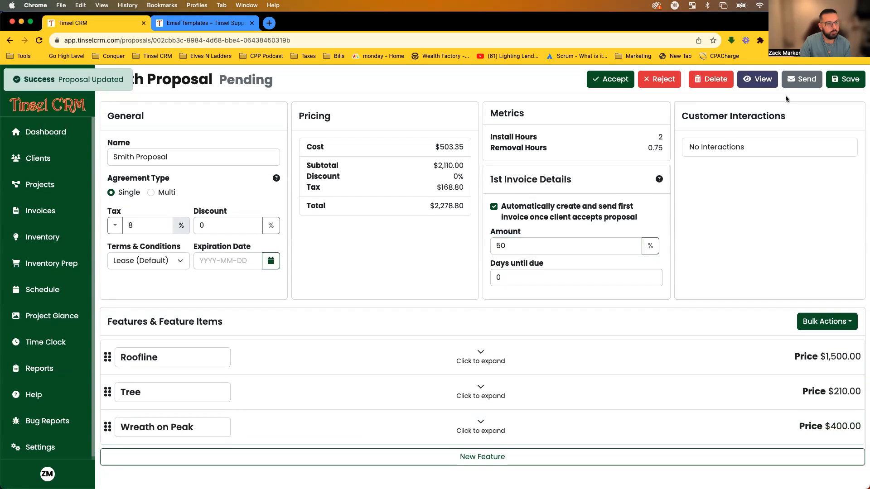
# Bring up the proposal's send-email form and close it without sending.
pyautogui.click(791, 73)
pyautogui.moveTo(342, 290); pyautogui.dragTo(412, 356)
pyautogui.click(412, 357)
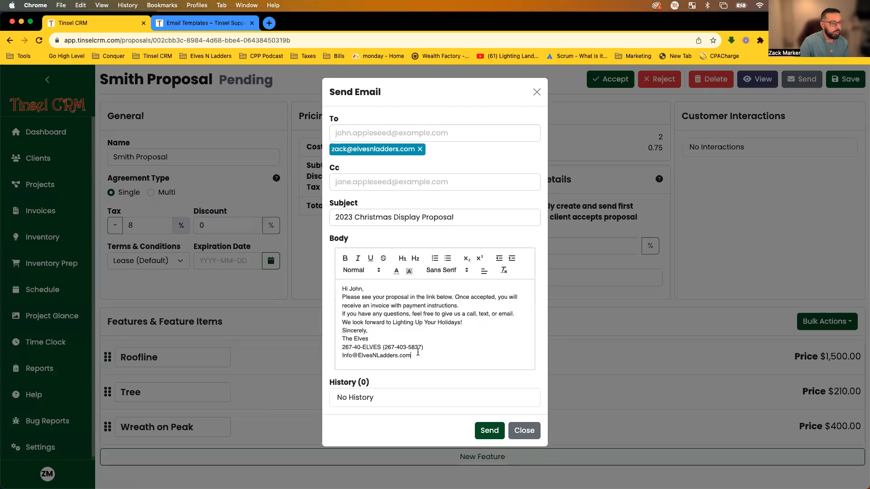
pyautogui.click(524, 431)
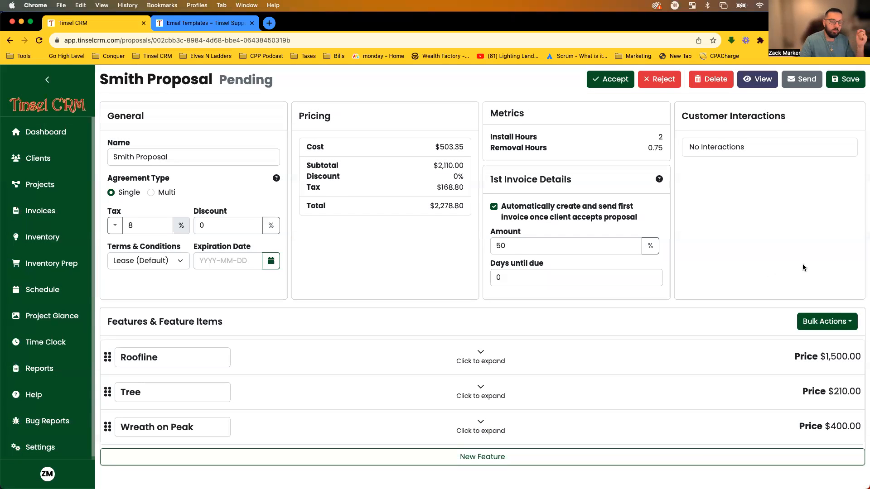
# In the client-facing preview, scroll to Terms & Conditions and accept the proposal.
pyautogui.click(756, 79)
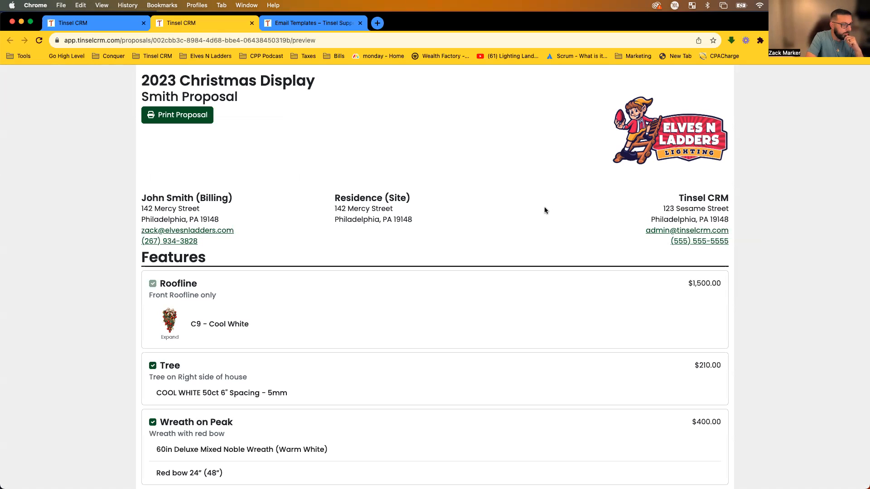
pyautogui.scroll(-3, 545, 192)
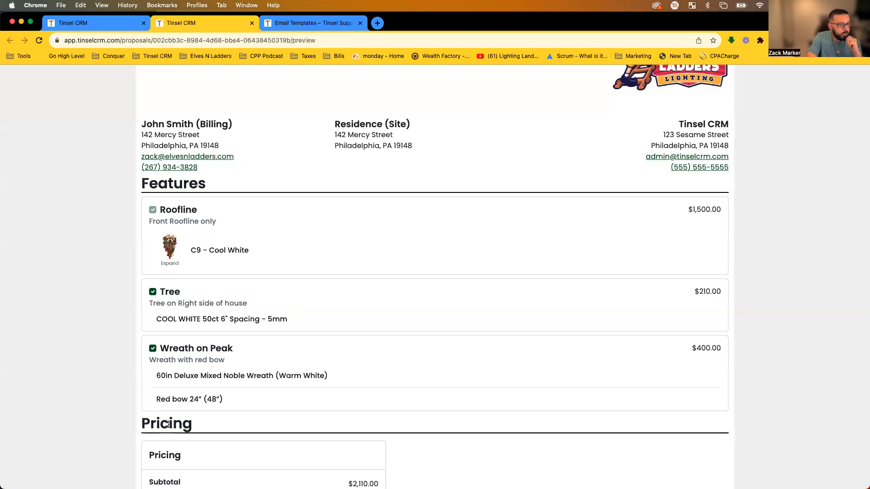
pyautogui.scroll(-6, 398, 202)
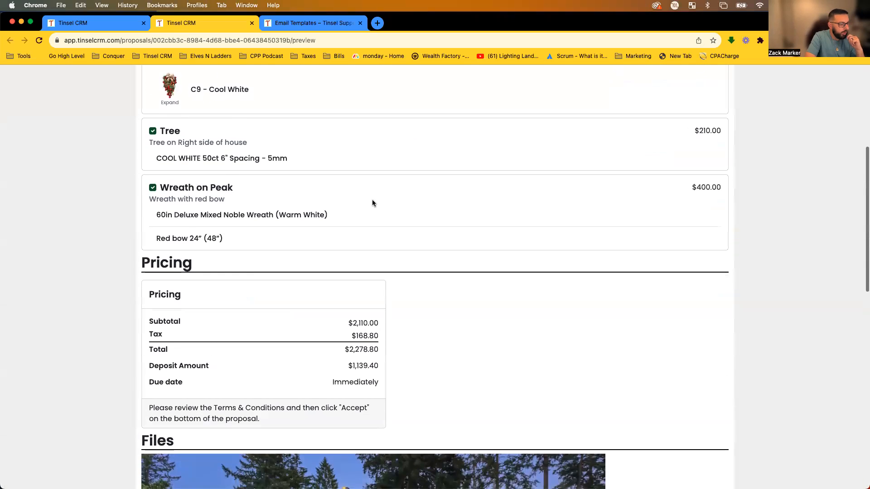
pyautogui.scroll(-10, 263, 338)
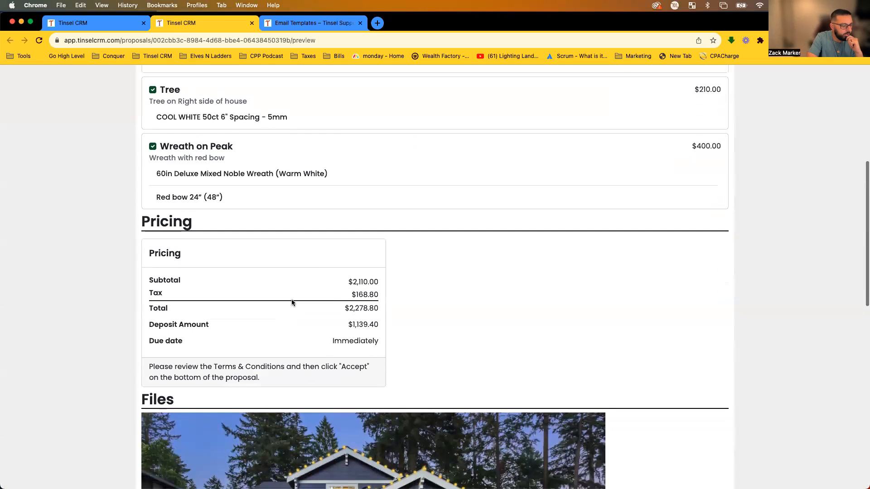
pyautogui.scroll(-10, 298, 296)
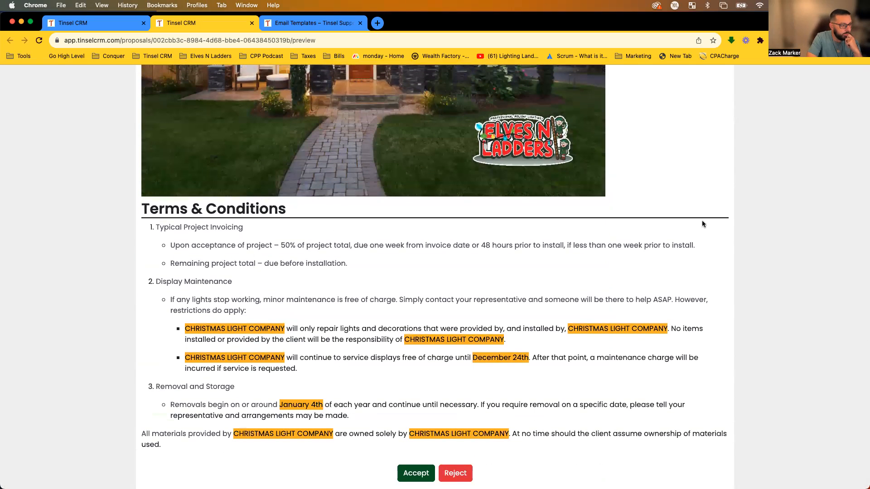
pyautogui.moveTo(164, 204); pyautogui.dragTo(491, 388)
pyautogui.click(493, 387)
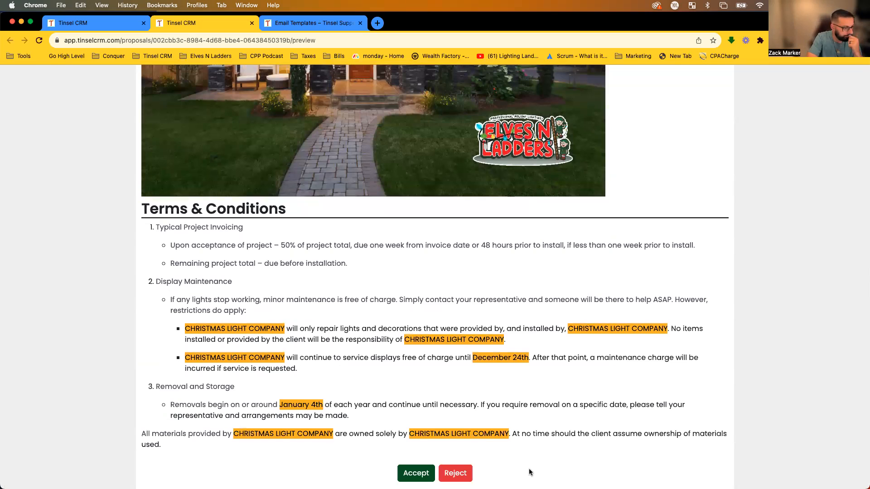
pyautogui.click(429, 472)
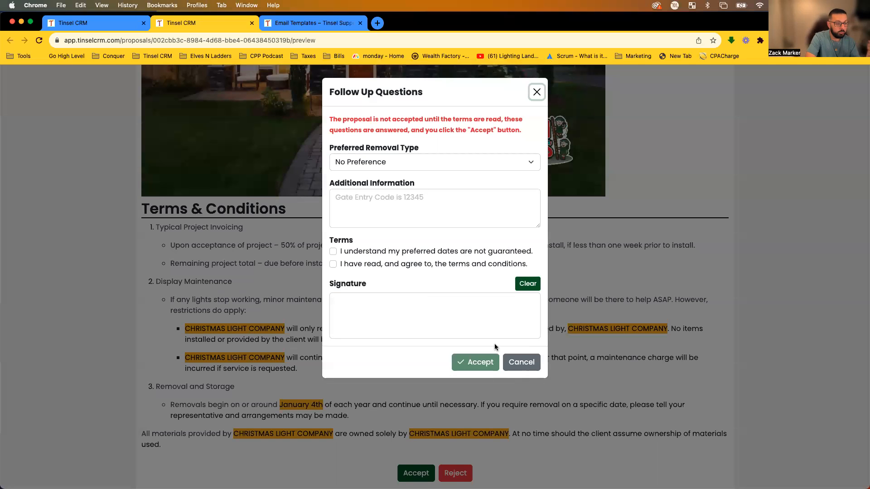
# Cancel the Follow Up Questions without accepting and scroll back to the proposal's three features.
pyautogui.click(520, 365)
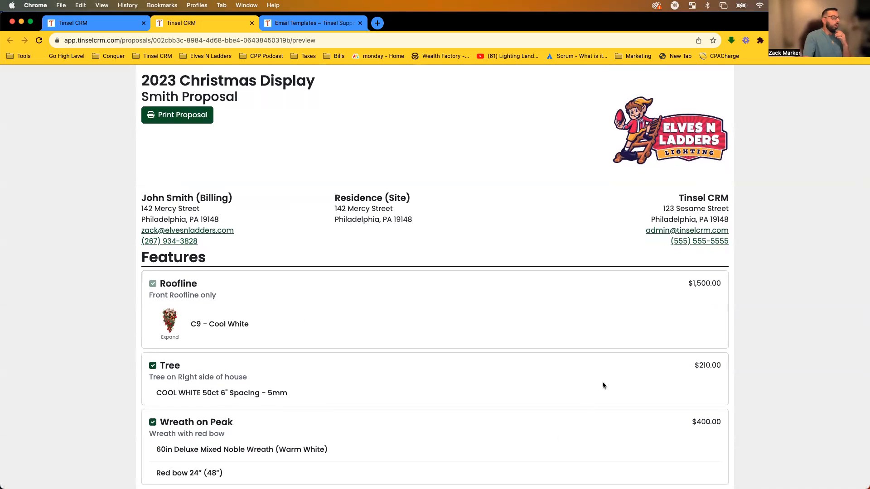
pyautogui.scroll(-3, 585, 377)
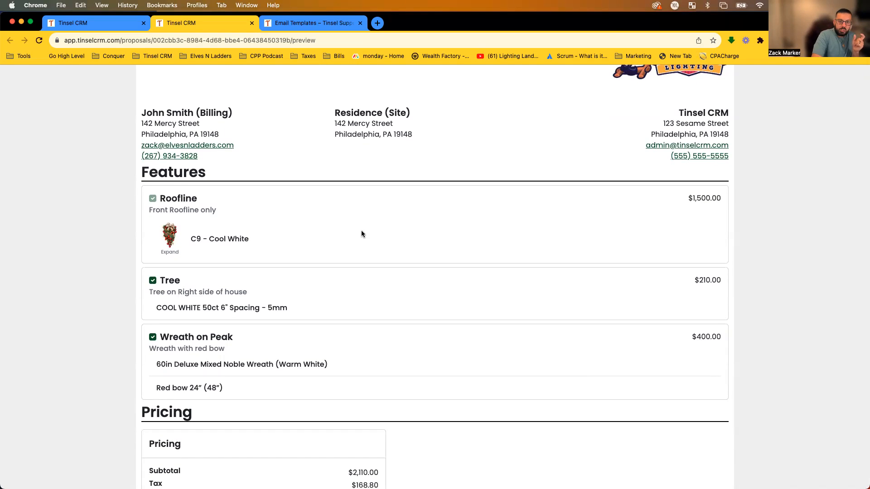
pyautogui.click(176, 243)
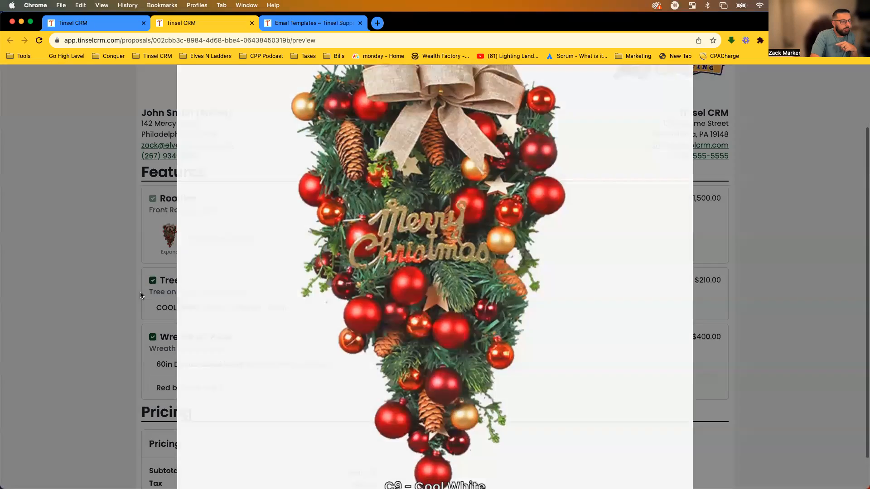
pyautogui.click(140, 291)
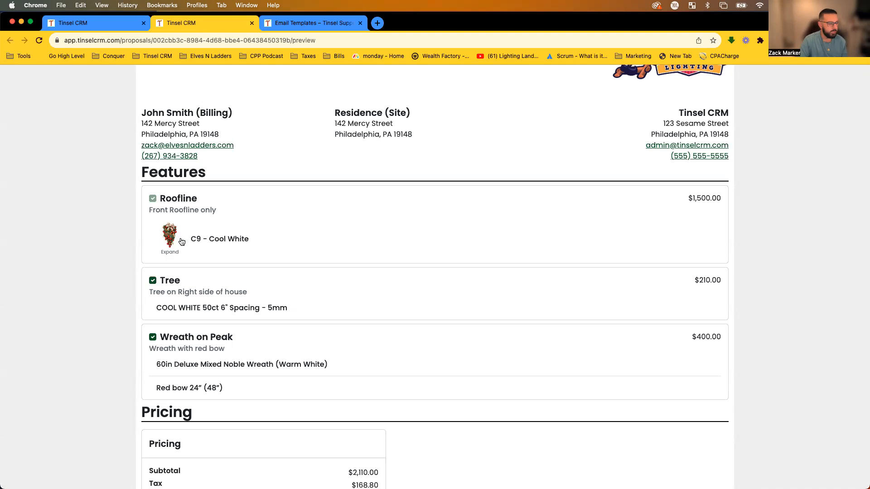
pyautogui.click(158, 237)
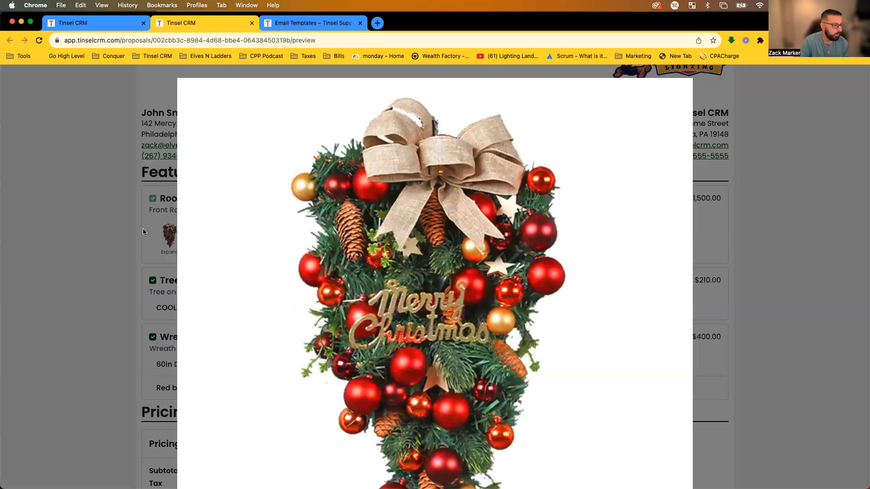
pyautogui.click(140, 241)
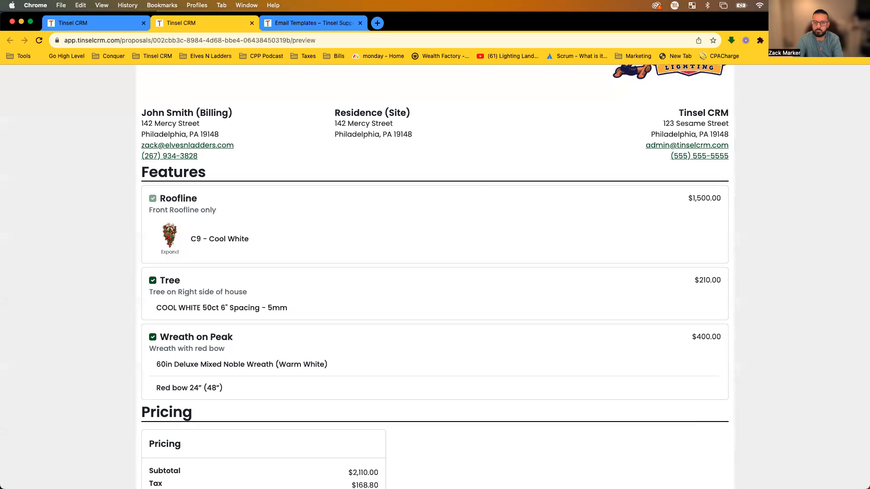
pyautogui.hotkey('ctrl', 'Up')
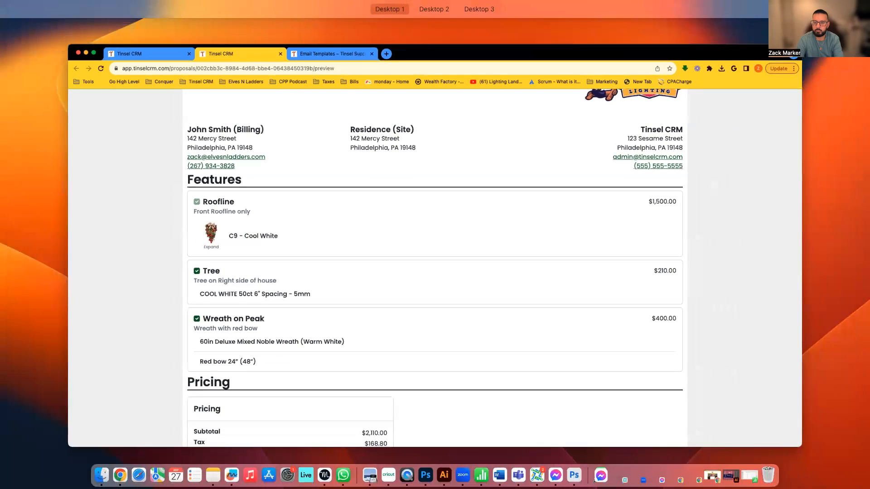
pyautogui.hotkey('ctrl', 'Up')
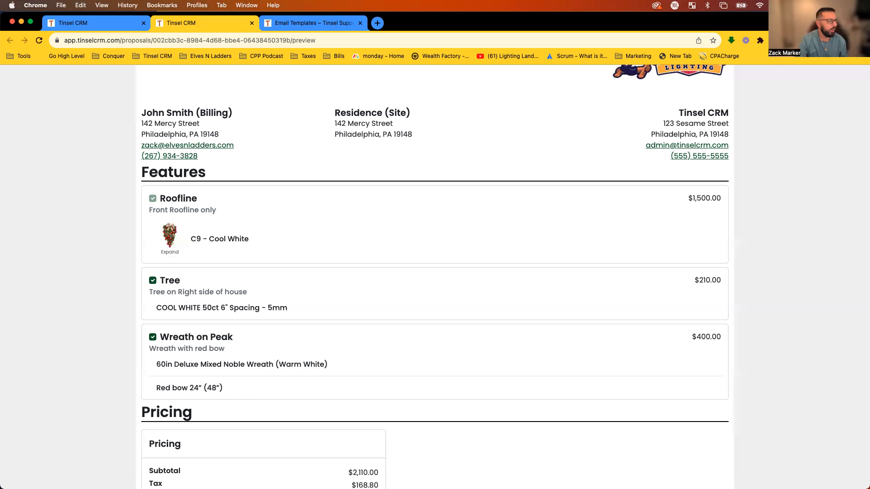
# Return to the Smith Proposal editor and confirm the 8% tax preset, giving $168.80 tax and $2,278.80 total.
pyautogui.click(110, 23)
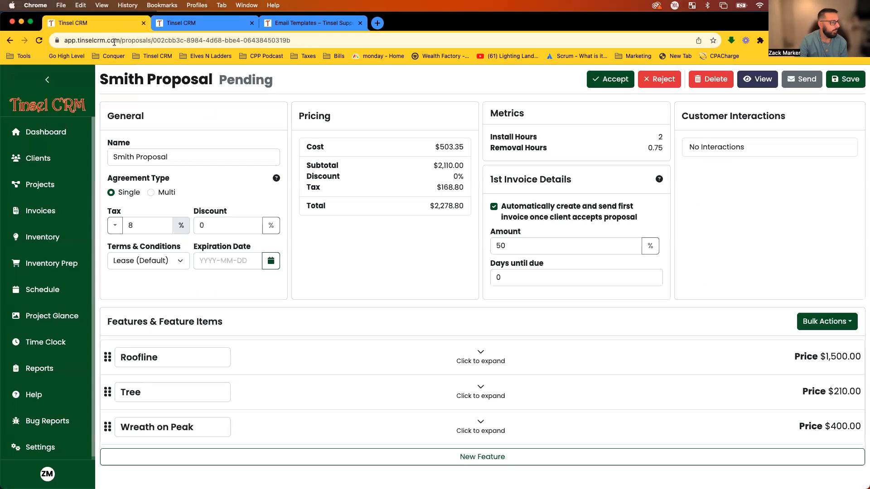
pyautogui.click(115, 225)
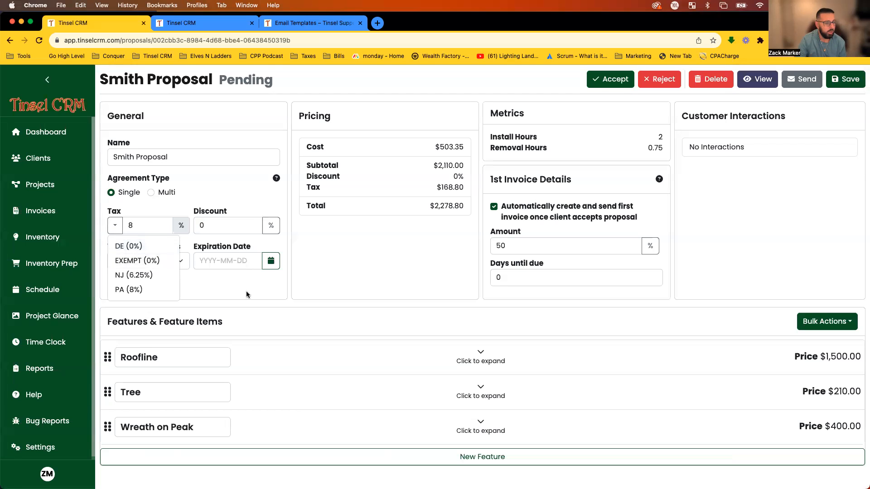
pyautogui.click(401, 322)
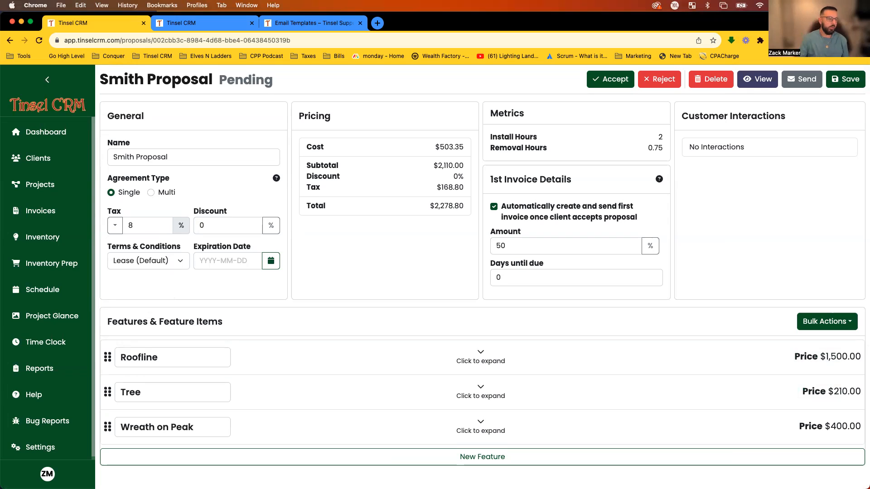
pyautogui.moveTo(308, 188); pyautogui.dragTo(467, 192)
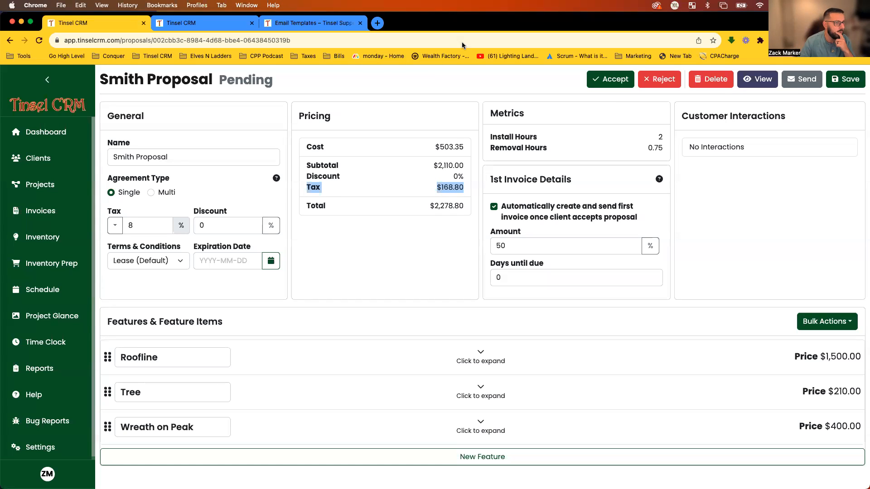
pyautogui.click(427, 88)
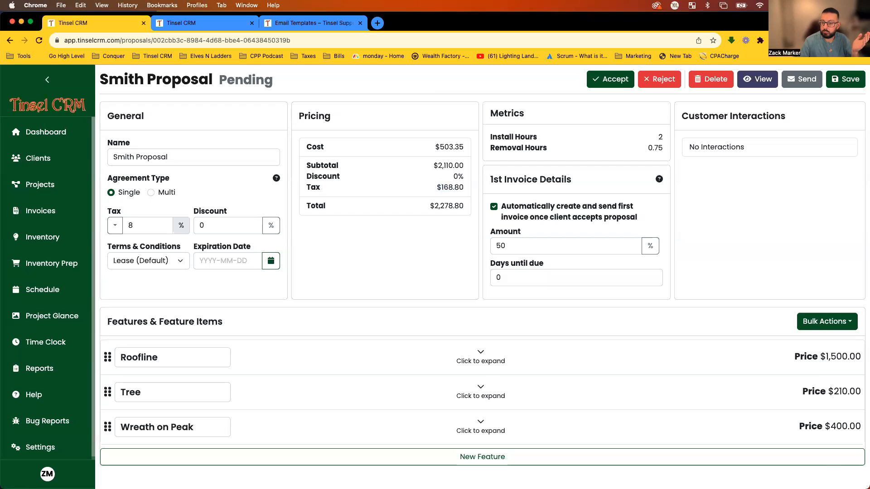
pyautogui.hotkey('ctrl', 'Up')
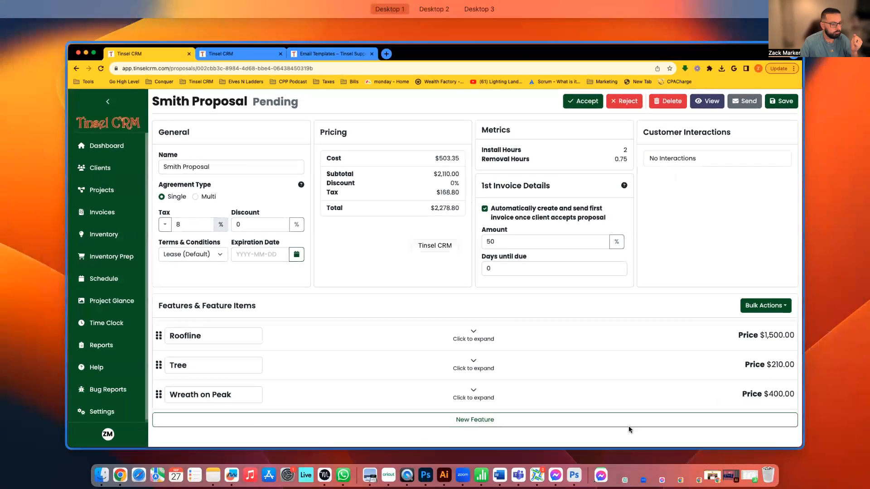
pyautogui.click(629, 429)
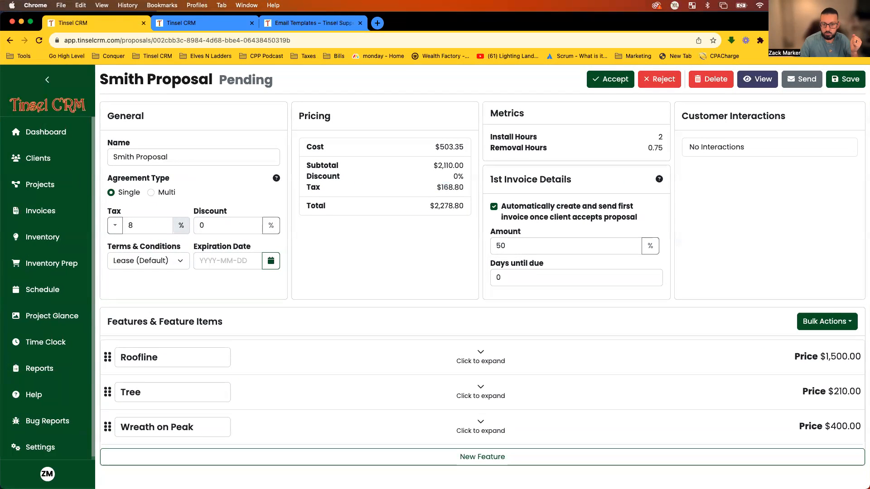
pyautogui.hotkey('ctrl', 'Up')
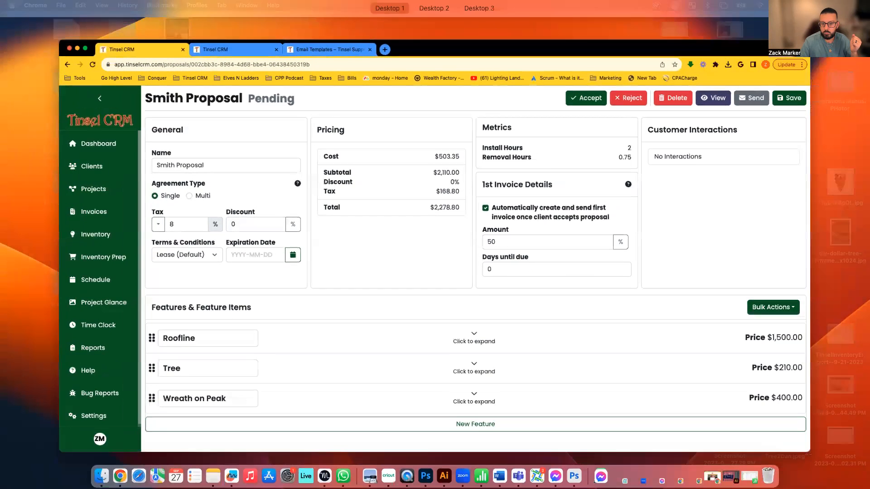
pyautogui.hotkey('ctrl', 'Up')
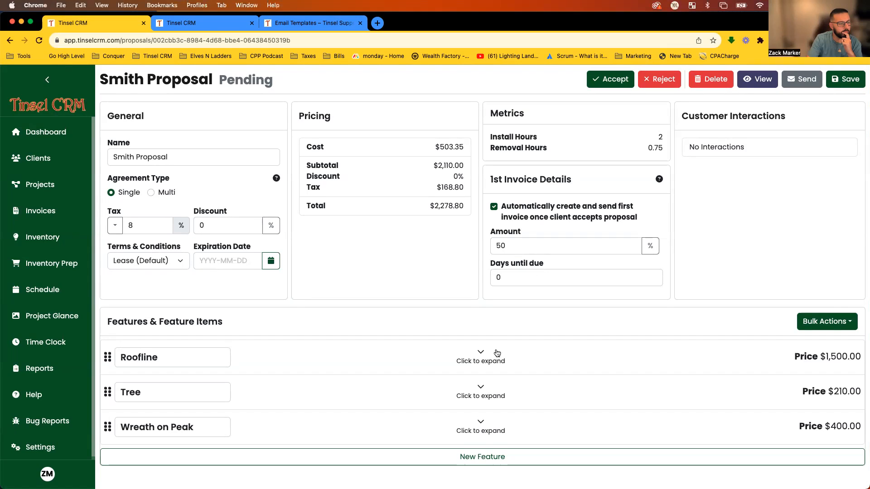
# Expand the Roofline feature's items and start a New Feature Item for it.
pyautogui.click(481, 355)
pyautogui.scroll(-3, 493, 351)
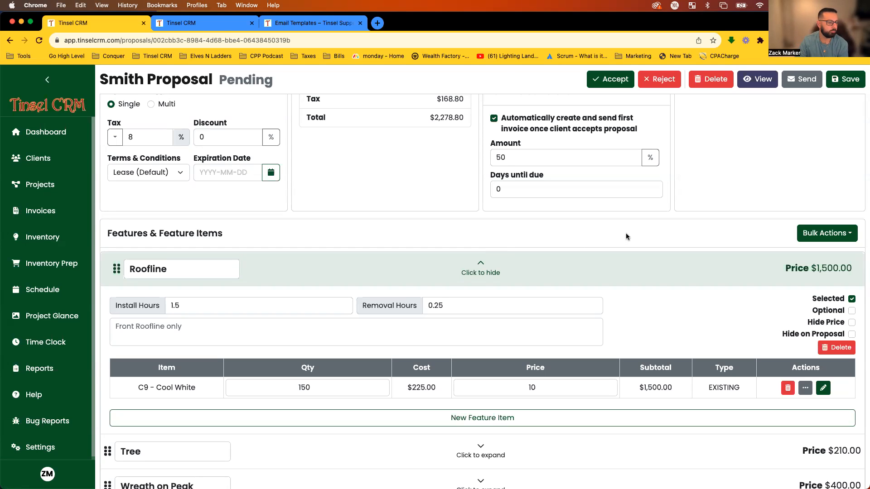
pyautogui.scroll(2, 629, 236)
pyautogui.scroll(-2, 629, 235)
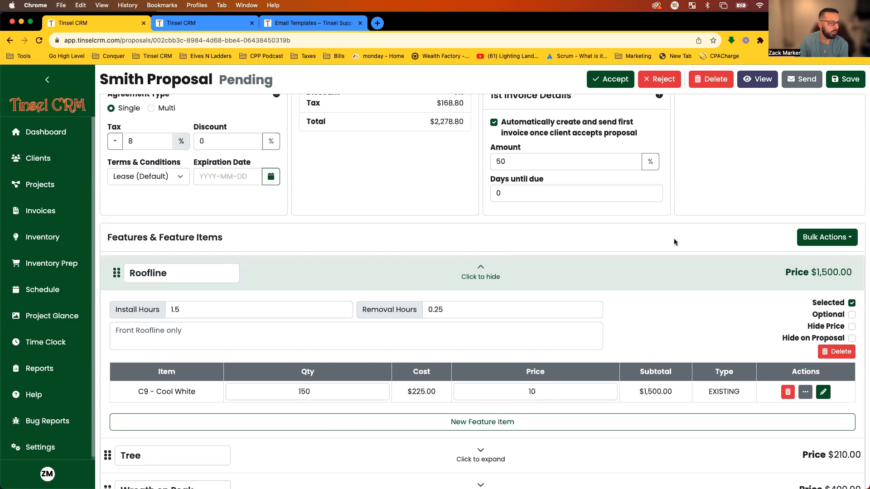
pyautogui.scroll(-2, 470, 380)
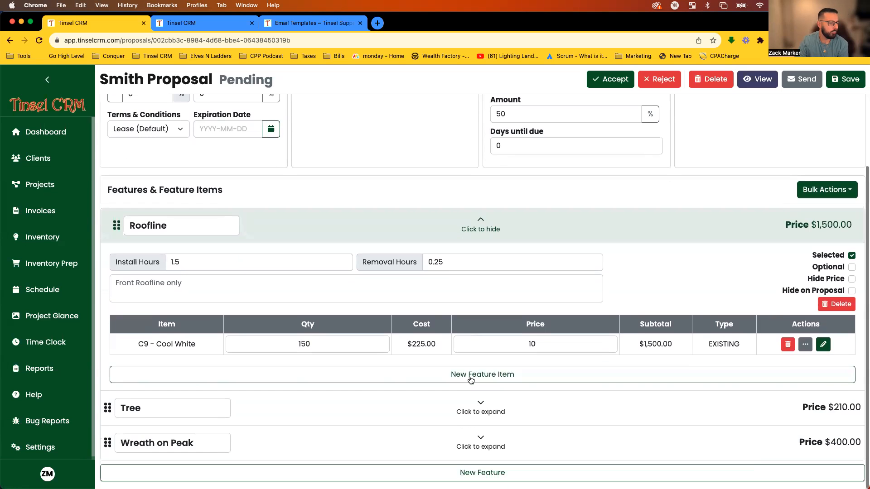
pyautogui.click(470, 379)
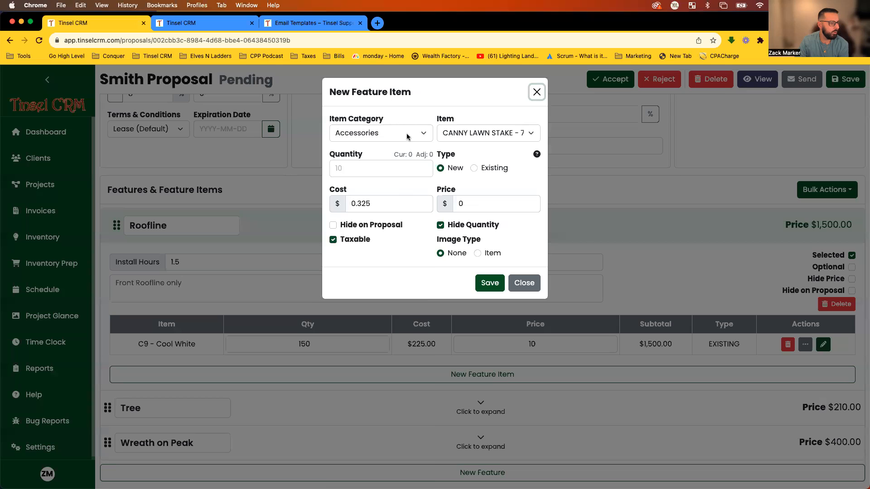
# Try item category C9 (C9 - Cool White), then switch to C7, leaving C7 - BLUE selected.
pyautogui.click(406, 137)
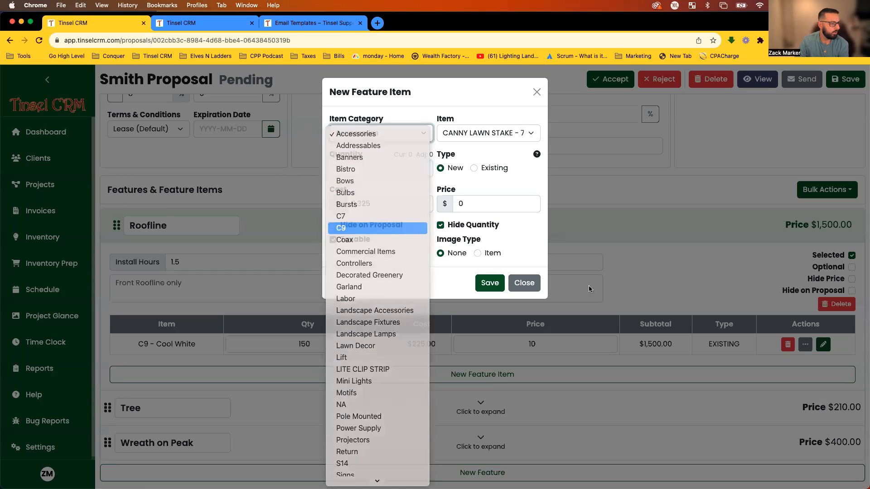
pyautogui.click(358, 228)
pyautogui.click(506, 130)
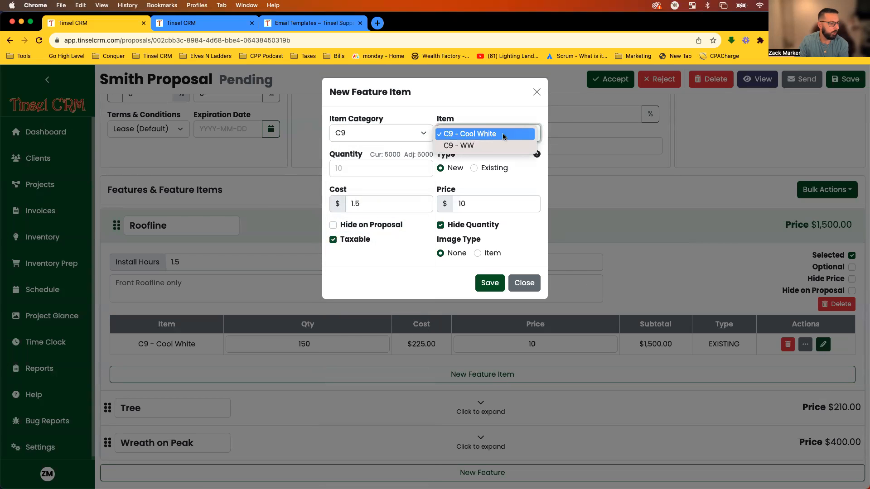
pyautogui.click(384, 123)
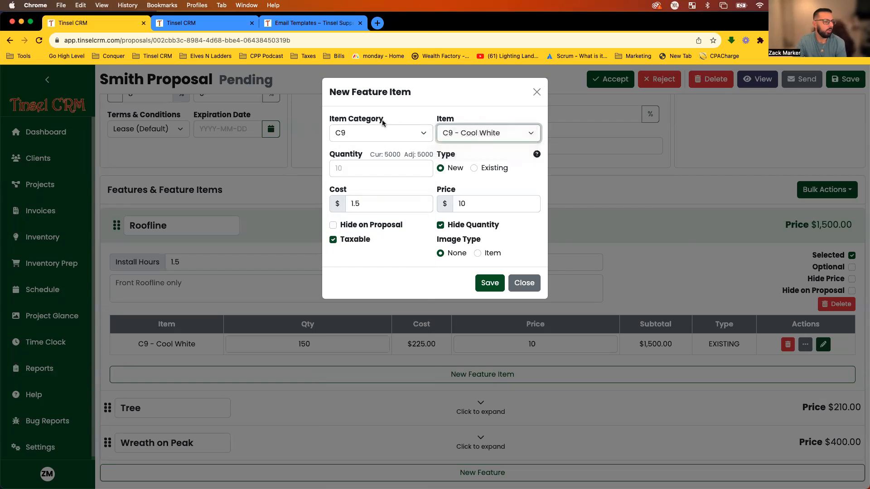
pyautogui.click(383, 132)
pyautogui.click(379, 120)
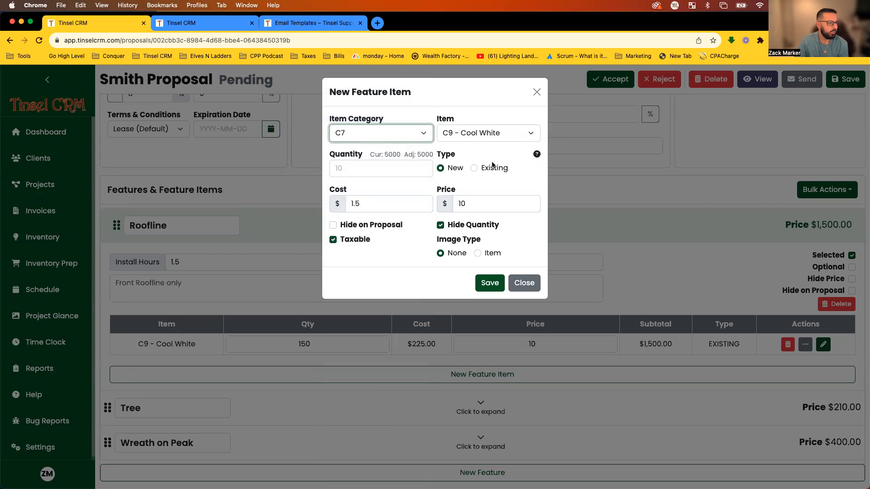
pyautogui.click(496, 138)
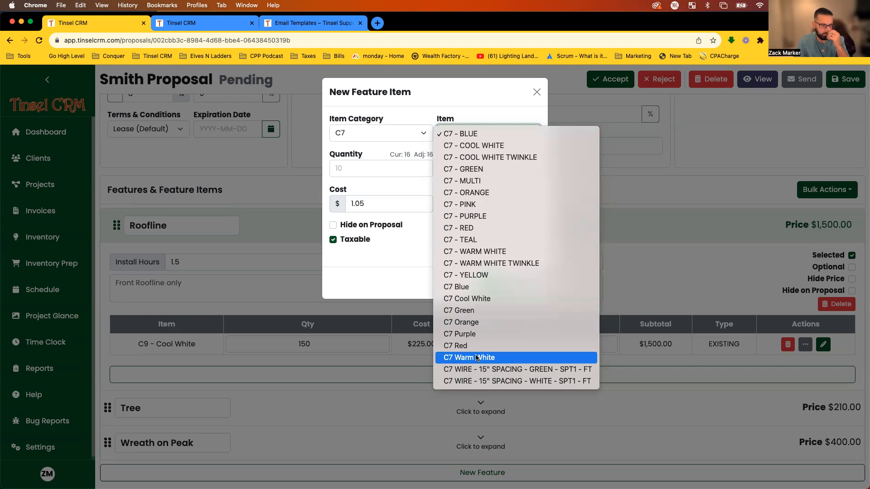
pyautogui.click(475, 134)
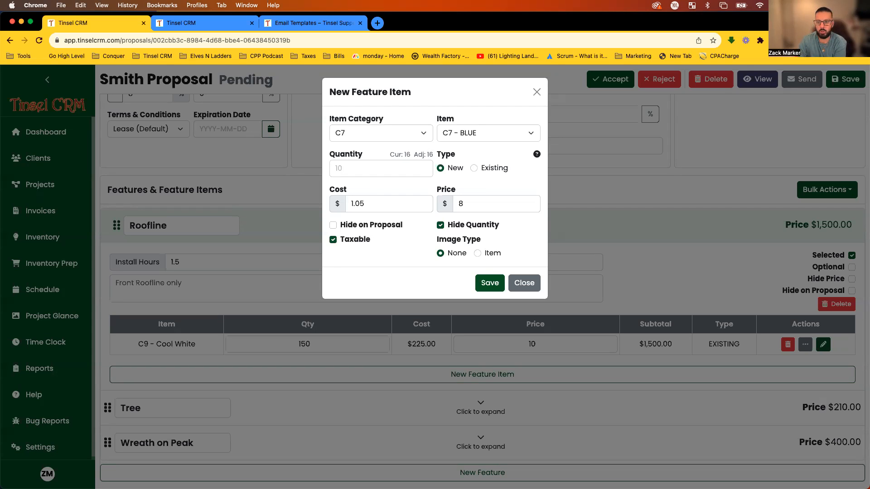
# Discard the unsaved Roofline item form and look over the proposal preview.
pyautogui.click(755, 174)
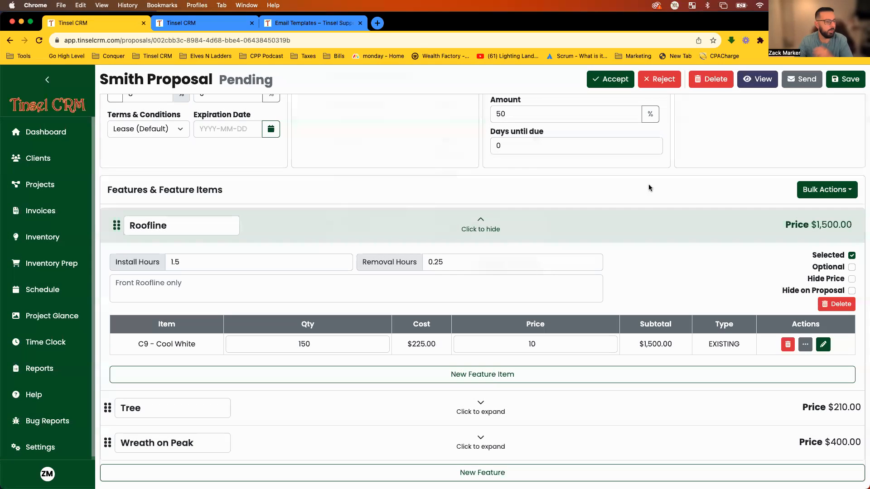
pyautogui.scroll(3, 488, 234)
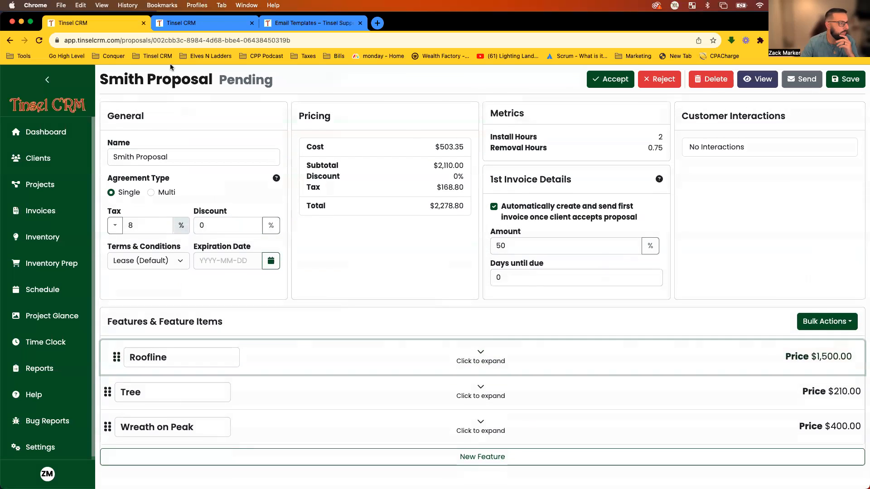
pyautogui.click(181, 22)
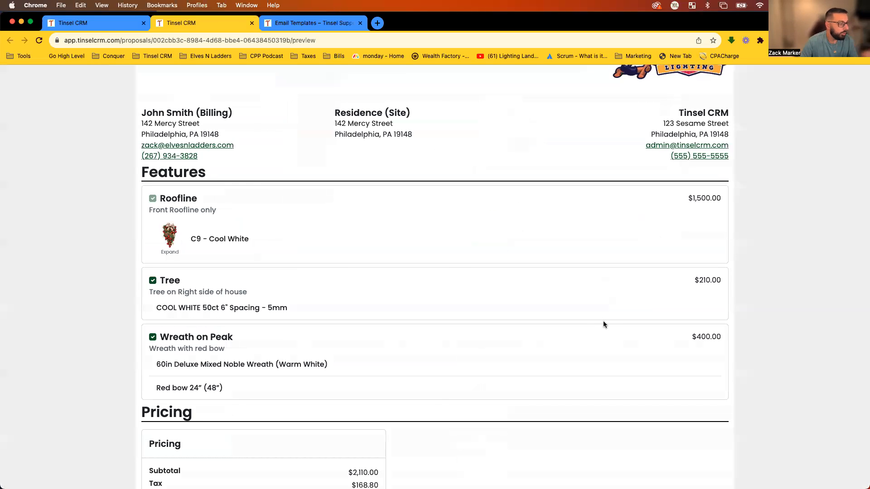
pyautogui.scroll(2, 603, 314)
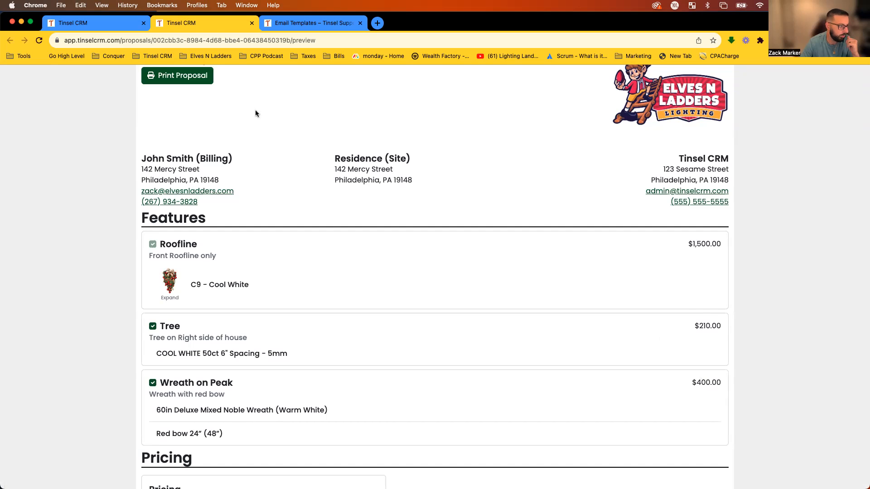
# Hide the Roofline price on the proposal and reload the preview to check it.
pyautogui.click(112, 22)
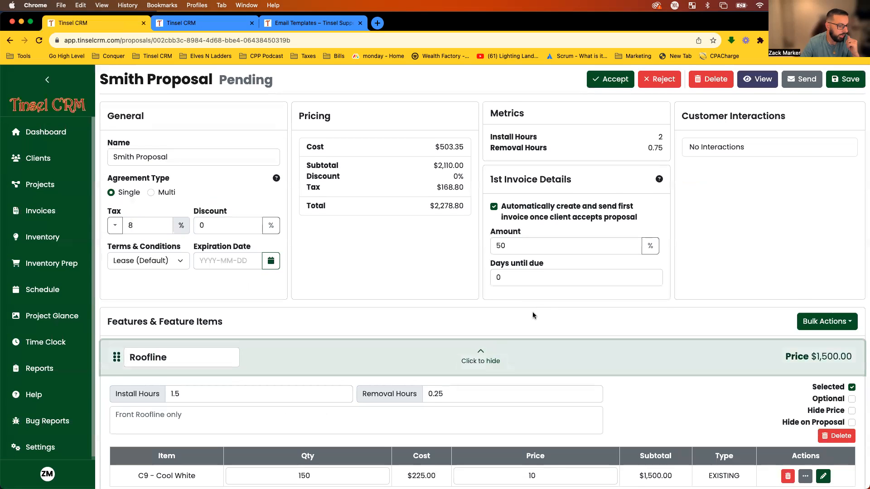
pyautogui.scroll(-3, 686, 335)
pyautogui.click(851, 310)
pyautogui.click(214, 19)
pyautogui.press('super+r')
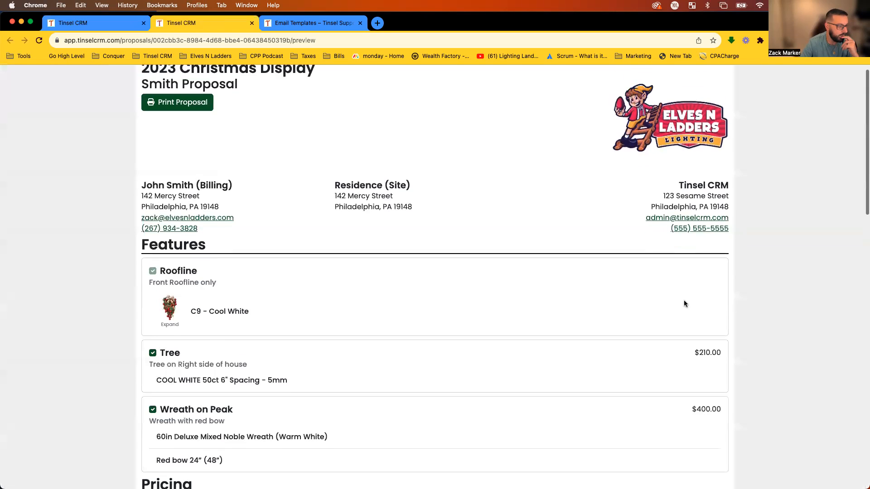
pyautogui.scroll(-1, 682, 301)
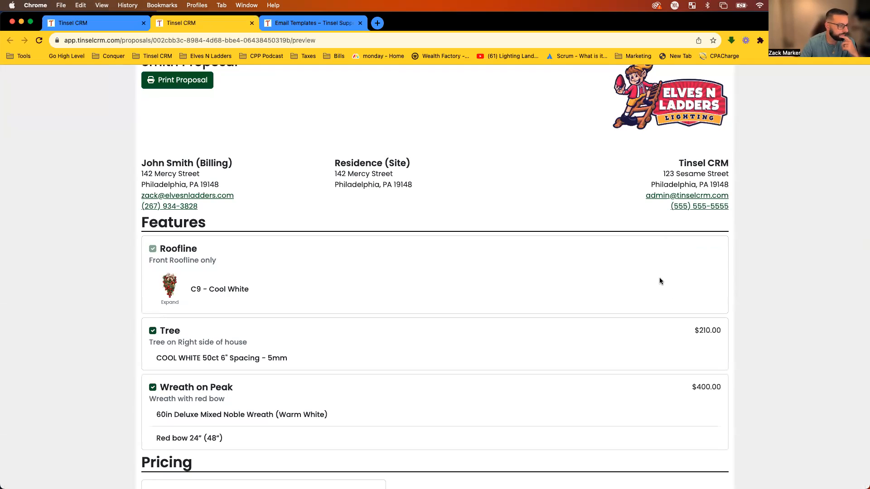
pyautogui.scroll(-4, 659, 280)
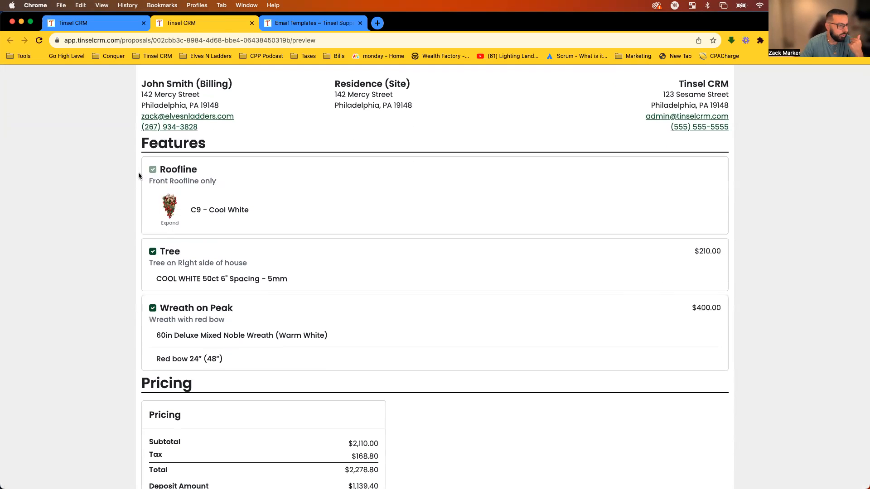
pyautogui.moveTo(212, 183); pyautogui.dragTo(104, 164)
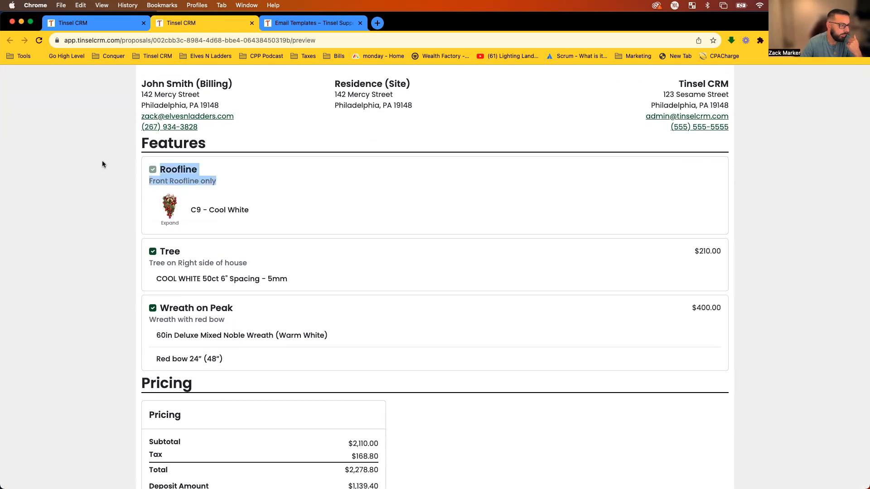
pyautogui.click(103, 164)
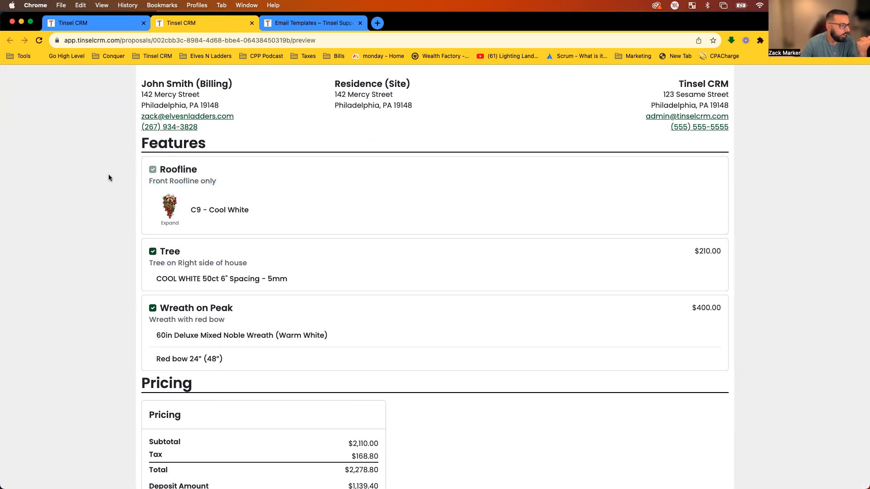
# Tick the Tree and Wreath on Peak options in the preview so both are included.
pyautogui.scroll(-1, 107, 176)
pyautogui.click(153, 227)
pyautogui.click(151, 282)
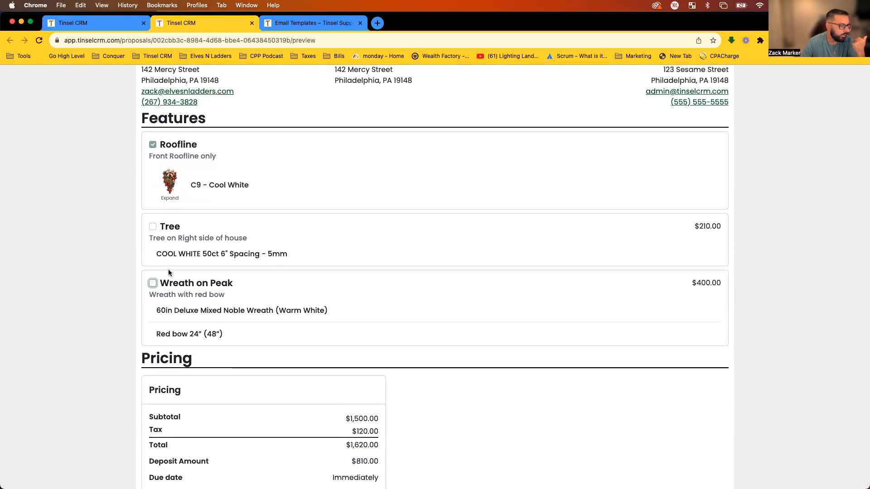
pyautogui.scroll(-3, 169, 272)
pyautogui.click(152, 159)
pyautogui.click(152, 218)
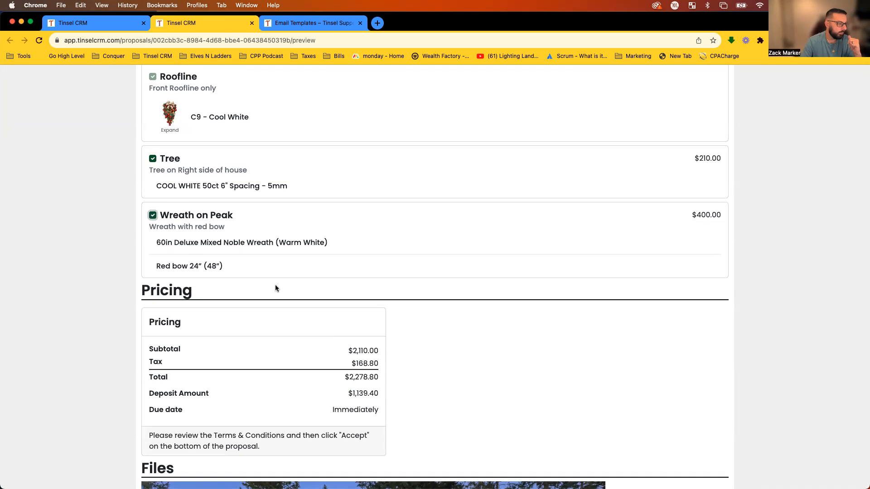
# Review the Tree, Roofline and wreath item lines now listed in the preview.
pyautogui.scroll(-2, 426, 294)
pyautogui.scroll(5, 425, 292)
pyautogui.scroll(-1, 434, 301)
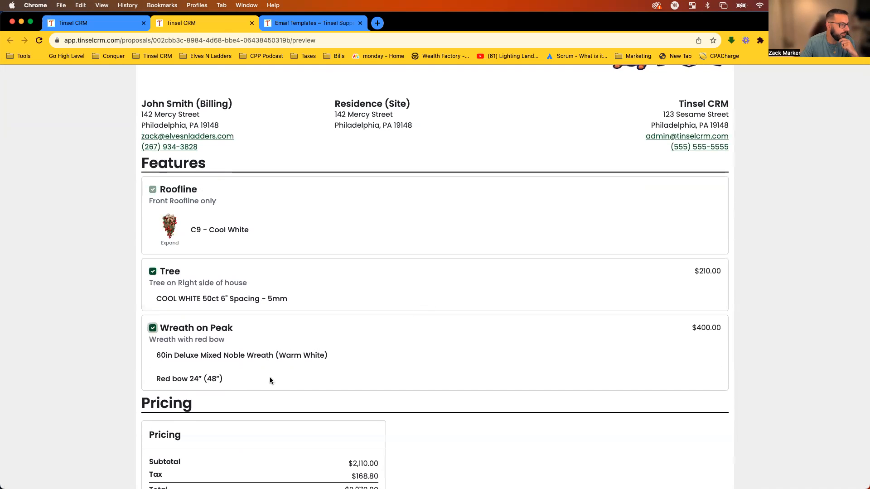
pyautogui.moveTo(155, 300); pyautogui.dragTo(291, 294)
pyautogui.moveTo(260, 234); pyautogui.dragTo(198, 241)
pyautogui.click(88, 245)
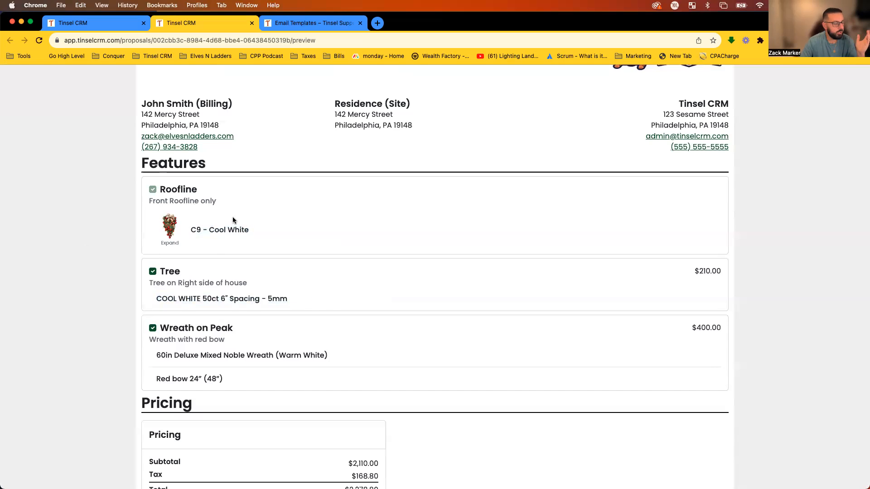
pyautogui.scroll(-1, 265, 250)
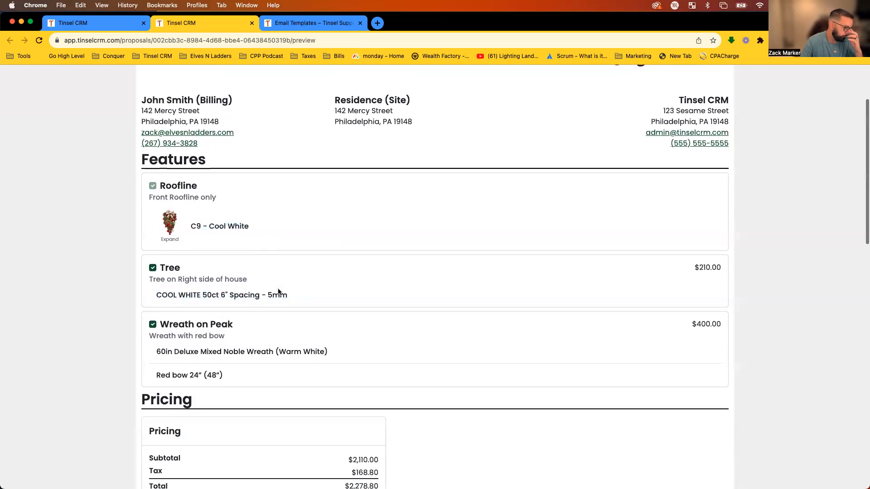
pyautogui.scroll(-1, 227, 317)
pyautogui.moveTo(159, 343); pyautogui.dragTo(231, 344)
pyautogui.click(230, 344)
# Expand Wreath on Peak and untick Hide Quantity for both the wreath and Red bow items.
pyautogui.click(105, 26)
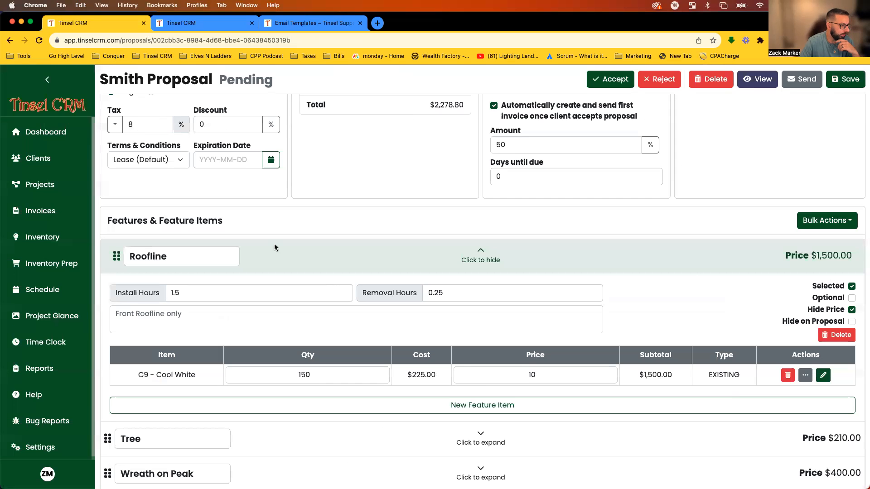
pyautogui.click(348, 428)
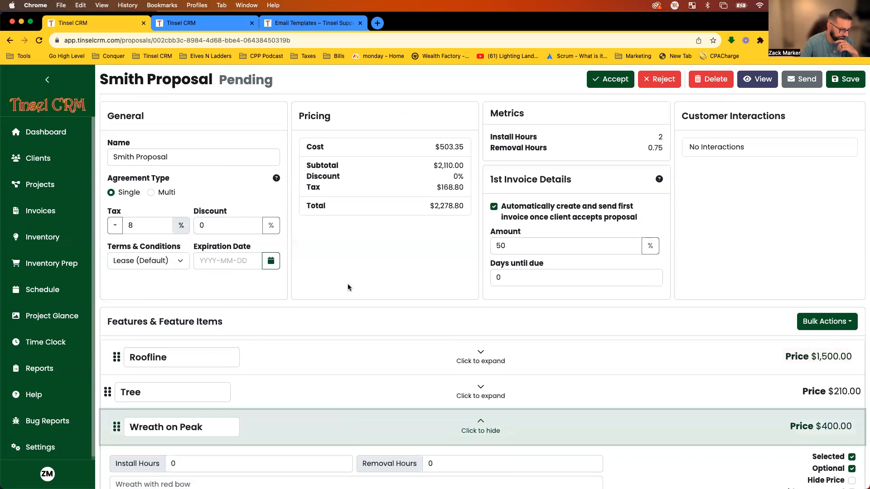
pyautogui.scroll(-4, 347, 286)
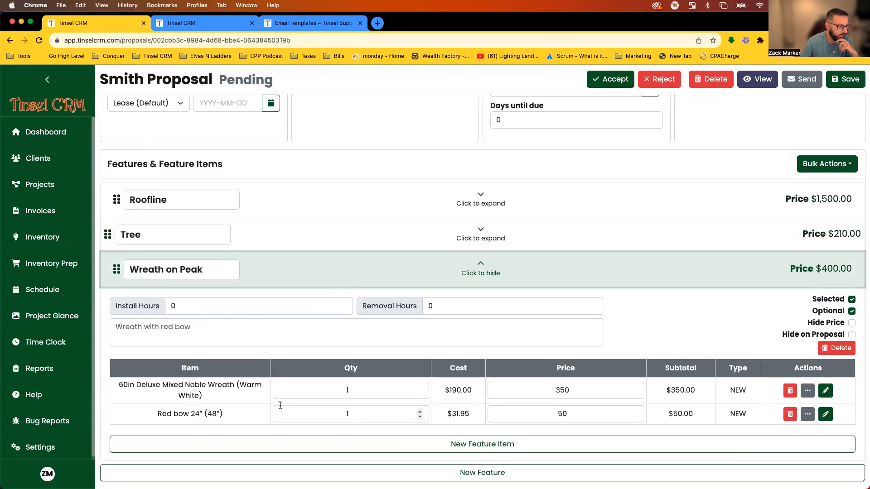
pyautogui.moveTo(184, 385); pyautogui.dragTo(215, 385)
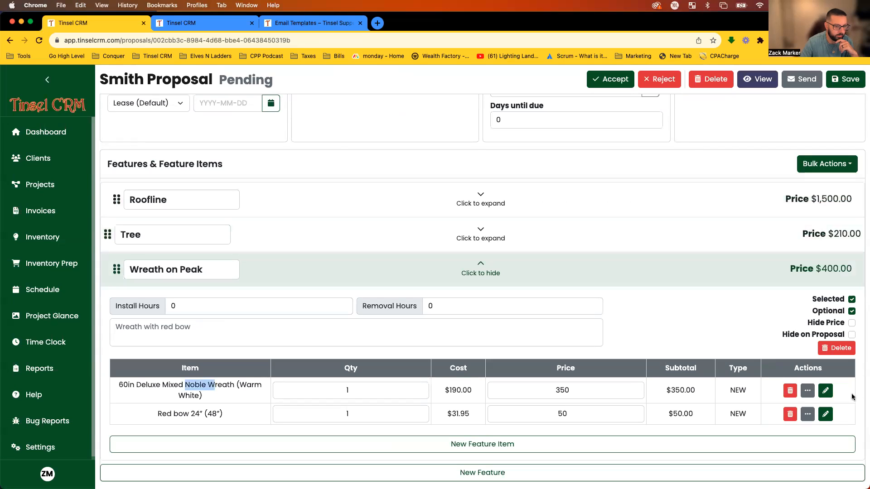
pyautogui.click(807, 391)
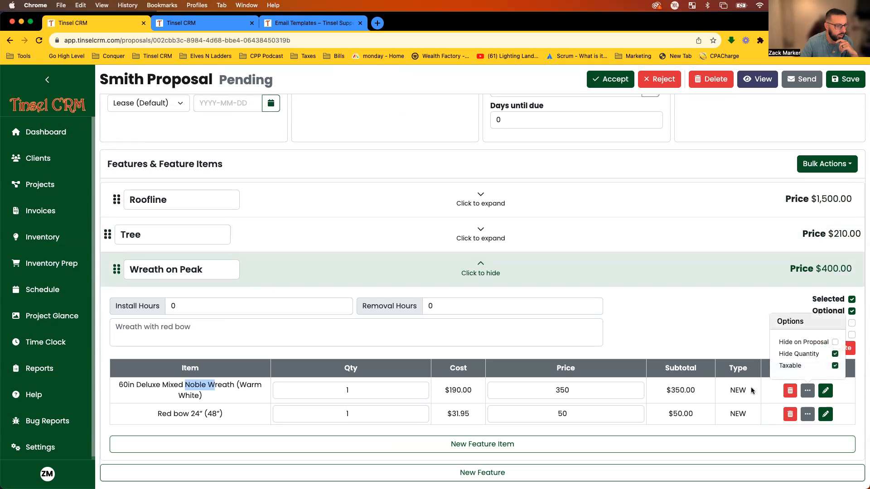
pyautogui.click(835, 354)
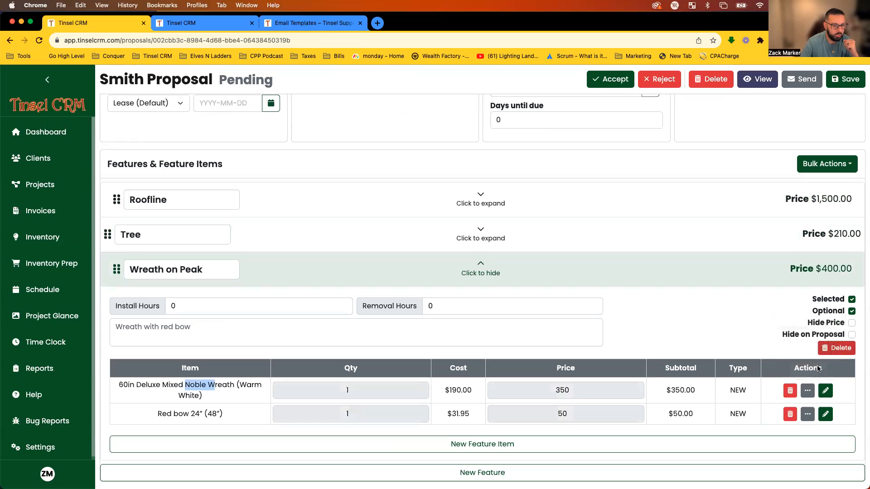
pyautogui.click(807, 415)
pyautogui.click(833, 376)
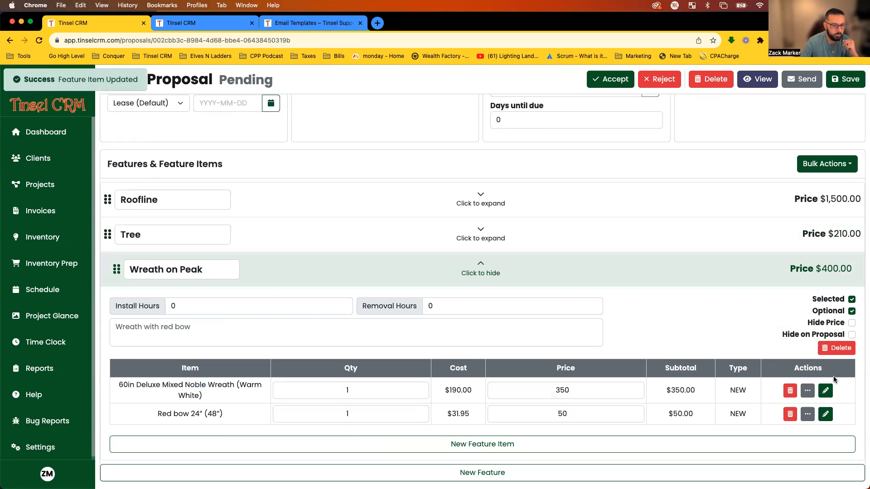
pyautogui.click(197, 21)
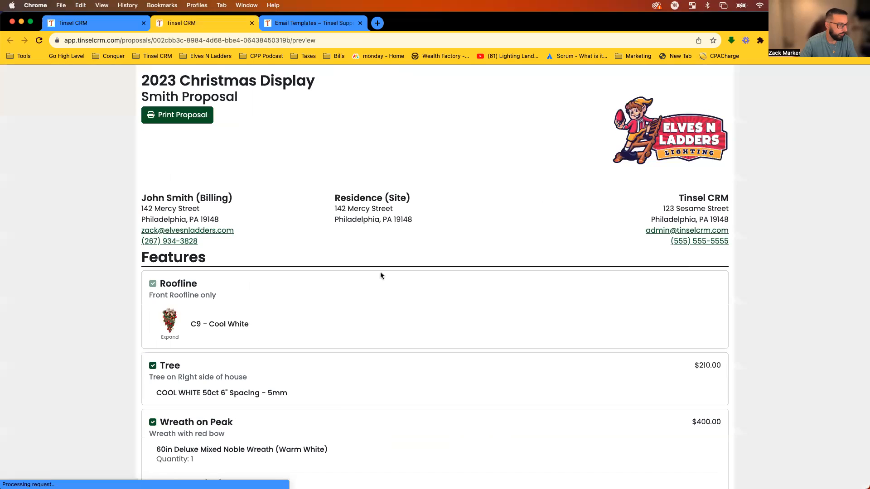
# Check the preview shows Quantity: 1 under the wreath and Red bow items, then return to the editor.
pyautogui.scroll(-5, 422, 282)
pyautogui.tripleClick(206, 345)
pyautogui.moveTo(207, 386); pyautogui.dragTo(148, 374)
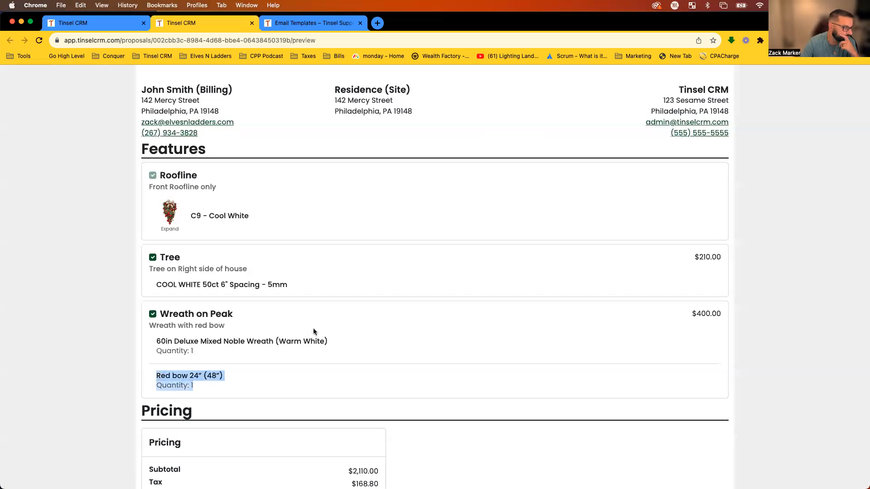
pyautogui.scroll(-4, 322, 311)
pyautogui.scroll(-14, 322, 312)
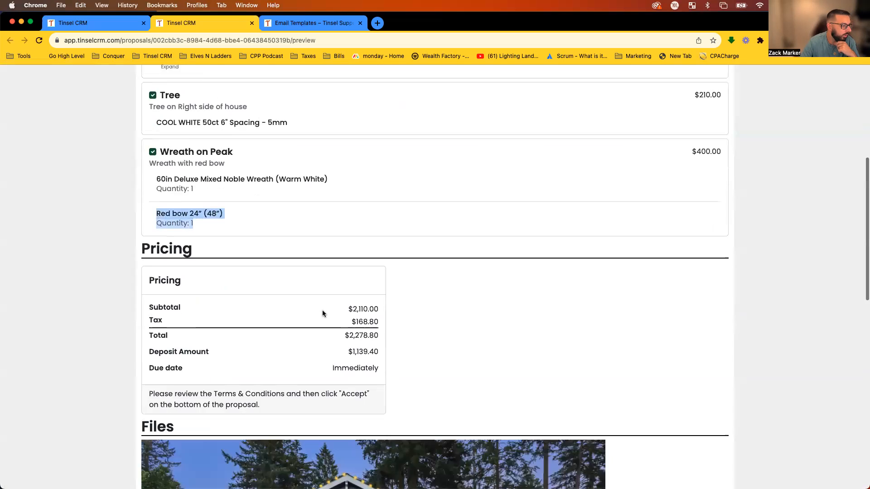
pyautogui.scroll(20, 328, 316)
pyautogui.scroll(-9, 276, 158)
pyautogui.scroll(-1, 319, 208)
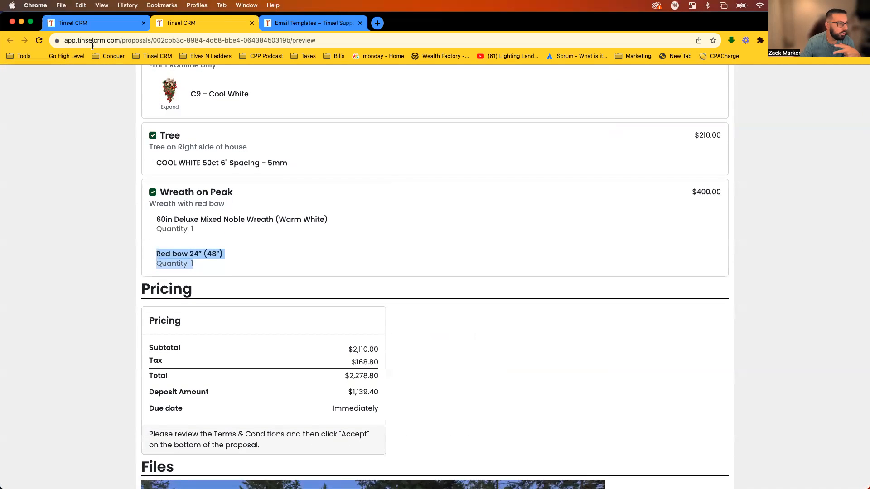
pyautogui.click(90, 23)
pyautogui.scroll(5, 409, 276)
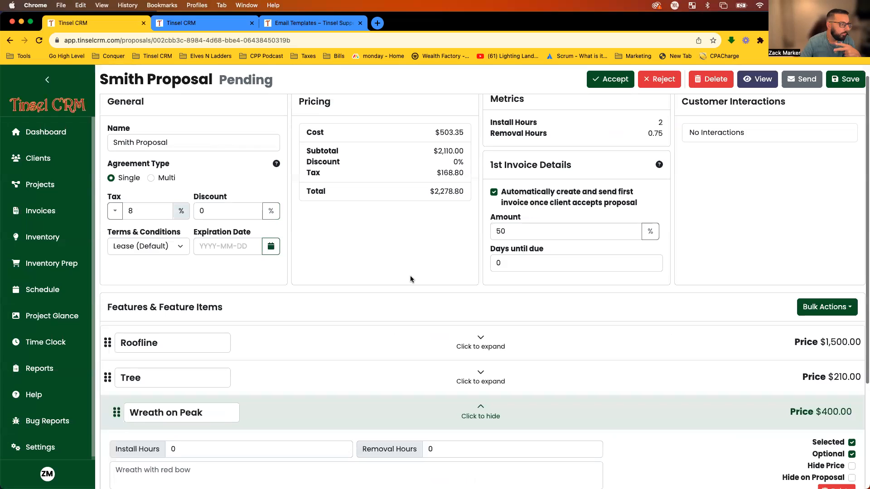
# Switch the Agreement Type to Multi, producing 1YR, 3YR and 5YR pricing.
pyautogui.scroll(1, 409, 276)
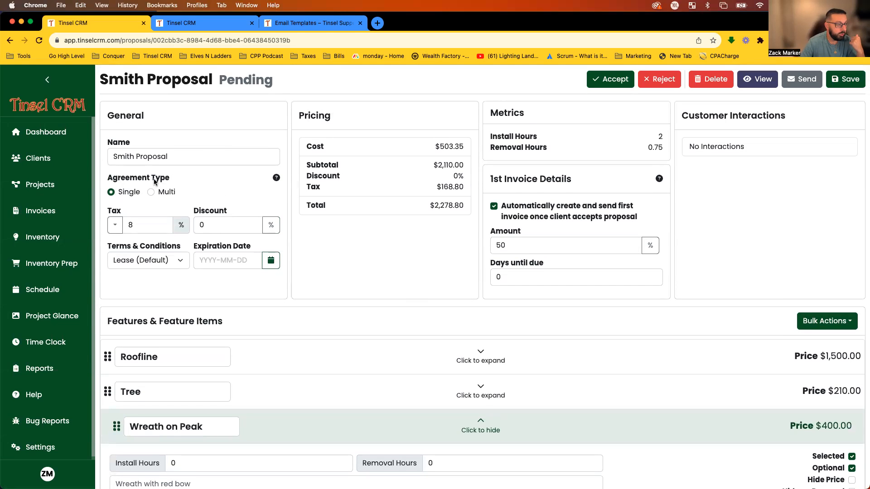
pyautogui.click(151, 193)
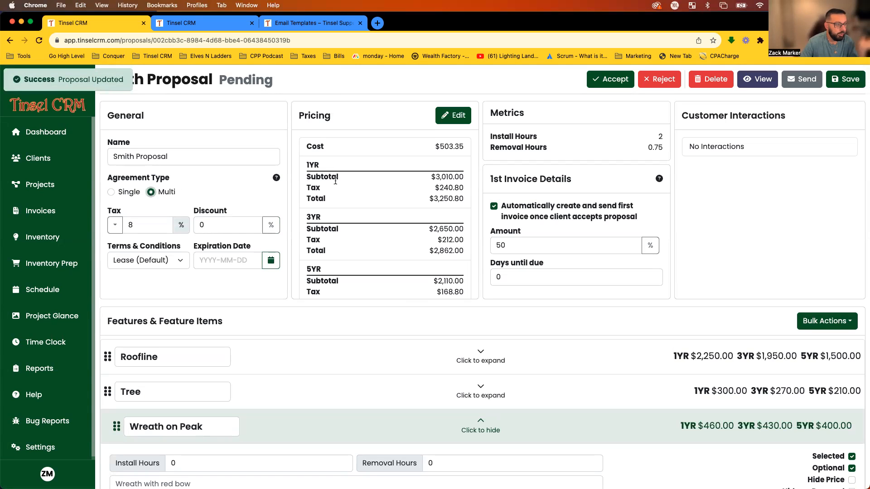
pyautogui.click(209, 28)
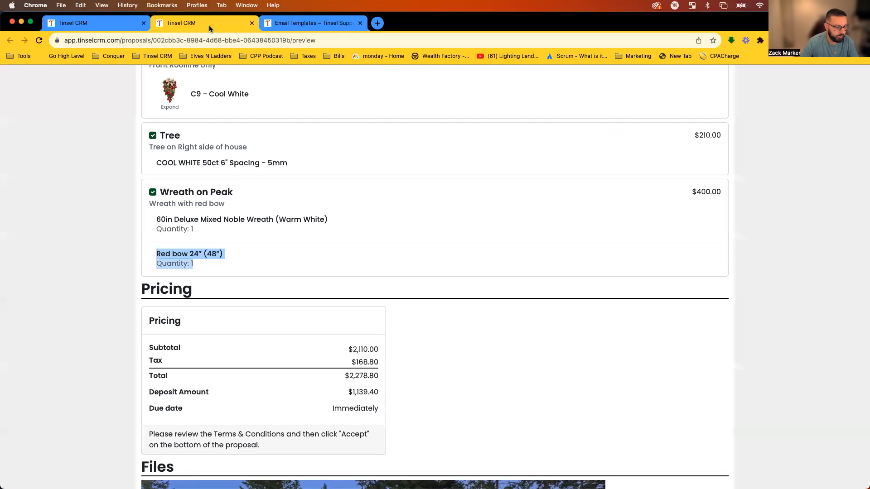
pyautogui.press('super+r')
pyautogui.scroll(-8, 691, 222)
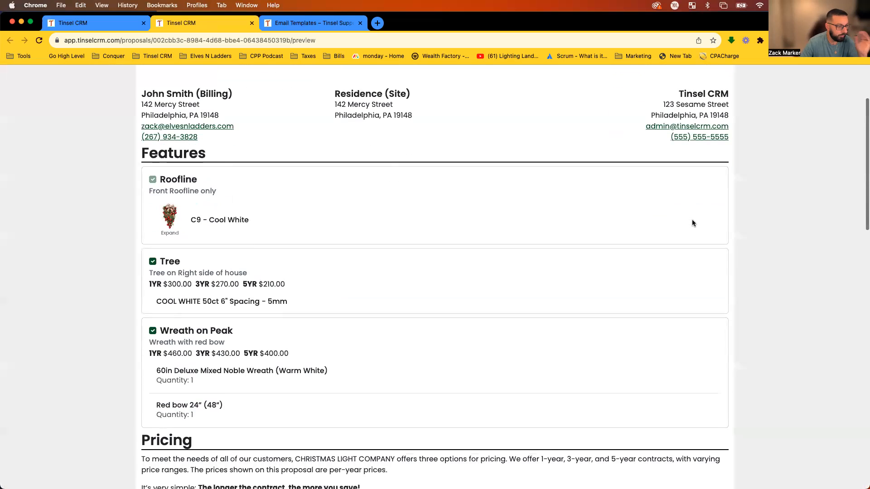
pyautogui.scroll(-1, 692, 224)
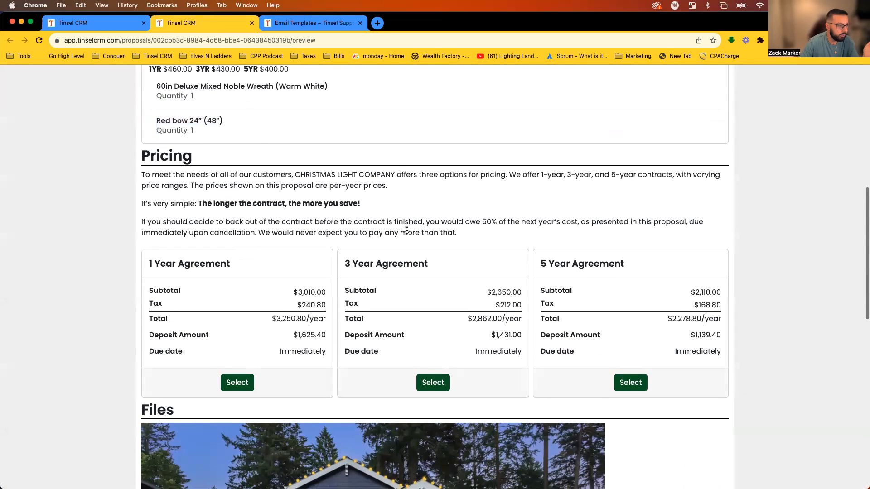
pyautogui.moveTo(157, 257); pyautogui.dragTo(616, 310)
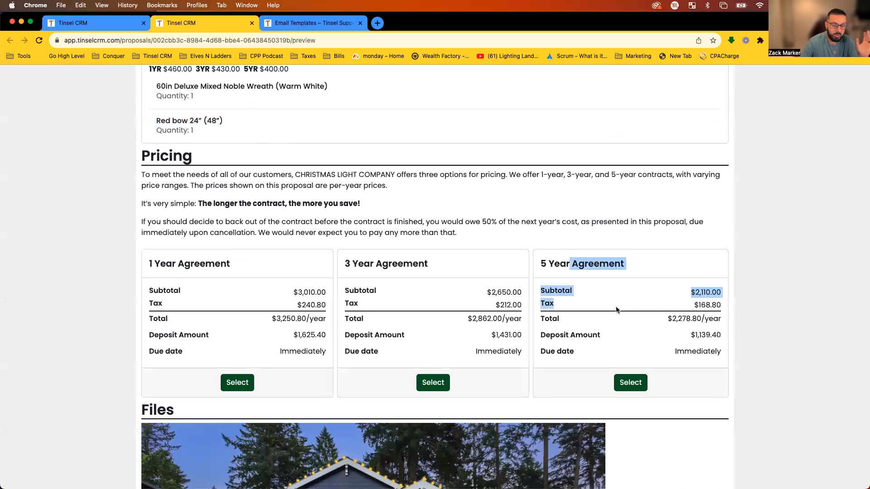
pyautogui.click(727, 265)
pyautogui.scroll(4, 541, 306)
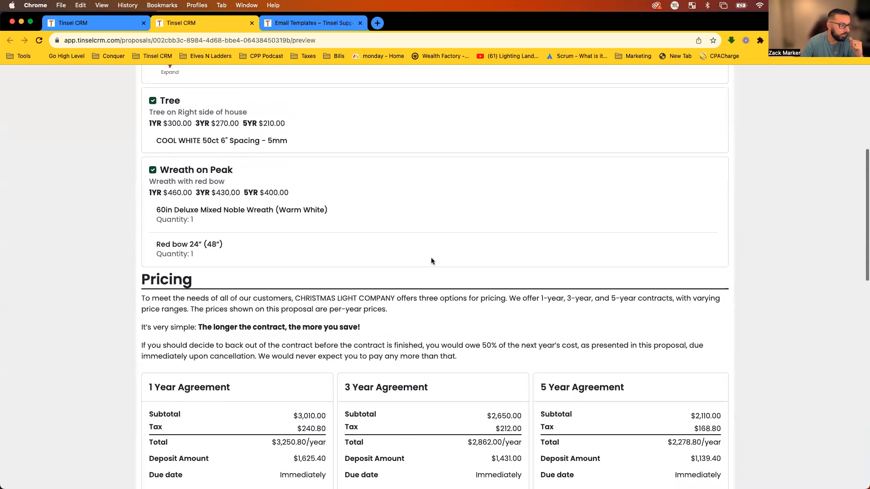
pyautogui.click(153, 101)
pyautogui.click(153, 170)
pyautogui.click(151, 101)
pyautogui.click(153, 170)
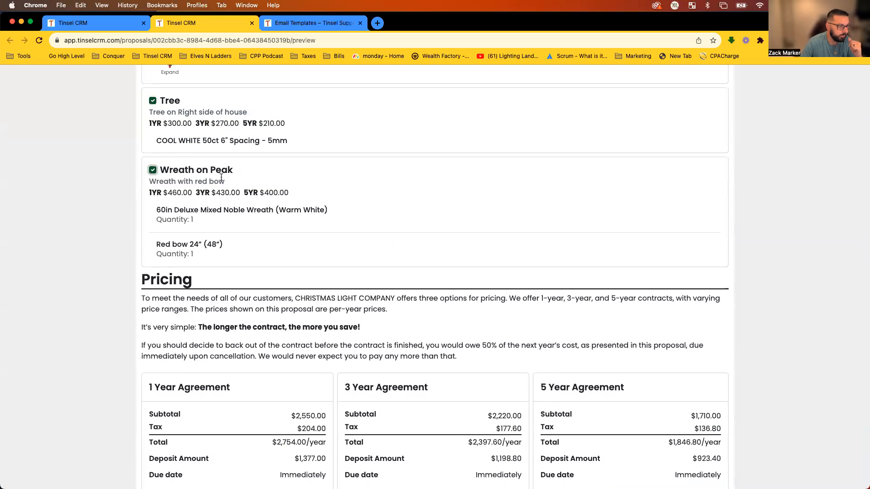
pyautogui.scroll(-4, 621, 176)
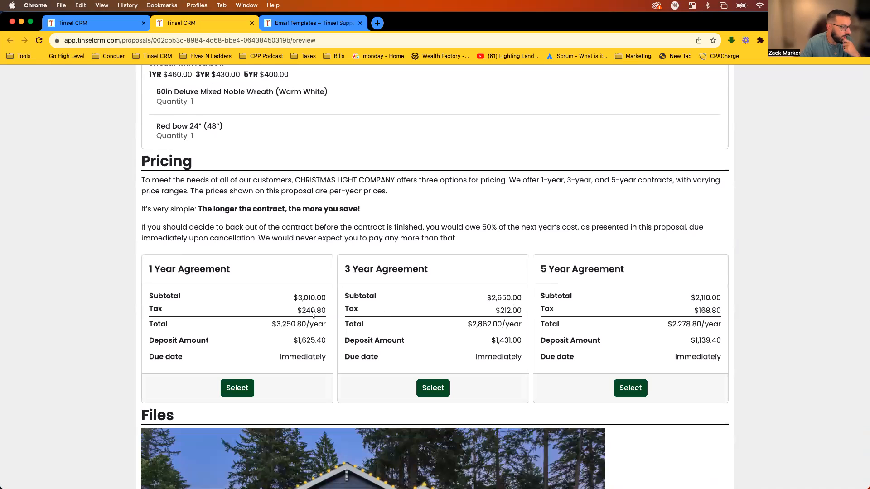
pyautogui.moveTo(682, 299); pyautogui.dragTo(726, 301)
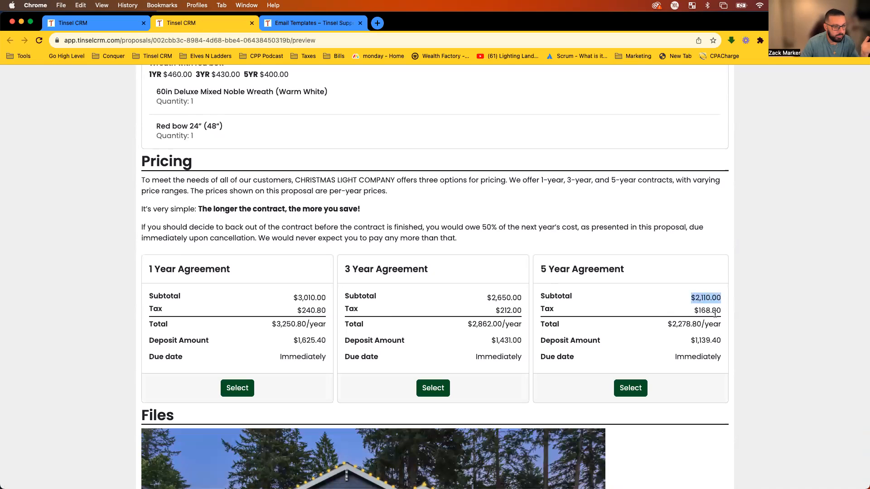
pyautogui.moveTo(478, 299); pyautogui.dragTo(521, 299)
pyautogui.click(657, 297)
pyautogui.click(518, 299)
pyautogui.moveTo(321, 298); pyautogui.dragTo(288, 294)
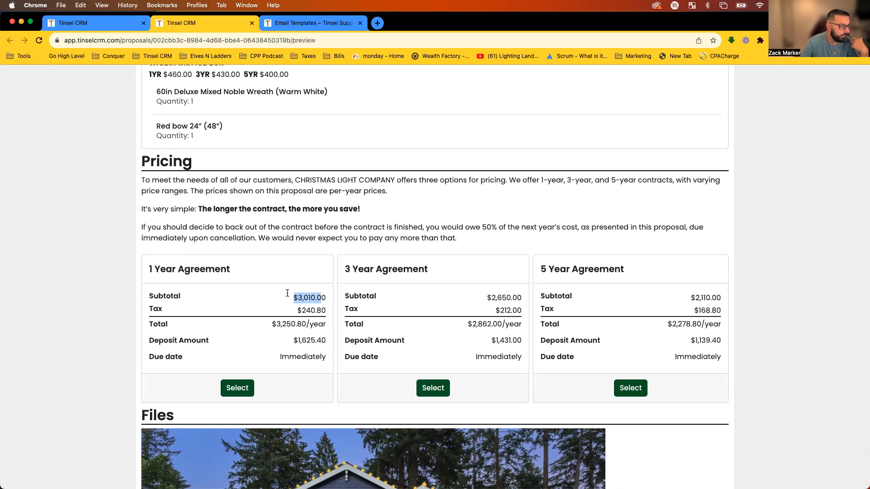
pyautogui.click(277, 295)
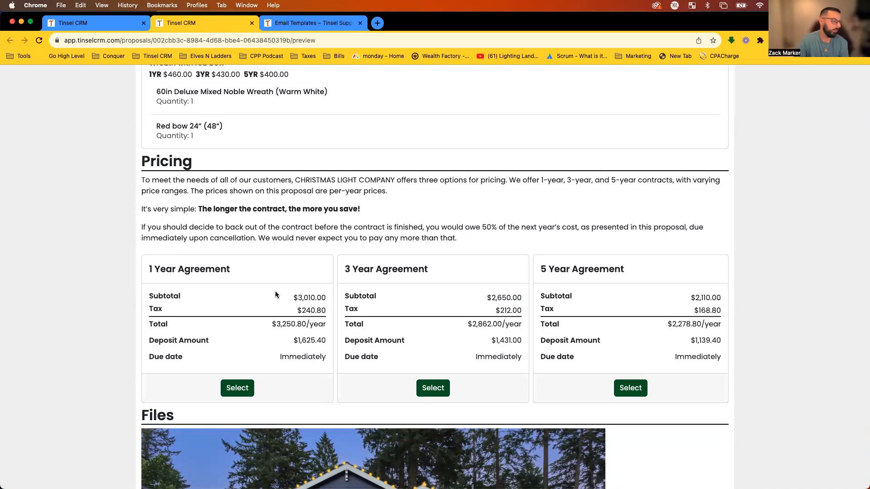
pyautogui.scroll(-1, 275, 295)
pyautogui.scroll(1, 275, 295)
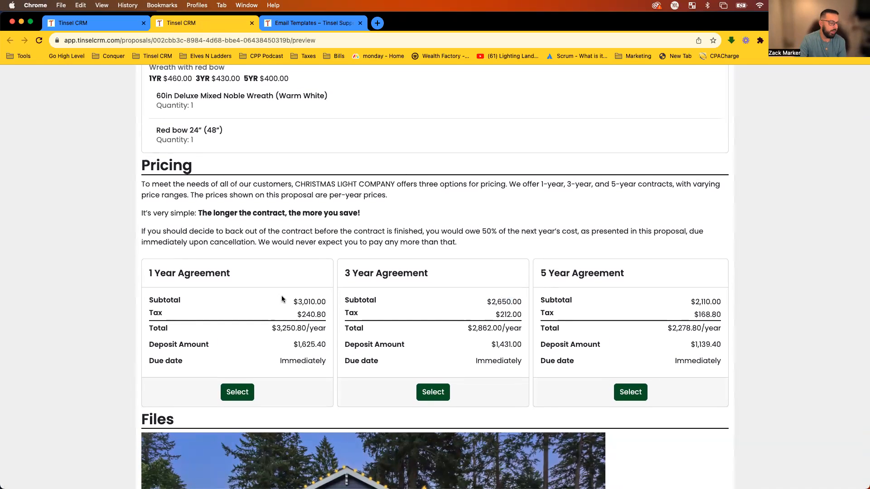
pyautogui.moveTo(545, 302); pyautogui.dragTo(571, 302)
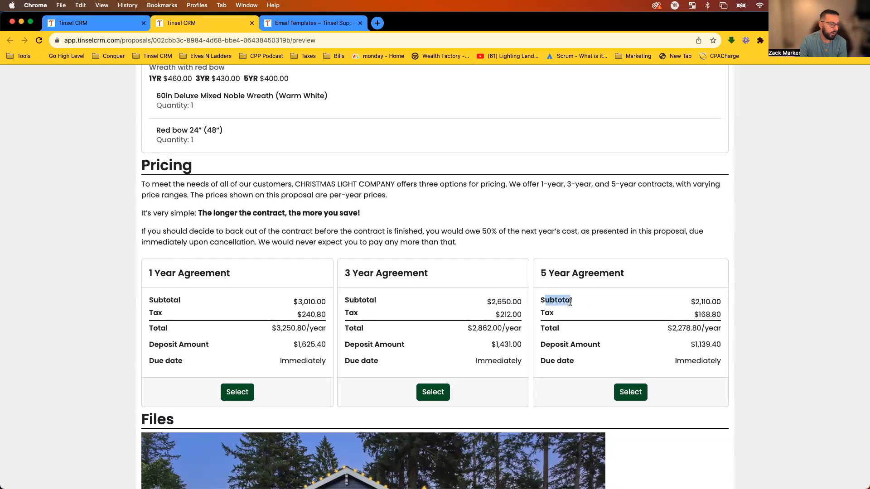
pyautogui.moveTo(287, 312); pyautogui.dragTo(293, 300)
pyautogui.click(301, 303)
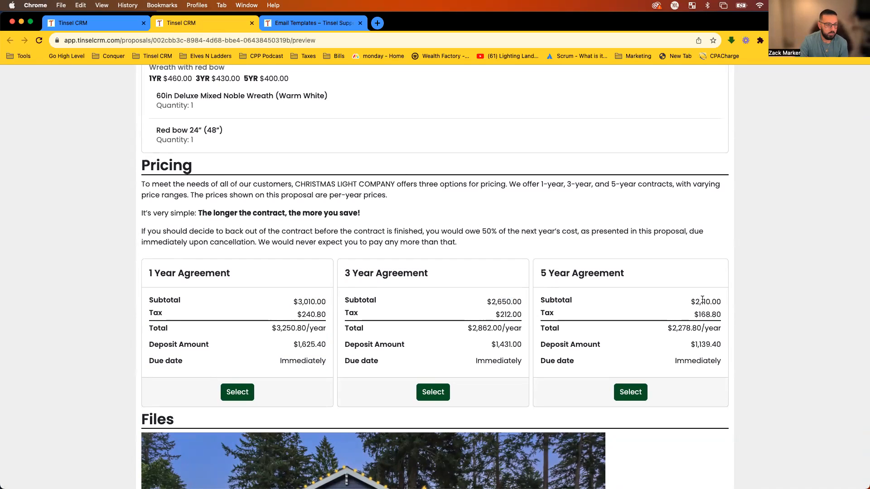
pyautogui.moveTo(689, 302); pyautogui.dragTo(727, 303)
pyautogui.scroll(6, 696, 308)
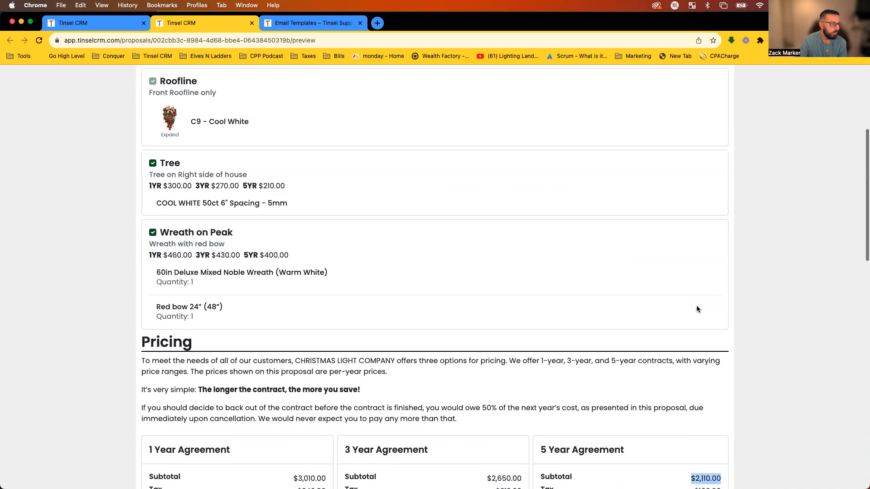
pyautogui.scroll(-5, 696, 307)
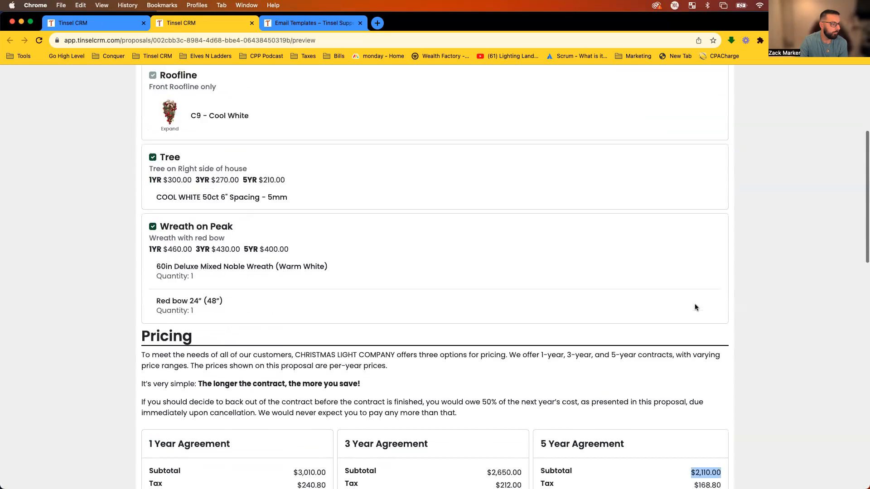
# Read over the preview's early cancellation clause and Multi pricing, including the 5 Year $2,110.00 subtotal.
pyautogui.moveTo(457, 290); pyautogui.dragTo(454, 274)
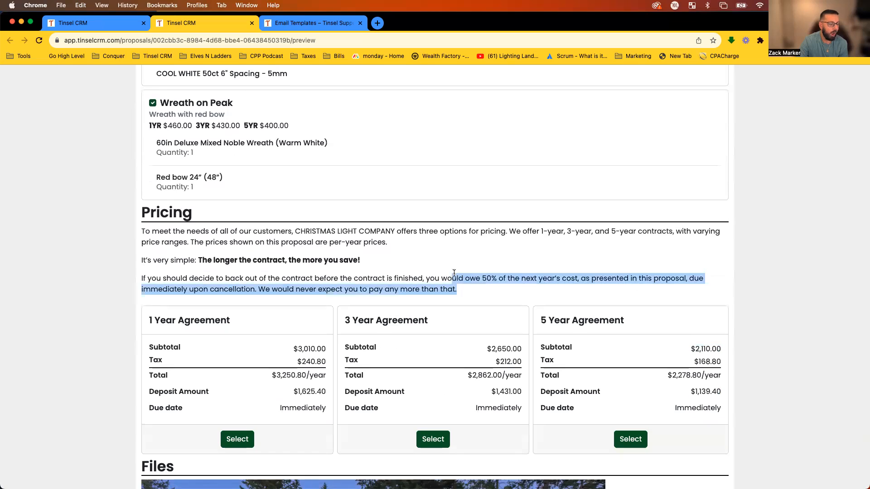
pyautogui.moveTo(136, 276); pyautogui.dragTo(421, 276)
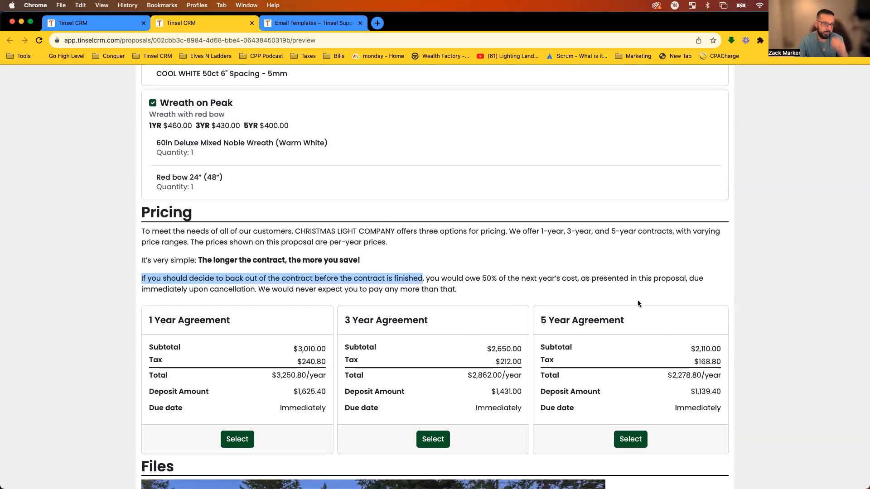
pyautogui.moveTo(482, 278); pyautogui.dragTo(577, 279)
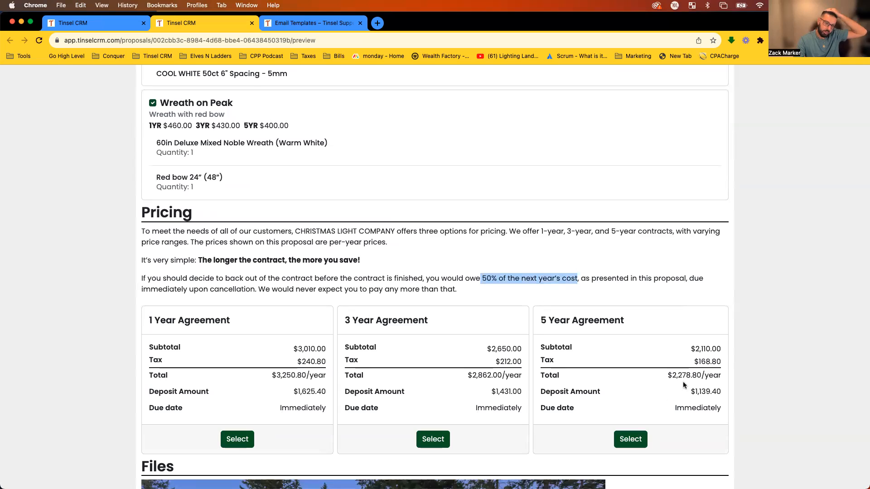
pyautogui.moveTo(686, 348); pyautogui.dragTo(729, 349)
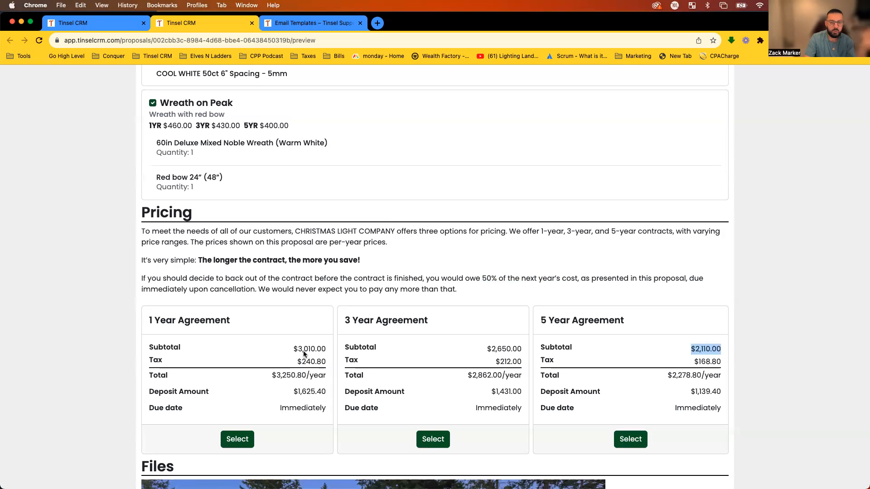
pyautogui.moveTo(475, 289); pyautogui.dragTo(141, 226)
pyautogui.click(141, 227)
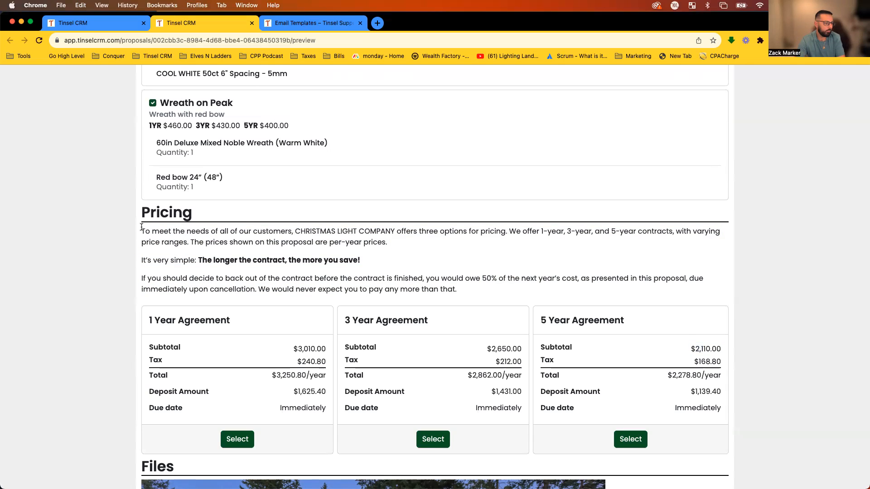
pyautogui.moveTo(557, 339); pyautogui.dragTo(419, 236)
pyautogui.click(419, 236)
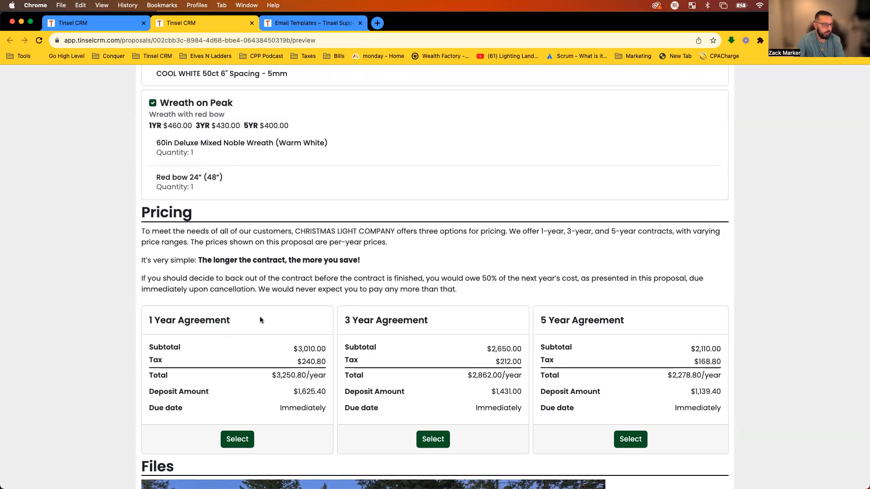
pyautogui.scroll(-2, 495, 267)
pyautogui.scroll(4, 481, 272)
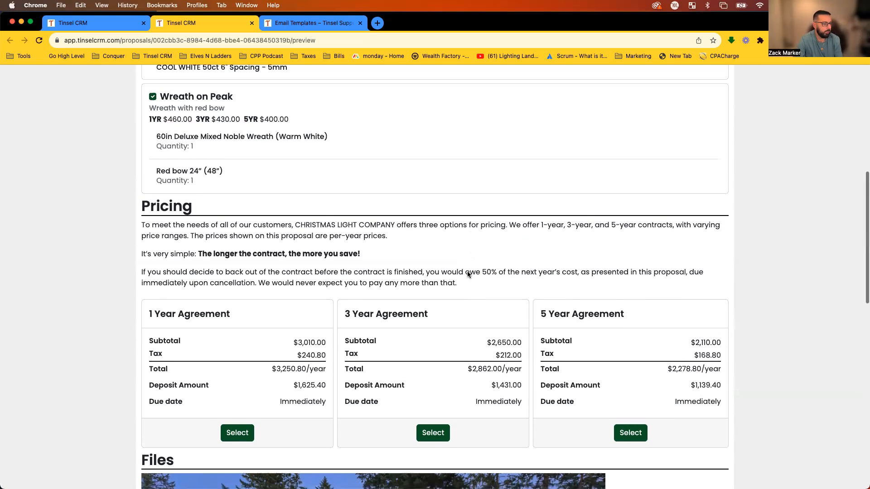
pyautogui.click(83, 24)
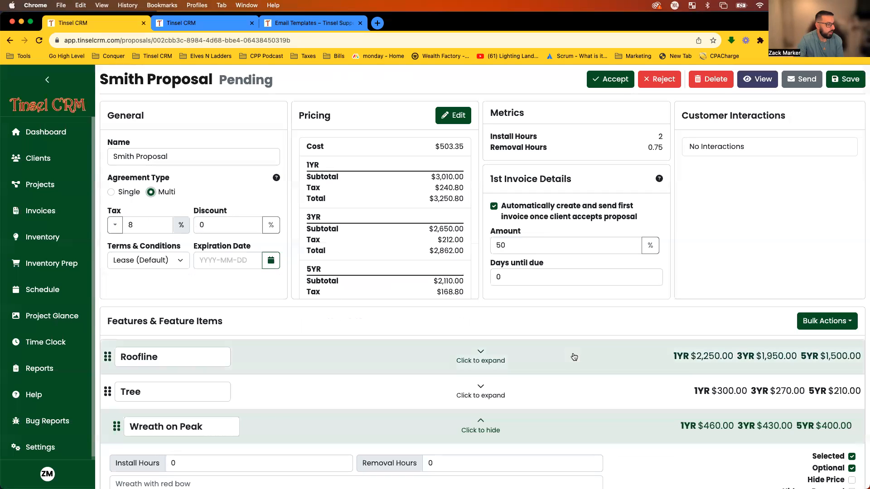
# Collapse the Wreath on Peak feature and read the automatic first-invoice option.
pyautogui.scroll(-1, 598, 392)
pyautogui.click(487, 432)
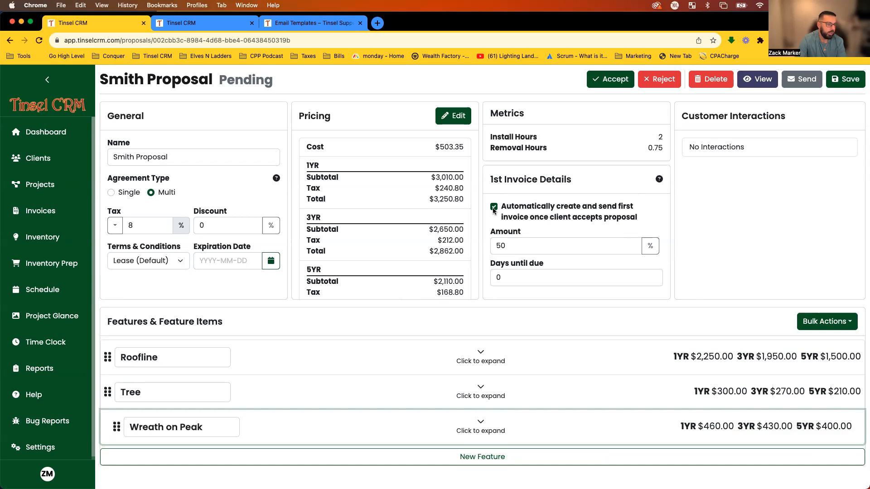
pyautogui.moveTo(501, 208); pyautogui.dragTo(634, 208)
pyautogui.moveTo(502, 218); pyautogui.dragTo(652, 221)
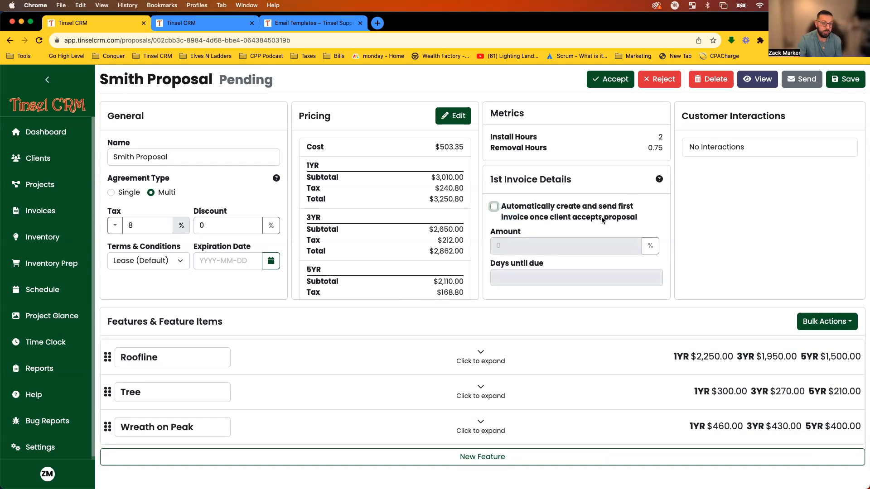
# Turn on the auto-created first invoice at 50%, due in 7 days.
pyautogui.click(584, 206)
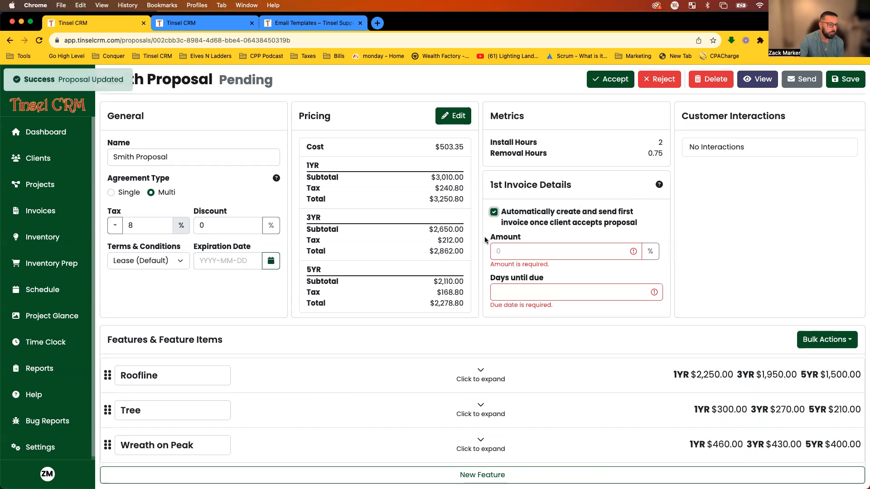
pyautogui.click(525, 252)
pyautogui.write('50')
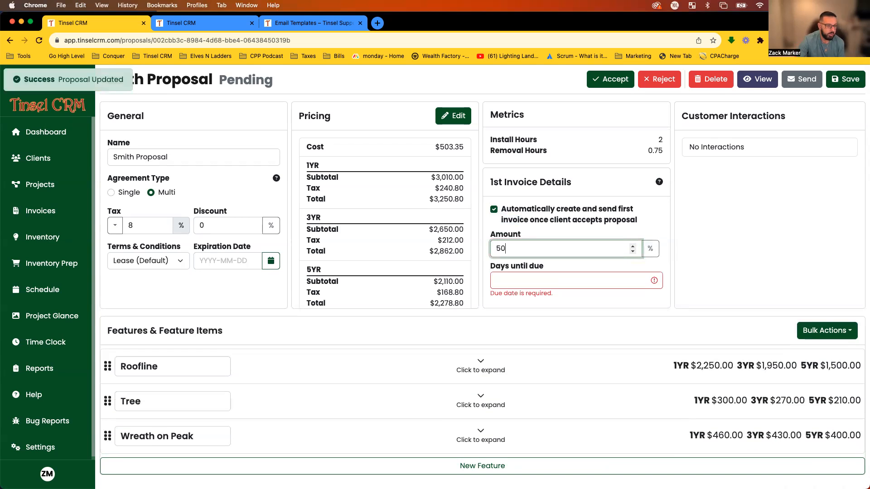
pyautogui.click(583, 227)
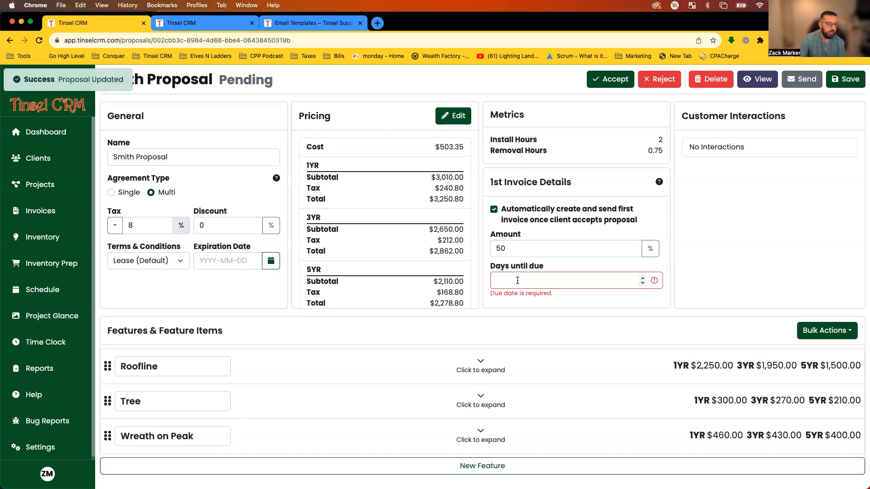
pyautogui.click(533, 282)
pyautogui.write('7')
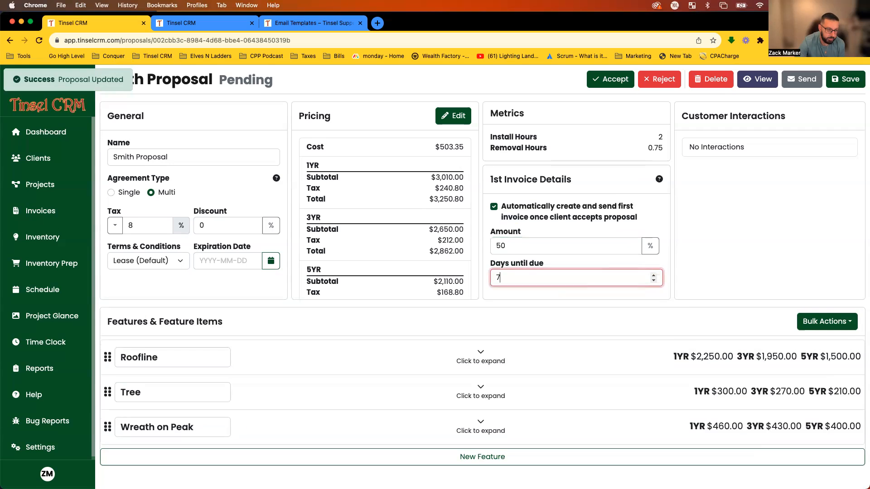
pyautogui.click(725, 235)
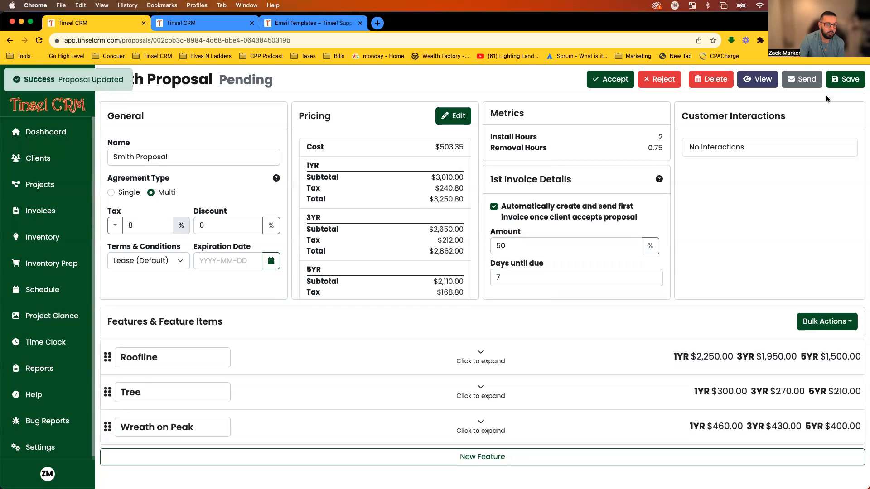
pyautogui.click(238, 26)
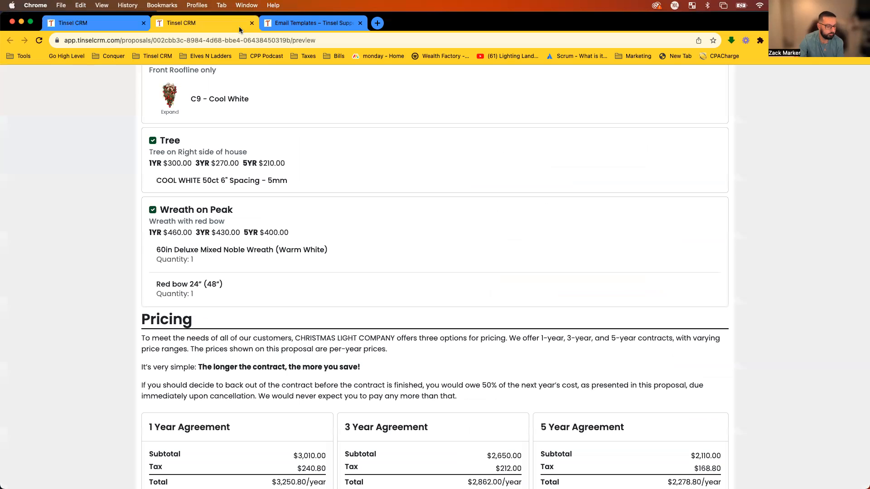
# Review the preview's Pricing deposits and the 1 Year due date of 7 days.
pyautogui.press('super+r')
pyautogui.scroll(-10, 316, 215)
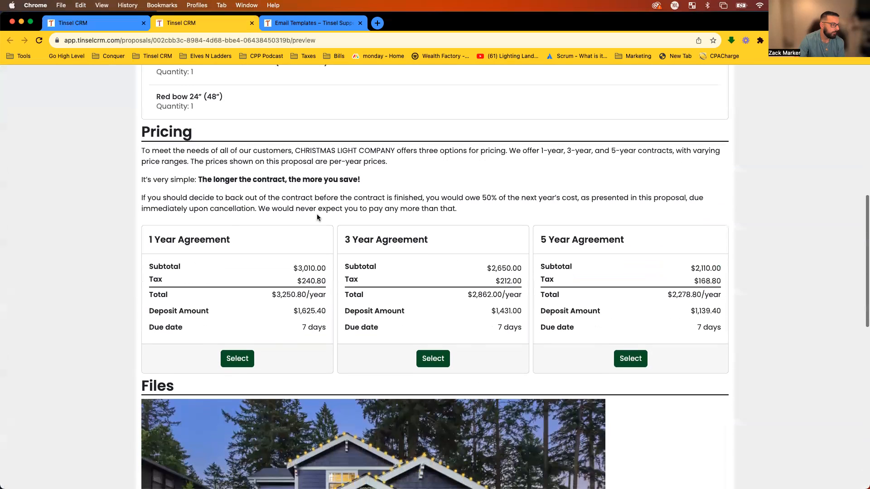
pyautogui.moveTo(143, 309); pyautogui.dragTo(198, 309)
pyautogui.moveTo(246, 296); pyautogui.dragTo(321, 303)
pyautogui.click(307, 297)
pyautogui.moveTo(266, 298); pyautogui.dragTo(333, 329)
pyautogui.click(304, 326)
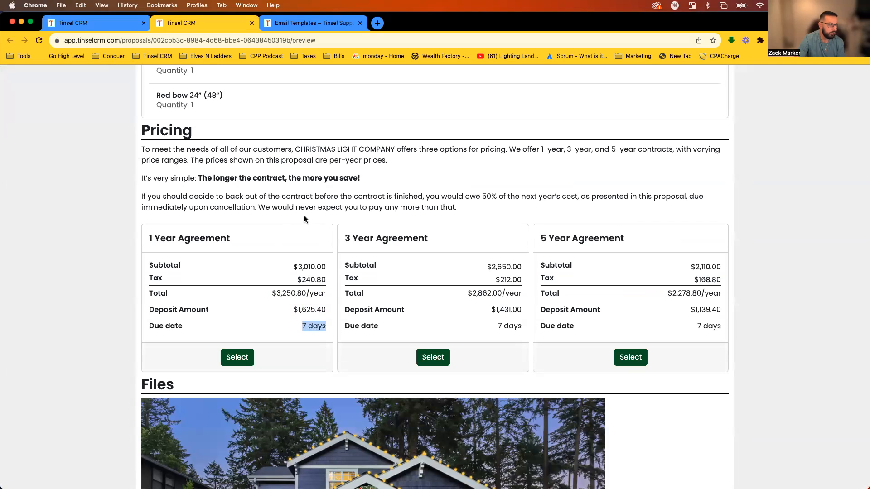
# Set the first invoice's days until due to 0 in the Smith Proposal editor.
pyautogui.click(117, 22)
pyautogui.press('BackSpace')
pyautogui.write('0')
pyautogui.click(736, 267)
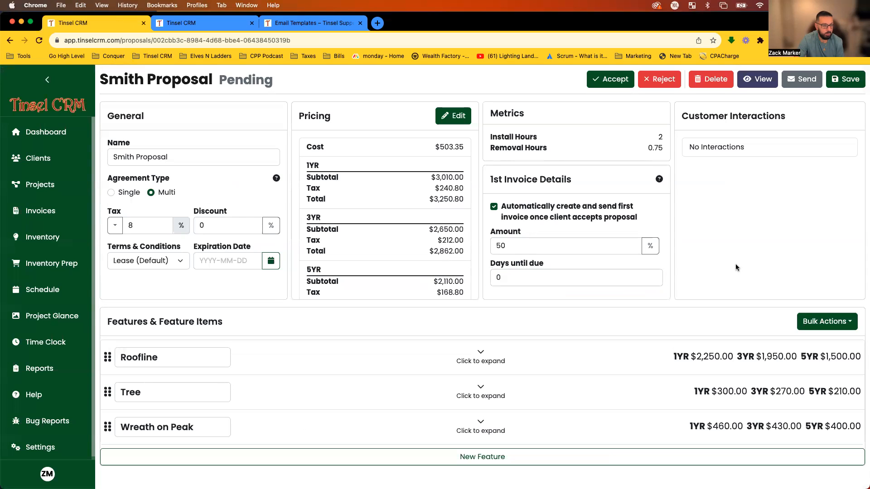
# Reload the preview and confirm the $1,625.40, $1,431.00 and $1,139.40 deposits are due Immediately.
pyautogui.click(215, 18)
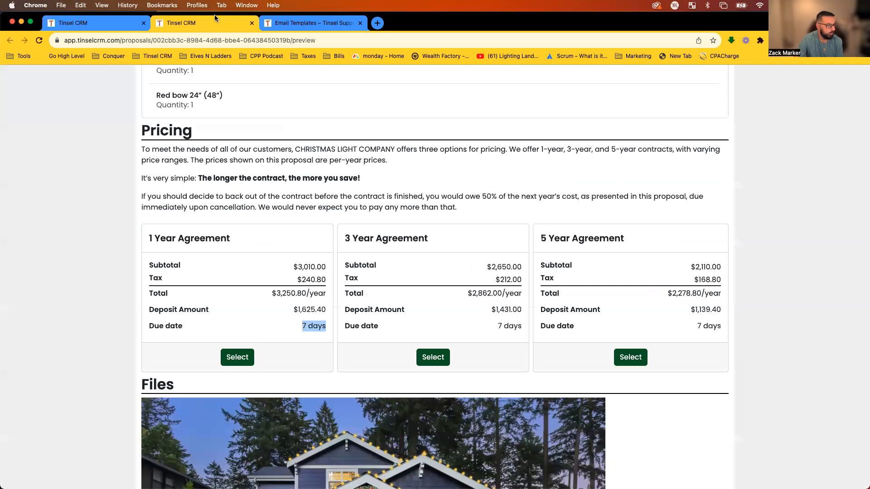
pyautogui.press('super+r')
pyautogui.scroll(-5, 355, 301)
pyautogui.scroll(-4, 355, 302)
pyautogui.moveTo(277, 331); pyautogui.dragTo(330, 365)
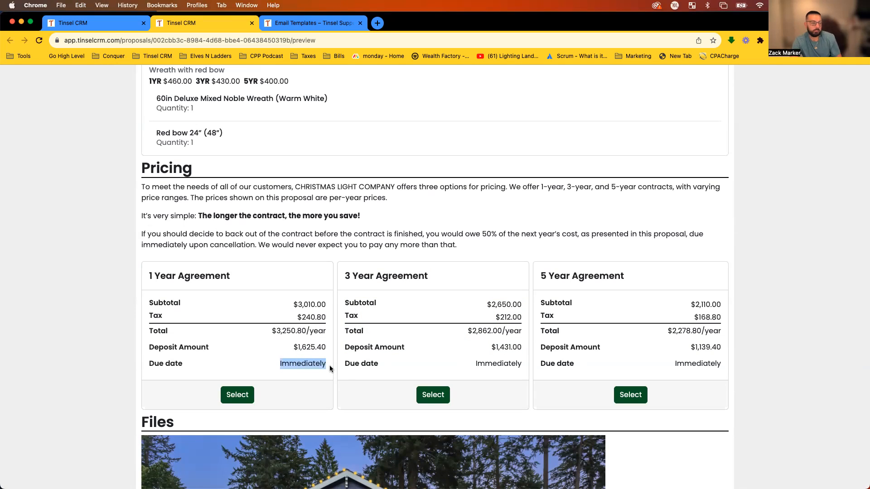
pyautogui.click(280, 278)
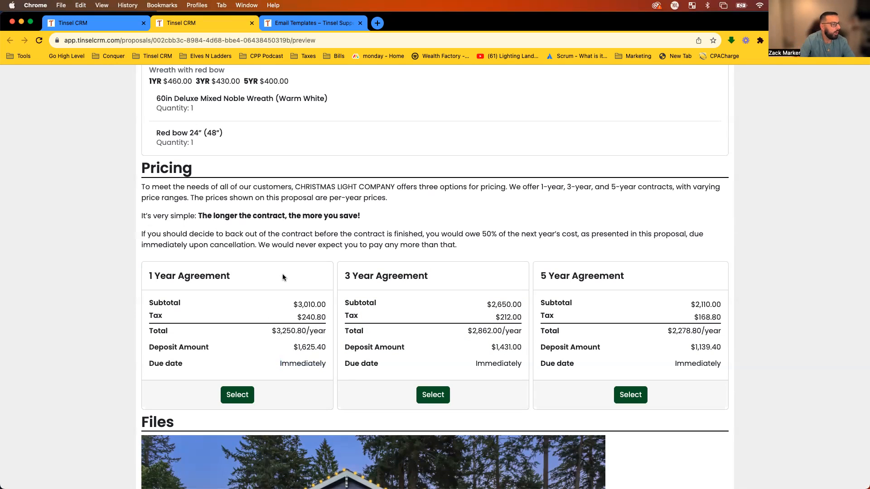
pyautogui.scroll(-1, 337, 257)
pyautogui.scroll(-3, 338, 257)
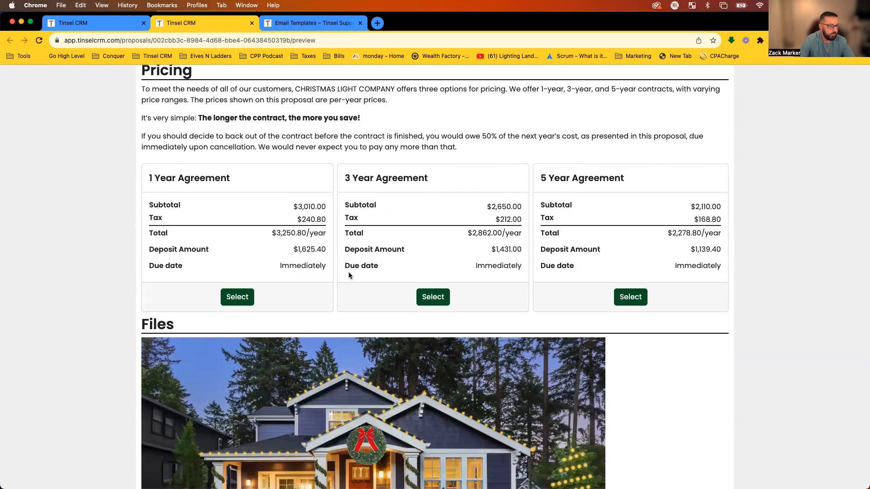
# Select the 3 Year Agreement on the proposal preview.
pyautogui.click(433, 297)
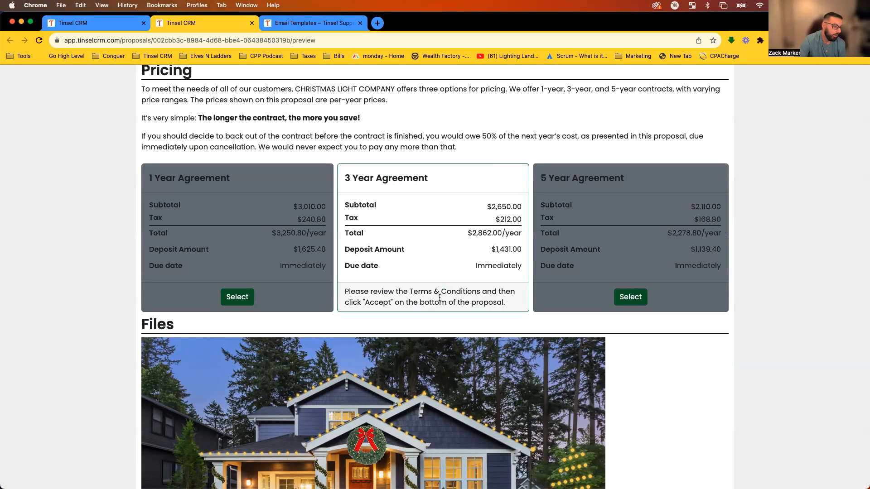
pyautogui.scroll(-10, 445, 285)
pyautogui.scroll(6, 446, 279)
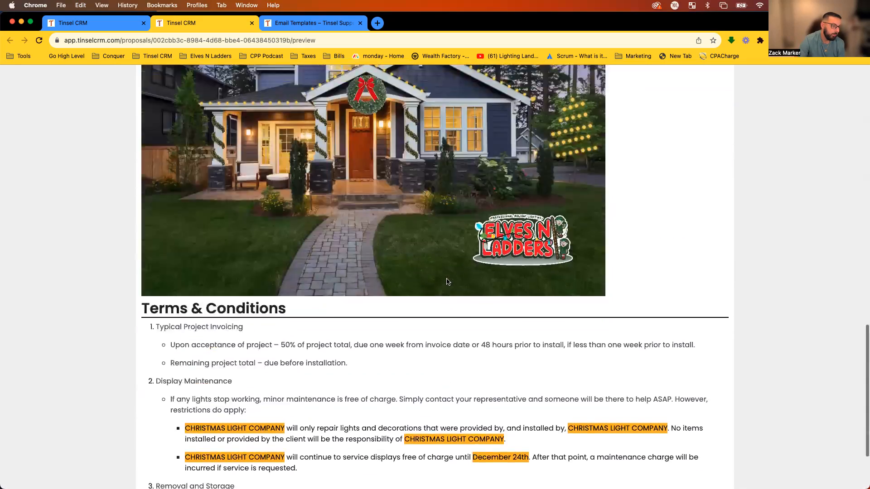
pyautogui.scroll(-6, 380, 190)
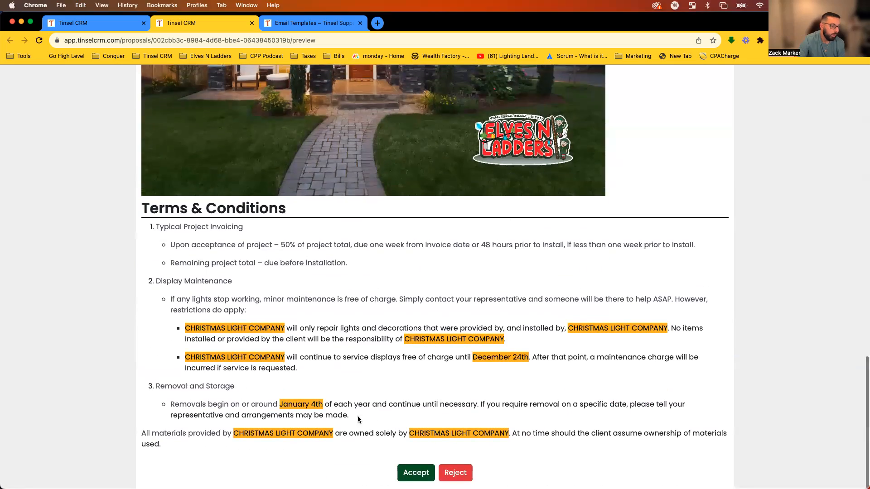
# Begin accepting, choose Regular Removal (January 7-15), then go to Settings in the editor.
pyautogui.click(421, 475)
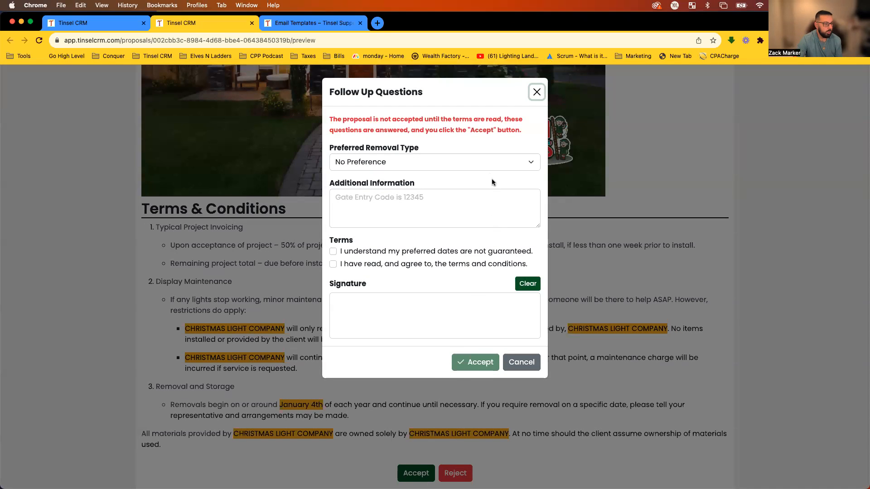
pyautogui.click(479, 163)
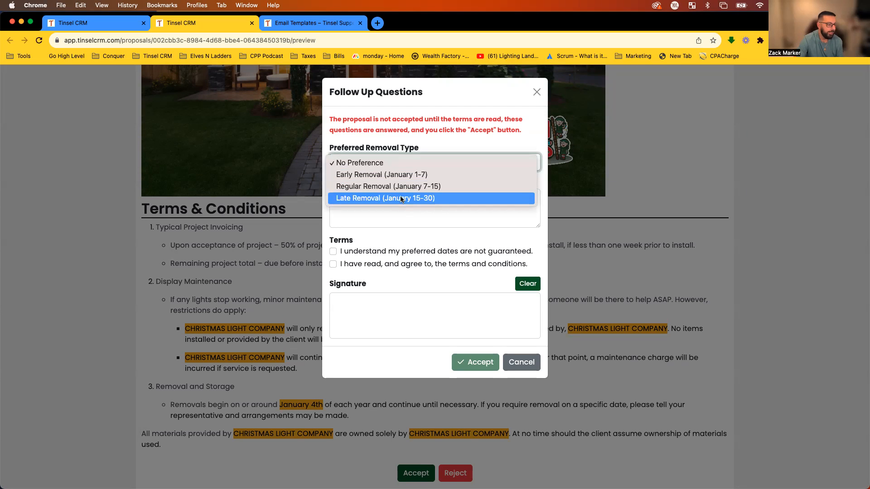
pyautogui.click(410, 187)
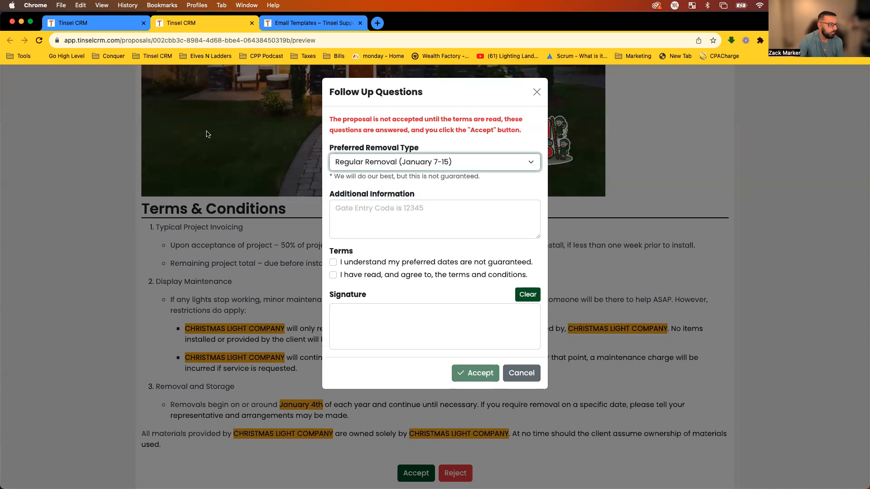
pyautogui.click(113, 28)
pyautogui.click(45, 448)
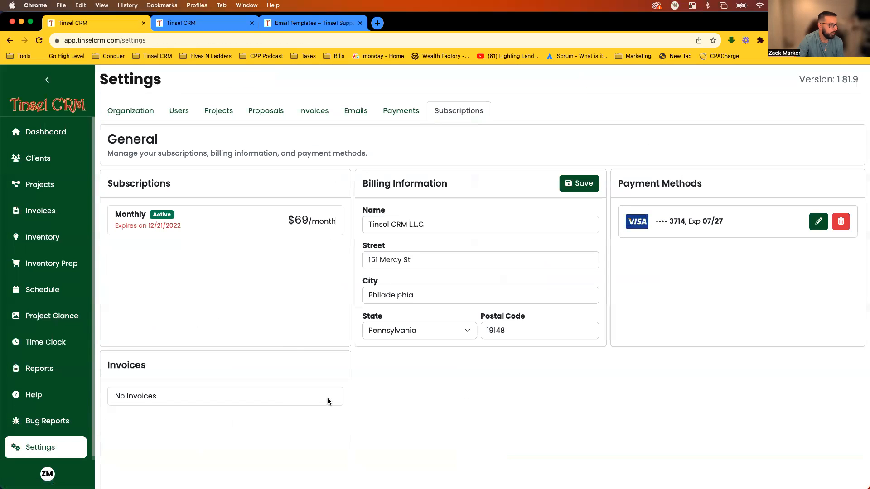
# Enable and save the Preferred Installation Week question in the Projects settings.
pyautogui.click(227, 110)
pyautogui.scroll(-10, 305, 253)
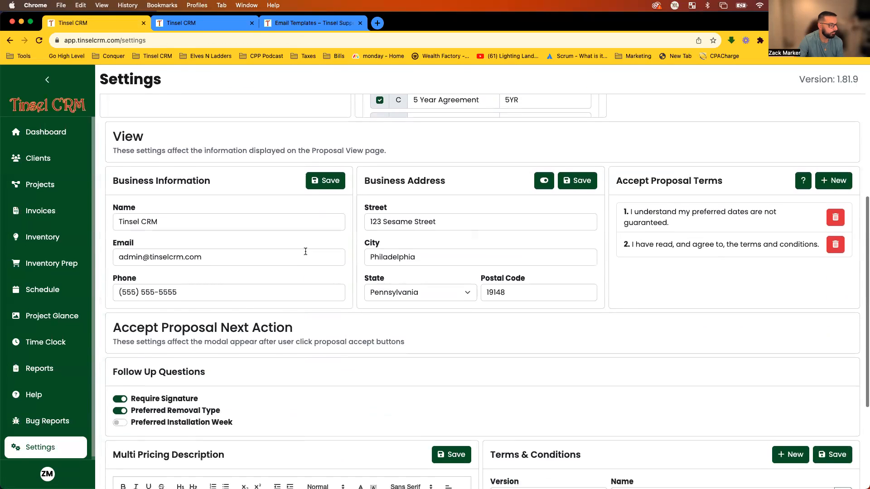
pyautogui.click(119, 297)
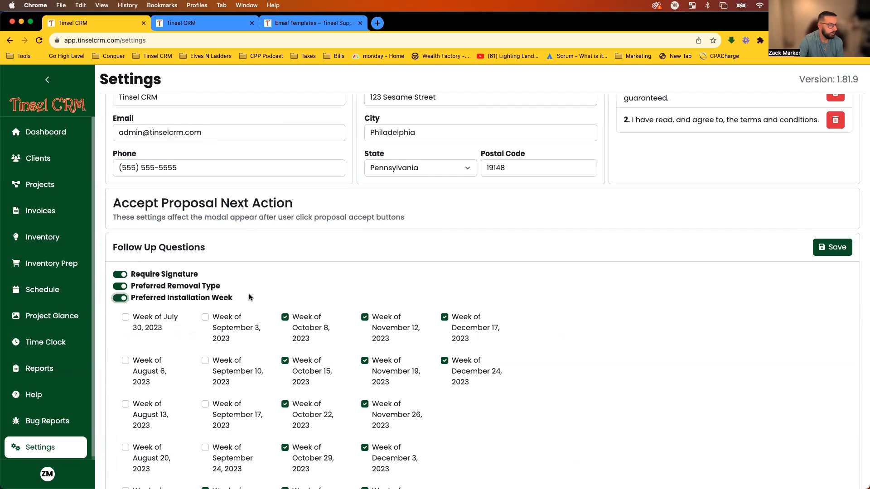
pyautogui.click(837, 257)
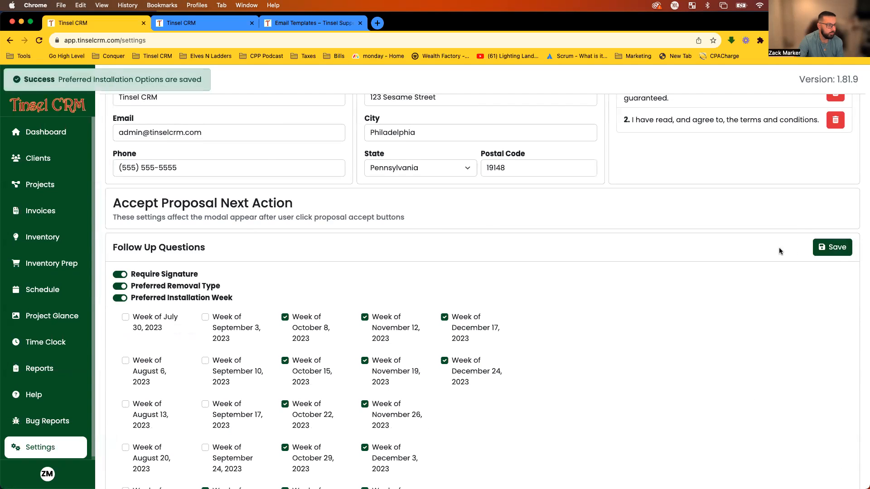
# Reload the proposal preview, pick the 3 Year Agreement and start accepting it.
pyautogui.click(210, 27)
pyautogui.press('super+r')
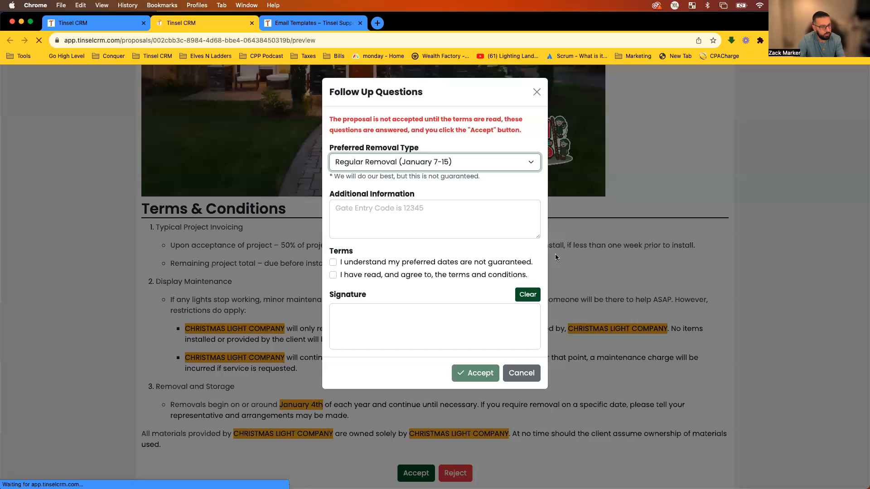
pyautogui.scroll(-2, 462, 230)
pyautogui.scroll(-10, 461, 230)
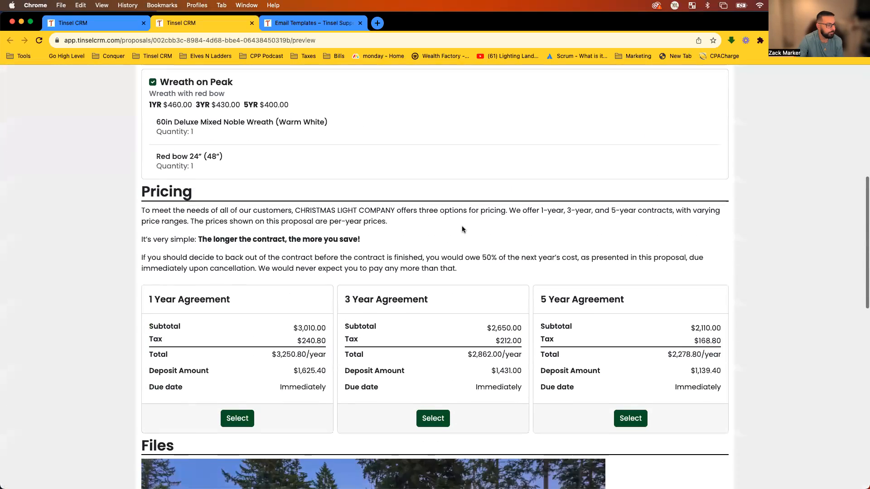
pyautogui.click(437, 228)
pyautogui.scroll(-1, 438, 230)
pyautogui.scroll(-8, 437, 230)
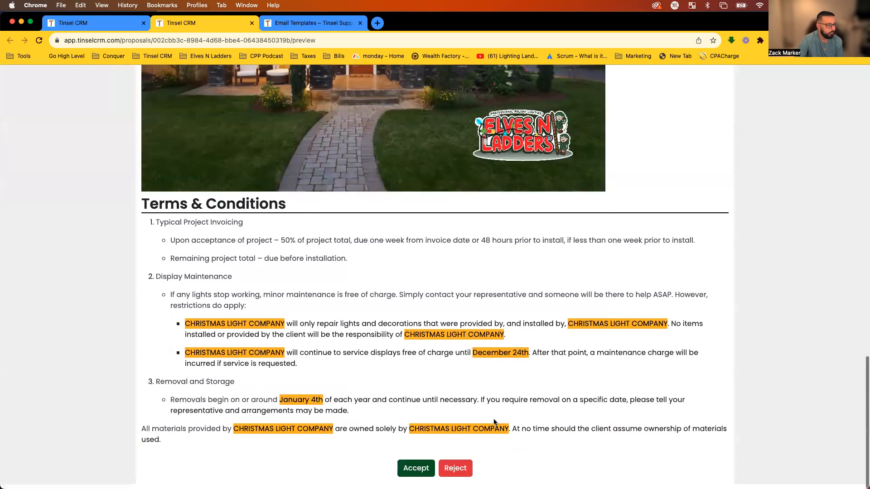
pyautogui.click(415, 472)
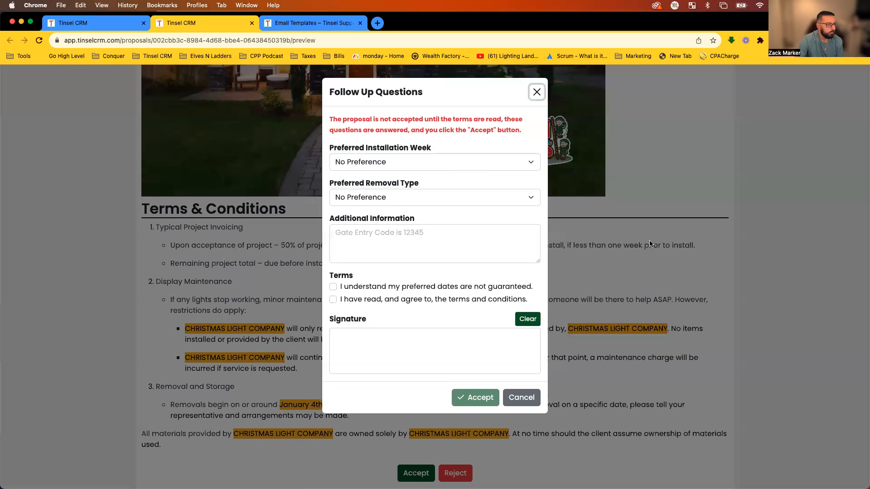
# Choose installation week November 5, 2023 and Regular Removal (January 7-15).
pyautogui.click(355, 162)
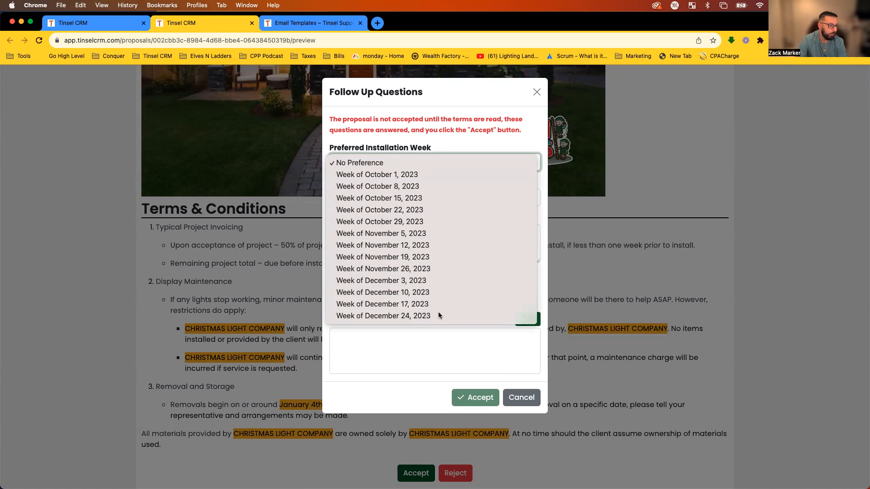
pyautogui.click(447, 234)
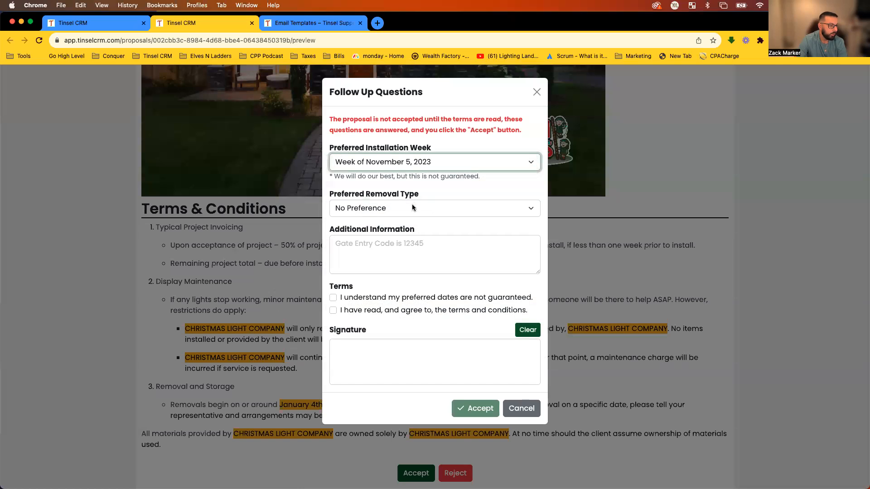
pyautogui.moveTo(484, 179); pyautogui.dragTo(335, 178)
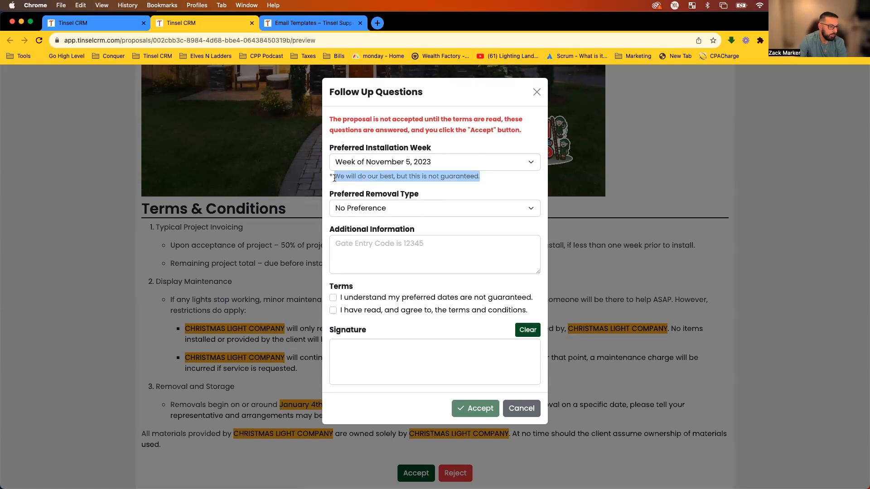
pyautogui.click(335, 178)
pyautogui.click(433, 210)
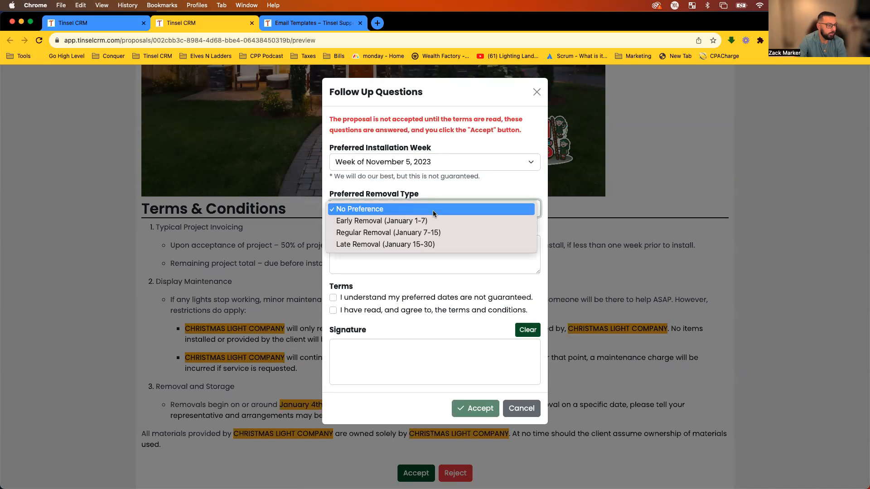
pyautogui.click(420, 232)
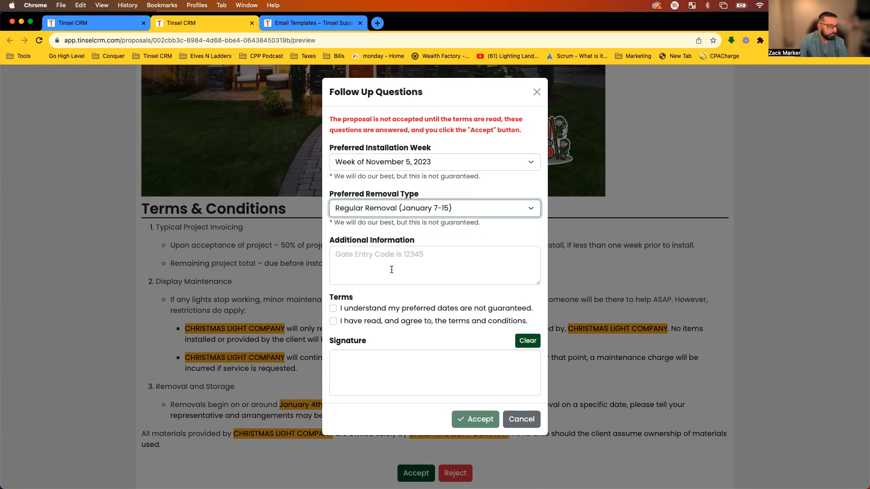
# Agree to both terms, sign the proposal and submit the acceptance.
pyautogui.click(395, 297)
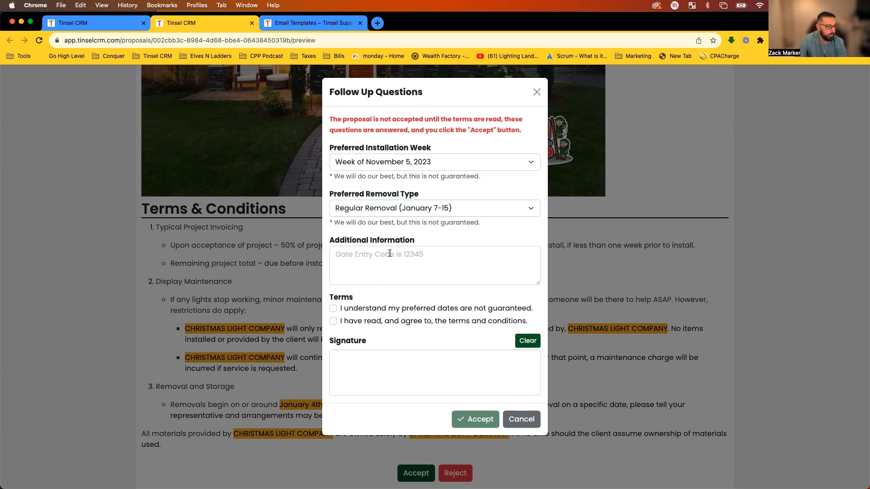
pyautogui.moveTo(327, 300); pyautogui.dragTo(369, 299)
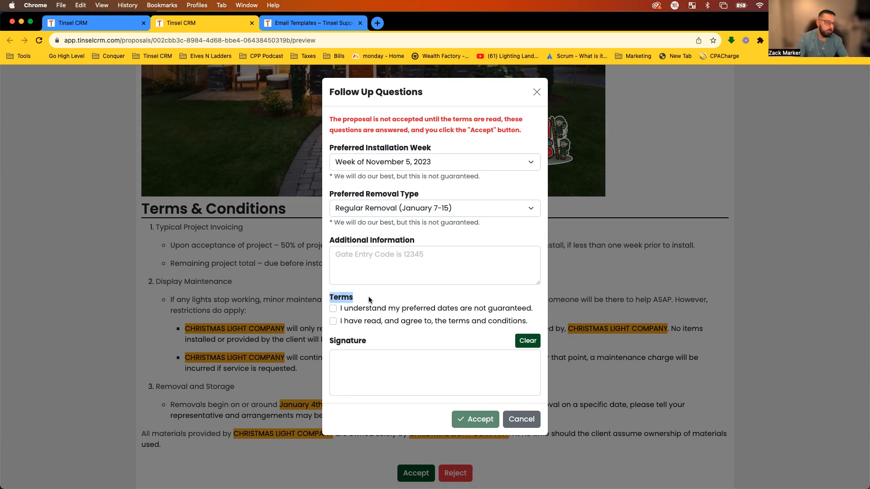
pyautogui.click(466, 420)
pyautogui.doubleClick(464, 421)
pyautogui.click(464, 421)
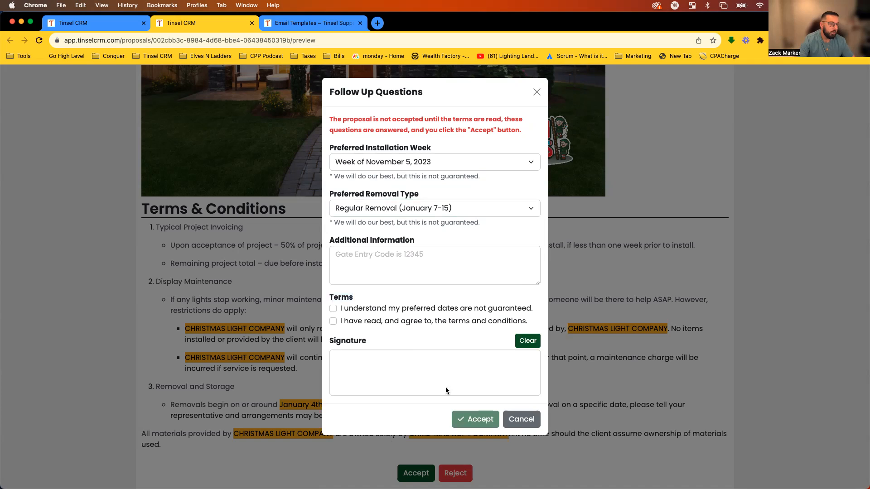
pyautogui.click(334, 309)
pyautogui.click(333, 321)
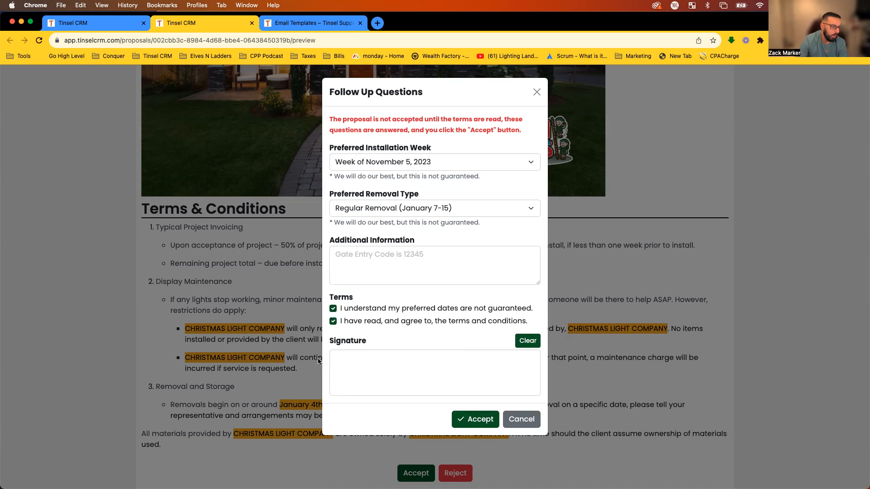
pyautogui.moveTo(362, 370); pyautogui.dragTo(419, 374)
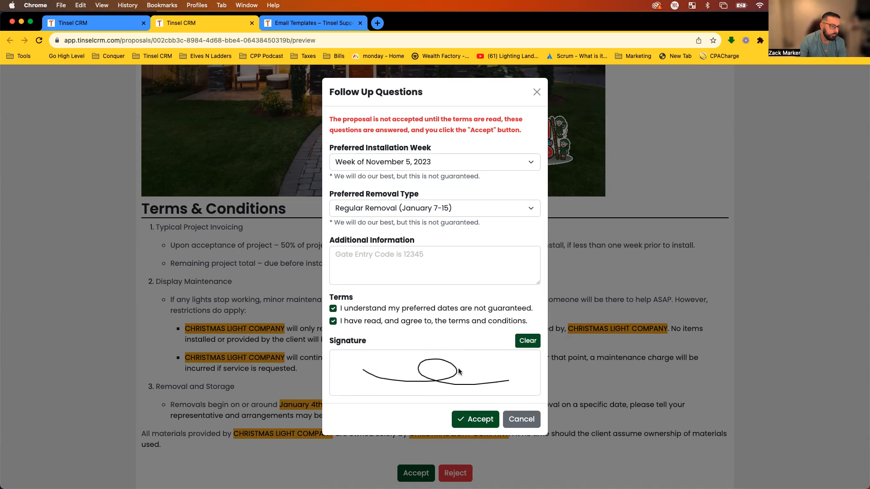
pyautogui.click(470, 424)
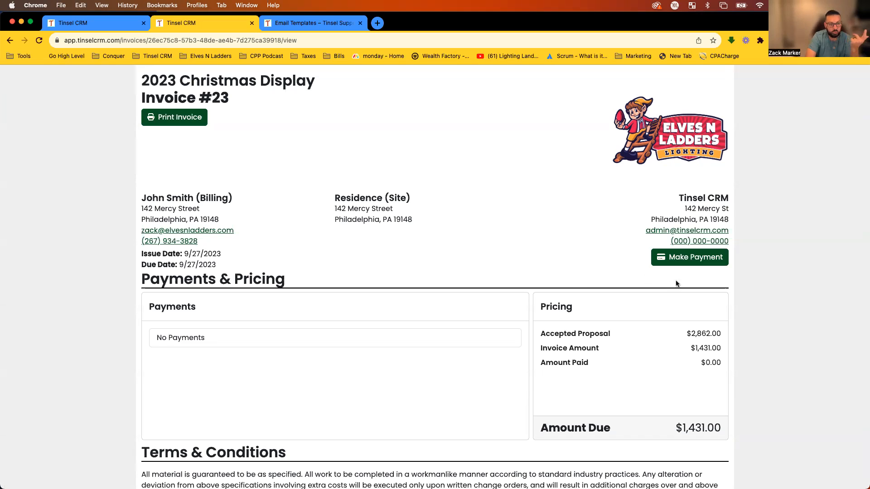
pyautogui.scroll(-2, 441, 264)
pyautogui.scroll(3, 455, 270)
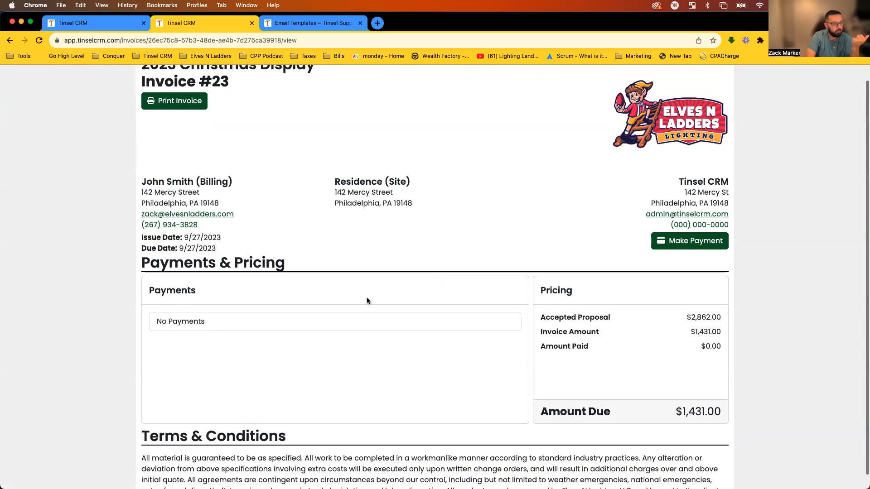
pyautogui.scroll(-2, 369, 300)
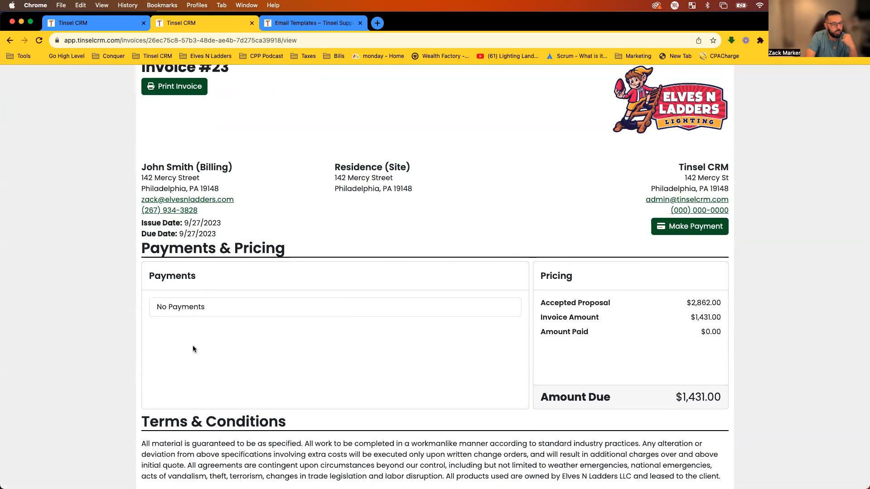
pyautogui.moveTo(686, 302); pyautogui.dragTo(721, 301)
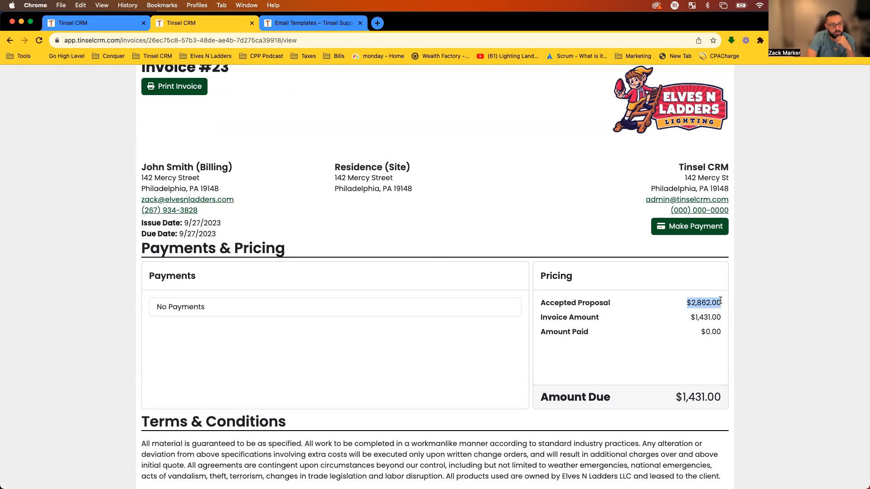
pyautogui.moveTo(689, 317); pyautogui.dragTo(723, 332)
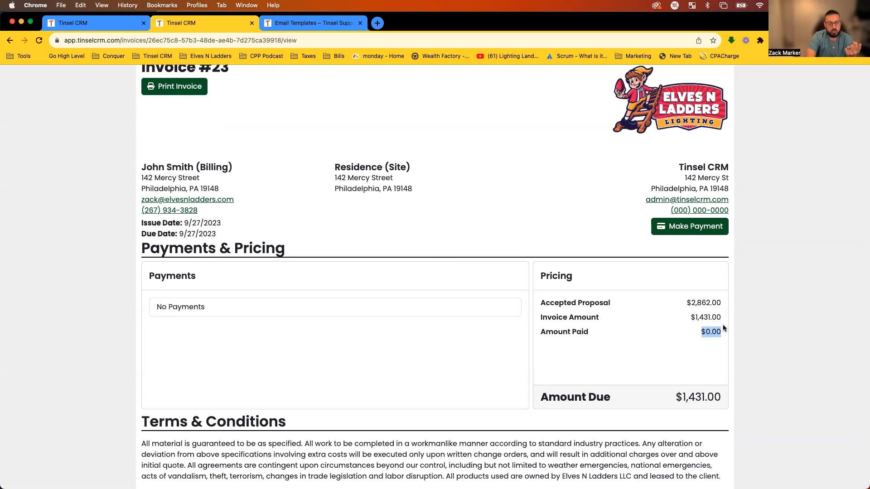
pyautogui.click(707, 227)
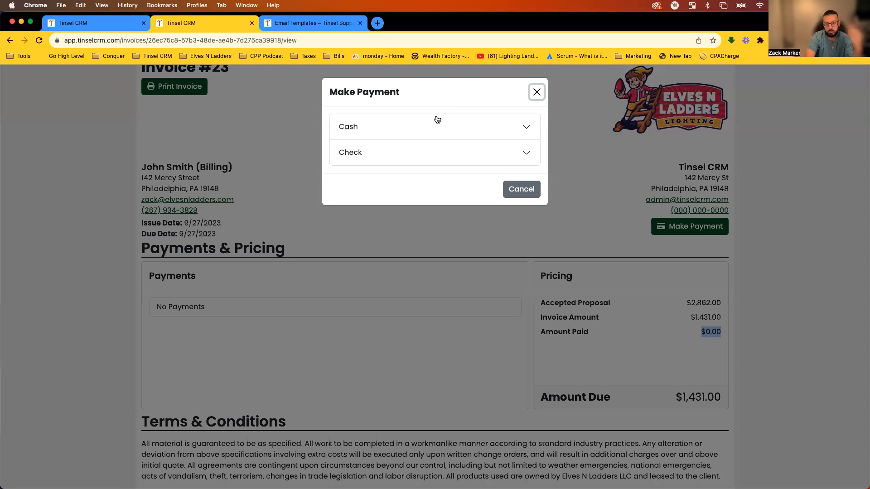
pyautogui.click(520, 189)
pyautogui.moveTo(147, 308); pyautogui.dragTo(207, 310)
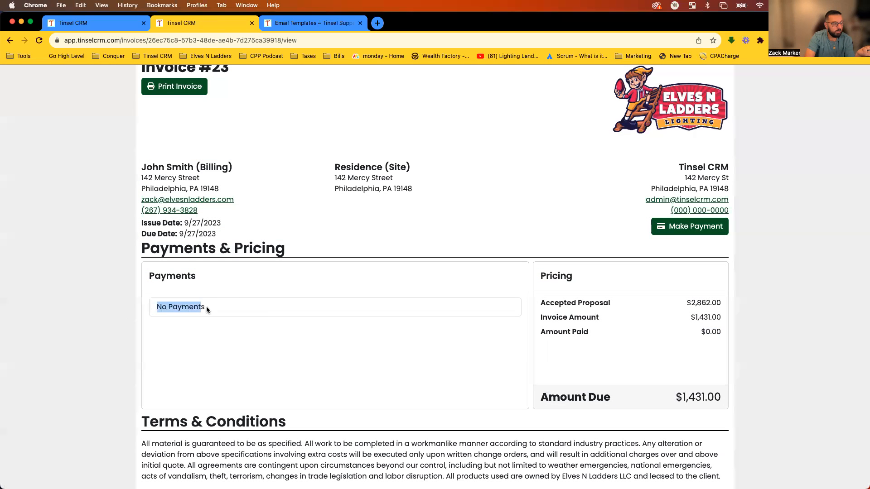
pyautogui.click(231, 308)
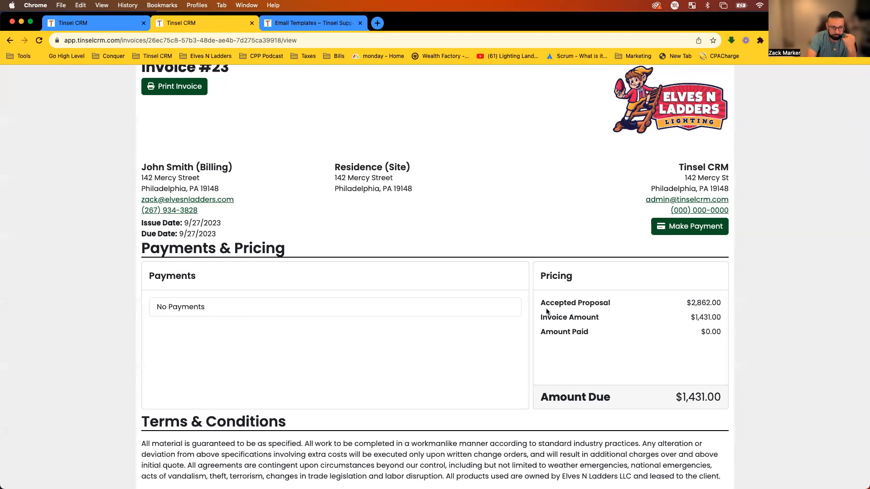
pyautogui.moveTo(697, 333); pyautogui.dragTo(723, 334)
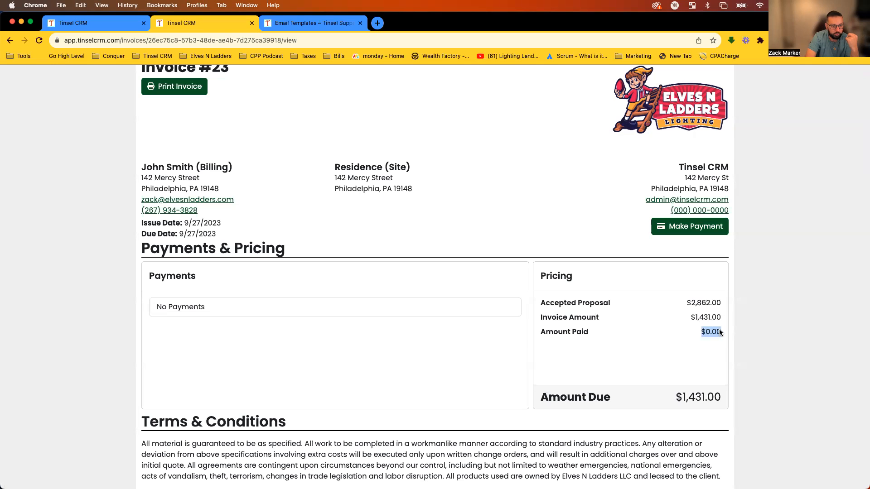
pyautogui.moveTo(660, 399); pyautogui.dragTo(729, 401)
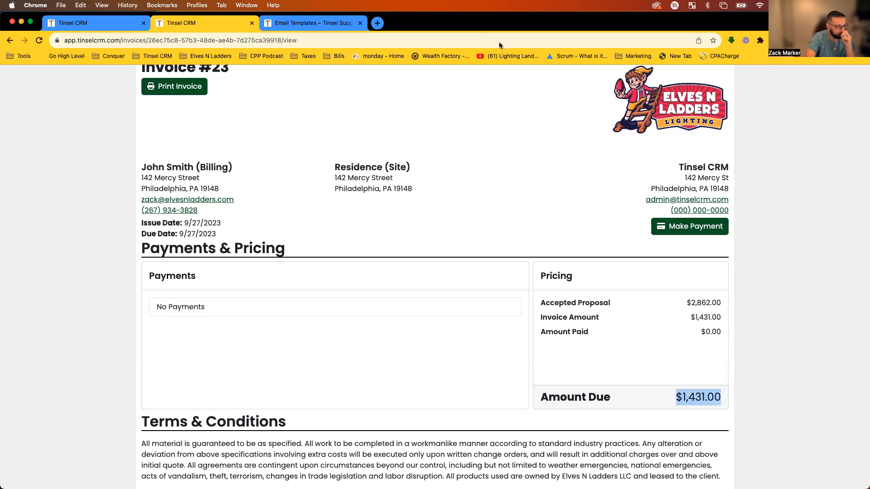
# Open the 2023 Christmas Display project from the Proposal Accepted notification.
pyautogui.click(99, 26)
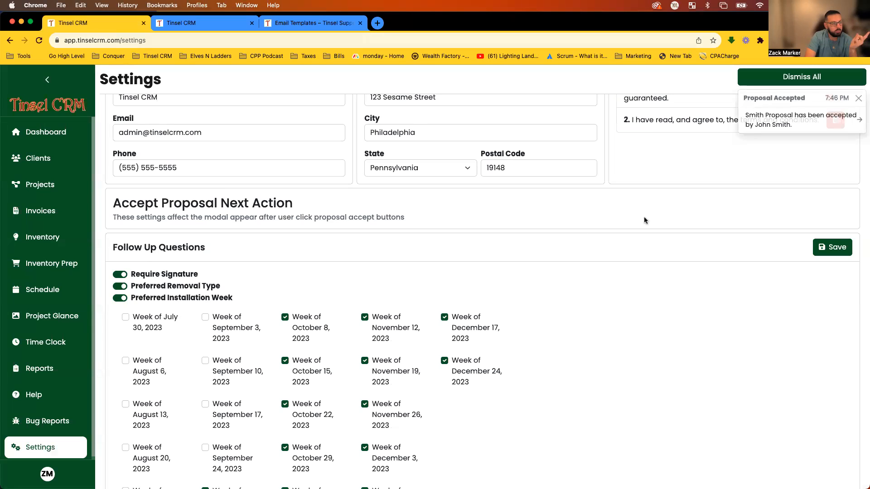
pyautogui.scroll(4, 641, 217)
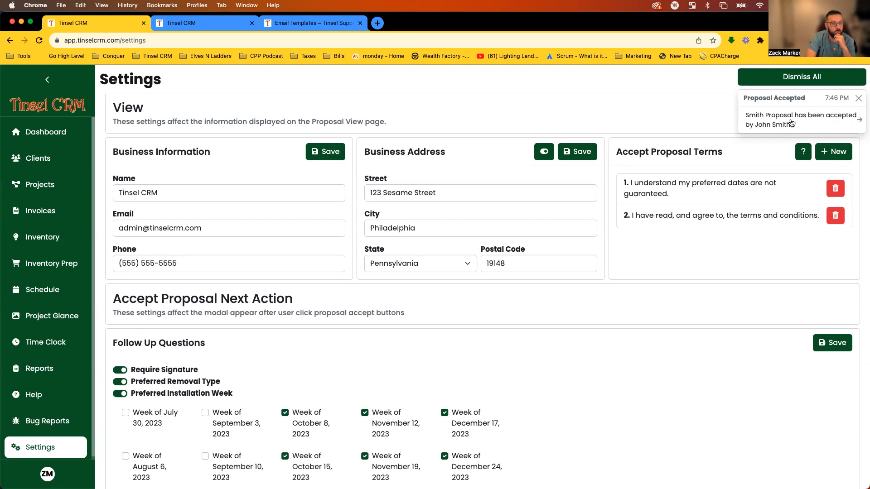
pyautogui.click(791, 123)
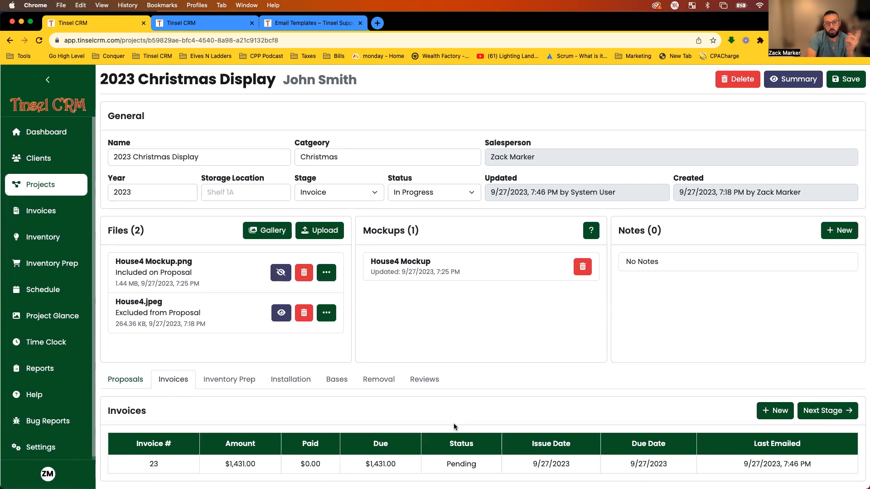
# Open Invoice #23 from the project's Invoices list.
pyautogui.click(437, 464)
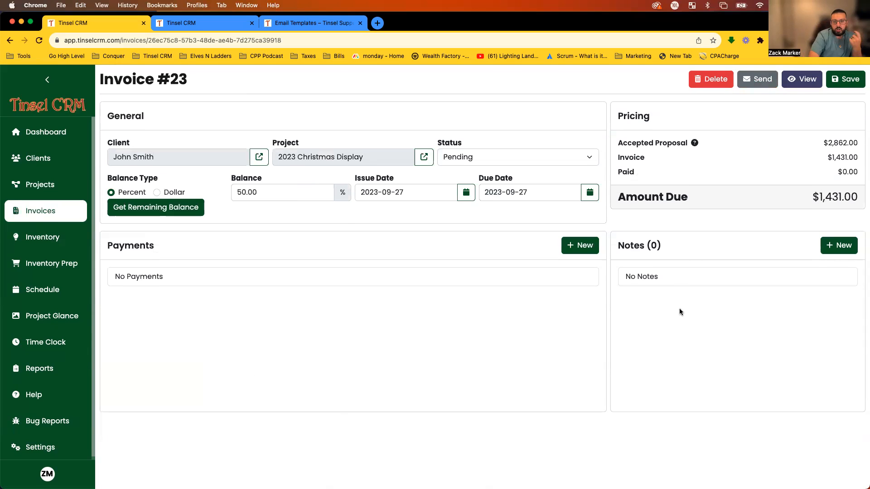
# Start a new $1431 payment with category Check and status Closed.
pyautogui.click(576, 249)
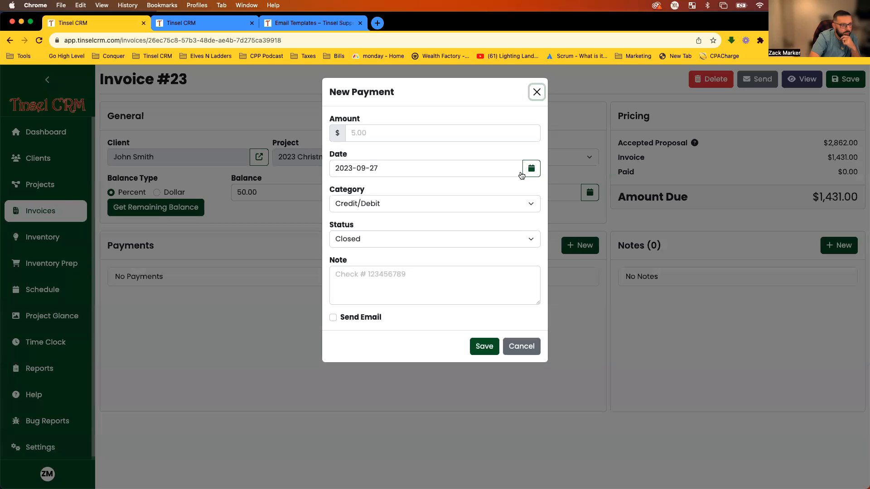
pyautogui.click(512, 133)
pyautogui.write('14')
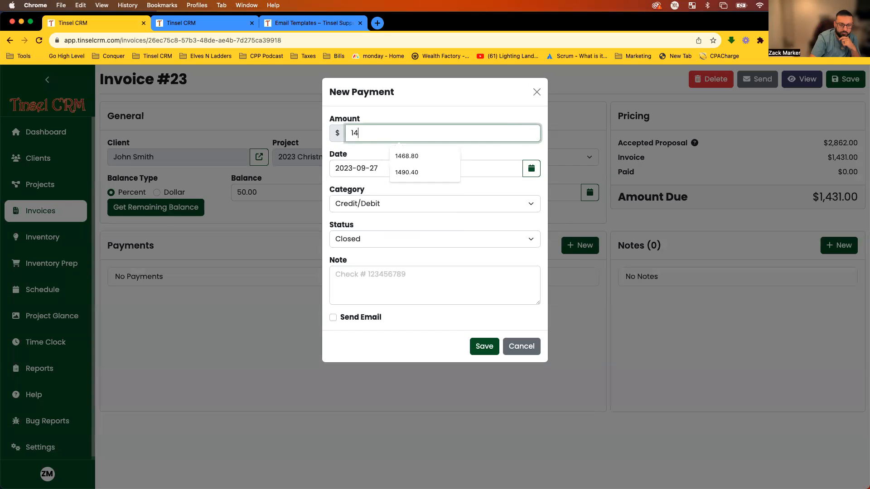
pyautogui.write('301')
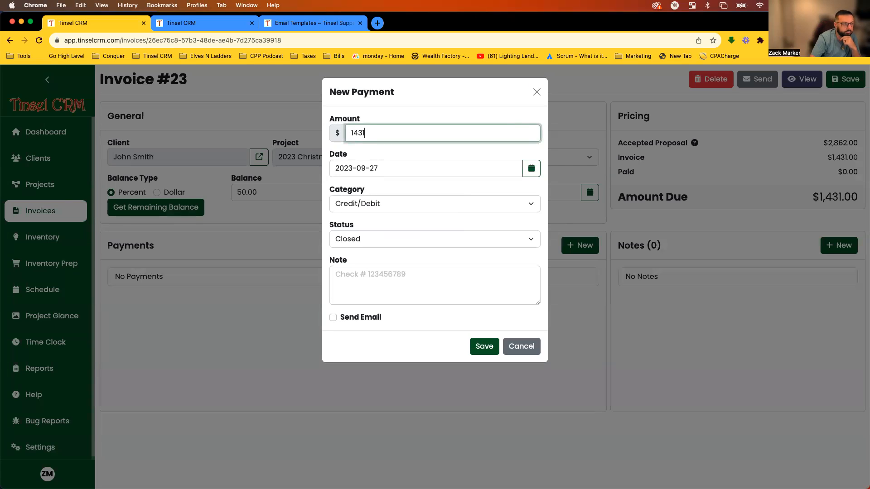
pyautogui.click(504, 113)
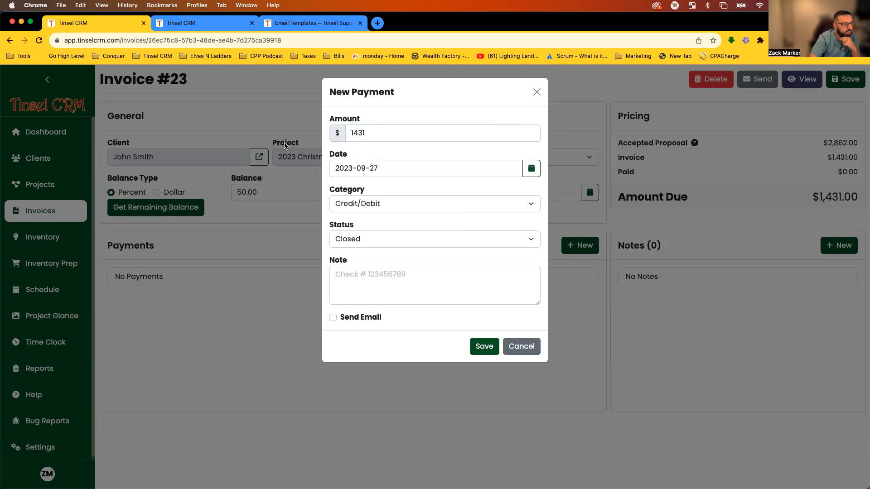
pyautogui.click(369, 206)
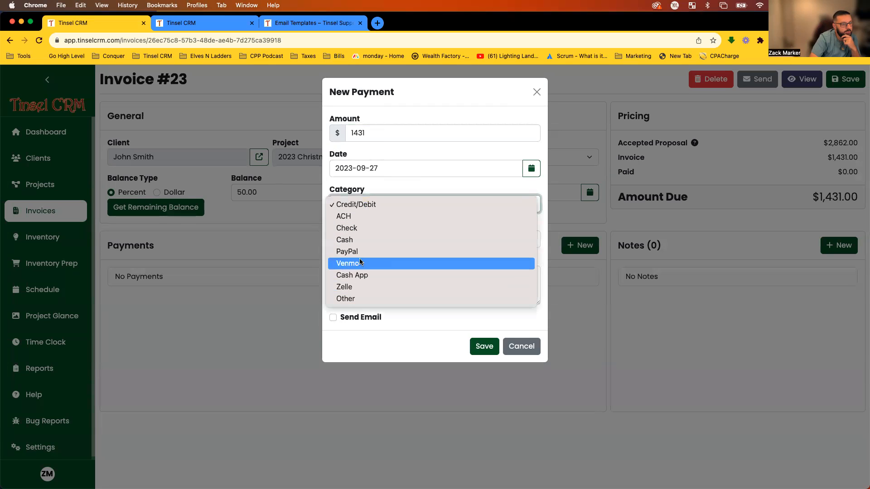
pyautogui.click(363, 229)
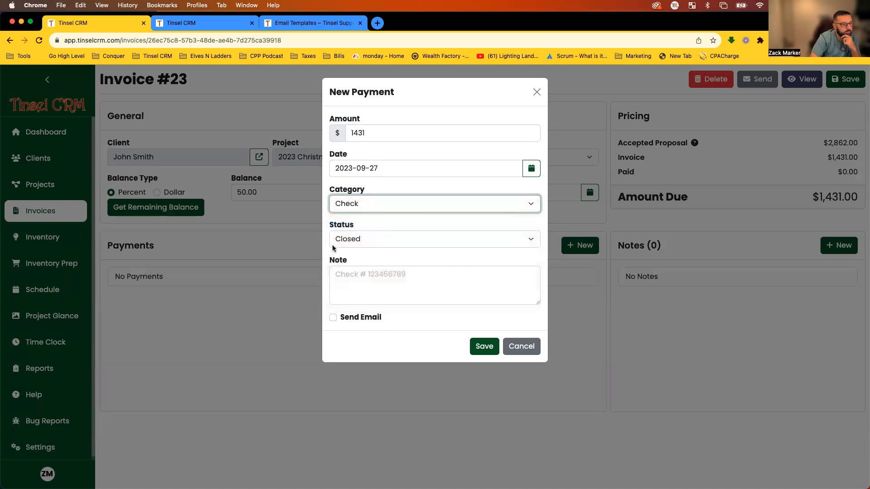
pyautogui.click(374, 242)
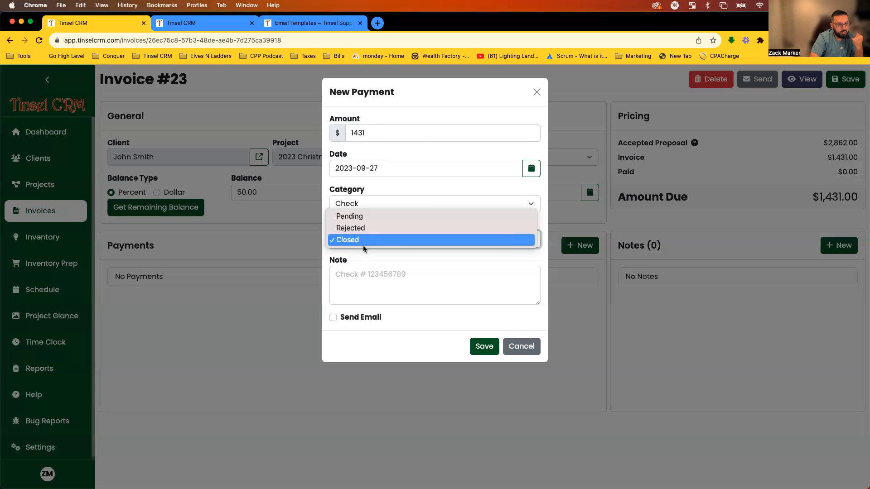
pyautogui.click(409, 255)
# Note the check number on the payment and turn on the emailed receipt.
pyautogui.click(410, 292)
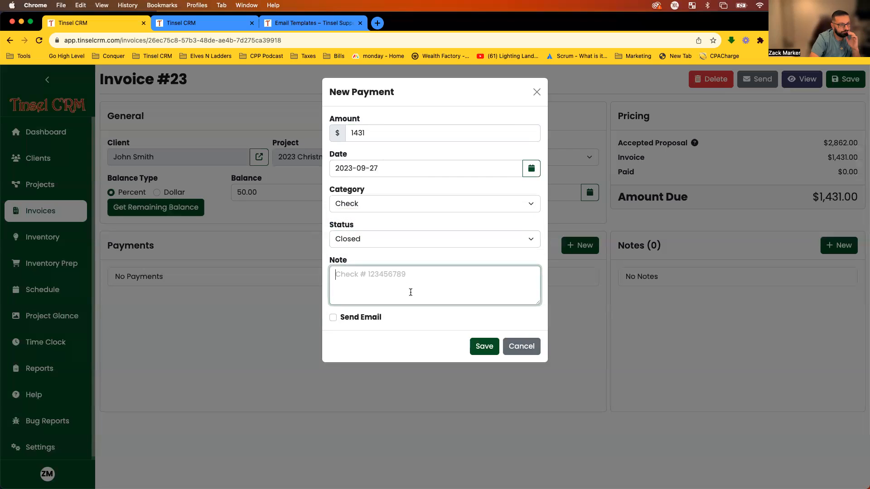
pyautogui.write('Check # 1234')
pyautogui.click(333, 318)
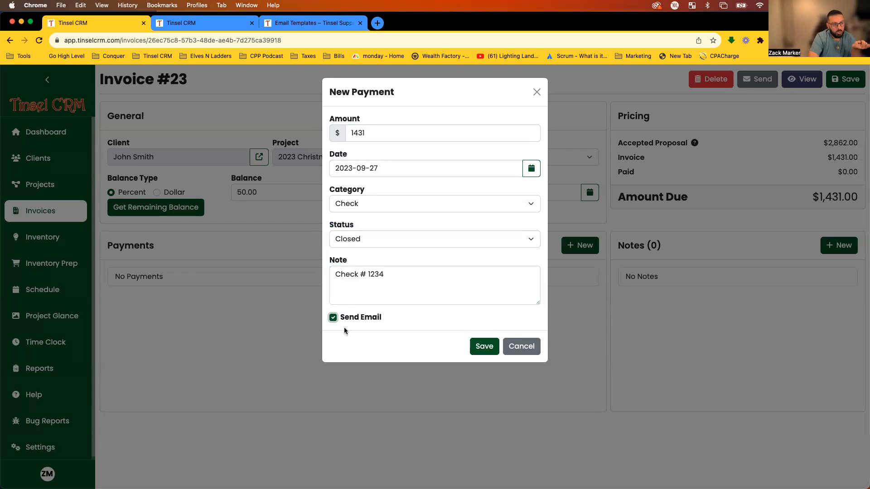
pyautogui.click(464, 324)
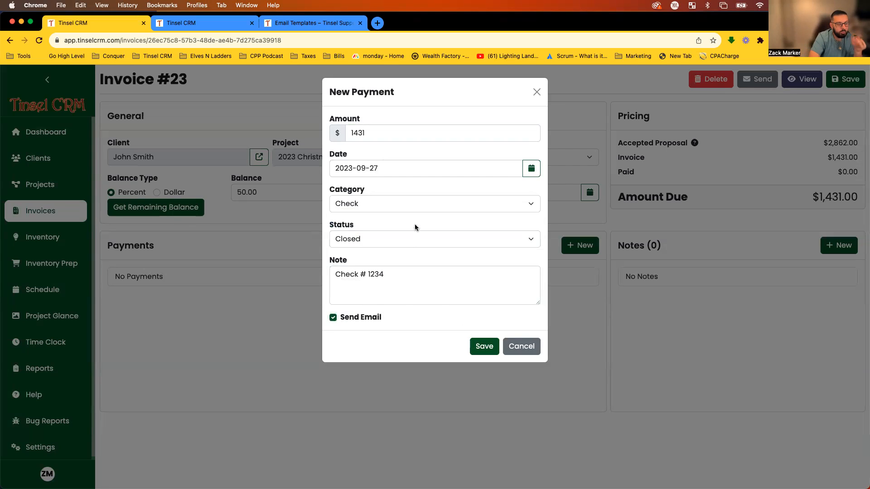
# Save the $1431 check payment, review the receipt email's paid and balance lines, then close it.
pyautogui.click(476, 347)
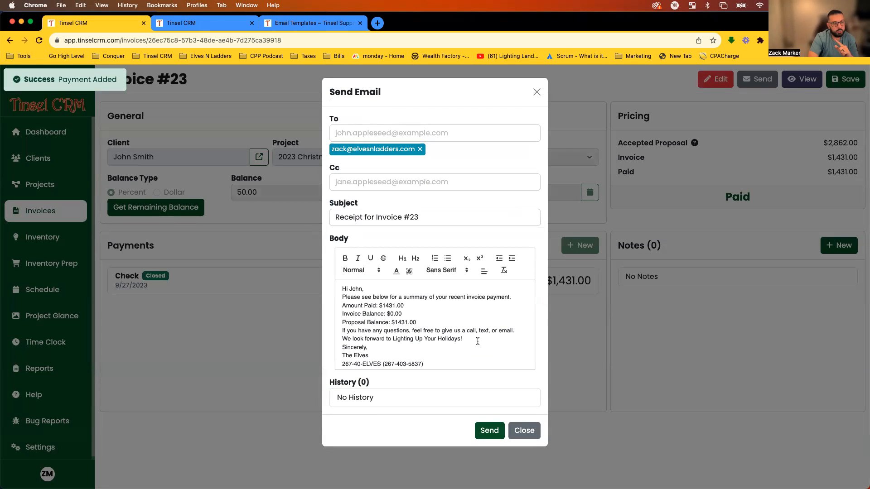
pyautogui.scroll(-1, 450, 317)
pyautogui.scroll(1, 450, 316)
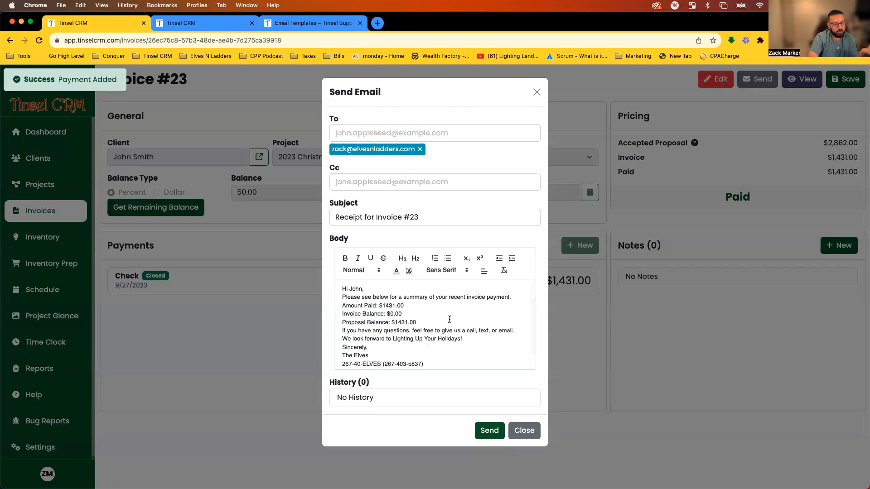
pyautogui.moveTo(363, 289); pyautogui.dragTo(348, 289)
pyautogui.click(417, 308)
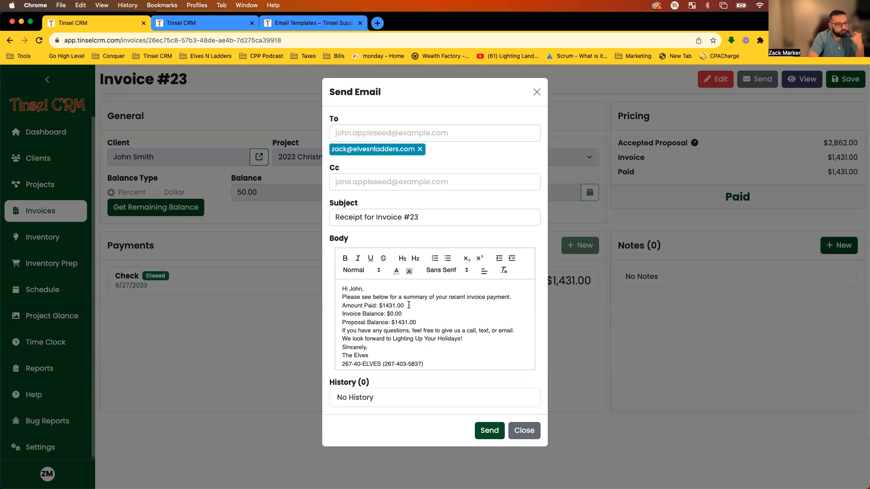
pyautogui.moveTo(408, 306); pyautogui.dragTo(335, 308)
pyautogui.moveTo(416, 314); pyautogui.dragTo(321, 314)
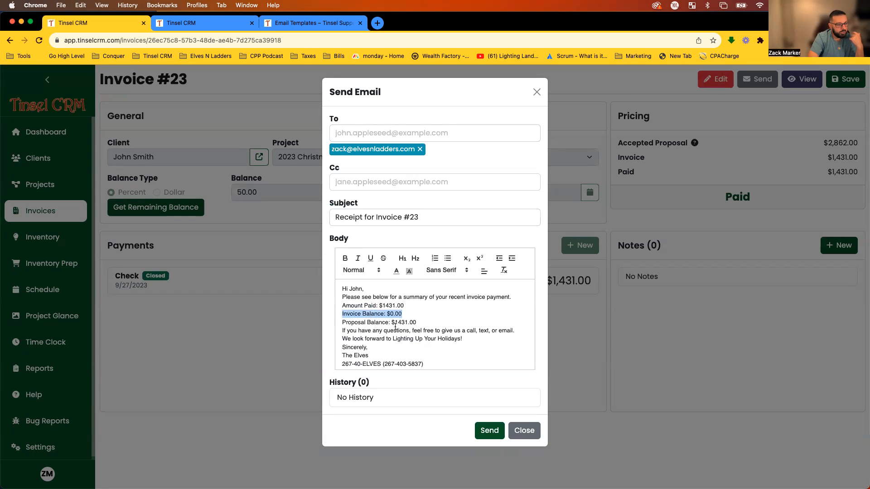
pyautogui.moveTo(431, 324)
pyautogui.mouseDown()
pyautogui.moveTo(353, 323)
pyautogui.moveTo(432, 324)
pyautogui.mouseUp()
pyautogui.click(352, 324)
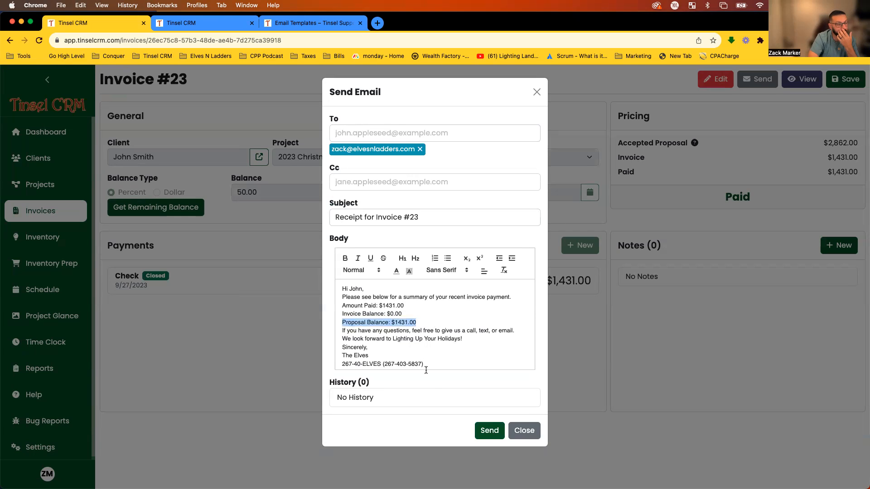
pyautogui.click(524, 430)
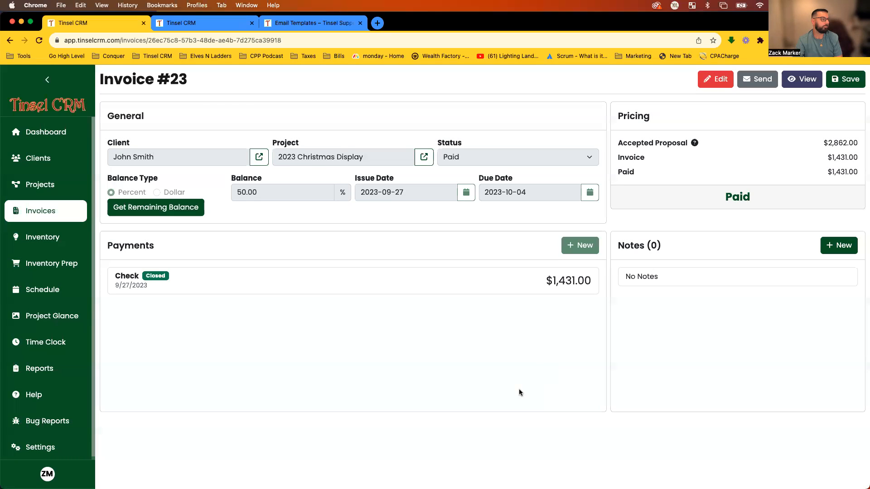
# Reload the customer-facing invoice and check the payment date and paid amount.
pyautogui.click(205, 21)
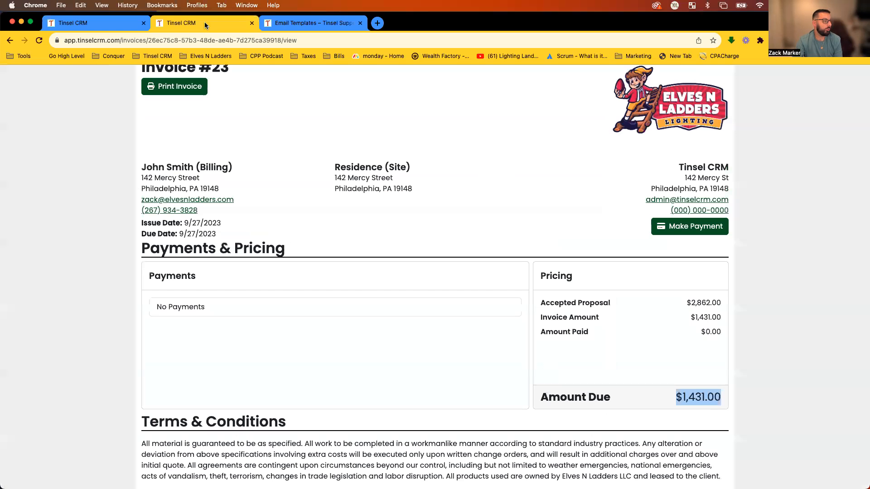
pyautogui.press('super+r')
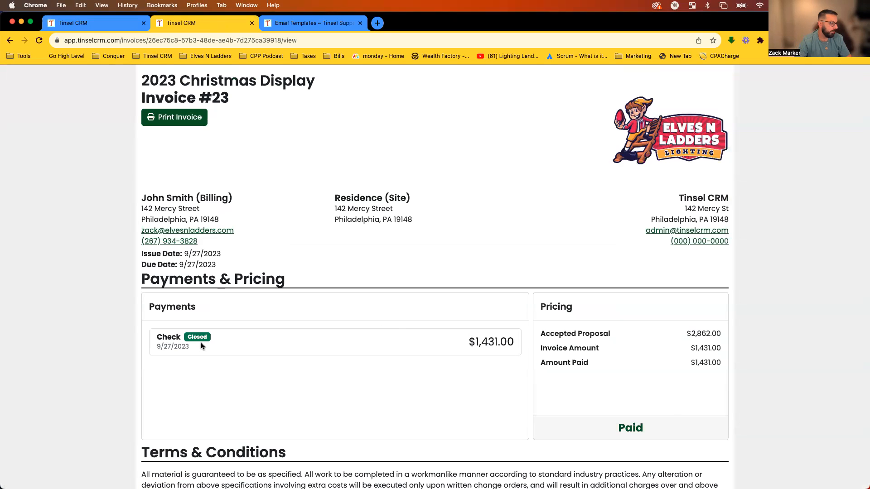
pyautogui.moveTo(157, 345); pyautogui.dragTo(185, 346)
pyautogui.moveTo(468, 345); pyautogui.dragTo(511, 355)
pyautogui.click(504, 360)
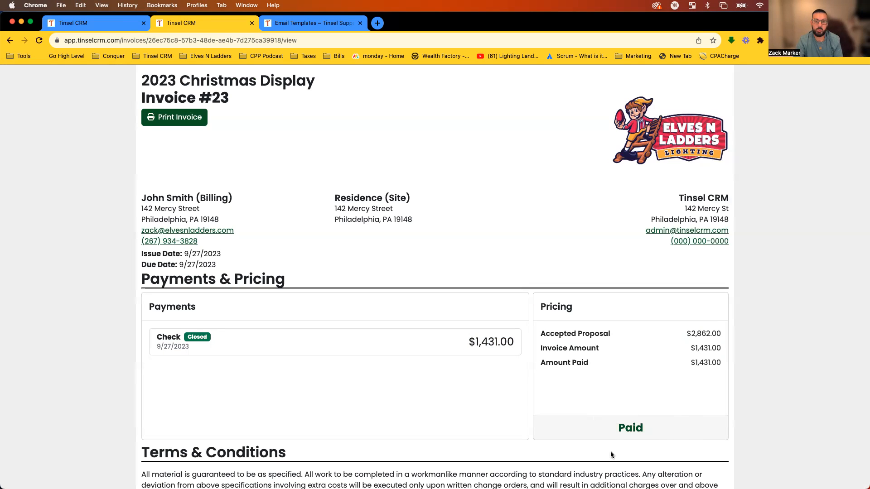
# Review the check payment on the invoice page and return to the 2023 Christmas Display project.
pyautogui.click(119, 23)
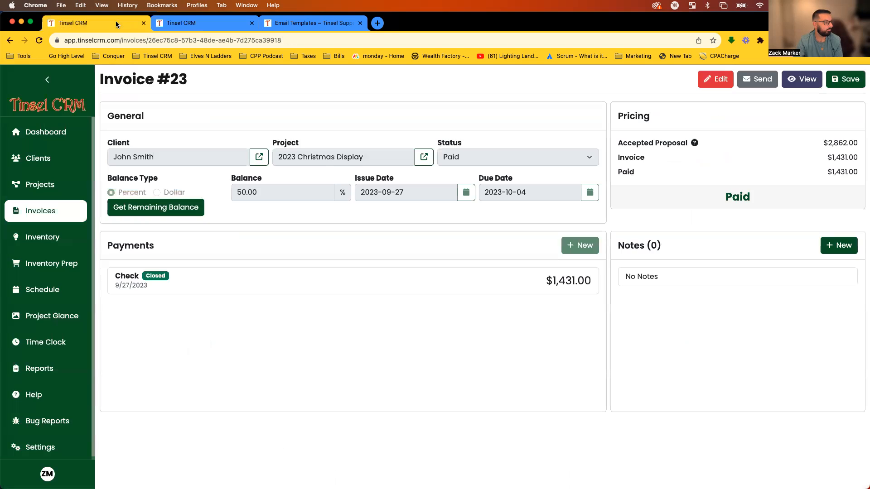
pyautogui.click(493, 287)
pyautogui.click(229, 204)
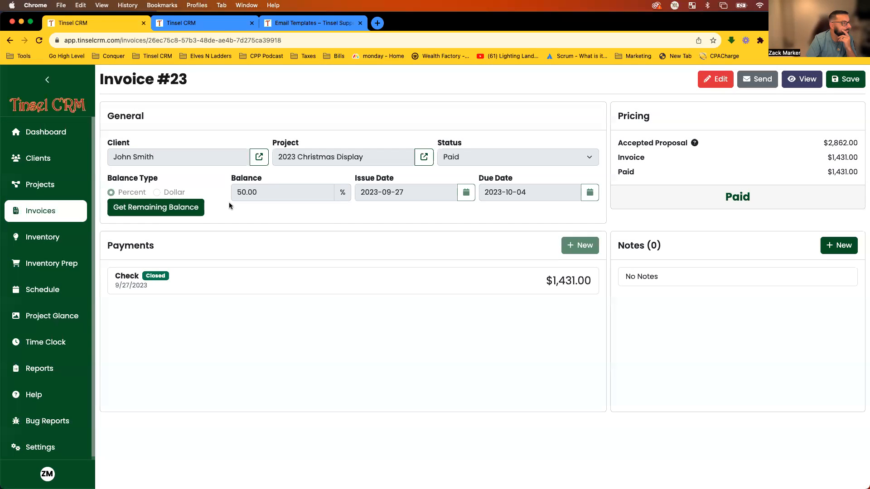
pyautogui.click(41, 68)
pyautogui.scroll(-3, 586, 391)
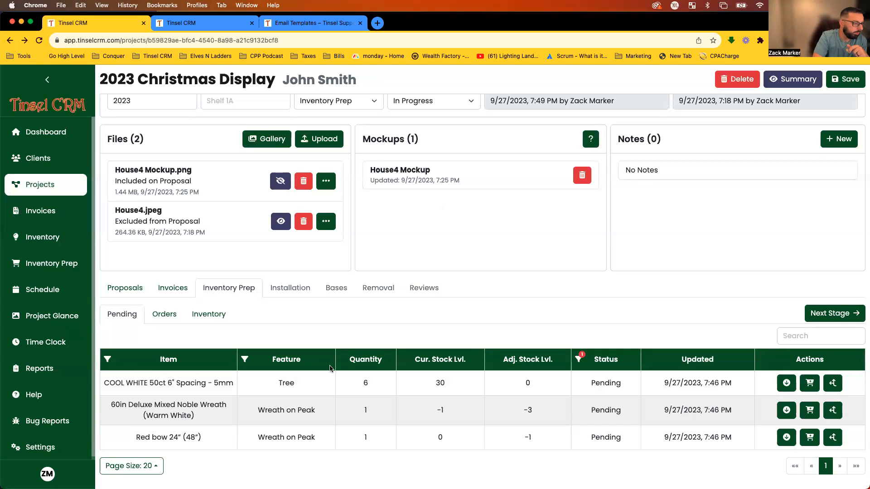
# Pull the COOL WHITE lights from inventory and place Noble Wreath and Red bow on order.
pyautogui.moveTo(106, 385); pyautogui.dragTo(385, 326)
pyautogui.click(383, 337)
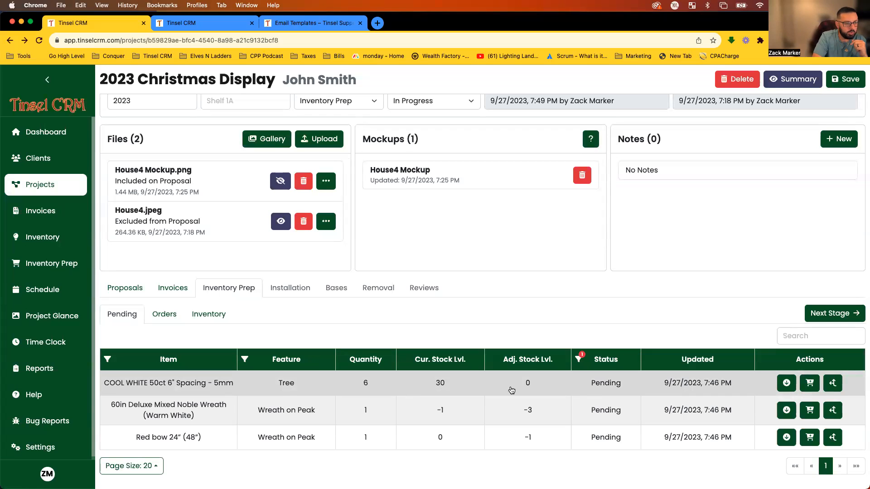
pyautogui.click(786, 384)
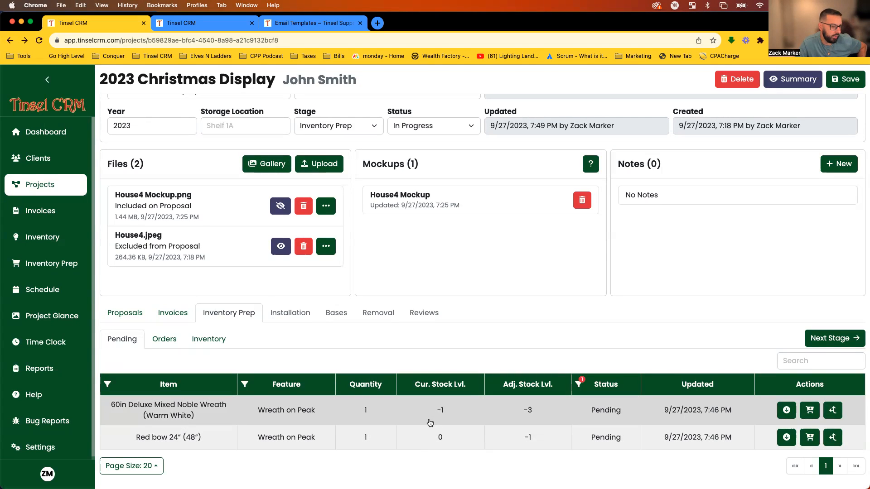
pyautogui.click(809, 411)
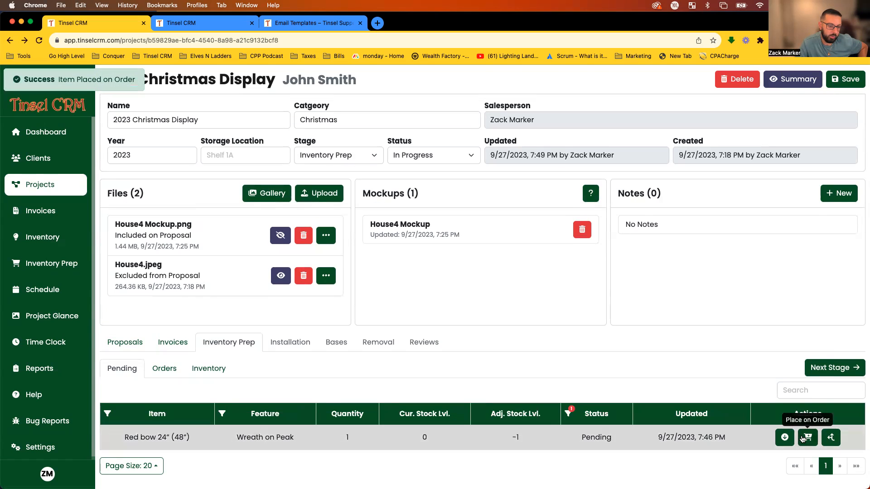
pyautogui.click(802, 438)
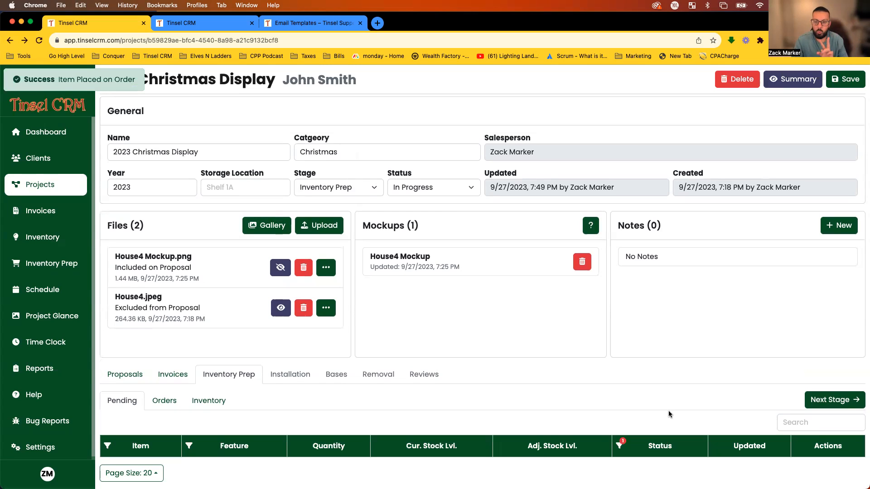
pyautogui.click(208, 401)
pyautogui.scroll(-1, 385, 368)
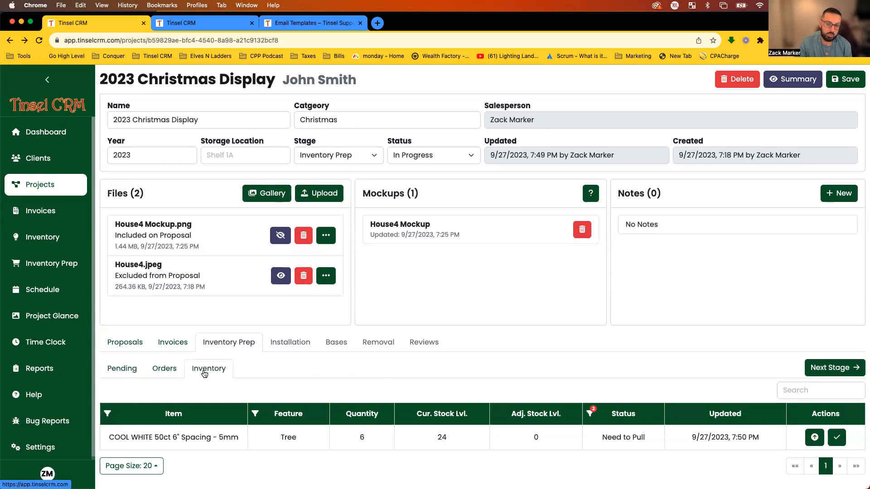
# Mark the COOL WHITE lights Checked In, then list Noble Wreath and Red bow as Need to Order.
pyautogui.click(164, 371)
pyautogui.scroll(-1, 269, 431)
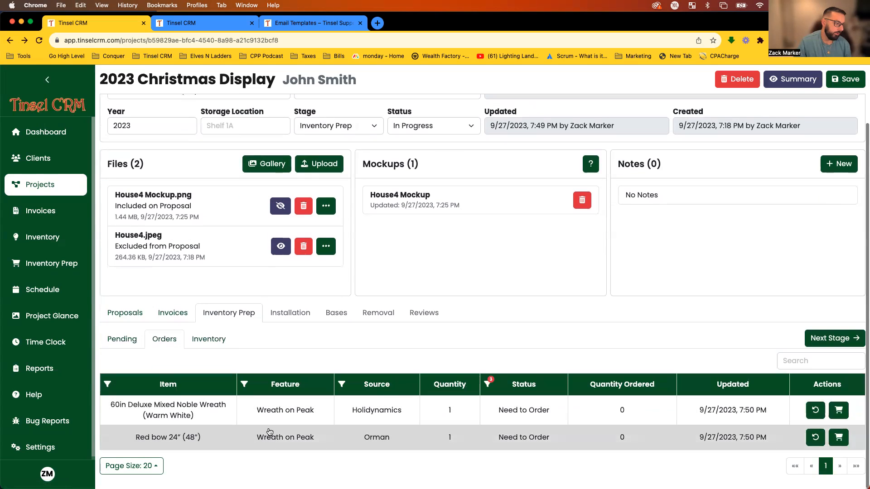
pyautogui.click(214, 346)
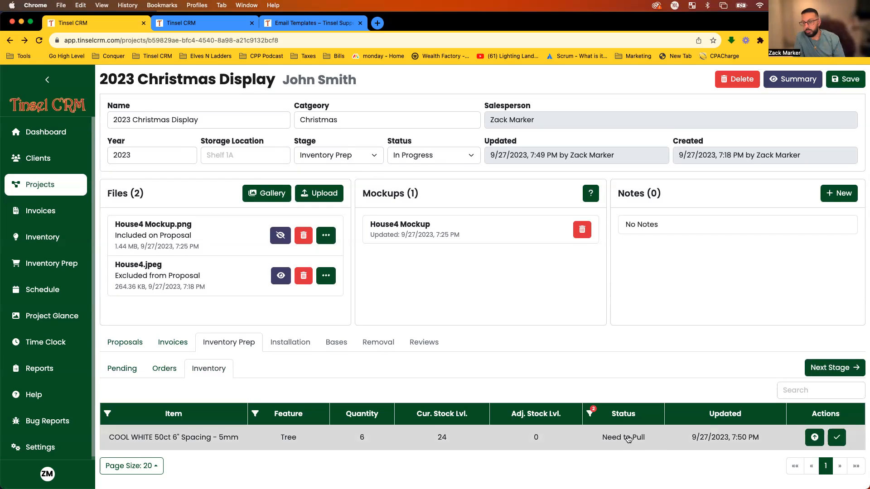
pyautogui.click(836, 438)
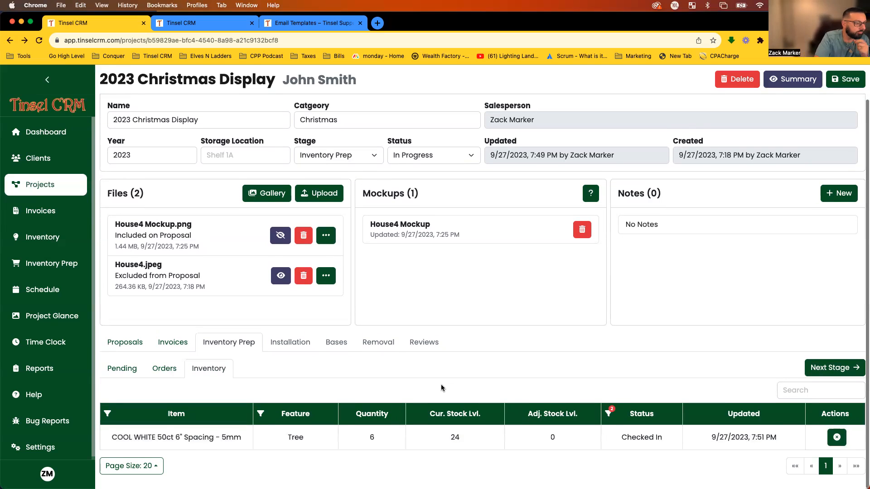
pyautogui.click(154, 369)
pyautogui.scroll(-1, 384, 368)
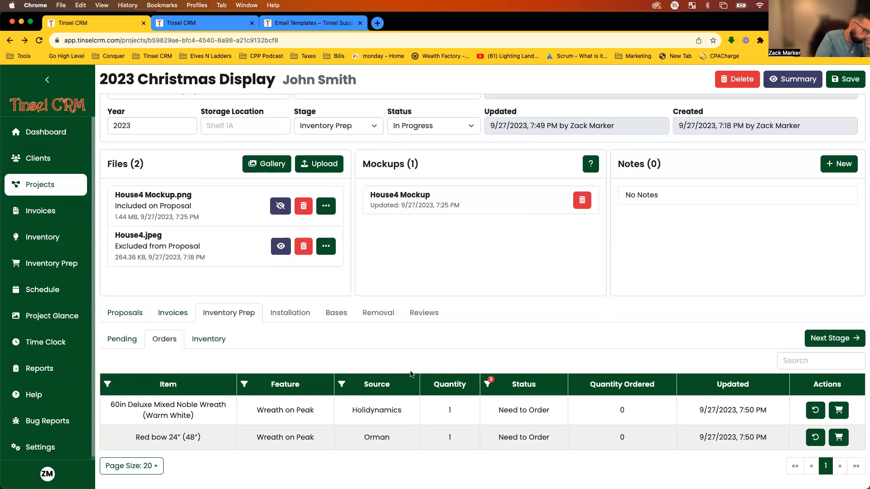
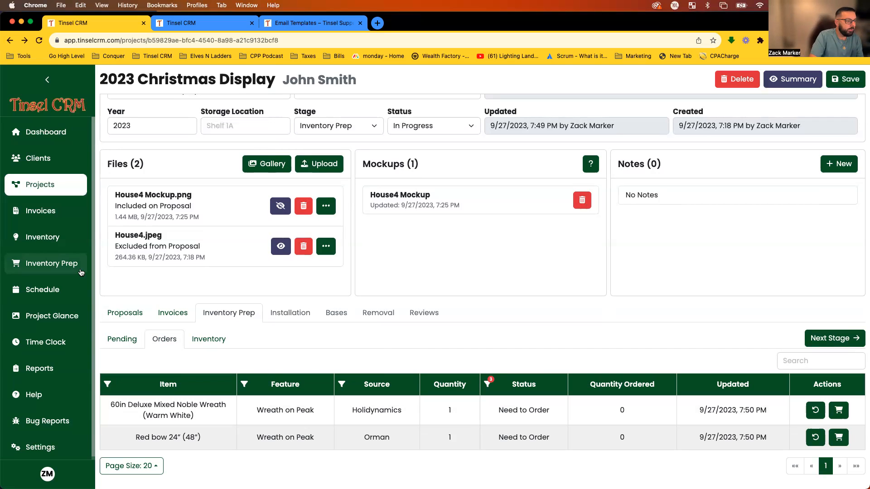
# Open Inventory Prep to see pending 2023 Christmas Display items and their stock levels.
pyautogui.click(24, 266)
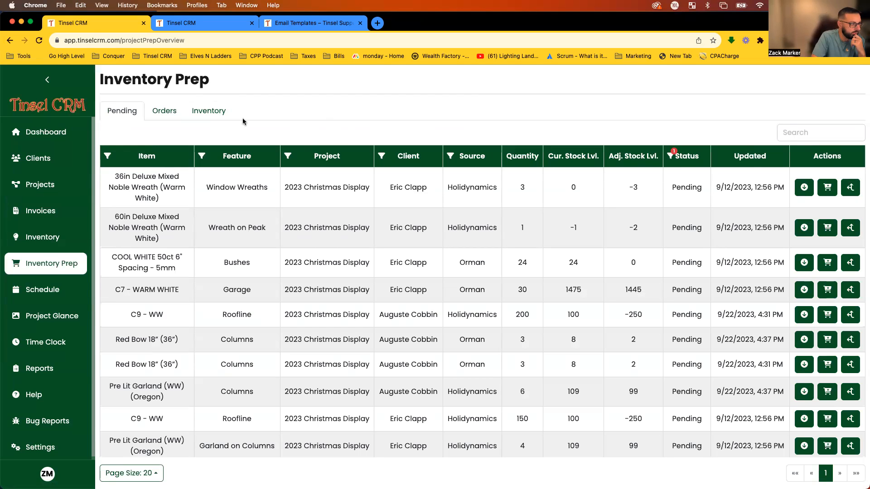
# On the Orders list, filter by a single client, then clear the filter again.
pyautogui.click(174, 114)
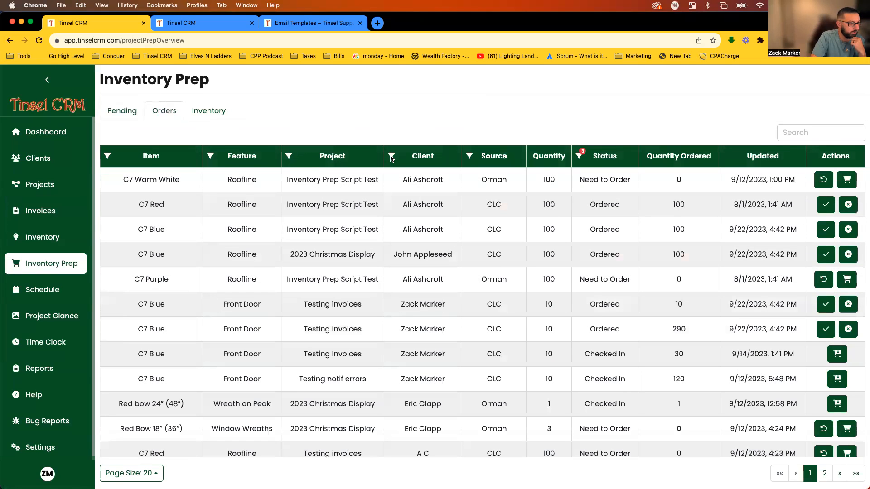
pyautogui.click(391, 155)
pyautogui.click(418, 129)
pyautogui.click(392, 156)
pyautogui.click(381, 276)
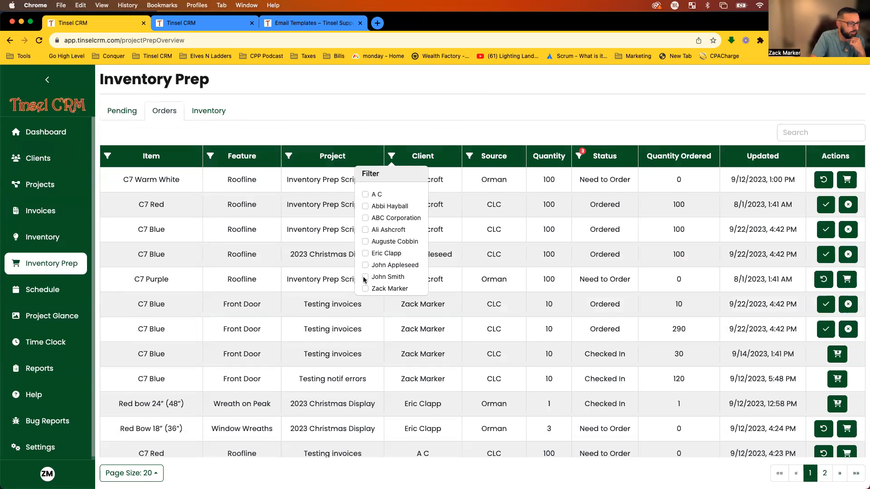
pyautogui.click(407, 134)
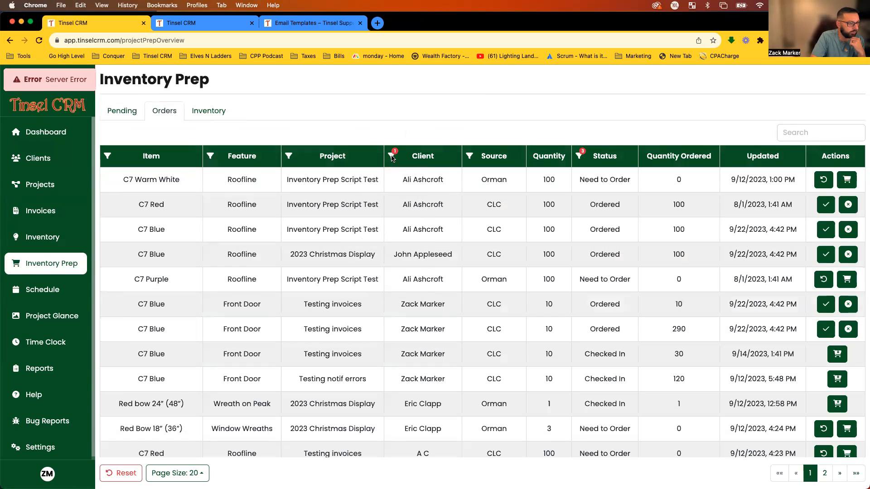
pyautogui.click(391, 156)
pyautogui.click(365, 277)
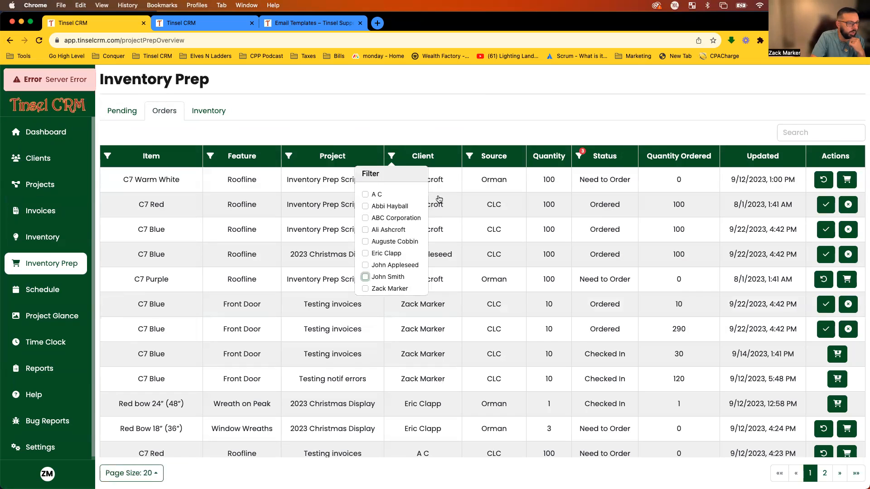
pyautogui.click(449, 129)
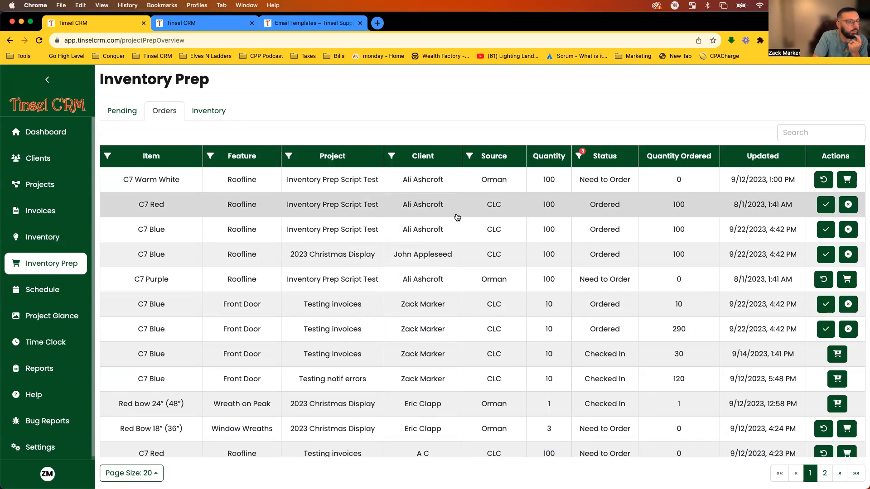
# Sort the orders by Client, then by Item so the Noble Wreath comes first.
pyautogui.click(426, 156)
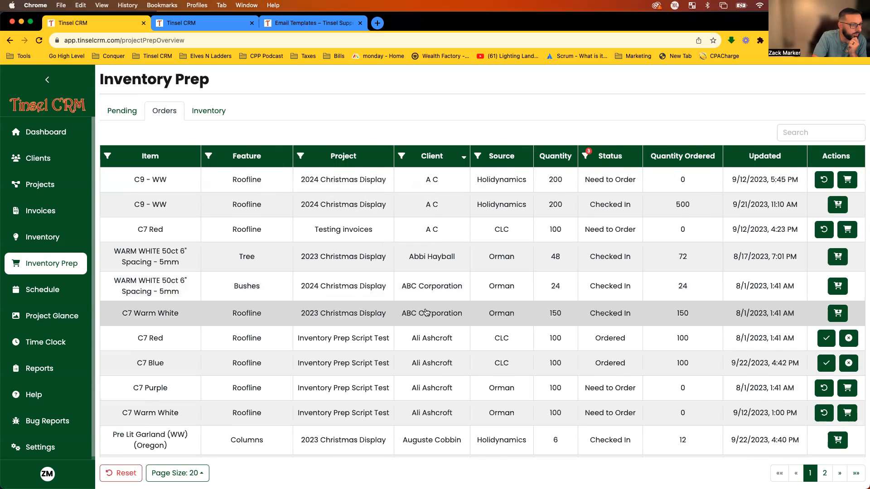
pyautogui.scroll(-5, 430, 301)
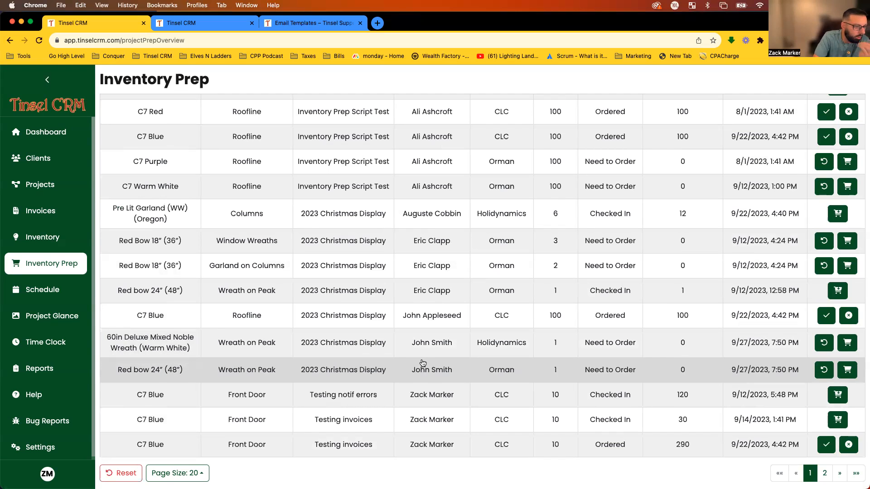
pyautogui.scroll(6, 422, 363)
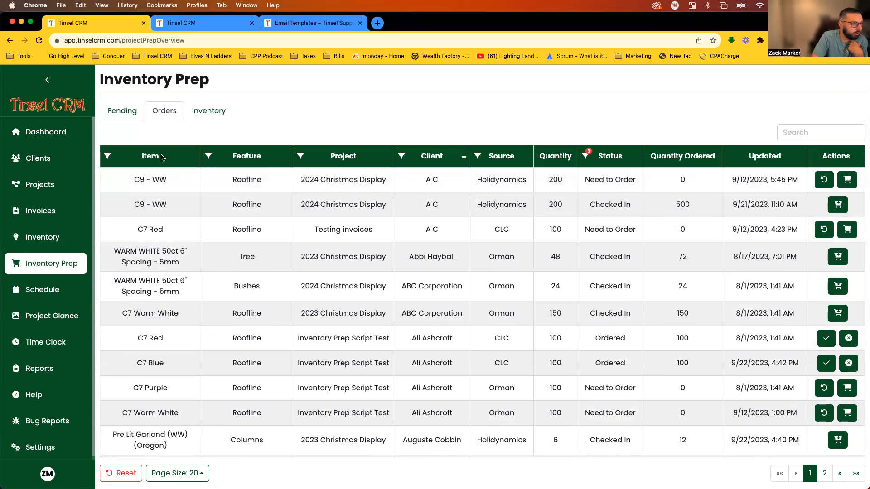
pyautogui.click(151, 160)
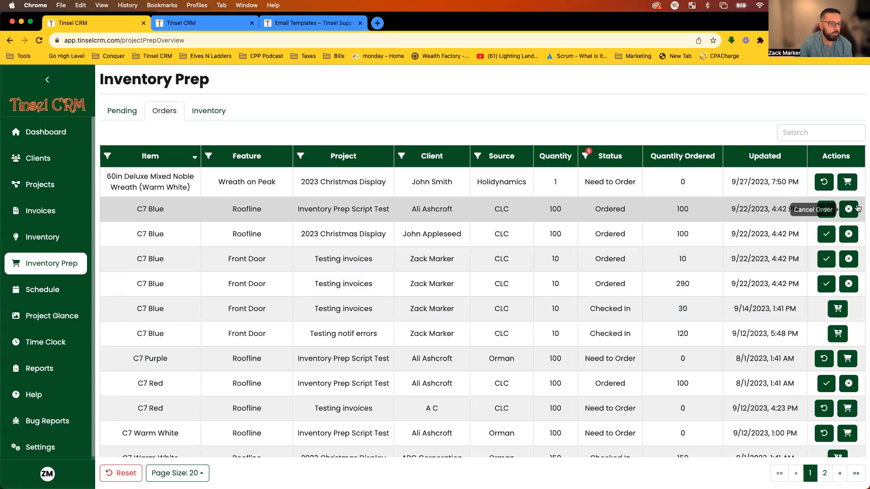
# Order the single 60in Deluxe Mixed Noble Wreath request.
pyautogui.click(847, 182)
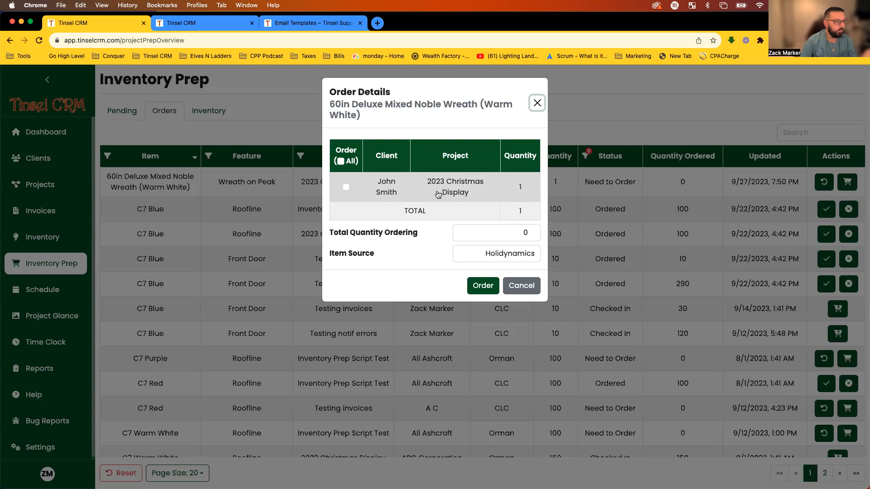
pyautogui.click(347, 187)
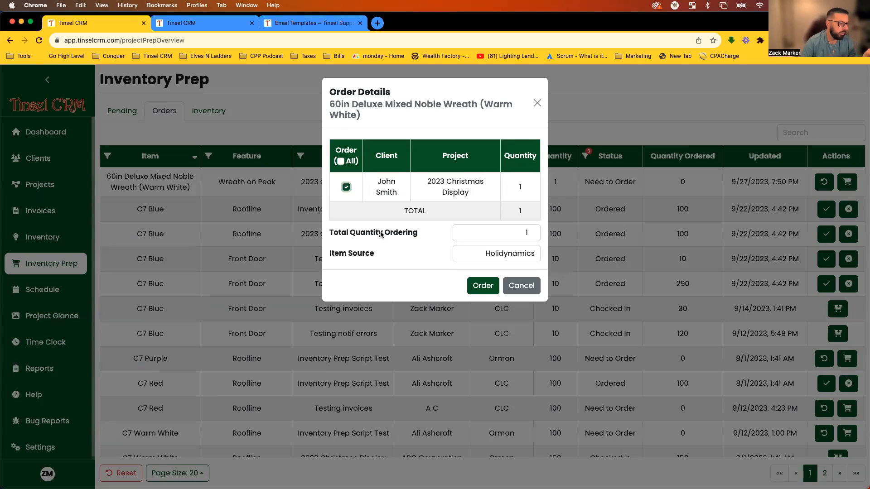
pyautogui.click(483, 285)
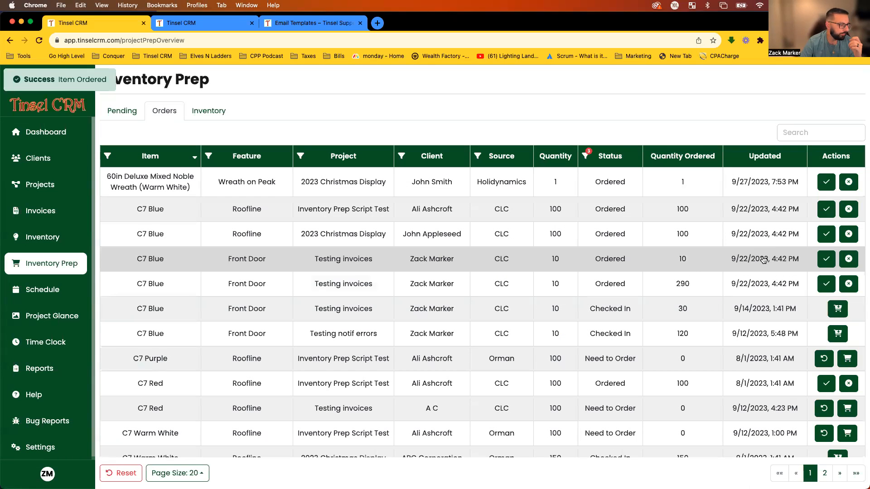
# Cancel the existing C7 Red order and bring up C7 Red's order details.
pyautogui.click(847, 385)
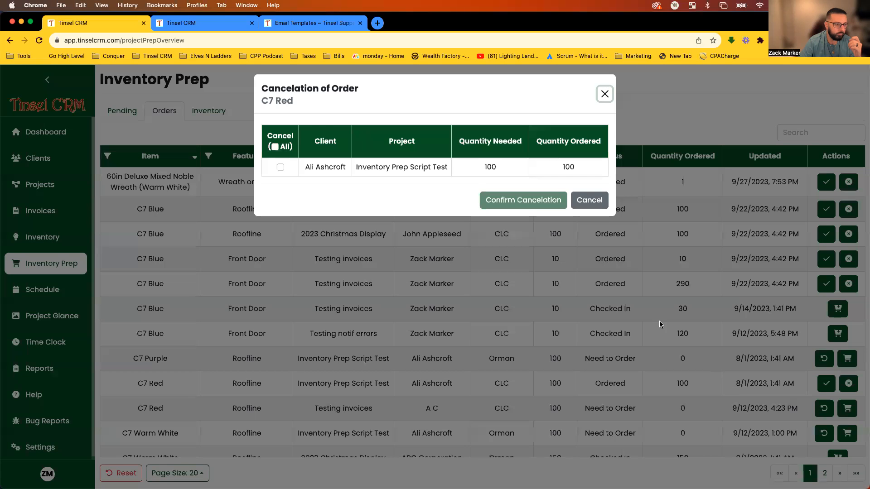
pyautogui.click(280, 171)
pyautogui.click(498, 203)
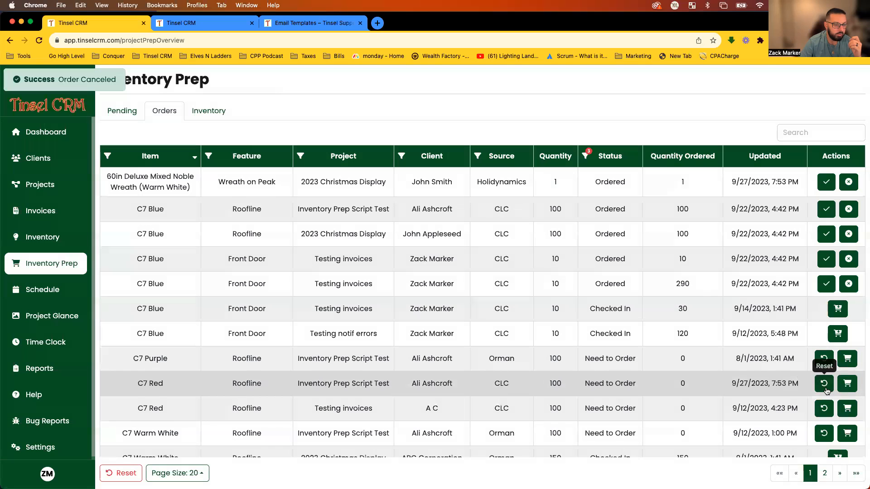
pyautogui.scroll(-5, 178, 220)
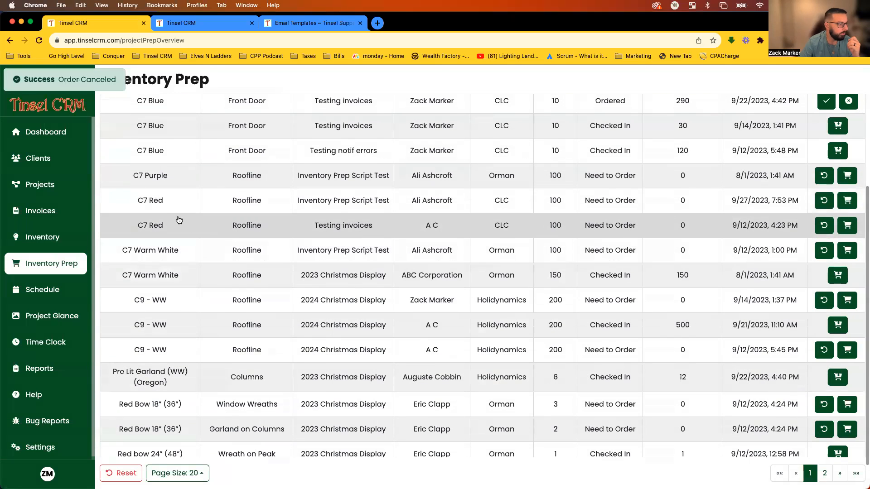
pyautogui.click(843, 202)
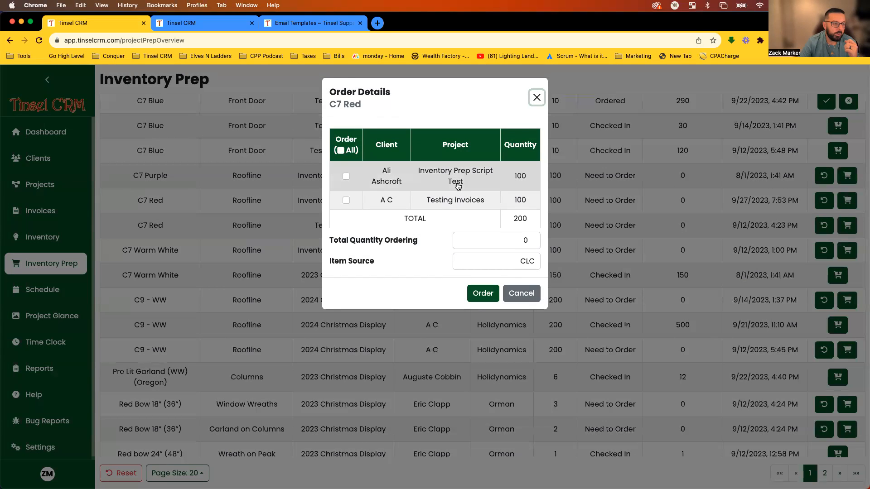
# Order 500 C7 Red for both the Inventory Prep Script Test and Testing invoices requests.
pyautogui.moveTo(361, 104); pyautogui.dragTo(332, 104)
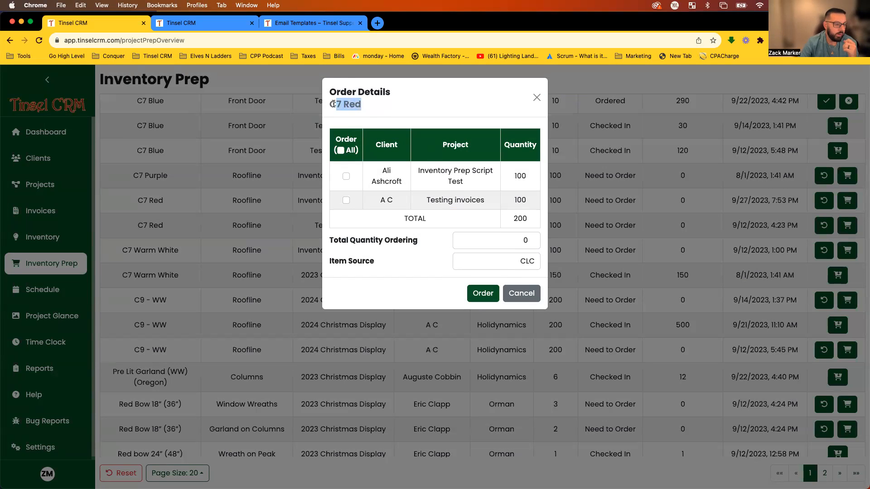
pyautogui.click(333, 103)
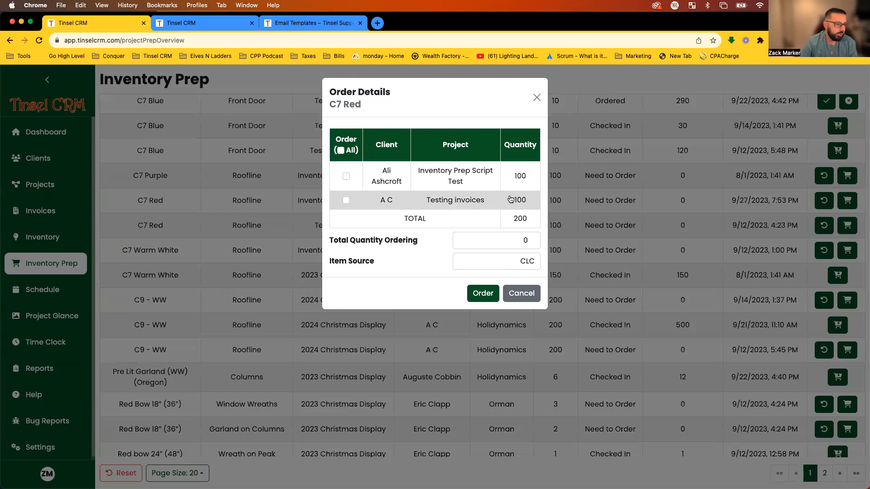
pyautogui.click(346, 176)
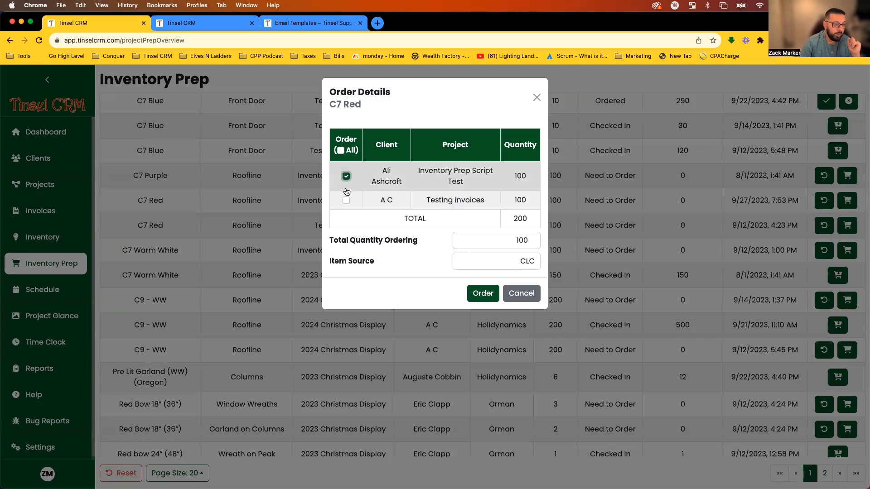
pyautogui.click(347, 200)
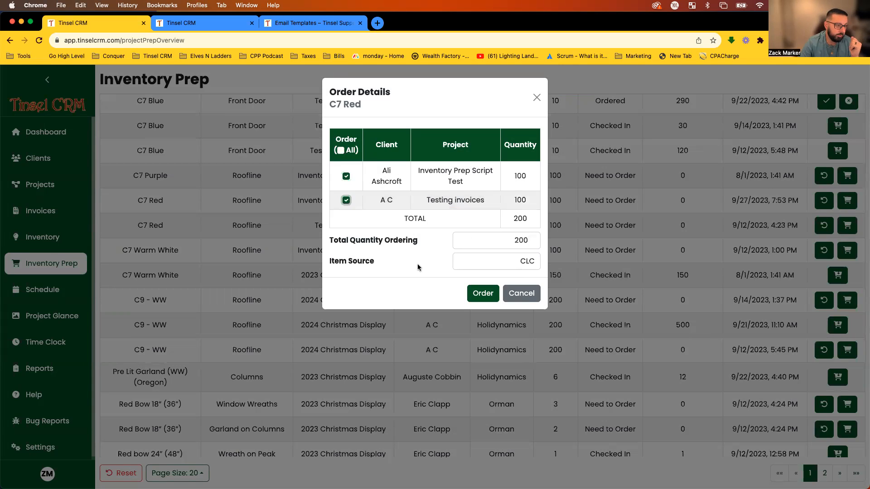
pyautogui.moveTo(417, 245); pyautogui.dragTo(353, 241)
pyautogui.click(352, 241)
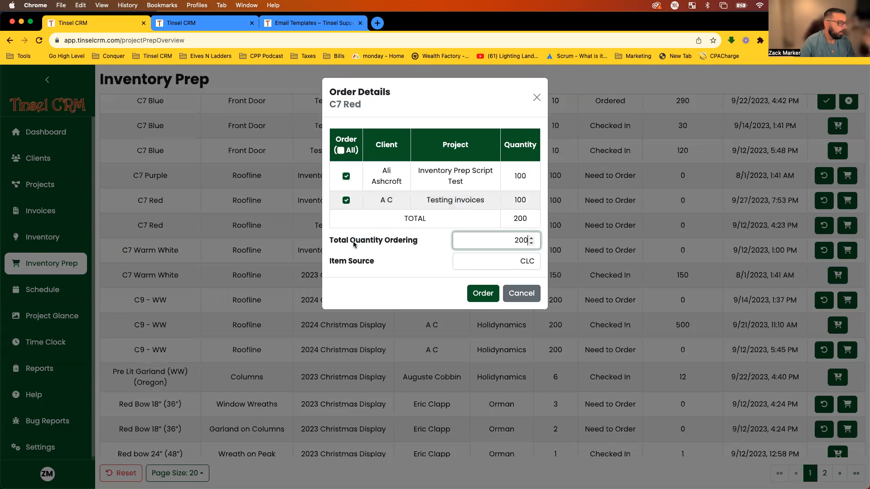
pyautogui.moveTo(492, 245); pyautogui.dragTo(560, 244)
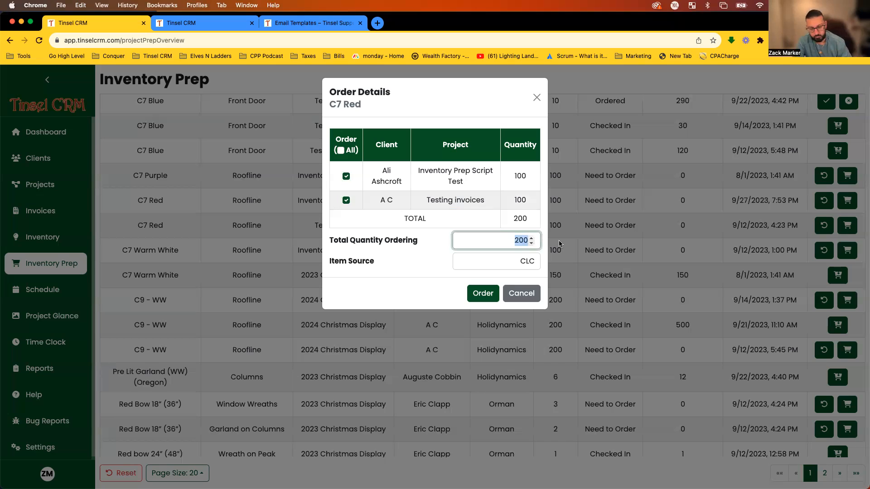
pyautogui.write('50')
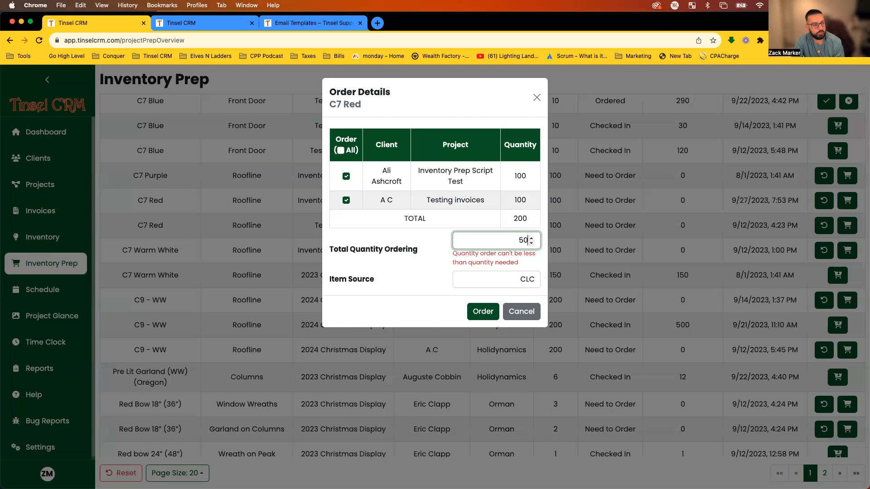
pyautogui.write('0')
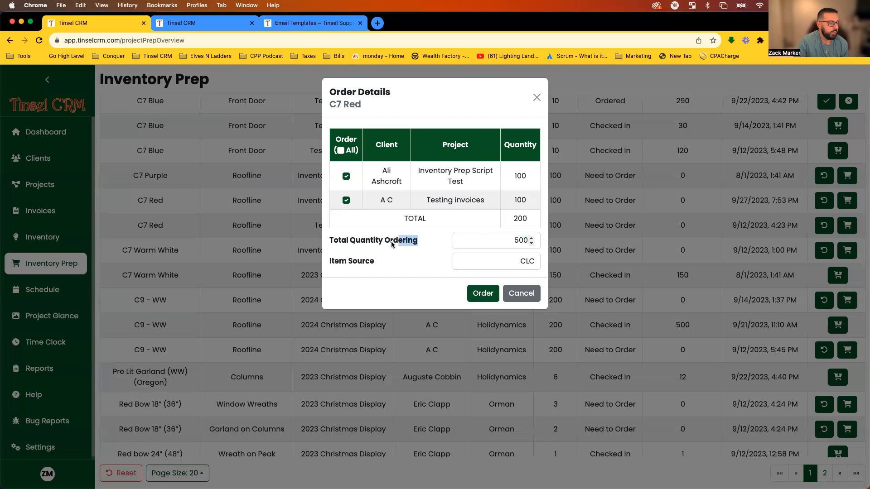
pyautogui.click(478, 294)
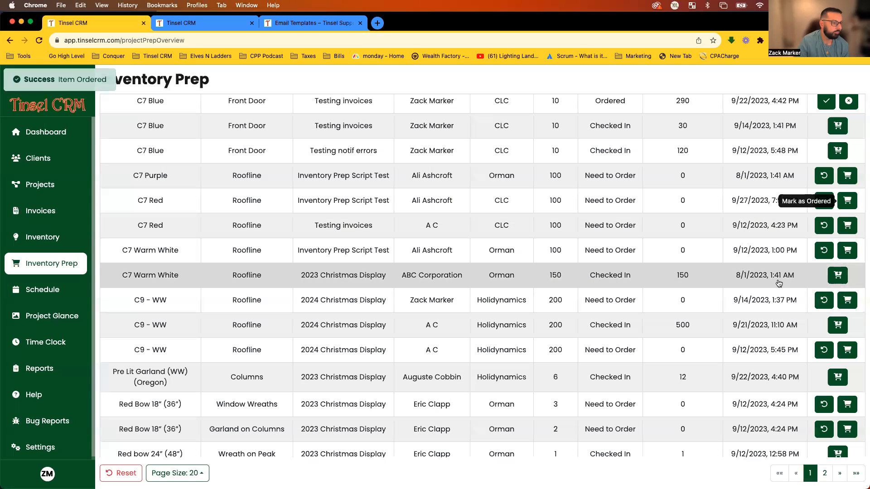
pyautogui.scroll(-2, 466, 359)
pyautogui.scroll(4, 466, 355)
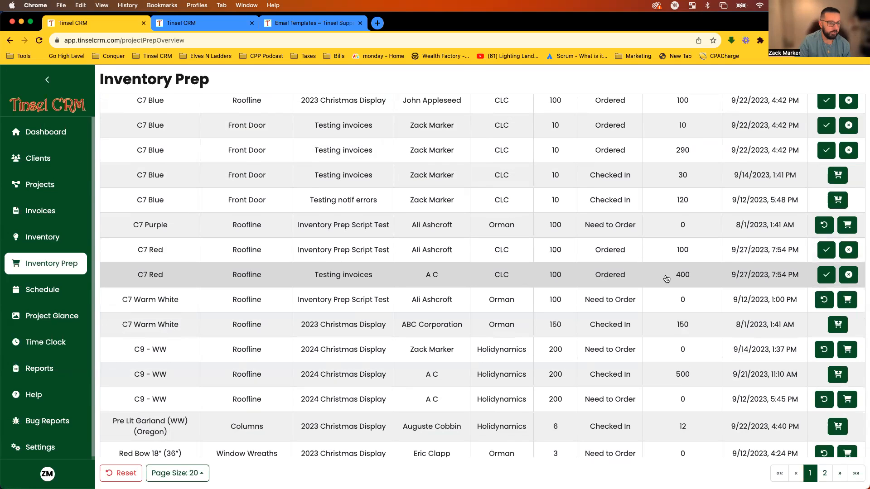
# Check in both C7 Red orders, adding the extra 300 to inventory.
pyautogui.click(826, 251)
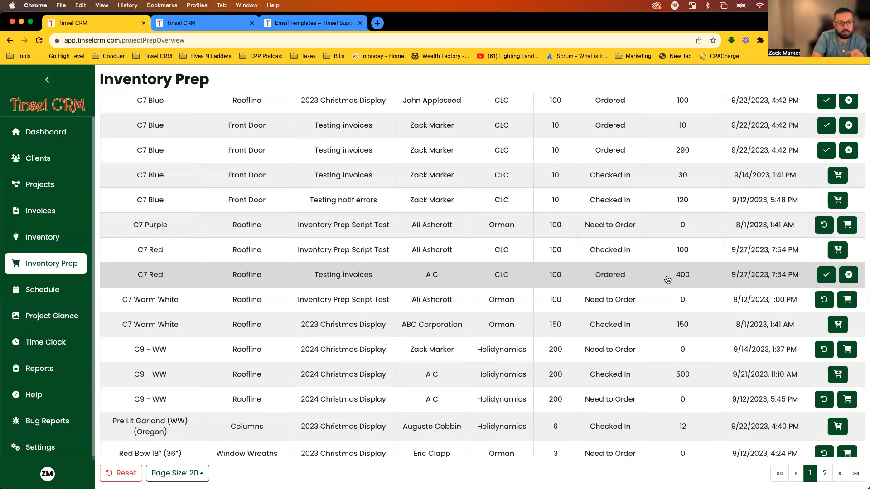
pyautogui.click(826, 275)
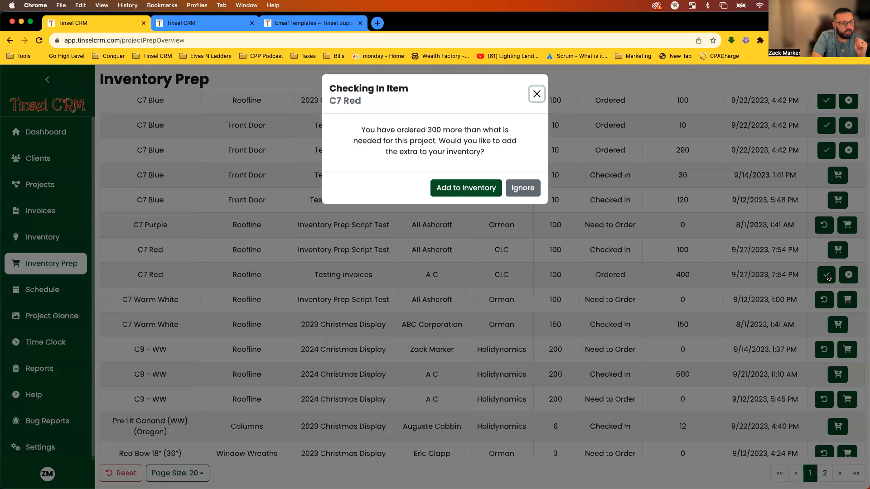
pyautogui.moveTo(485, 155); pyautogui.dragTo(416, 144)
pyautogui.click(416, 141)
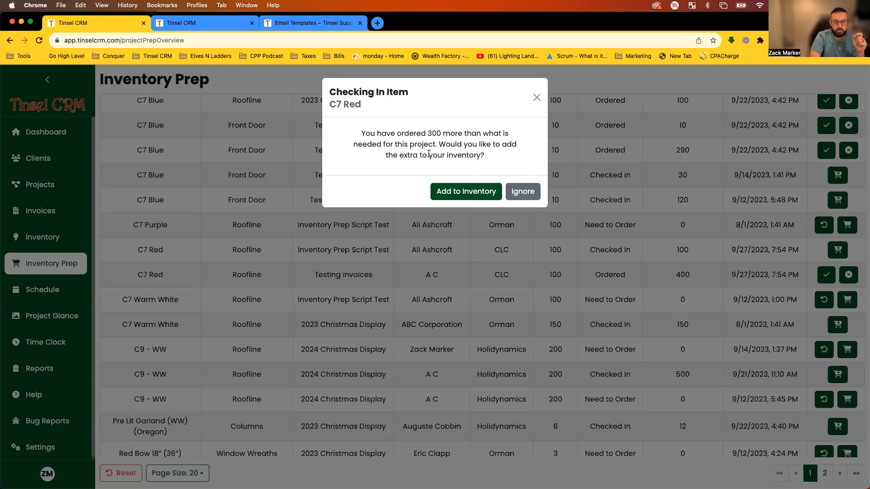
pyautogui.click(450, 192)
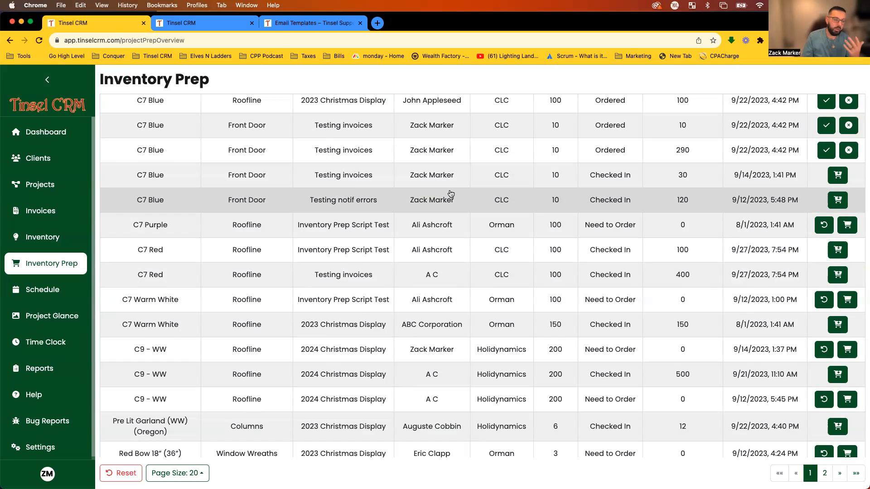
pyautogui.scroll(5, 417, 248)
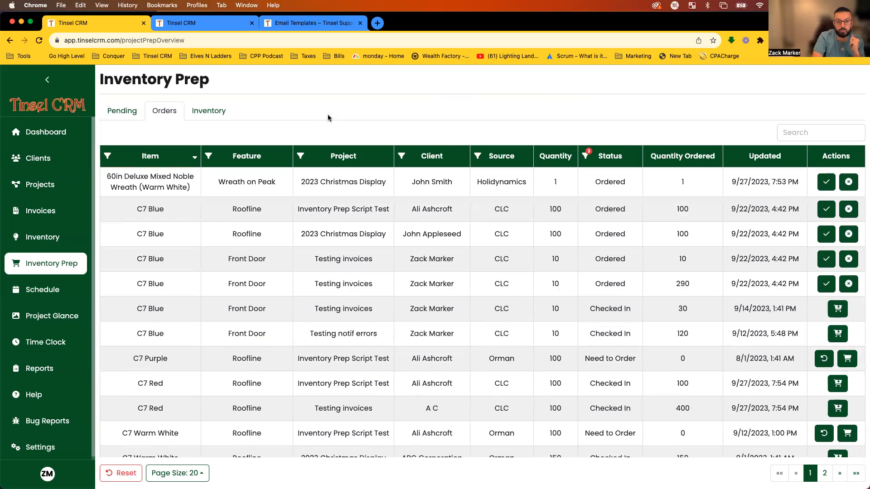
# Check in the delivered wreath on the 2023 Christmas Display project's orders.
pyautogui.click(9, 43)
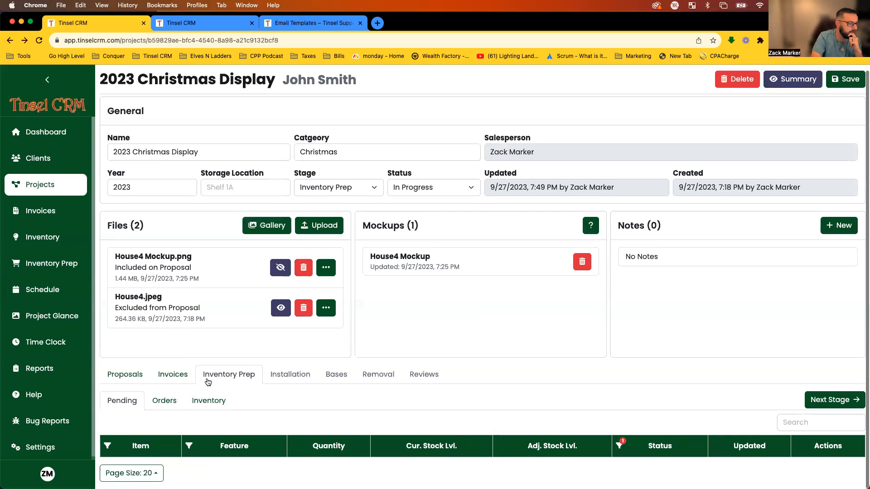
pyautogui.click(164, 401)
pyautogui.scroll(-3, 228, 441)
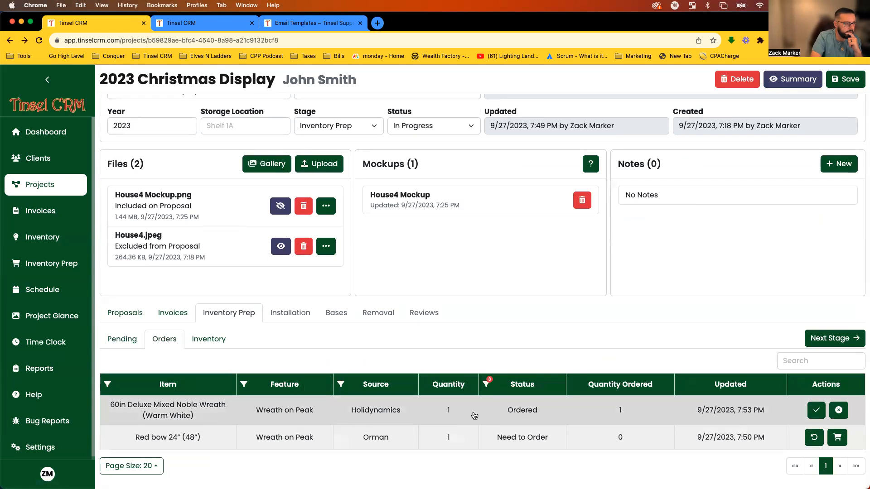
pyautogui.click(812, 412)
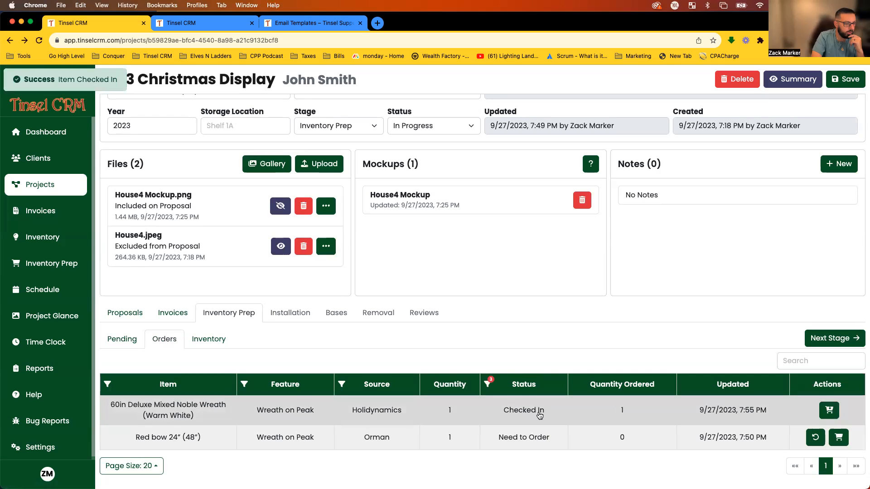
# Order the Red bow for this project and check it in.
pyautogui.click(838, 437)
pyautogui.click(346, 176)
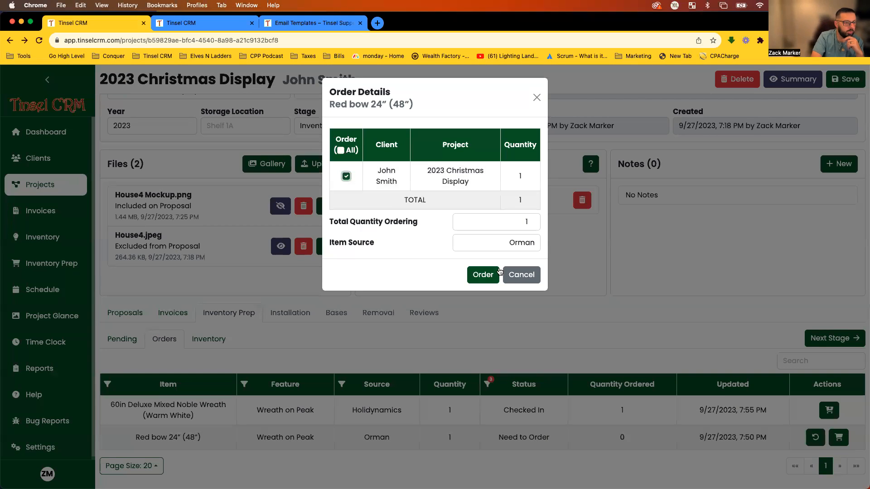
pyautogui.click(483, 274)
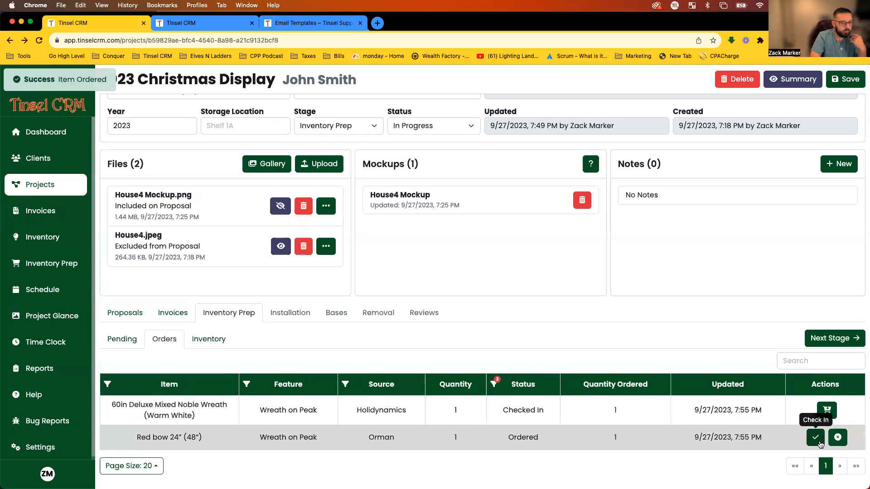
pyautogui.click(818, 439)
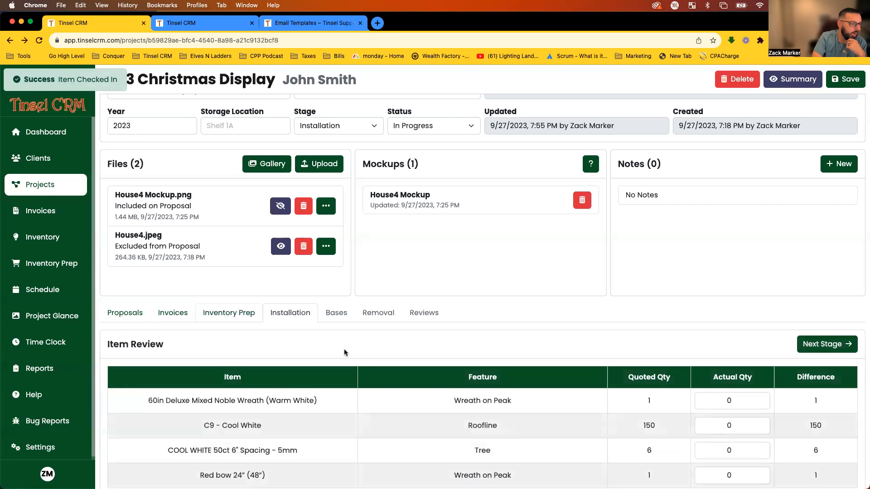
pyautogui.scroll(-1, 362, 352)
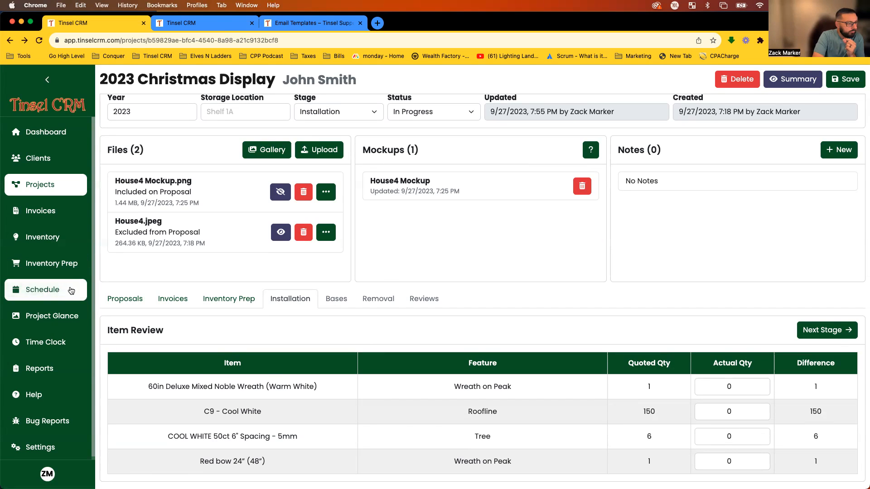
# Open Schedule and browse the installation, maintenance and removal queues and the calendar.
pyautogui.click(42, 295)
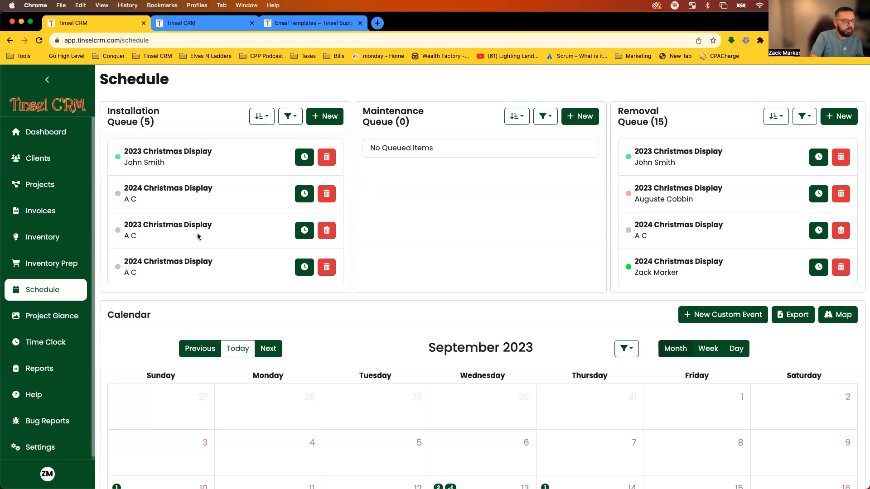
pyautogui.scroll(-2, 224, 190)
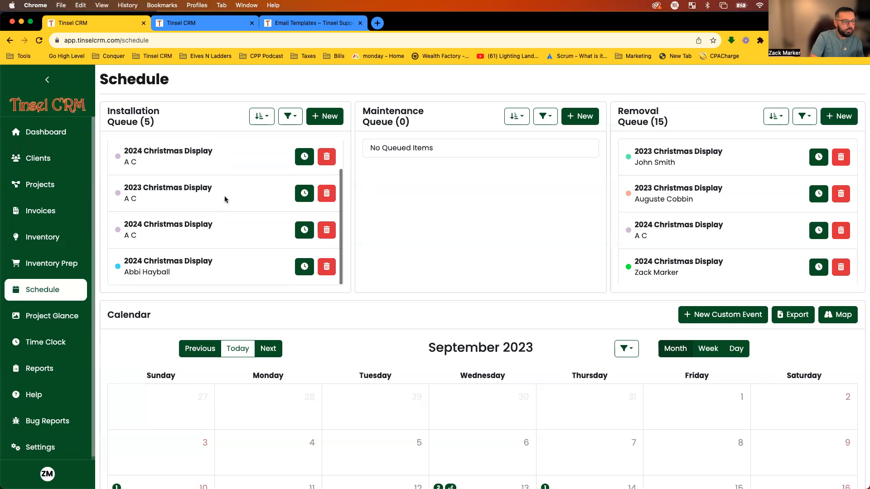
pyautogui.scroll(-5, 274, 314)
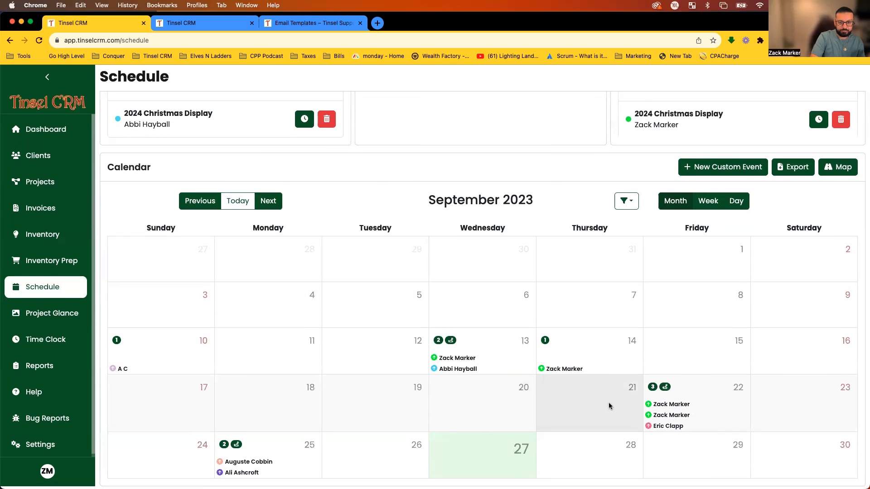
pyautogui.scroll(5, 607, 406)
pyautogui.scroll(2, 222, 191)
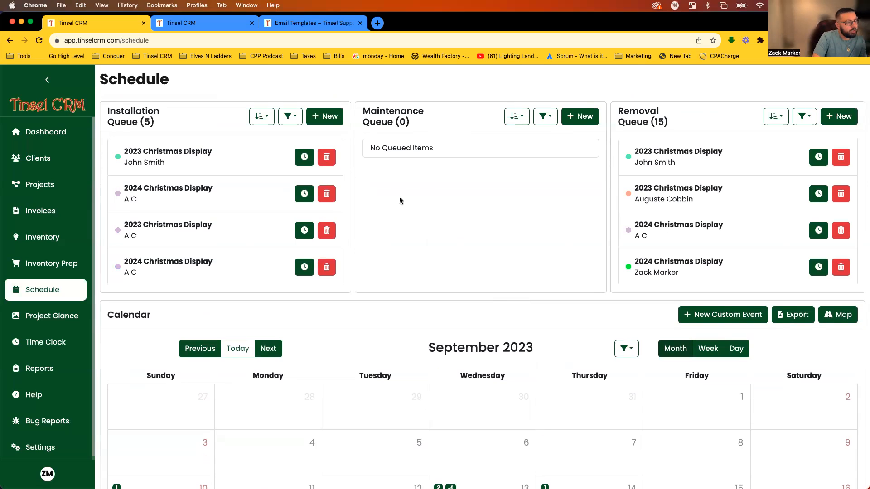
pyautogui.scroll(-1, 437, 197)
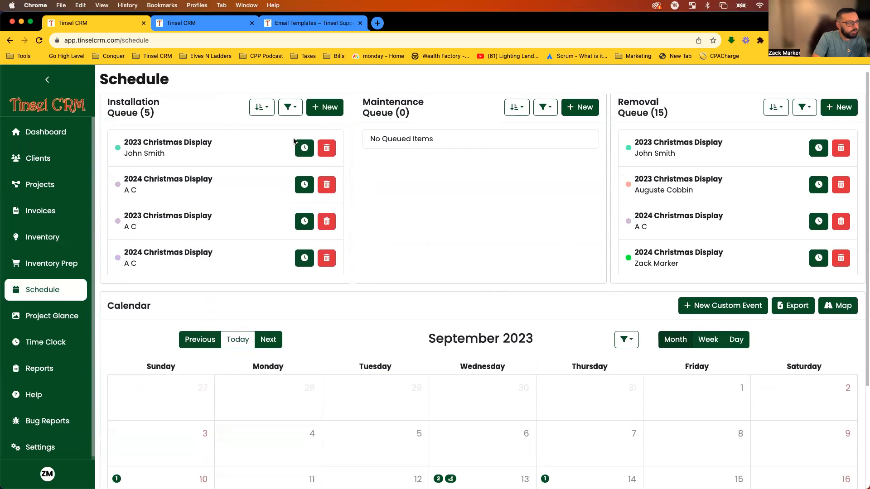
pyautogui.scroll(1, 454, 171)
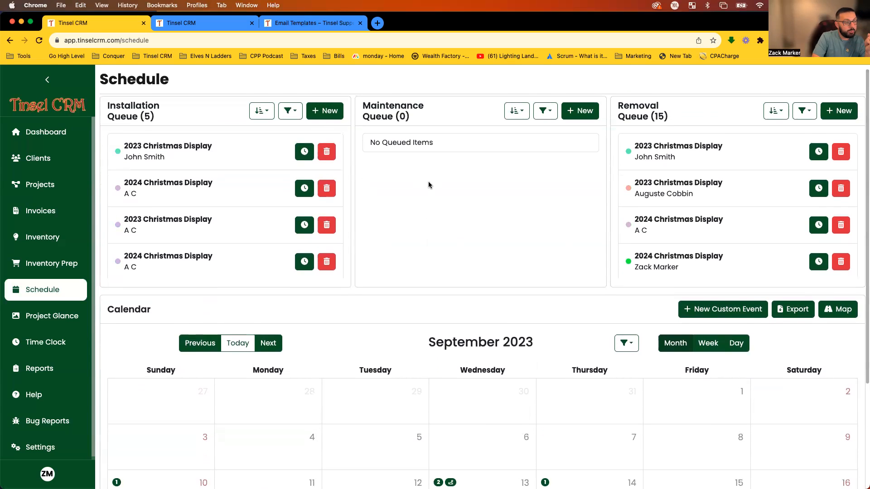
pyautogui.scroll(-3, 476, 219)
pyautogui.scroll(3, 460, 358)
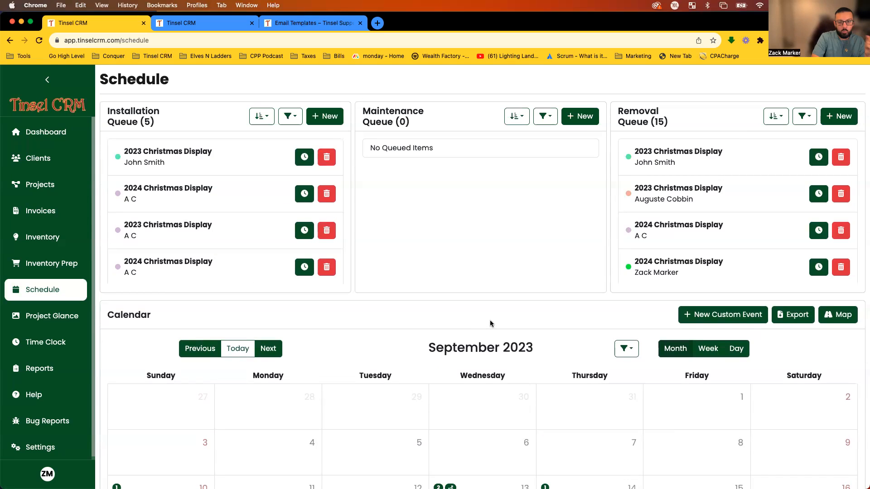
# Trial-schedule the 2023 Christmas Display installation all-day on 09/28/2023 with one crew member, then close.
pyautogui.click(305, 165)
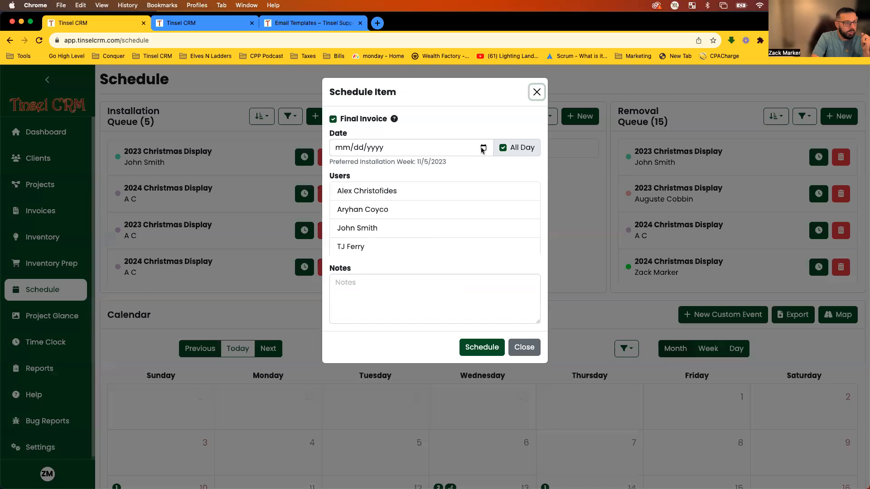
pyautogui.click(483, 148)
pyautogui.click(391, 247)
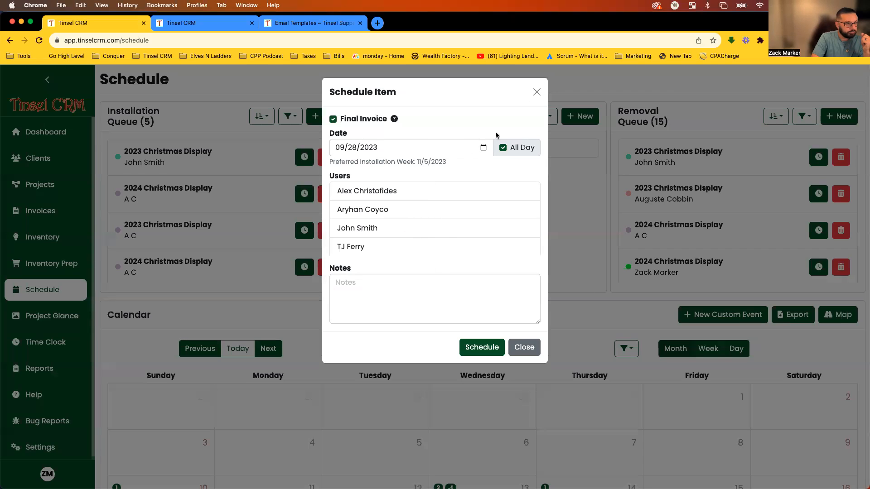
pyautogui.click(502, 148)
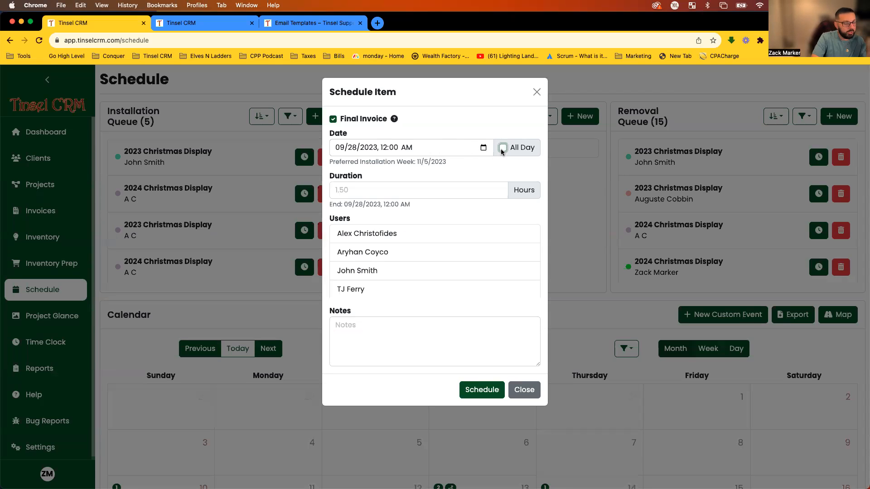
pyautogui.click(364, 194)
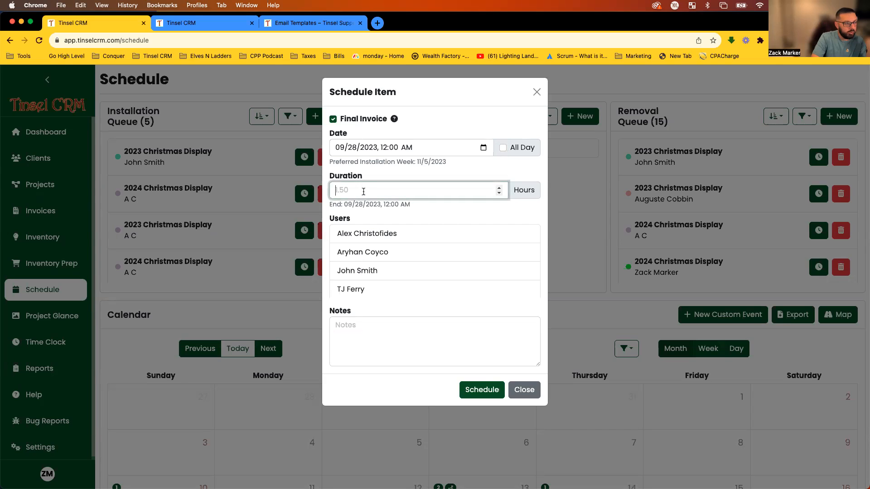
pyautogui.click(385, 150)
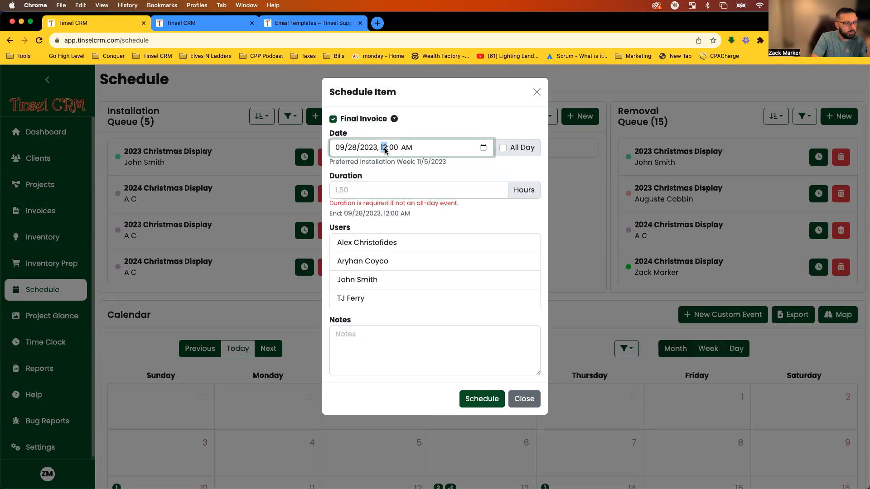
pyautogui.click(503, 149)
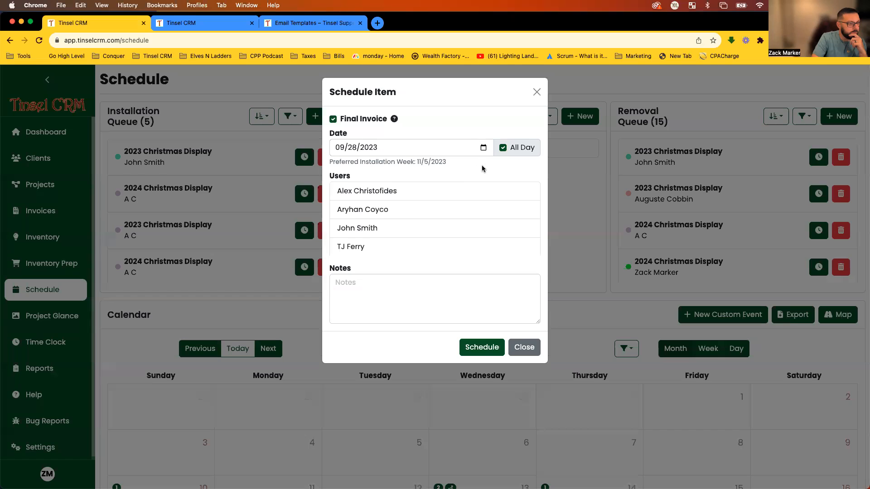
pyautogui.scroll(-2, 460, 204)
pyautogui.click(383, 246)
pyautogui.scroll(2, 386, 233)
pyautogui.scroll(-2, 388, 222)
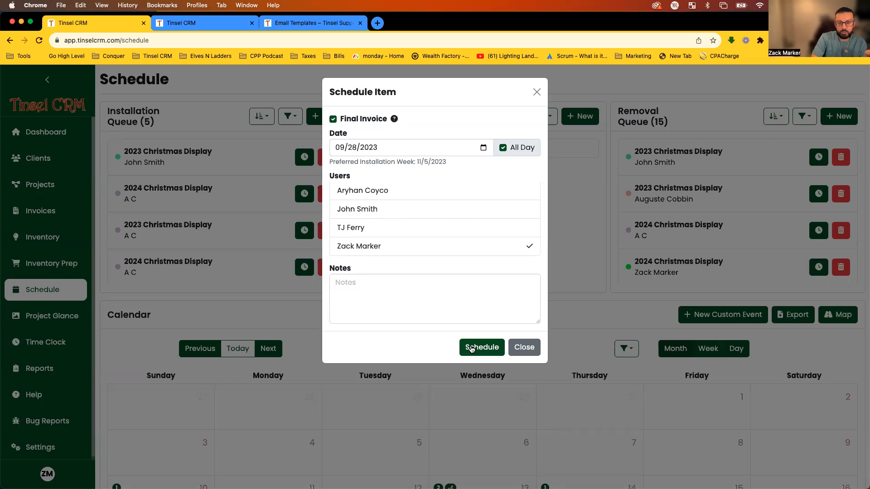
pyautogui.click(529, 348)
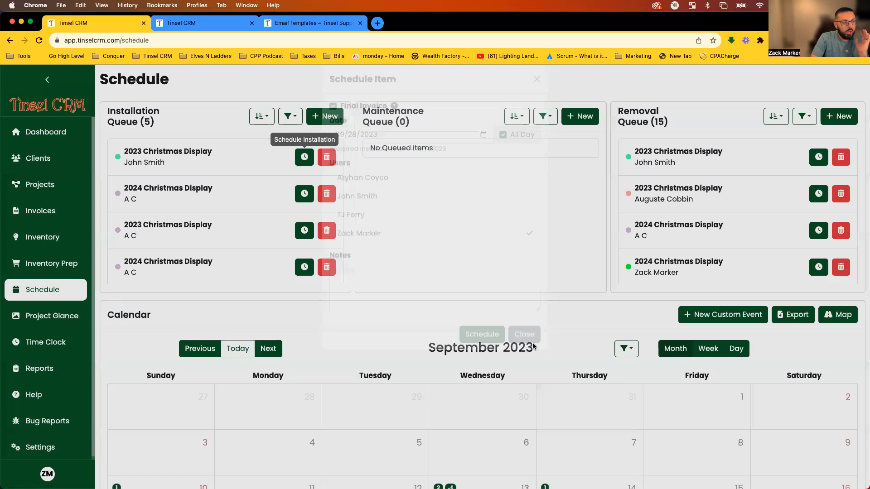
# Show the job map beside the calendar.
pyautogui.scroll(-4, 566, 284)
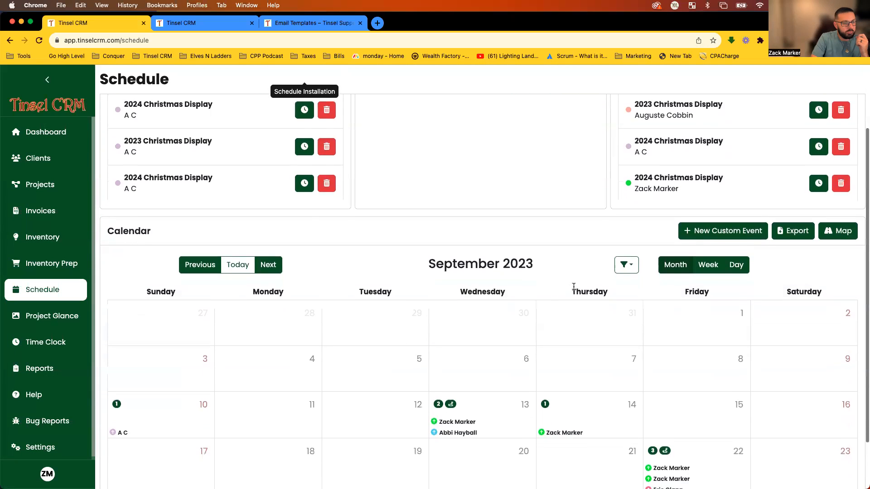
pyautogui.scroll(-3, 574, 287)
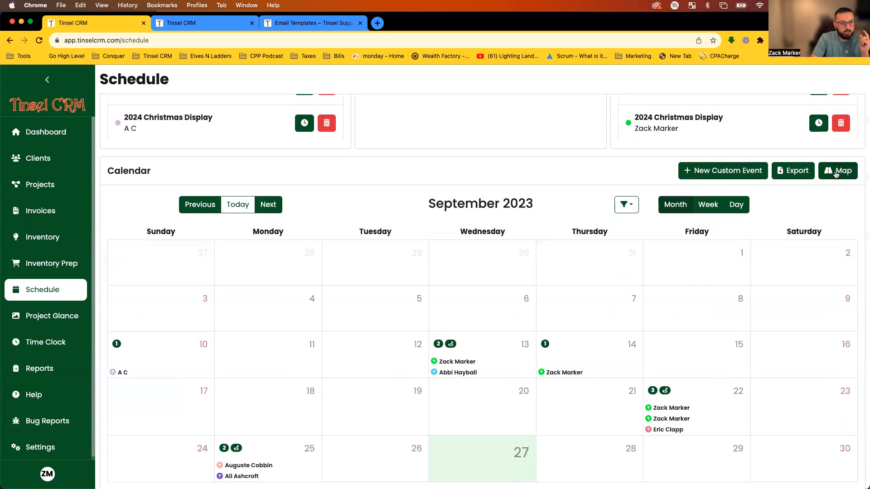
pyautogui.click(836, 172)
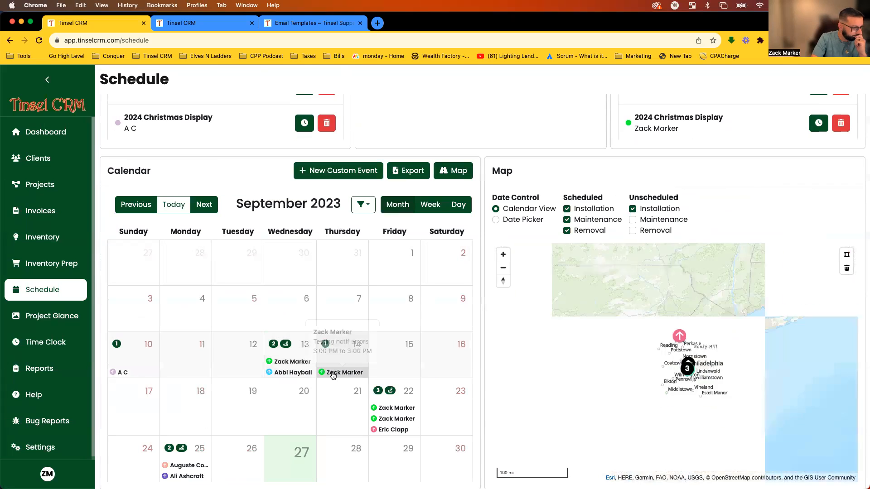
# Zoom and pan the map toward Philadelphia, Reading and Allentown to read the job markers.
pyautogui.moveTo(820, 377)
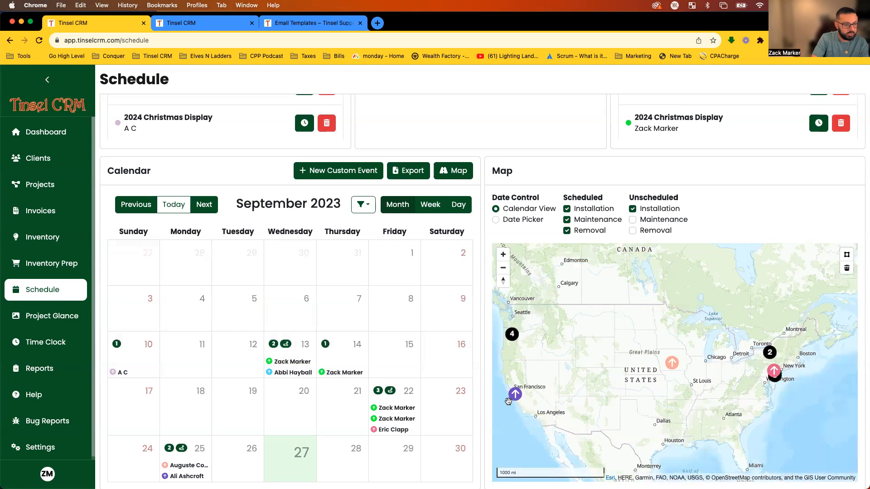
pyautogui.scroll(3, 781, 382)
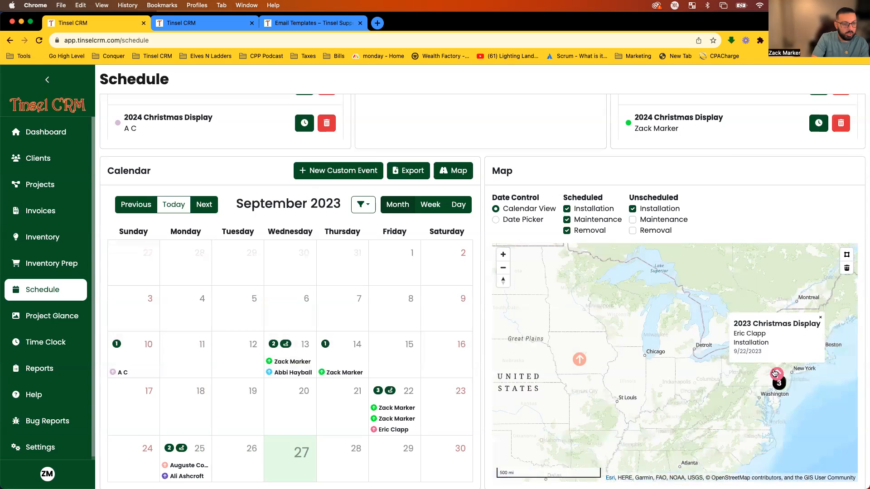
pyautogui.scroll(-3, 805, 372)
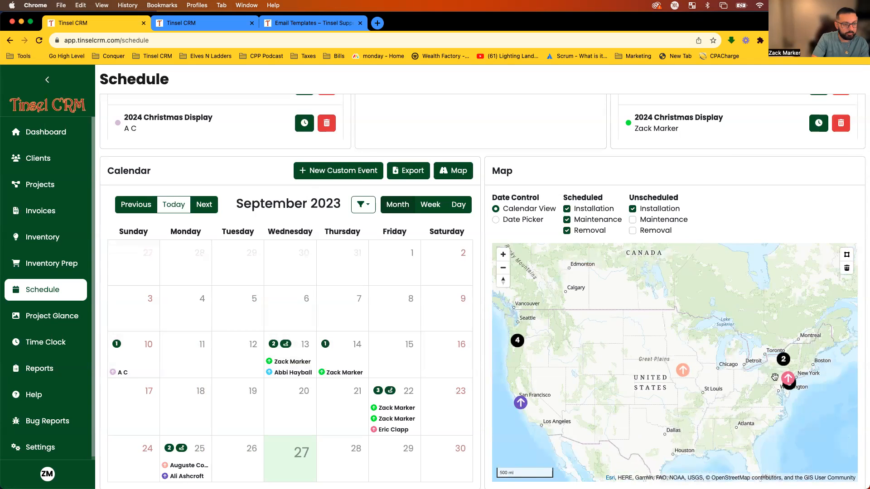
pyautogui.scroll(8, 800, 396)
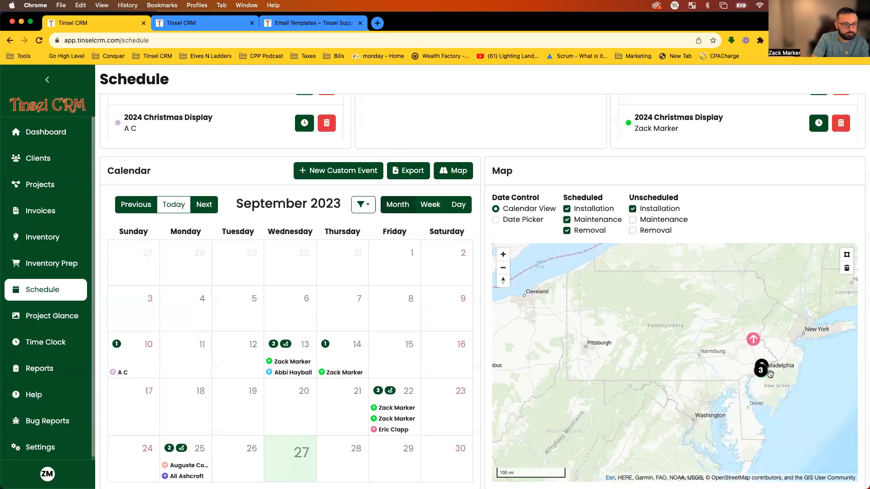
pyautogui.scroll(2, 741, 368)
pyautogui.moveTo(767, 322)
pyautogui.mouseDown()
pyautogui.moveTo(791, 431)
pyautogui.moveTo(734, 363)
pyautogui.moveTo(789, 462)
pyautogui.moveTo(776, 418)
pyautogui.mouseUp()
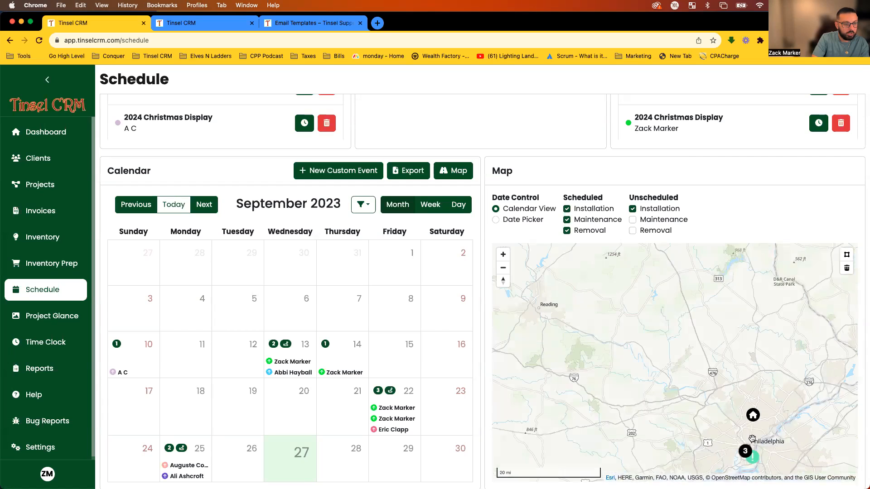
pyautogui.scroll(-2, 755, 420)
pyautogui.moveTo(708, 282)
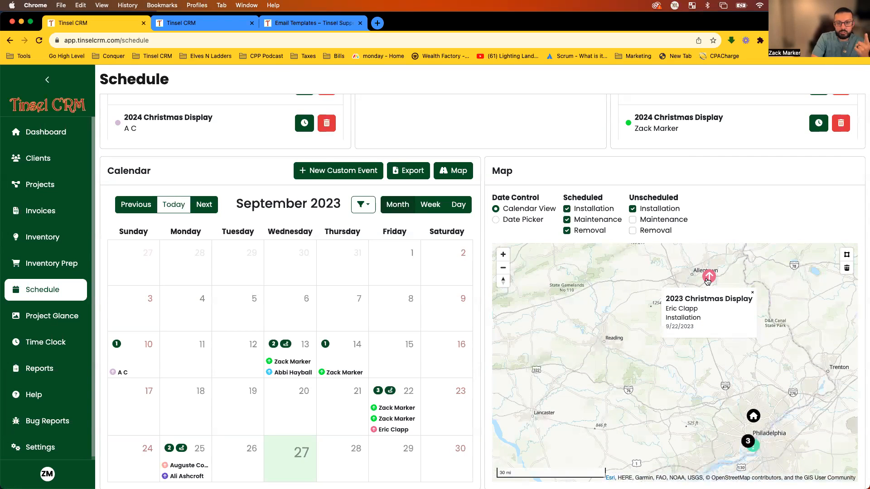
pyautogui.scroll(3, 756, 454)
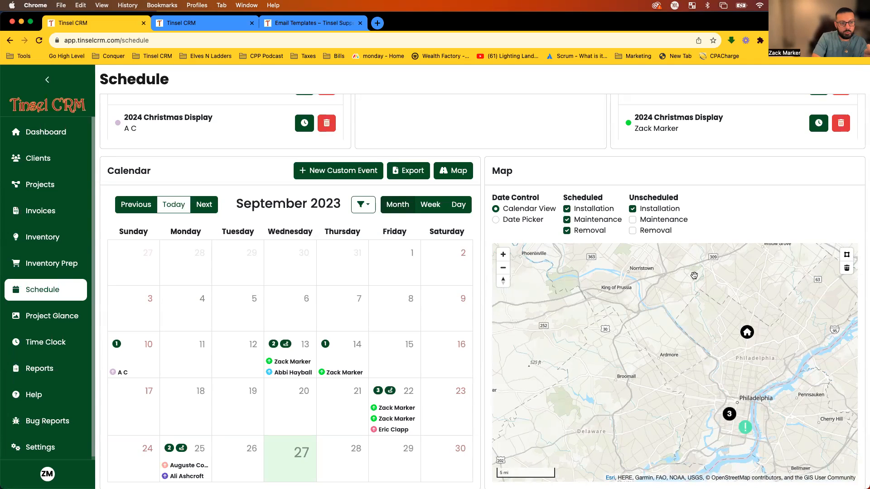
pyautogui.moveTo(677, 200); pyautogui.dragTo(629, 195)
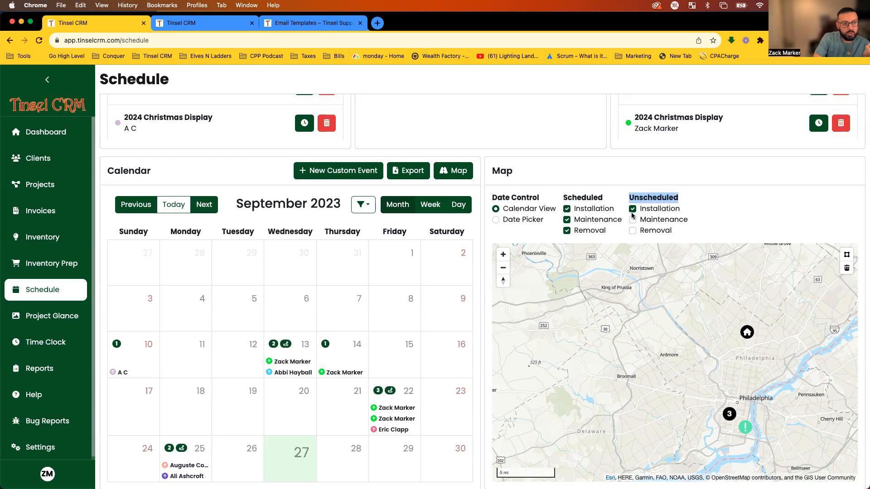
pyautogui.click(632, 209)
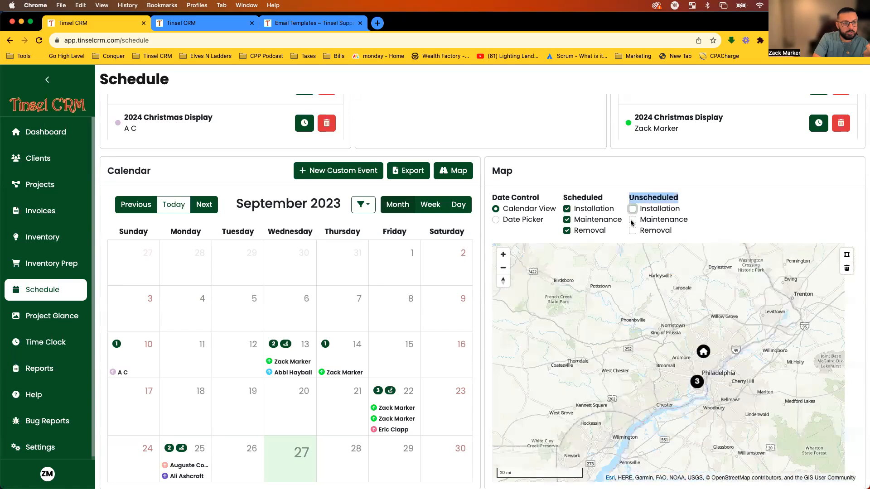
pyautogui.click(632, 220)
pyautogui.click(632, 231)
pyautogui.click(632, 220)
pyautogui.scroll(4, 819, 376)
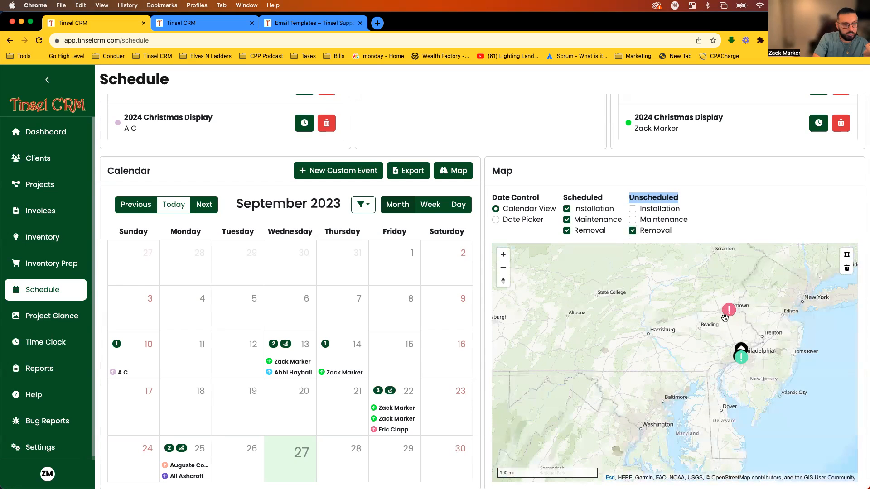
pyautogui.click(742, 348)
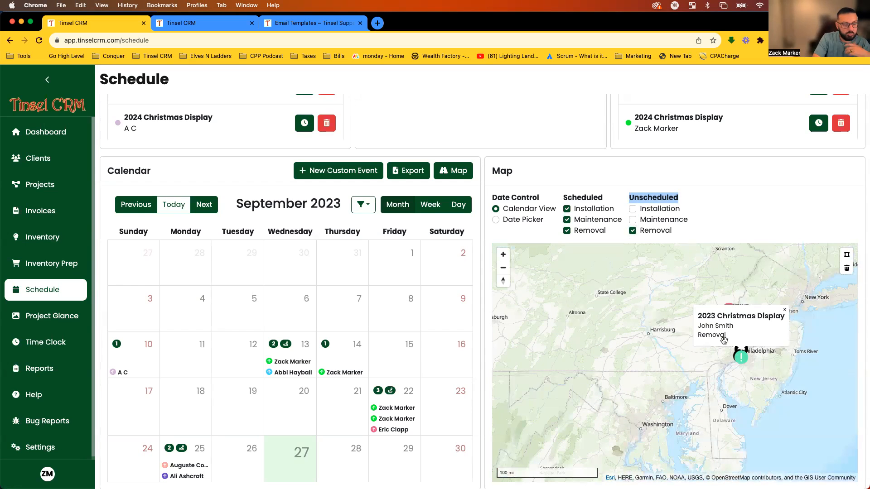
pyautogui.click(633, 231)
pyautogui.click(632, 209)
pyautogui.scroll(4, 806, 398)
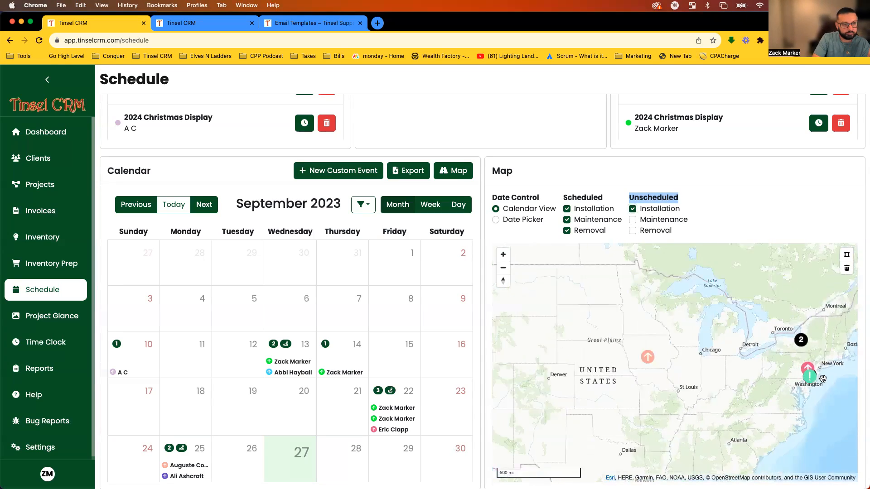
pyautogui.scroll(2, 793, 376)
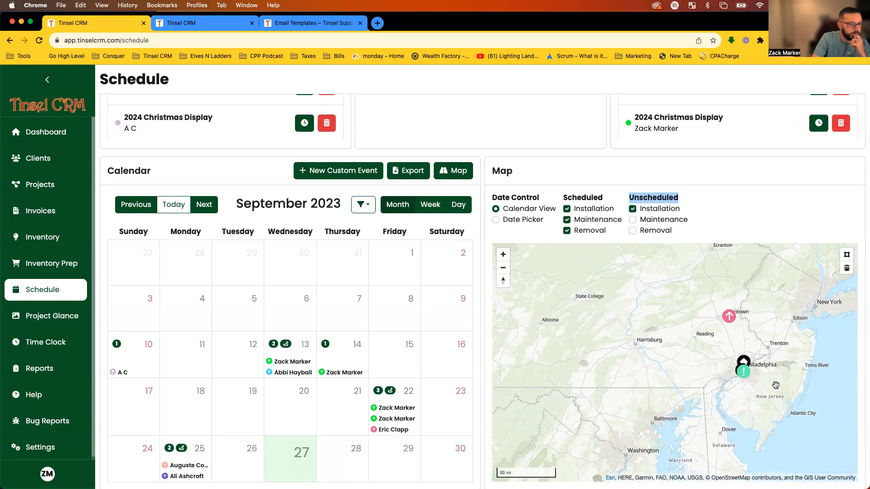
pyautogui.moveTo(777, 367); pyautogui.dragTo(767, 373)
pyautogui.scroll(-1, 761, 383)
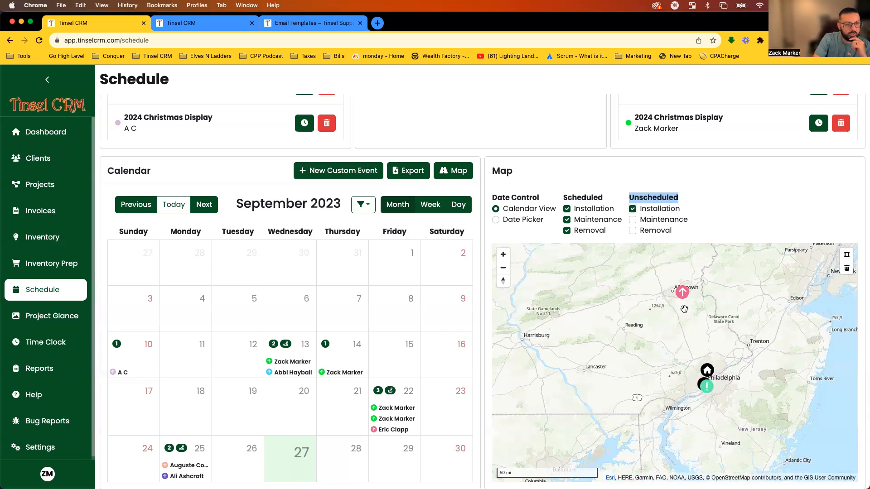
# Unschedule the pink removal event on Friday 22 September.
pyautogui.rightClick(384, 433)
pyautogui.click(382, 434)
pyautogui.click(475, 373)
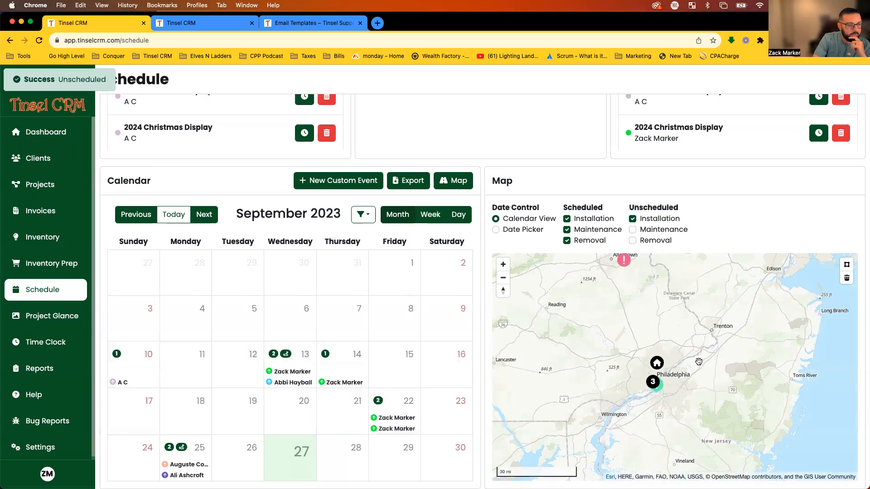
# Zoom and shift the map around Philadelphia to recheck the job markers.
pyautogui.moveTo(699, 412)
pyautogui.scroll(3, 702, 415)
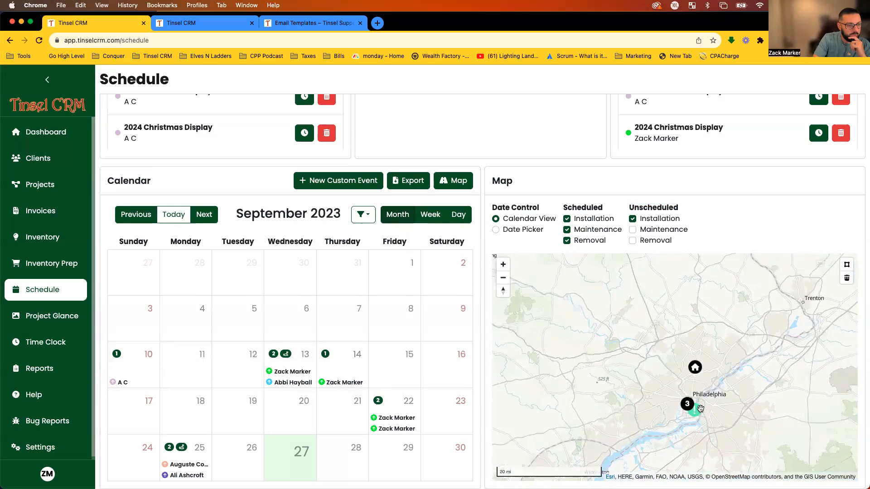
pyautogui.scroll(-3, 646, 324)
pyautogui.moveTo(647, 320)
pyautogui.mouseDown()
pyautogui.moveTo(647, 397)
pyautogui.moveTo(648, 364)
pyautogui.mouseUp()
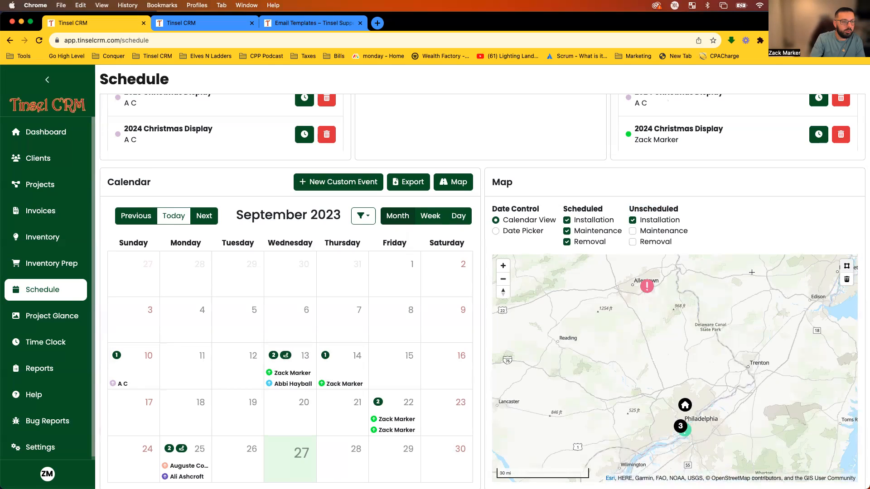
# Draw a selection polygon on the map around the two Allentown–Philadelphia jobs.
pyautogui.click(618, 265)
pyautogui.click(637, 429)
pyautogui.click(703, 469)
pyautogui.click(725, 278)
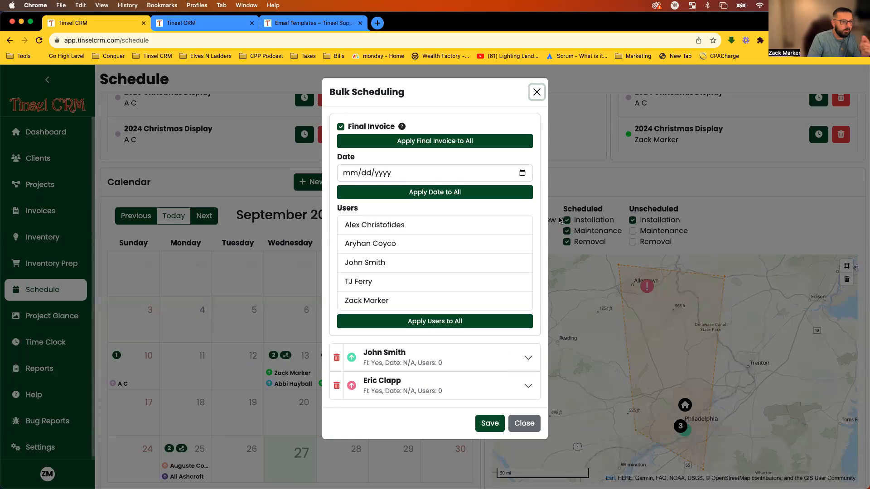
# Bulk-schedule both jobs for 09/28/2023, apply the assigned user to both, and save.
pyautogui.click(522, 173)
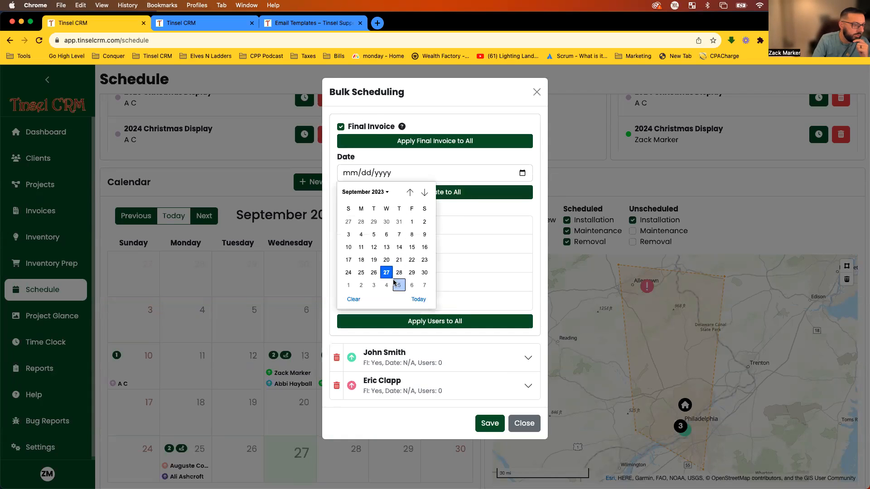
pyautogui.click(398, 273)
pyautogui.click(437, 196)
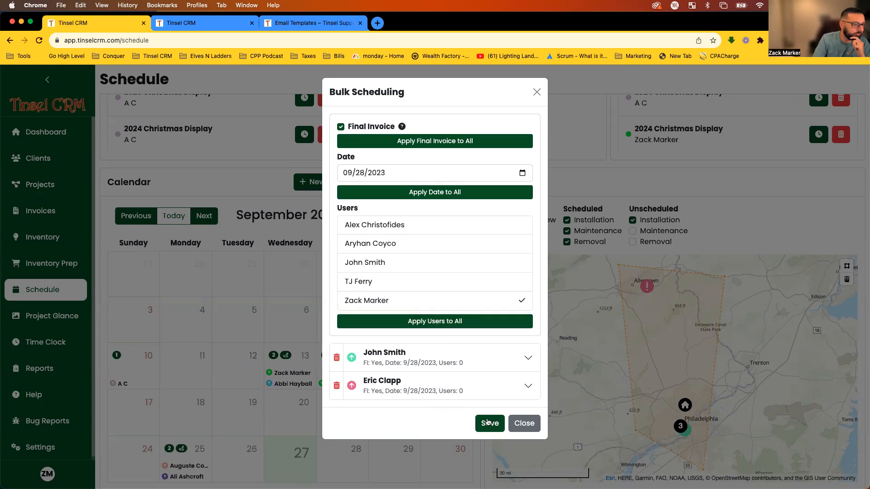
pyautogui.click(470, 326)
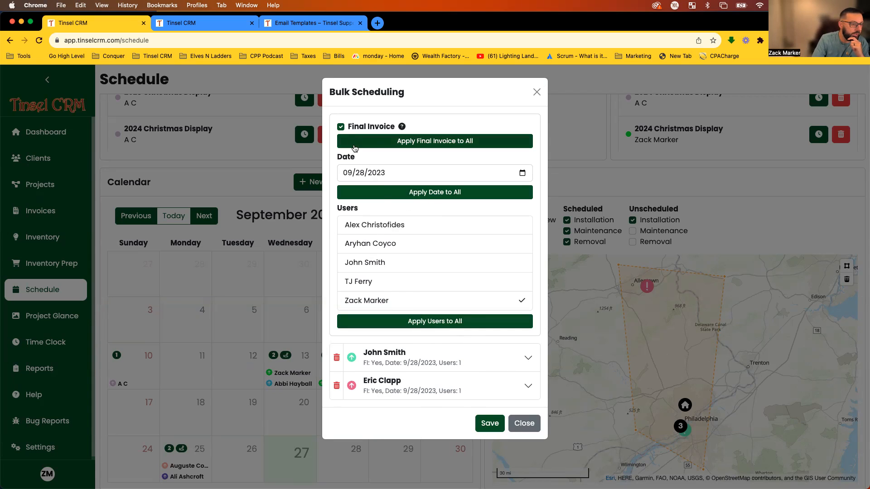
pyautogui.click(484, 423)
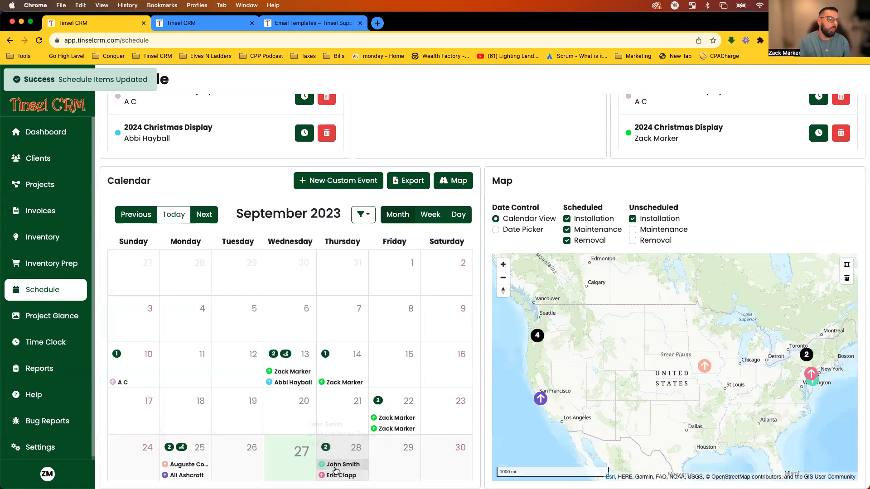
# Reschedule the September 25 2023 Christmas Display job to 09/28/2023 and save it.
pyautogui.click(705, 370)
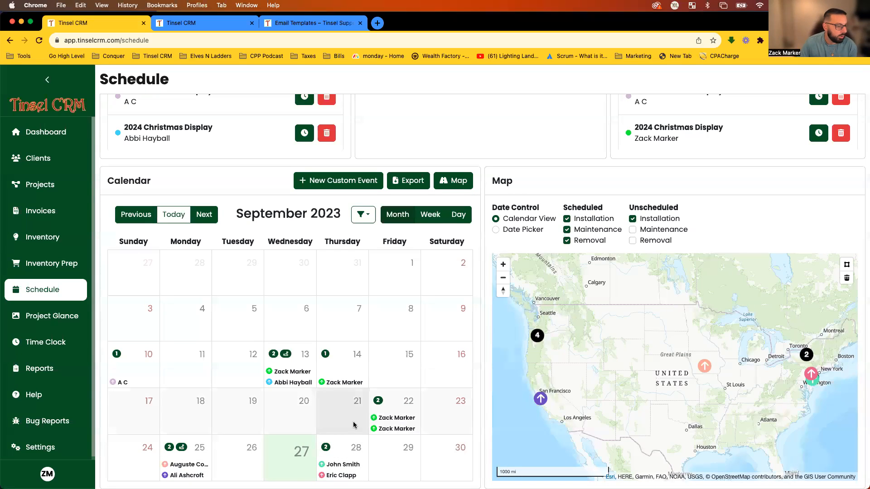
pyautogui.click(184, 465)
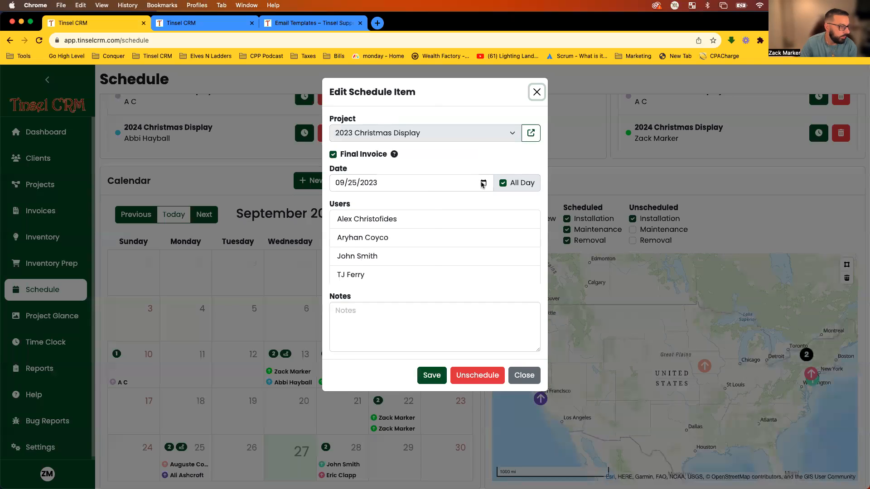
pyautogui.click(482, 183)
pyautogui.click(391, 283)
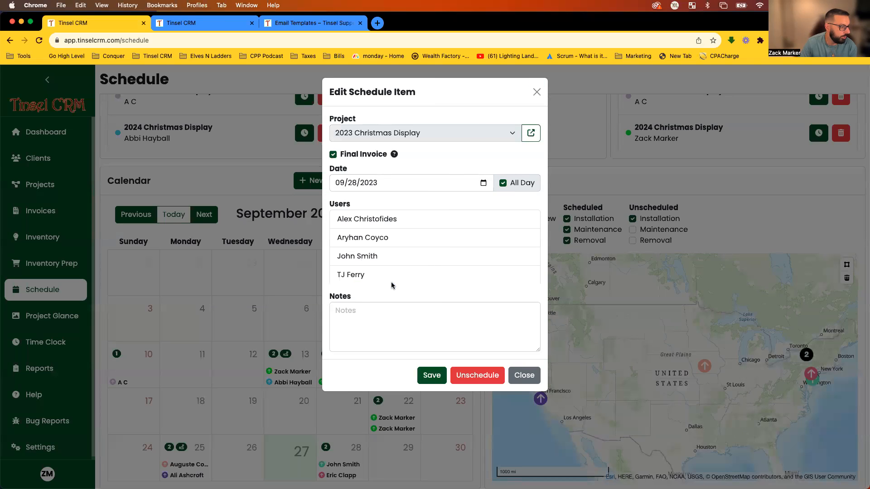
pyautogui.click(426, 376)
pyautogui.scroll(-1, 292, 399)
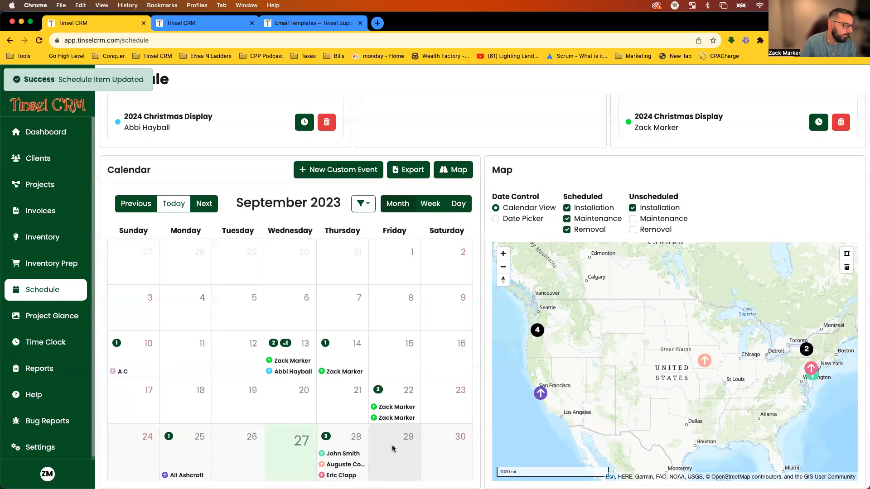
# Open the September 28 route and optimise its stops by Fastest Time.
pyautogui.click(347, 439)
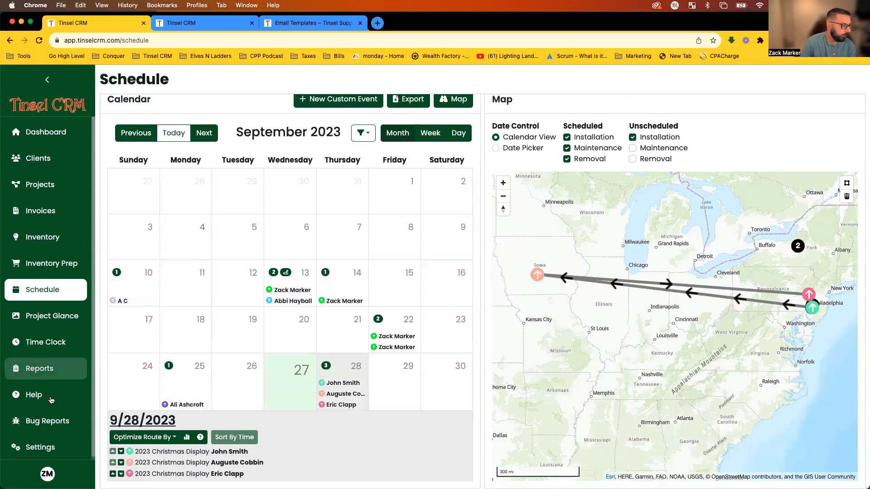
pyautogui.moveTo(177, 486)
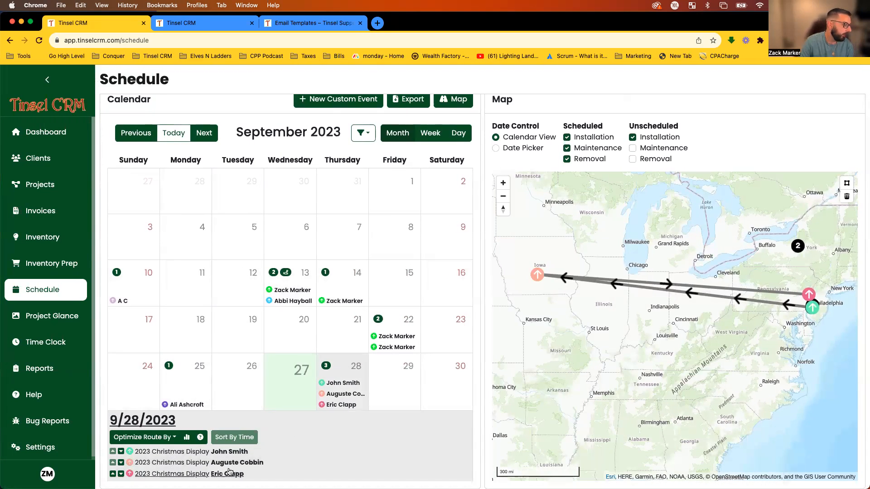
pyautogui.click(121, 463)
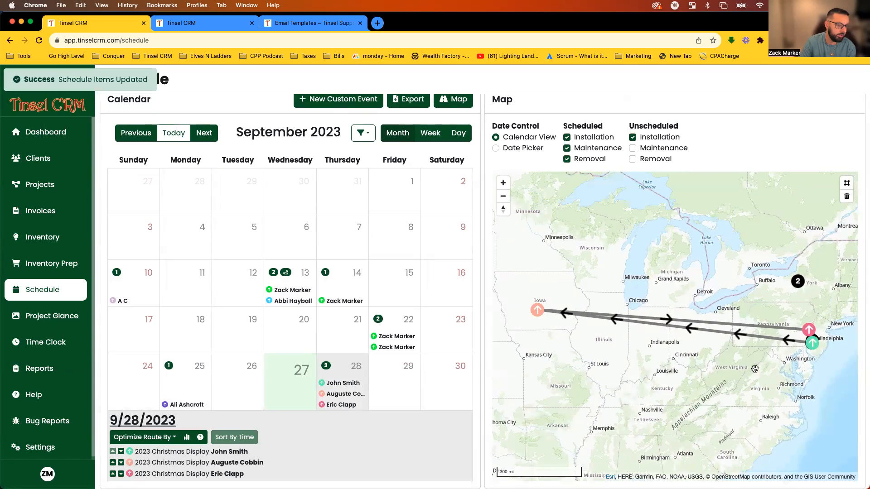
pyautogui.click(160, 440)
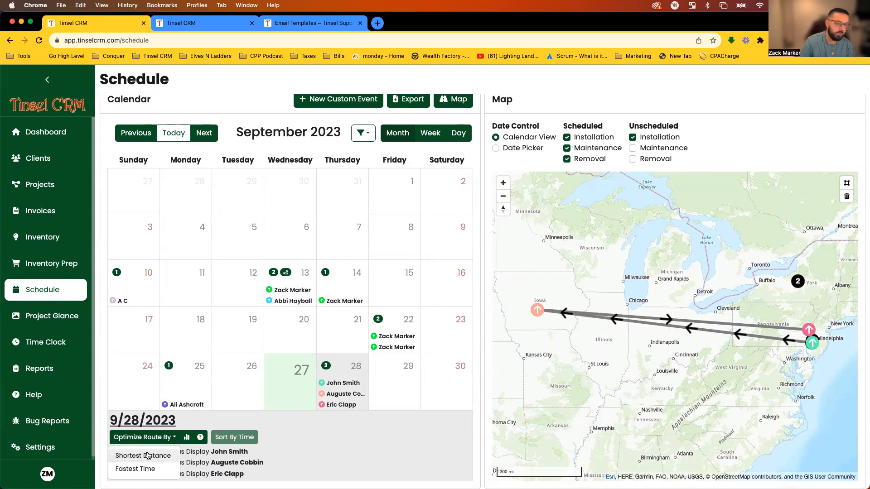
pyautogui.click(139, 468)
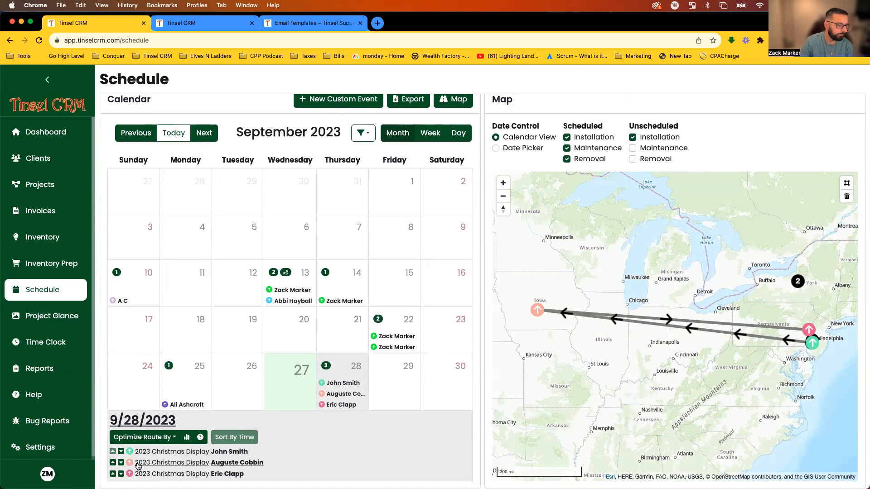
pyautogui.scroll(-1, 175, 436)
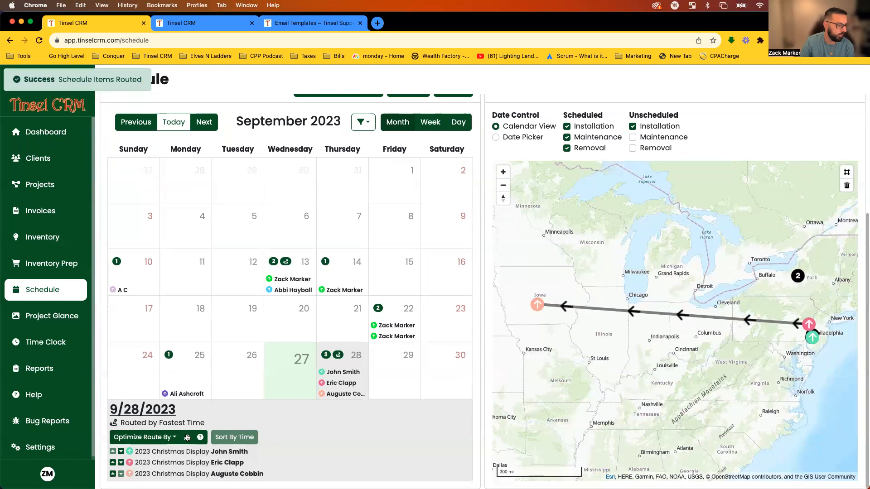
pyautogui.click(168, 438)
pyautogui.click(416, 423)
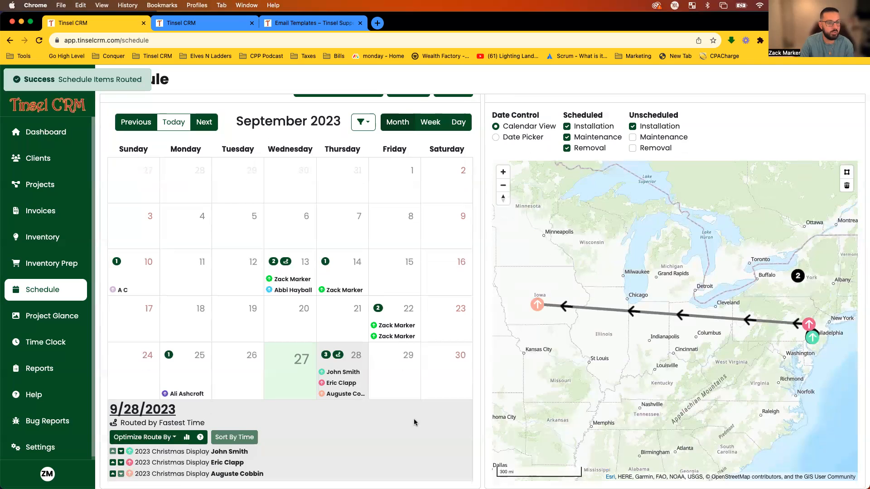
pyautogui.scroll(5, 810, 338)
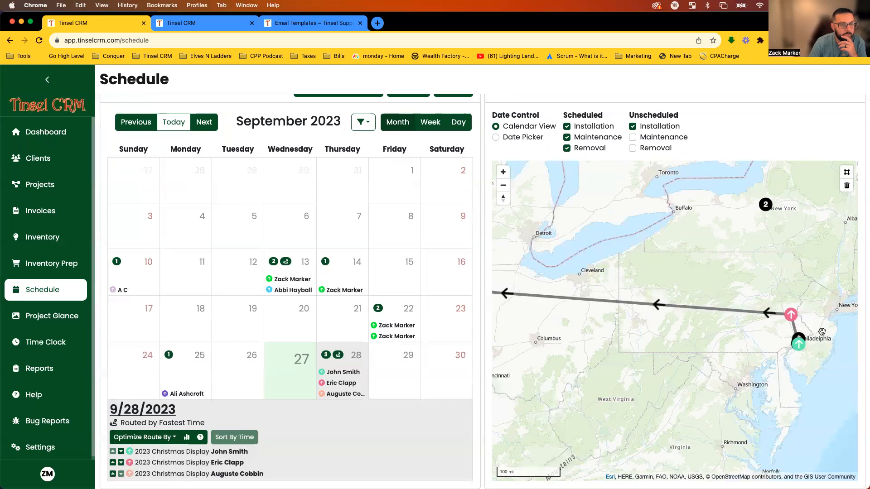
# Review the optimised route across the map, then close the 9/28/2023 route details.
pyautogui.click(737, 379)
pyautogui.click(745, 377)
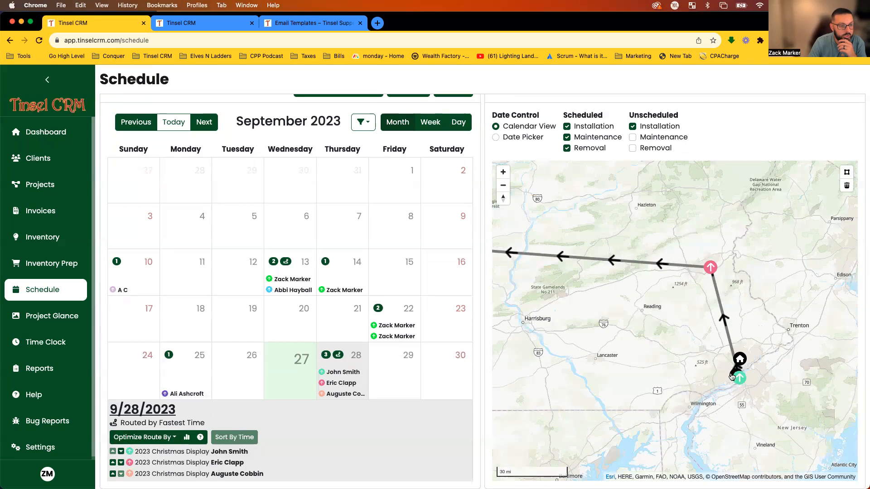
pyautogui.moveTo(613, 274); pyautogui.dragTo(734, 274)
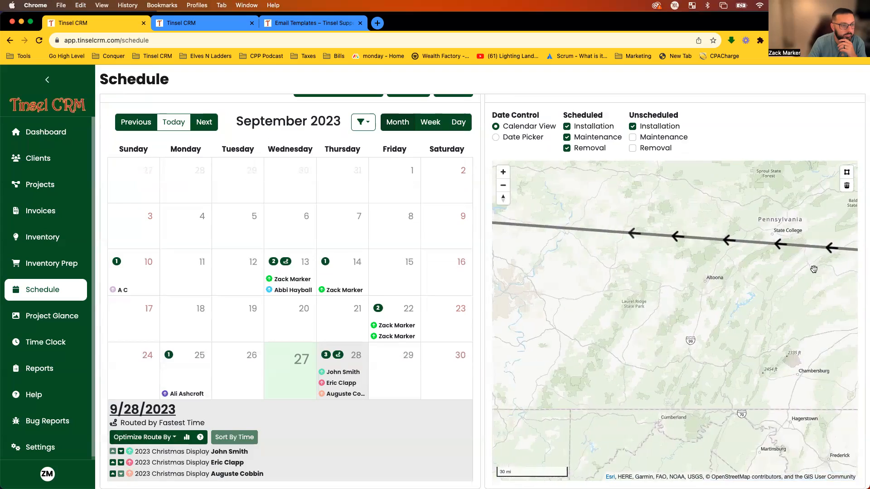
pyautogui.moveTo(561, 268); pyautogui.dragTo(711, 279)
pyautogui.scroll(-5, 711, 279)
pyautogui.scroll(-3, 689, 279)
pyautogui.moveTo(589, 291); pyautogui.dragTo(804, 298)
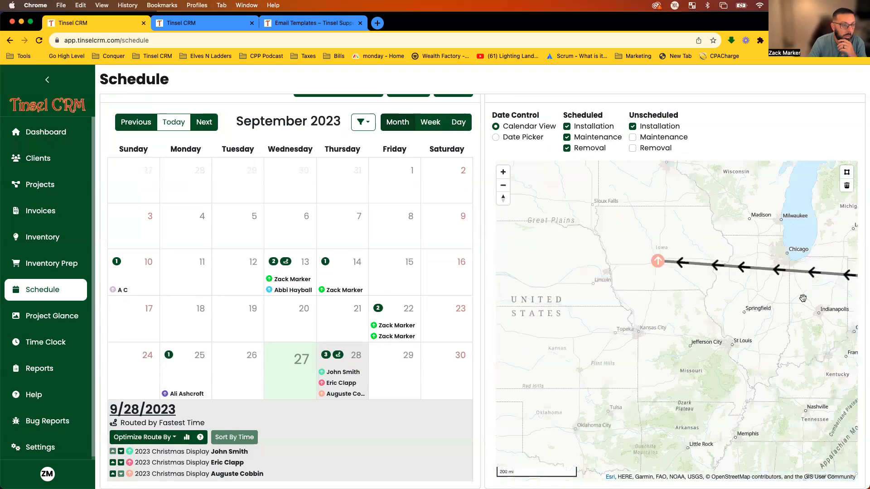
pyautogui.scroll(-5, 630, 274)
pyautogui.scroll(-2, 620, 277)
pyautogui.moveTo(619, 277); pyautogui.dragTo(597, 280)
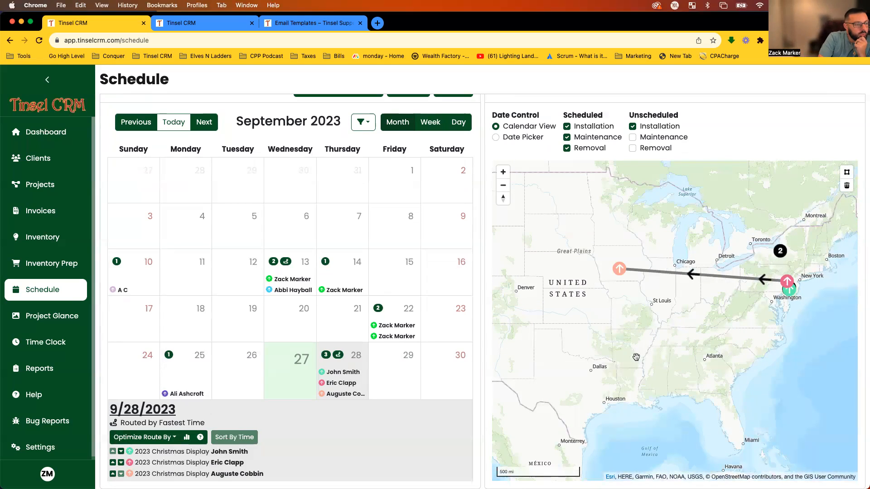
pyautogui.scroll(5, 481, 172)
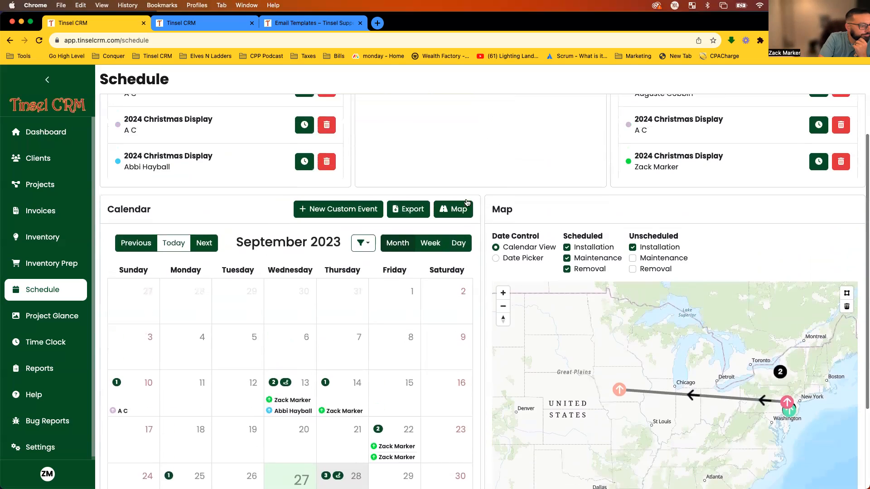
pyautogui.scroll(-2, 493, 189)
pyautogui.scroll(2, 487, 197)
pyautogui.scroll(-5, 485, 196)
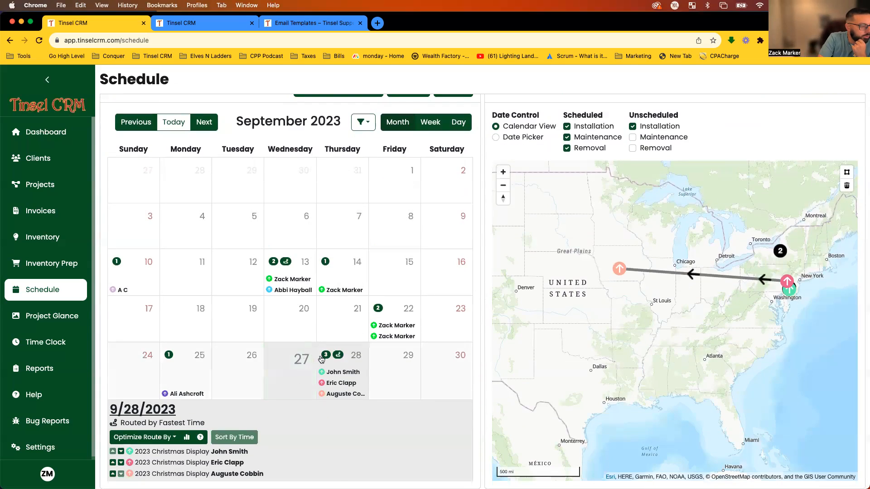
pyautogui.click(355, 355)
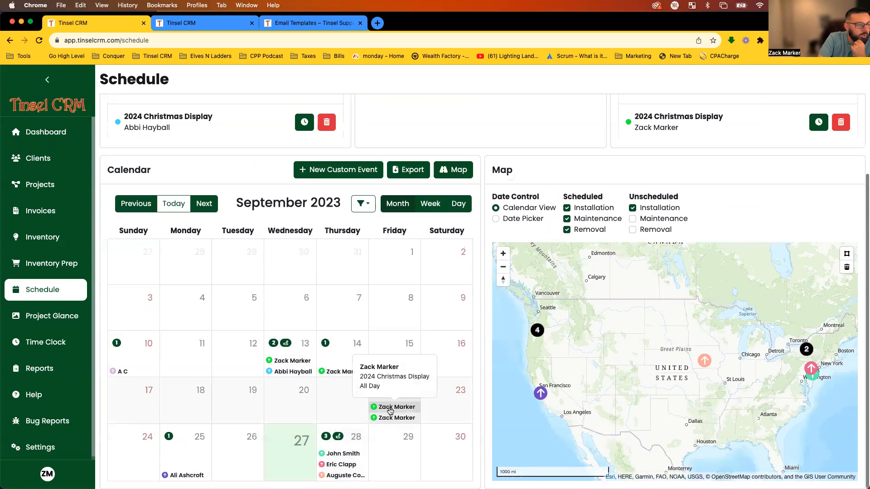
pyautogui.click(350, 172)
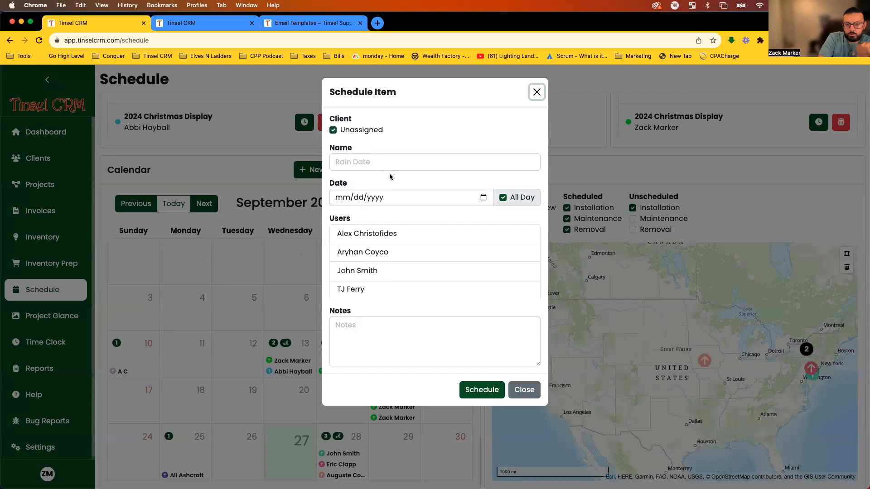
pyautogui.click(415, 162)
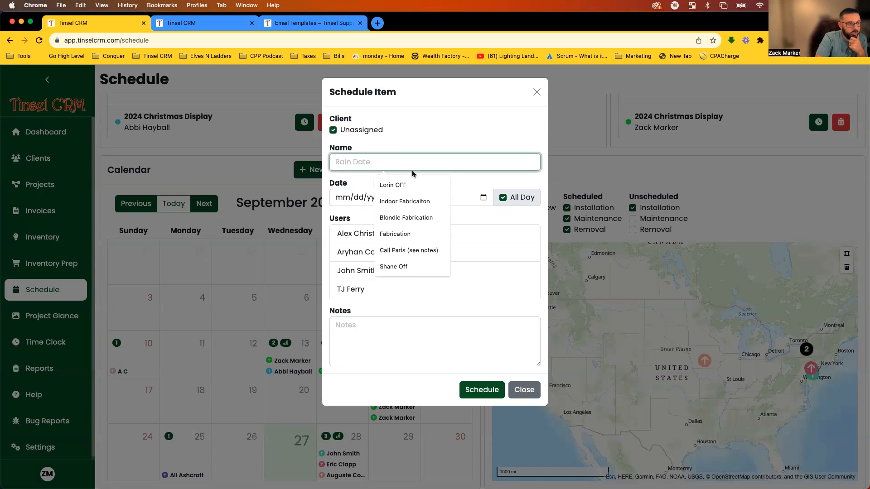
pyautogui.click(438, 150)
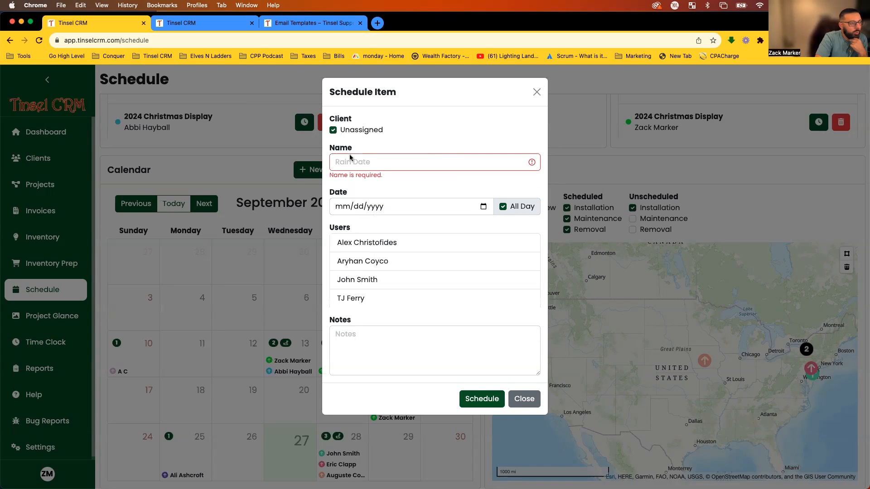
pyautogui.click(334, 131)
pyautogui.click(354, 133)
pyautogui.click(425, 145)
pyautogui.click(396, 129)
pyautogui.click(343, 155)
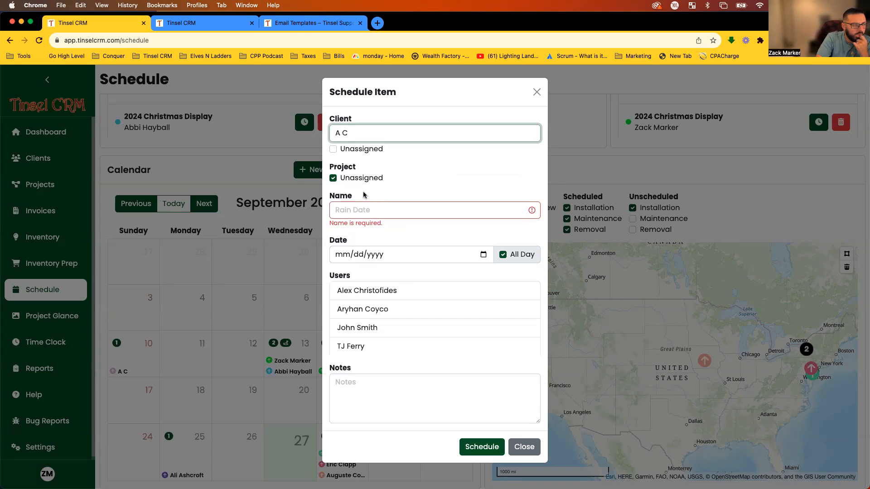
pyautogui.click(334, 179)
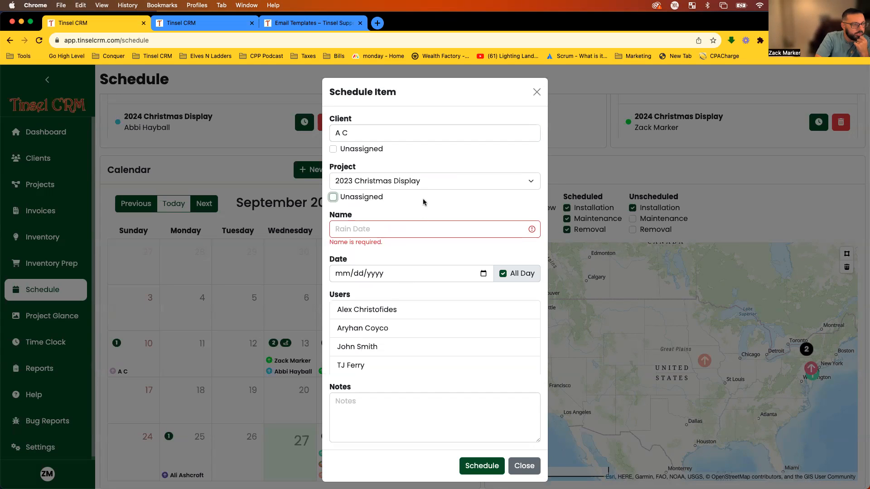
pyautogui.click(427, 183)
pyautogui.click(428, 182)
pyautogui.click(427, 184)
pyautogui.click(428, 182)
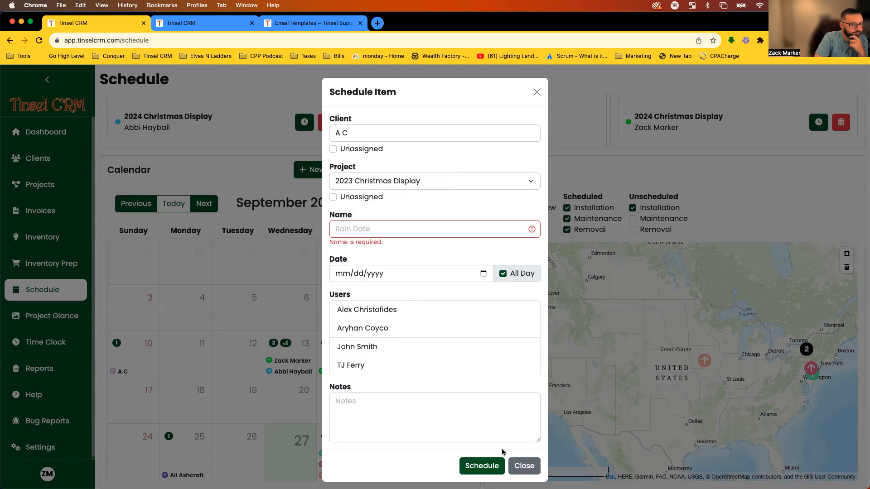
pyautogui.click(519, 466)
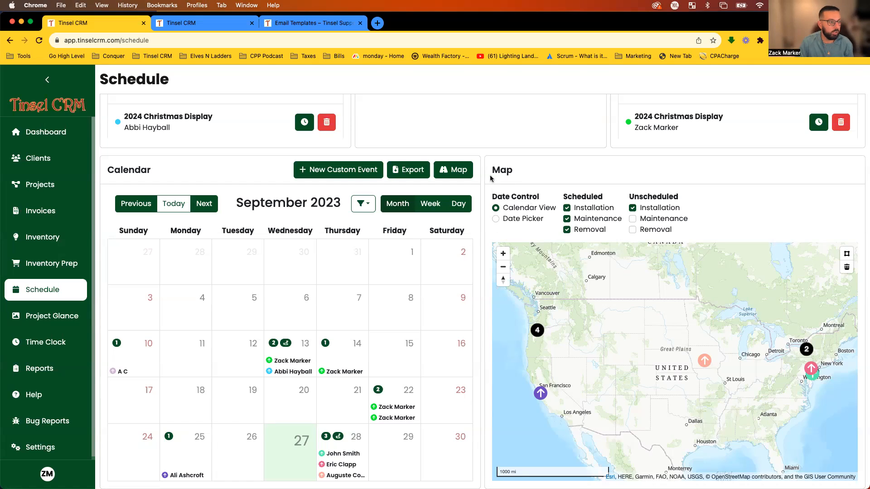
pyautogui.scroll(5, 326, 184)
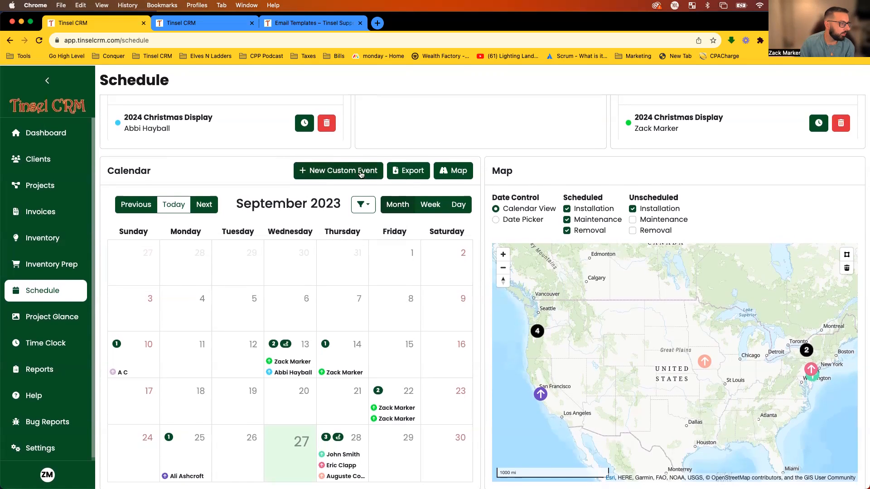
# Go back to the 2023 Christmas Display project page and scroll to its Installation item review.
pyautogui.click(10, 40)
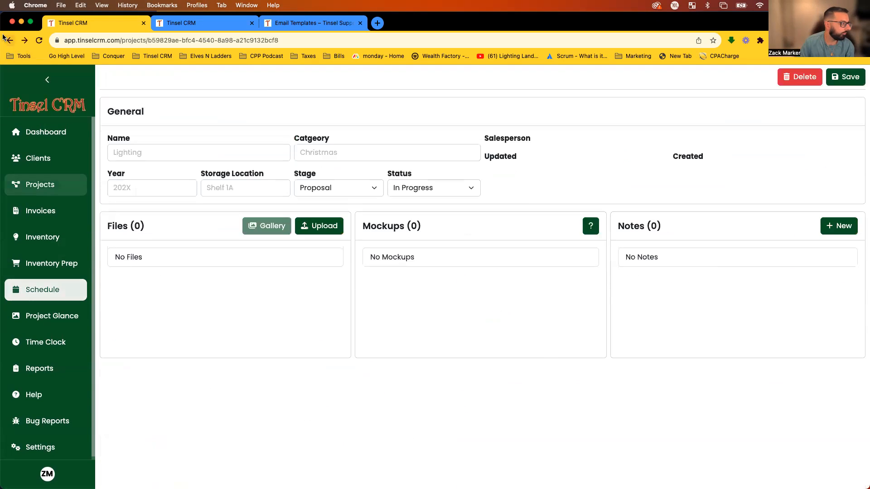
pyautogui.scroll(-2, 485, 302)
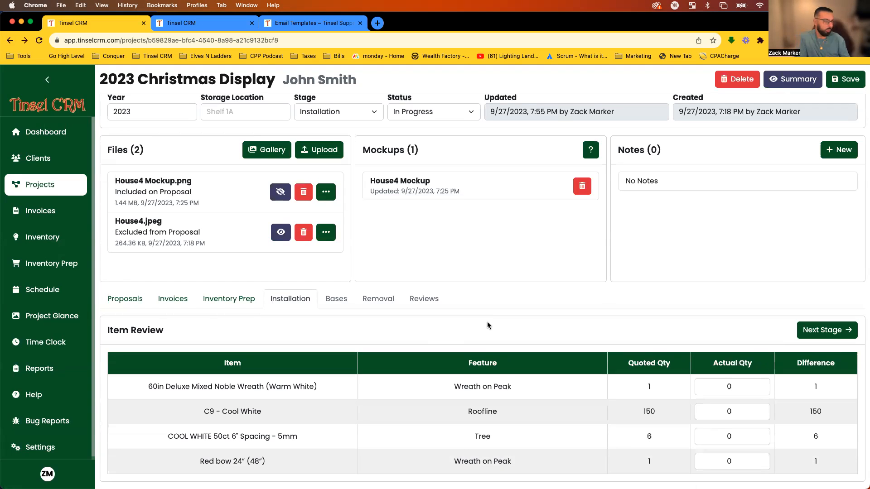
# From the Schedule page, start a new custom event draft and choose its client.
pyautogui.click(28, 293)
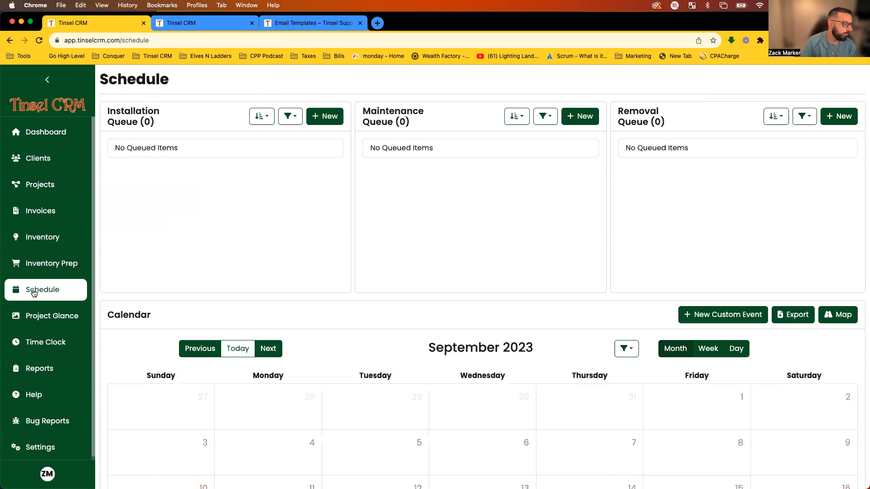
pyautogui.scroll(-2, 492, 308)
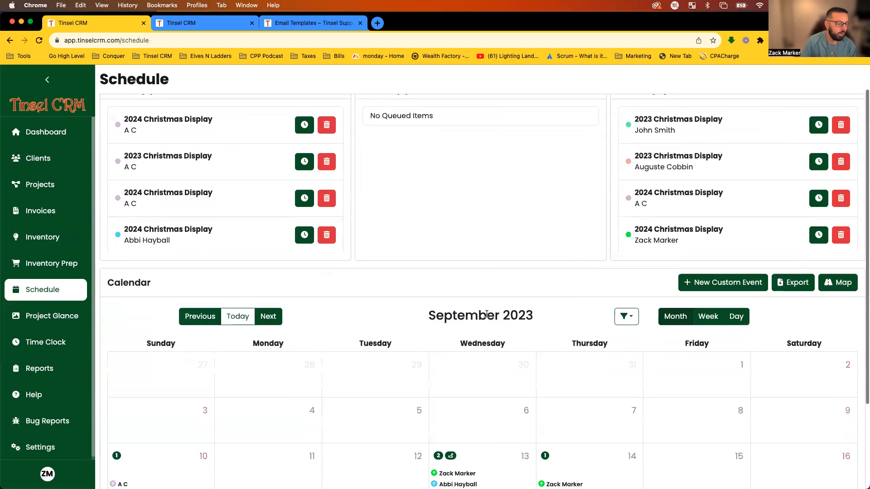
pyautogui.click(691, 280)
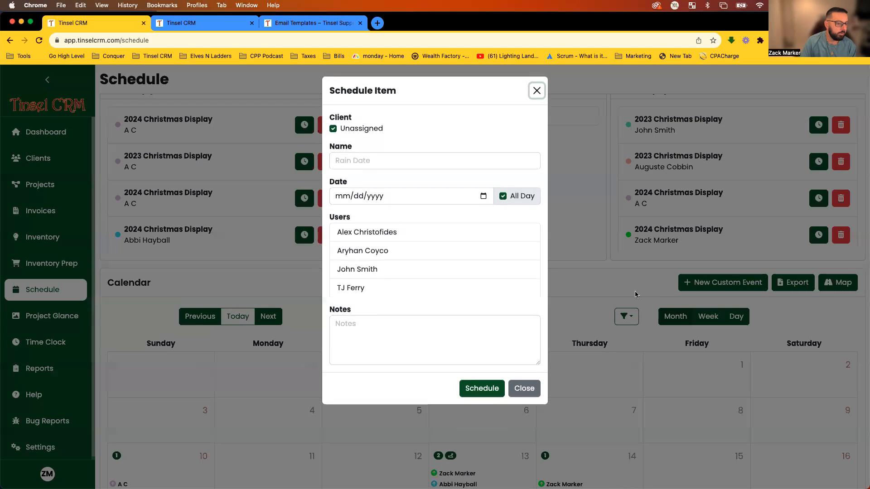
pyautogui.click(333, 131)
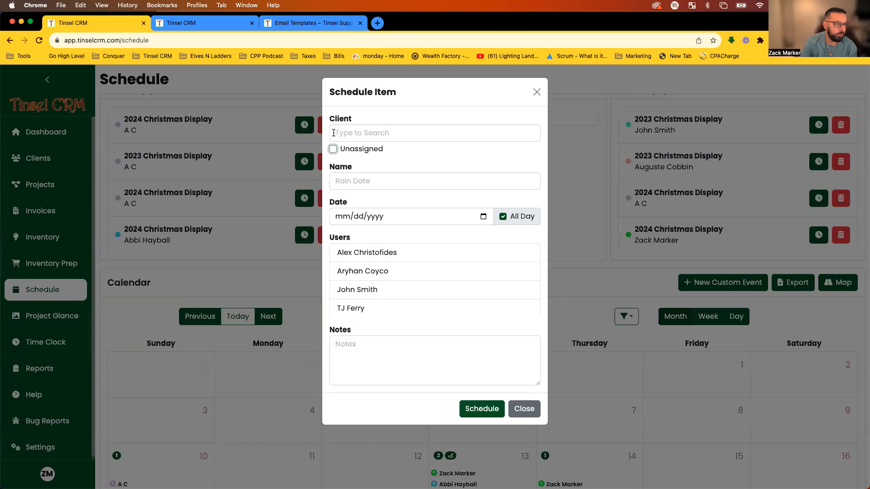
pyautogui.click(334, 132)
pyautogui.click(376, 157)
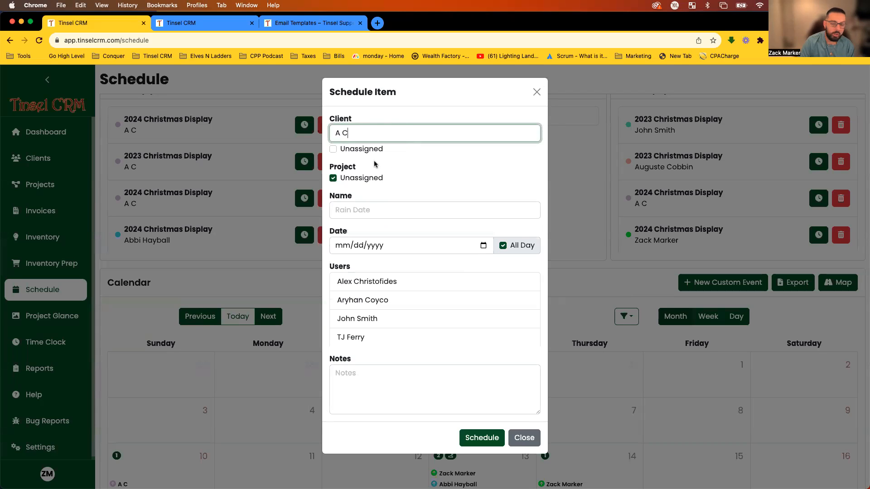
# Try linking a project, leave the client unchanged, then close the draft without scheduling.
pyautogui.click(335, 178)
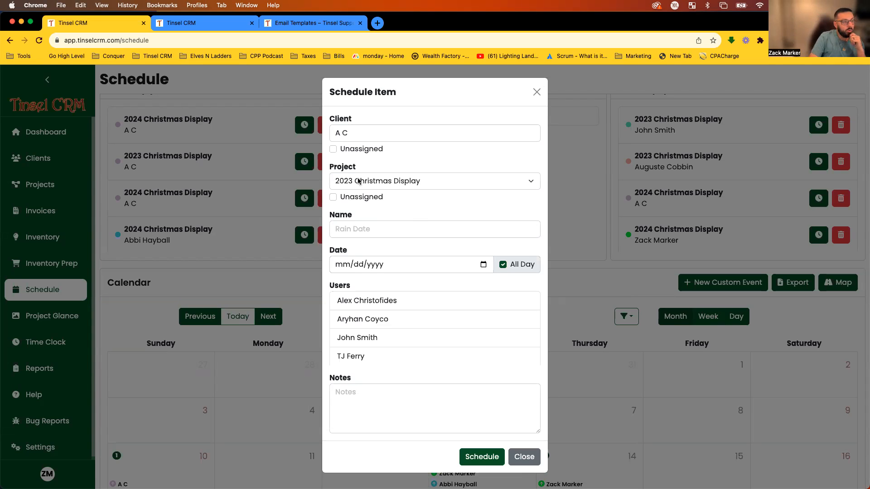
pyautogui.click(355, 134)
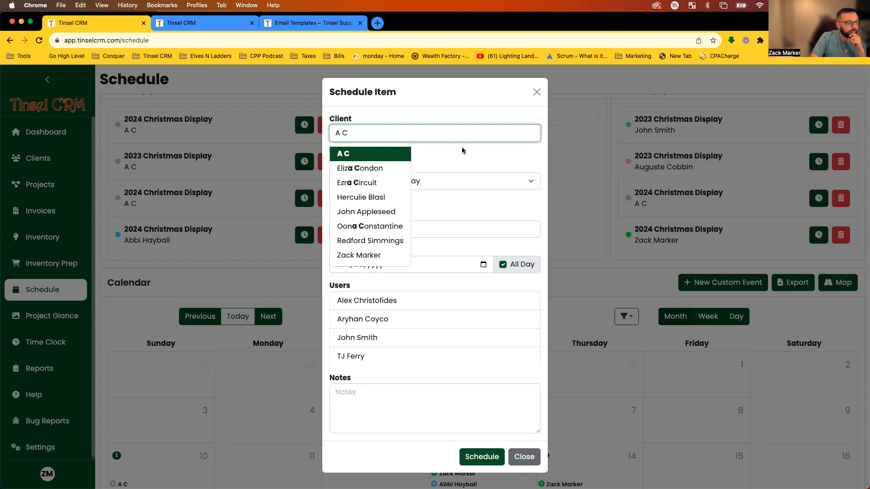
pyautogui.click(421, 159)
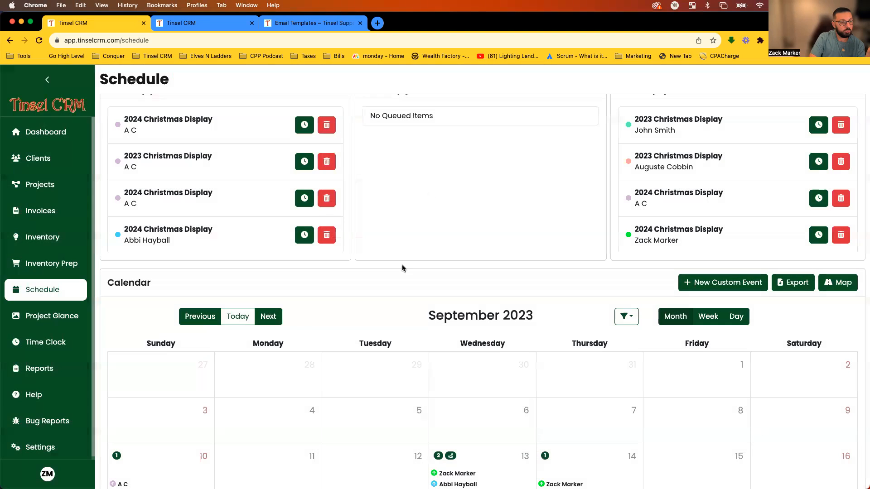
pyautogui.click(537, 92)
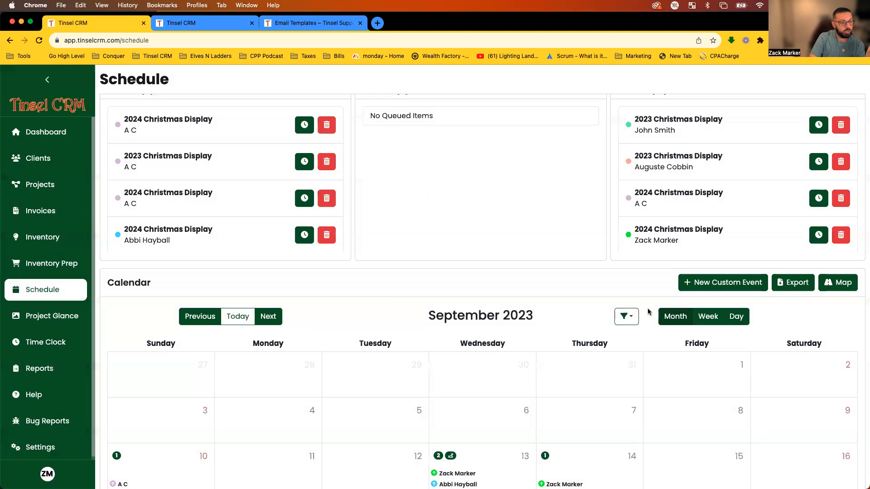
# Start a custom event for the client's 2023 Christmas Display project, named 'Sales Call'.
pyautogui.click(731, 284)
pyautogui.click(336, 131)
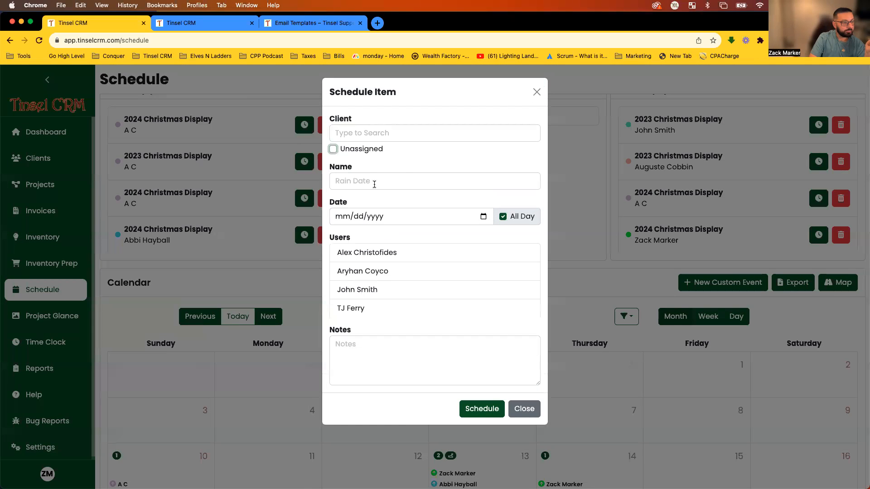
pyautogui.click(393, 131)
pyautogui.click(344, 154)
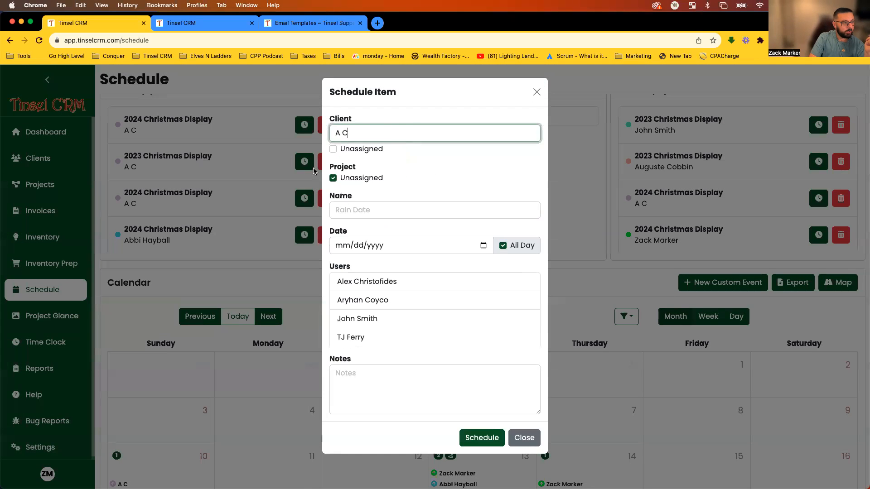
pyautogui.click(360, 184)
pyautogui.click(393, 190)
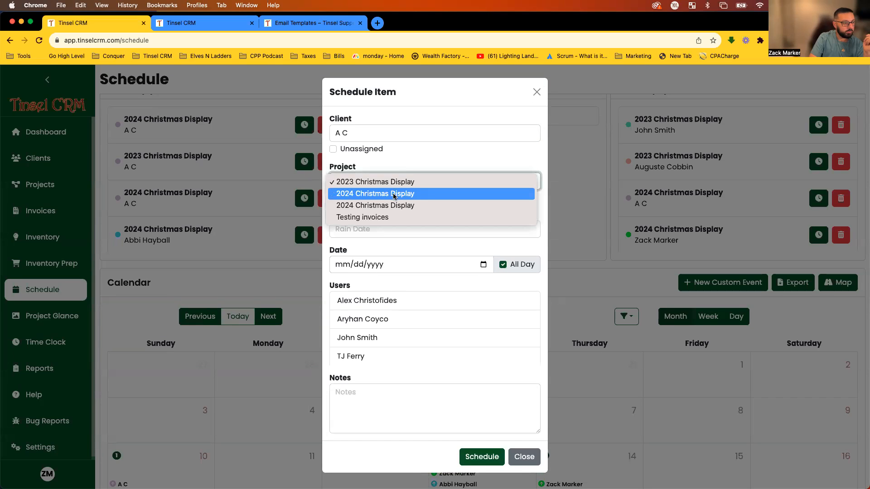
pyautogui.click(421, 182)
pyautogui.click(371, 231)
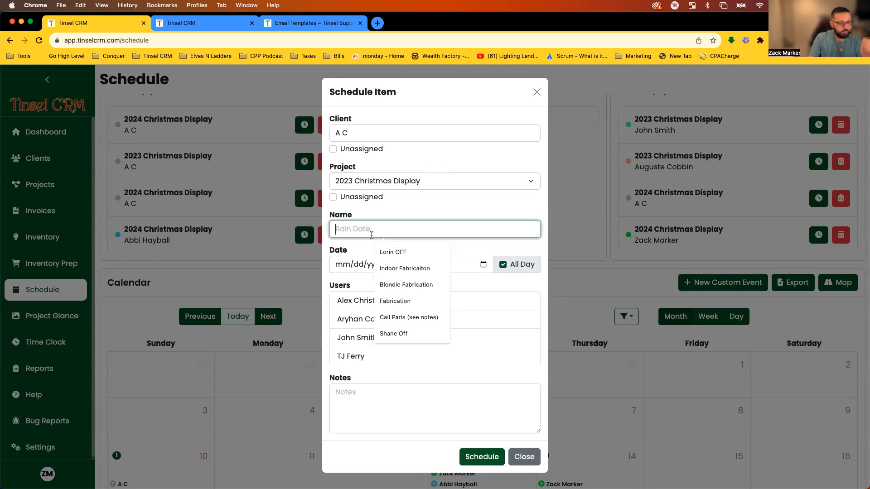
pyautogui.write('Sales Call')
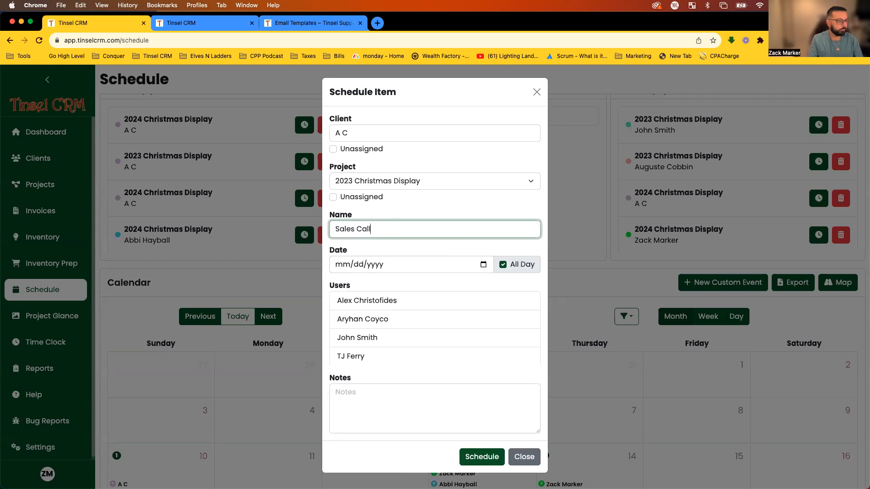
pyautogui.click(412, 251)
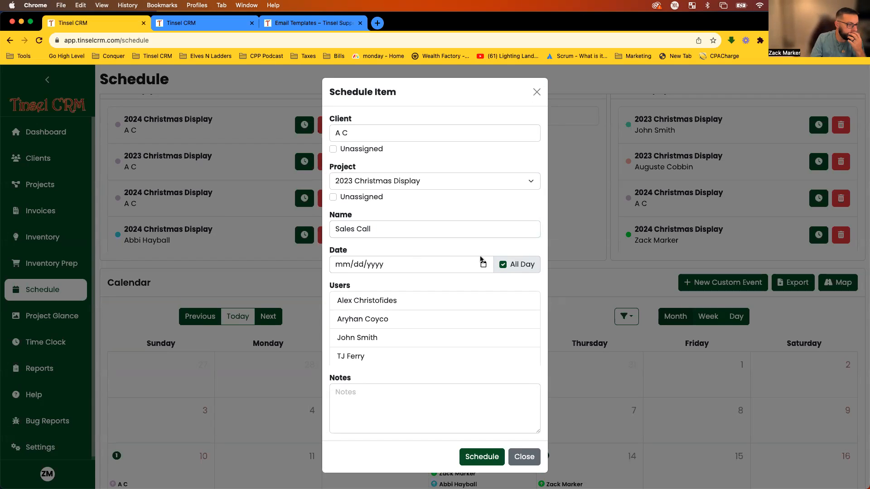
# Assign one team member and schedule it for 09/29/2023 at 12:00 PM, lasting 1 hour.
pyautogui.click(387, 358)
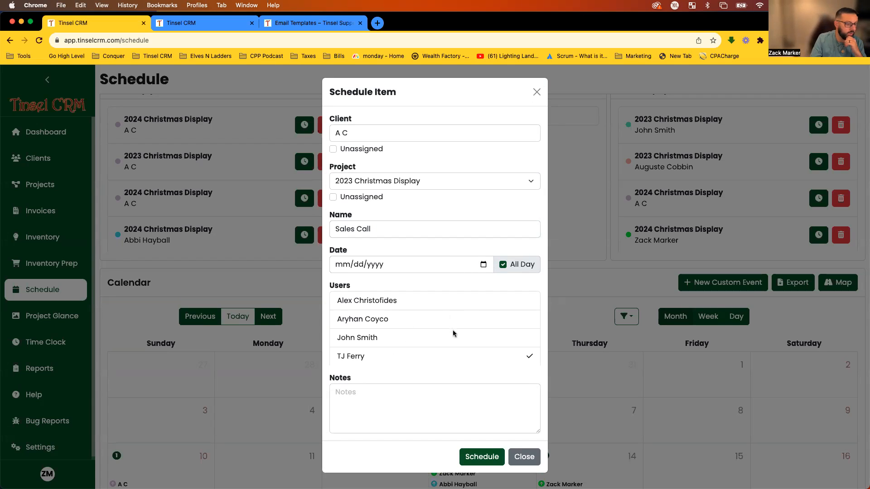
pyautogui.click(483, 265)
pyautogui.click(397, 365)
pyautogui.click(502, 264)
pyautogui.click(386, 267)
pyautogui.click(406, 265)
pyautogui.press('Up')
pyautogui.click(420, 240)
pyautogui.click(368, 300)
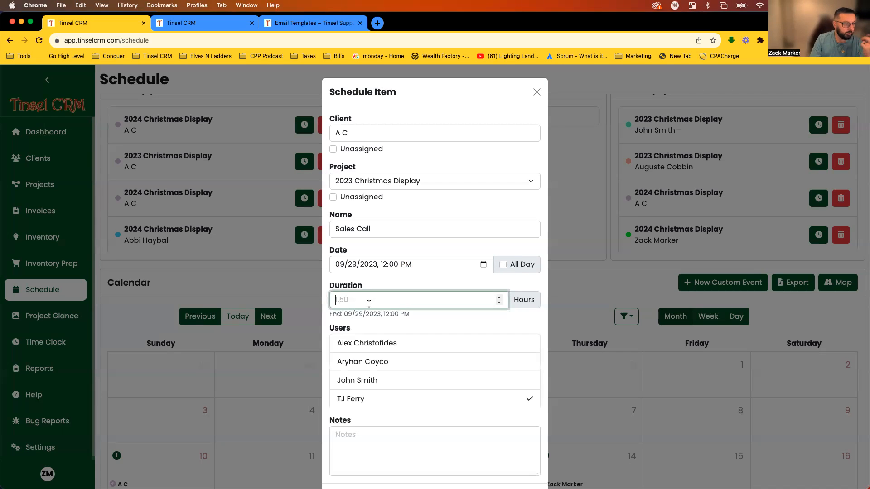
pyautogui.write('1')
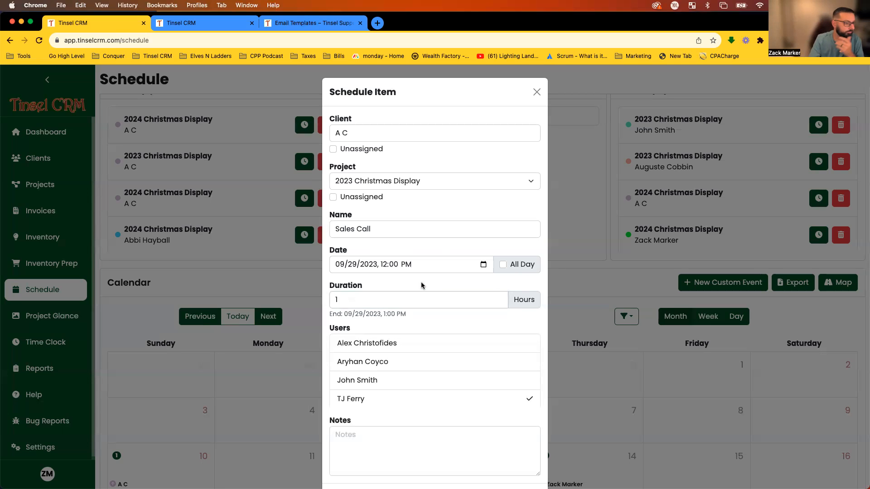
pyautogui.scroll(-2, 448, 320)
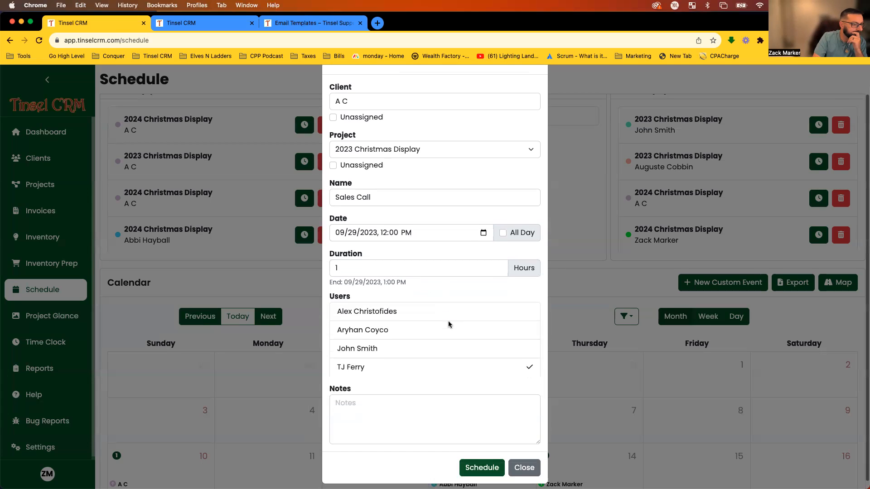
pyautogui.click(473, 460)
pyautogui.scroll(-3, 517, 363)
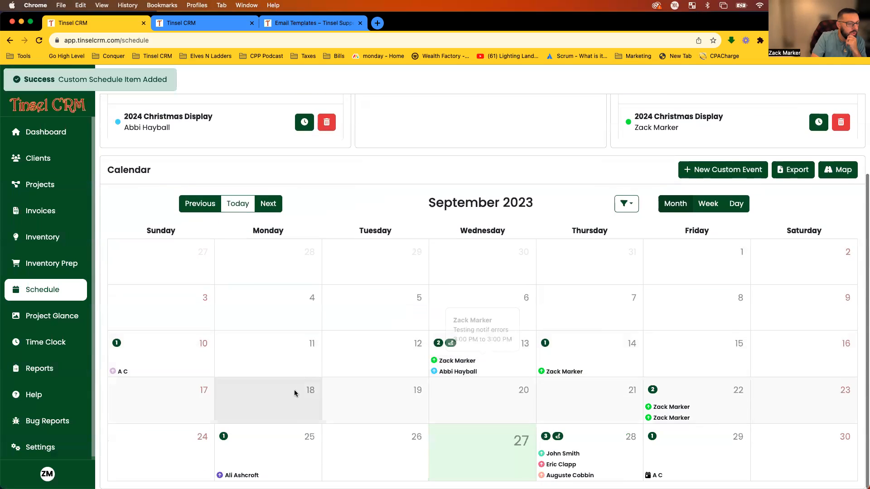
pyautogui.scroll(-1, 686, 439)
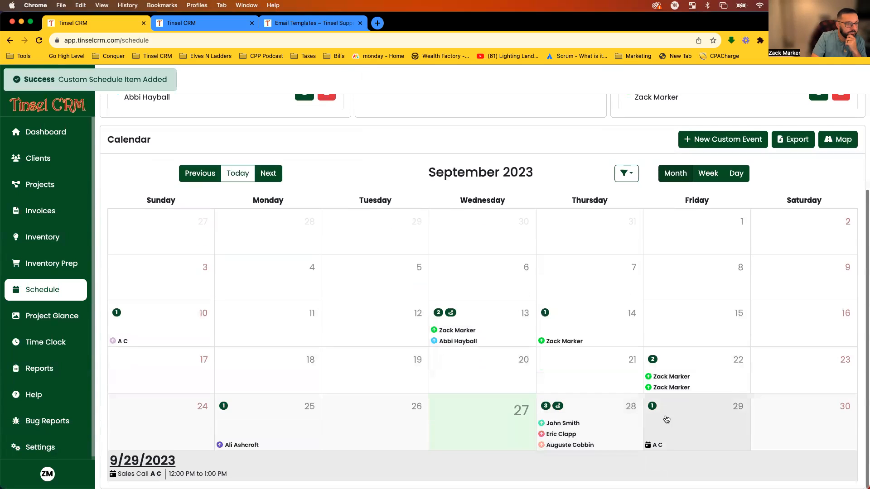
pyautogui.click(703, 175)
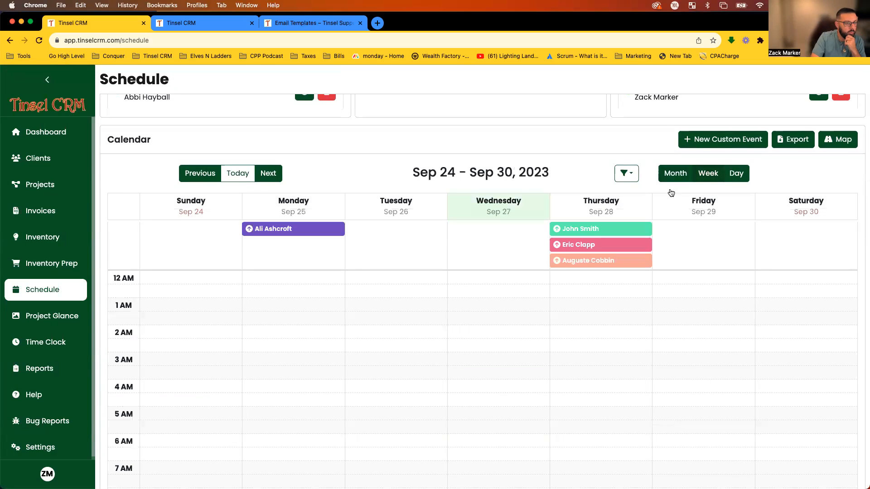
pyautogui.scroll(-5, 523, 369)
pyautogui.scroll(-2, 512, 373)
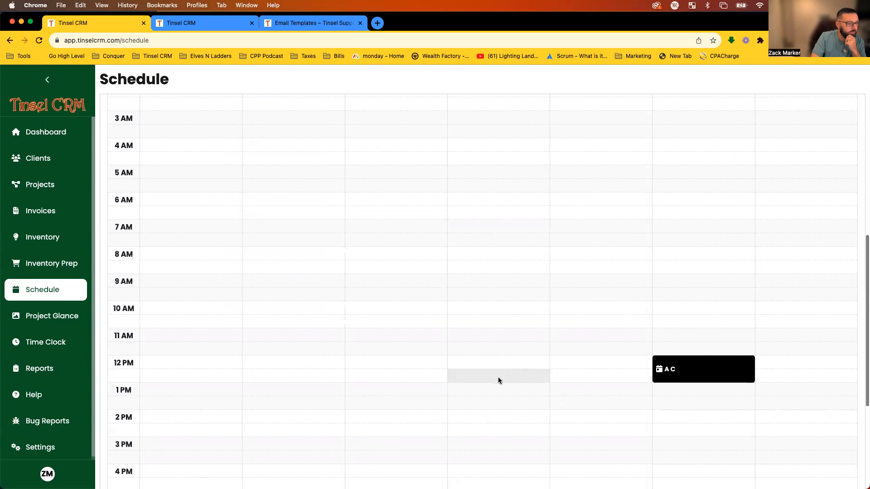
pyautogui.moveTo(669, 328)
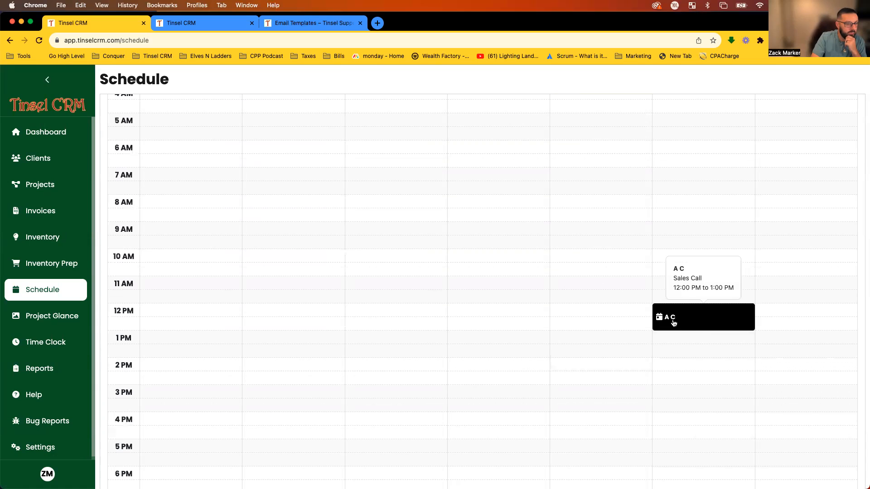
pyautogui.click(693, 327)
pyautogui.scroll(-2, 621, 227)
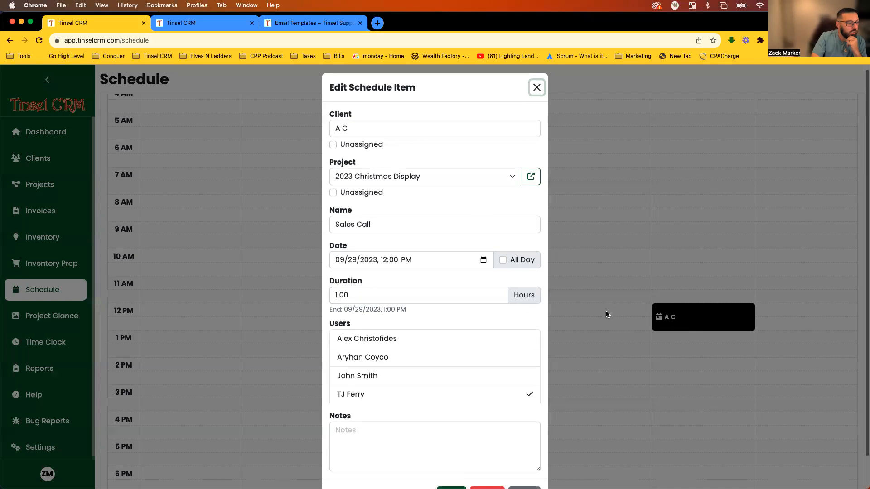
pyautogui.scroll(-1, 405, 367)
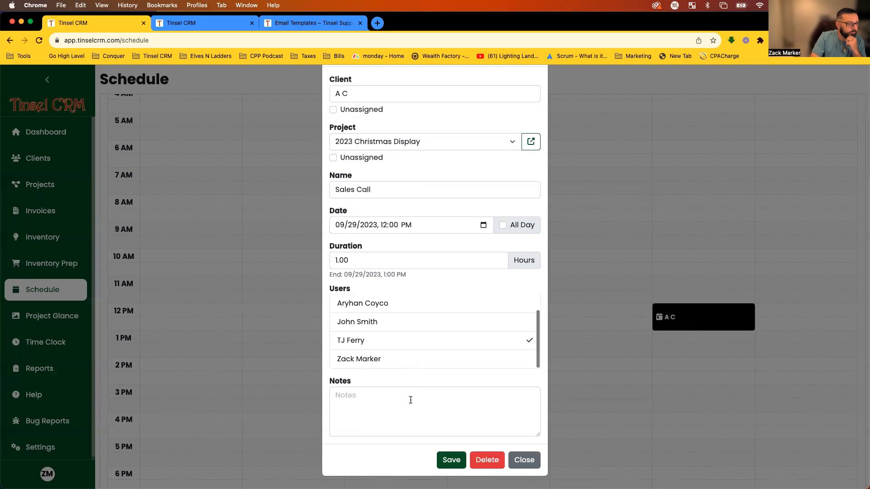
pyautogui.click(521, 466)
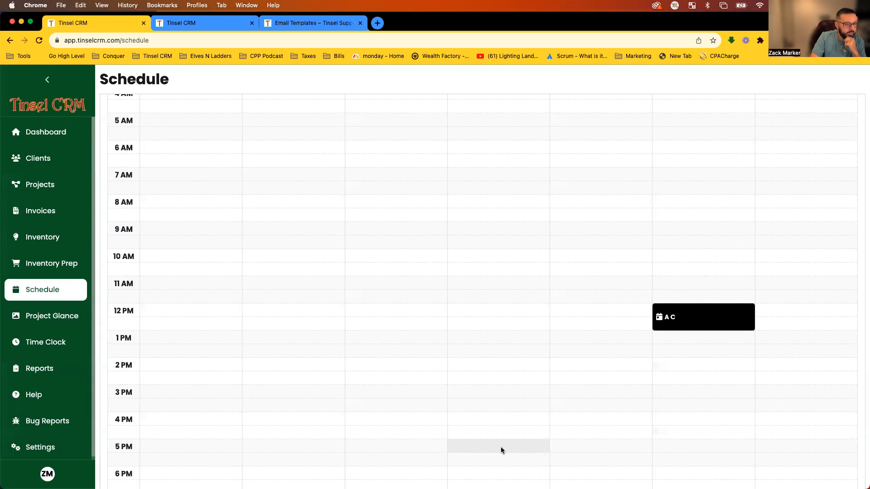
pyautogui.scroll(10, 699, 418)
pyautogui.click(731, 218)
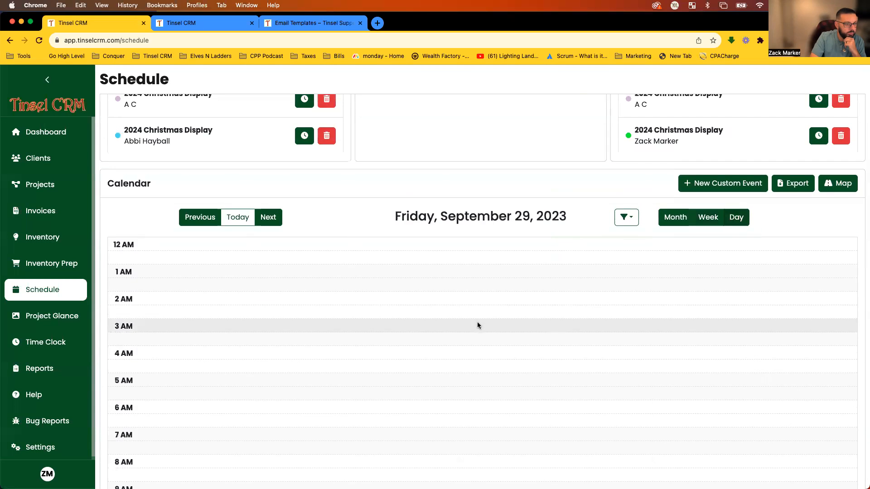
pyautogui.scroll(-9, 496, 315)
pyautogui.scroll(9, 499, 320)
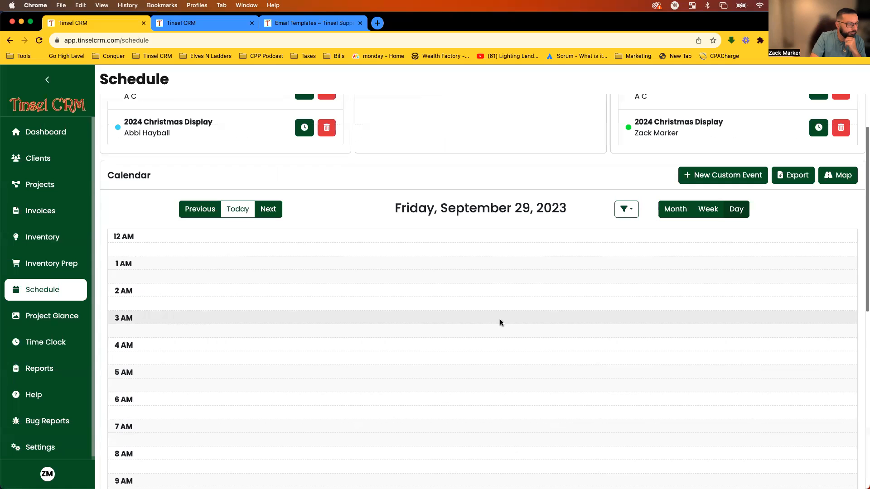
pyautogui.click(683, 215)
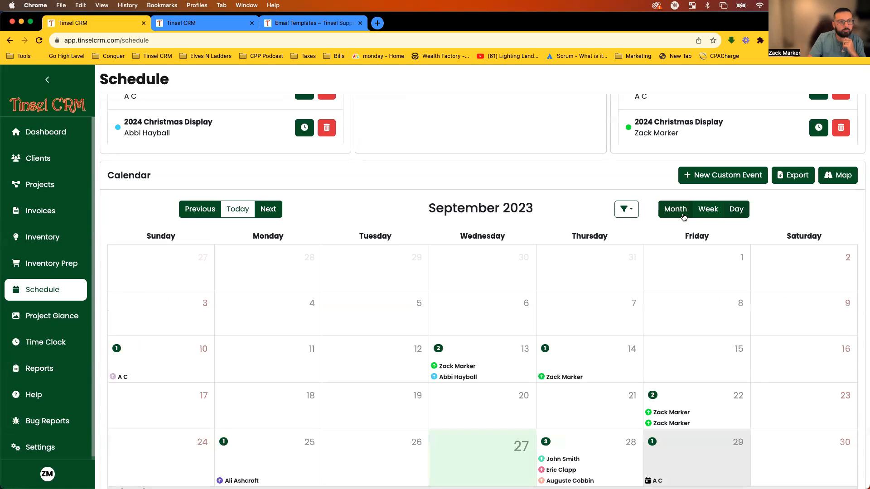
pyautogui.click(624, 211)
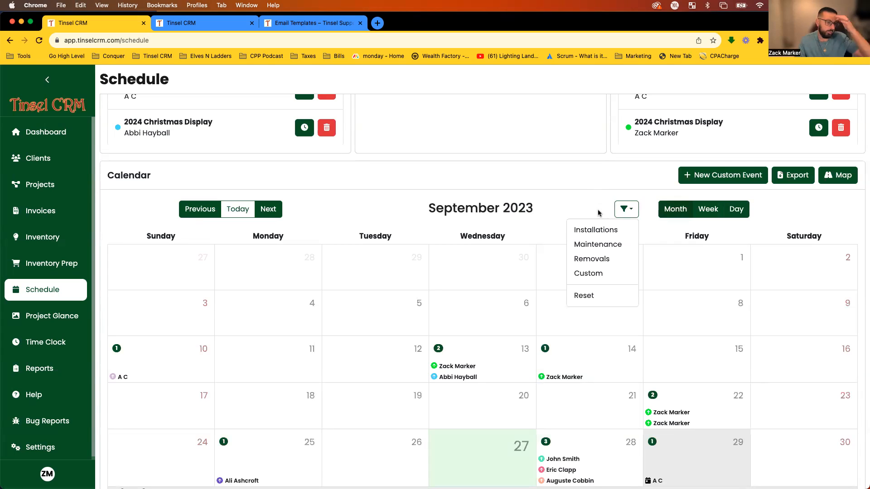
pyautogui.click(595, 275)
pyautogui.scroll(-1, 482, 416)
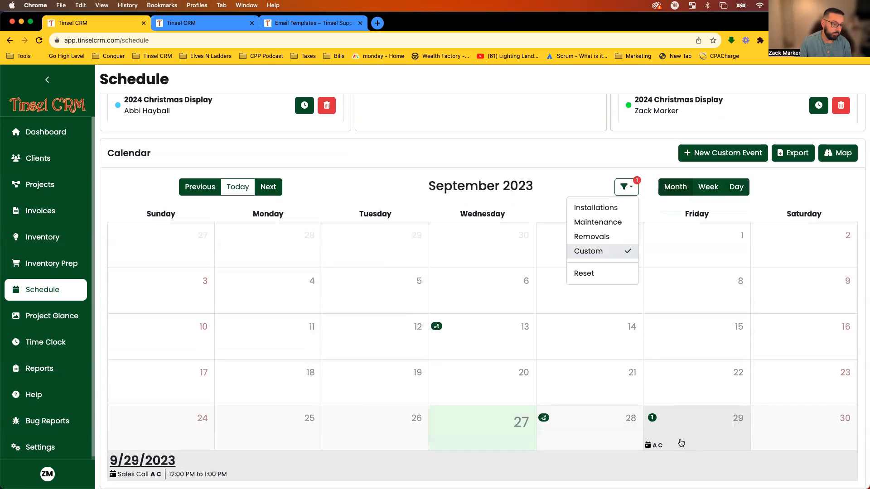
pyautogui.click(620, 190)
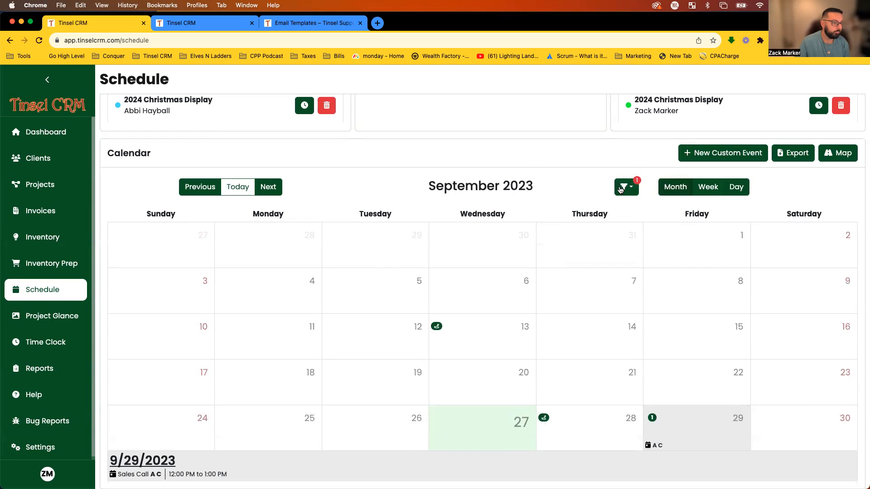
pyautogui.click(623, 188)
pyautogui.click(589, 273)
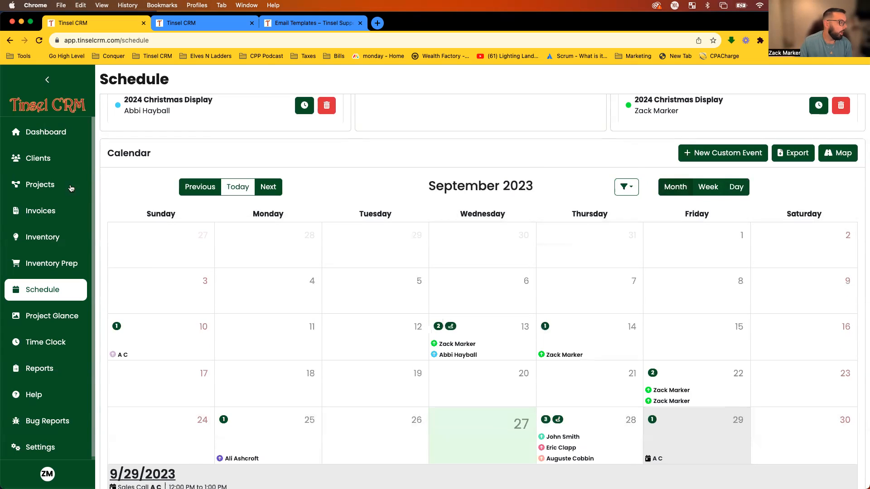
# Go back to the 2023 Christmas Display project page and scroll to its Item Review table.
pyautogui.click(9, 40)
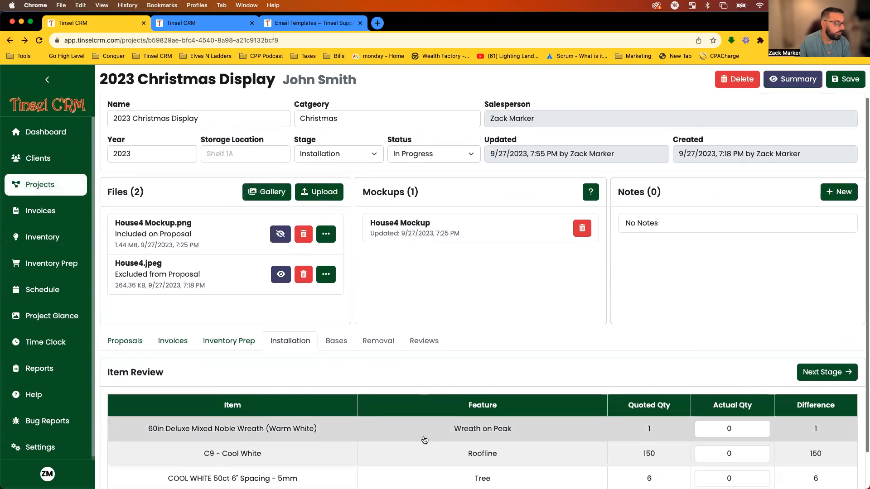
pyautogui.scroll(-3, 426, 437)
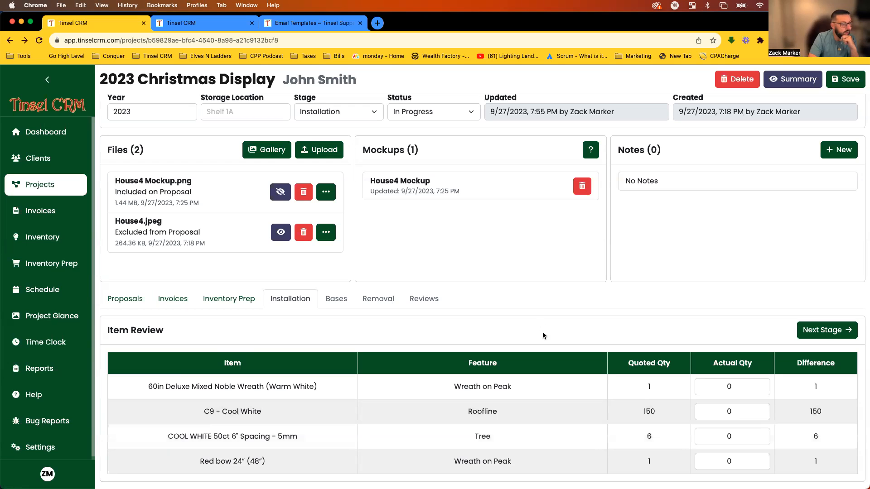
# In a new tab, load employee.app.tinselcrm.com by autocompleting 'em'.
pyautogui.click(378, 23)
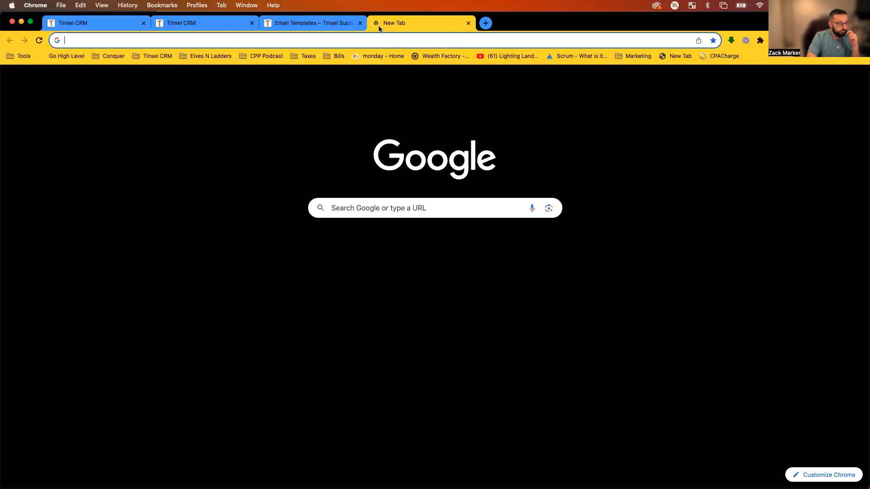
pyautogui.click(360, 41)
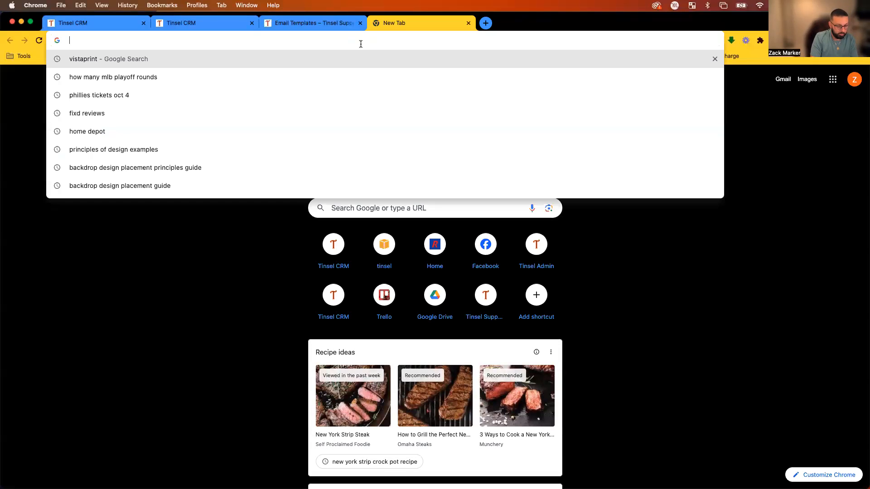
pyautogui.write('em')
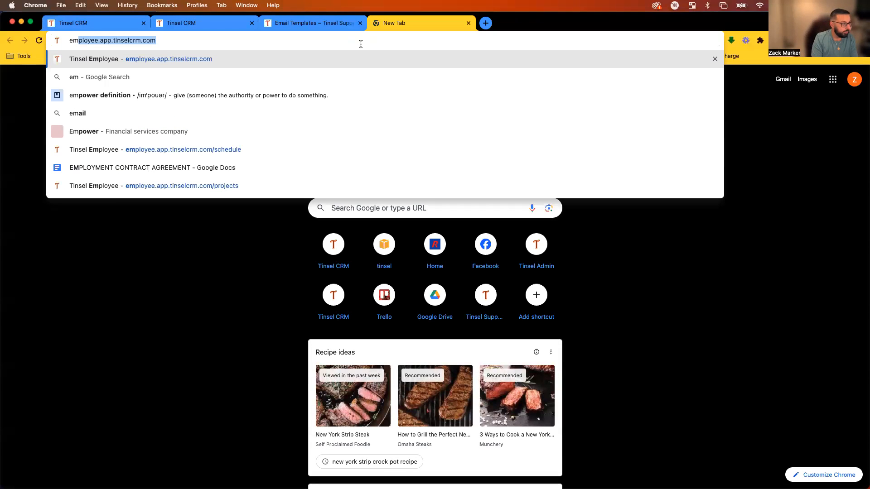
pyautogui.press('Right')
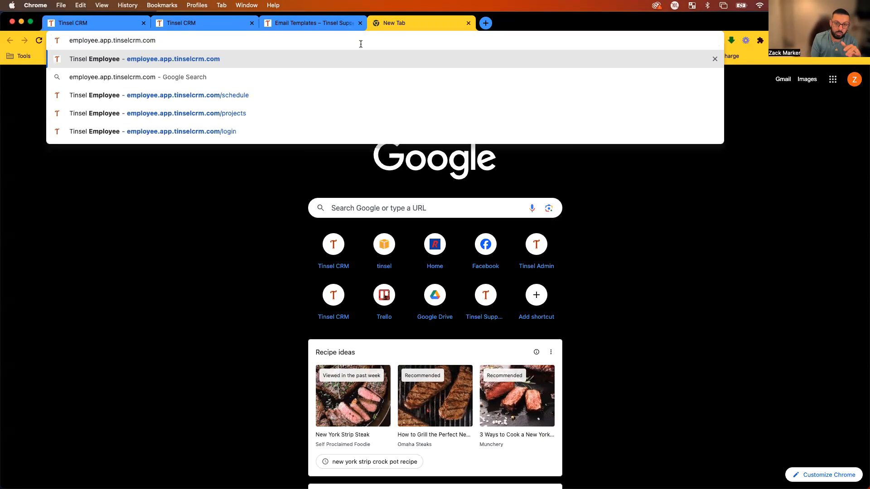
pyautogui.press('Return')
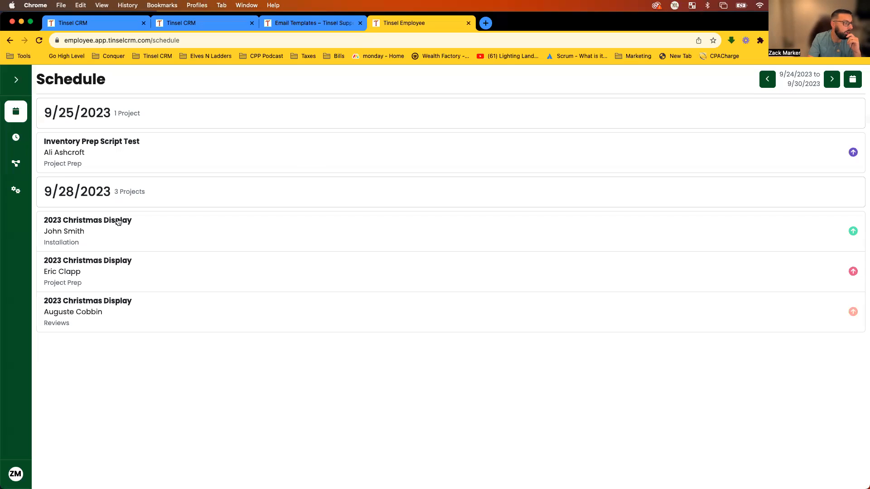
# Narrow the Chrome window to phone width, centre it, and open the 2023 Christmas Display Installation job.
pyautogui.moveTo(13, 214); pyautogui.dragTo(680, 230)
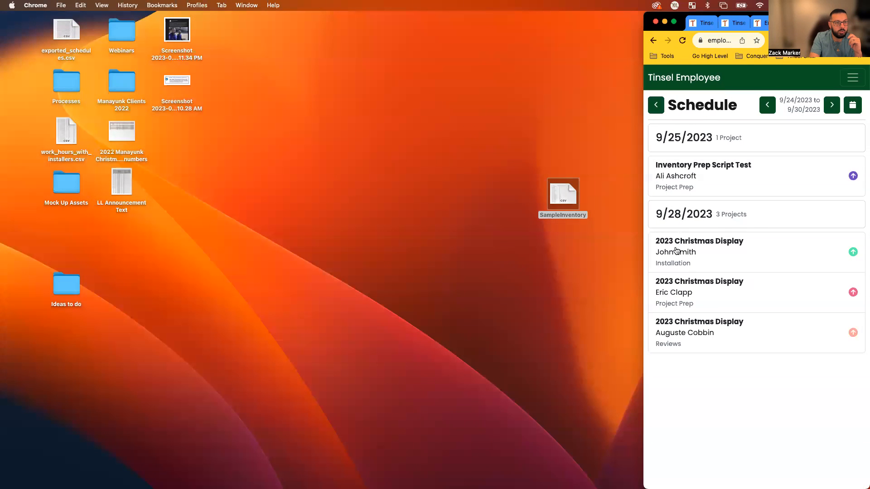
pyautogui.moveTo(840, 13); pyautogui.dragTo(544, 13)
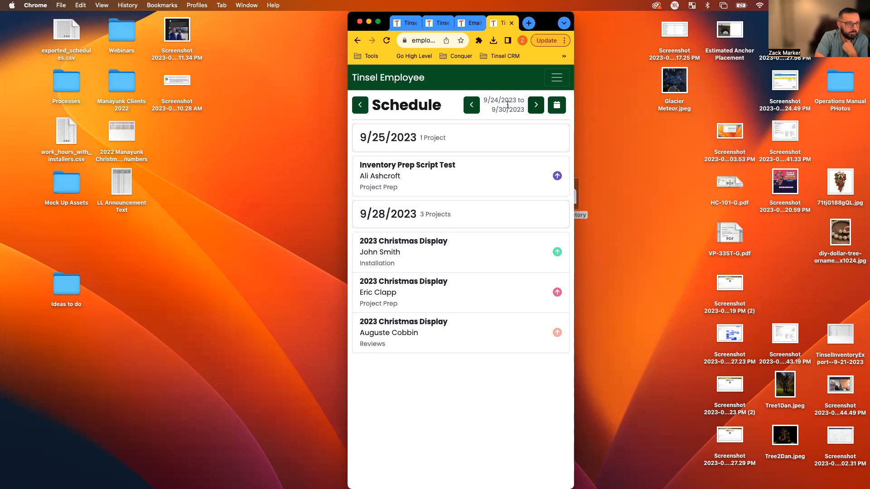
pyautogui.moveTo(483, 98); pyautogui.dragTo(511, 112)
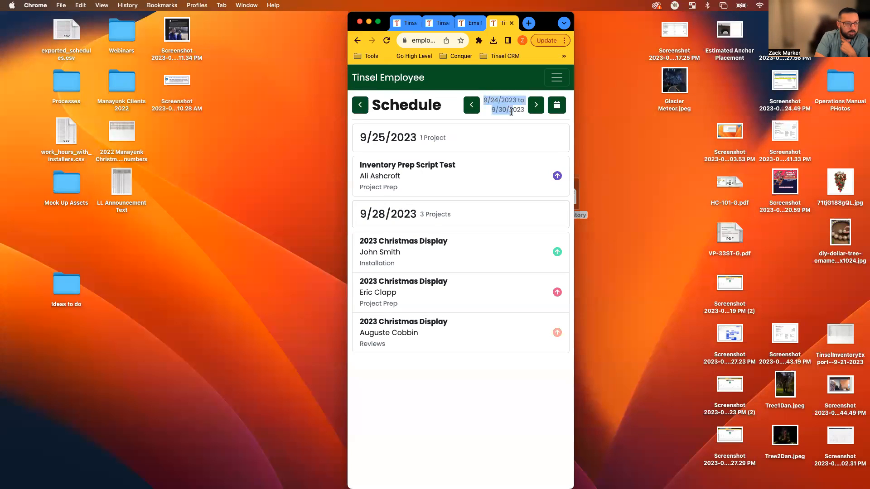
pyautogui.click(511, 111)
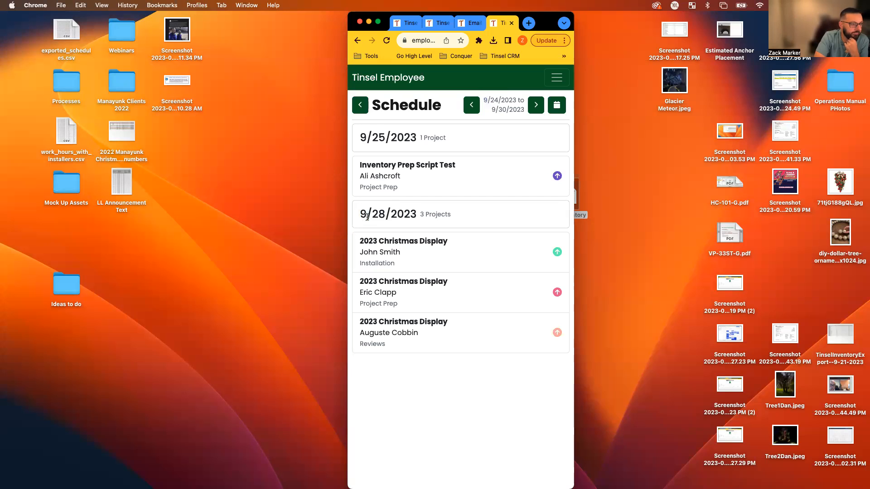
pyautogui.moveTo(361, 216); pyautogui.dragTo(433, 217)
pyautogui.click(433, 218)
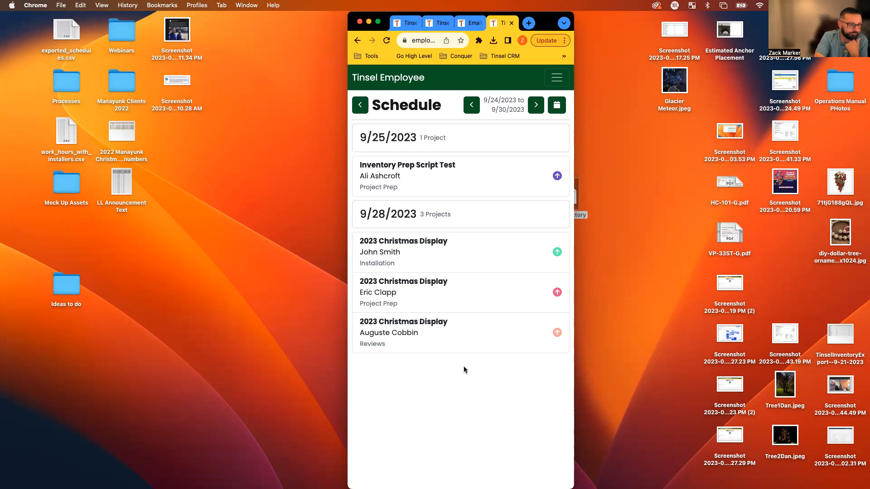
pyautogui.click(379, 250)
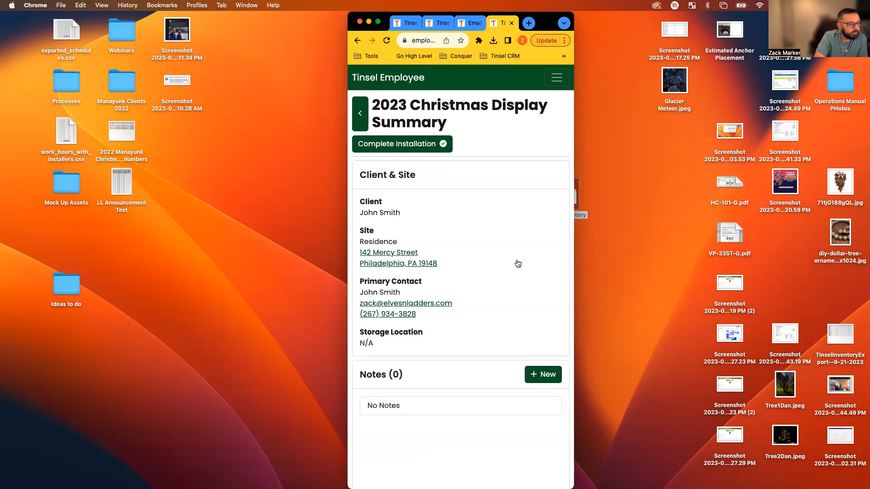
# Scroll through the job summary, starting a new note and cancelling it unsaved.
pyautogui.scroll(-5, 531, 222)
pyautogui.moveTo(376, 240); pyautogui.dragTo(355, 238)
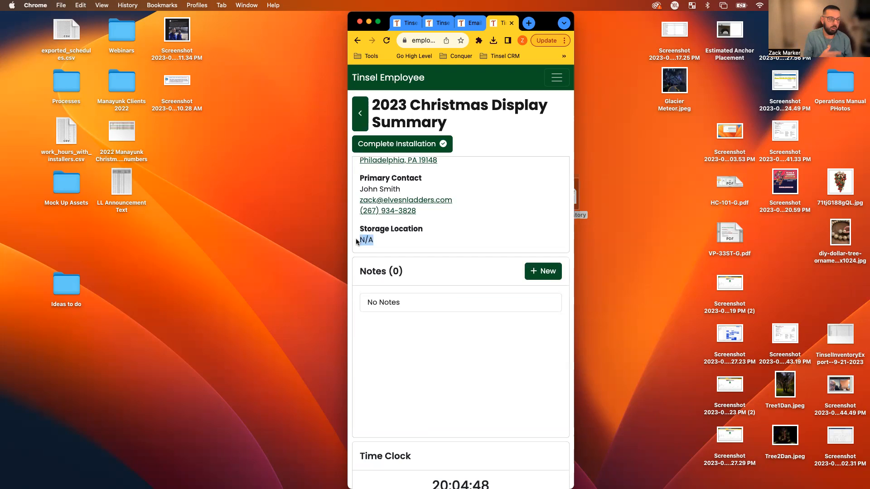
pyautogui.click(356, 241)
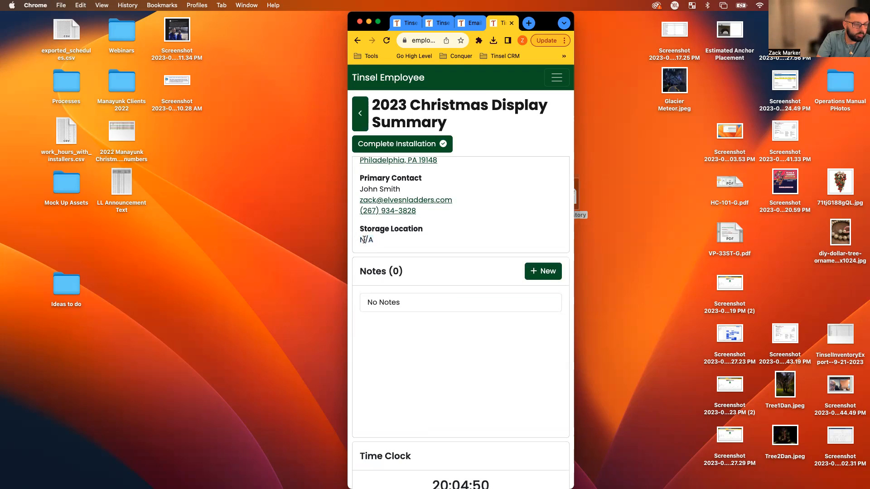
pyautogui.scroll(-2, 491, 214)
pyautogui.scroll(-1, 491, 212)
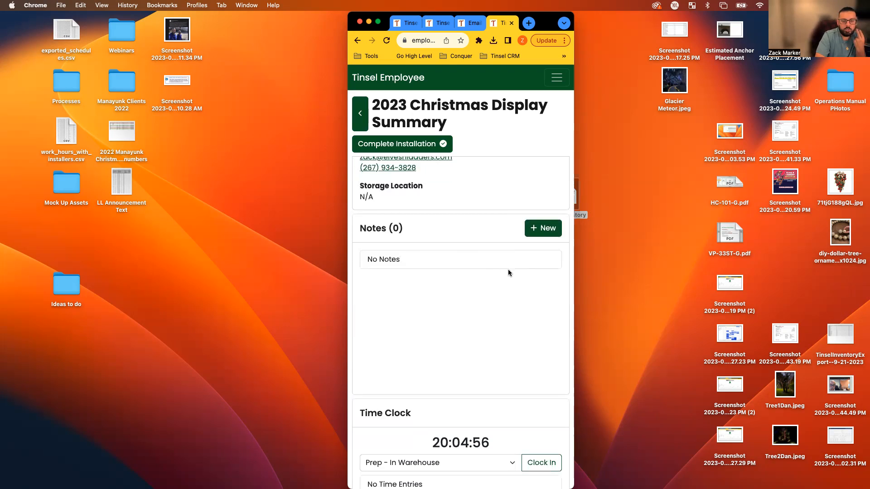
pyautogui.click(535, 229)
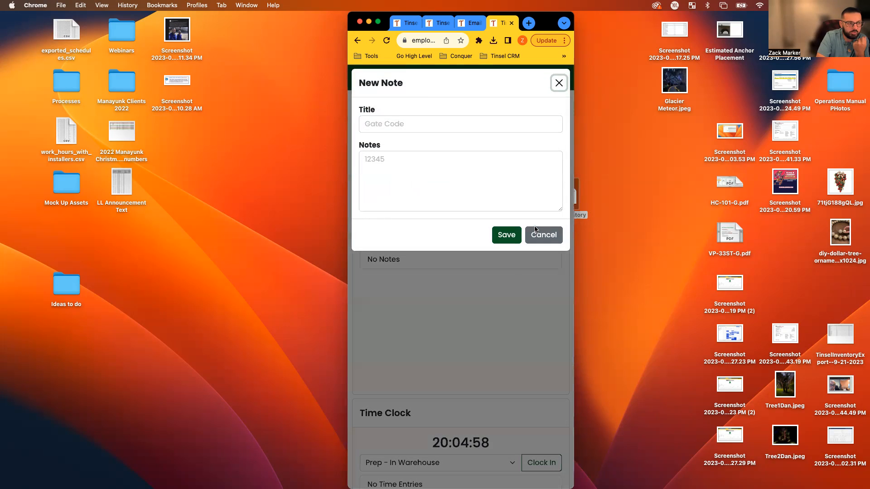
pyautogui.click(542, 235)
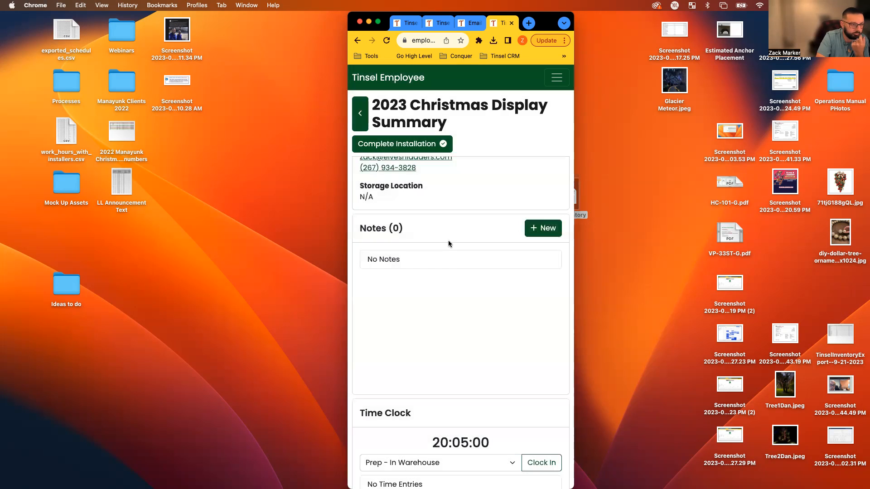
pyautogui.scroll(-5, 475, 278)
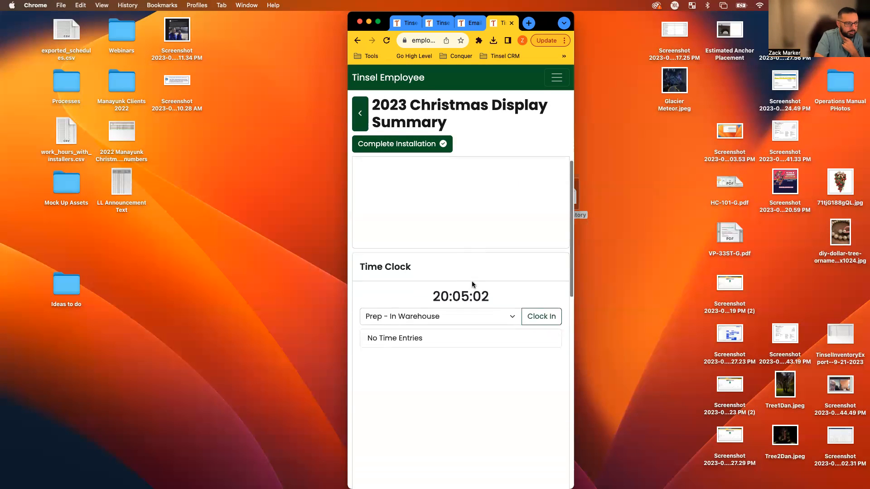
pyautogui.scroll(-1, 471, 284)
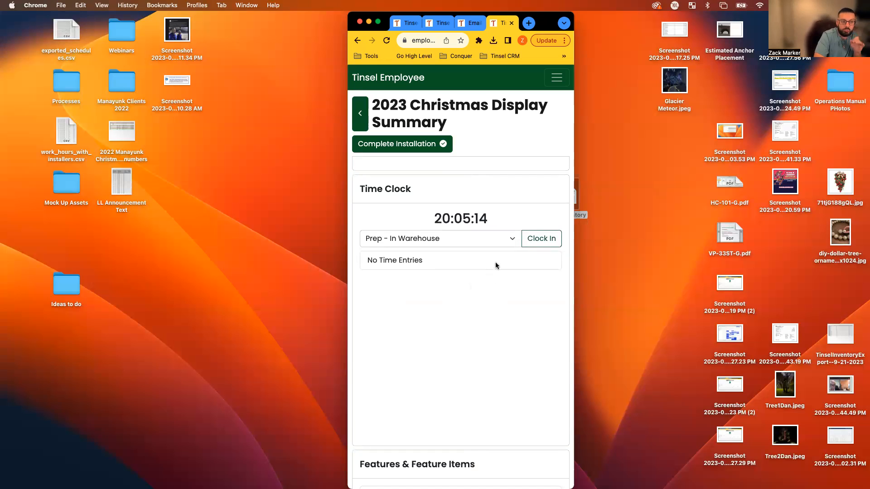
# Set the Time Clock work type to Installation.
pyautogui.click(507, 240)
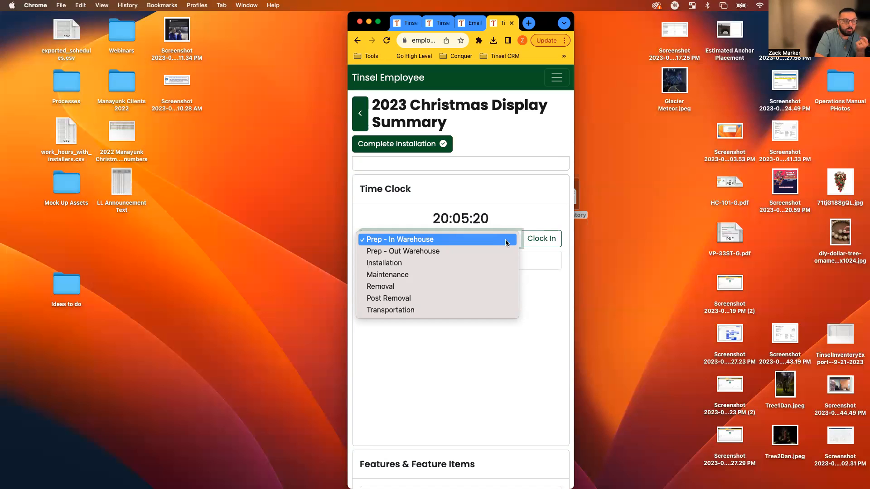
pyautogui.click(399, 263)
pyautogui.click(436, 303)
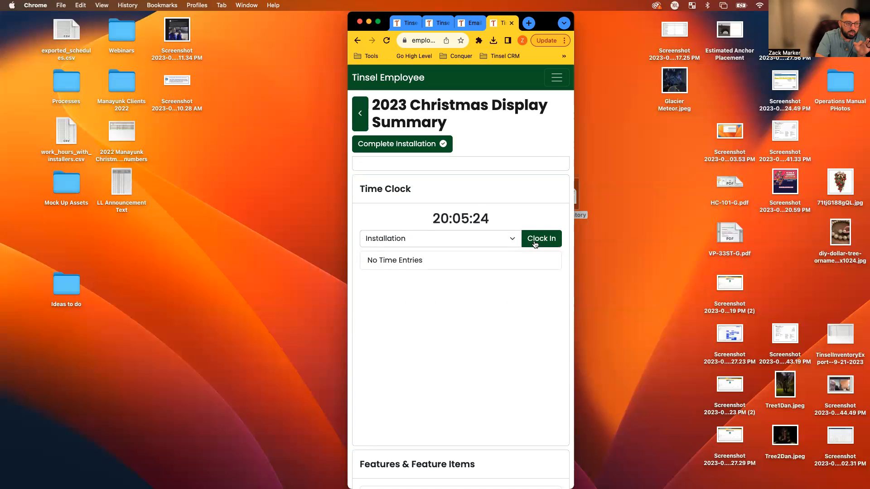
pyautogui.scroll(-2, 448, 207)
pyautogui.scroll(-5, 451, 209)
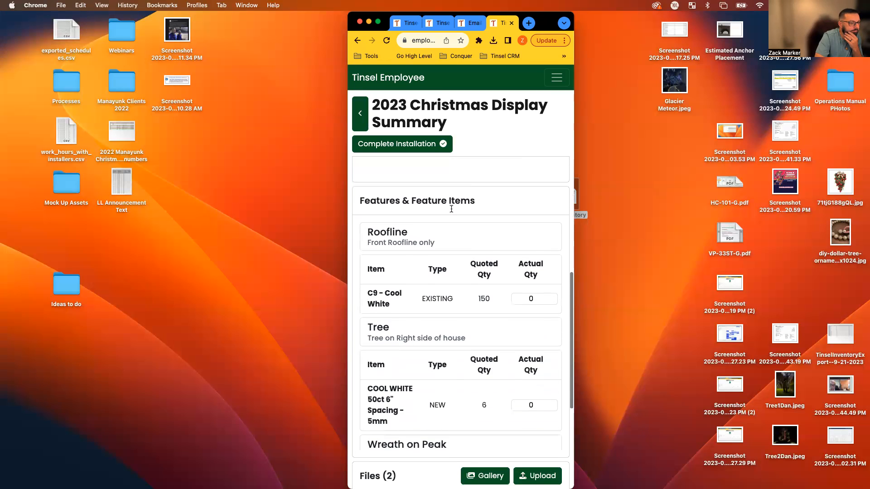
# Review the feature items, noting C9 - Cool White quoted at 150 and COOL WHITE at 6.
pyautogui.scroll(-1, 451, 209)
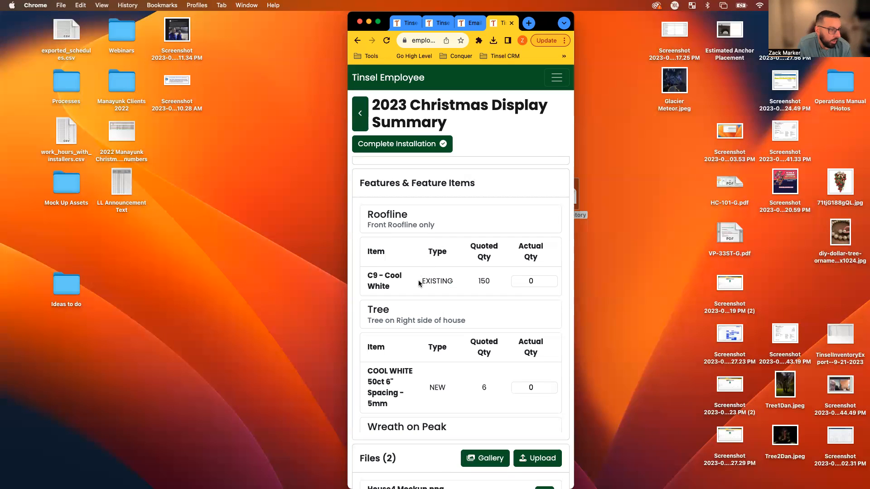
pyautogui.moveTo(367, 277); pyautogui.dragTo(392, 290)
pyautogui.doubleClick(484, 281)
pyautogui.scroll(-3, 414, 285)
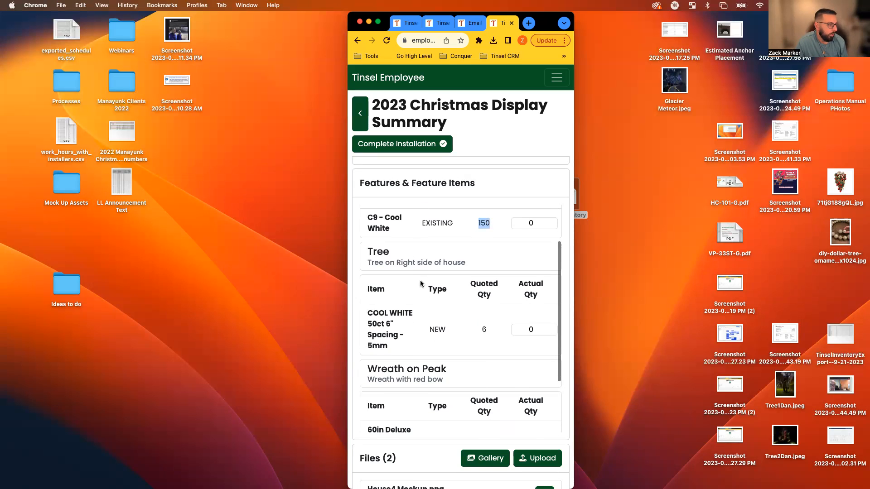
pyautogui.moveTo(372, 262); pyautogui.dragTo(406, 272)
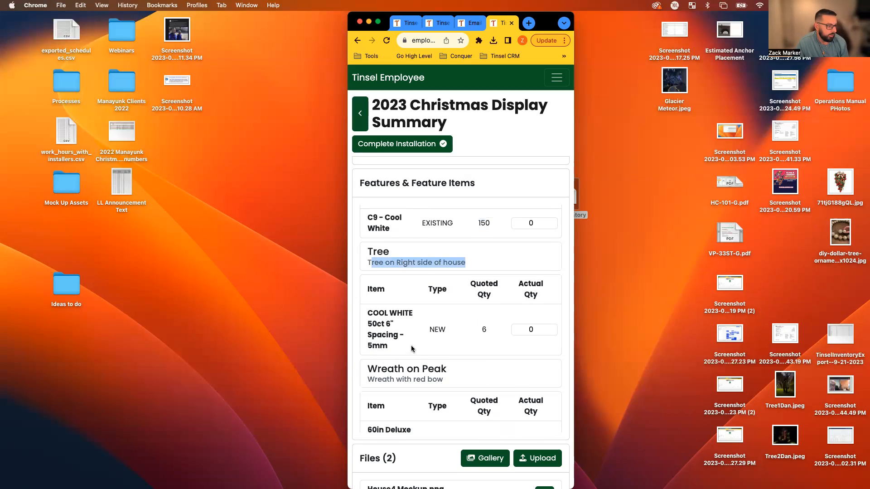
pyautogui.moveTo(368, 312); pyautogui.dragTo(395, 346)
pyautogui.doubleClick(484, 329)
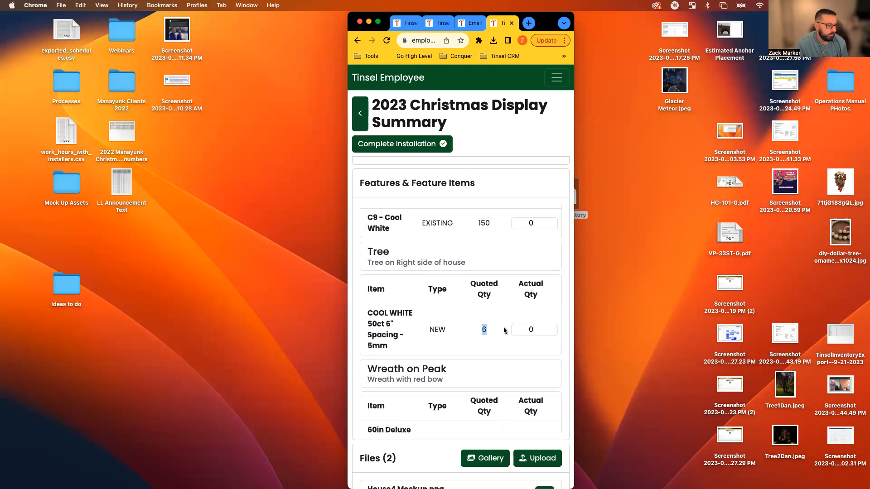
pyautogui.scroll(-3, 504, 331)
pyautogui.scroll(-5, 388, 335)
pyautogui.scroll(10, 402, 383)
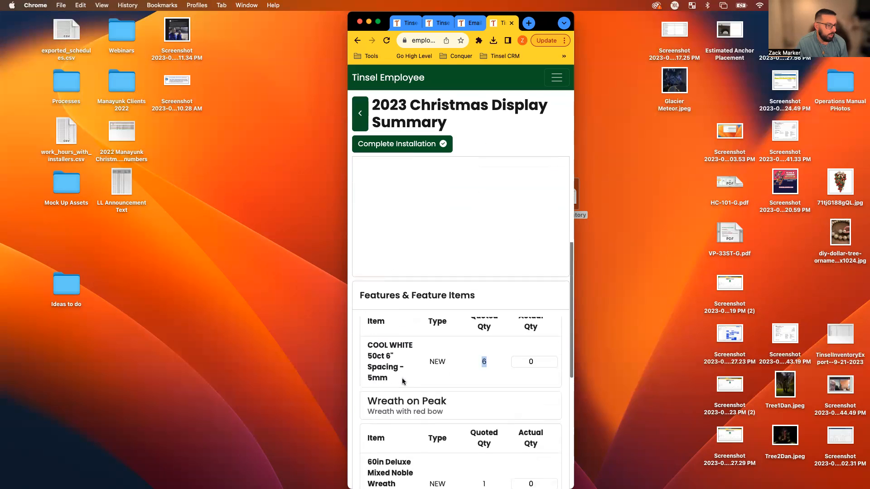
pyautogui.scroll(-5, 444, 208)
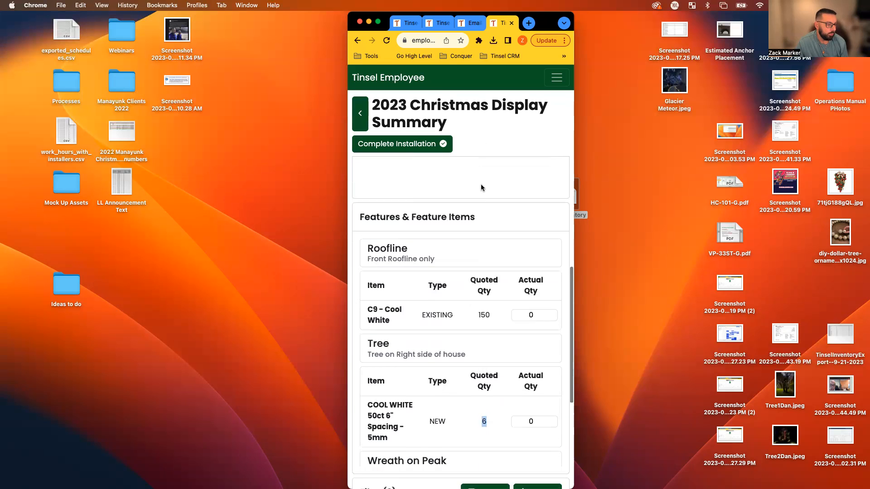
# Leave the C9 actual quantity unchanged and view the House4 Mockup.png image.
pyautogui.doubleClick(536, 216)
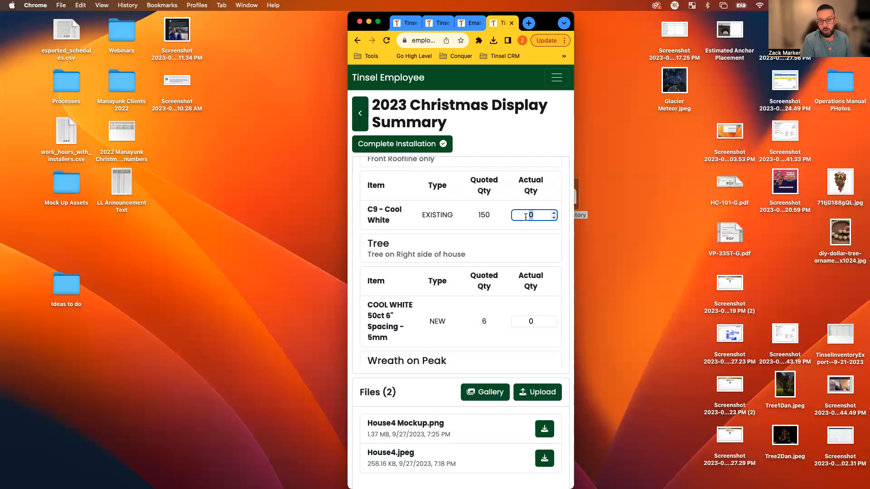
pyautogui.click(509, 218)
pyautogui.scroll(-3, 526, 230)
pyautogui.scroll(-8, 523, 240)
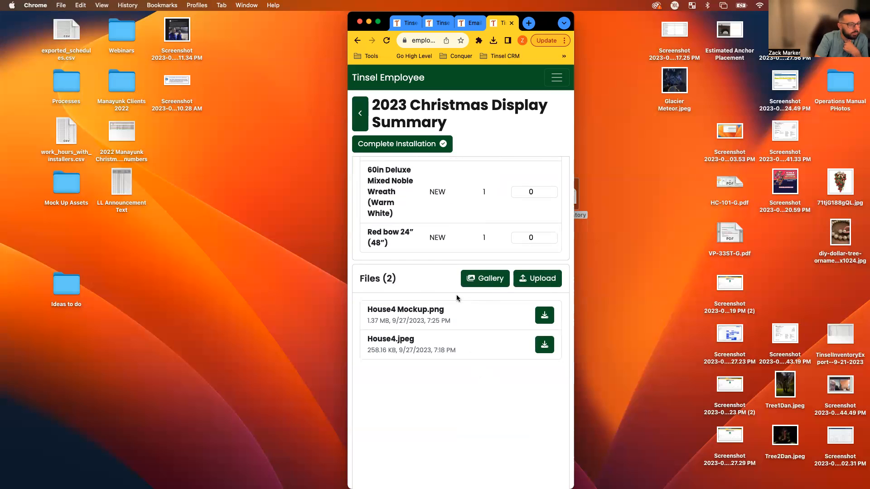
pyautogui.click(424, 316)
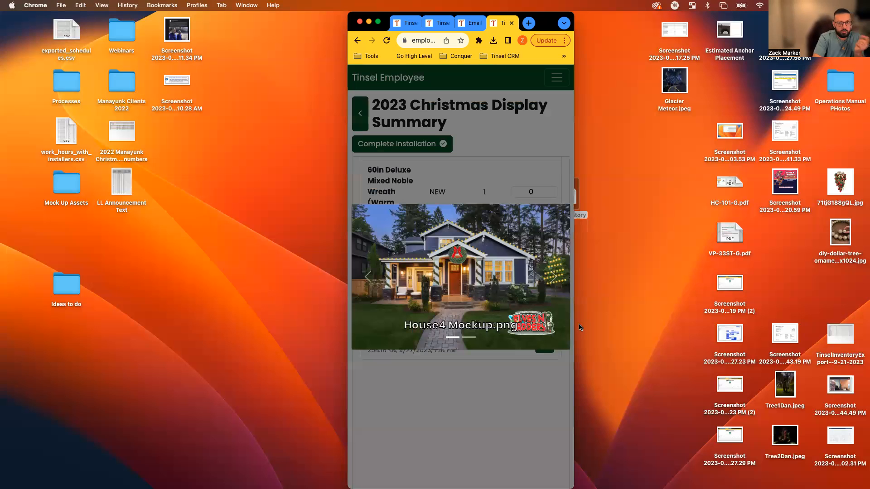
# Flip between House4.jpeg and House4 Mockup.png in the gallery, then close it.
pyautogui.click(552, 280)
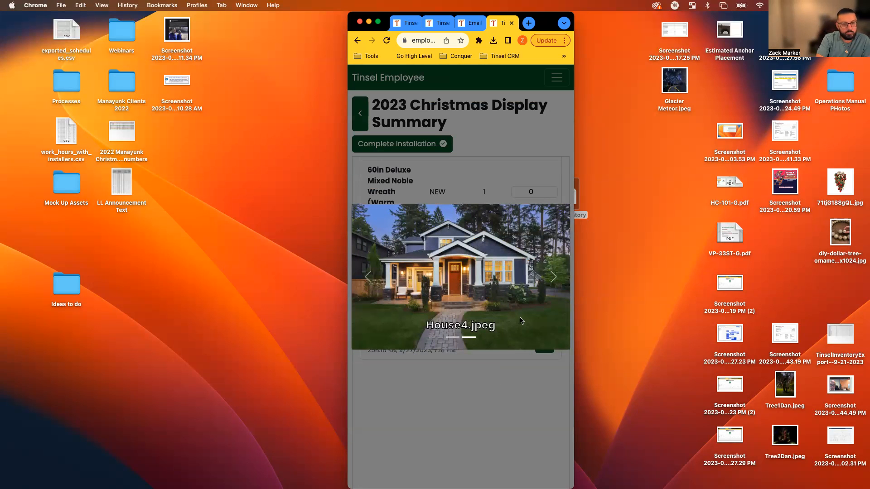
pyautogui.click(549, 279)
pyautogui.click(486, 415)
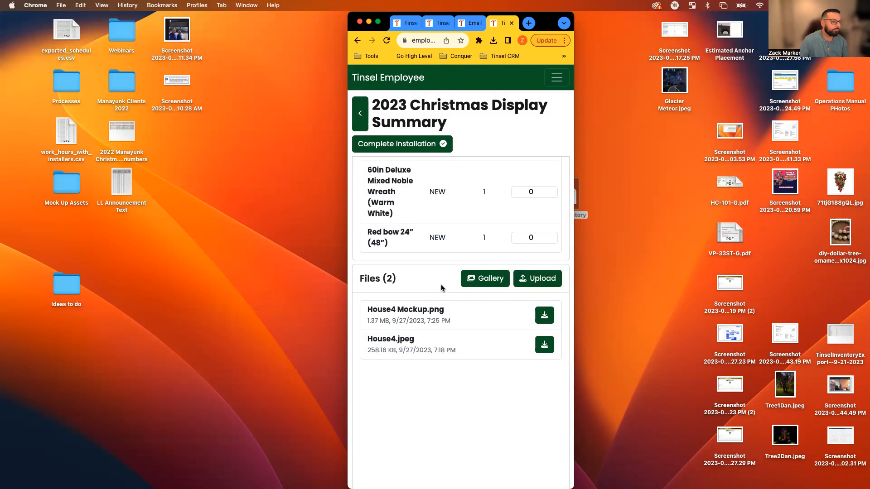
# Mark the installation complete and maximise the browser window.
pyautogui.scroll(15, 407, 284)
pyautogui.scroll(-8, 409, 284)
pyautogui.scroll(12, 410, 283)
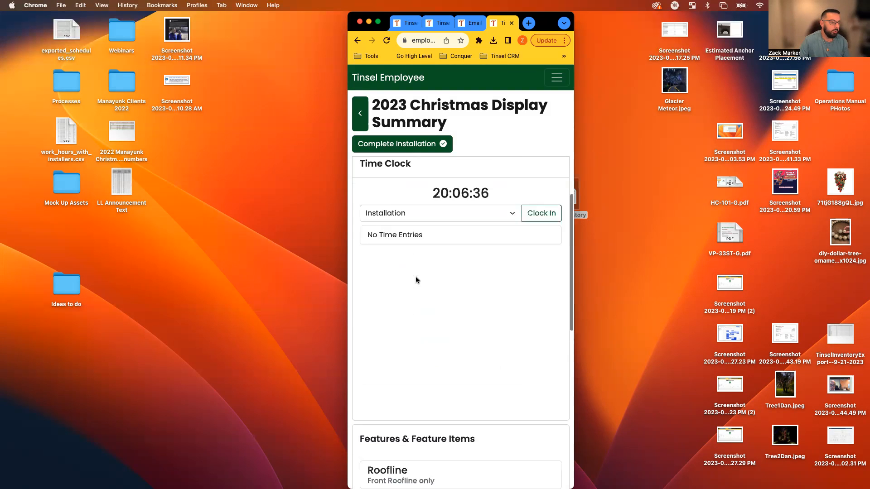
pyautogui.click(413, 146)
pyautogui.moveTo(446, 92); pyautogui.dragTo(383, 81)
pyautogui.doubleClick(540, 23)
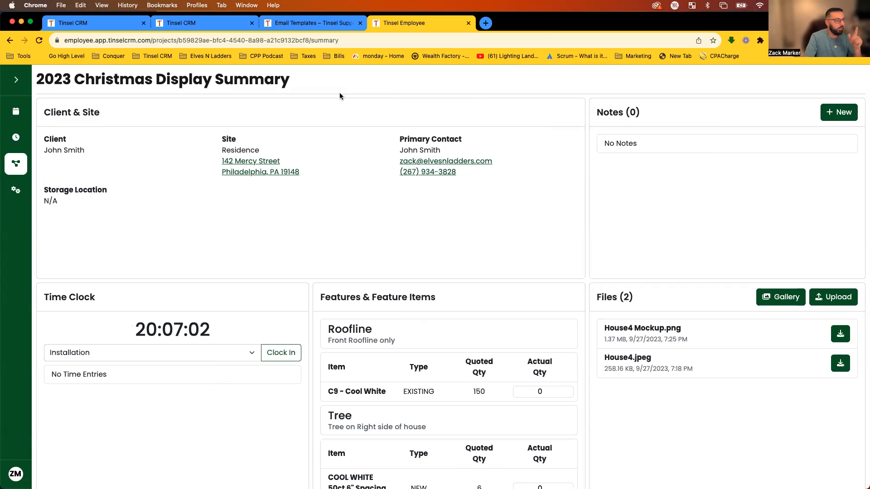
# Return to the Tinsel CRM project page and view the three unchecked Bases checklist tasks.
pyautogui.click(205, 27)
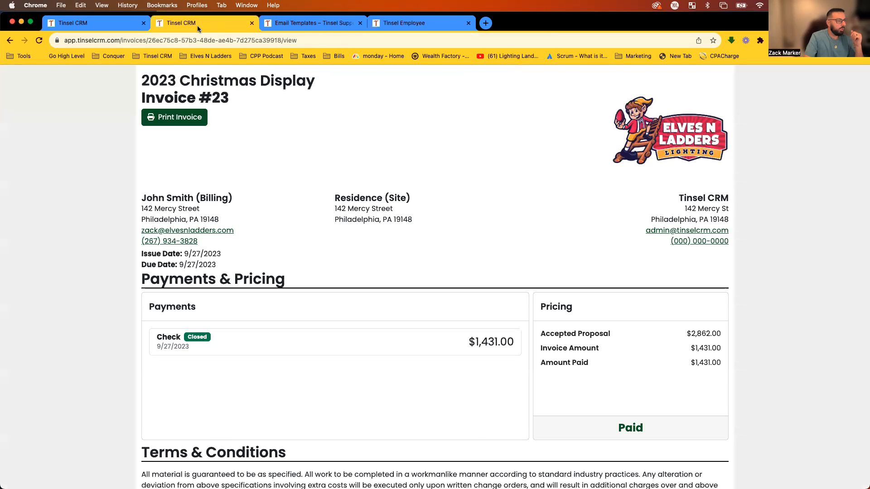
pyautogui.click(121, 26)
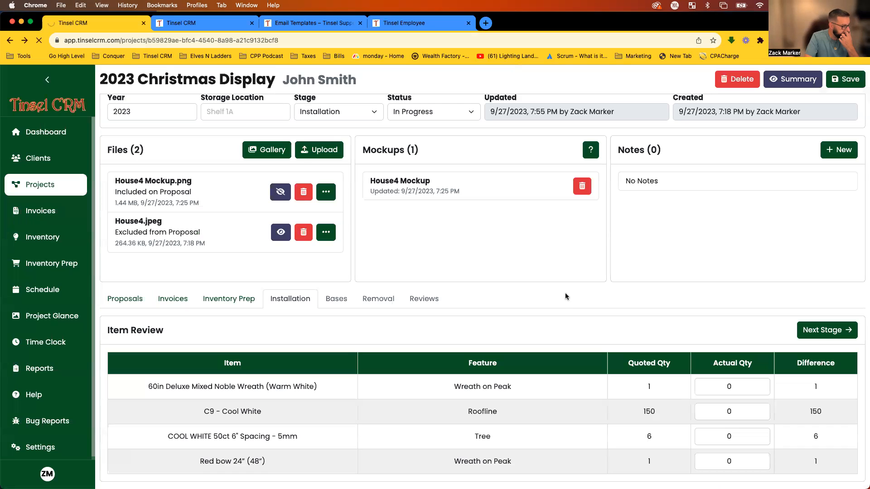
pyautogui.scroll(-2, 565, 293)
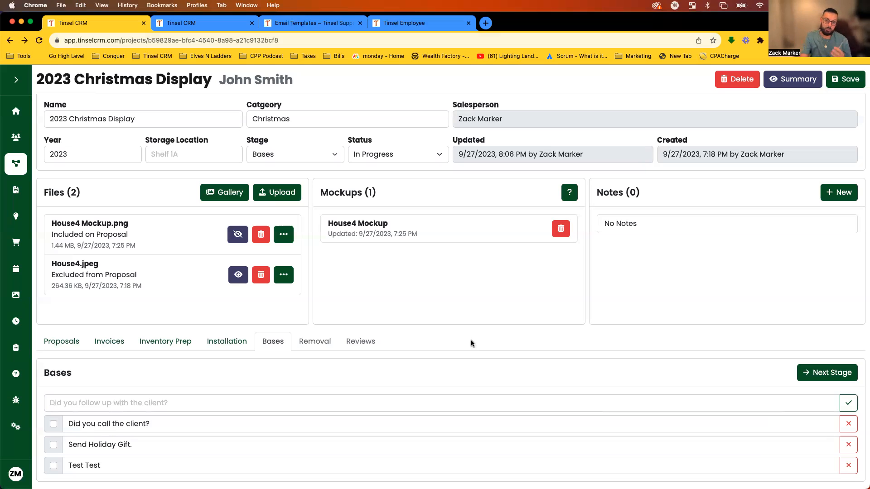
# Tick off Did you call the client?, Send Holiday Gift. and Test Test.
pyautogui.click(53, 424)
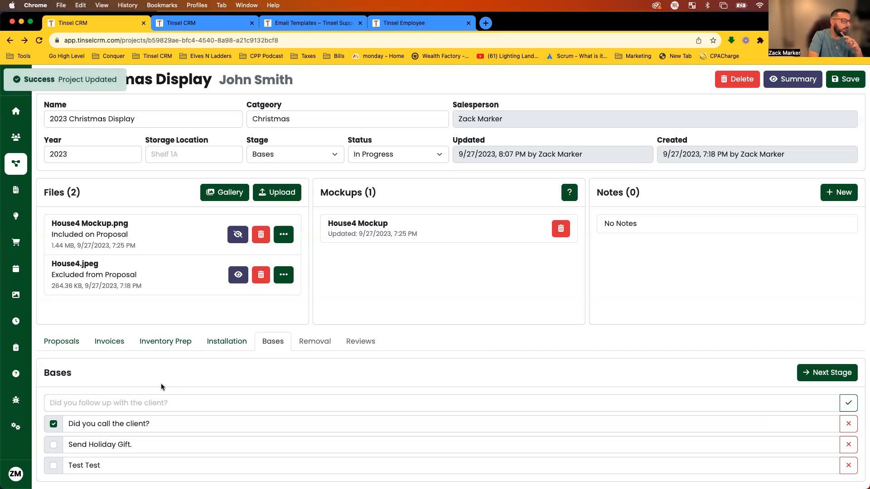
pyautogui.click(54, 446)
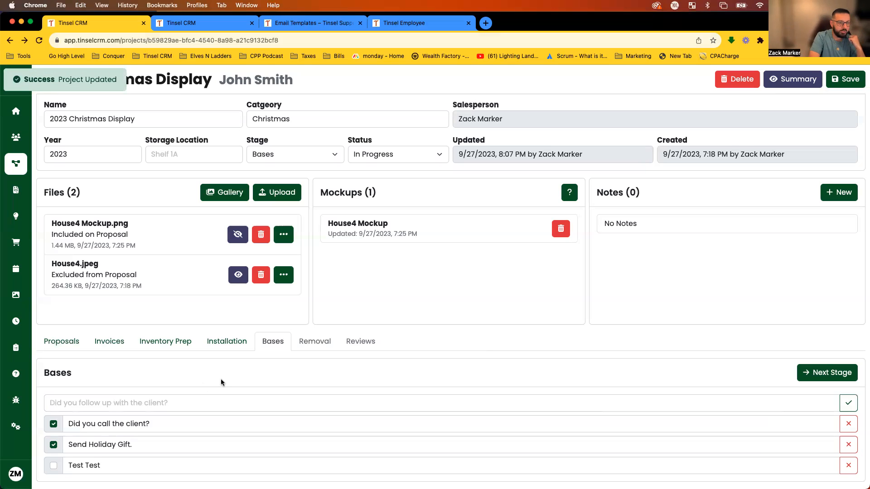
pyautogui.click(53, 465)
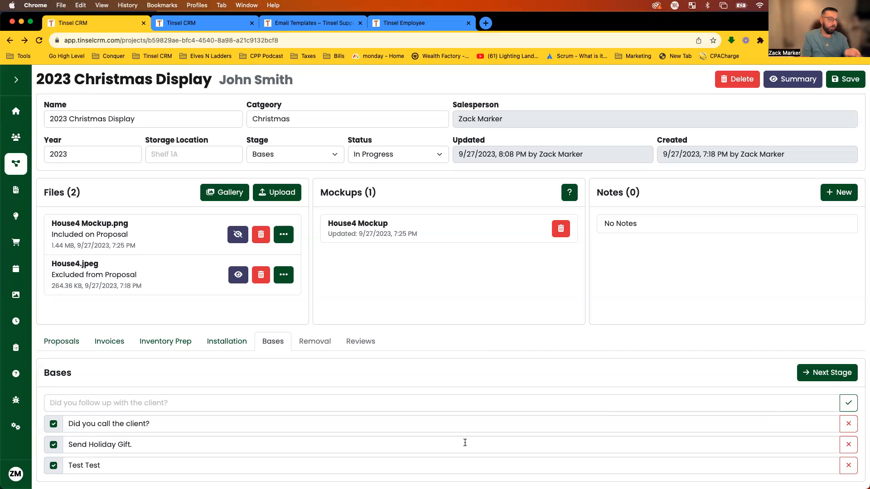
# Add 'Send This' as a new Bases checklist task.
pyautogui.click(319, 404)
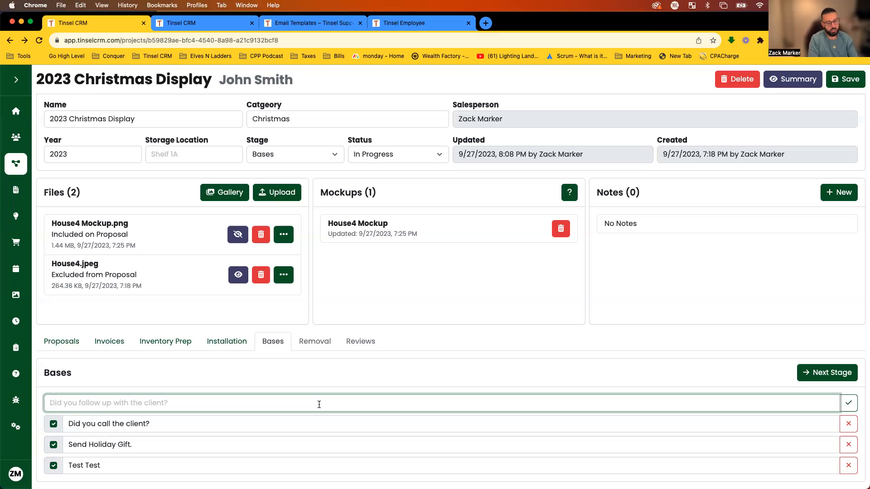
pyautogui.write('Send This')
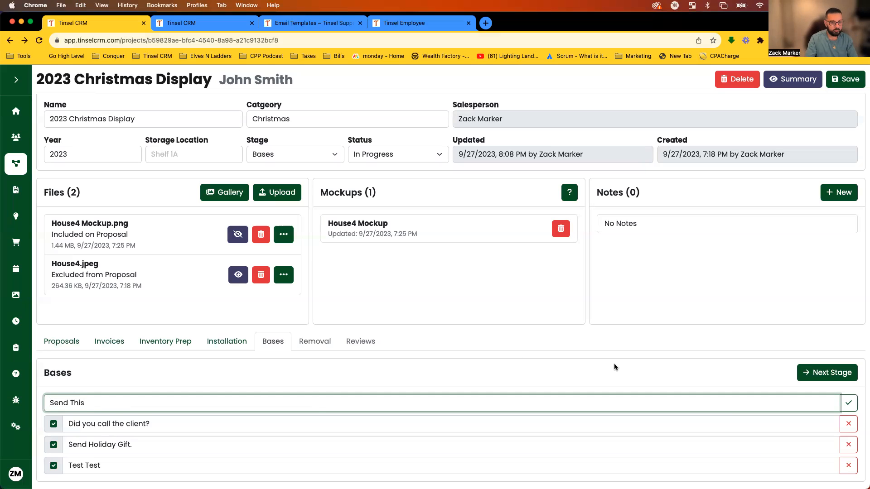
pyautogui.click(848, 403)
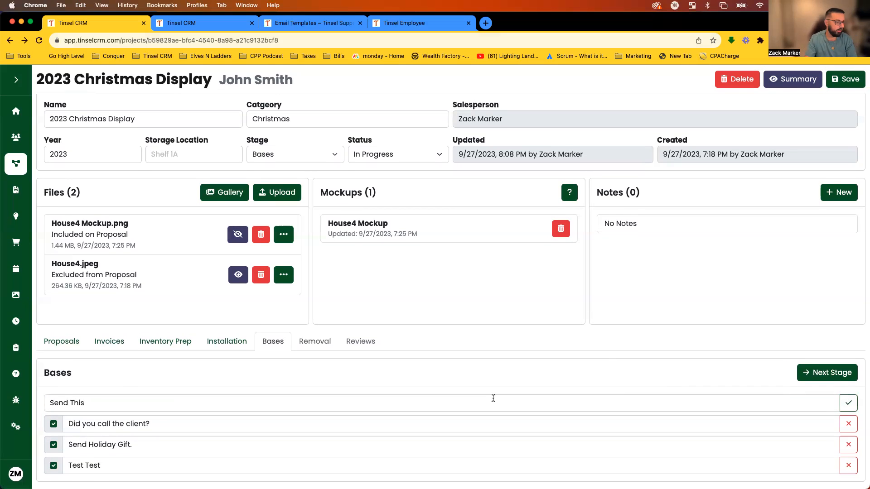
pyautogui.scroll(-1, 317, 410)
# Tick off Send This and choose Row 07 - Shelf B - 3 Boxes as the storage location.
pyautogui.click(54, 466)
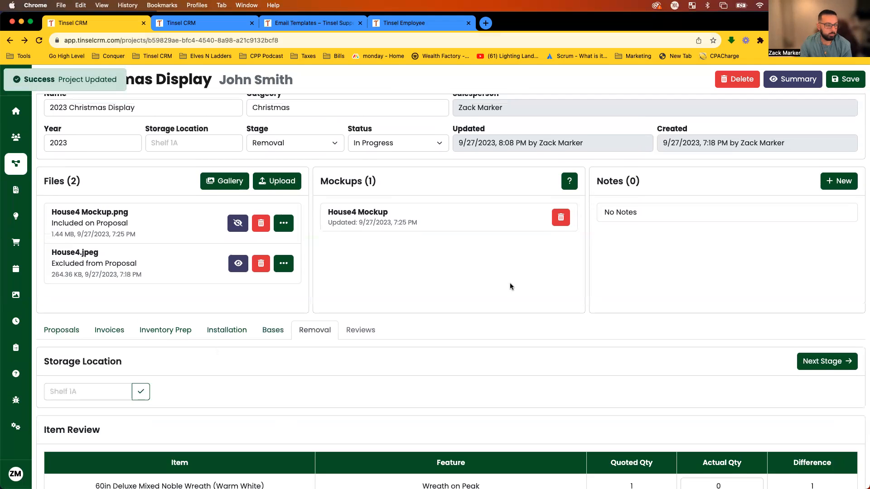
pyautogui.scroll(-3, 503, 289)
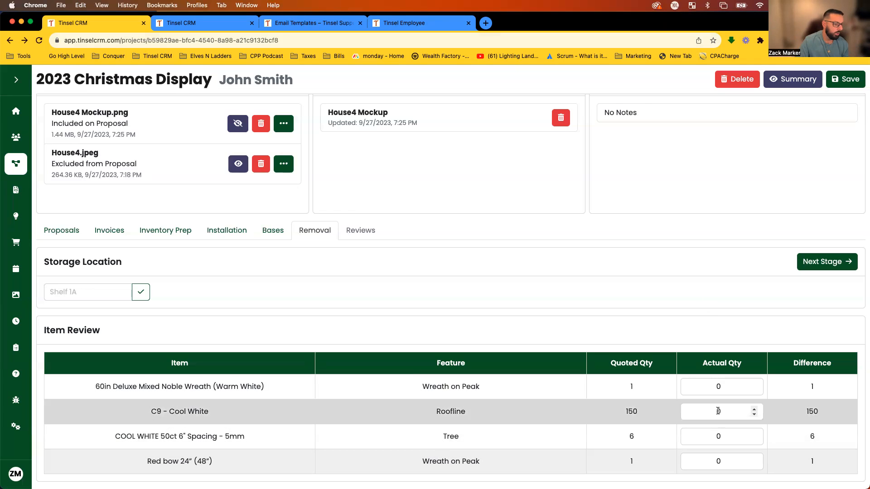
pyautogui.click(56, 293)
pyautogui.click(182, 286)
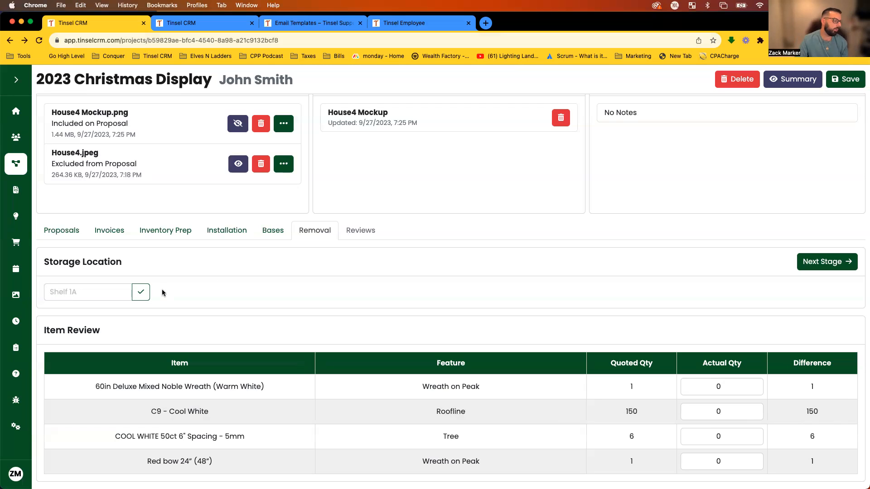
pyautogui.click(111, 292)
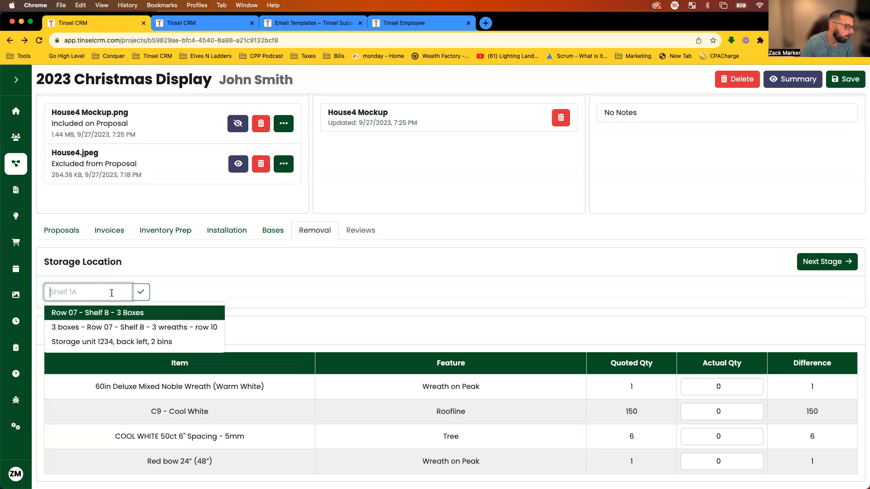
pyautogui.click(61, 313)
# Save Row 07 - Shelf B - 3 Boxes as the project's storage location.
pyautogui.tripleClick(47, 293)
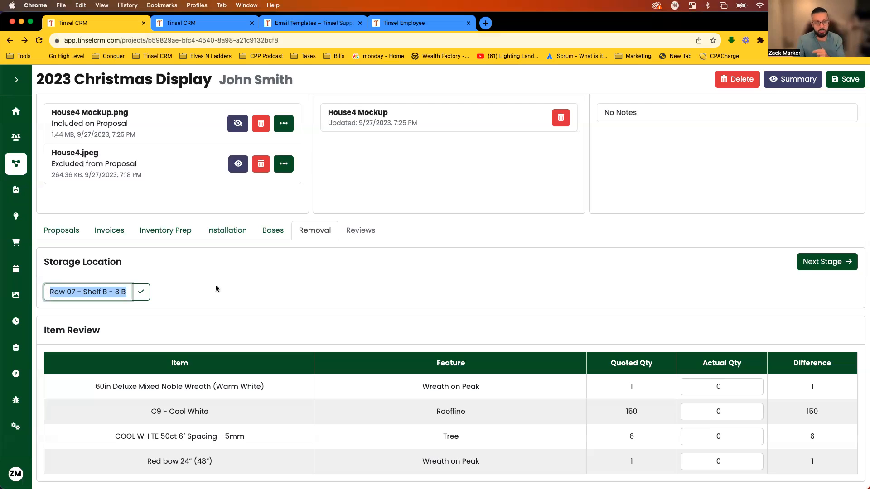
pyautogui.click(243, 290)
pyautogui.click(141, 294)
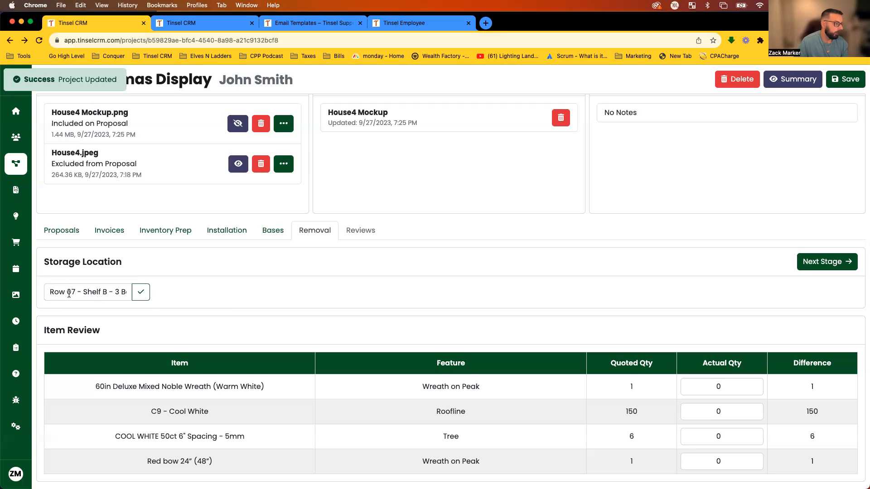
pyautogui.moveTo(45, 291); pyautogui.dragTo(142, 292)
pyautogui.click(83, 290)
pyautogui.press('Return')
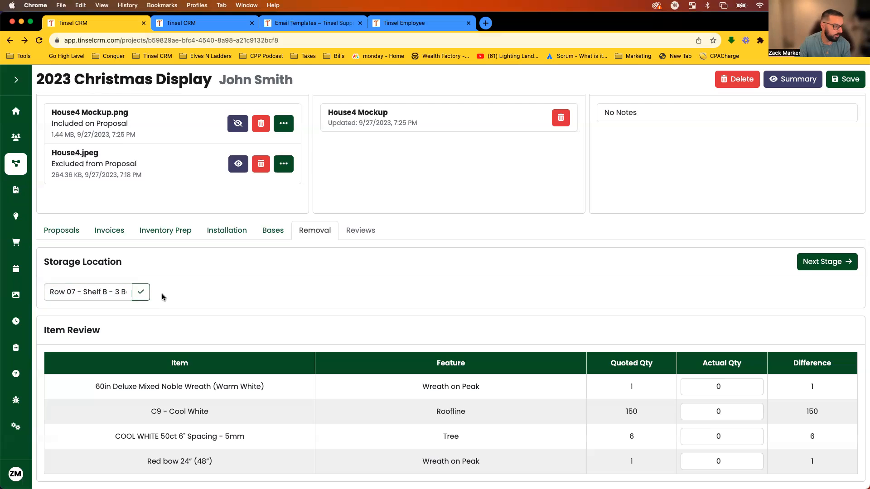
pyautogui.click(140, 291)
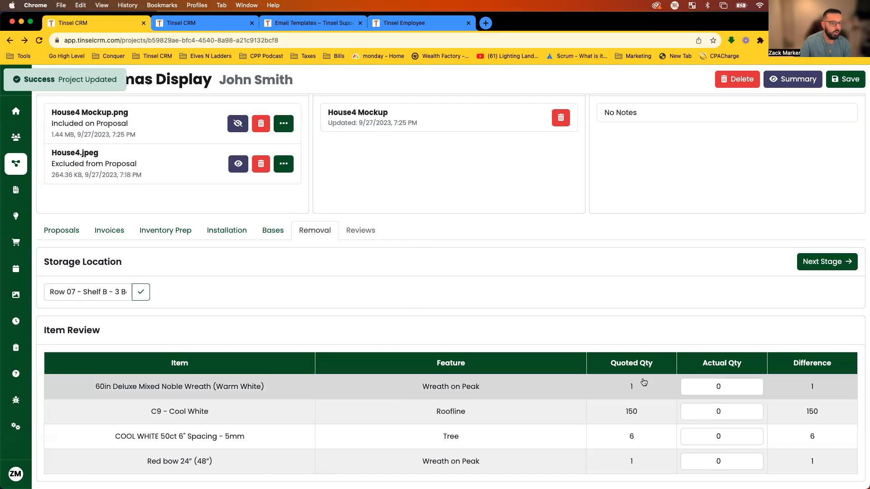
# Advance to the Reviews stage and preview the review-request email, closing it unsent.
pyautogui.click(844, 262)
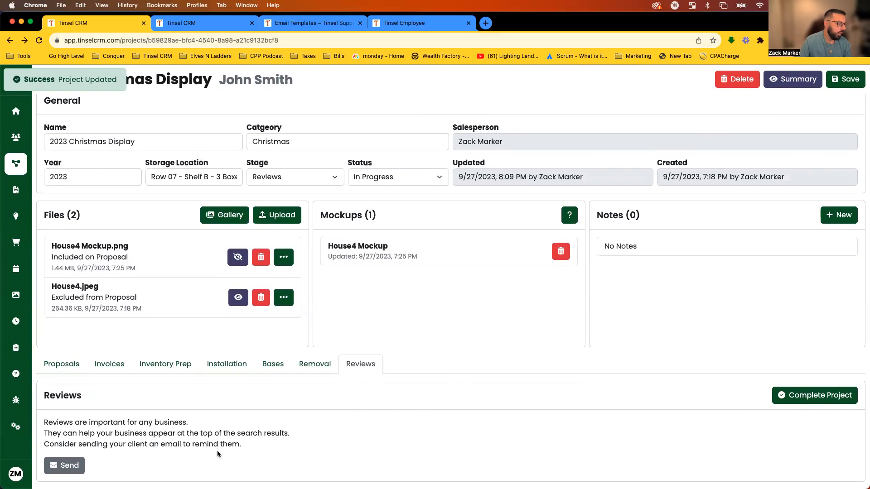
pyautogui.click(61, 465)
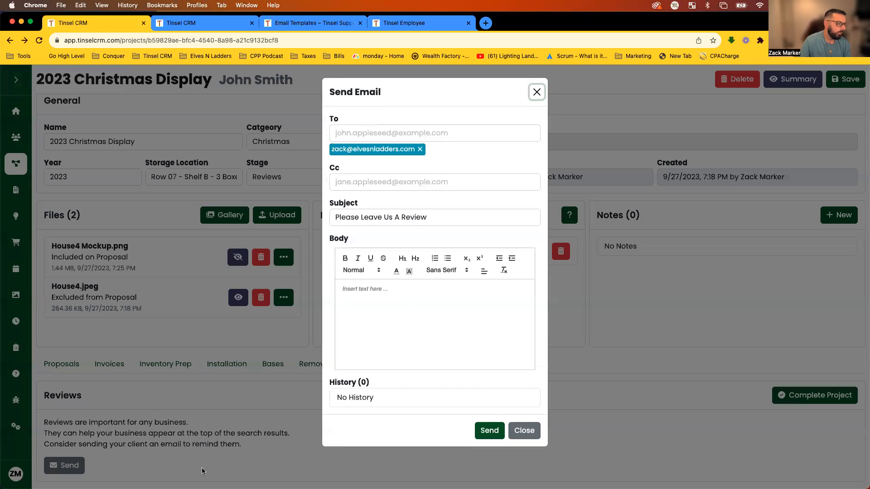
pyautogui.click(412, 300)
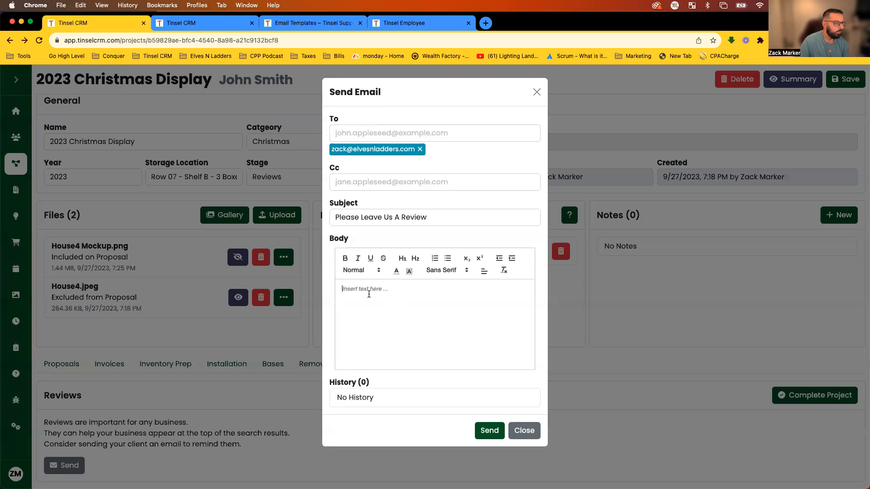
pyautogui.click(400, 332)
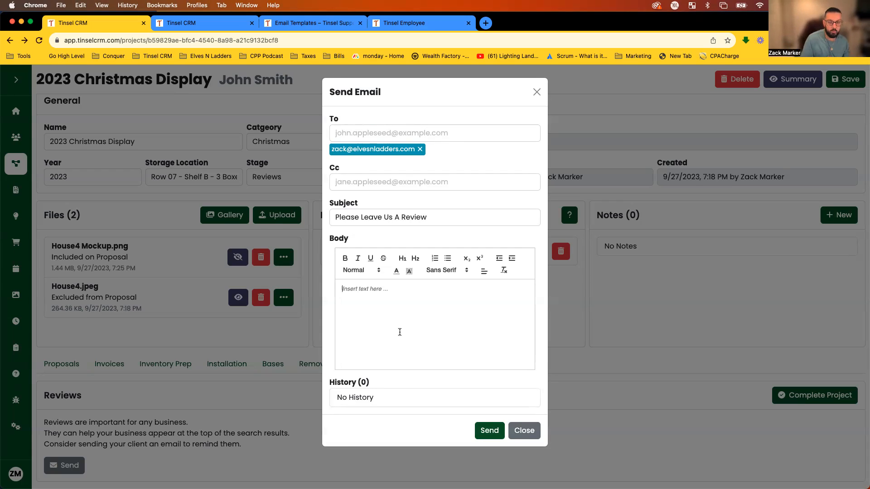
pyautogui.click(521, 430)
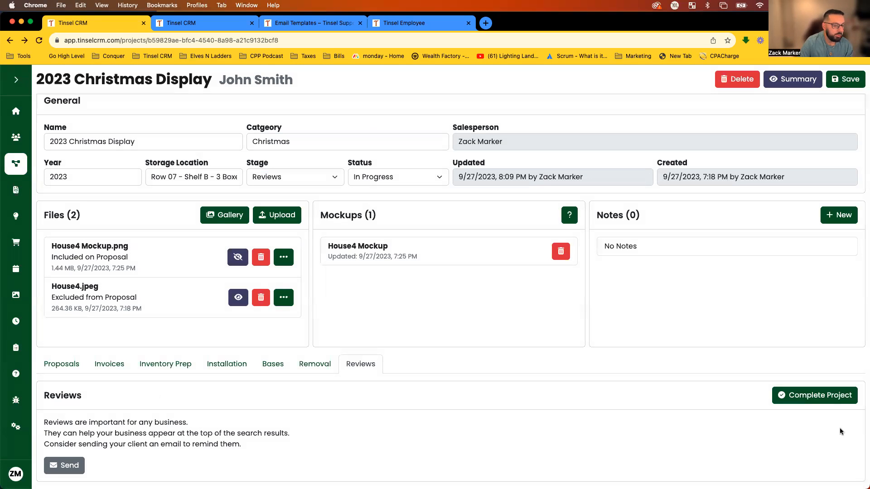
# Mark the 2023 Christmas Display project as completed.
pyautogui.click(839, 403)
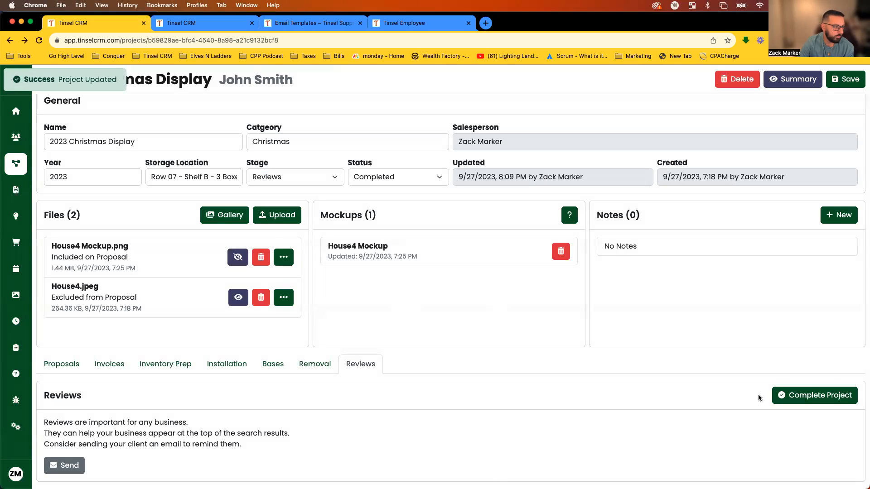
pyautogui.doubleClick(364, 164)
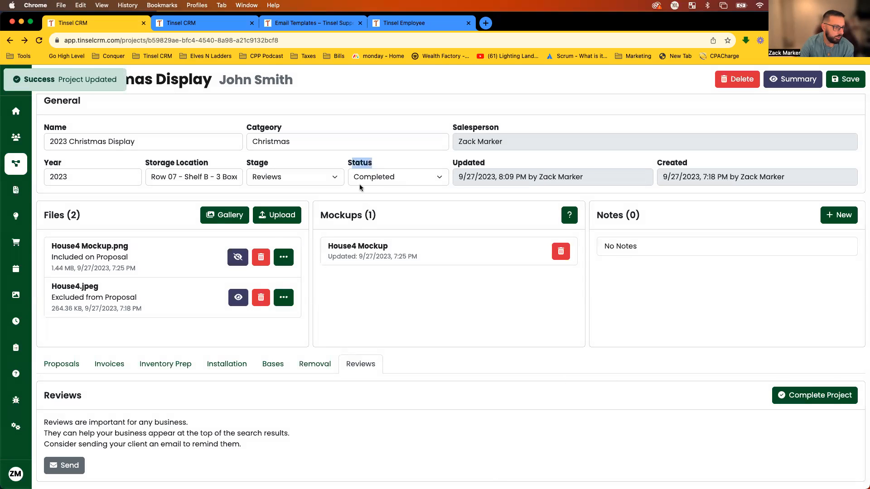
pyautogui.click(418, 221)
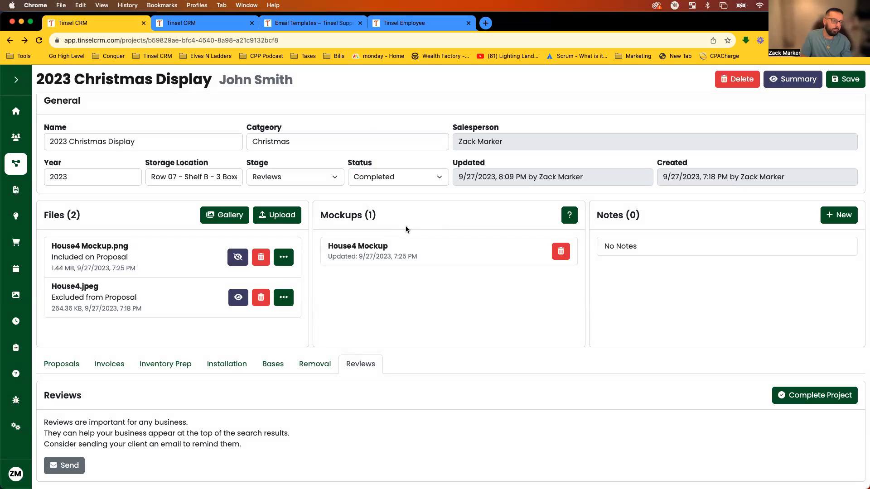
# Expand the left sidebar and open the Project Glance overview.
pyautogui.scroll(1, 371, 198)
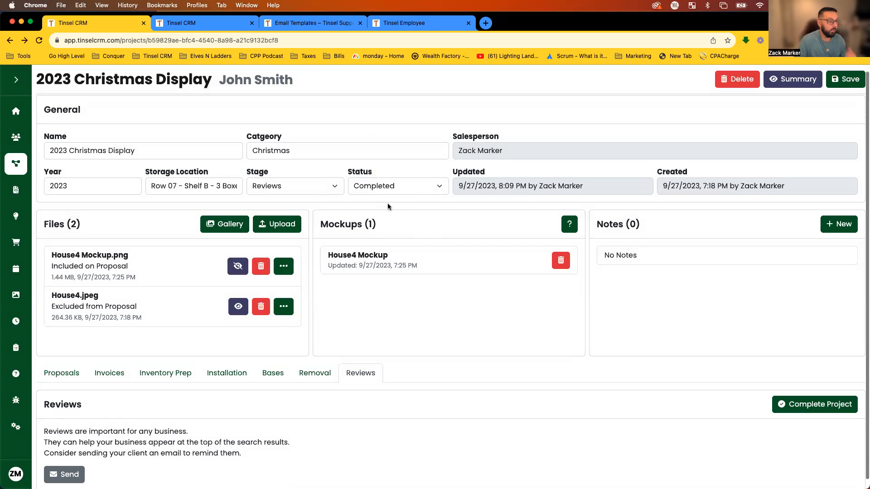
pyautogui.scroll(1, 391, 205)
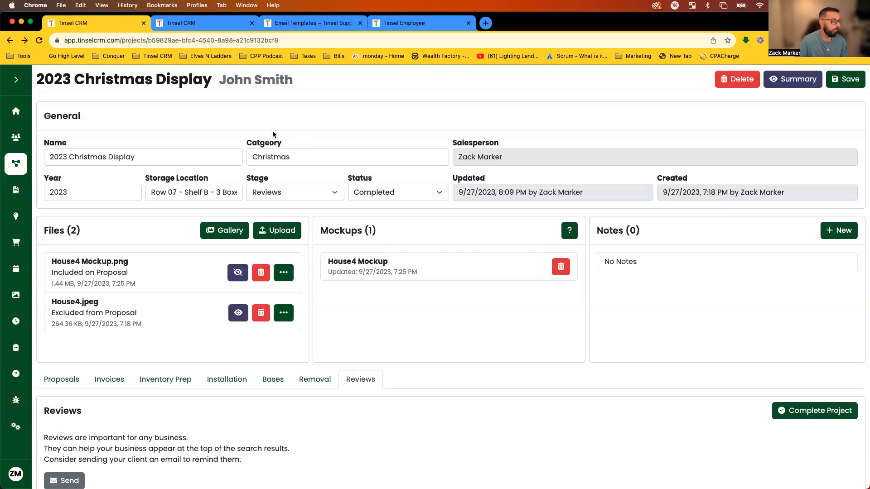
pyautogui.click(8, 91)
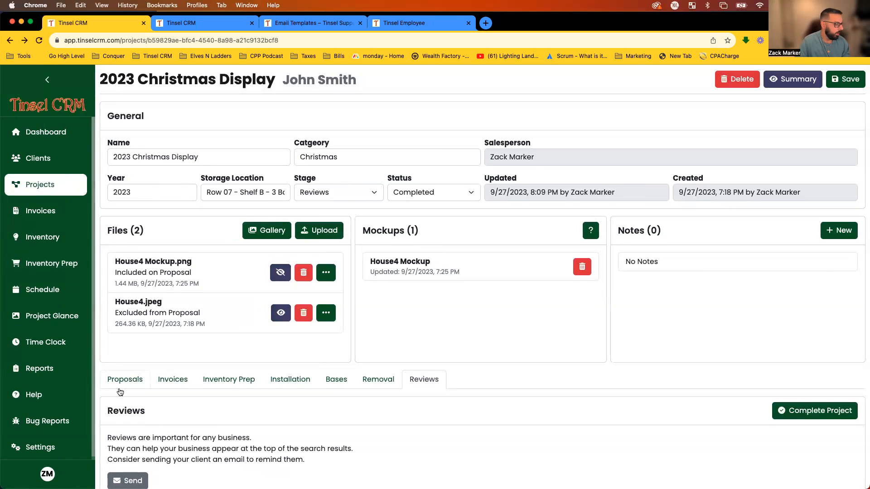
pyautogui.click(50, 316)
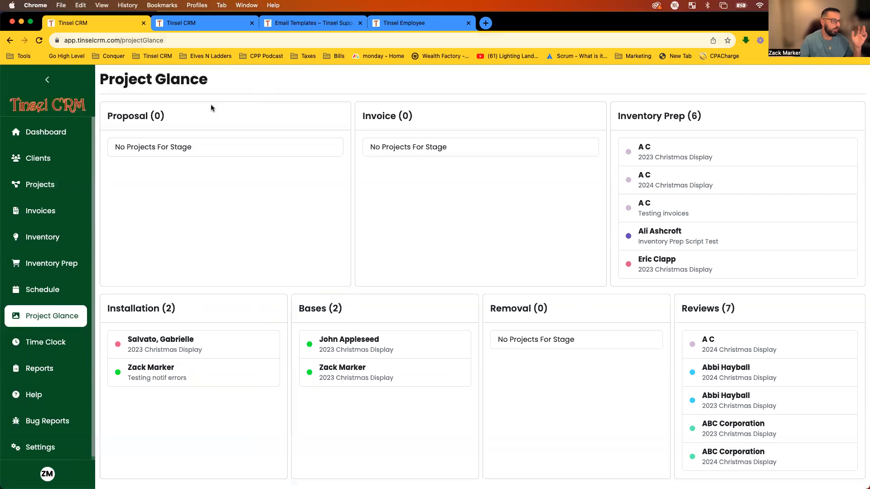
pyautogui.moveTo(204, 114); pyautogui.dragTo(126, 115)
pyautogui.moveTo(372, 113); pyautogui.dragTo(385, 114)
pyautogui.click(675, 113)
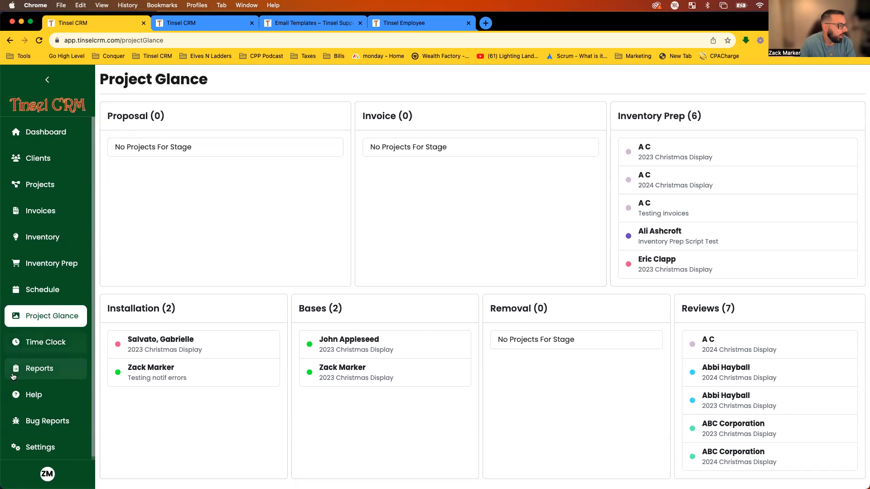
# Show the last listed employee's Time Clock entries, stepping back several weeks into August.
pyautogui.click(68, 345)
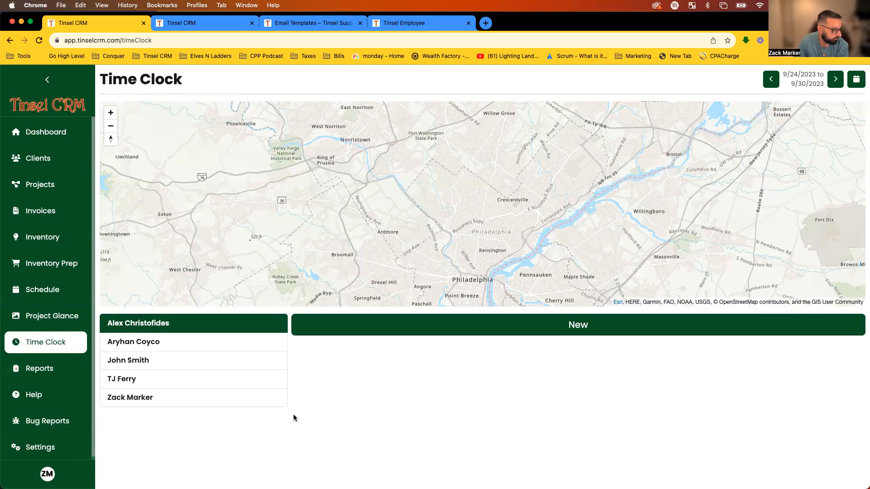
pyautogui.click(185, 397)
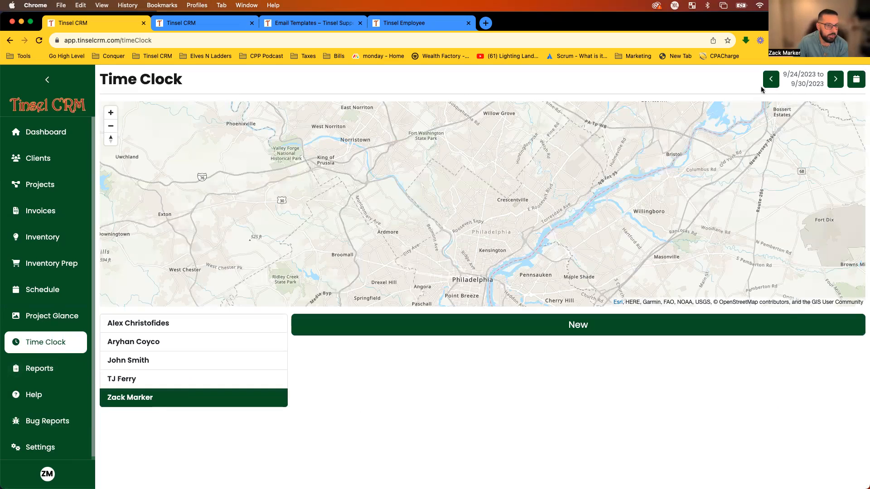
pyautogui.click(778, 80)
pyautogui.click(779, 80)
pyautogui.click(780, 80)
pyautogui.click(780, 80)
pyautogui.click(780, 80)
pyautogui.click(780, 80)
pyautogui.click(780, 81)
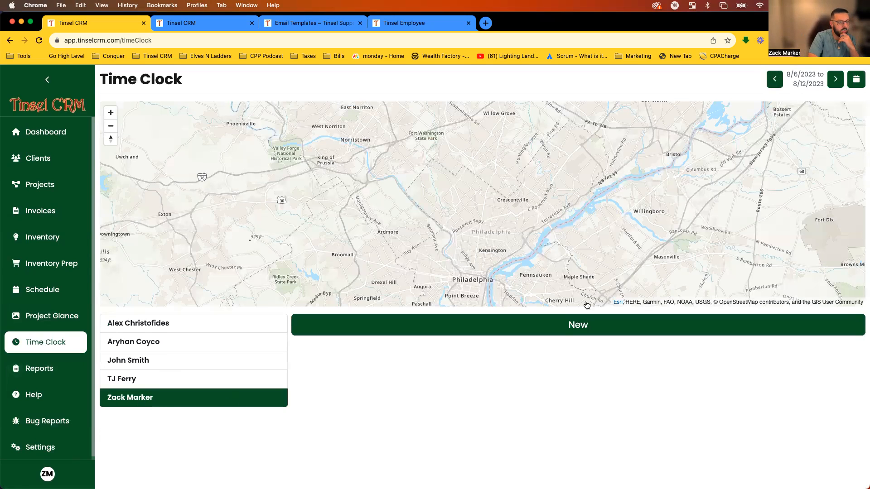
# Set the date range to year to date, 1/1/2023 to 9/27/2023.
pyautogui.click(856, 80)
pyautogui.click(658, 126)
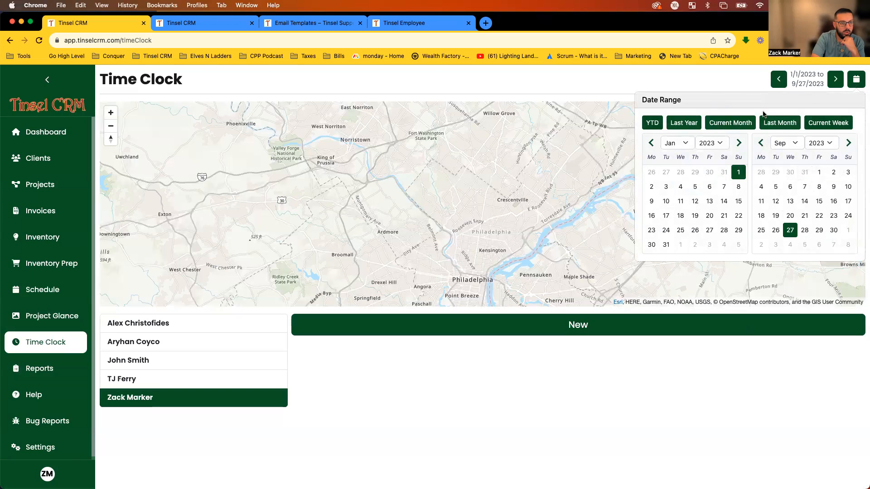
pyautogui.click(721, 80)
pyautogui.scroll(-3, 584, 259)
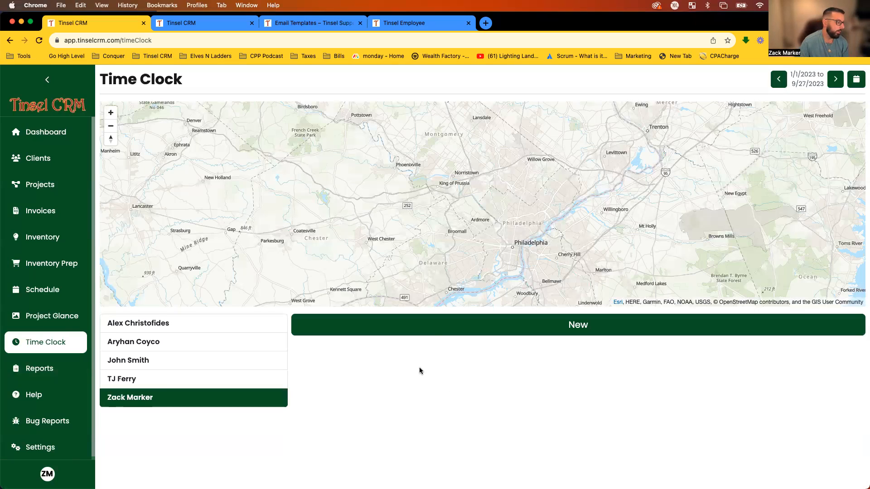
# Browse the Reports page's Clients, Finances, Projects and Schedule report lists.
pyautogui.click(34, 368)
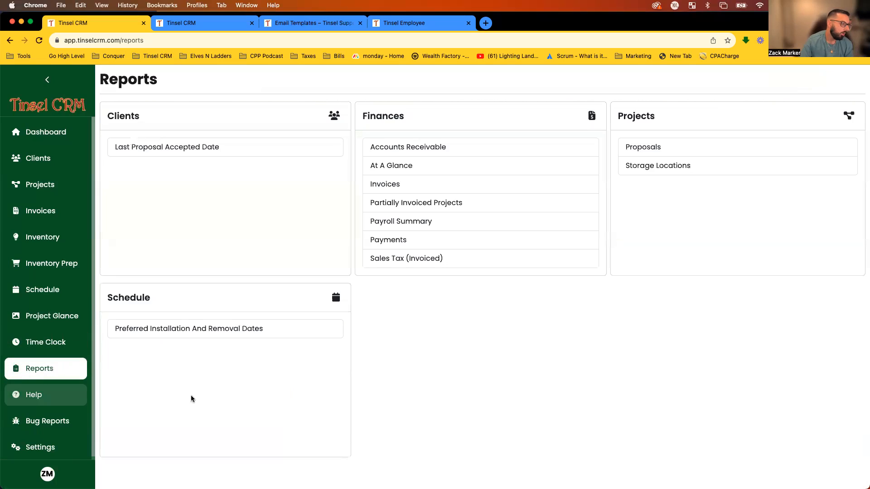
pyautogui.scroll(-1, 516, 174)
pyautogui.scroll(1, 497, 202)
pyautogui.scroll(-1, 499, 245)
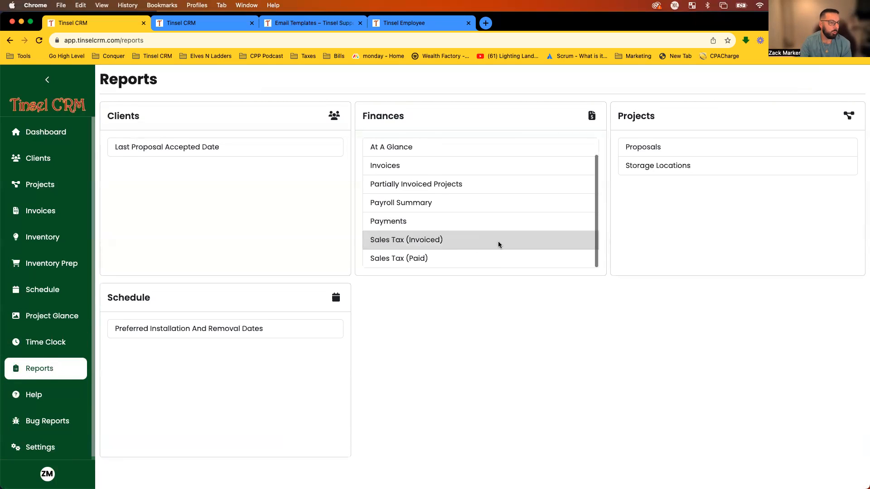
pyautogui.scroll(1, 444, 236)
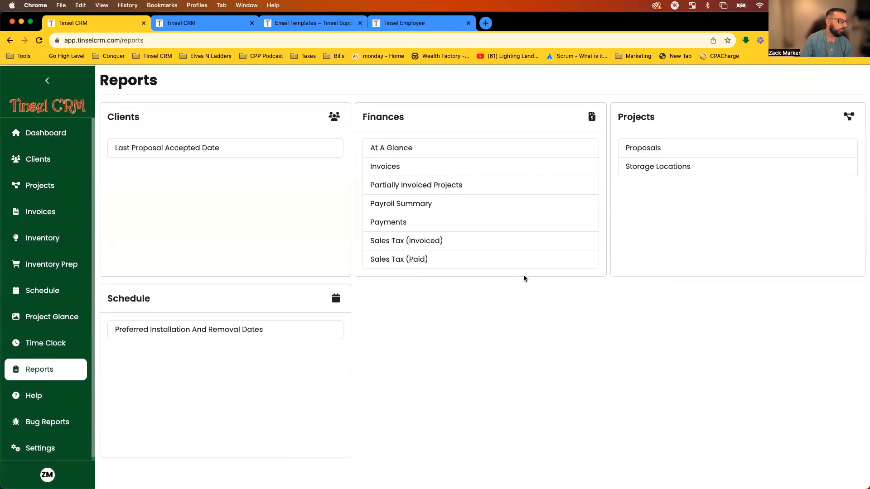
pyautogui.scroll(1, 534, 227)
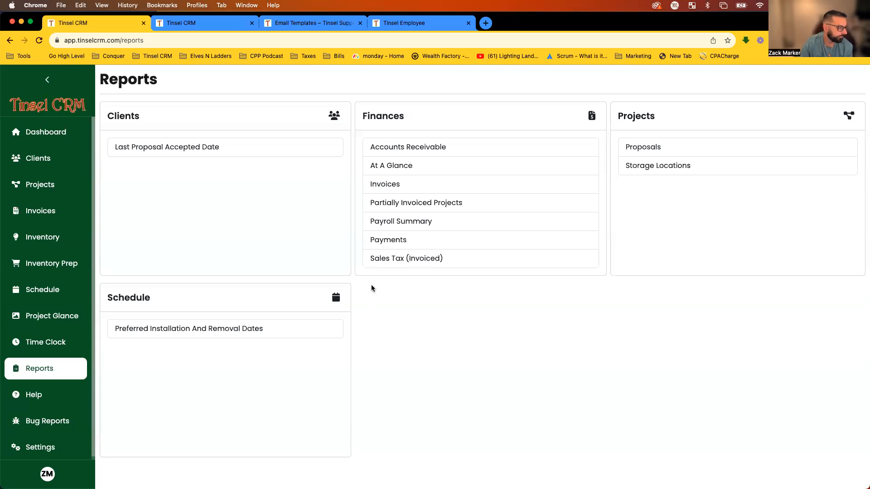
# Open the Tinsel Support help site in a new tab and browse its articles.
pyautogui.click(44, 399)
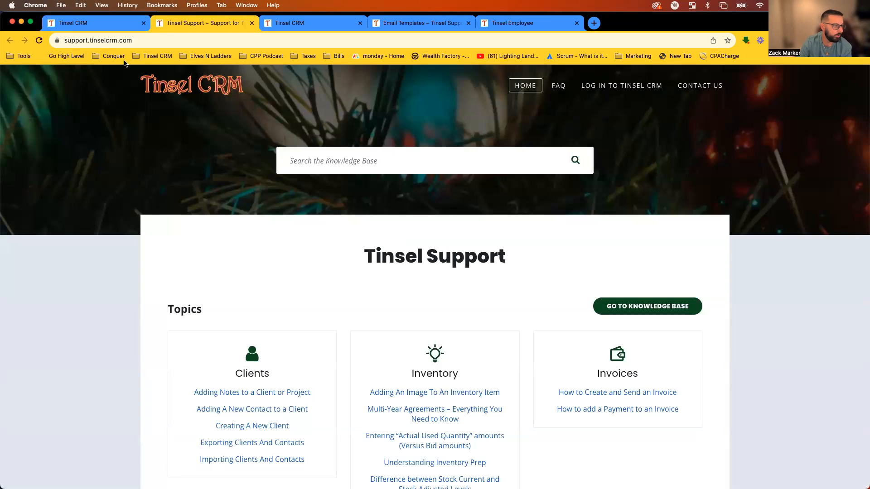
pyautogui.click(59, 40)
pyautogui.moveTo(59, 41); pyautogui.dragTo(129, 41)
pyautogui.click(164, 41)
pyautogui.scroll(-3, 397, 236)
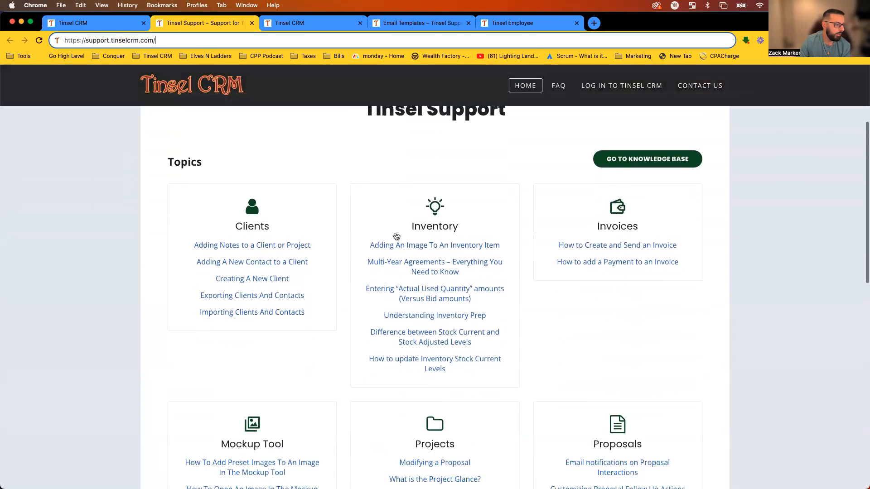
pyautogui.scroll(-3, 396, 236)
pyautogui.scroll(2, 443, 233)
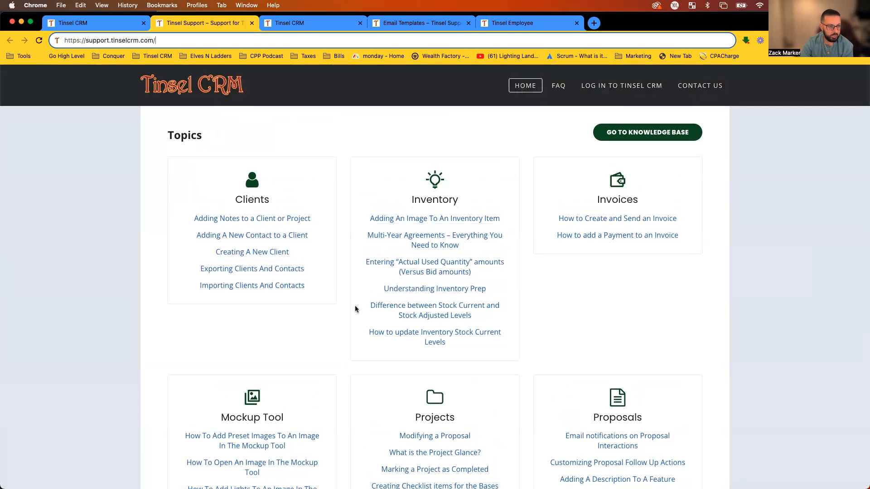
pyautogui.scroll(-4, 423, 438)
pyautogui.scroll(3, 433, 439)
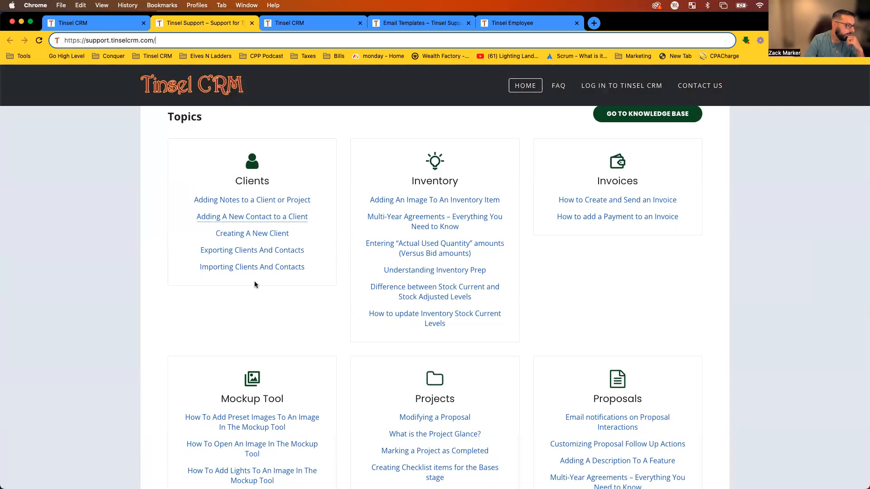
# Read the 'Adding A New Contact to a Client' article, then return to Reports.
pyautogui.click(288, 217)
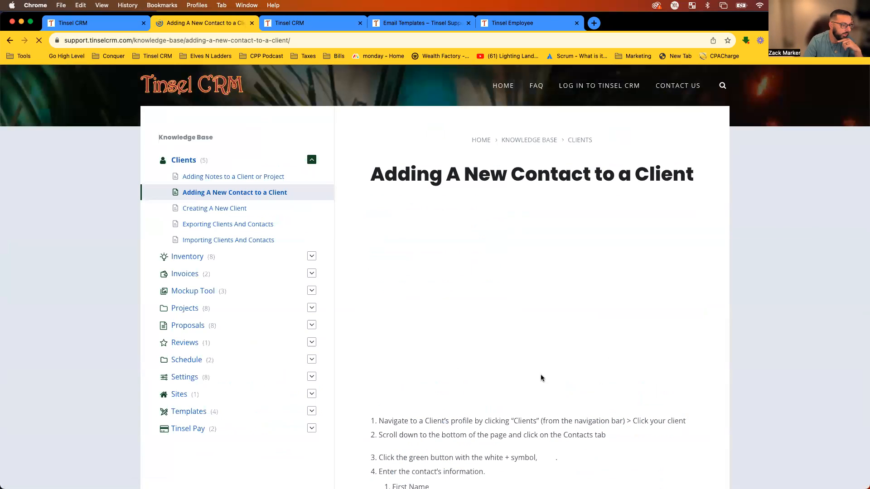
pyautogui.scroll(-3, 635, 345)
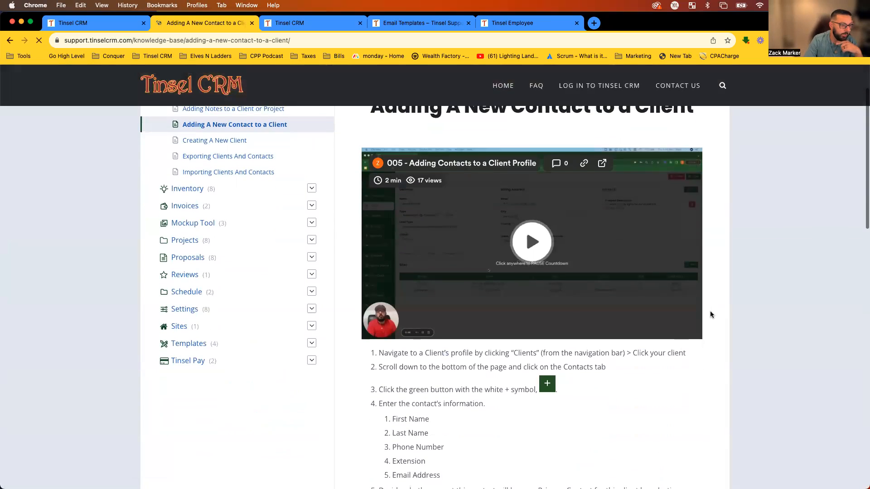
pyautogui.scroll(-3, 513, 310)
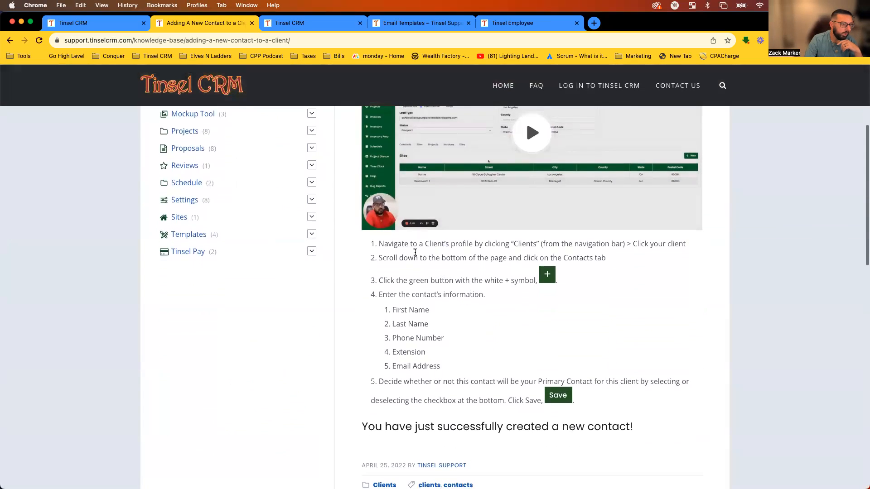
pyautogui.scroll(-3, 415, 252)
pyautogui.scroll(5, 406, 254)
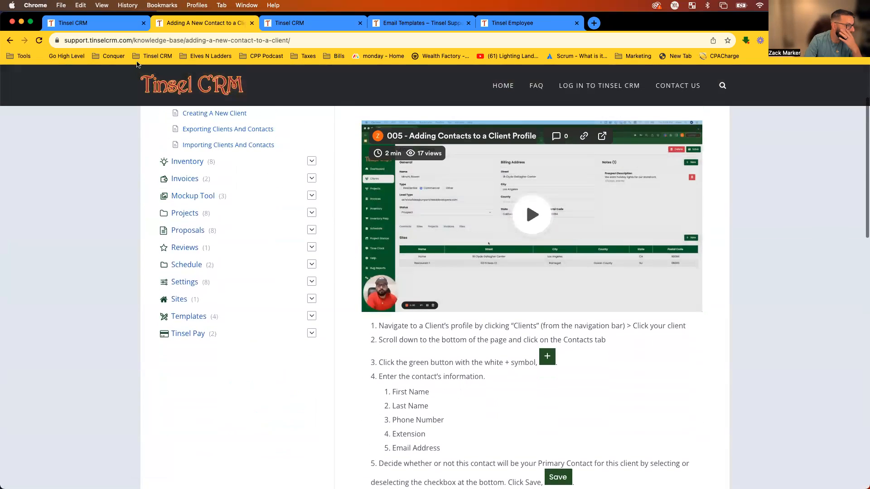
pyautogui.click(97, 24)
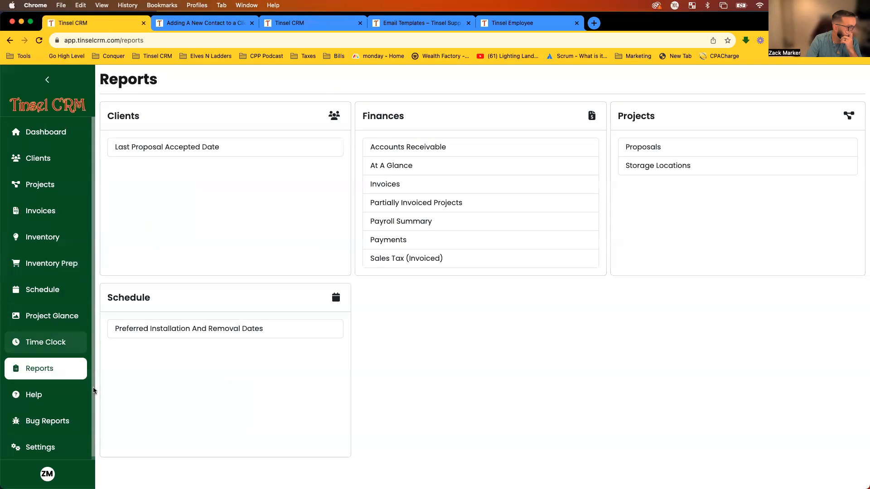
pyautogui.scroll(-1, 91, 425)
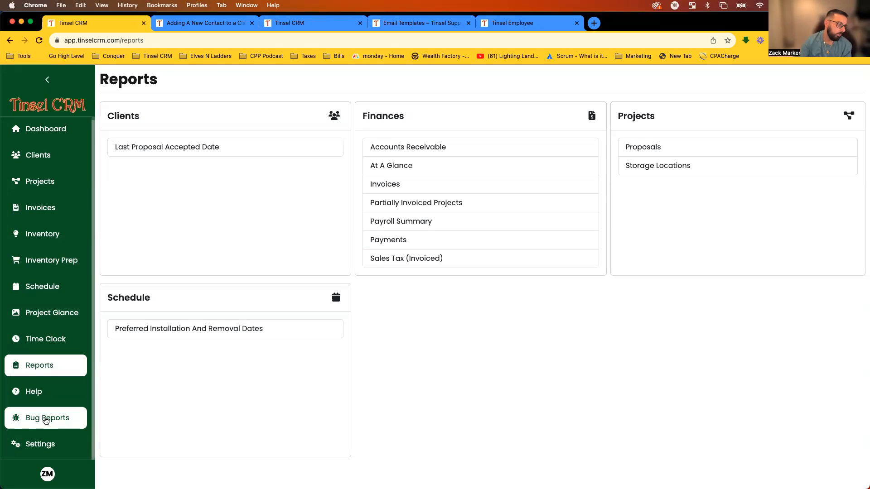
pyautogui.scroll(1, 46, 422)
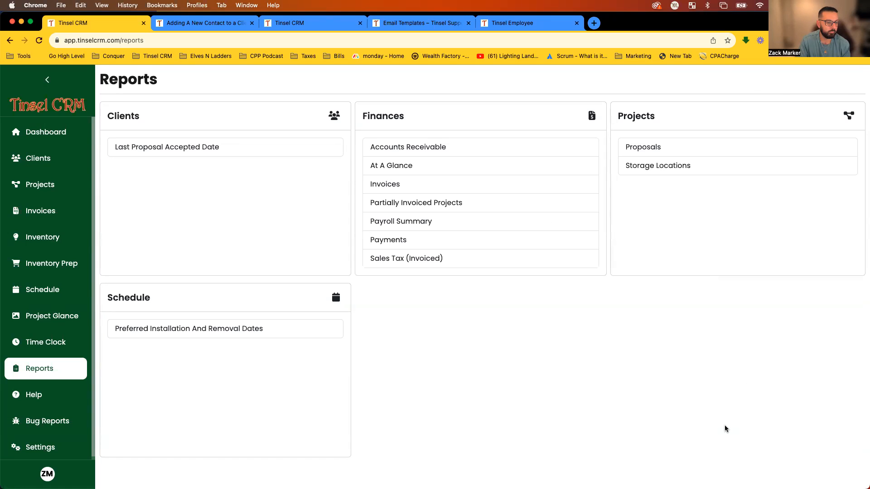
pyautogui.moveTo(730, 476)
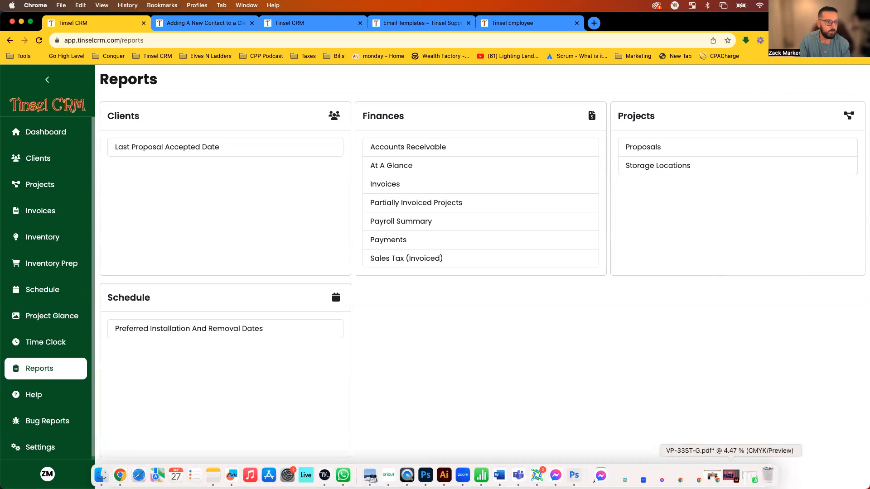
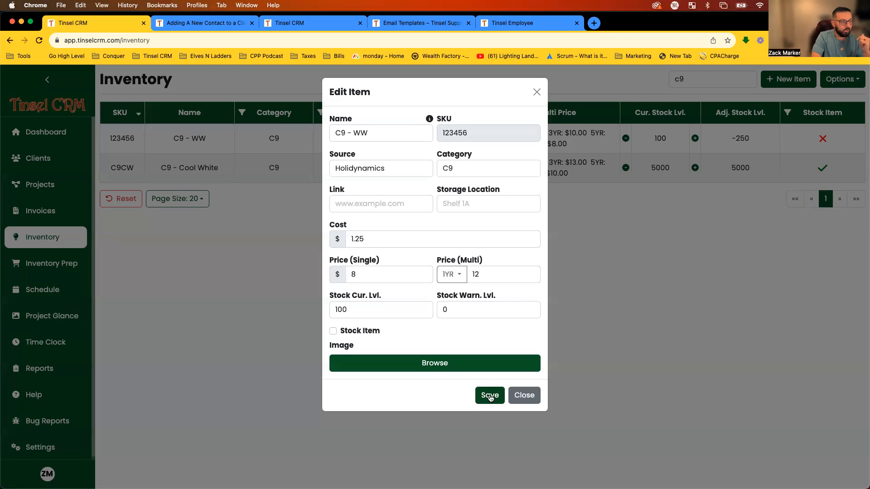
# Save the C9 - WW item at $1.25 cost and $8.00 single price, then clear the inventory search.
pyautogui.click(489, 396)
pyautogui.click(748, 80)
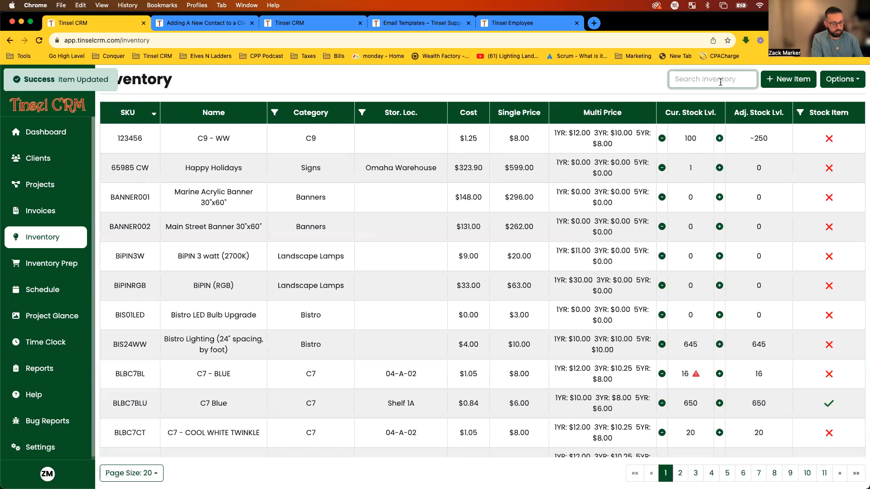
# Search inventory for 'clip' and remove 500 units from LOOP CLIP - C7 (TUFF CLIP), leaving 4500.
pyautogui.write('clip')
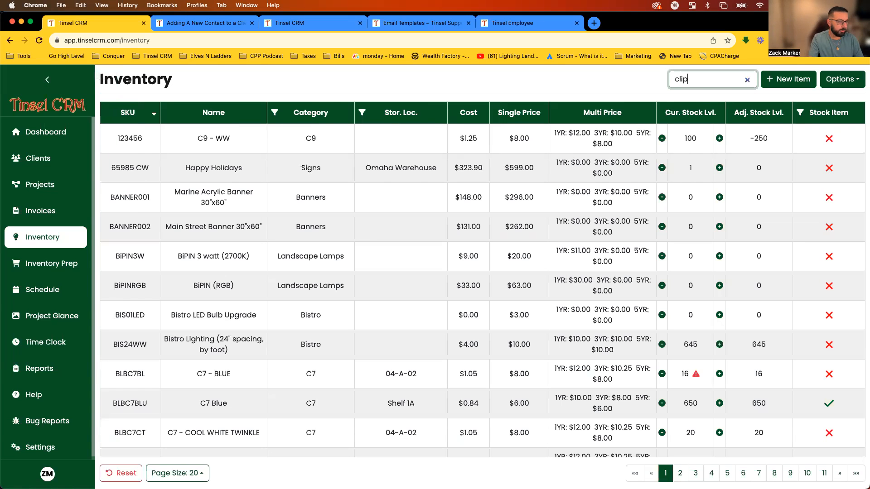
pyautogui.click(407, 376)
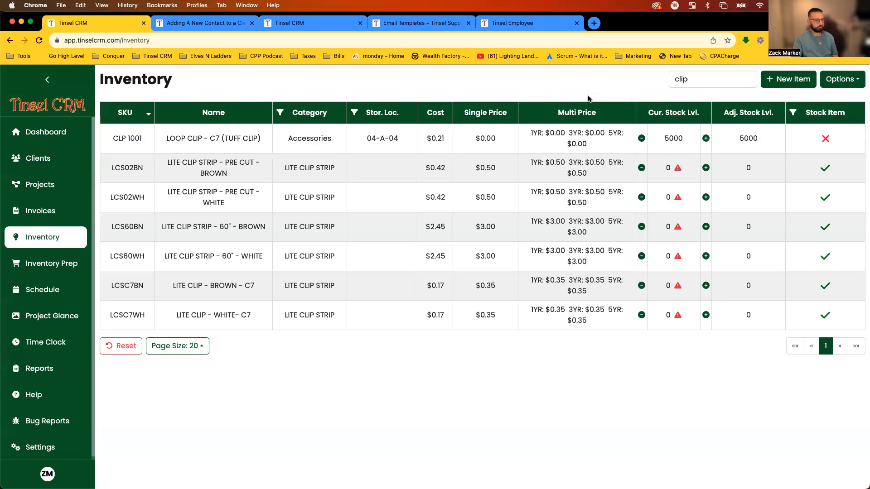
pyautogui.click(640, 139)
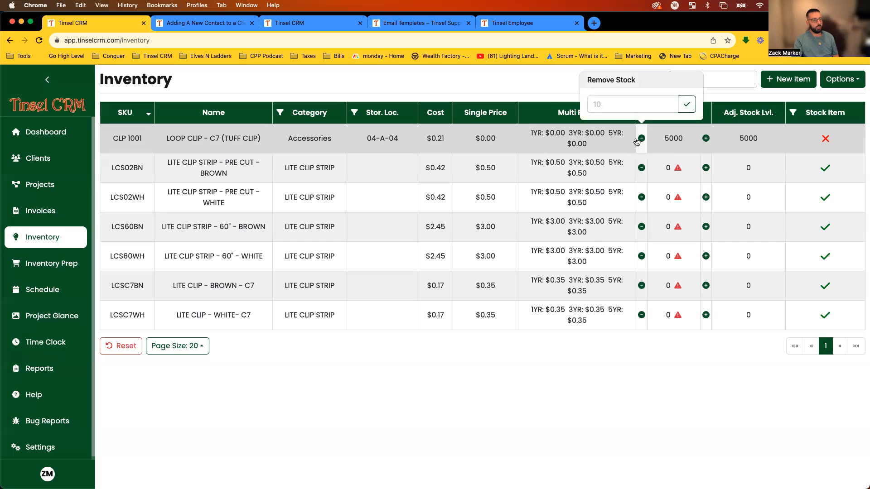
pyautogui.click(661, 104)
pyautogui.write('500')
pyautogui.click(687, 104)
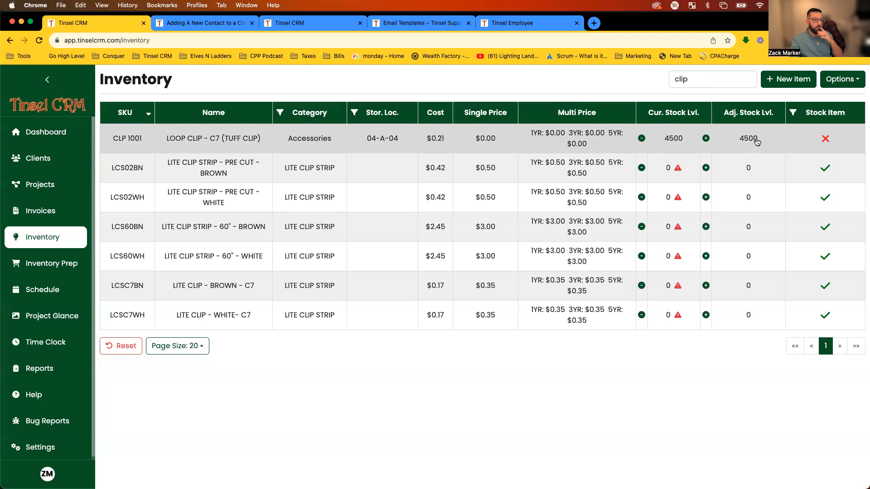
# Flag the CLP 1001 LOOP CLIP - C7 (TUFF CLIP) item as a stock item and save it.
pyautogui.click(804, 139)
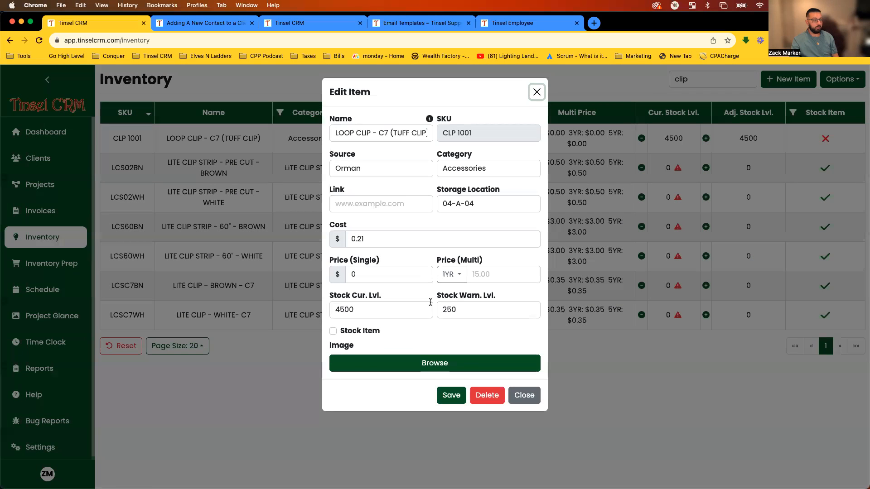
pyautogui.click(333, 331)
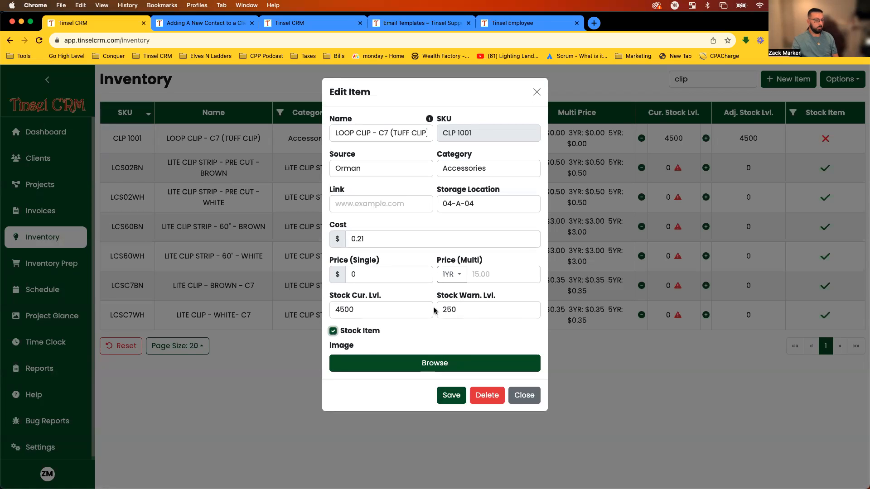
pyautogui.click(451, 395)
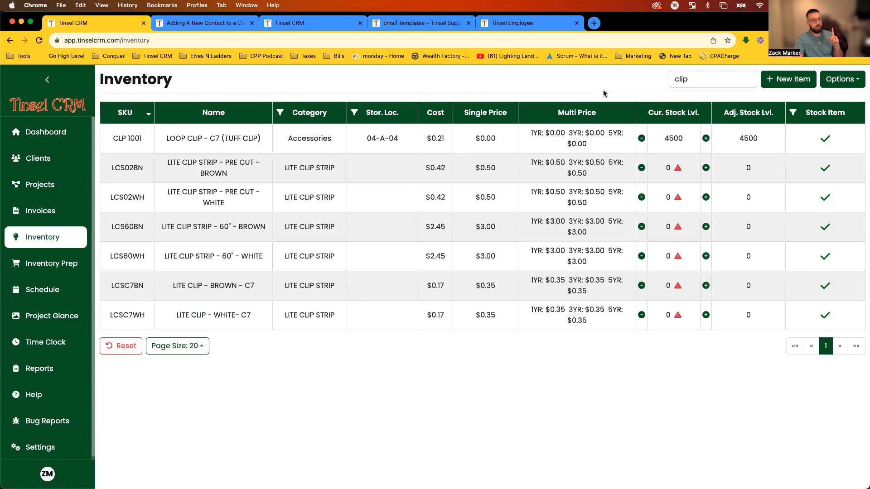
# Search inventory for 'spool' and view the white ZIP500WT spool's details without changes.
pyautogui.doubleClick(681, 87)
pyautogui.write('reel')
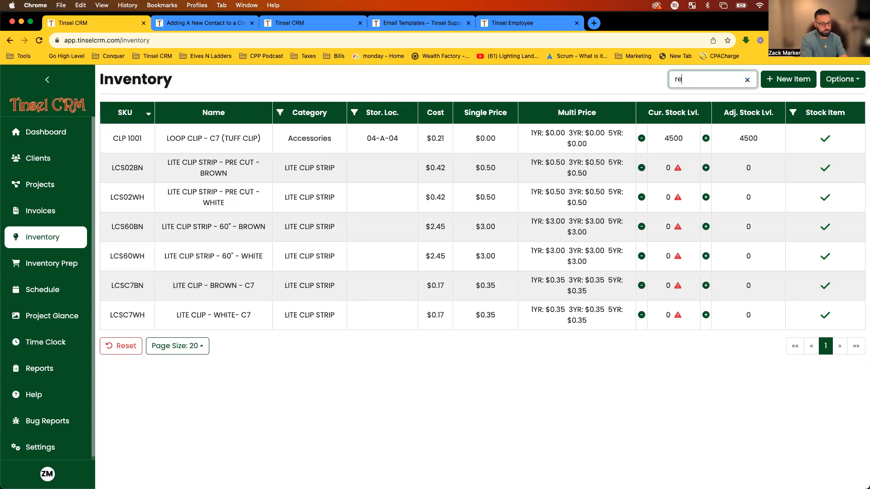
pyautogui.press('BackSpace')
pyautogui.press('BackSpace')
pyautogui.press('BackSpace')
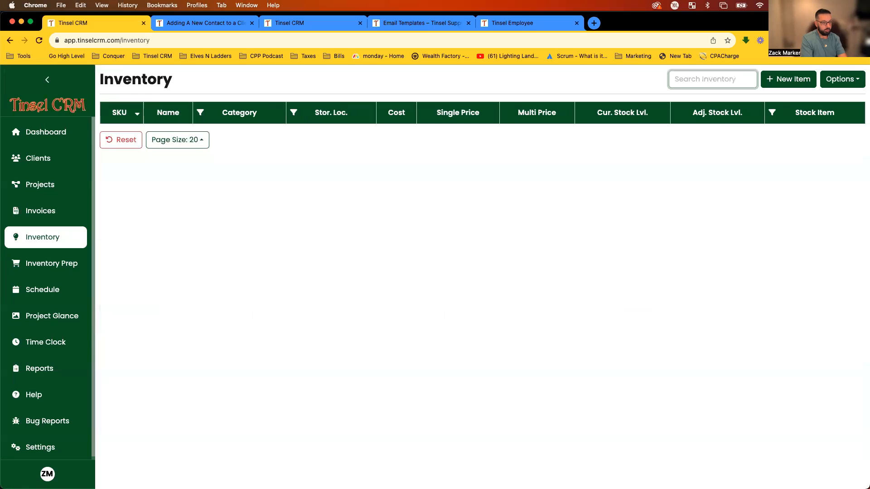
pyautogui.write('sppol')
pyautogui.press('BackSpace')
pyautogui.press('BackSpace')
pyautogui.press('BackSpace')
pyautogui.write('ool')
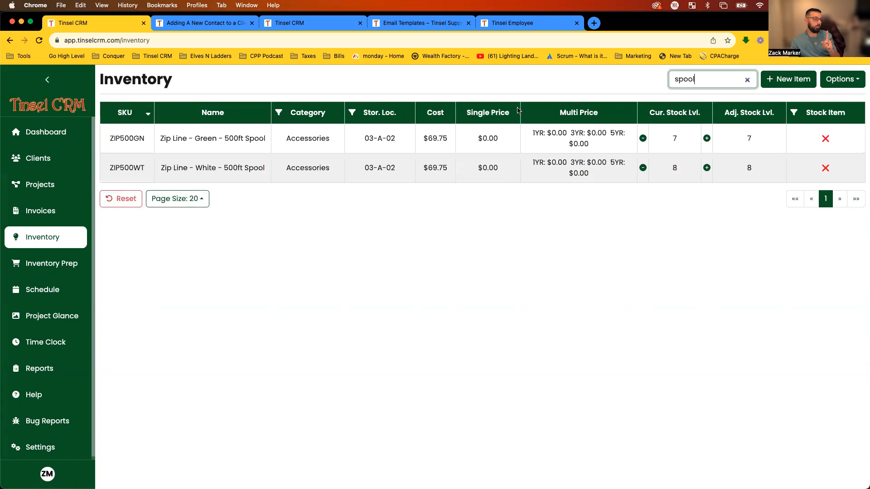
pyautogui.click(460, 176)
pyautogui.click(594, 243)
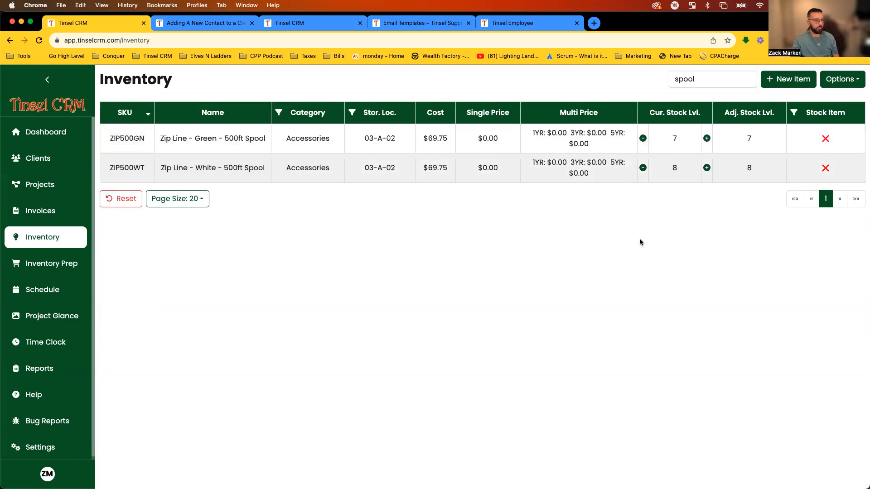
# Remove 1 unit from the green ZIP500GN spool's stock, bringing it from 7 to 6.
pyautogui.click(643, 138)
pyautogui.click(627, 102)
pyautogui.write('1')
pyautogui.click(685, 108)
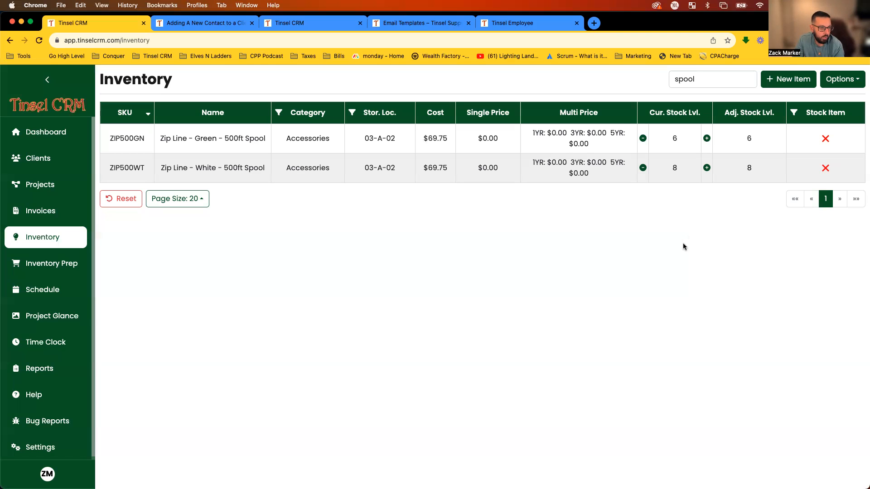
# Search inventory for 'ground', then 'stakes', clearing the search after each.
pyautogui.click(744, 80)
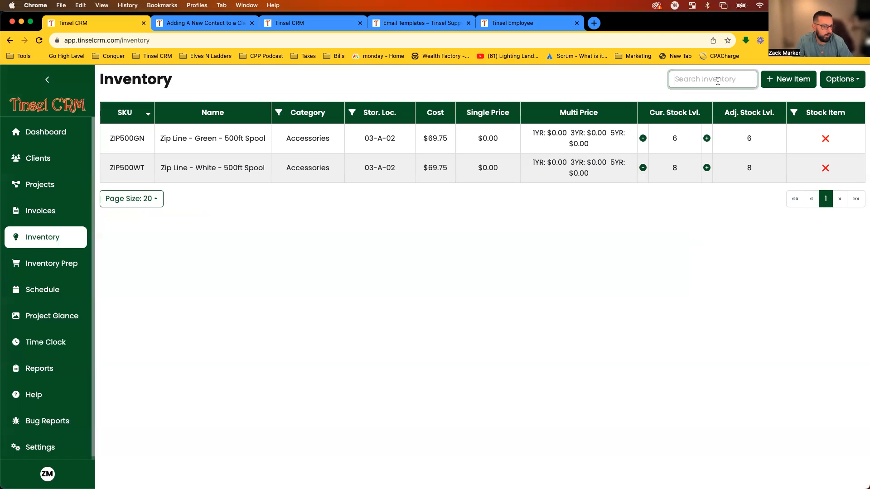
pyautogui.write('i')
pyautogui.write('ground')
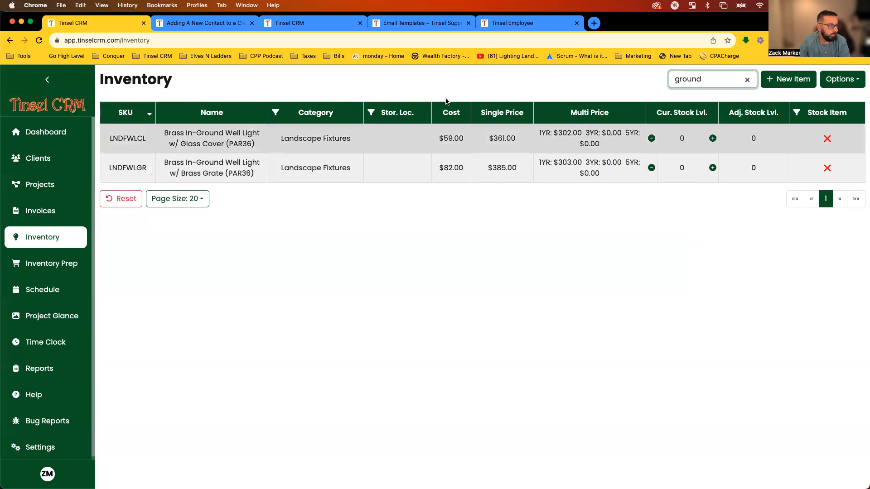
pyautogui.click(747, 80)
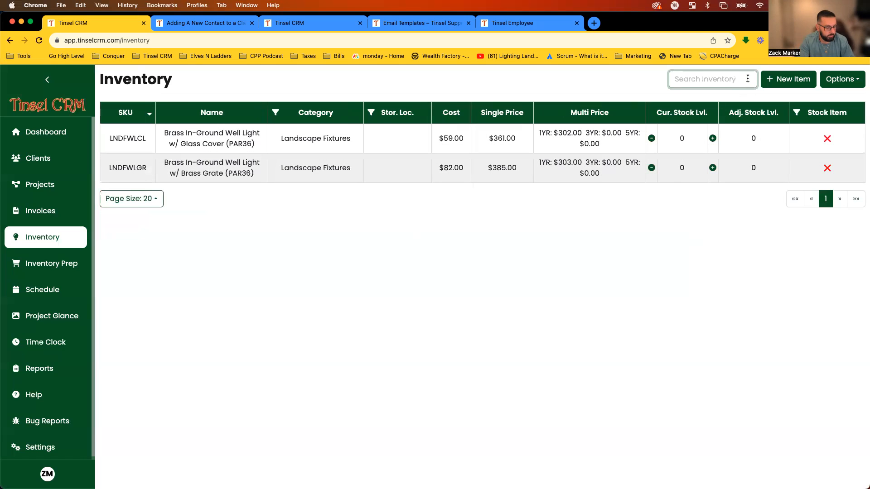
pyautogui.write('stakes')
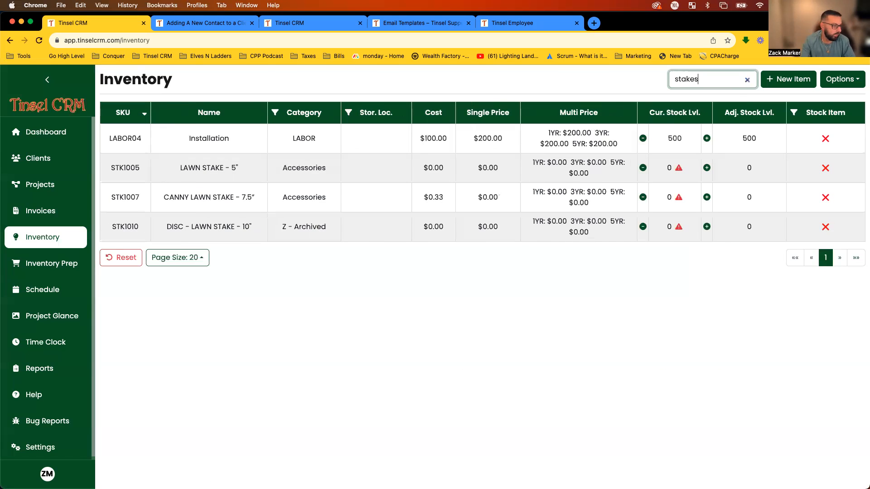
pyautogui.click(747, 79)
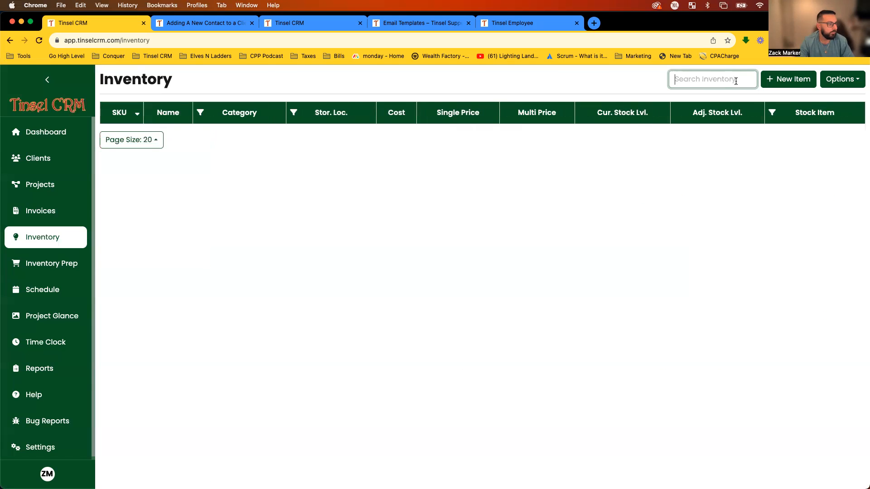